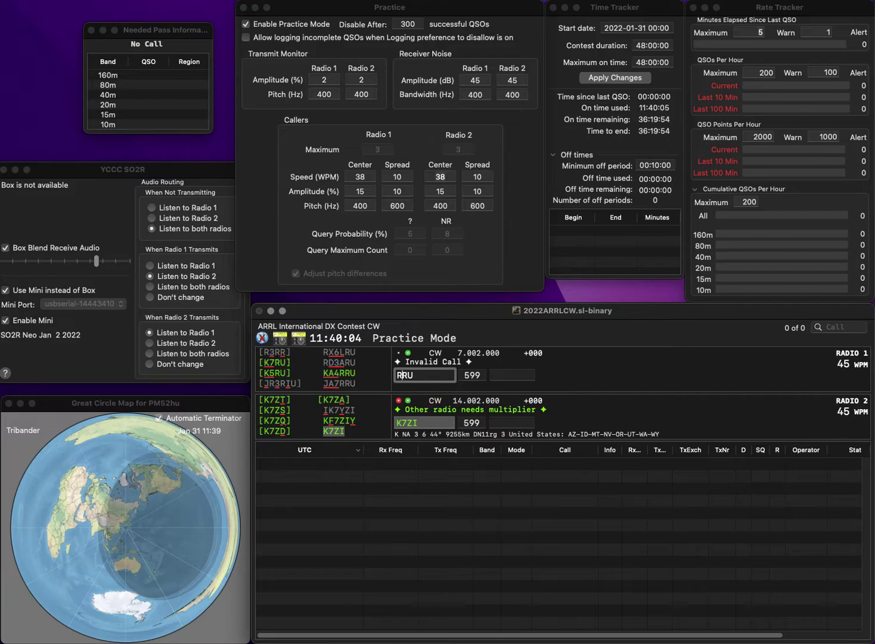
{"action": "key", "text": "Right"}
{"action": "type", "text": "5"}
{"action": "key", "text": "Return"}
{"action": "key", "text": "space"}
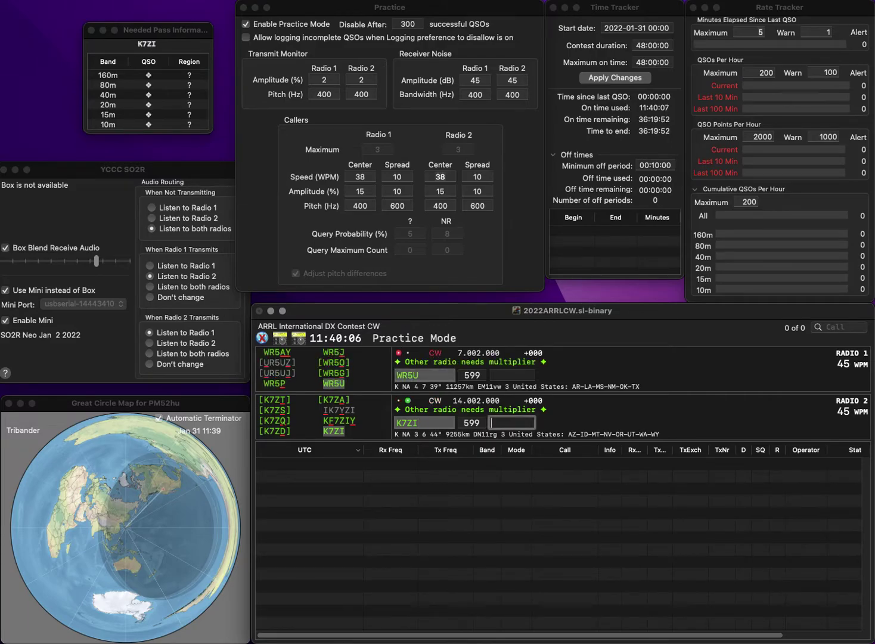
{"action": "type", "text": "NV"}
{"action": "key", "text": "Return"}
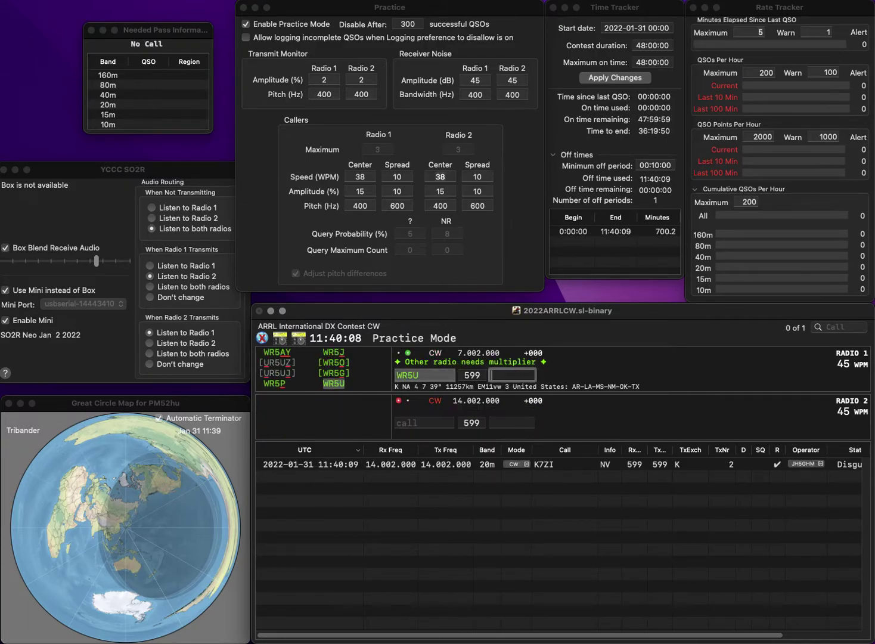
{"action": "type", "text": "AR"}
{"action": "key", "text": "Return"}
{"action": "type", "text": "W2"}
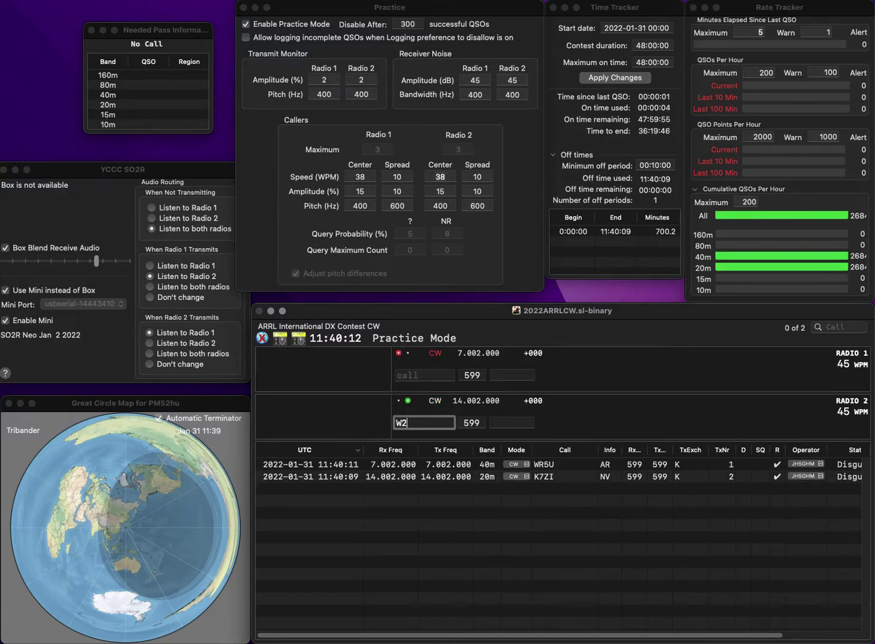
{"action": "type", "text": "YV"}
{"action": "key", "text": "Return"}
{"action": "type", "text": "KA8ZEP"}
{"action": "key", "text": "Return"}
{"action": "key", "text": "backslash"}
{"action": "key", "text": "space"}
{"action": "type", "text": "NJ"}
{"action": "key", "text": "Return"}
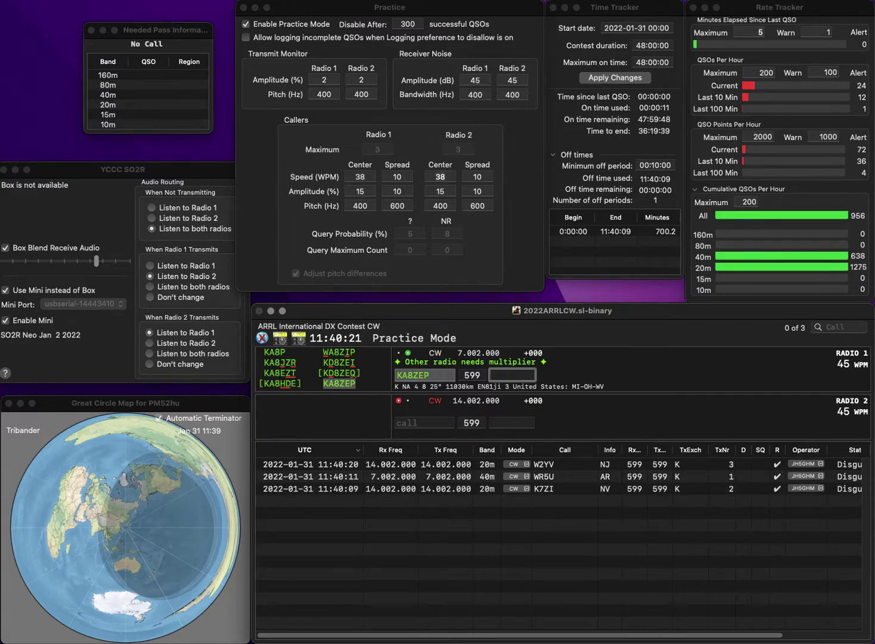
Step: Log KA8ZEP on Radio 1 with exchange OH and answer caller WB4YDL on Radio 2
{"action": "type", "text": "OH"}
{"action": "key", "text": "Return"}
{"action": "type", "text": "WB4YDL"}
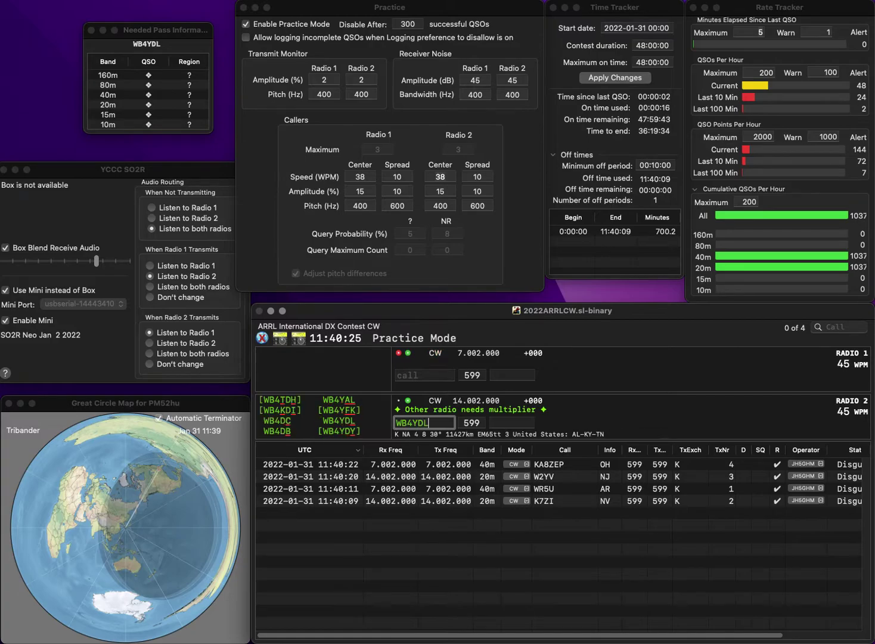
{"action": "key", "text": "Return"}
{"action": "type", "text": "2R"}
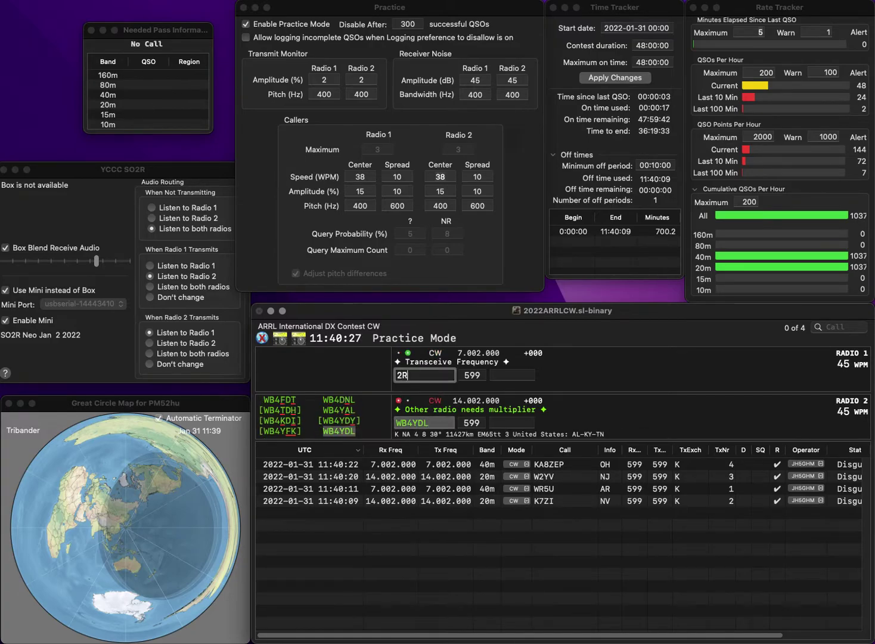
{"action": "type", "text": "MA"}
{"action": "key", "text": "super+Left"}
{"action": "type", "text": "K"}
{"action": "key", "text": "Return"}
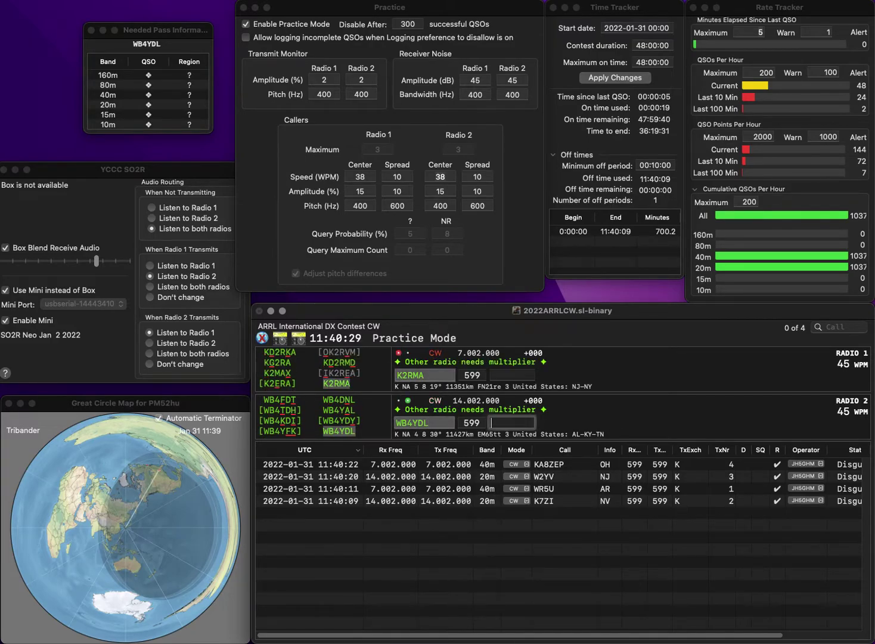
{"action": "type", "text": "TN"}
{"action": "key", "text": "Return"}
{"action": "type", "text": "NJ"}
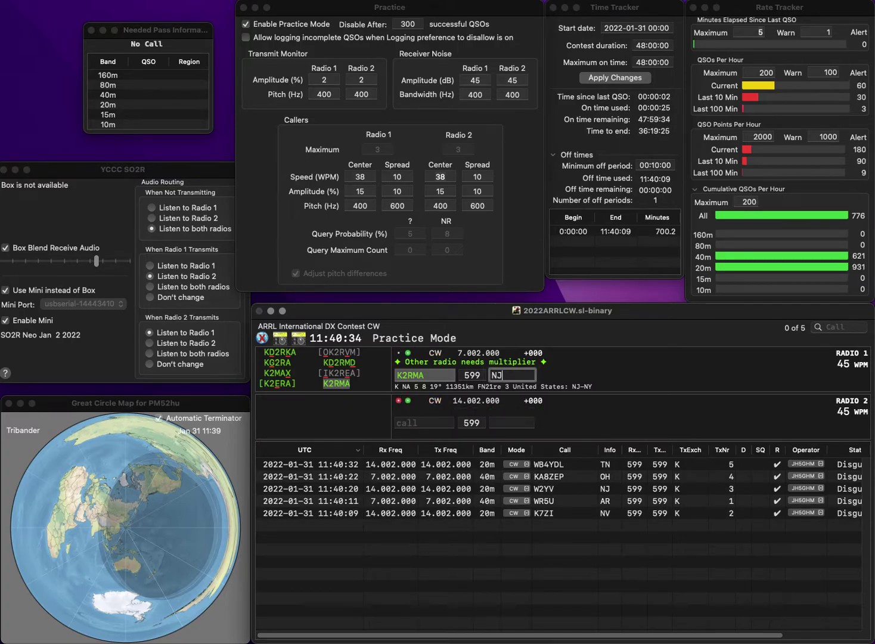
{"action": "key", "text": "Return"}
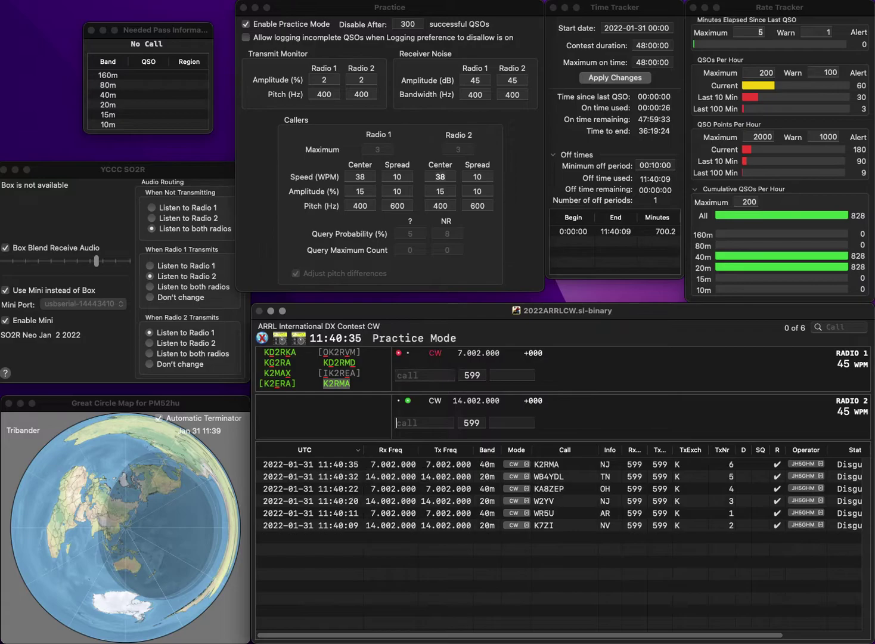
{"action": "type", "text": "N9YHF"}
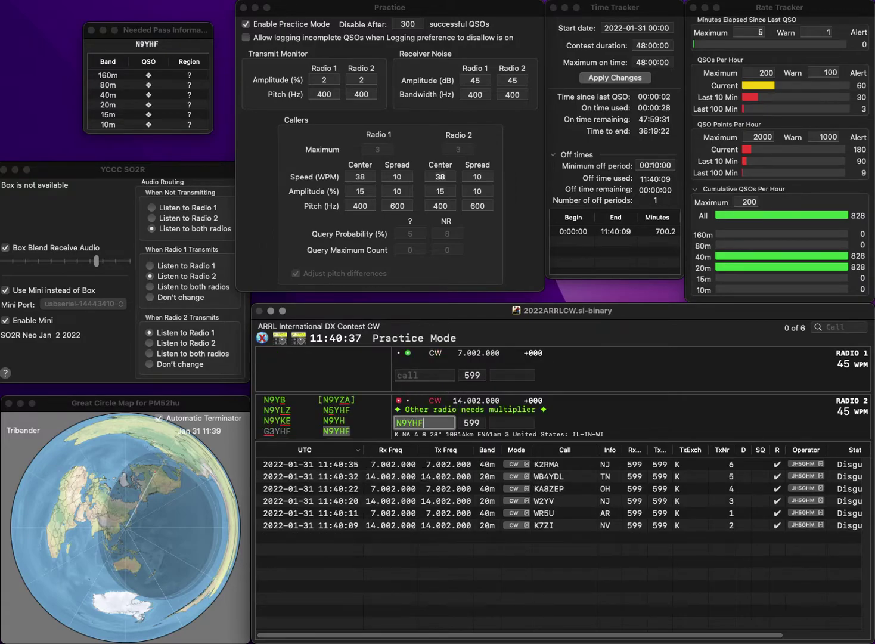
{"action": "key", "text": "Return"}
{"action": "type", "text": "3GJF"}
{"action": "key", "text": "Home"}
{"action": "type", "text": "W"}
{"action": "key", "text": "Return"}
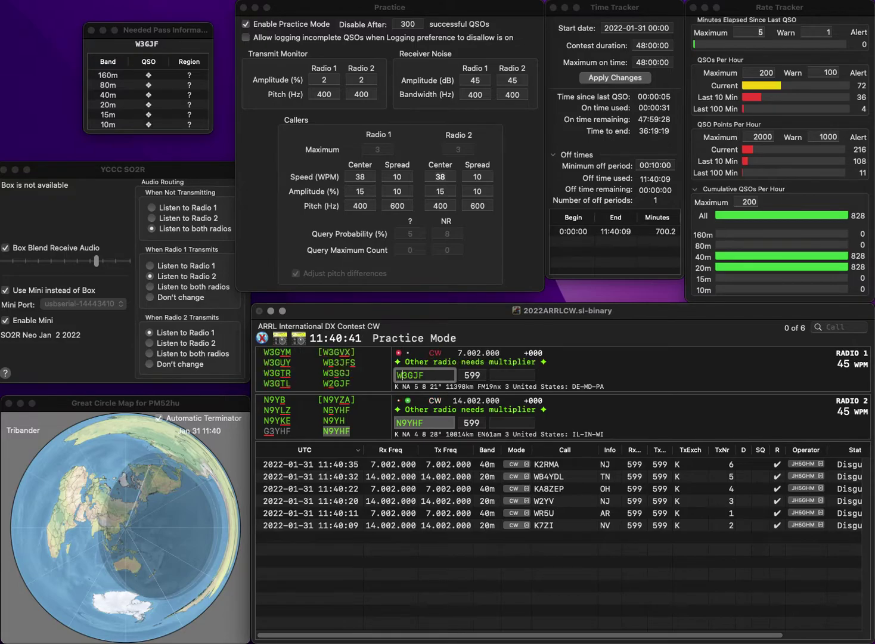
{"action": "key", "text": "Return"}
Step: Correct the Radio 1 call sign to W2GJF and answer caller N0GN on Radio 2
{"action": "key", "text": "Delete"}
{"action": "type", "text": "2"}
{"action": "key", "text": "Return"}
{"action": "type", "text": "N0GN"}
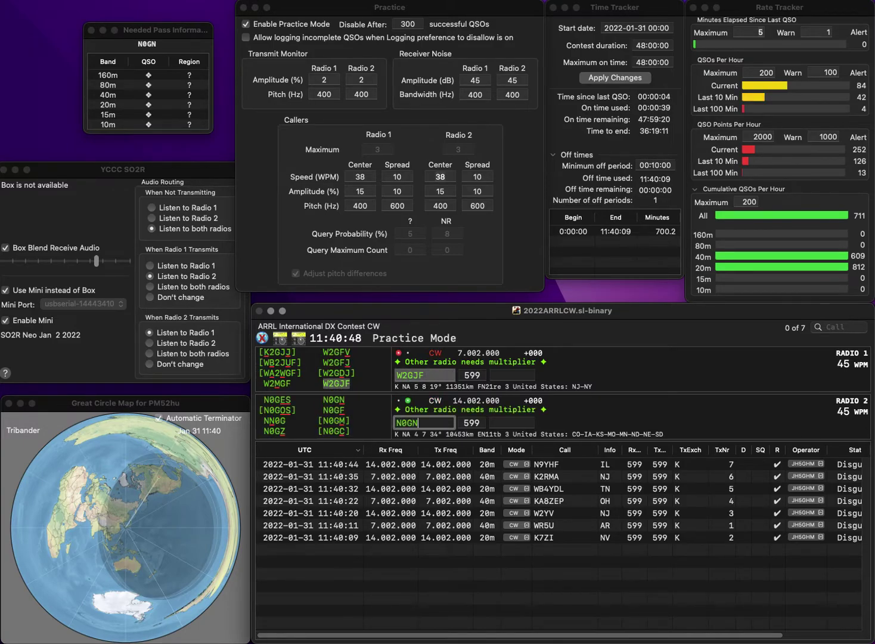
{"action": "key", "text": "Return"}
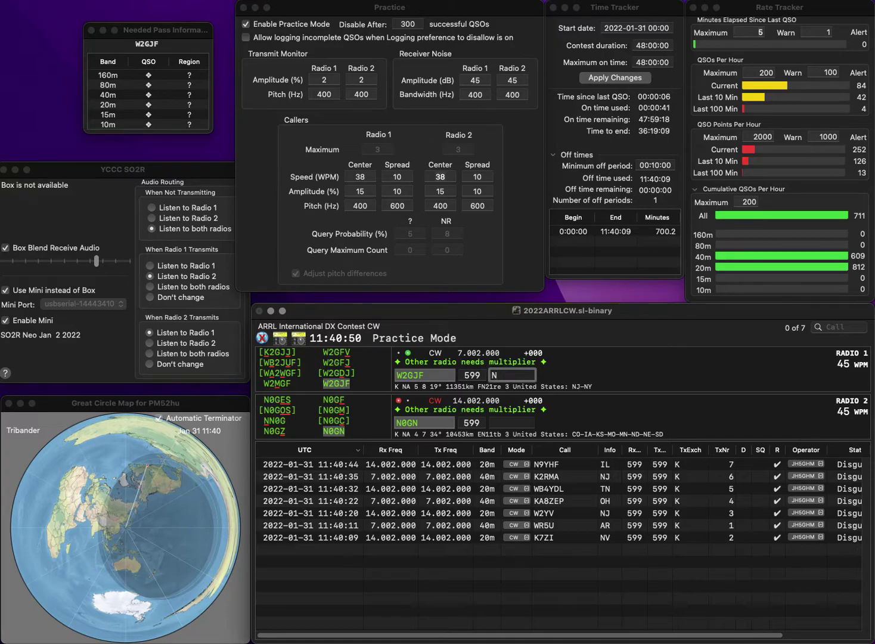
{"action": "key", "text": "Return"}
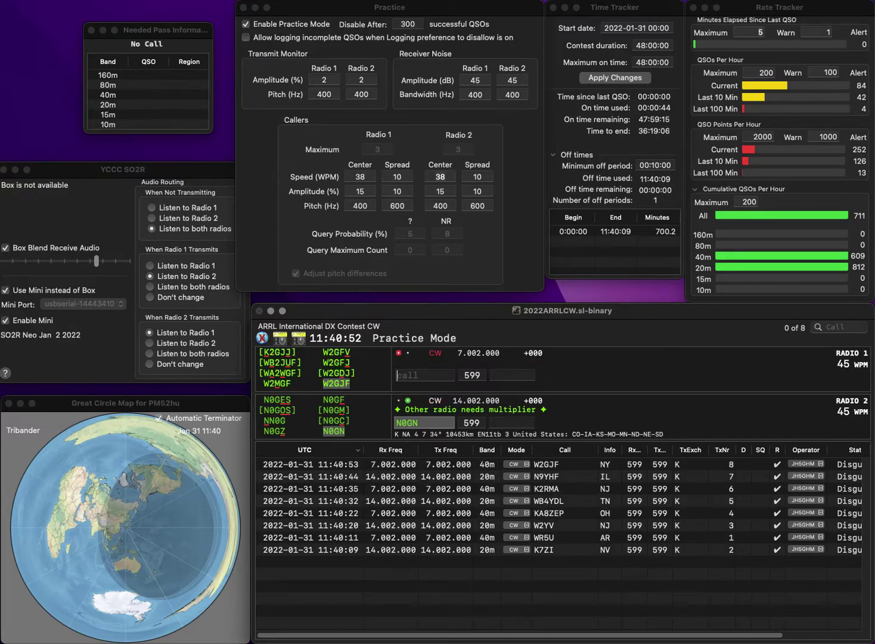
{"action": "type", "text": "NE"}
{"action": "key", "text": "Return"}
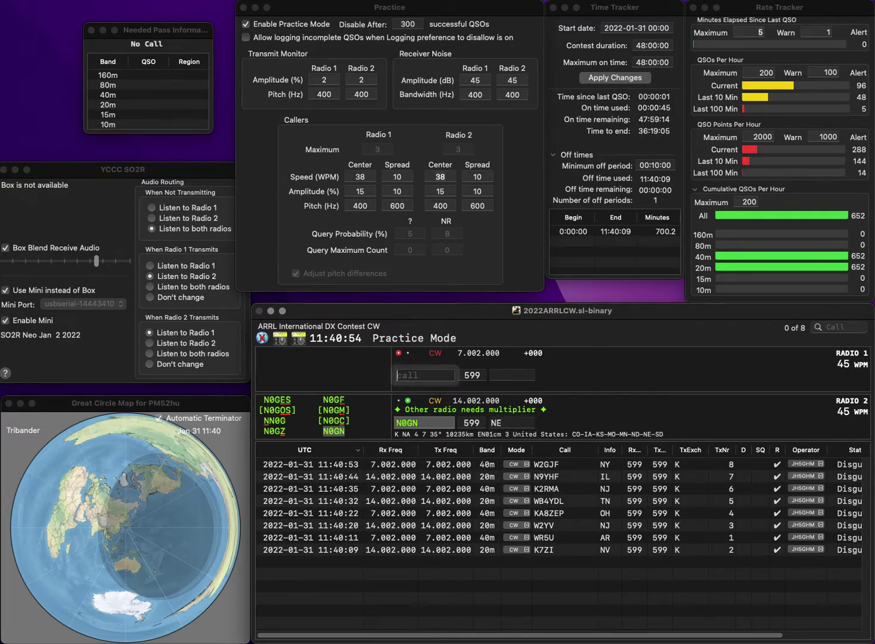
{"action": "type", "text": "K2"}
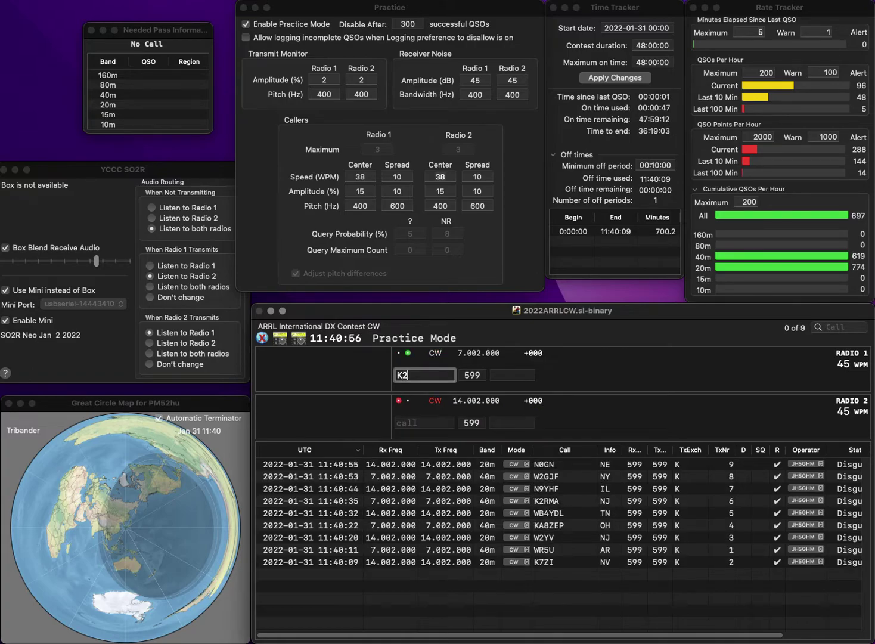
{"action": "type", "text": "PO"}
{"action": "key", "text": "Return"}
{"action": "type", "text": "K"}
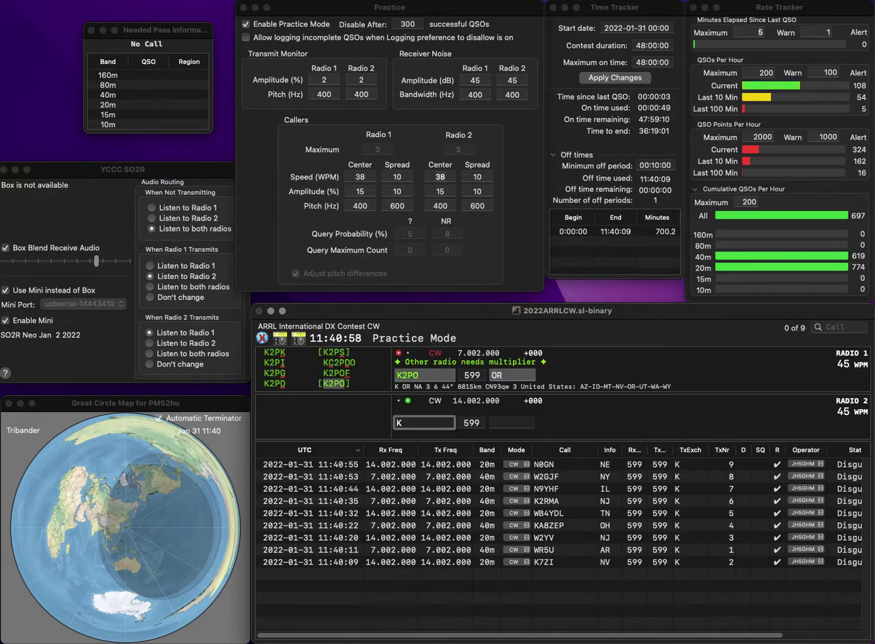
{"action": "type", "text": "7DNY"}
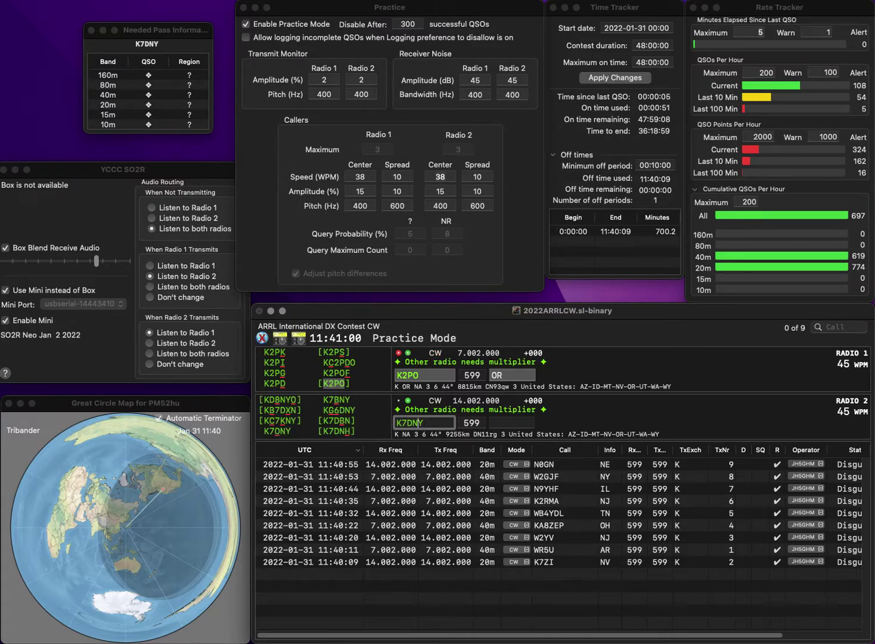
{"action": "key", "text": "Return"}
{"action": "key", "text": "Return"}
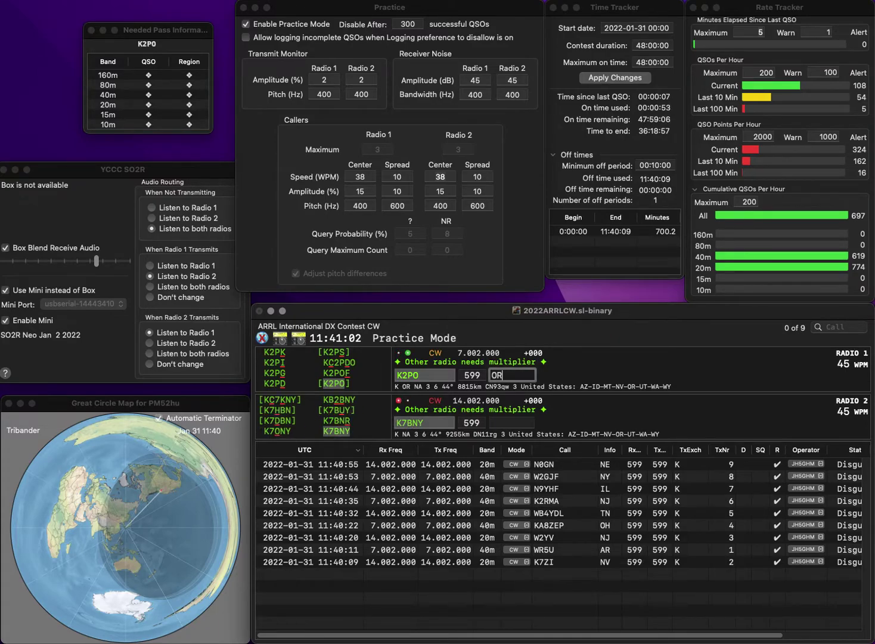
{"action": "key", "text": "space"}
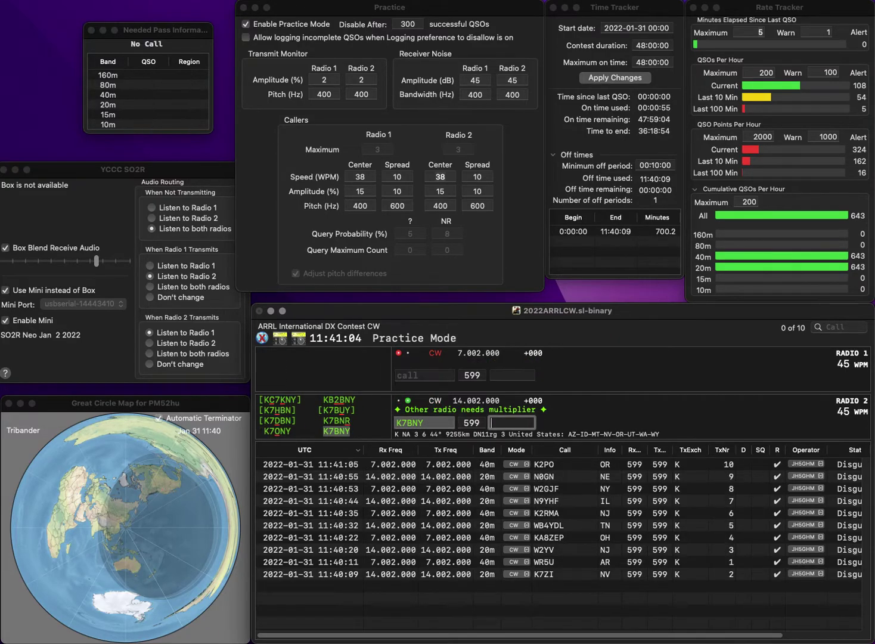
{"action": "type", "text": "AZ"}
{"action": "key", "text": "Return"}
{"action": "type", "text": "WB4UBK"}
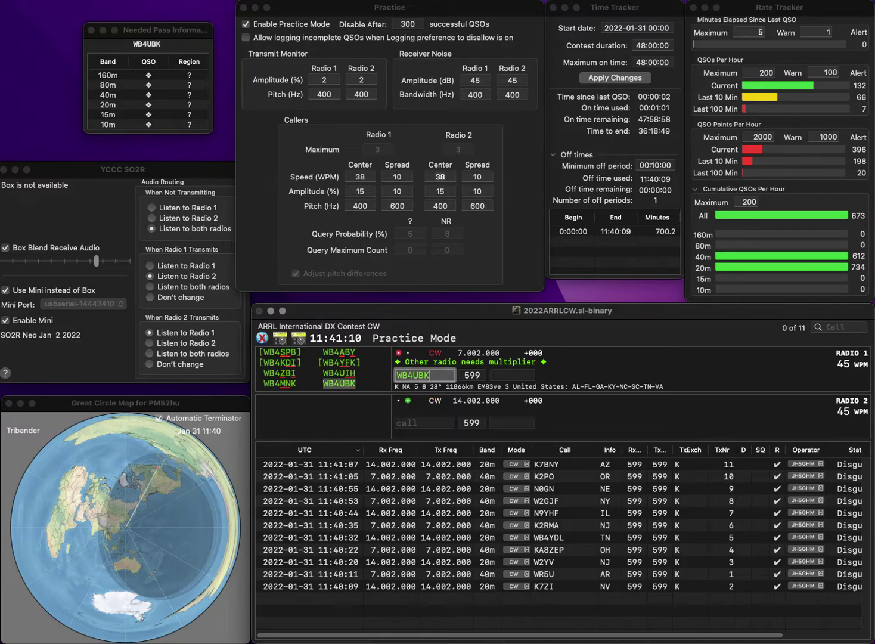
{"action": "key", "text": "grave"}
{"action": "type", "text": "K2AR"}
{"action": "key", "text": "Return"}
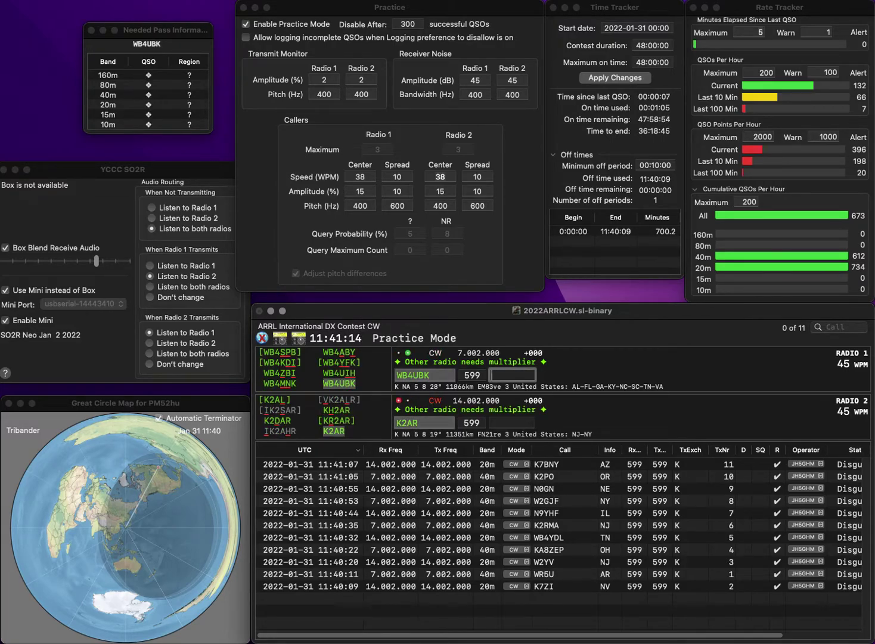
{"action": "key", "text": "Return"}
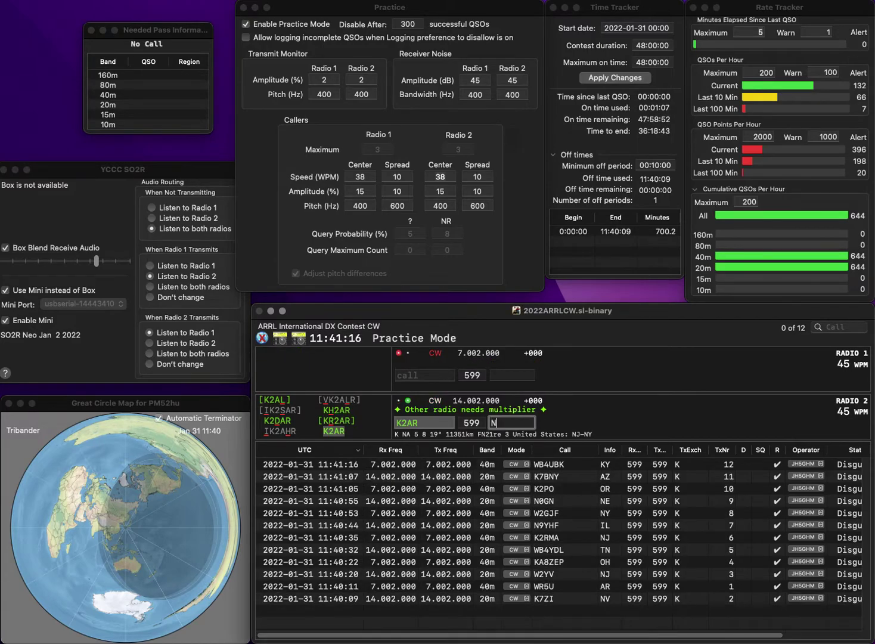
{"action": "key", "text": "Return"}
{"action": "type", "text": "K"}
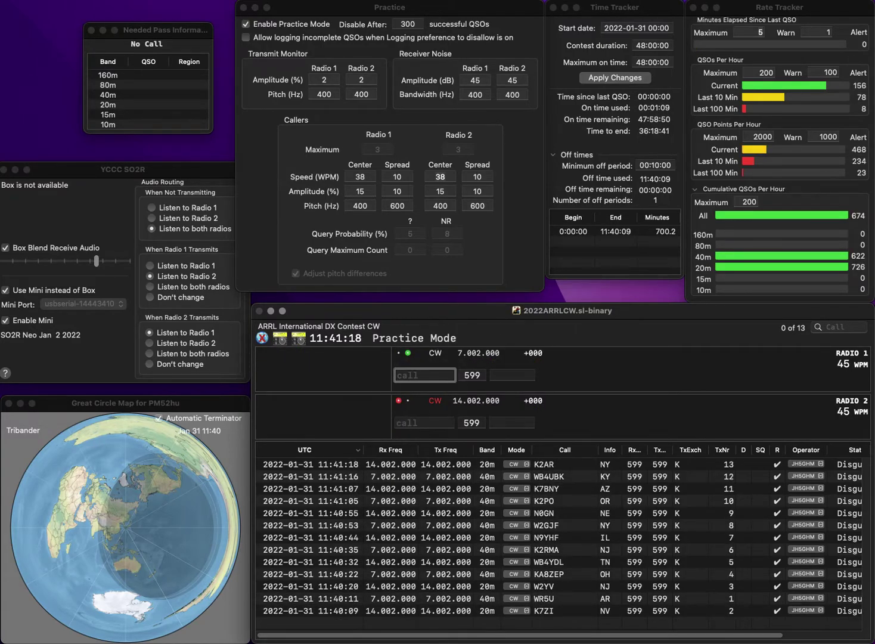
{"action": "type", "text": "2TXB"}
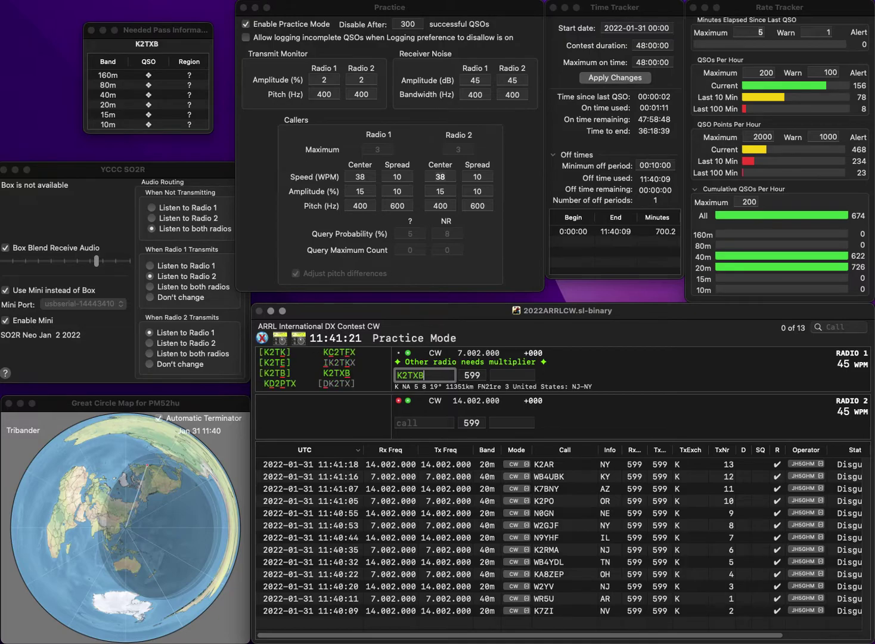
{"action": "key", "text": "Return"}
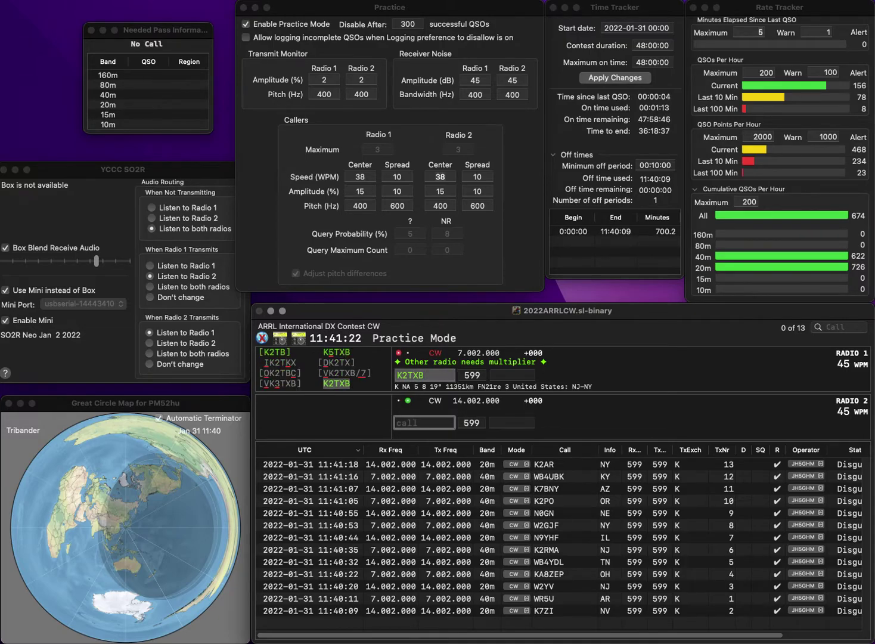
{"action": "type", "text": "NA4L"}
{"action": "key", "text": "Return"}
{"action": "type", "text": "N"}
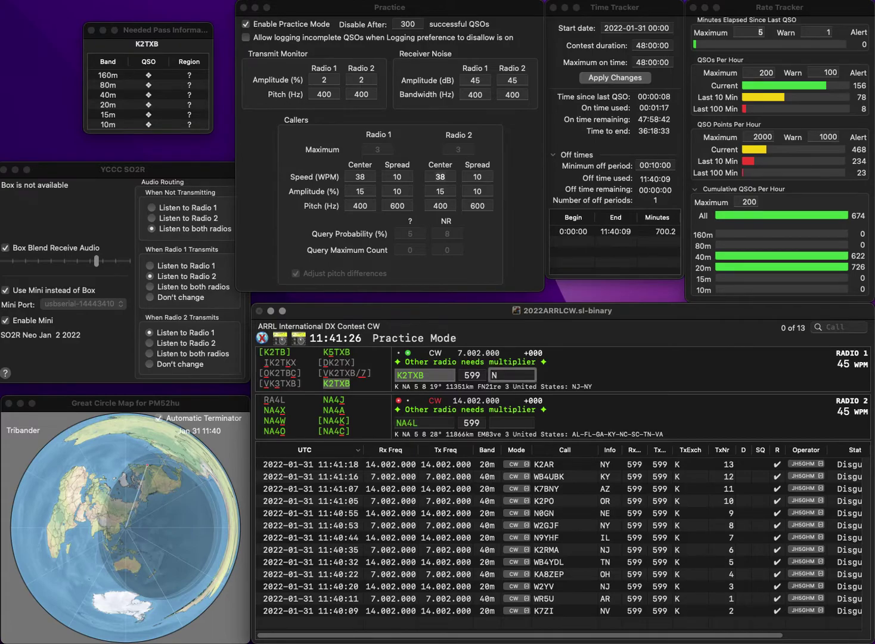
{"action": "type", "text": "J"}
{"action": "key", "text": "Return"}
{"action": "key", "text": "Left"}
{"action": "key", "text": "BackSpace"}
{"action": "type", "text": "U"}
{"action": "key", "text": "Return"}
{"action": "type", "text": "KC1EWT"}
{"action": "key", "text": "Return"}
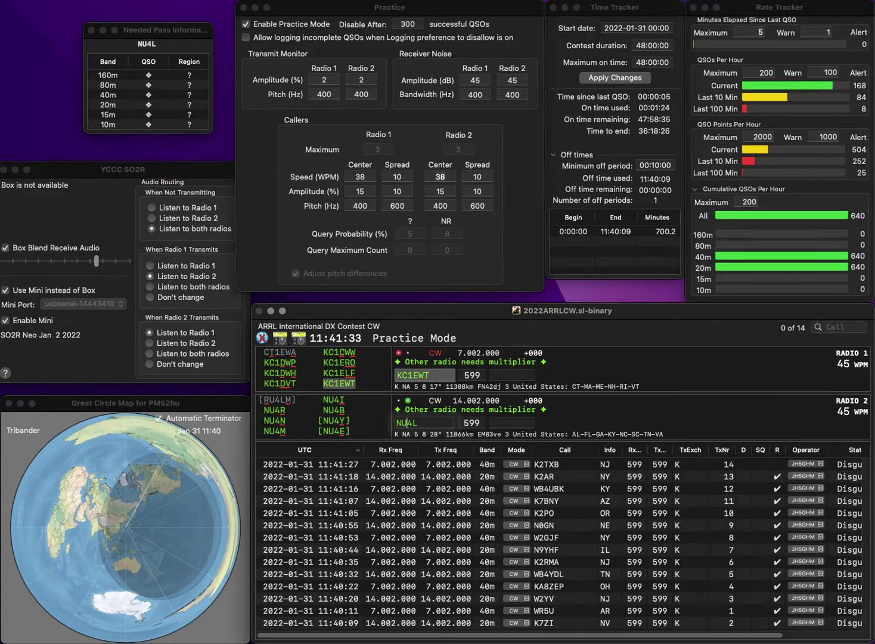
{"action": "key", "text": "BackSpace"}
{"action": "key", "text": "BackSpace"}
{"action": "type", "text": "VR"}
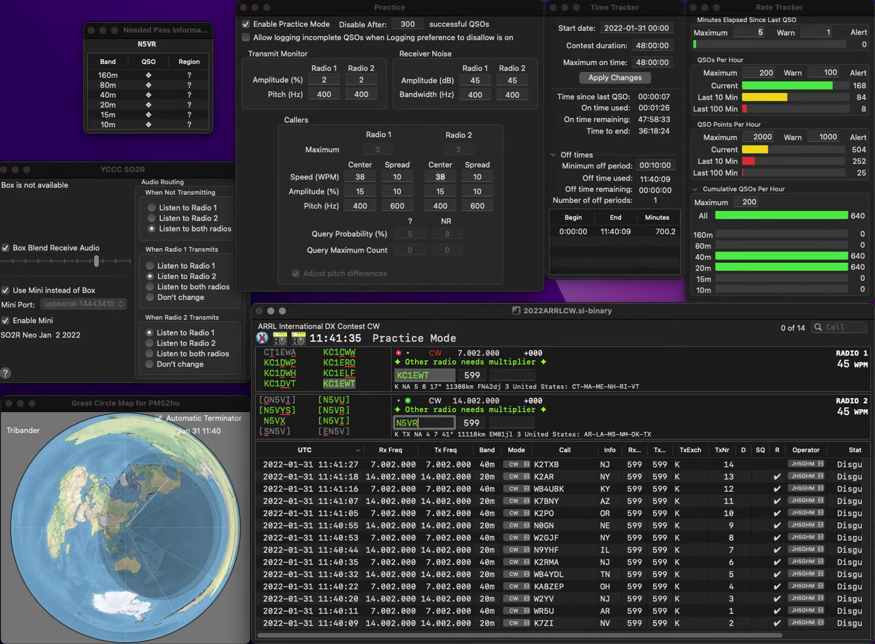
{"action": "key", "text": "Return"}
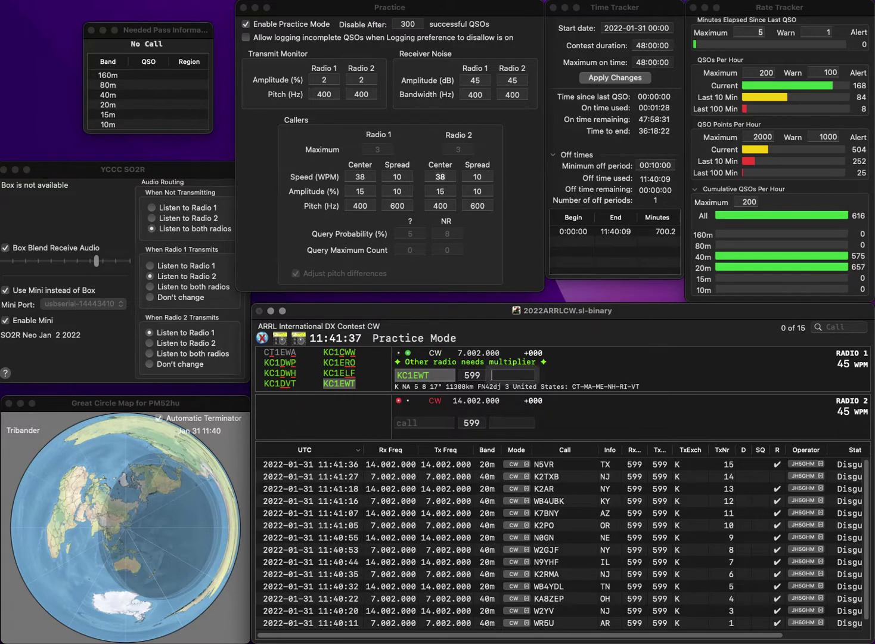
{"action": "type", "text": "NH"}
{"action": "key", "text": "Return"}
{"action": "type", "text": "W9G"}
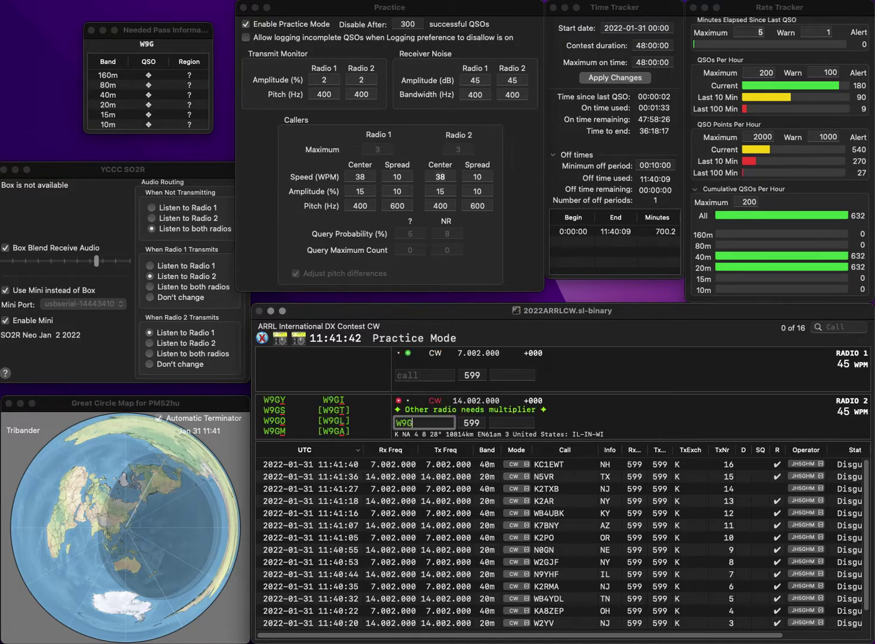
{"action": "type", "text": "0TMU"}
{"action": "key", "text": "Home"}
{"action": "type", "text": "N"}
{"action": "key", "text": "Return"}
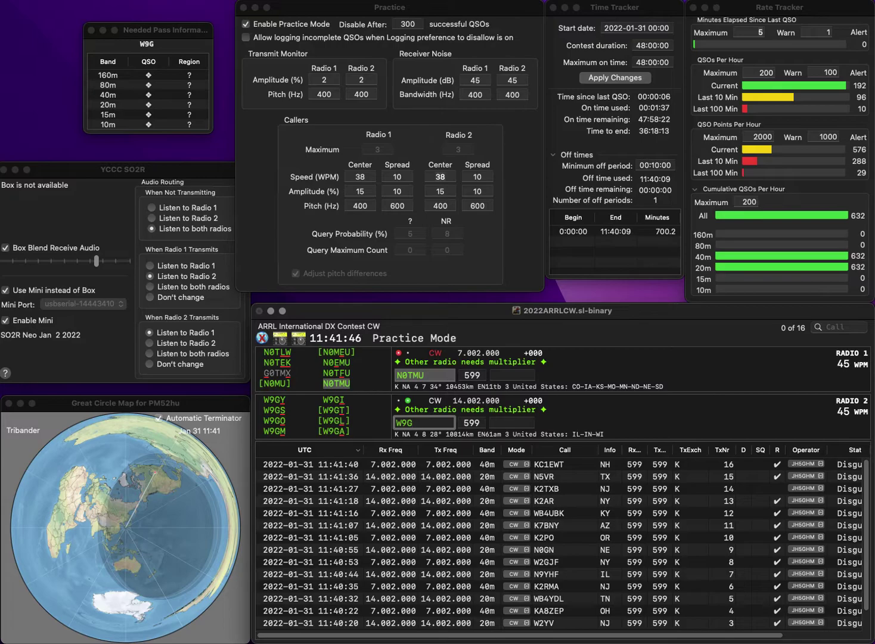
{"action": "key", "text": "BackSpace"}
{"action": "type", "text": "MVA"}
{"action": "key", "text": "Return"}
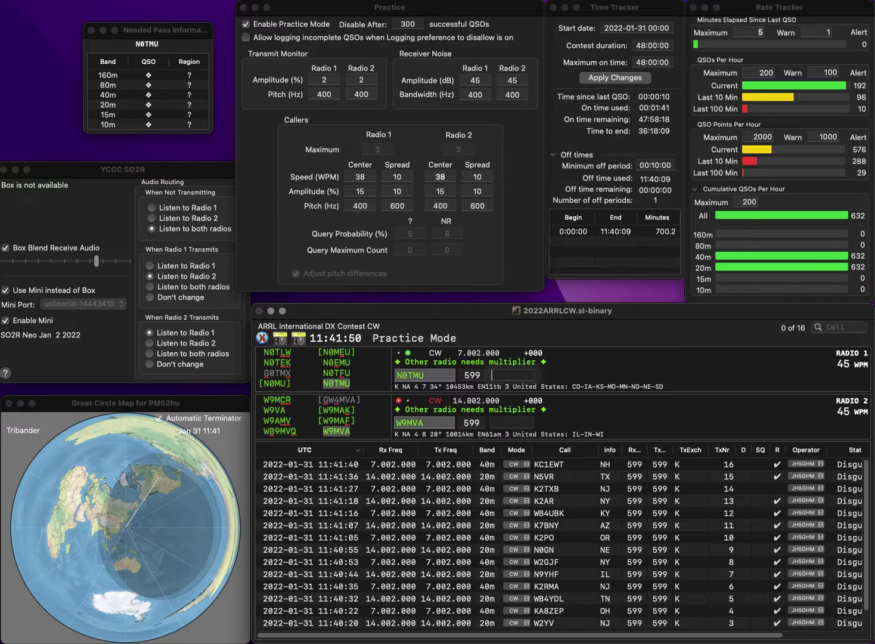
{"action": "type", "text": "NE"}
{"action": "key", "text": "Return"}
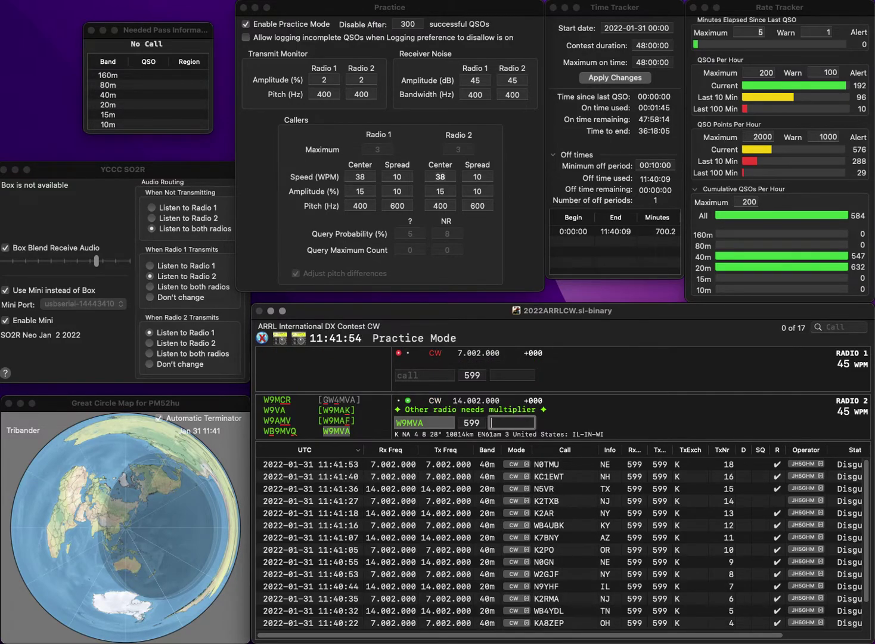
{"action": "type", "text": "IN"}
{"action": "key", "text": "Return"}
{"action": "type", "text": "2ZZJ"}
{"action": "key", "text": "Home"}
{"action": "type", "text": "N"}
{"action": "key", "text": "Return"}
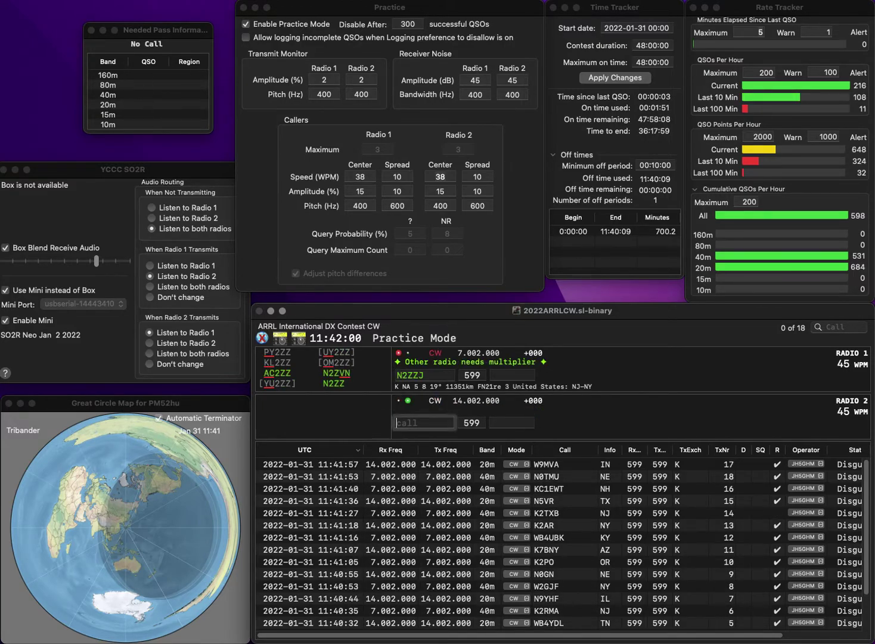
{"action": "type", "text": "8ZEP"}
{"action": "key", "text": "super+Left"}
{"action": "type", "text": "KA"}
{"action": "key", "text": "Return"}
{"action": "key", "text": "BackSpace"}
{"action": "type", "text": "KB"}
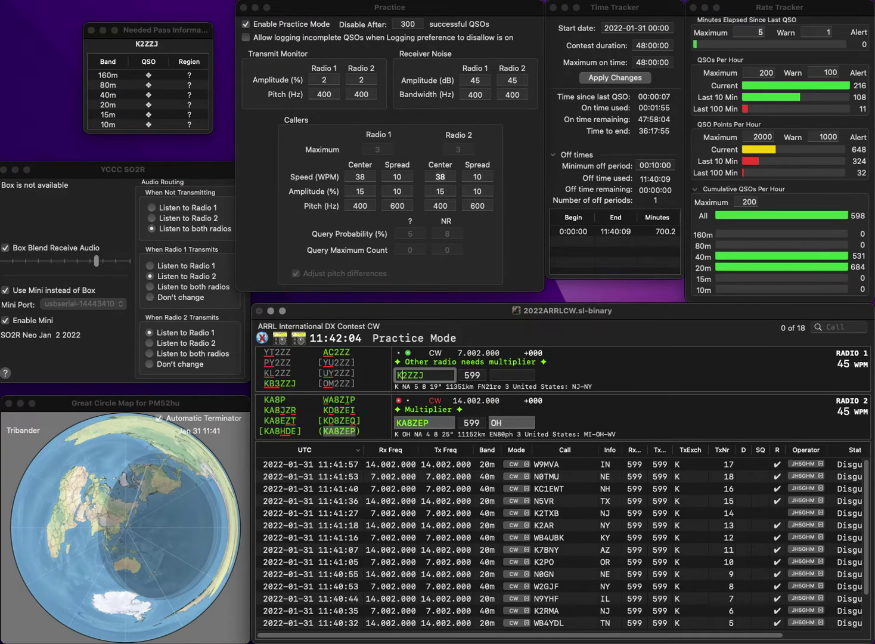
{"action": "key", "text": "Delete"}
{"action": "type", "text": "3"}
{"action": "key", "text": "Return"}
{"action": "key", "text": "super+Left"}
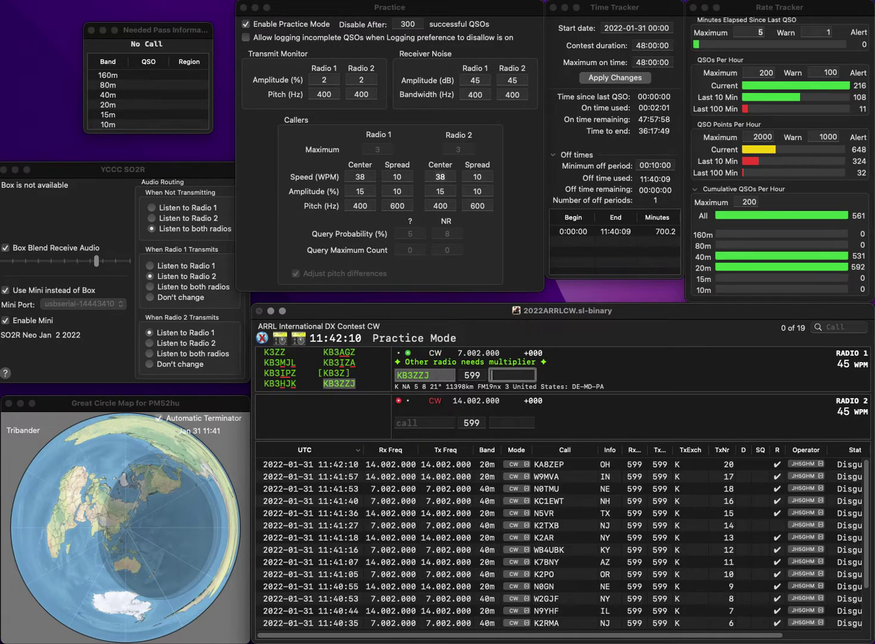
{"action": "type", "text": "P"}
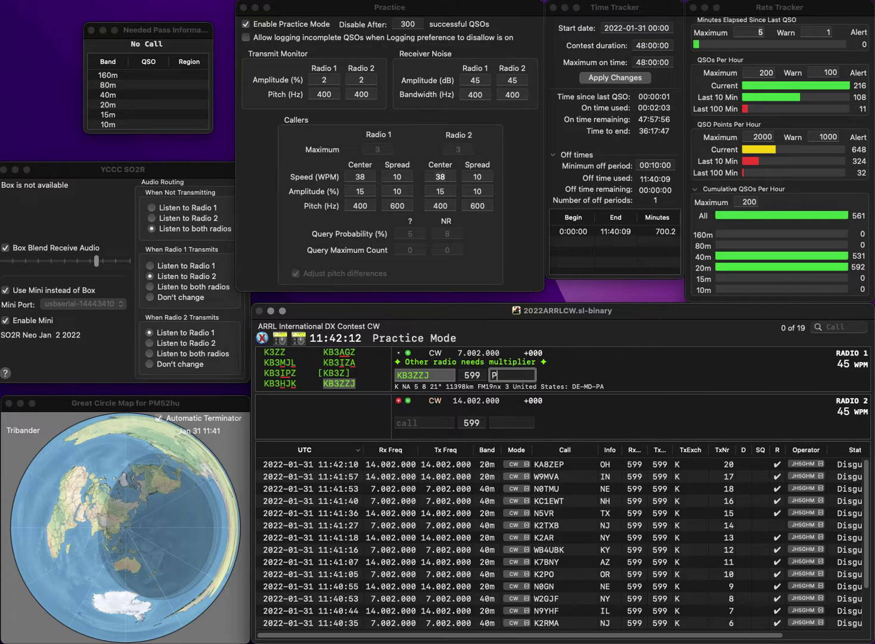
{"action": "type", "text": "A"}
{"action": "key", "text": "Return"}
{"action": "type", "text": "KNN/6"}
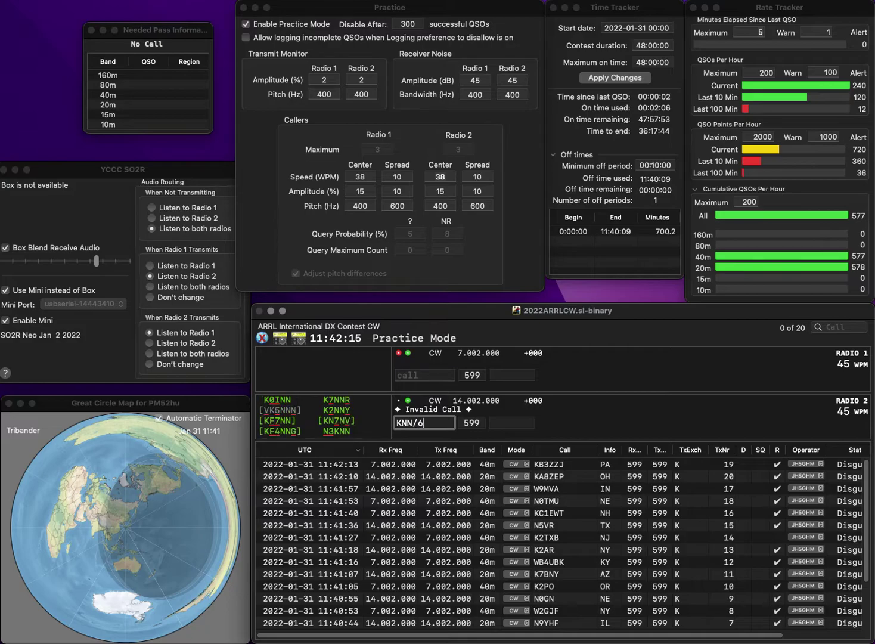
{"action": "key", "text": "Return"}
{"action": "type", "text": "K"}
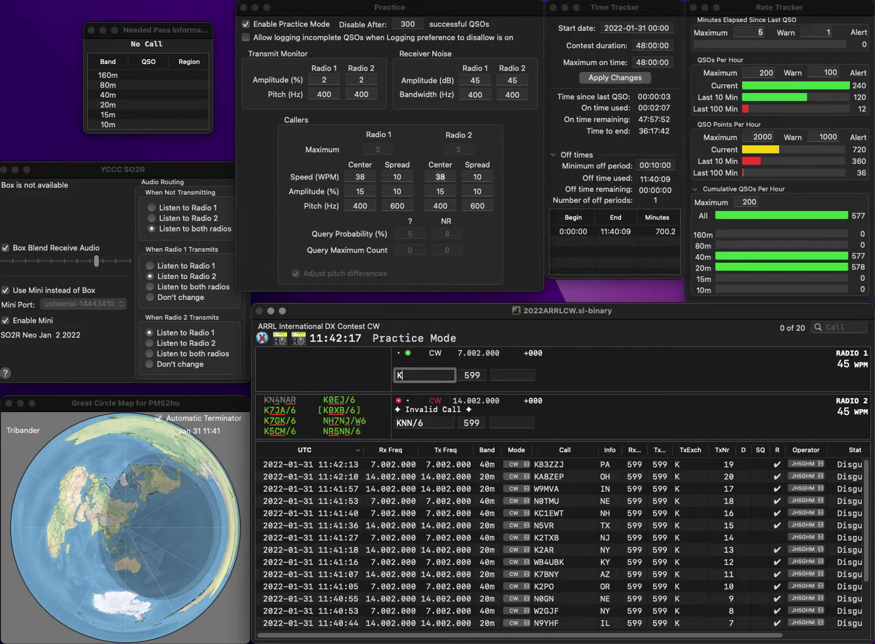
{"action": "type", "text": "WA2SVM"}
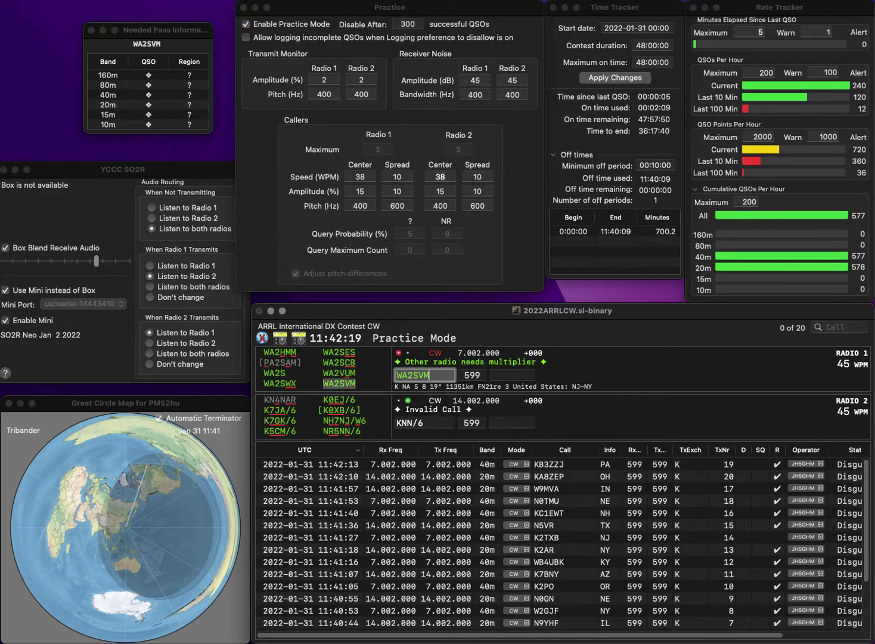
{"action": "left_click", "coordinate": [417, 422]}
{"action": "key", "text": "BackSpace"}
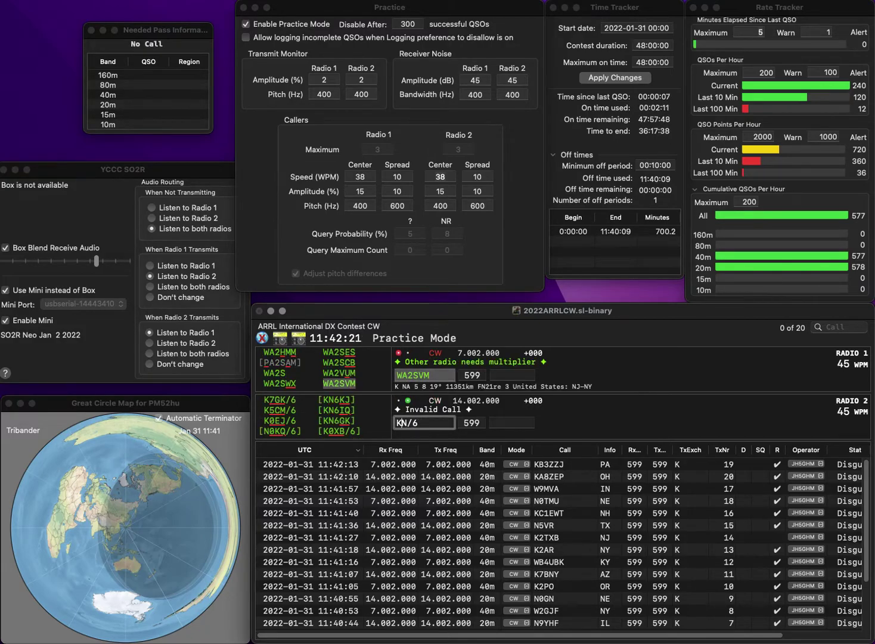
{"action": "key", "text": "BackSpace"}
{"action": "type", "text": "N5"}
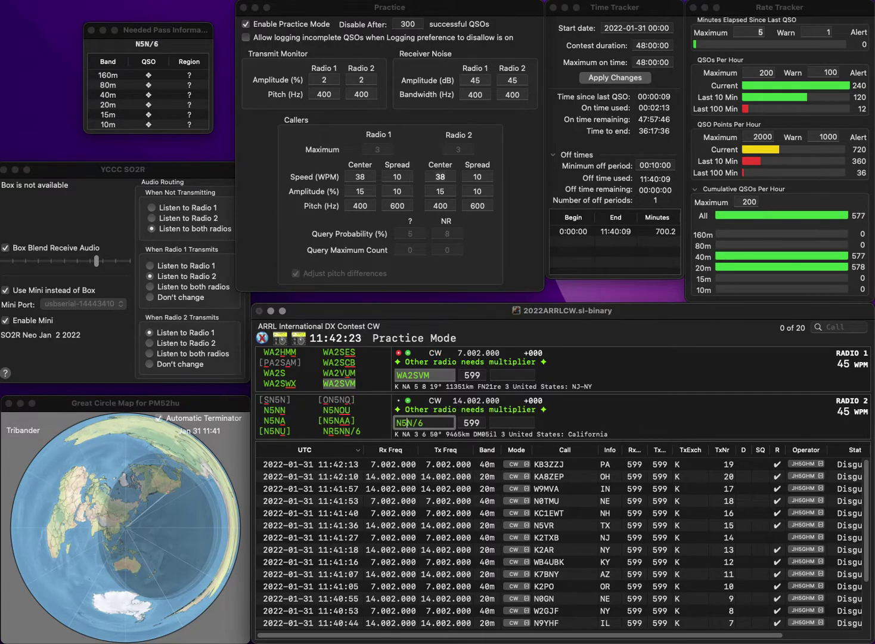
{"action": "type", "text": "R"}
{"action": "key", "text": "Return"}
{"action": "key", "text": "Return"}
{"action": "key", "text": "Right"}
{"action": "type", "text": "N"}
{"action": "key", "text": "Return"}
Step: Log WA2SVM on Radio 1 with exchange NY and NR5NN/6 on Radio 2 with exchange CA
{"action": "key", "text": "space"}
{"action": "type", "text": "TNY"}
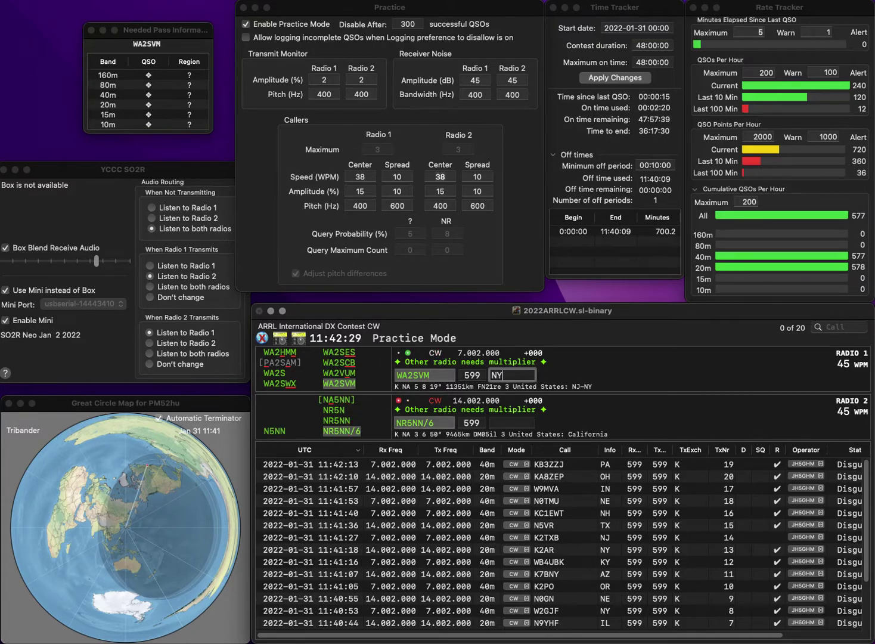
{"action": "key", "text": "Return"}
{"action": "type", "text": "CA"}
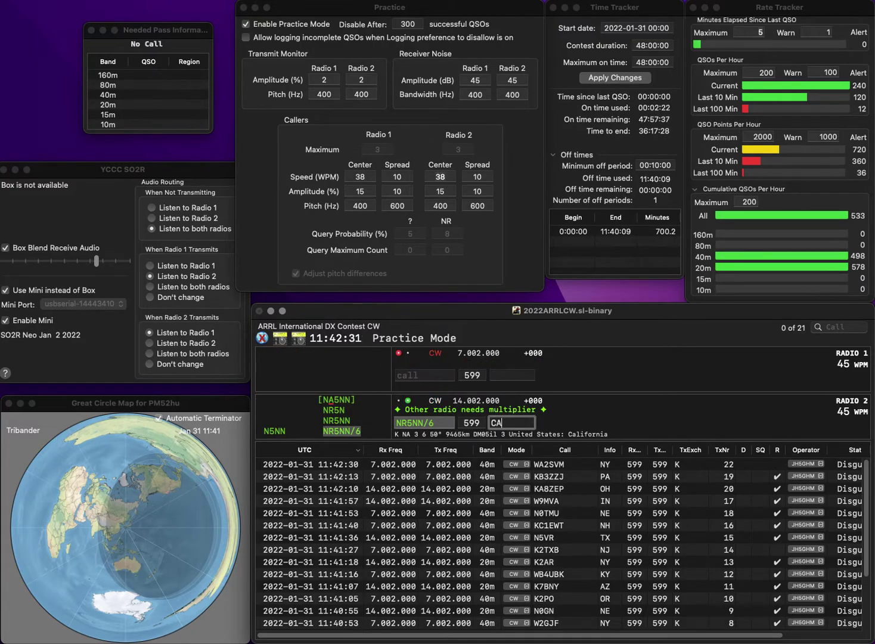
{"action": "key", "text": "Return"}
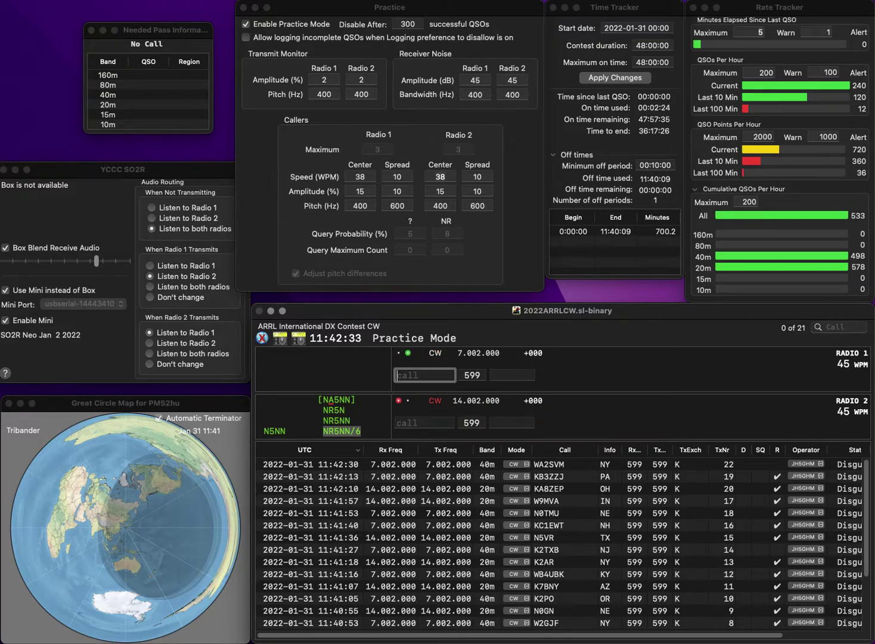
{"action": "type", "text": "KI5FTY"}
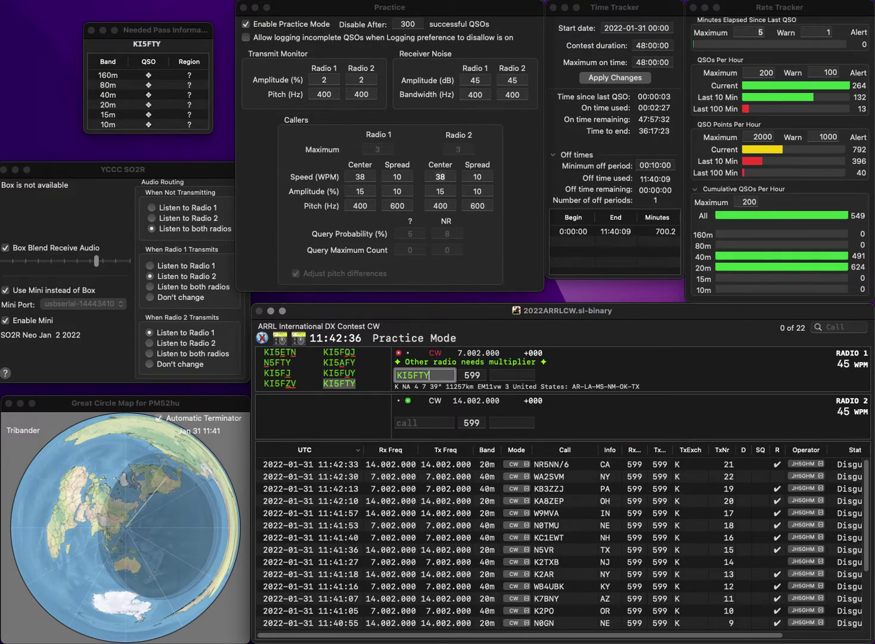
{"action": "key", "text": "Return"}
{"action": "type", "text": "2NYY"}
{"action": "key", "text": "ctrl+a"}
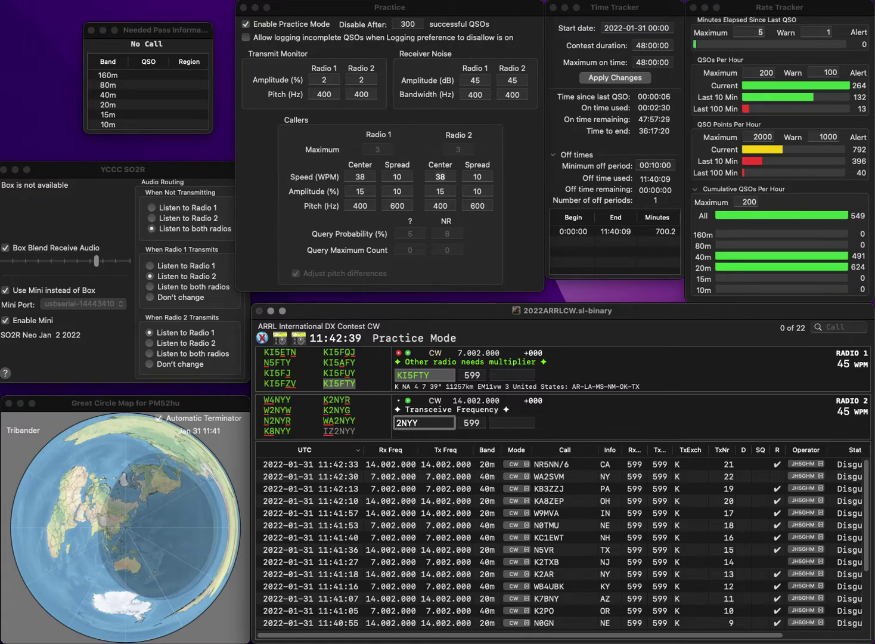
{"action": "type", "text": "WA"}
{"action": "key", "text": "Return"}
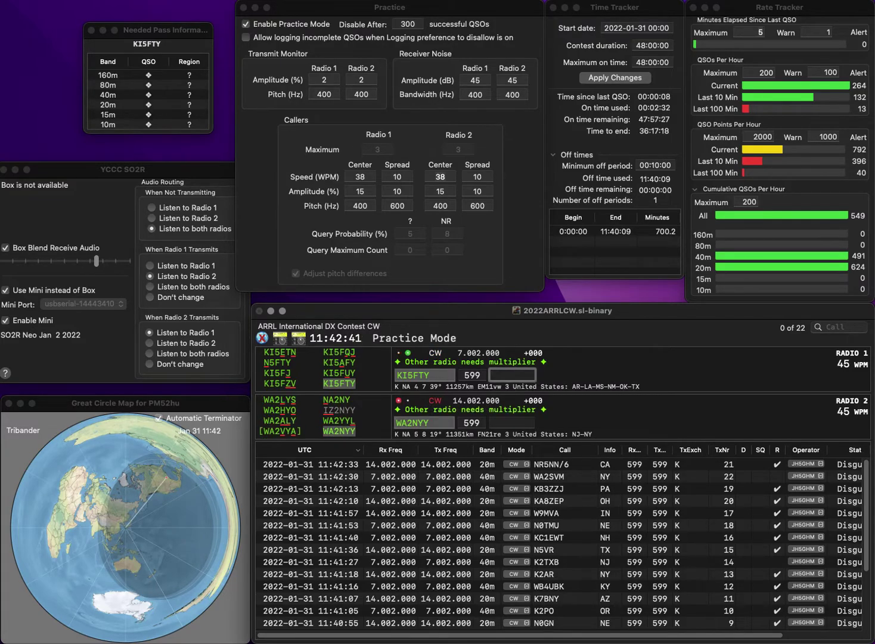
{"action": "key", "text": "Return"}
{"action": "key", "text": "space"}
{"action": "type", "text": "N"}
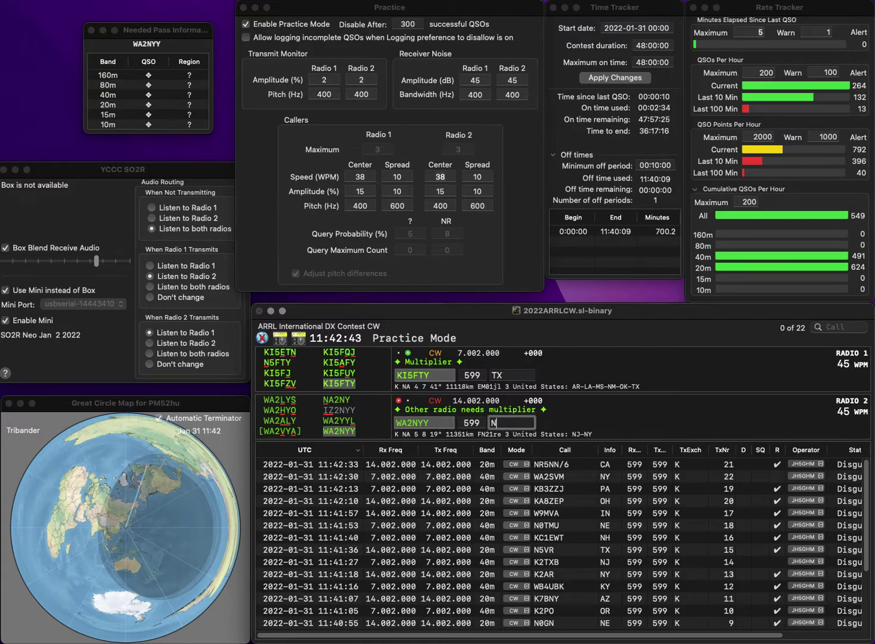
{"action": "type", "text": "J"}
{"action": "key", "text": "Return"}
Step: Answer caller NZ4DX on Radio 1 and caller NA4C on Radio 2
{"action": "type", "text": "NZ4DX"}
{"action": "key", "text": "Return"}
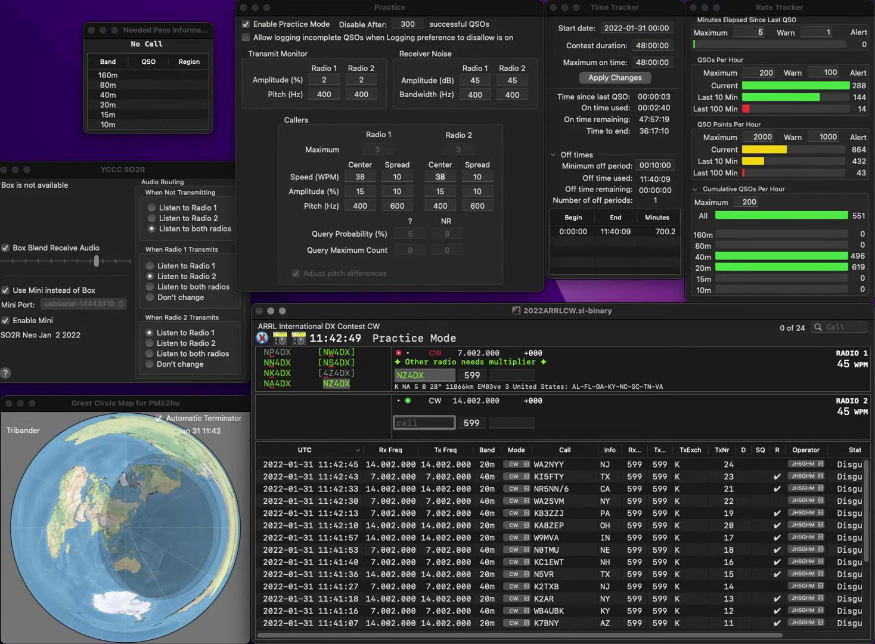
{"action": "type", "text": "4C"}
{"action": "key", "text": "Left"}
{"action": "key", "text": "Left"}
{"action": "type", "text": "NA"}
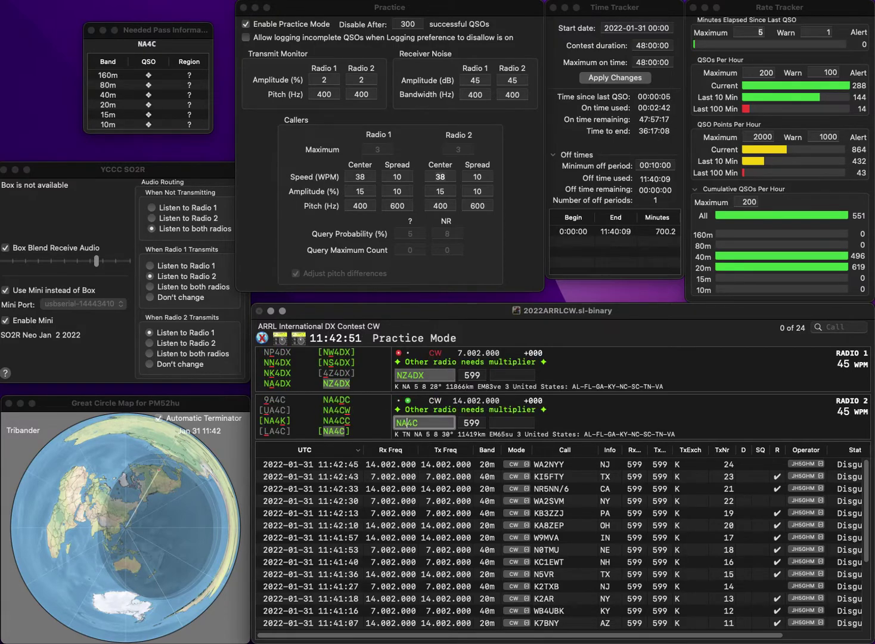
{"action": "key", "text": "Return"}
Step: Log NZ4DX on Radio 1 with exchange FL and NA4C on Radio 2 with exchange TN
{"action": "type", "text": "FL"}
{"action": "key", "text": "Return"}
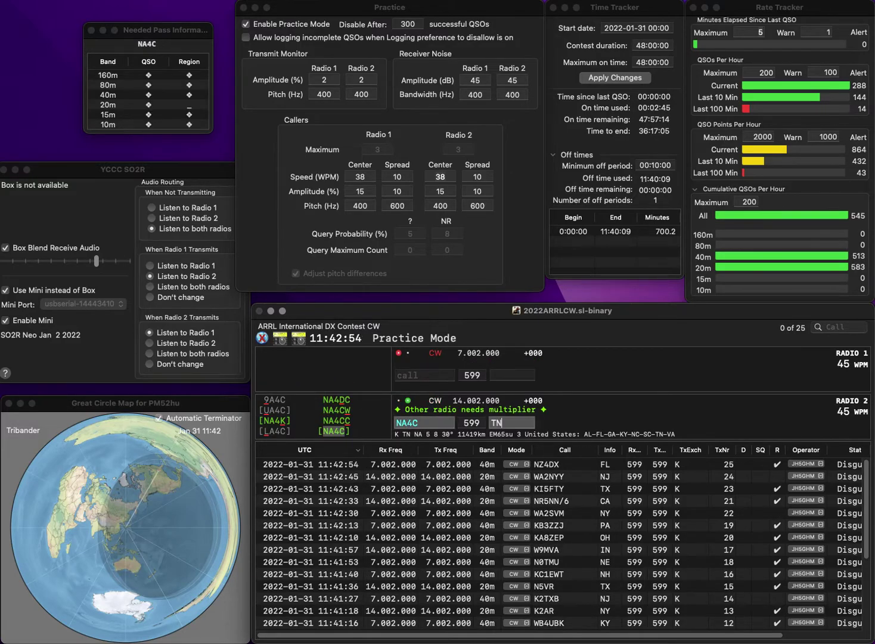
{"action": "key", "text": "Return"}
Step: Answer caller K3WT on Radio 1 by entering the call sign and sending the exchange
{"action": "type", "text": "W"}
{"action": "type", "text": "3WT"}
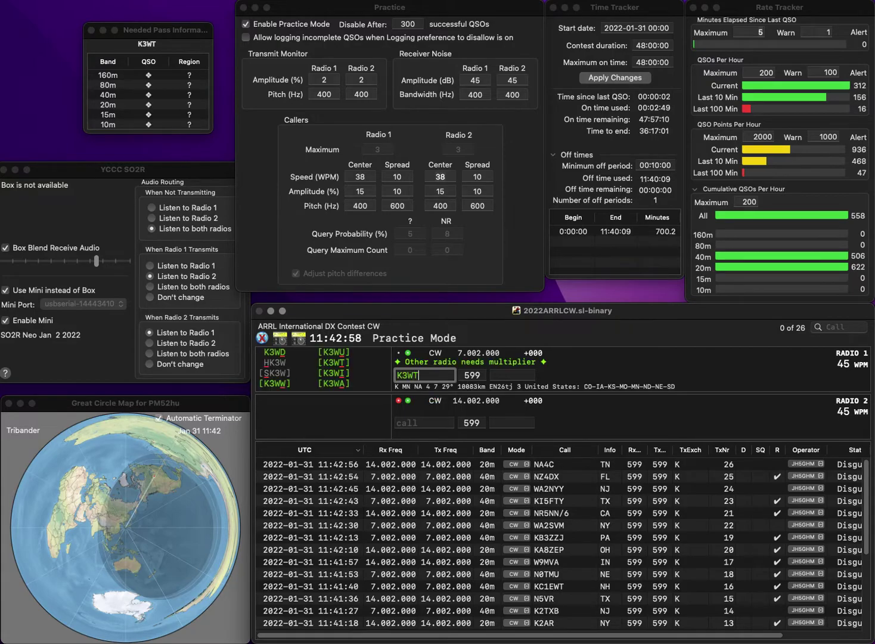
{"action": "key", "text": "Return"}
{"action": "type", "text": "N0ESC"}
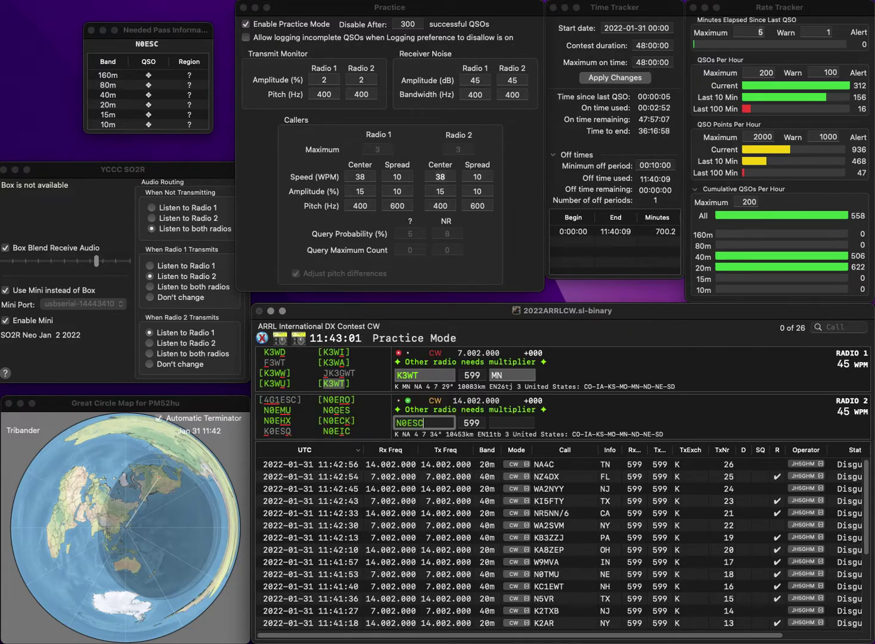
{"action": "key", "text": "Return"}
{"action": "left_click", "coordinate": [503, 375]}
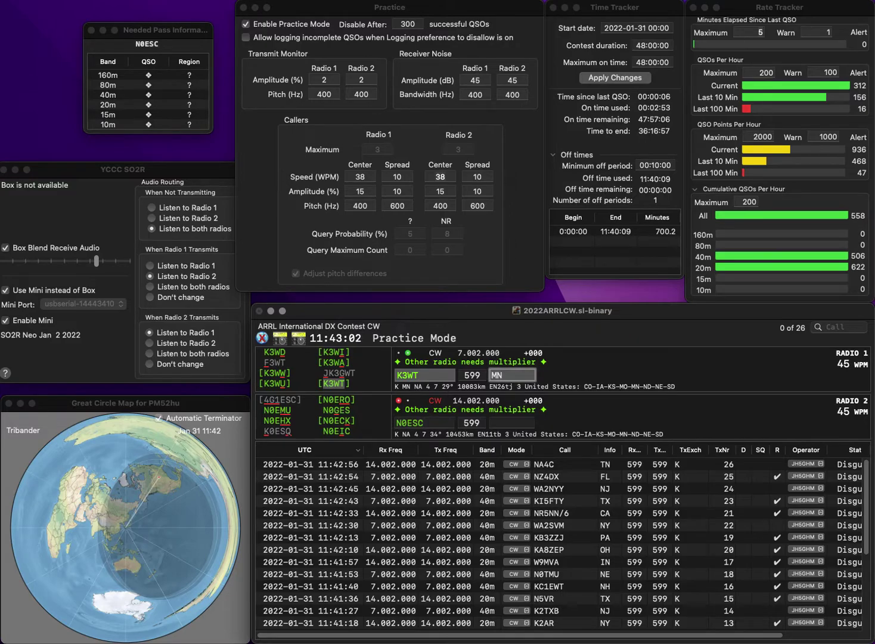
{"action": "key", "text": "Return"}
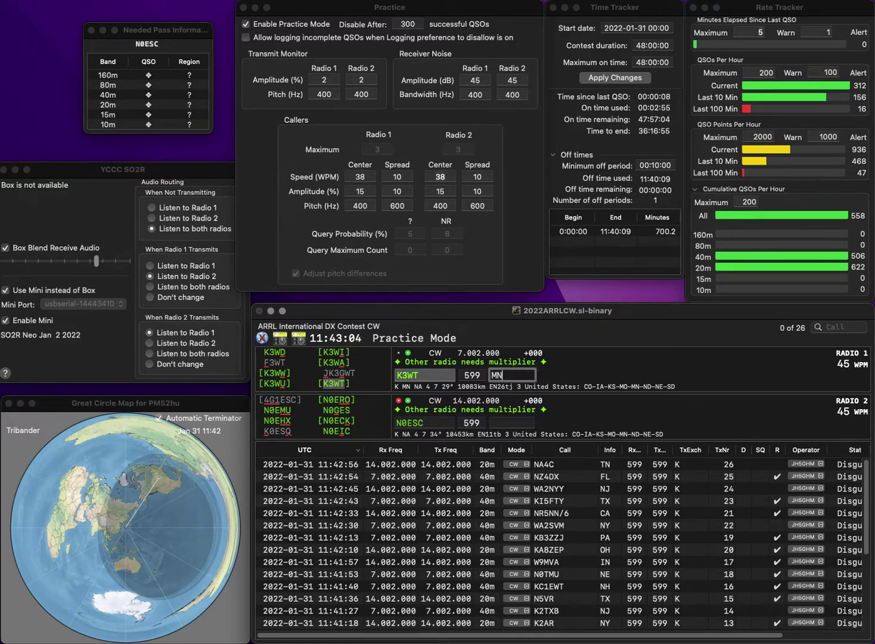
{"action": "key", "text": "BackSpace"}
{"action": "type", "text": "I"}
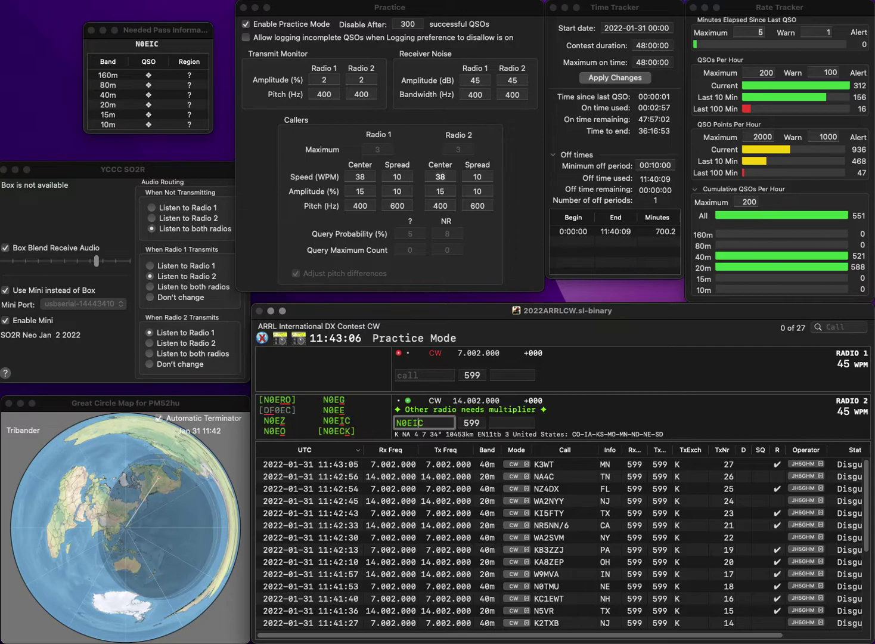
{"action": "key", "text": "Return"}
{"action": "type", "text": "W9YK"}
{"action": "key", "text": "Return"}
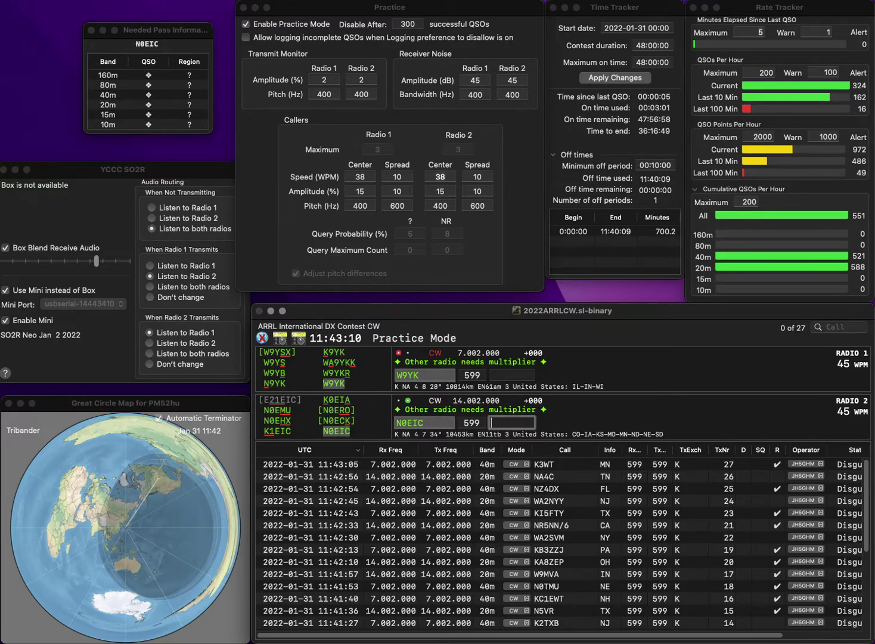
{"action": "key", "text": "BackSpace"}
{"action": "key", "text": "Return"}
{"action": "type", "text": "IL"}
{"action": "key", "text": "Return"}
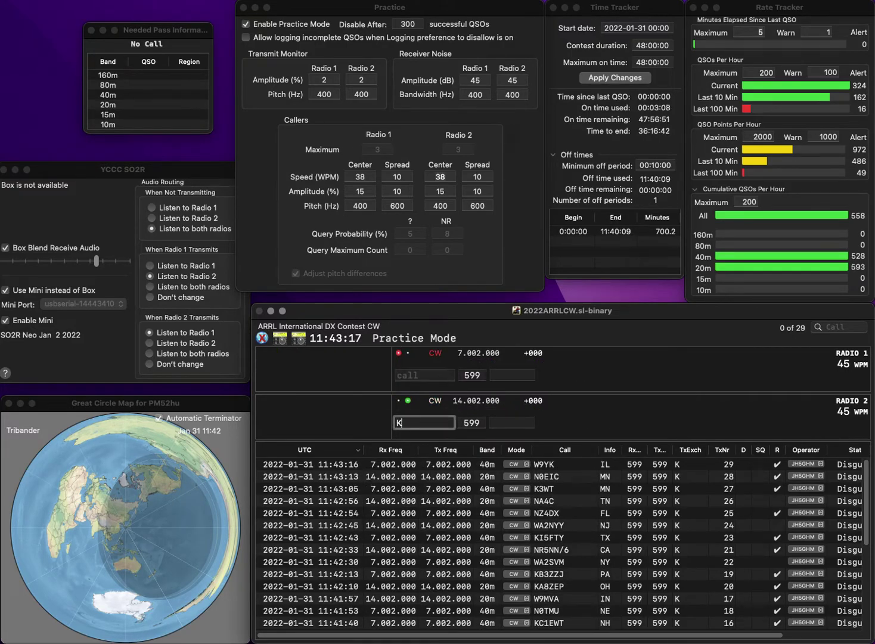
{"action": "type", "text": "6JUS"}
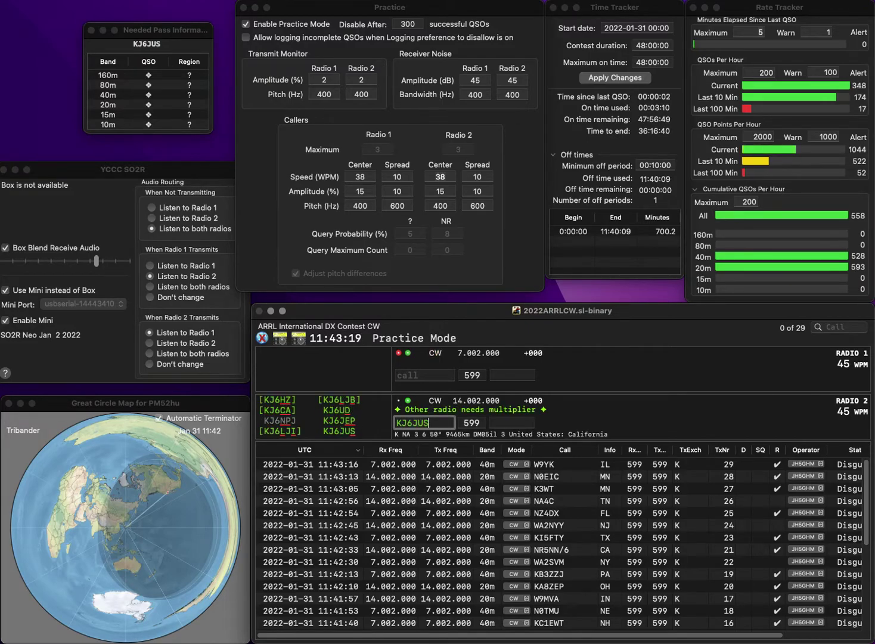
{"action": "key", "text": "Return"}
{"action": "type", "text": "4NO"}
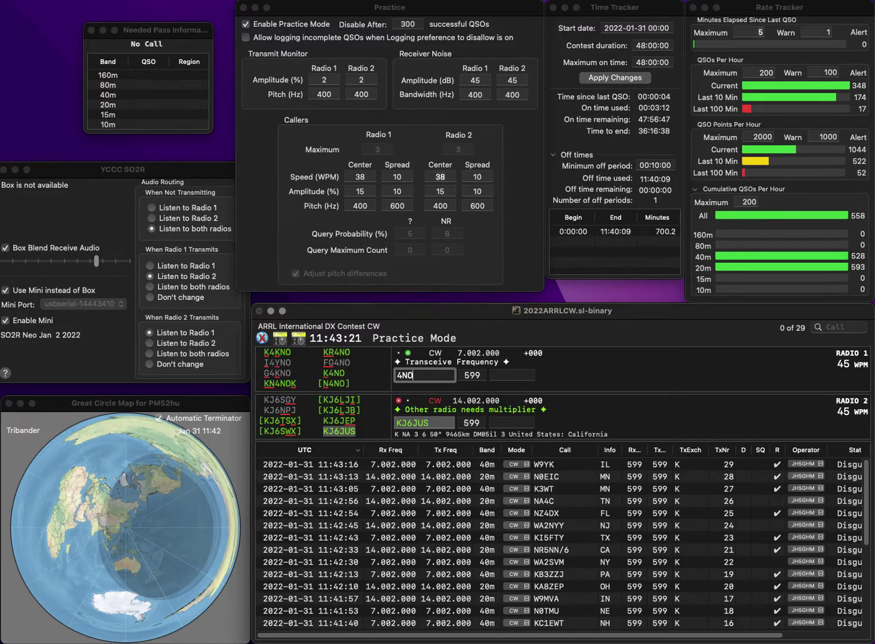
{"action": "key", "text": "Return"}
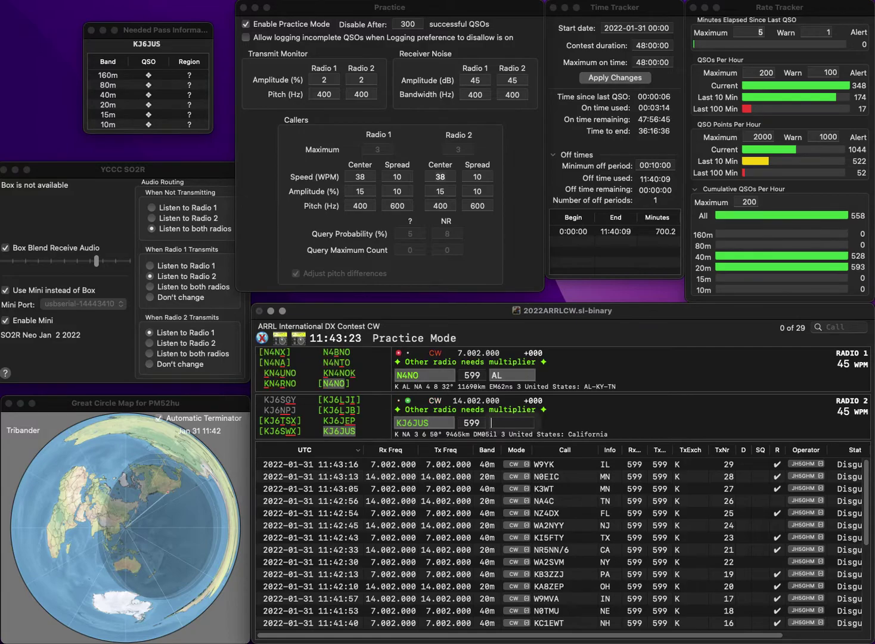
Step: Log KJ6JUS on Radio 2 with exchange CA and N4NO on Radio 1 with exchange AL
{"action": "type", "text": "CA"}
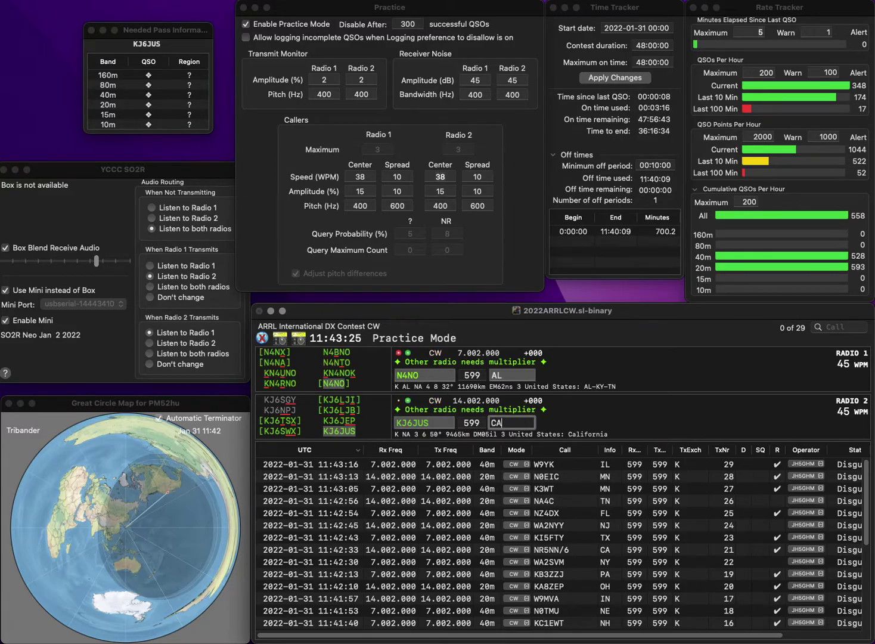
{"action": "key", "text": "Return"}
{"action": "type", "text": "AL"}
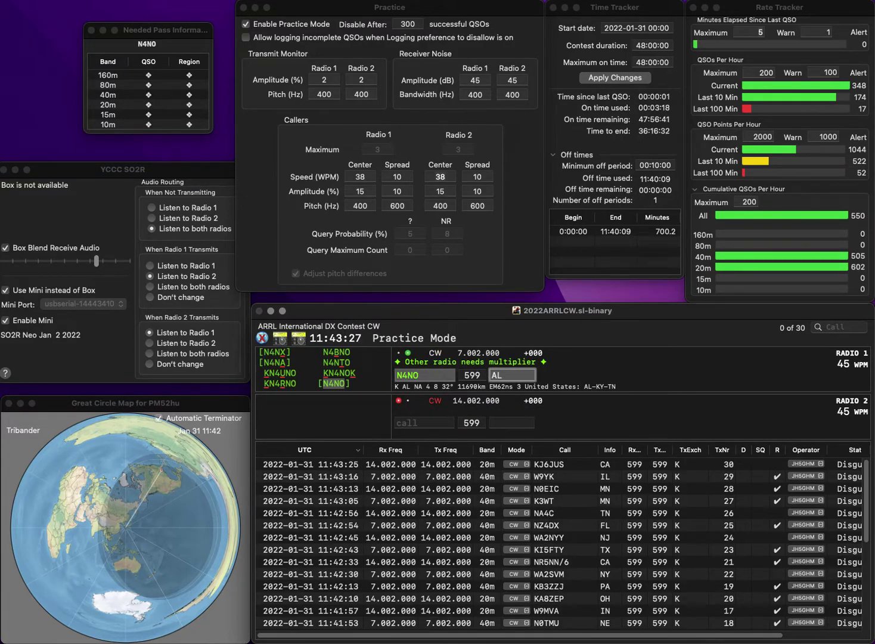
{"action": "key", "text": "Return"}
Step: Enter the Radio 2 caller, corrected from WW3LL to WW4LL/1, and send the exchange
{"action": "type", "text": "WW3LL"}
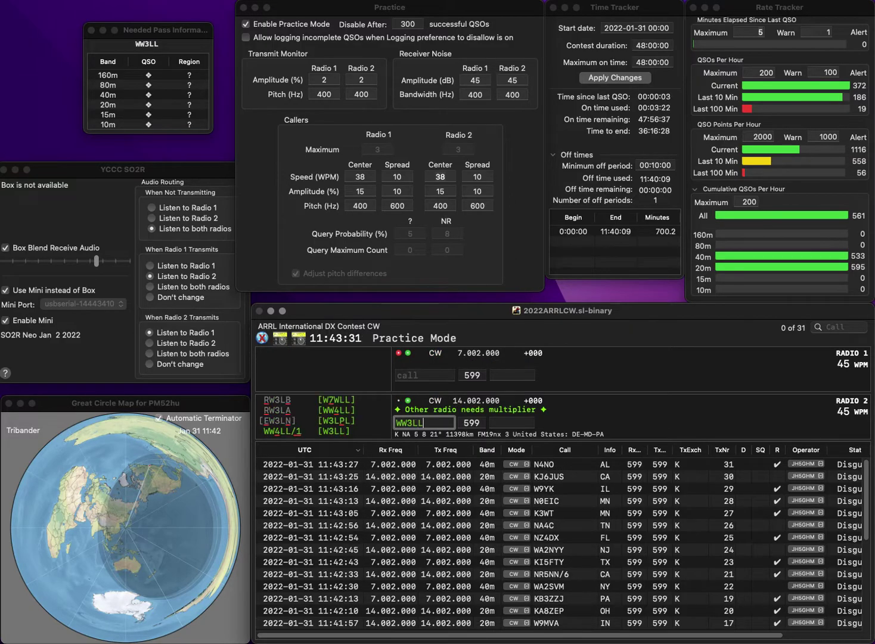
{"action": "type", "text": "/1"}
{"action": "key", "text": "BackSpace"}
{"action": "key", "text": "BackSpace"}
{"action": "type", "text": "4L"}
{"action": "key", "text": "Up"}
{"action": "key", "text": "Return"}
{"action": "key", "text": "Down"}
{"action": "key", "text": "Return"}
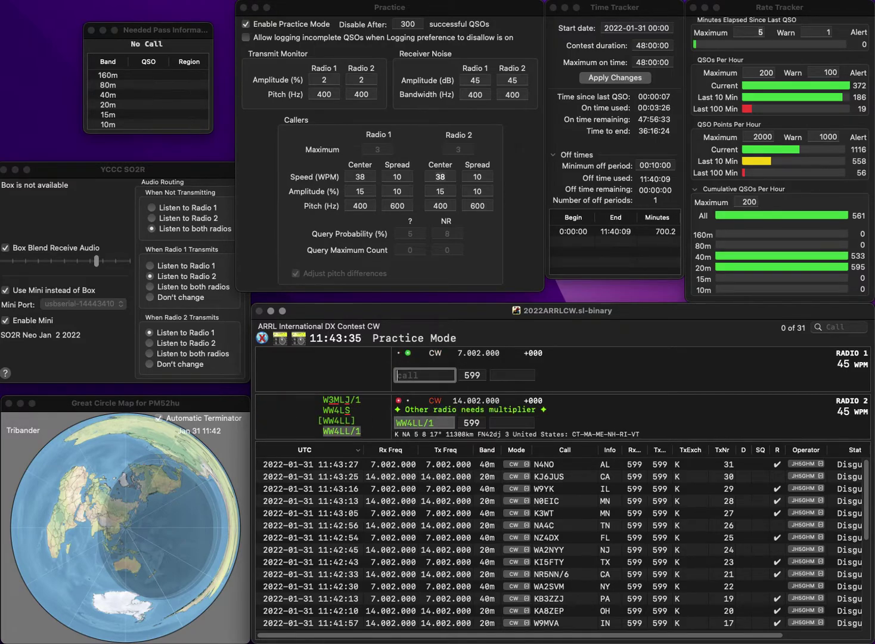
{"action": "type", "text": "KB0QEF"}
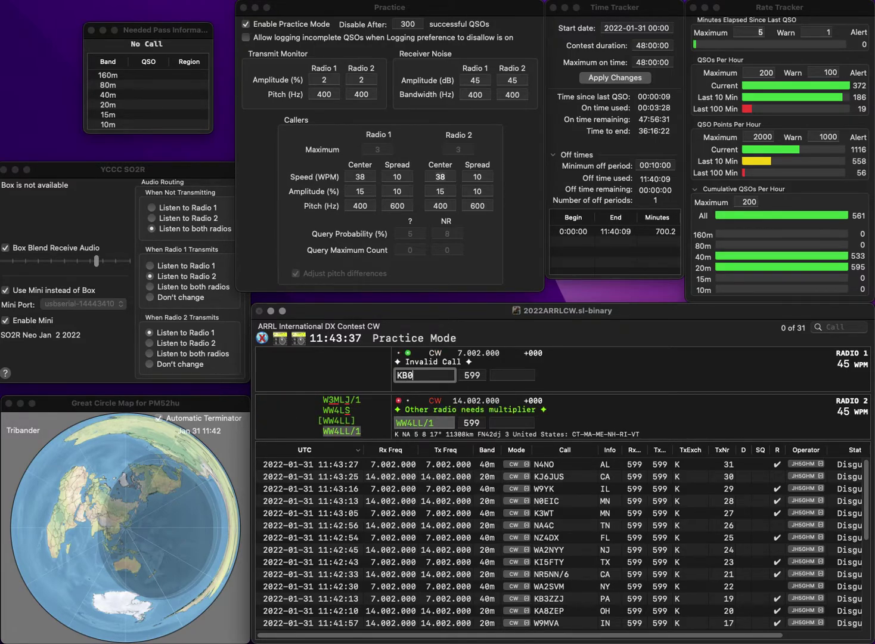
{"action": "key", "text": "Tab"}
{"action": "key", "text": "Return"}
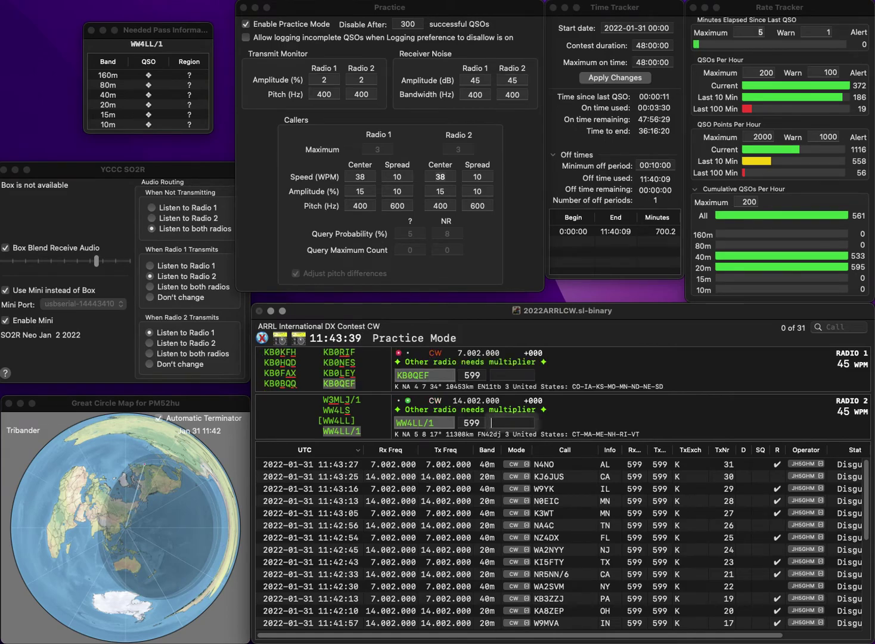
{"action": "type", "text": "N"}
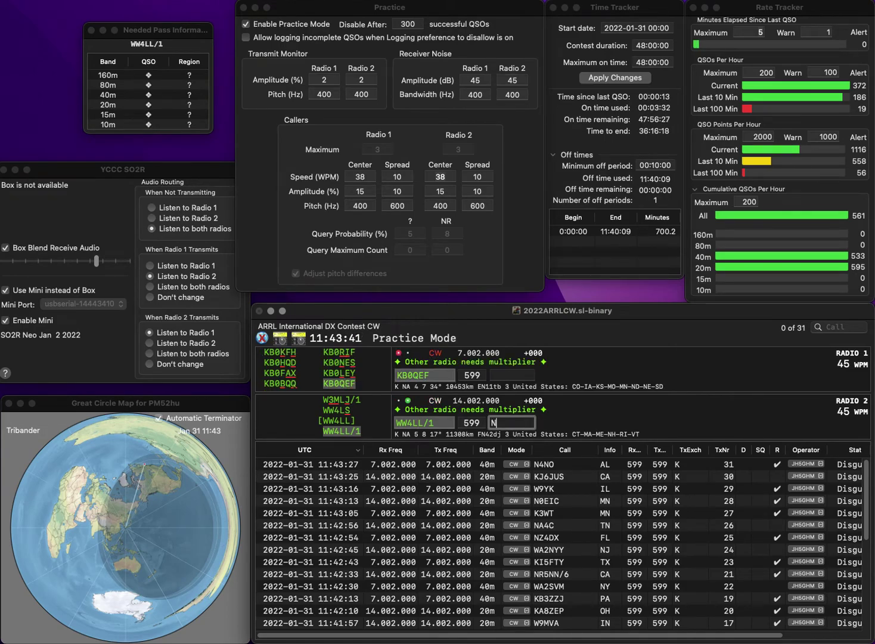
{"action": "type", "text": "H"}
{"action": "key", "text": "Return"}
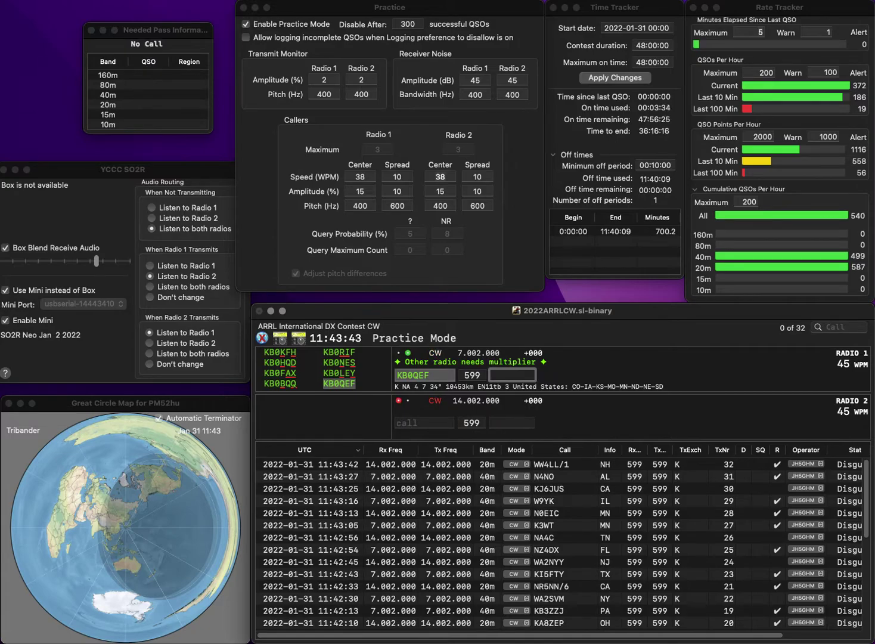
{"action": "type", "text": "KS"}
{"action": "key", "text": "Return"}
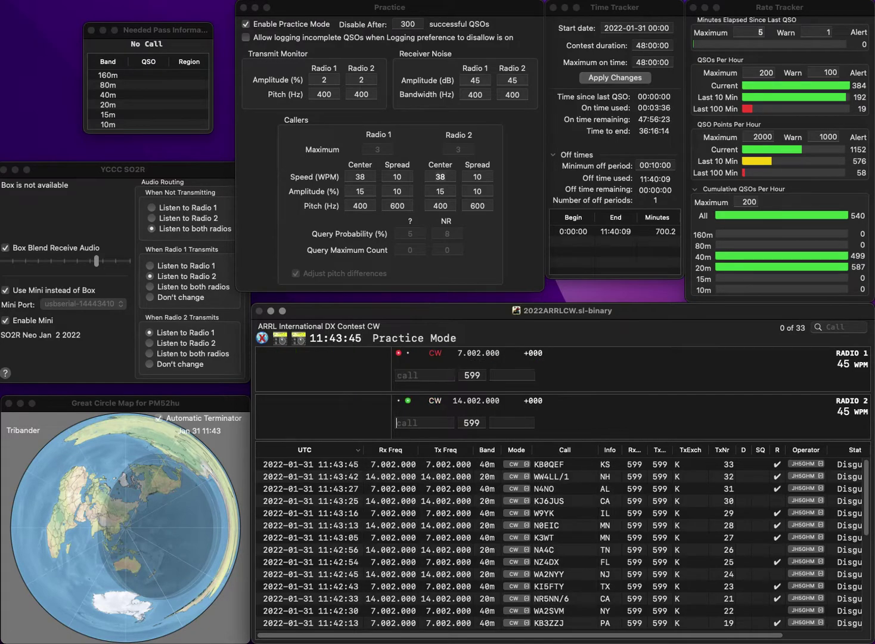
{"action": "type", "text": "N7ZP"}
{"action": "key", "text": "Return"}
{"action": "type", "text": "WZ6X"}
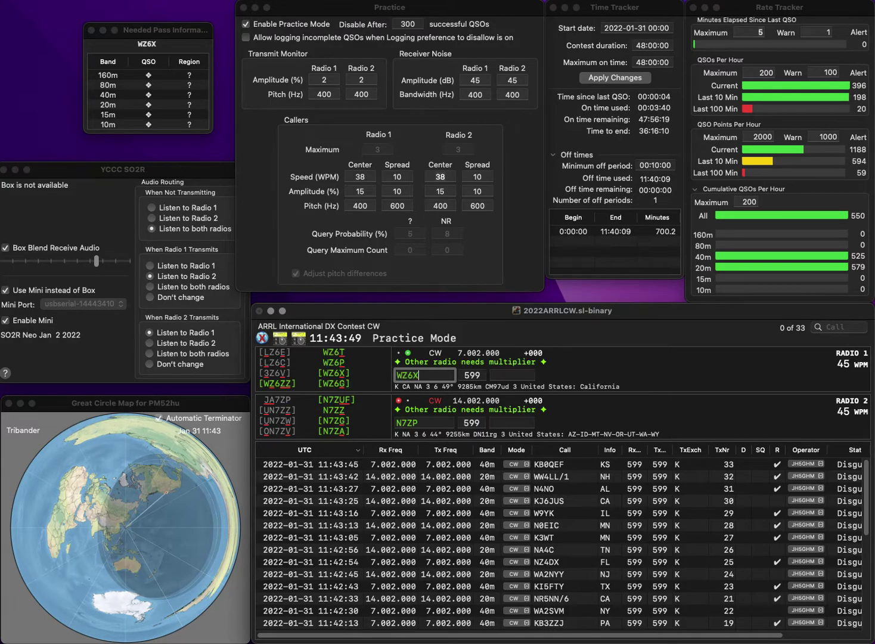
{"action": "key", "text": "Return"}
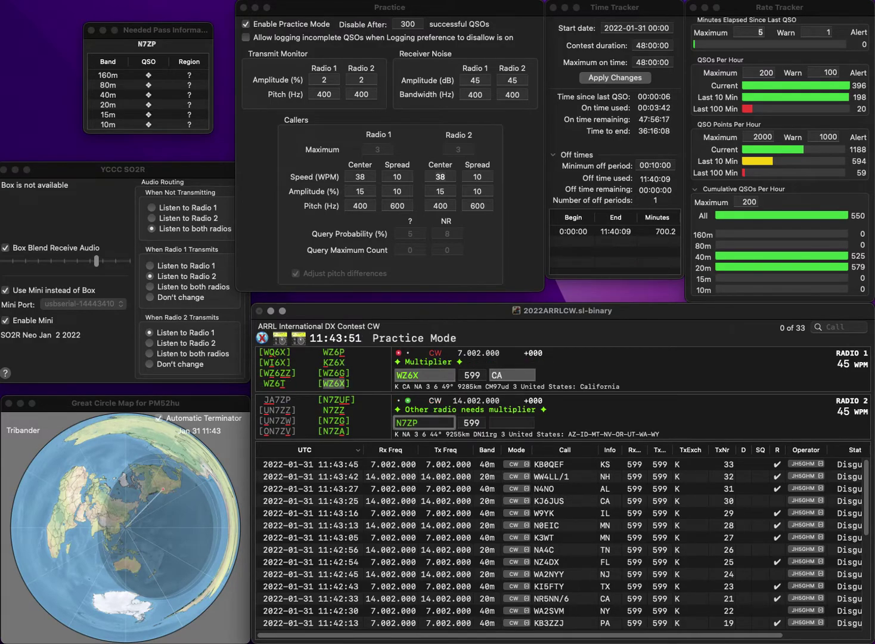
{"action": "type", "text": "G"}
{"action": "key", "text": "Delete"}
{"action": "key", "text": "Return"}
{"action": "key", "text": "Tab"}
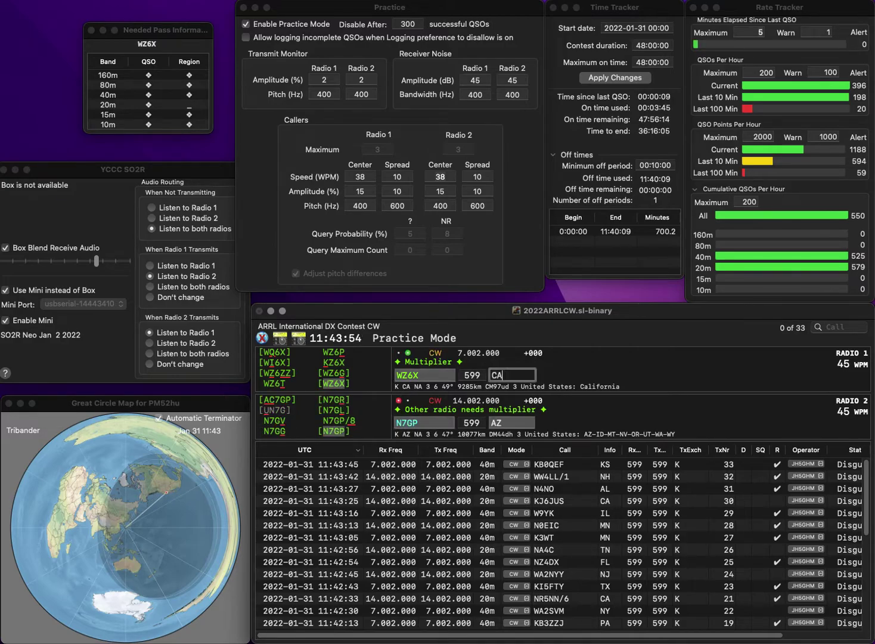
{"action": "key", "text": "Return"}
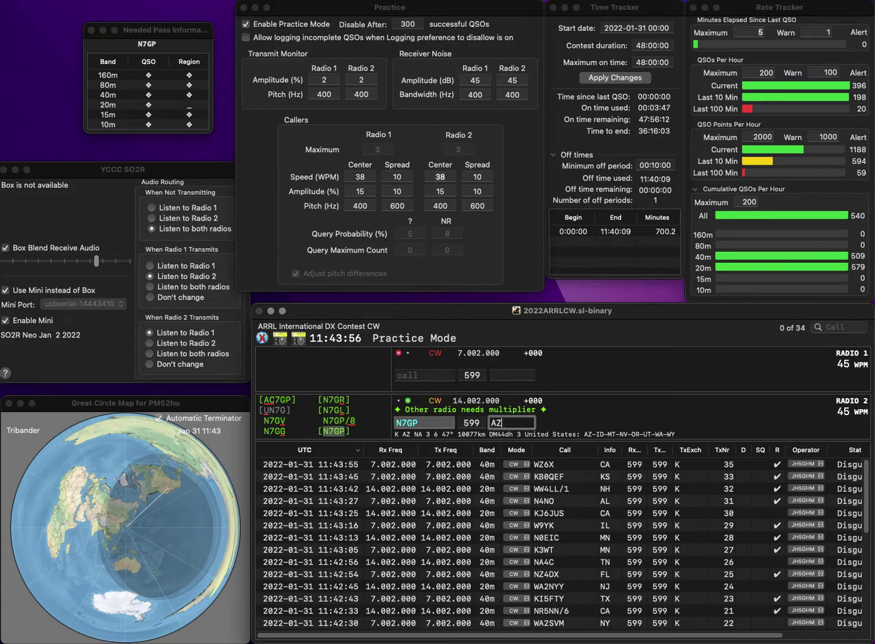
{"action": "key", "text": "Return"}
{"action": "type", "text": "KB9"}
{"action": "key", "text": "Return"}
{"action": "type", "text": "K"}
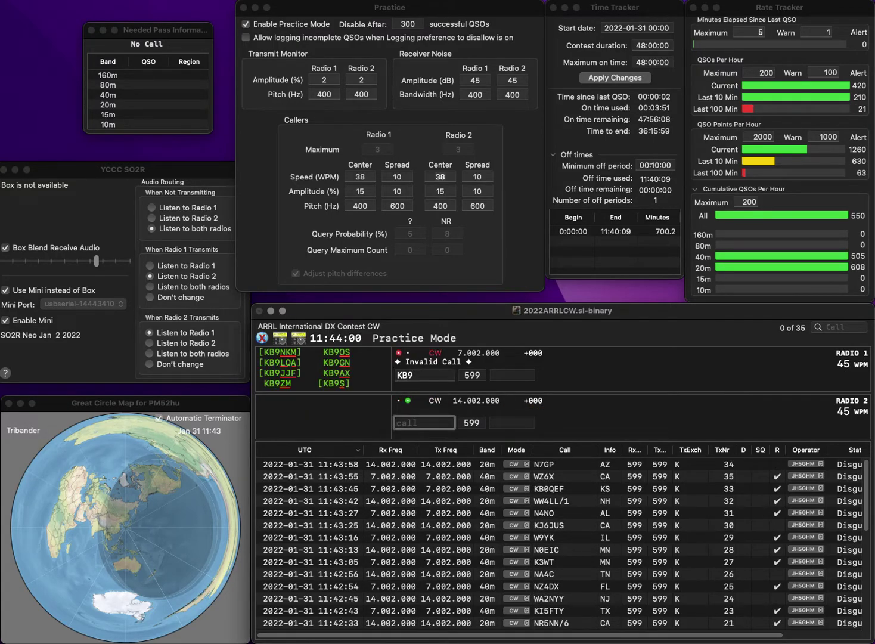
{"action": "type", "text": "2JWD"}
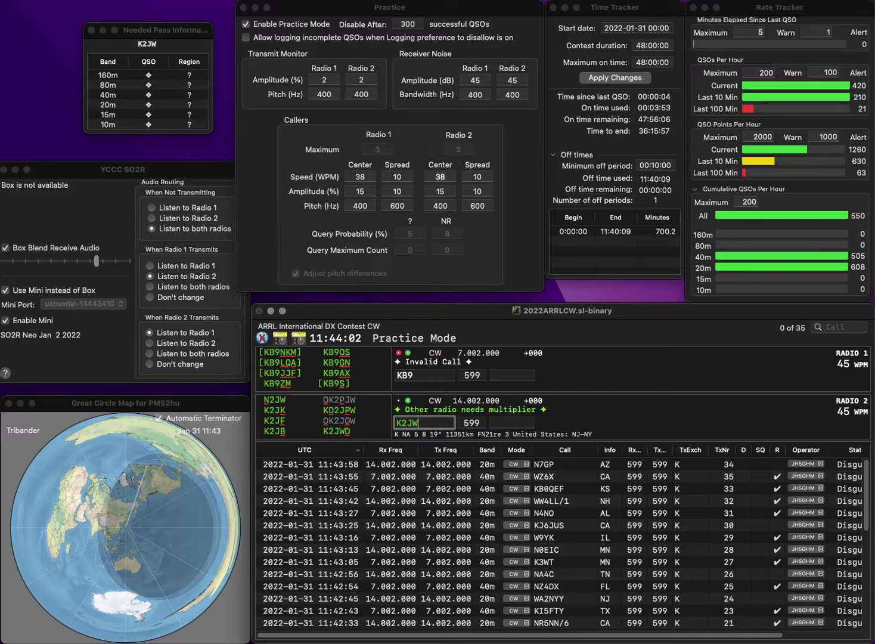
{"action": "key", "text": "Return"}
{"action": "type", "text": "EBS"}
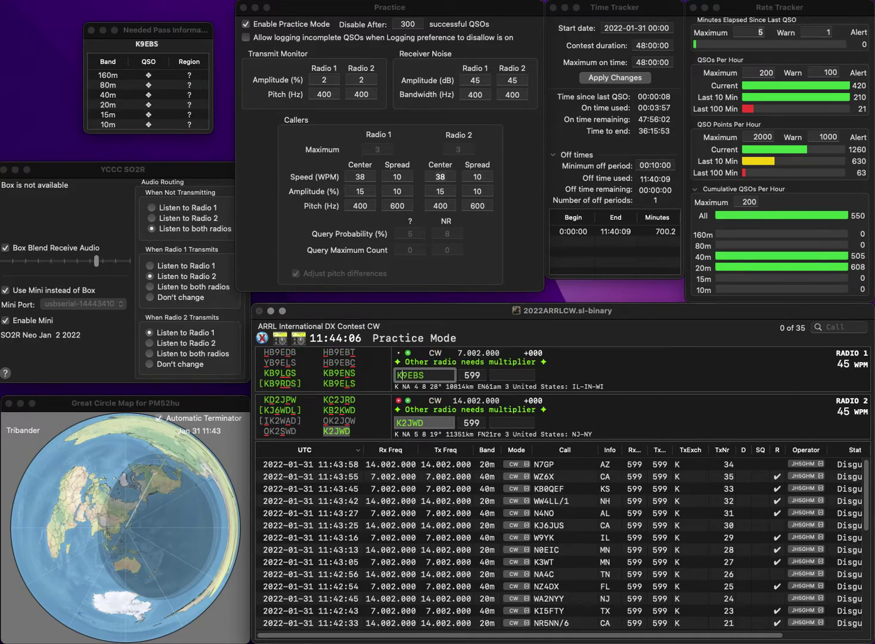
{"action": "type", "text": "D"}
{"action": "key", "text": "Return"}
{"action": "key", "text": "Return"}
{"action": "key", "text": "Return"}
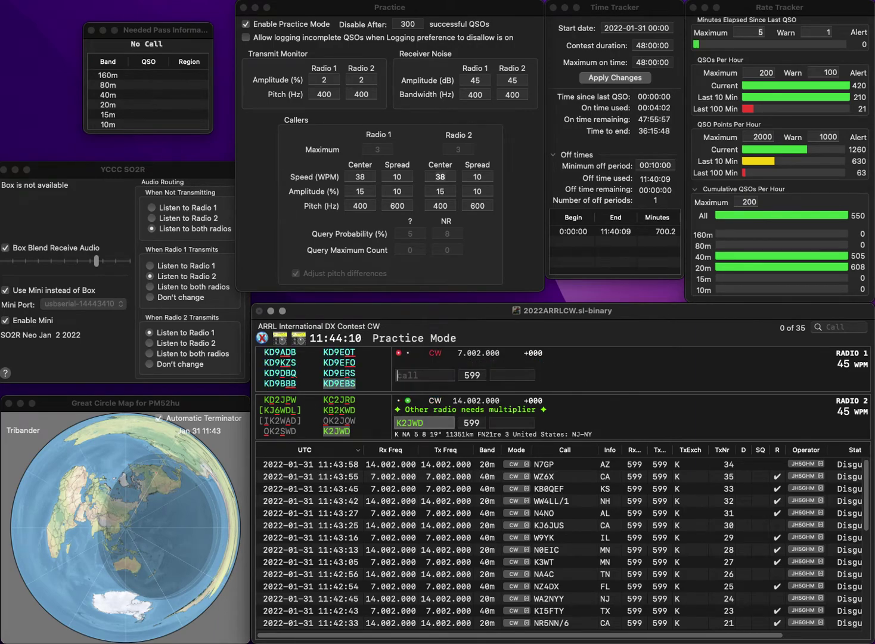
{"action": "type", "text": "NY"}
{"action": "key", "text": "Return"}
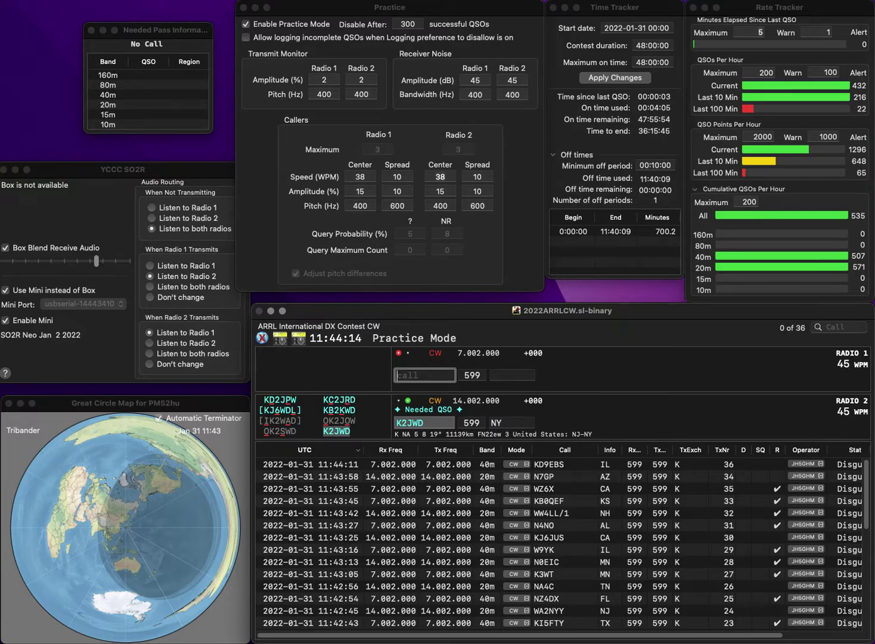
Step: Answer the Radio 1 caller as AE4EW and caller W0ECC on Radio 2
{"action": "type", "text": "AA"}
{"action": "key", "text": "BackSpace"}
{"action": "type", "text": "E4EW"}
{"action": "key", "text": "Return"}
{"action": "type", "text": "W0ECC"}
{"action": "key", "text": "Return"}
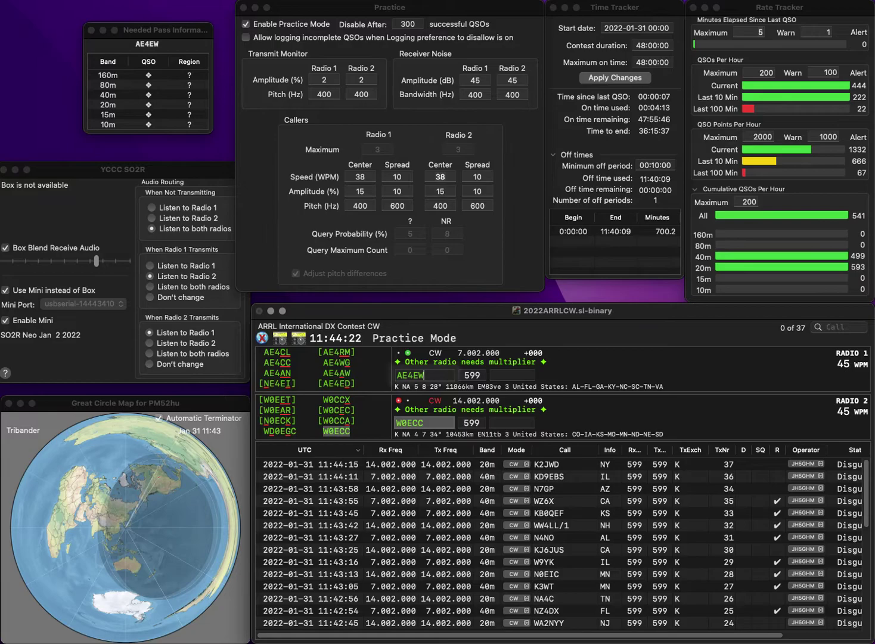
{"action": "key", "text": "Delete"}
{"action": "type", "text": "I"}
{"action": "key", "text": "End"}
{"action": "key", "text": "Left"}
{"action": "key", "text": "BackSpace"}
{"action": "key", "text": "Right"}
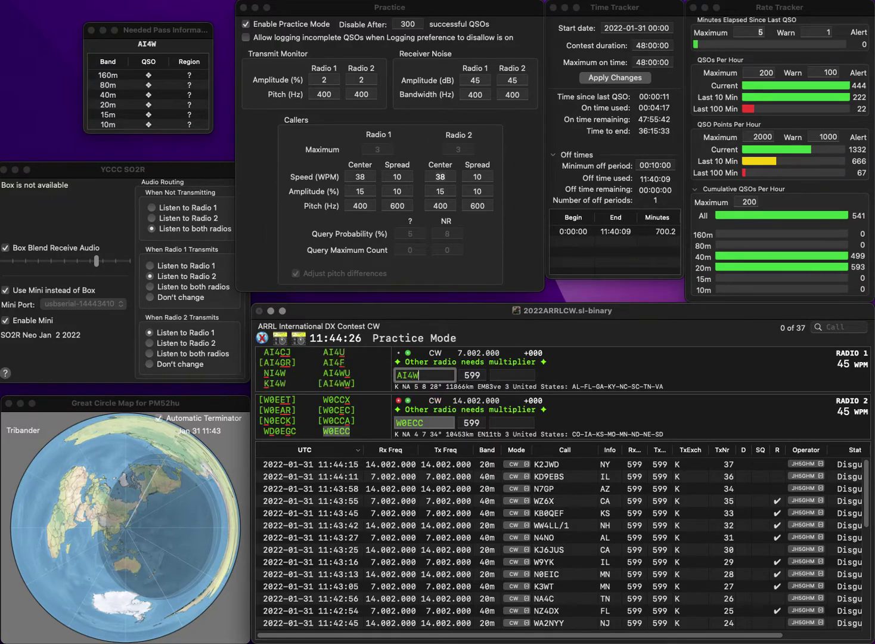
{"action": "type", "text": "U"}
{"action": "key", "text": "Return"}
Step: Log W0ECC on Radio 2 with exchange SD and AI4WU on Radio 1 with exchange SC
{"action": "type", "text": "SD"}
{"action": "key", "text": "Return"}
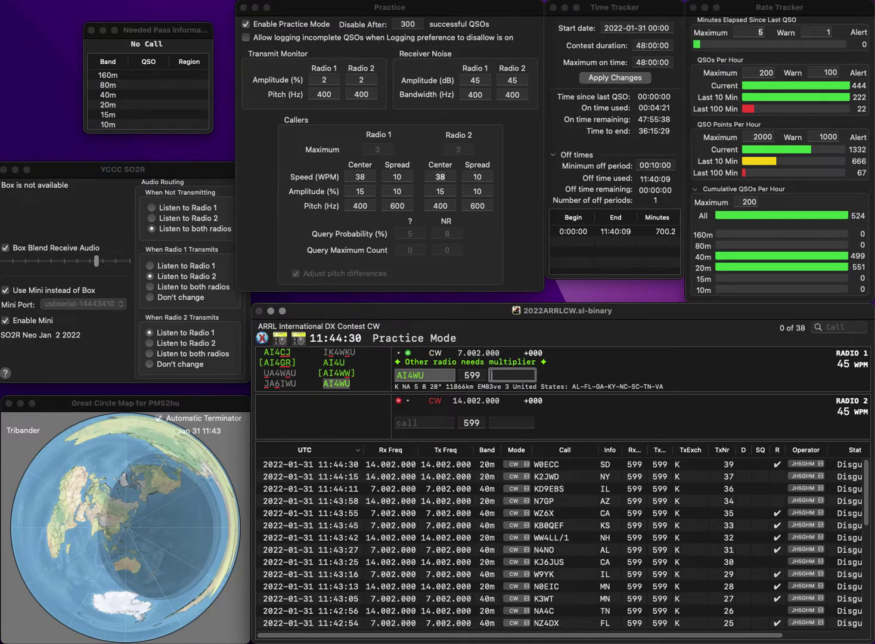
{"action": "type", "text": "S"}
{"action": "key", "text": "Return"}
{"action": "type", "text": "KJ4AD"}
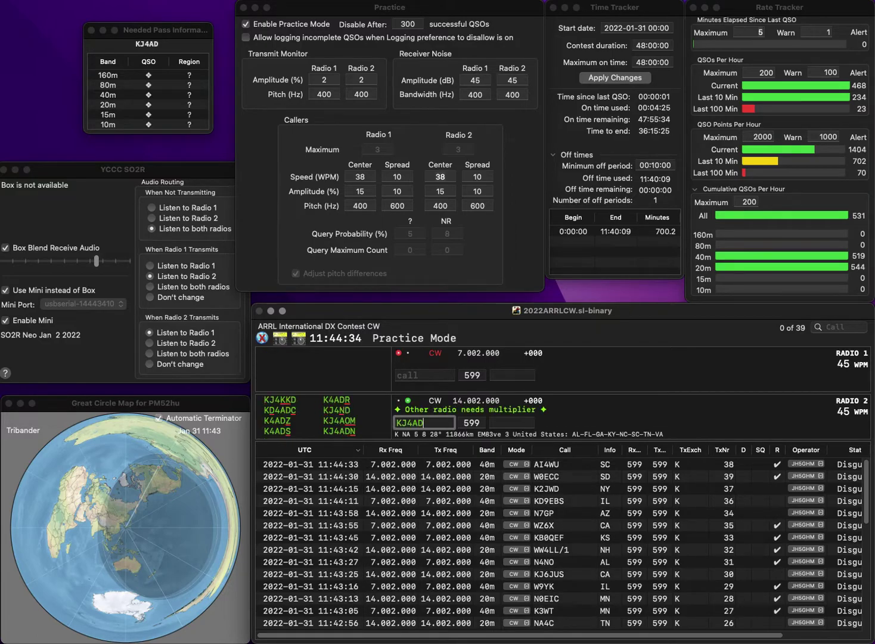
{"action": "type", "text": "N"}
{"action": "key", "text": "Return"}
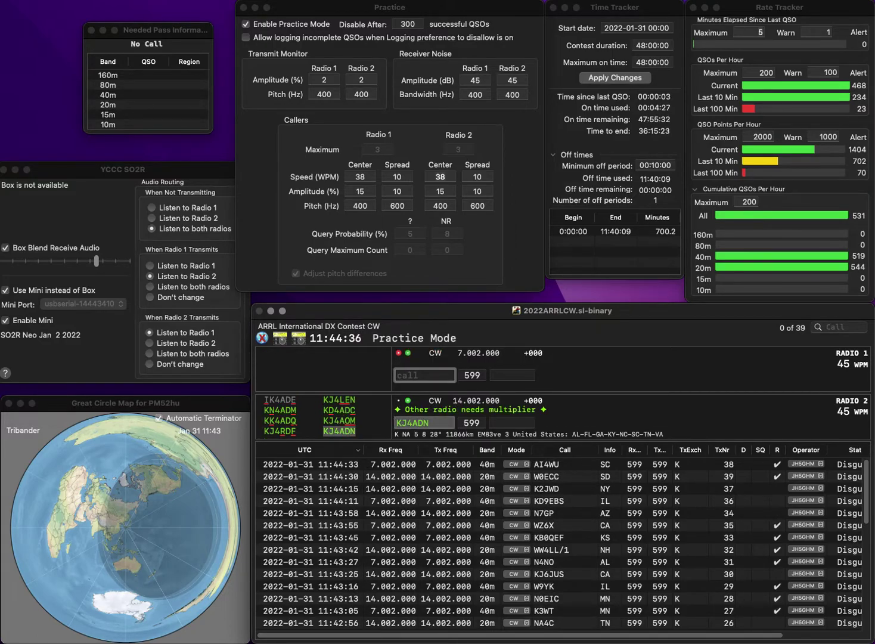
{"action": "type", "text": "W3D"}
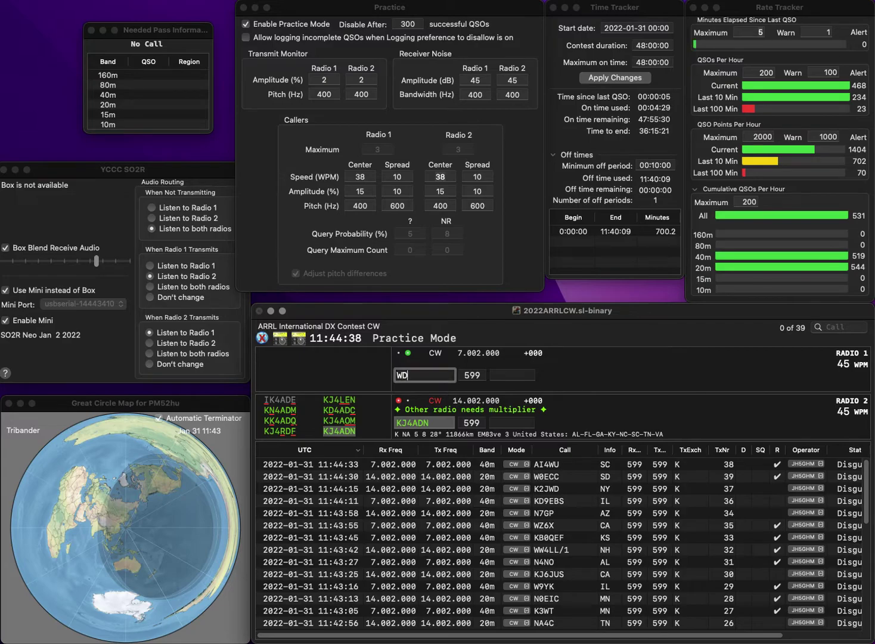
{"action": "type", "text": "Z"}
{"action": "key", "text": "Left"}
{"action": "key", "text": "Left"}
{"action": "type", "text": "3"}
{"action": "key", "text": "Return"}
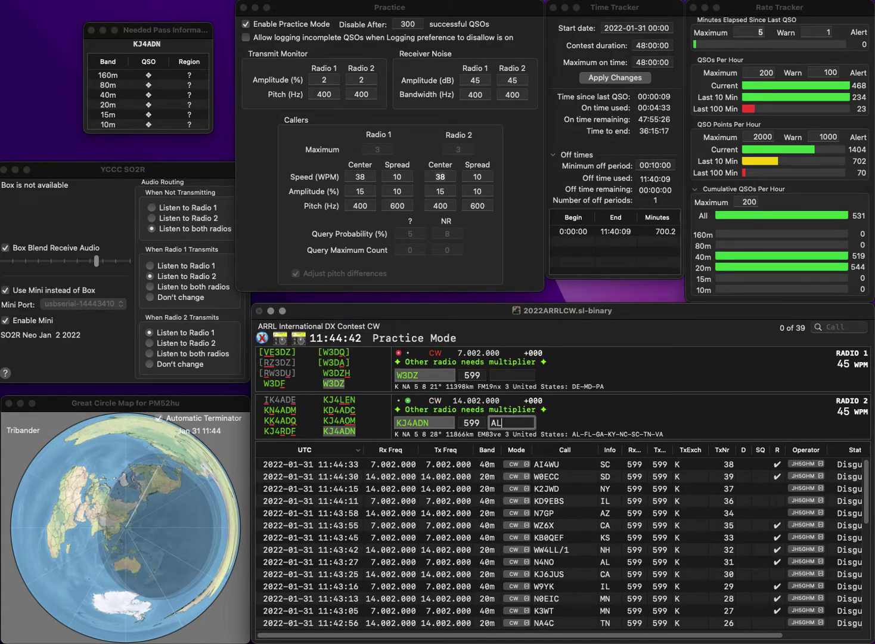
{"action": "key", "text": "Return"}
{"action": "type", "text": "PA"}
{"action": "key", "text": "Return"}
Step: Answer caller WB9DKL on Radio 2 and send the partial call MIA on Radio 1
{"action": "type", "text": "WB9DKL"}
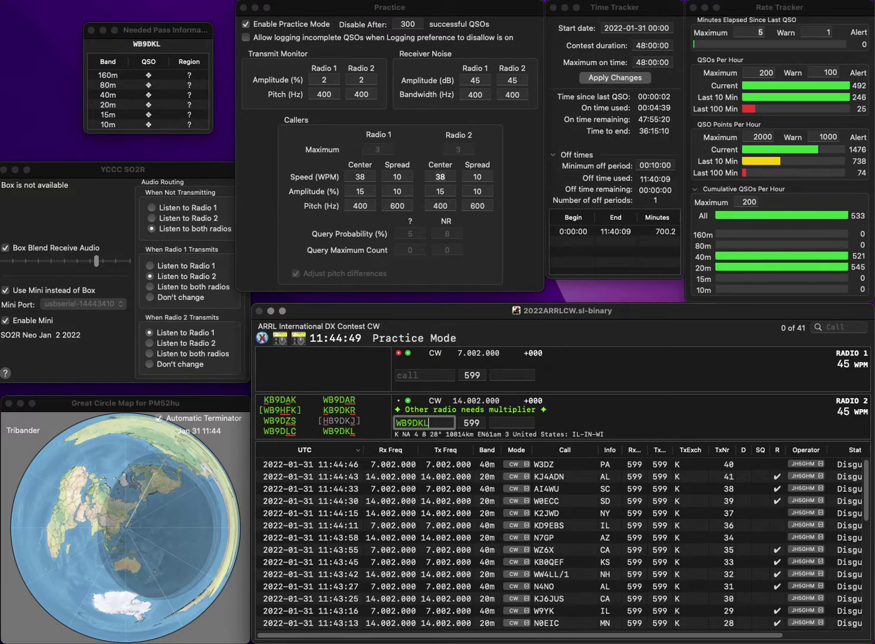
{"action": "key", "text": "Return"}
{"action": "type", "text": "MI"}
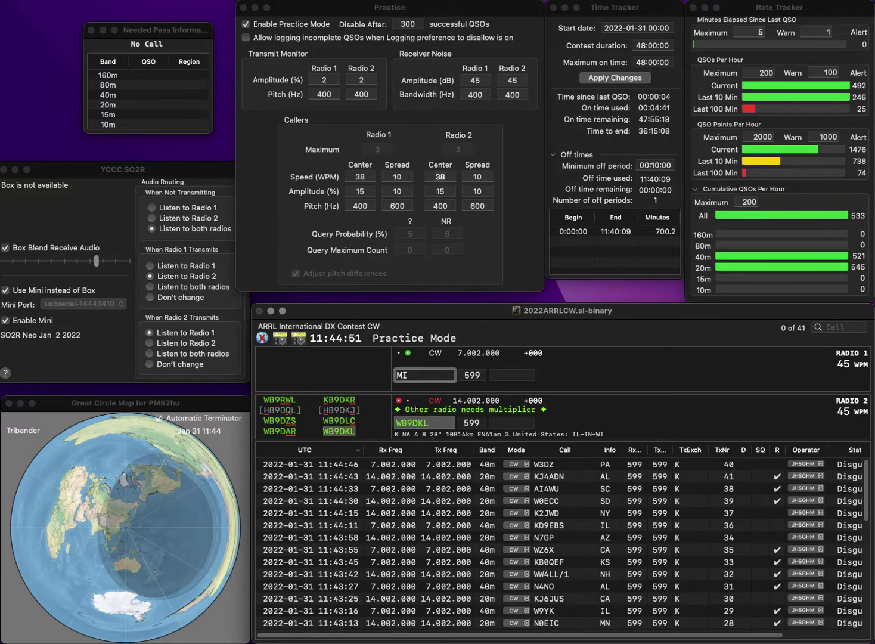
{"action": "type", "text": "A"}
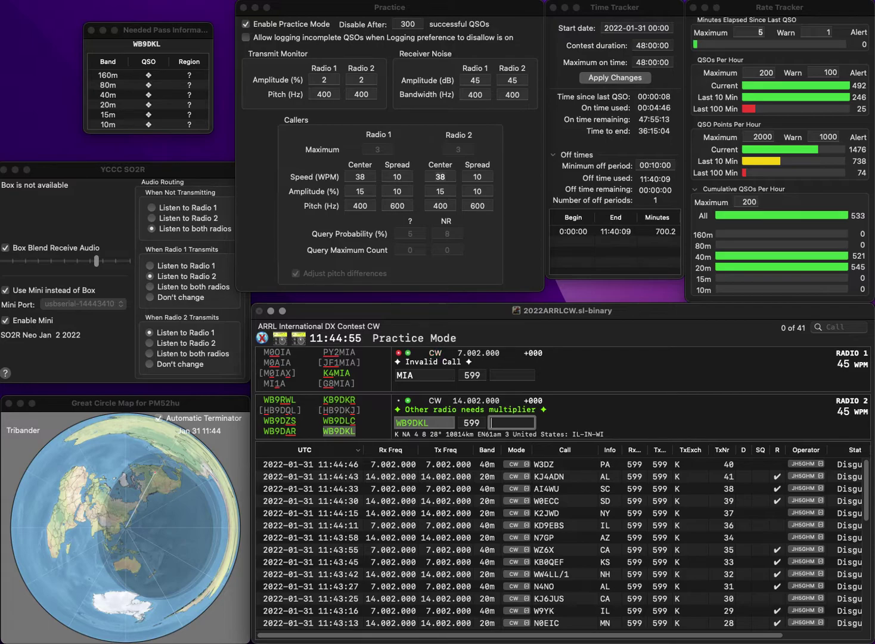
Step: Log WB9DKL on Radio 2 with exchange IN and complete the Radio 1 call as K4MIA
{"action": "key", "text": "Return"}
{"action": "type", "text": "K4"}
{"action": "key", "text": "Return"}
{"action": "type", "text": "W3LEW"}
{"action": "key", "text": "Return"}
{"action": "key", "text": "space"}
{"action": "type", "text": "VA"}
{"action": "key", "text": "Return"}
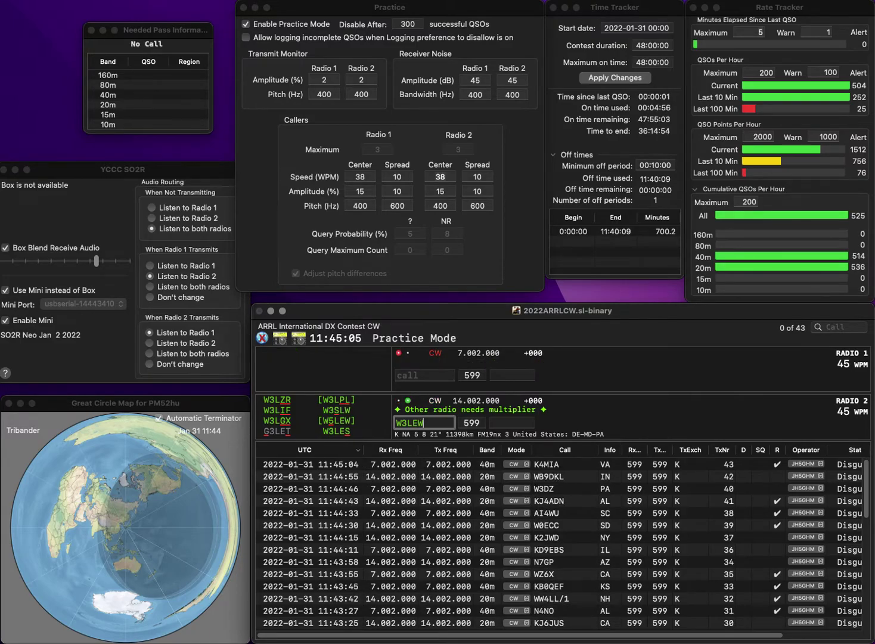
Step: Correct the Radio 2 caller from W3LEW to W3LIF and send the exchange
{"action": "key", "text": "BackSpace"}
{"action": "key", "text": "BackSpace"}
{"action": "type", "text": "IF"}
{"action": "key", "text": "Return"}
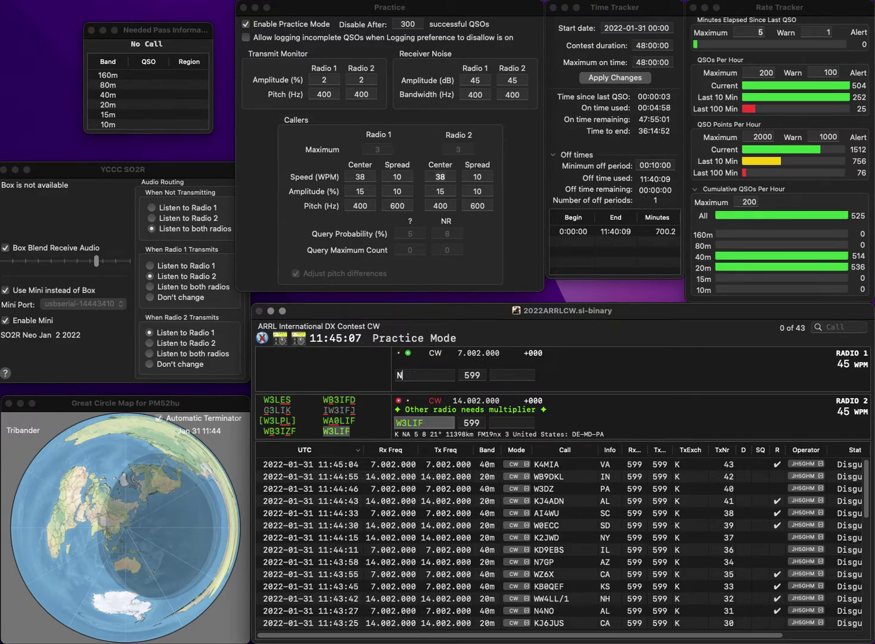
{"action": "type", "text": "N8XQX"}
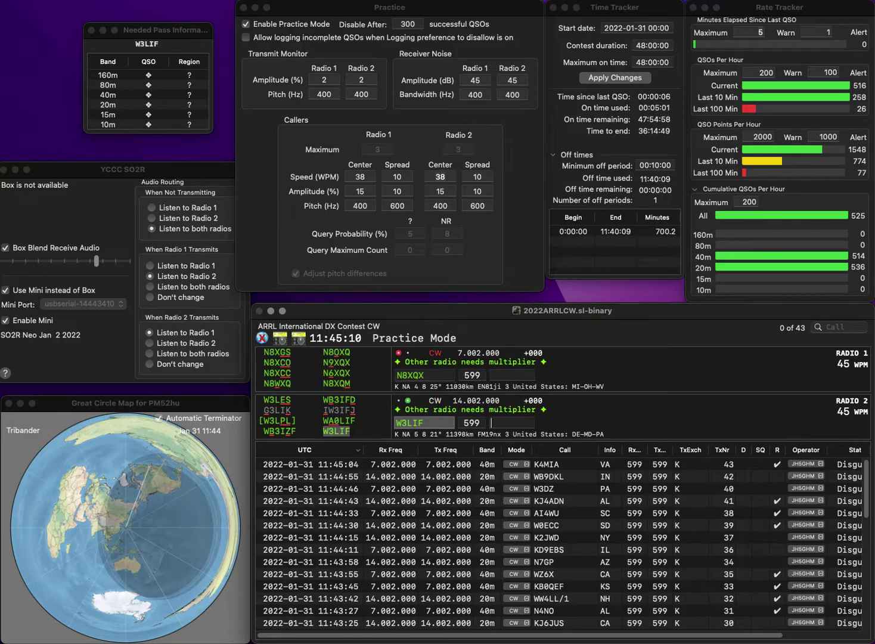
{"action": "left_click", "coordinate": [491, 422]}
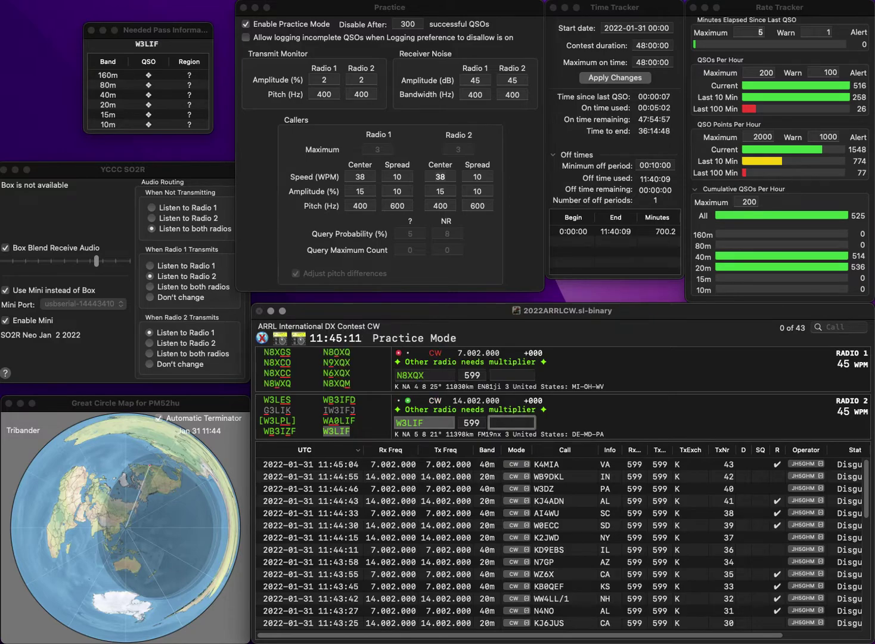
{"action": "type", "text": "PA"}
{"action": "key", "text": "Return"}
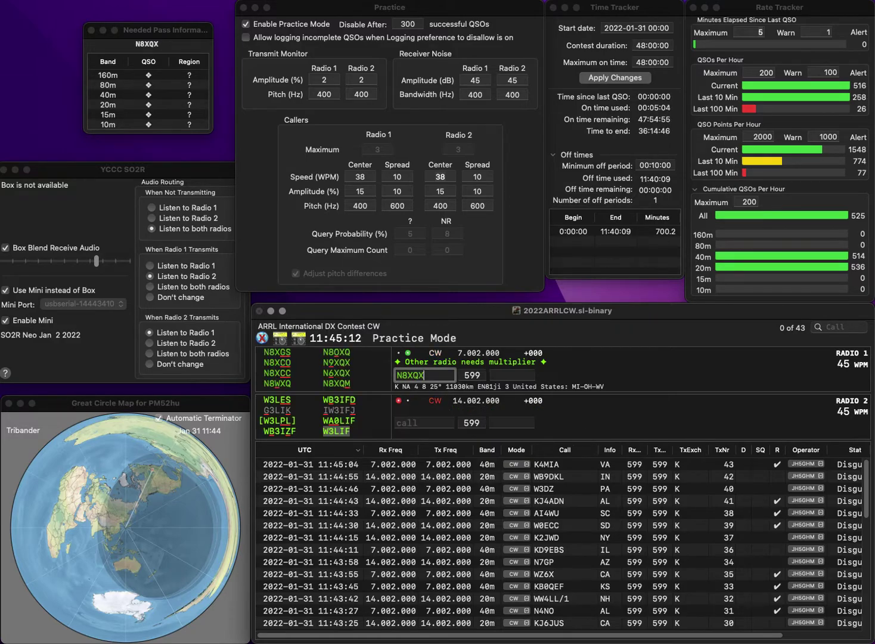
Step: Correct the Radio 1 caller from N8XQX to N9XQX and send the exchange
{"action": "key", "text": "BackSpace"}
{"action": "type", "text": "9"}
{"action": "key", "text": "Return"}
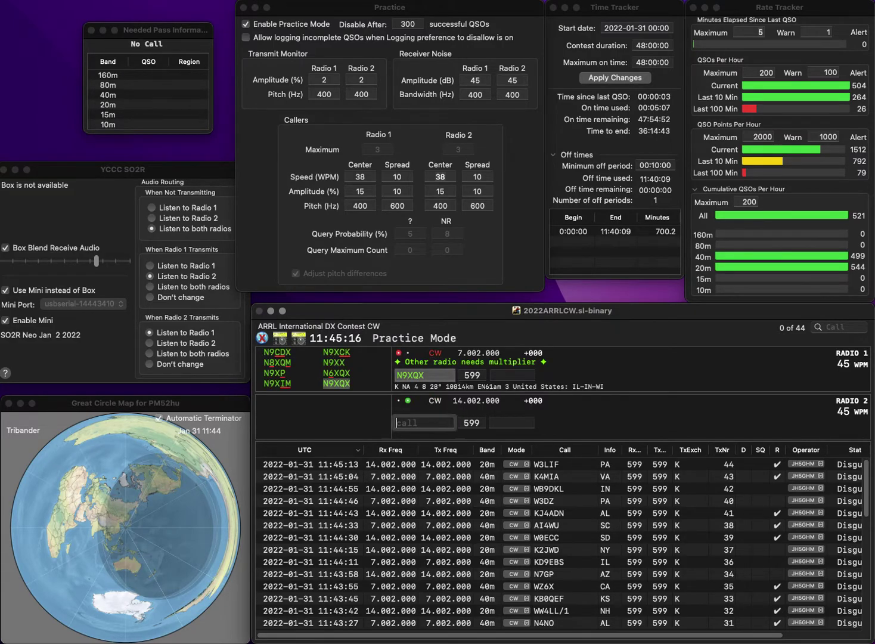
{"action": "type", "text": "MK4MQM"}
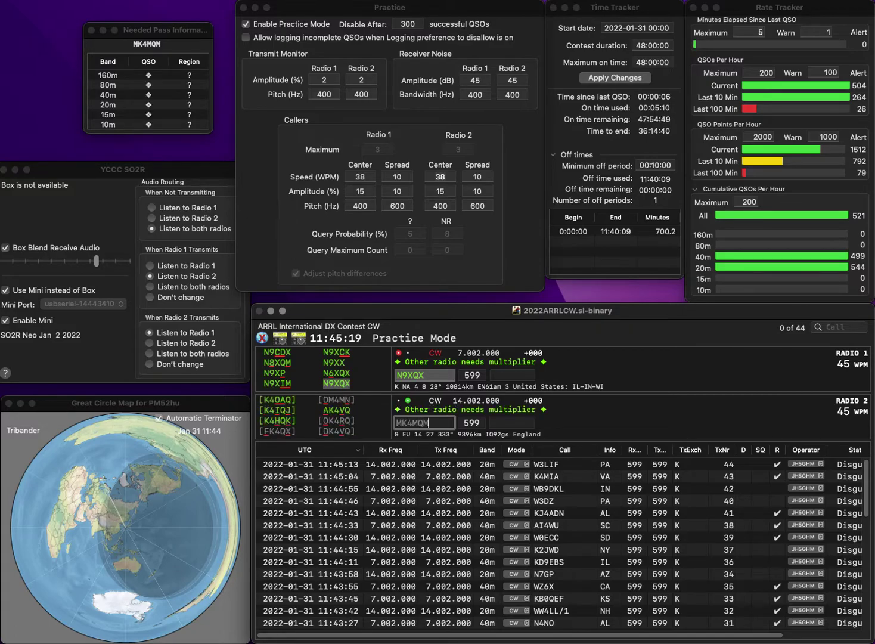
{"action": "key", "text": "Home"}
{"action": "key", "text": "Delete"}
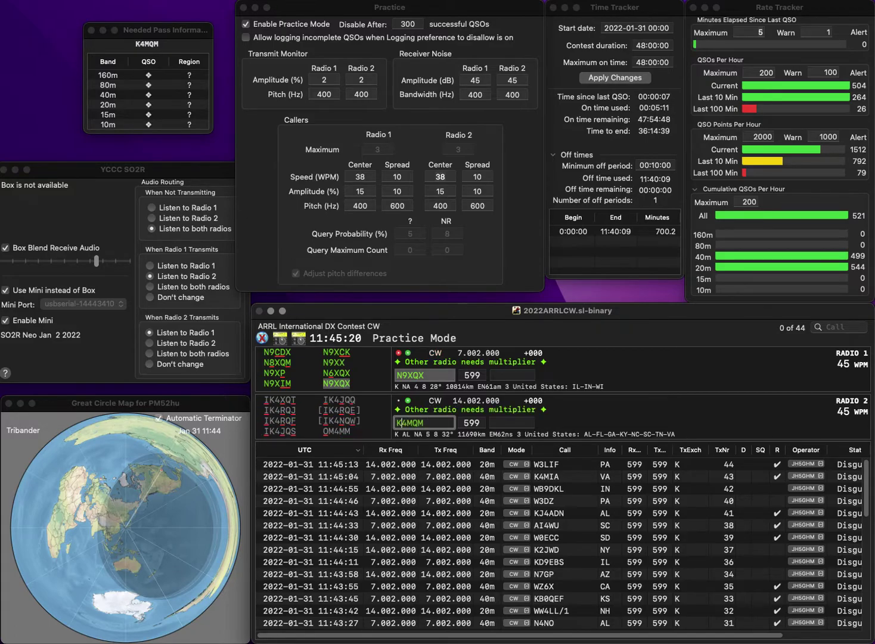
{"action": "key", "text": "Return"}
Step: Log N9XQX on Radio 1 with exchange IN and K4MQM on Radio 2 with exchange AL
{"action": "left_click", "coordinate": [494, 375]}
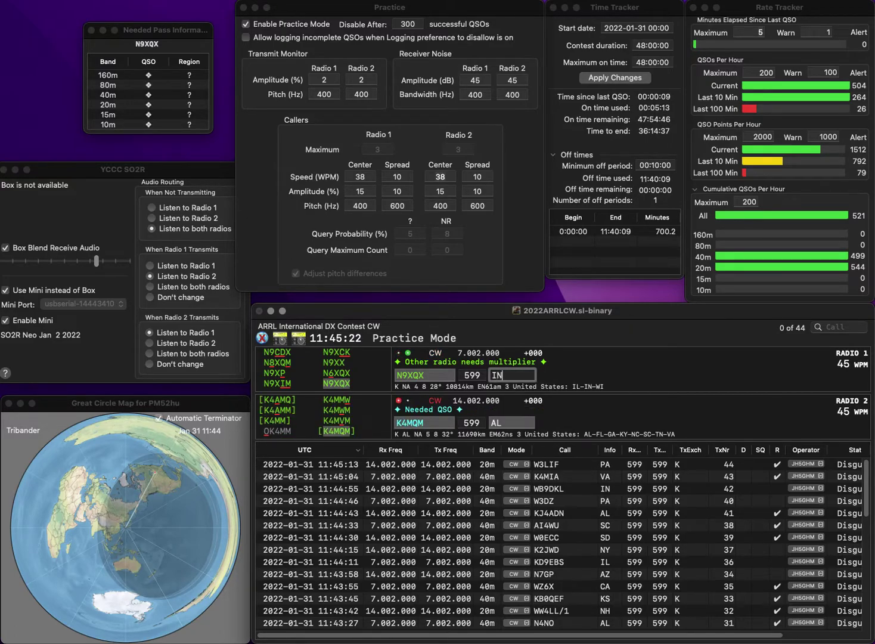
{"action": "key", "text": "Return"}
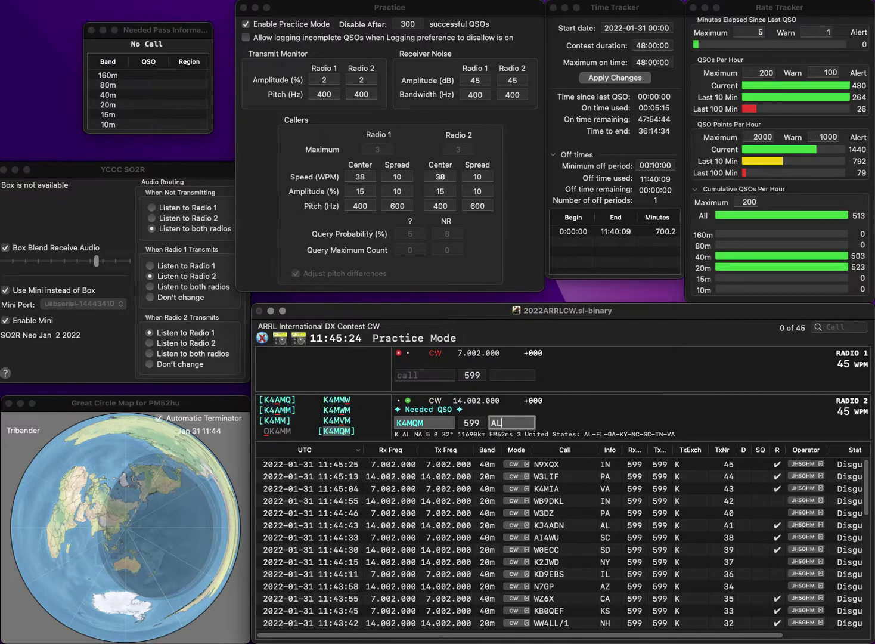
{"action": "key", "text": "Return"}
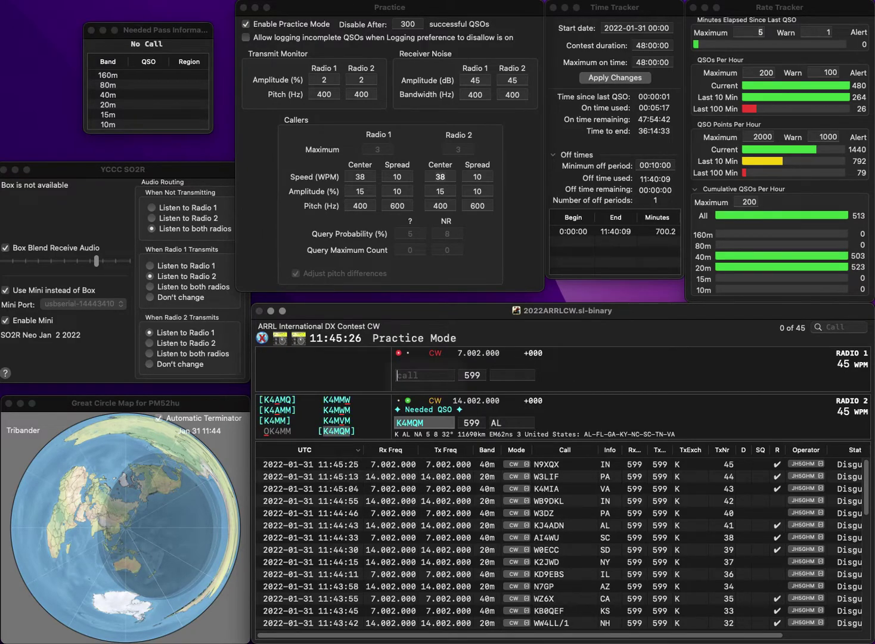
{"action": "type", "text": "N8WGE"}
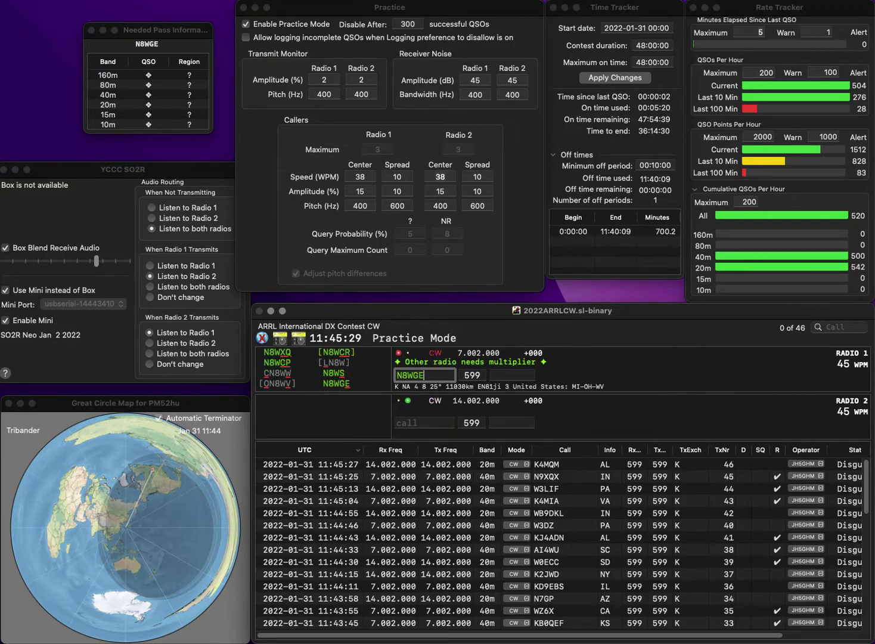
{"action": "key", "text": "Return"}
{"action": "type", "text": "KC5OMC"}
{"action": "key", "text": "Return"}
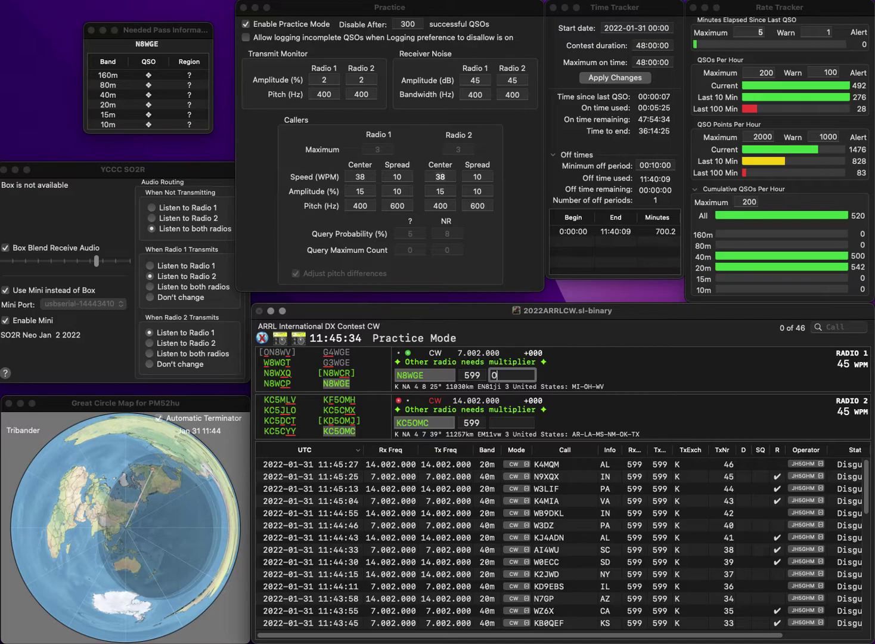
{"action": "key", "text": "Return"}
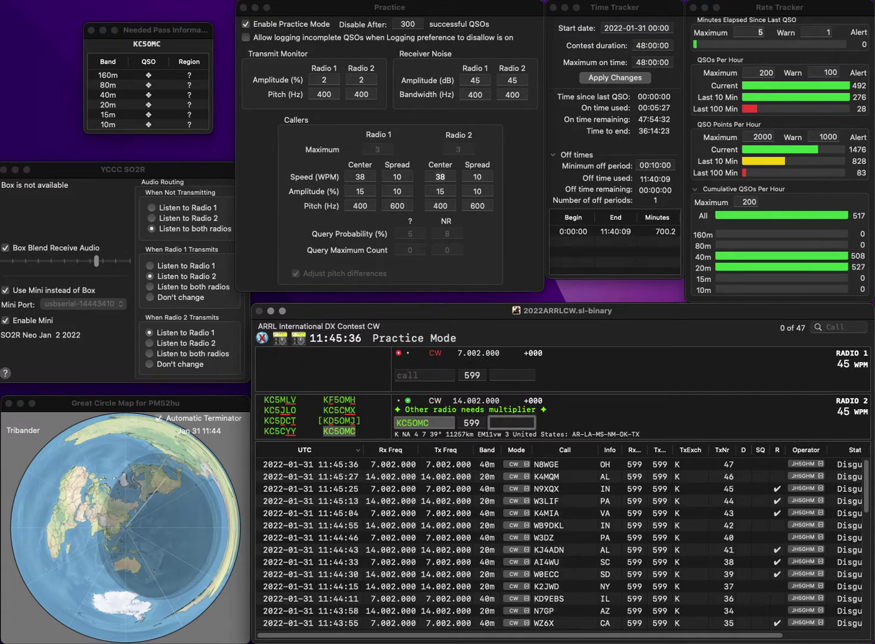
{"action": "type", "text": "LA"}
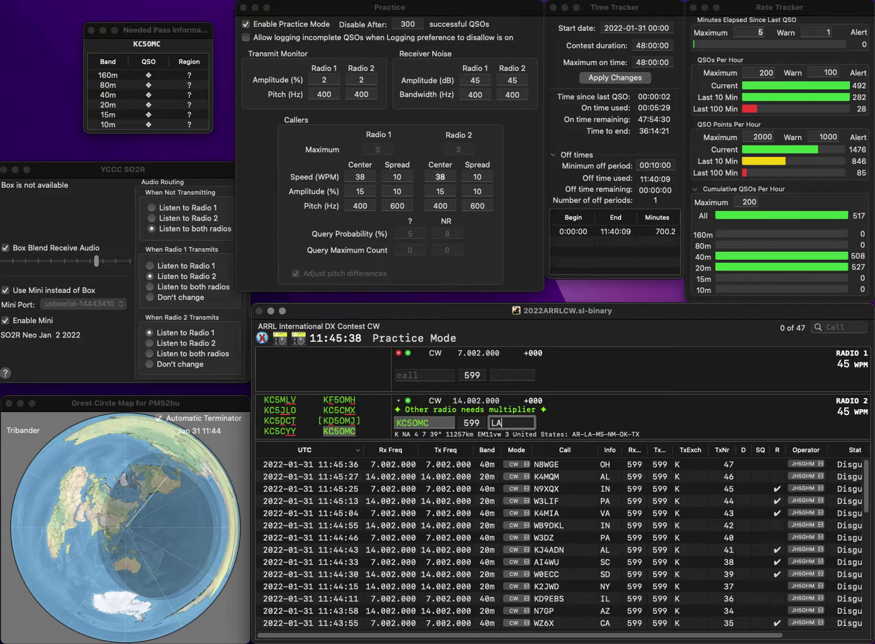
{"action": "key", "text": "Return"}
{"action": "type", "text": "NVE3W"}
{"action": "type", "text": "SH"}
{"action": "key", "text": "Home"}
{"action": "key", "text": "Delete"}
{"action": "key", "text": "End"}
{"action": "key", "text": "Left"}
{"action": "key", "text": "BackSpace"}
{"action": "key", "text": "Return"}
Step: Enter the Radio 2 caller as W9YX and log VE3WH on Radio 1 with exchange ON
{"action": "type", "text": "W"}
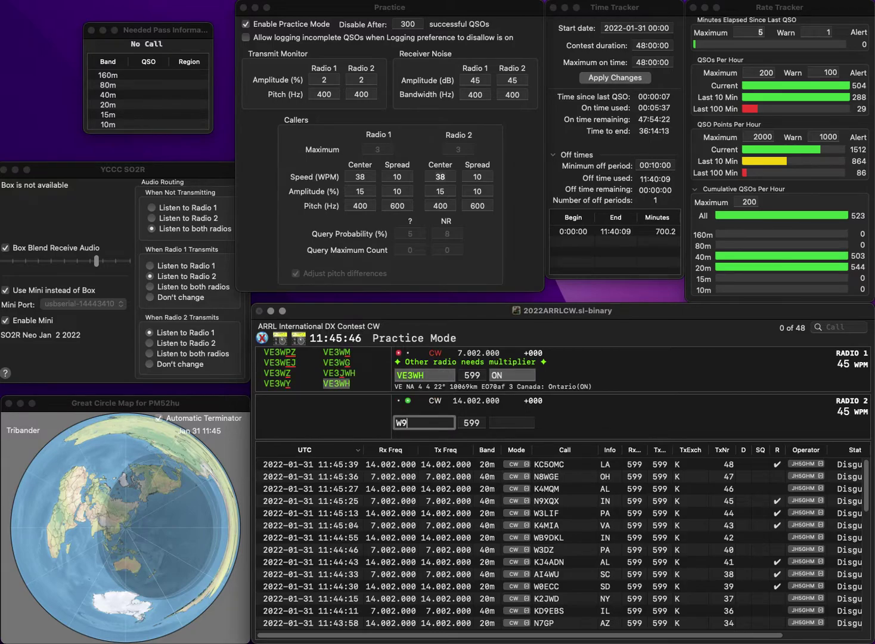
{"action": "type", "text": "9YX"}
{"action": "key", "text": "space"}
{"action": "key", "text": "Return"}
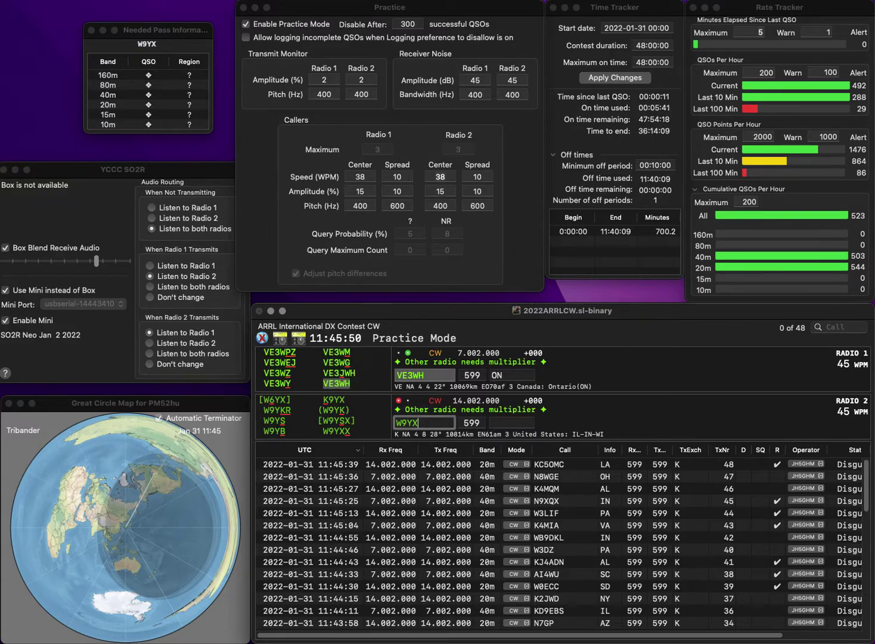
Step: Correct the Radio 2 caller from W9YX to W9YK and send the exchange
{"action": "key", "text": "BackSpace"}
{"action": "type", "text": "K"}
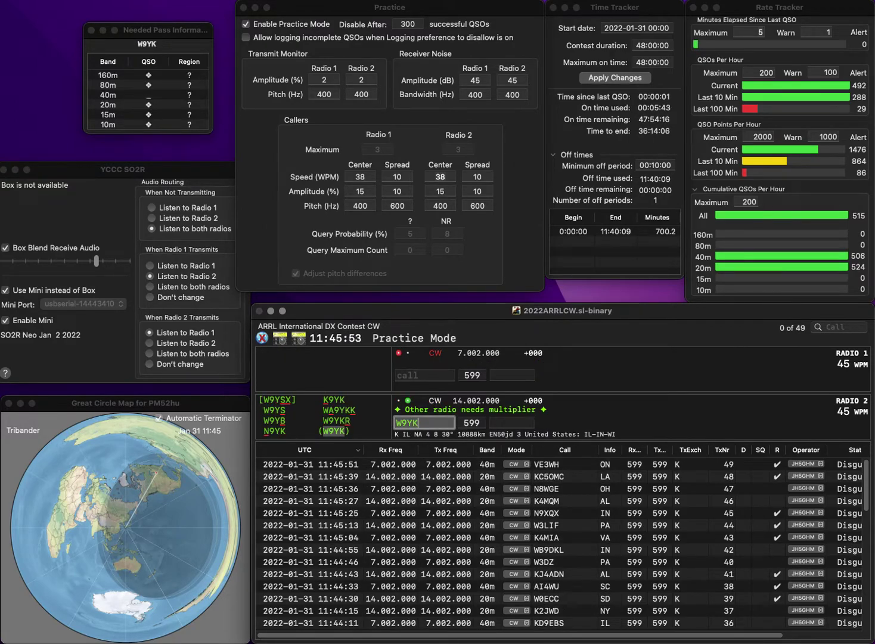
{"action": "key", "text": "Return"}
{"action": "key", "text": "backslash"}
{"action": "type", "text": "N4"}
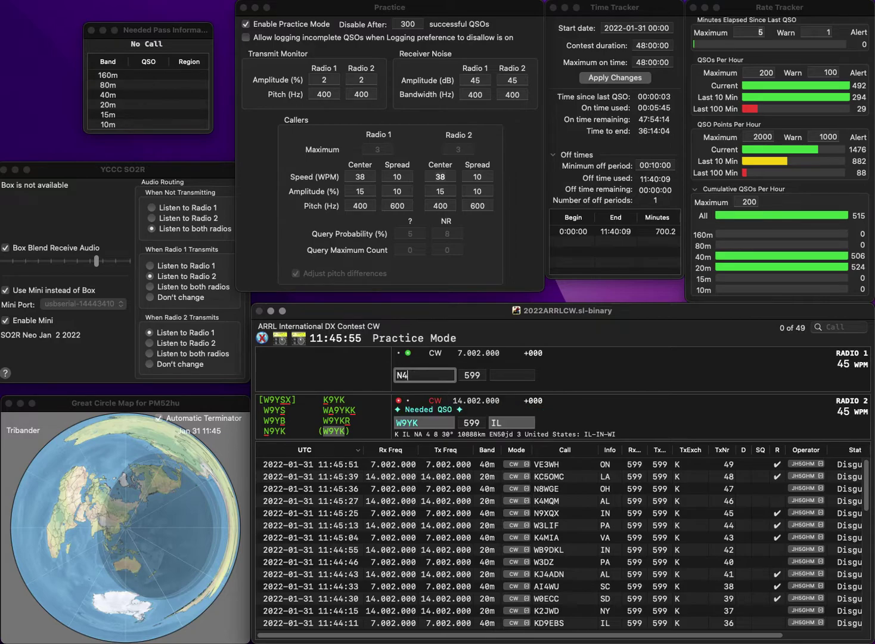
{"action": "type", "text": "WK"}
{"action": "key", "text": "Return"}
{"action": "key", "text": "backslash"}
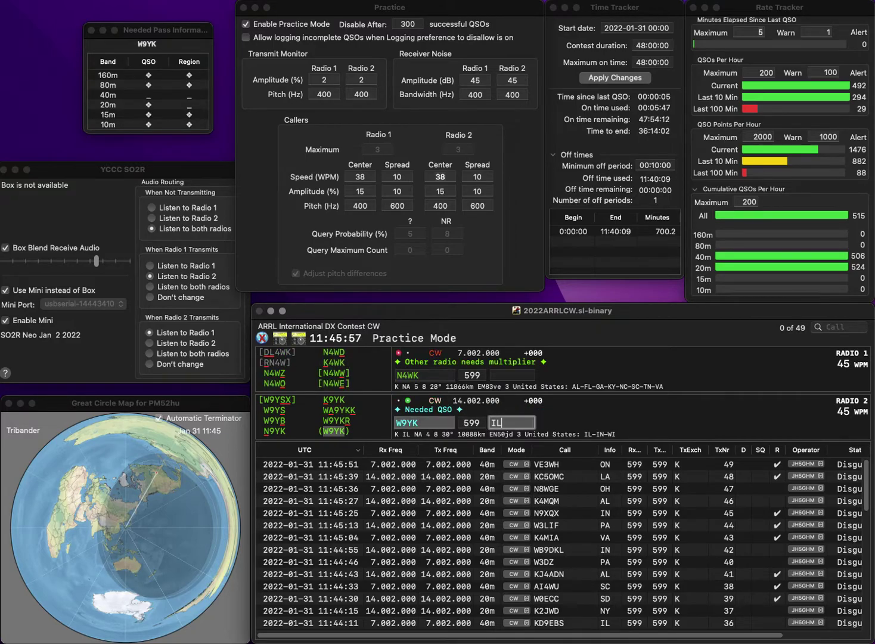
{"action": "key", "text": "Return"}
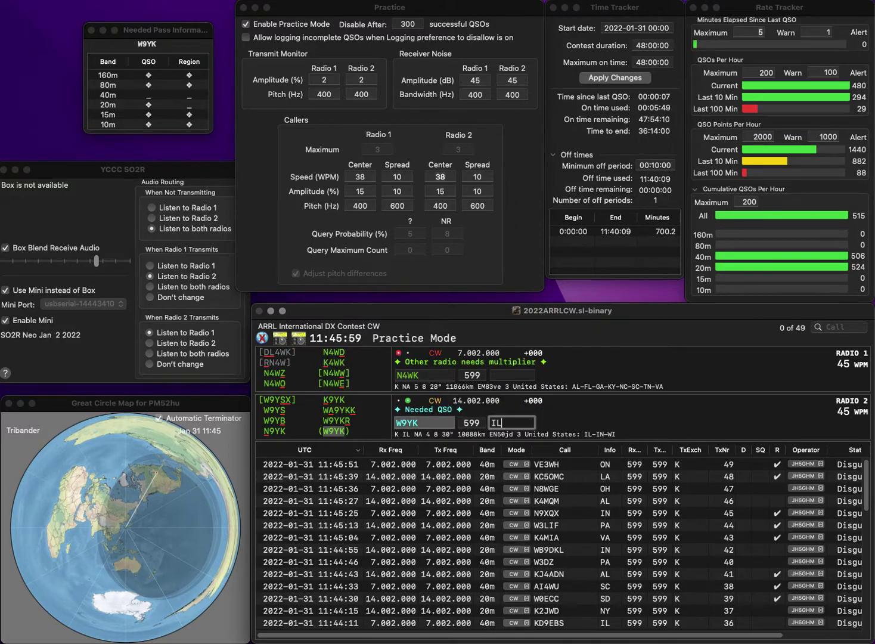
Step: Correct the Radio 1 caller from N4WK to N4WD and send the exchange
{"action": "key", "text": "backslash"}
{"action": "key", "text": "BackSpace"}
{"action": "type", "text": "D"}
{"action": "key", "text": "Return"}
{"action": "key", "text": "backslash"}
{"action": "type", "text": "WA6FGV"}
{"action": "key", "text": "Return"}
{"action": "key", "text": "backslash"}
{"action": "key", "text": "space"}
{"action": "key", "text": "Return"}
{"action": "key", "text": "backslash"}
{"action": "key", "text": "space"}
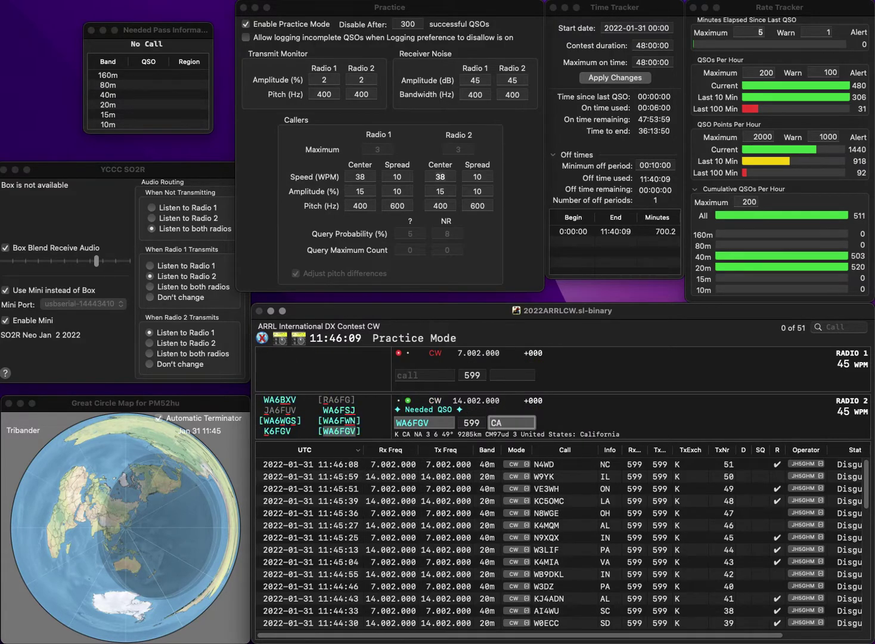
{"action": "key", "text": "Return"}
Step: Answer the Radio 1 caller as WS9M and the Radio 2 caller as N5LFA, sending each the exchange
{"action": "key", "text": "backslash"}
{"action": "type", "text": "WS9M"}
{"action": "key", "text": "Return"}
{"action": "key", "text": "backslash"}
{"action": "type", "text": "N5LFA"}
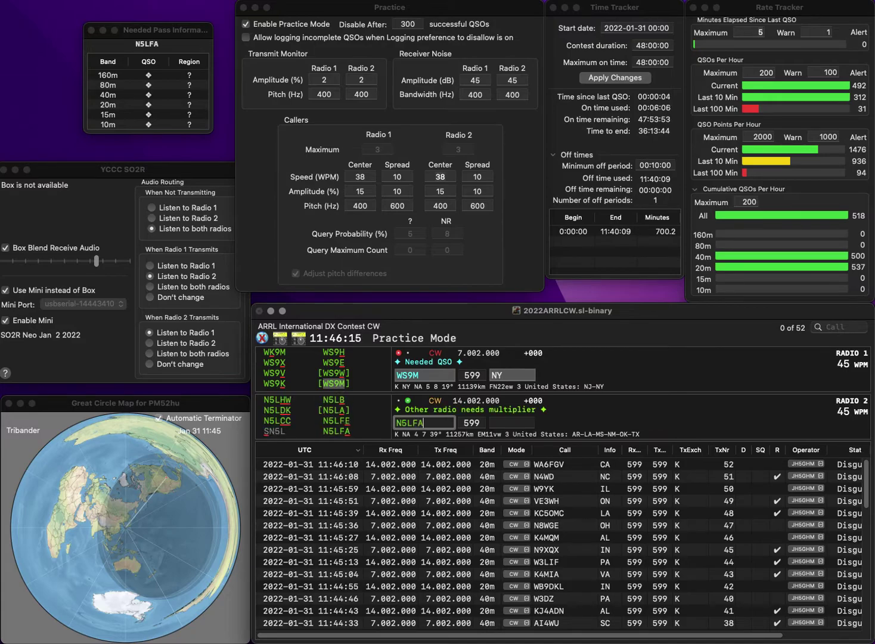
{"action": "key", "text": "Return"}
{"action": "key", "text": "backslash"}
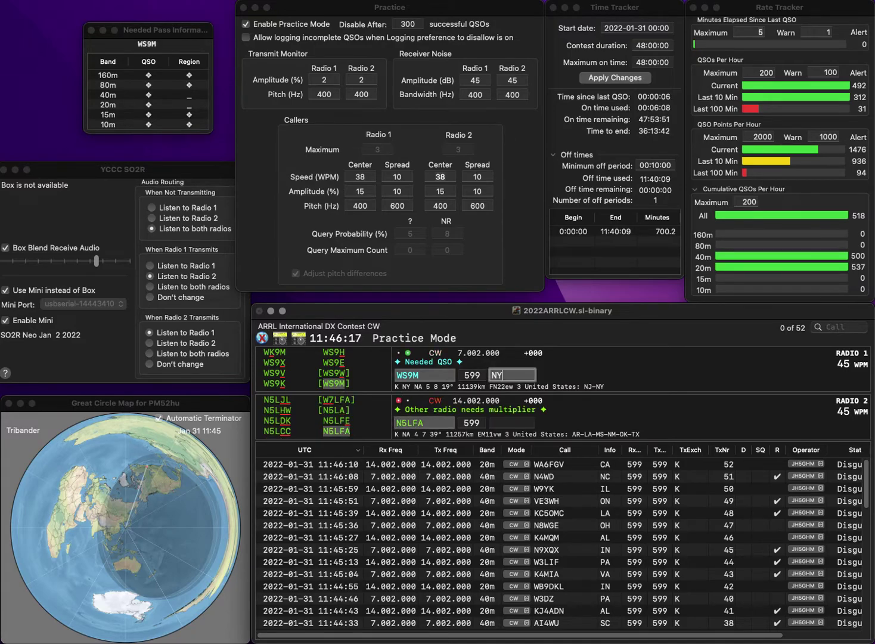
{"action": "key", "text": "Return"}
{"action": "key", "text": "backslash"}
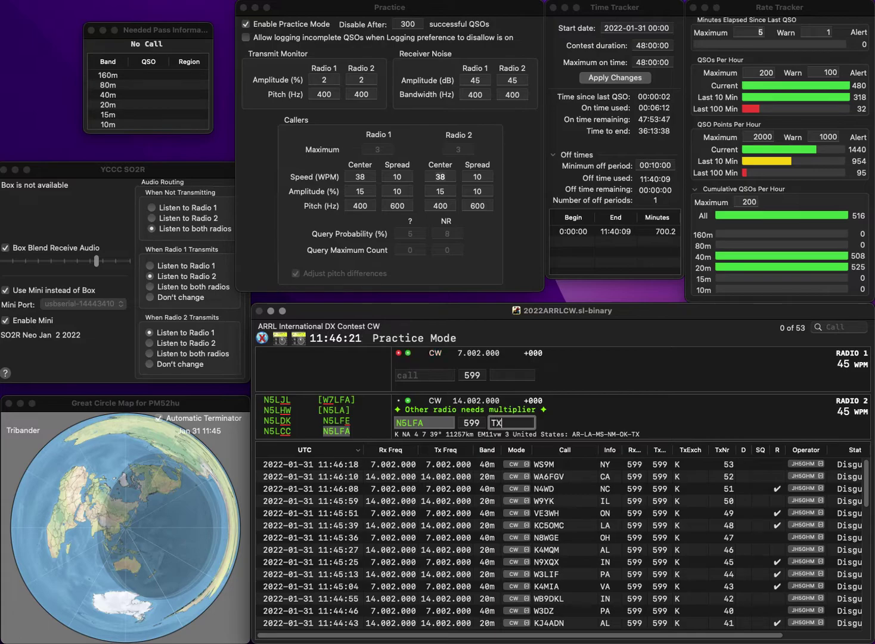
{"action": "key", "text": "Return"}
Step: Enter the partial call W9 on Radio 1 and answer the Radio 2 caller as KJ6YQV with the exchange
{"action": "key", "text": "backslash"}
{"action": "type", "text": "W"}
{"action": "key", "text": "backslash"}
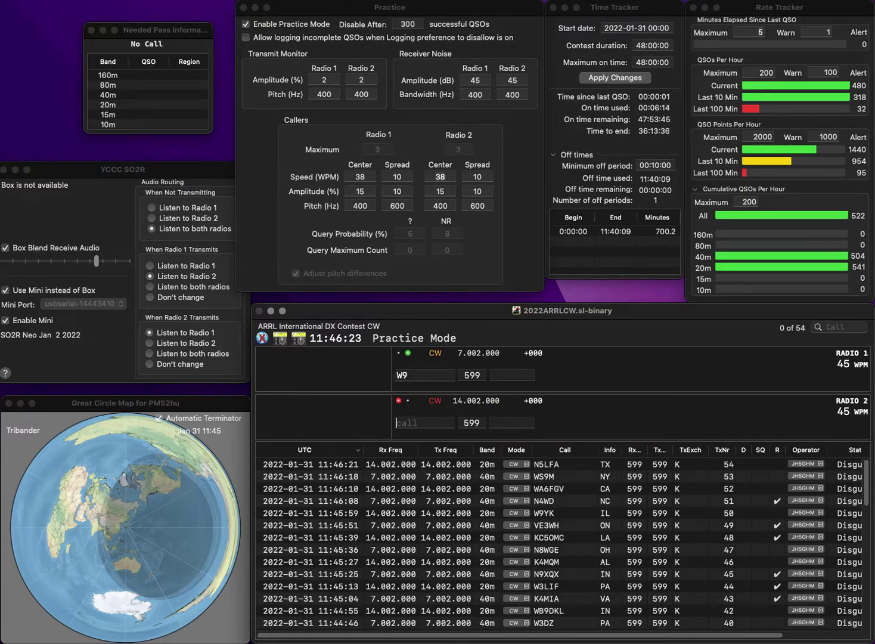
{"action": "type", "text": "KJ"}
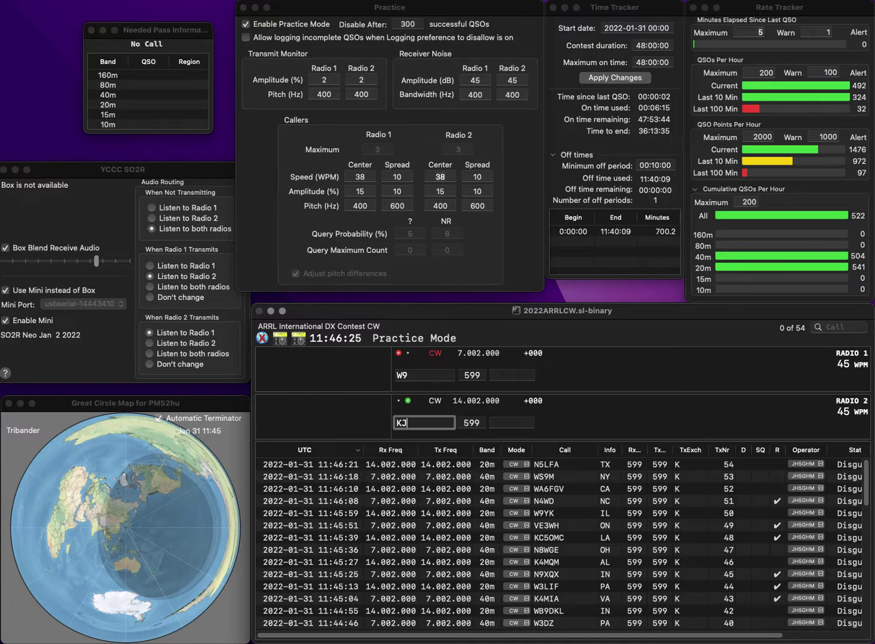
{"action": "type", "text": "6YQ"}
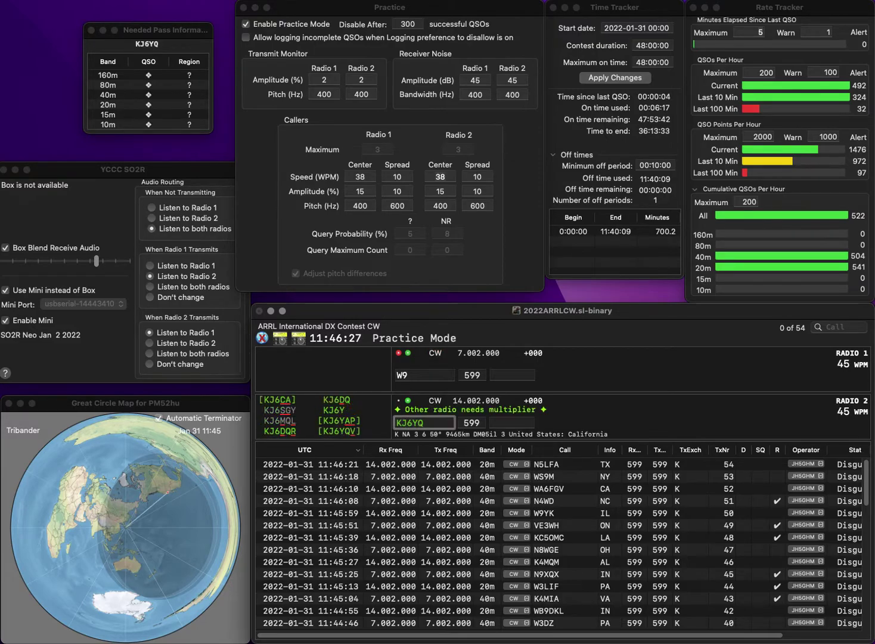
{"action": "type", "text": "V"}
{"action": "key", "text": "Return"}
{"action": "key", "text": "backslash"}
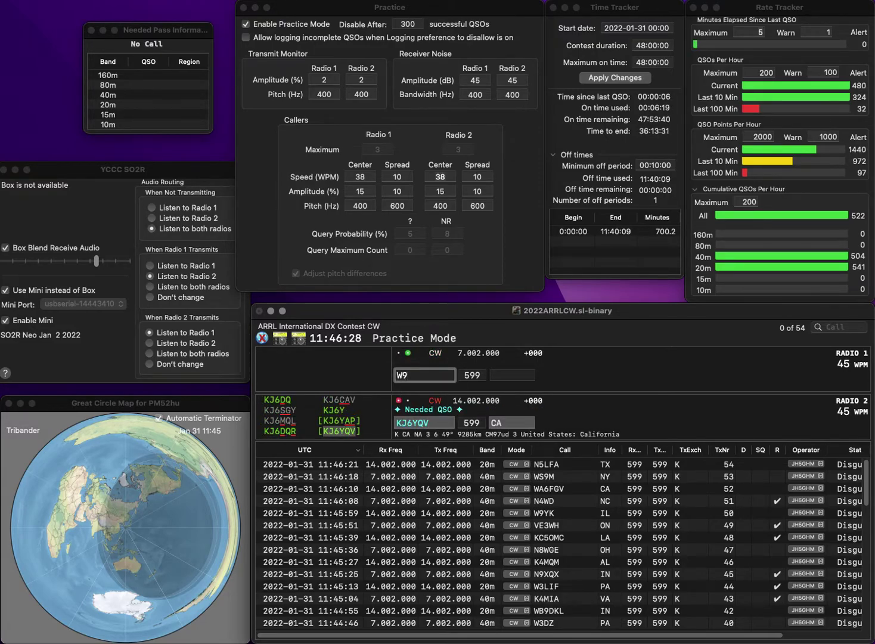
{"action": "type", "text": "DMK"}
{"action": "key", "text": "Return"}
{"action": "key", "text": "backslash"}
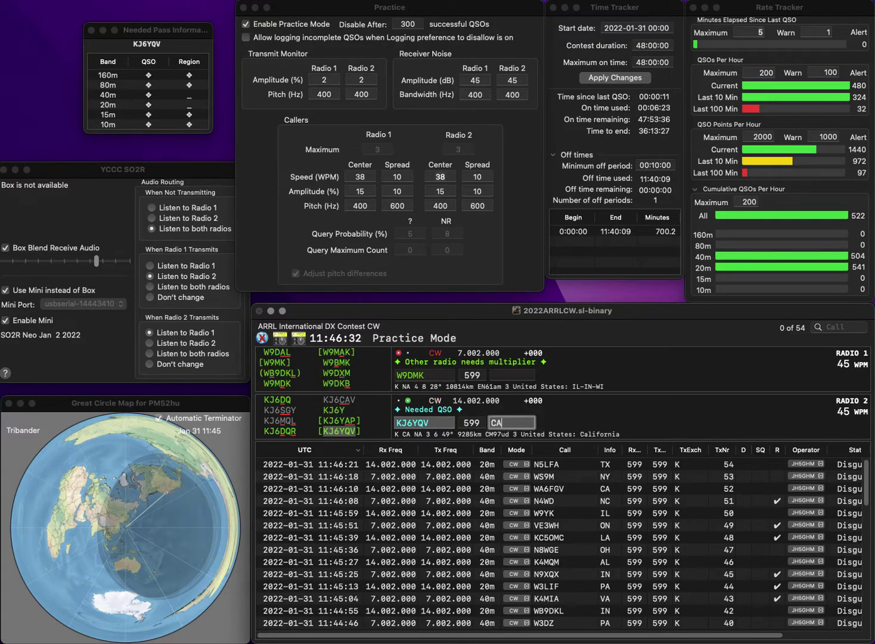
{"action": "key", "text": "Return"}
{"action": "key", "text": "backslash"}
{"action": "key", "text": "Left"}
{"action": "key", "text": "Left"}
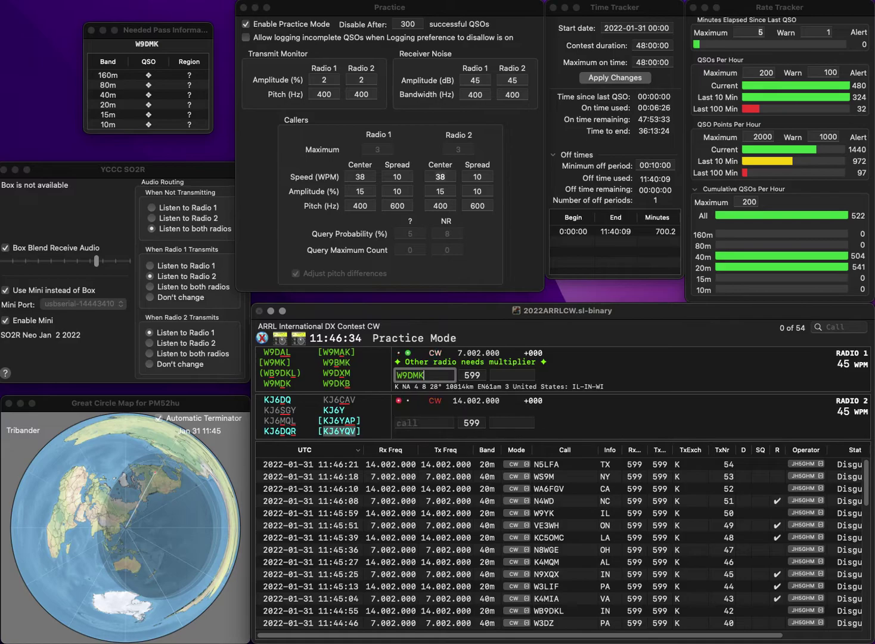
{"action": "key", "text": "BackSpace"}
{"action": "type", "text": "B"}
{"action": "key", "text": "backslash"}
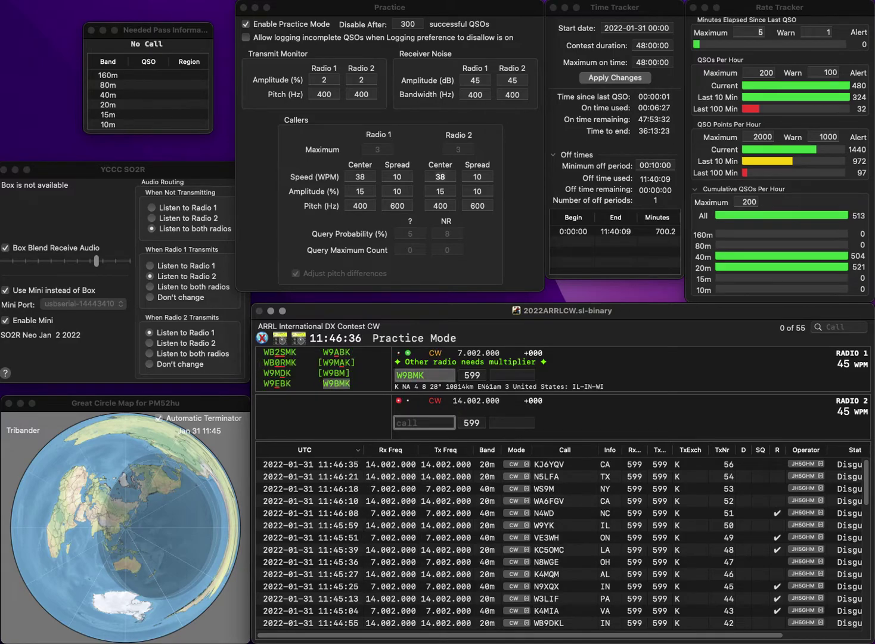
Step: Enter the partial call KTZ on Radio 2 and log W9BMK on Radio 1 with exchange IL
{"action": "type", "text": "K"}
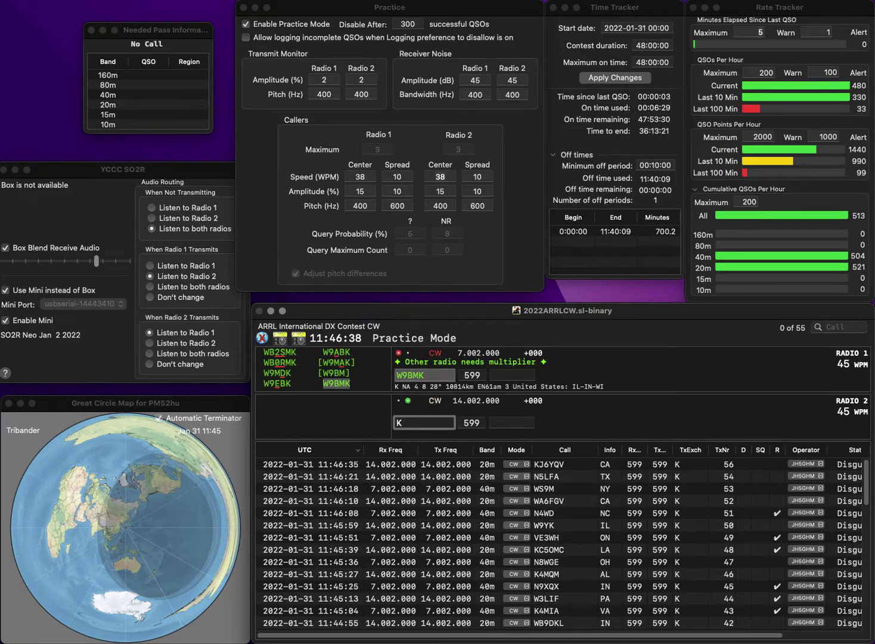
{"action": "type", "text": "TZ"}
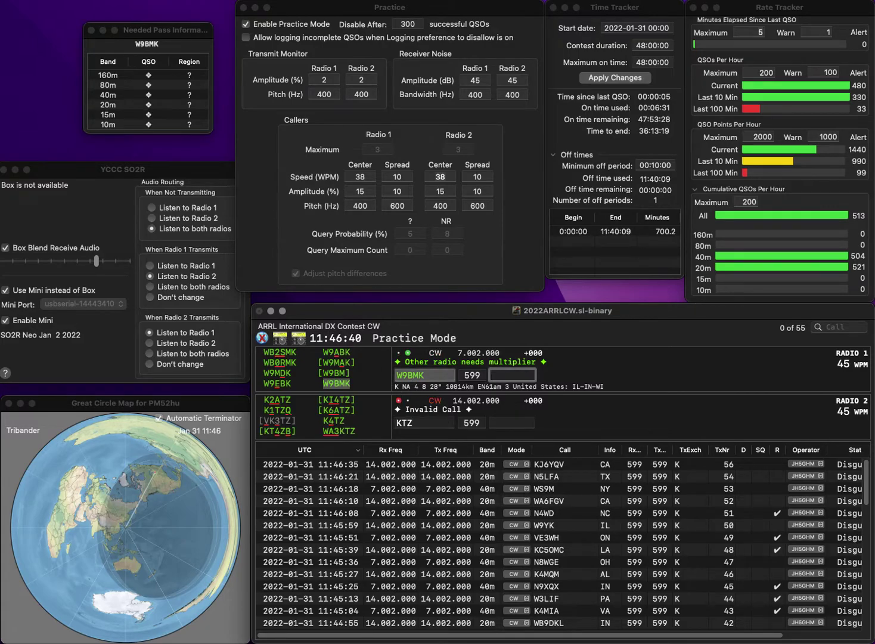
{"action": "key", "text": "Return"}
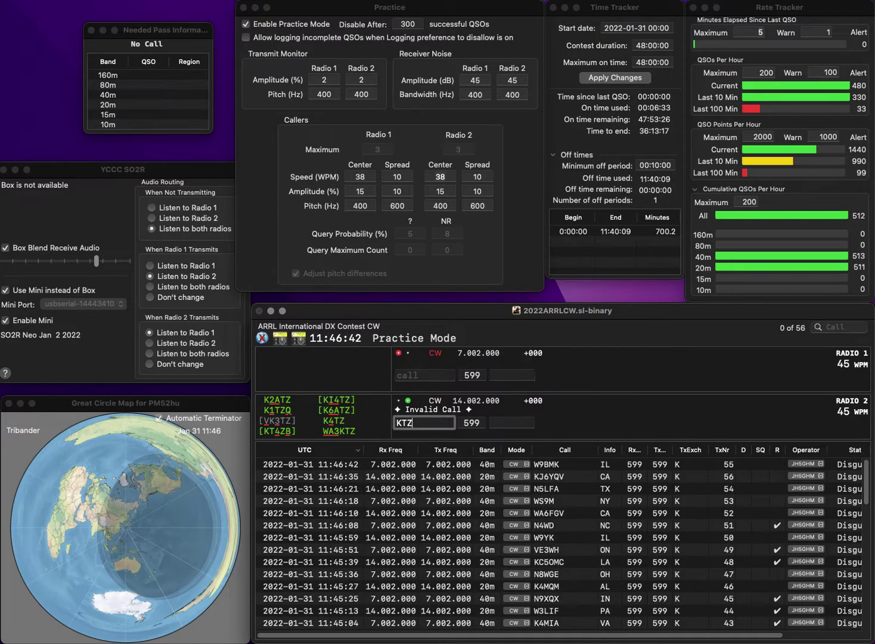
{"action": "key", "text": "BackSpace"}
{"action": "type", "text": "M6"}
{"action": "key", "text": "Return"}
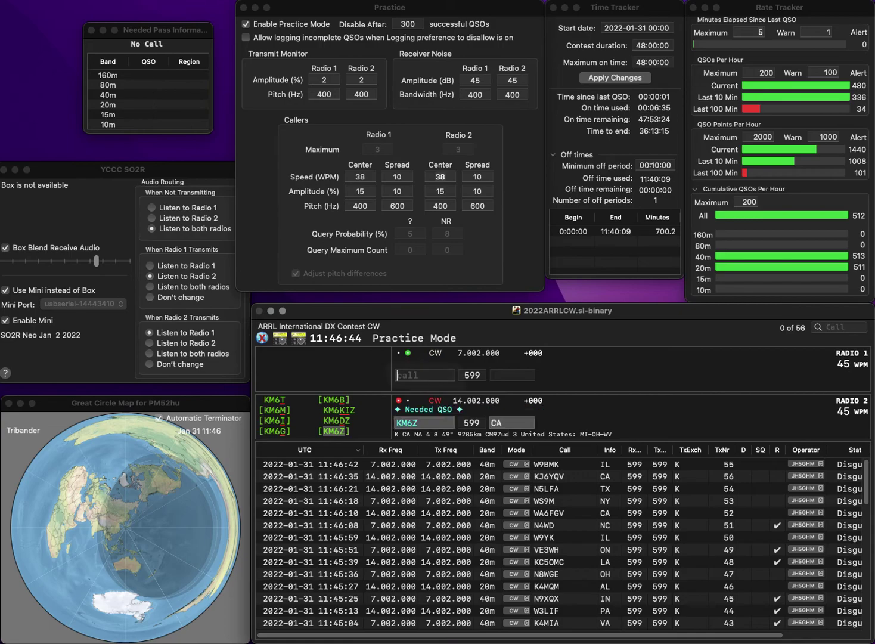
{"action": "type", "text": "ASFB"}
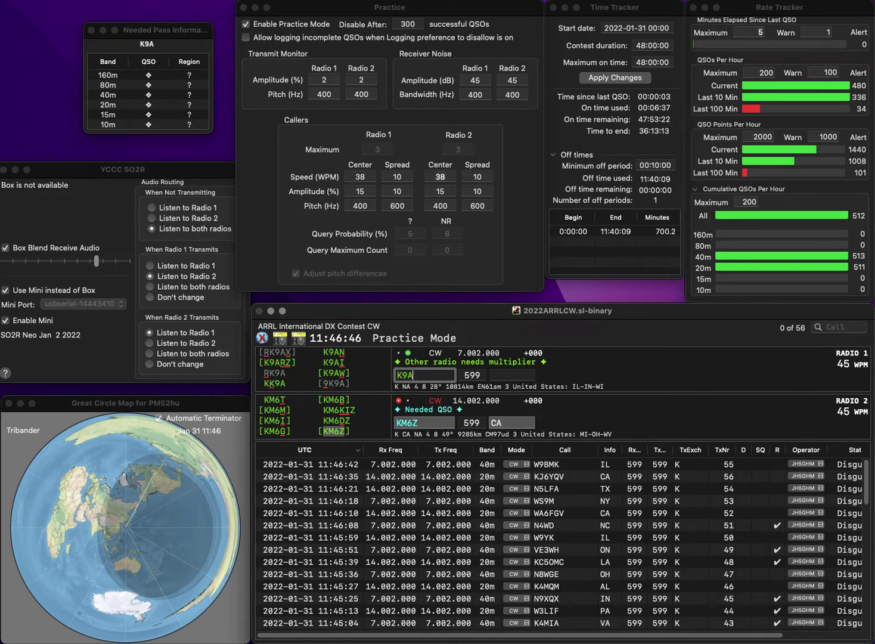
{"action": "key", "text": "Home"}
{"action": "key", "text": "Delete"}
{"action": "type", "text": "W"}
{"action": "key", "text": "Left"}
{"action": "key", "text": "Down"}
{"action": "key", "text": "Return"}
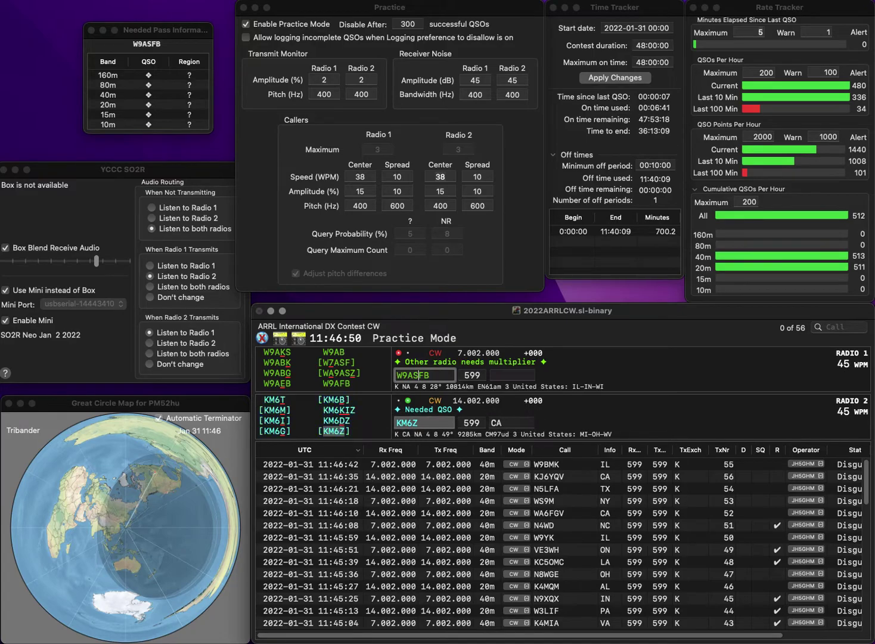
Step: Correct the Radio 1 caller from W9ASFB to W9AFB and answer the Radio 2 caller as K7KL
{"action": "key", "text": "BackSpace"}
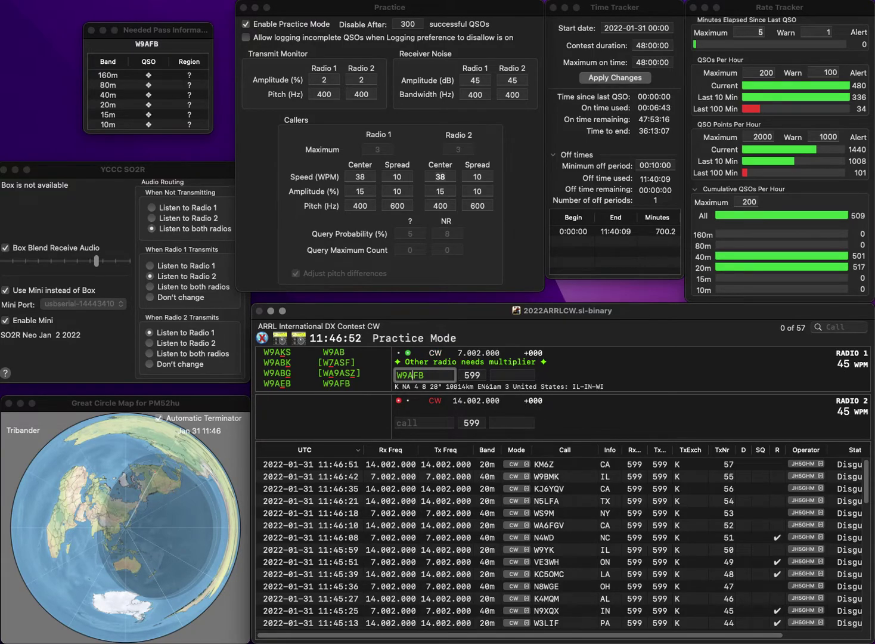
{"action": "key", "text": "Down"}
{"action": "type", "text": "K7KL"}
{"action": "key", "text": "Return"}
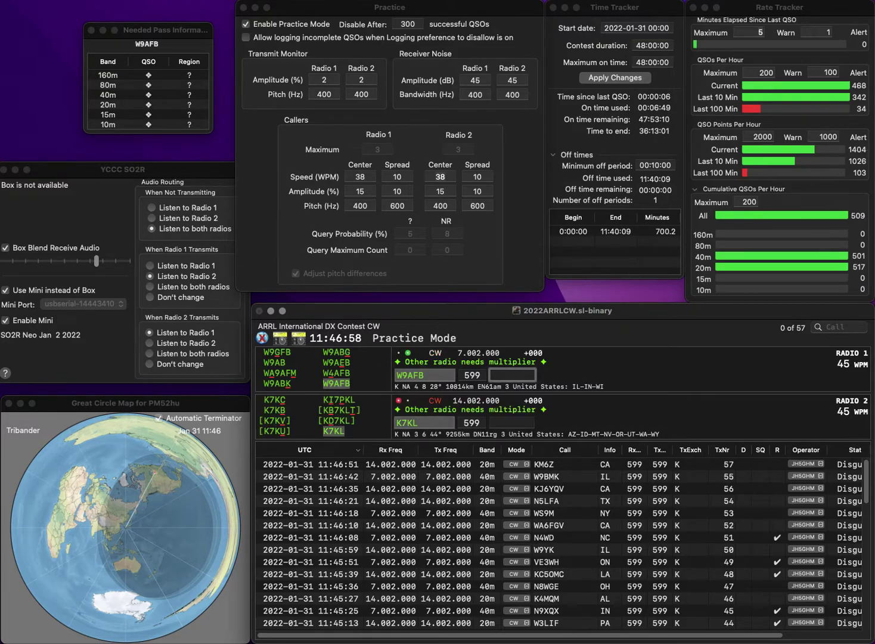
{"action": "key", "text": "Return"}
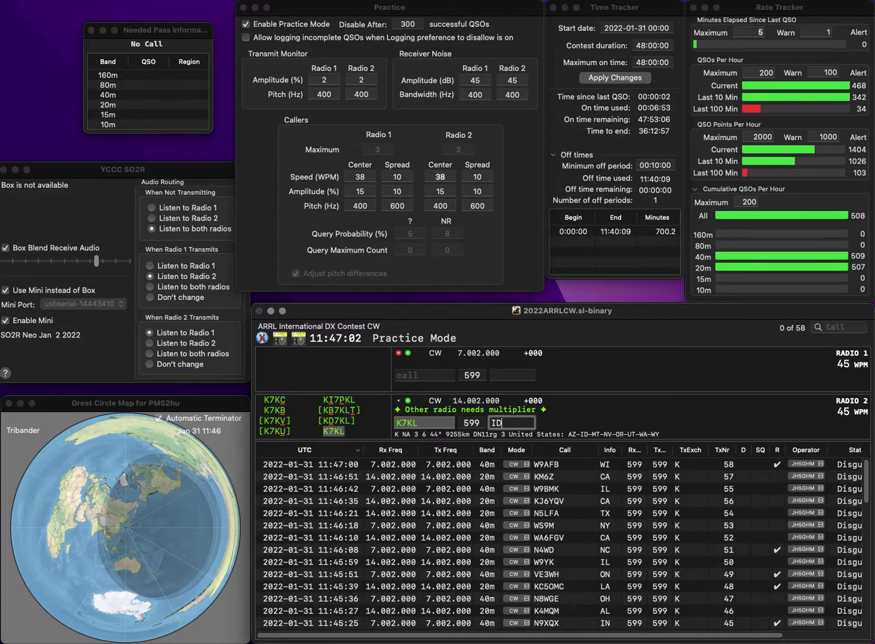
{"action": "key", "text": "Return"}
Step: Answer the Radio 1 caller as KA1O and the Radio 2 caller as K2MP, sending each the exchange
{"action": "type", "text": "KA1O"}
{"action": "key", "text": "Return"}
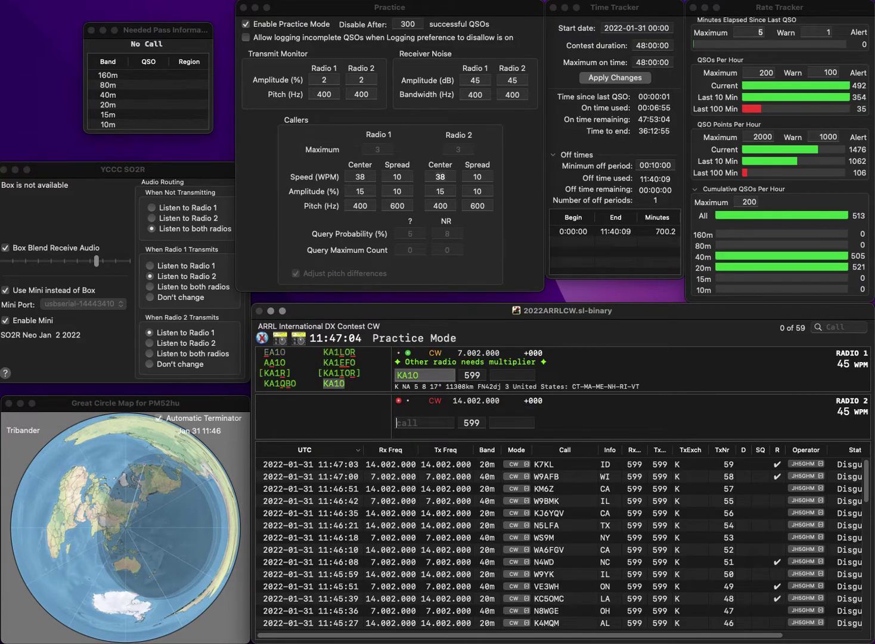
{"action": "type", "text": "K"}
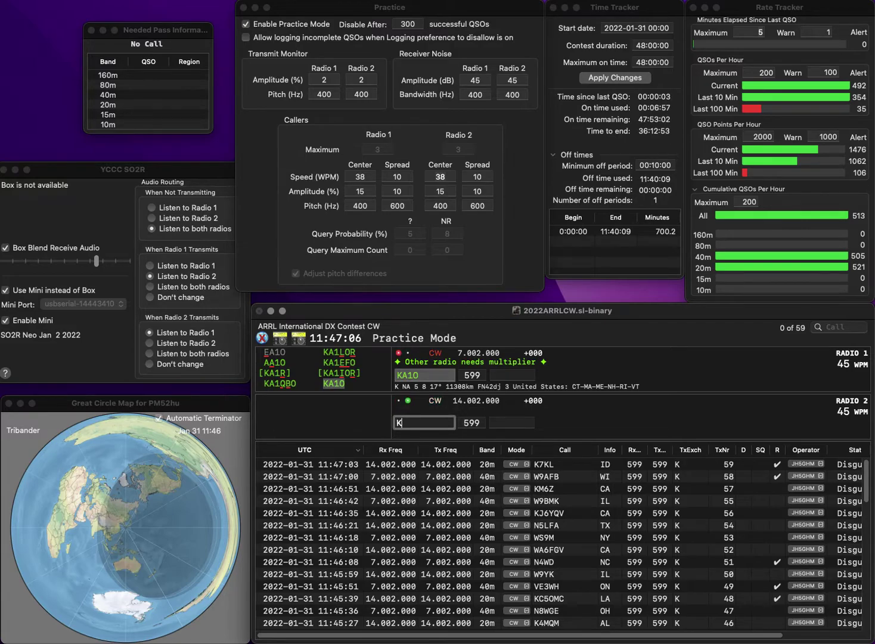
{"action": "type", "text": "2MP"}
{"action": "key", "text": "Return"}
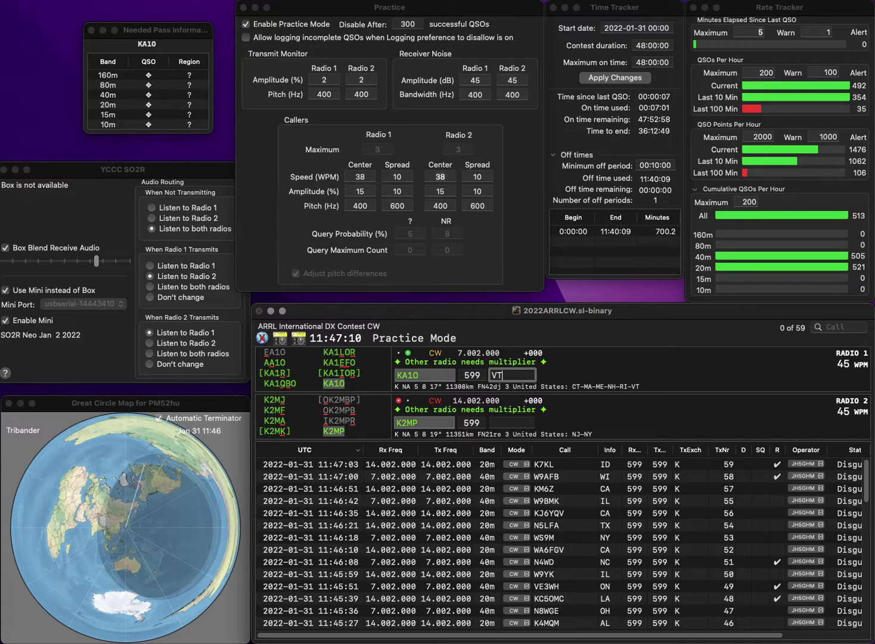
Step: Log KA1O on Radio 1 with exchange VT and K2MP on Radio 2 with exchange NJ
{"action": "key", "text": "Return"}
{"action": "type", "text": "N"}
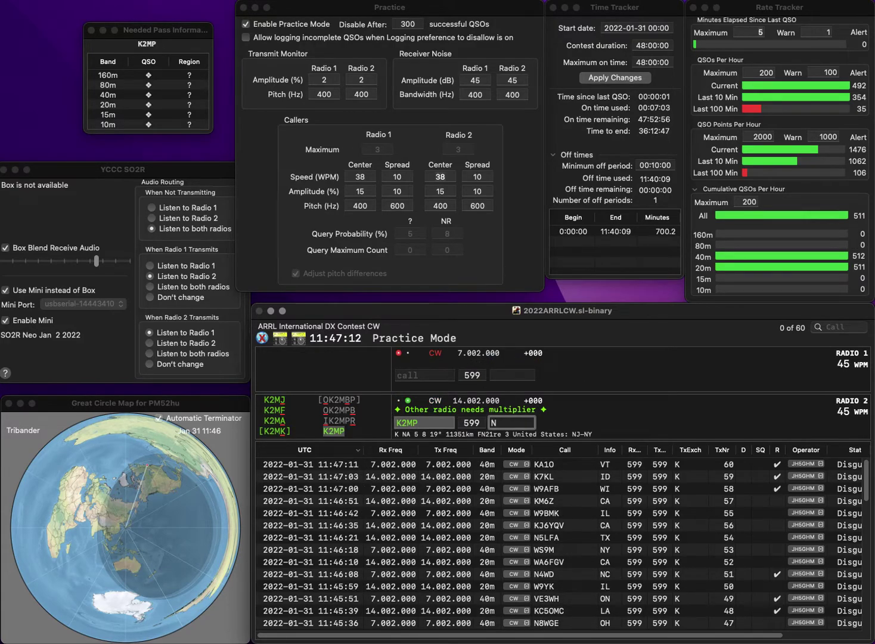
{"action": "type", "text": "J"}
{"action": "key", "text": "Return"}
Step: Log WI9H on Radio 1 with exchange WI and start the Radio 2 caller's call sign as NE1
{"action": "type", "text": "WI9H"}
{"action": "key", "text": "Return"}
{"action": "type", "text": "NE1"}
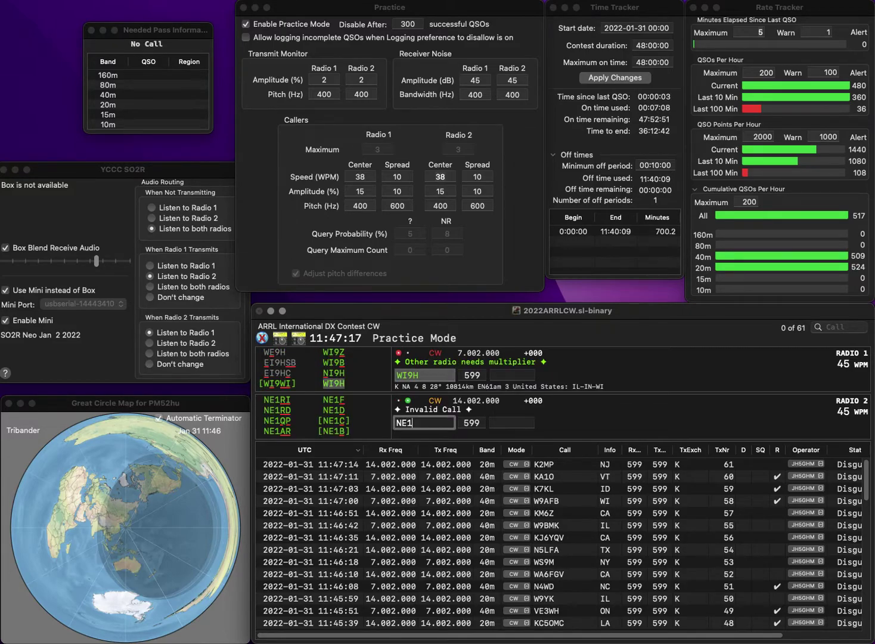
{"action": "left_click", "coordinate": [512, 375]}
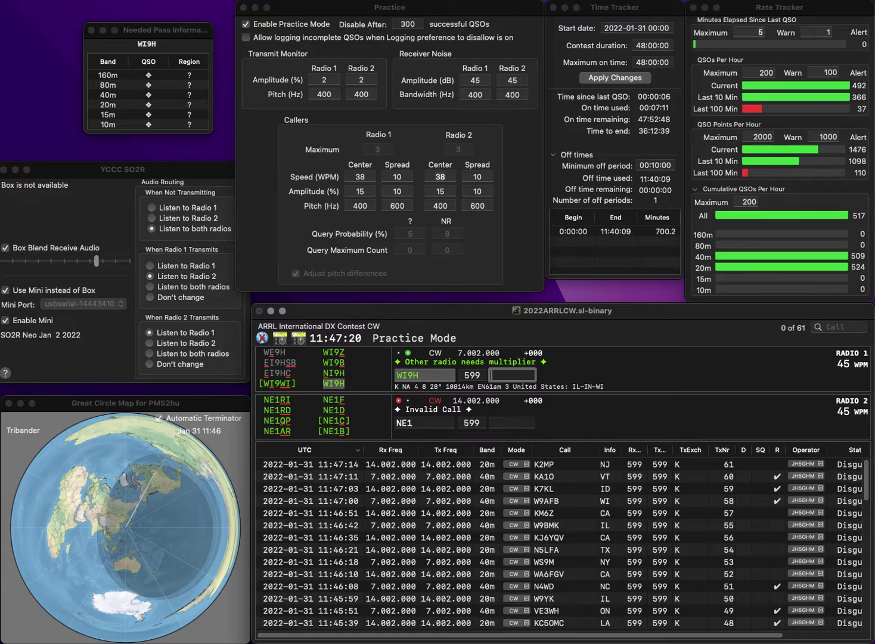
{"action": "key", "text": "Return"}
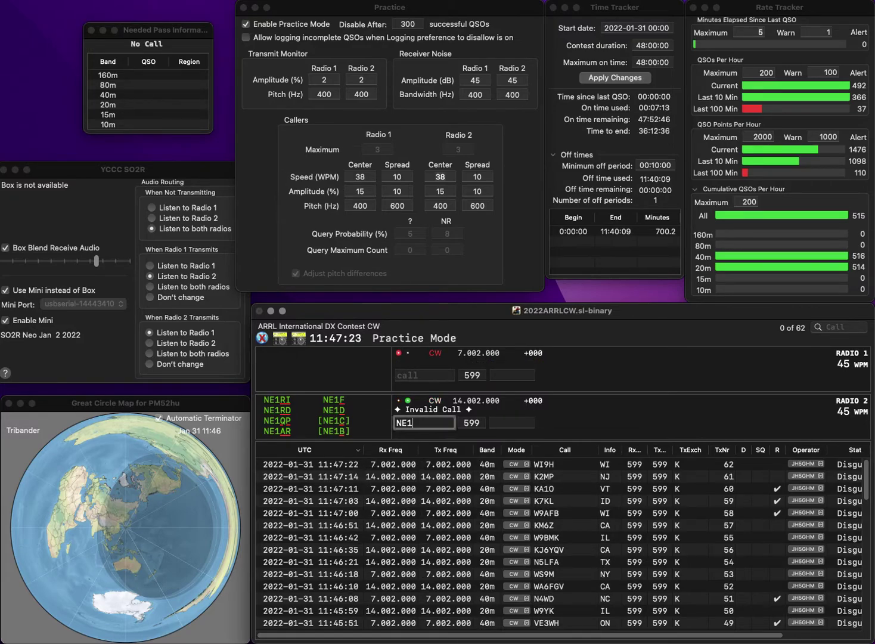
{"action": "type", "text": "AR"}
{"action": "key", "text": "Return"}
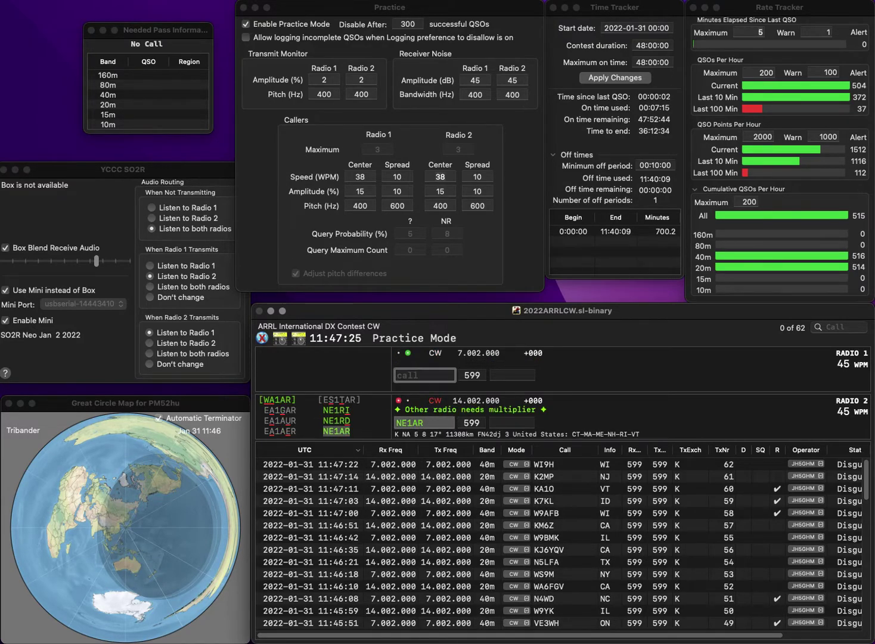
{"action": "type", "text": "VE3KJQ"}
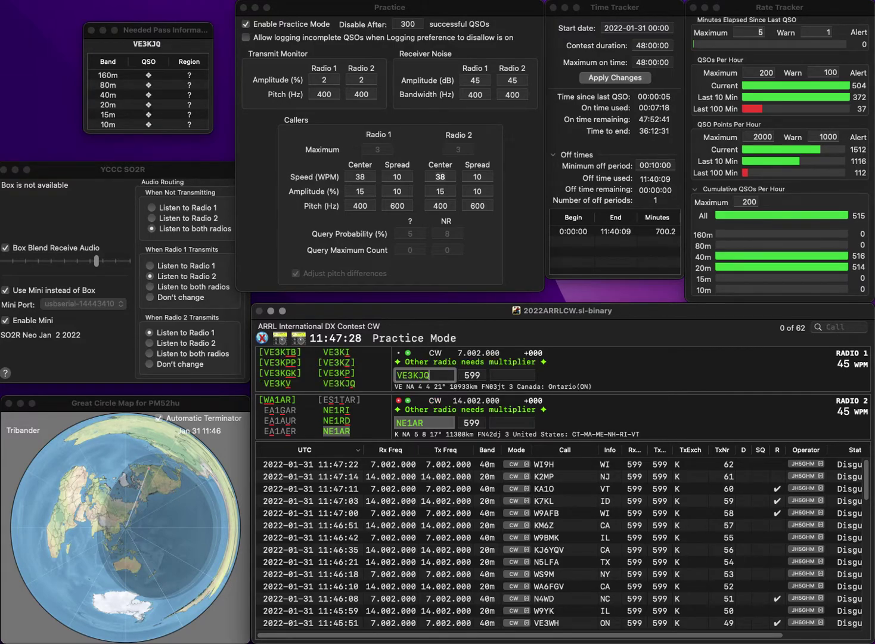
{"action": "key", "text": "Return"}
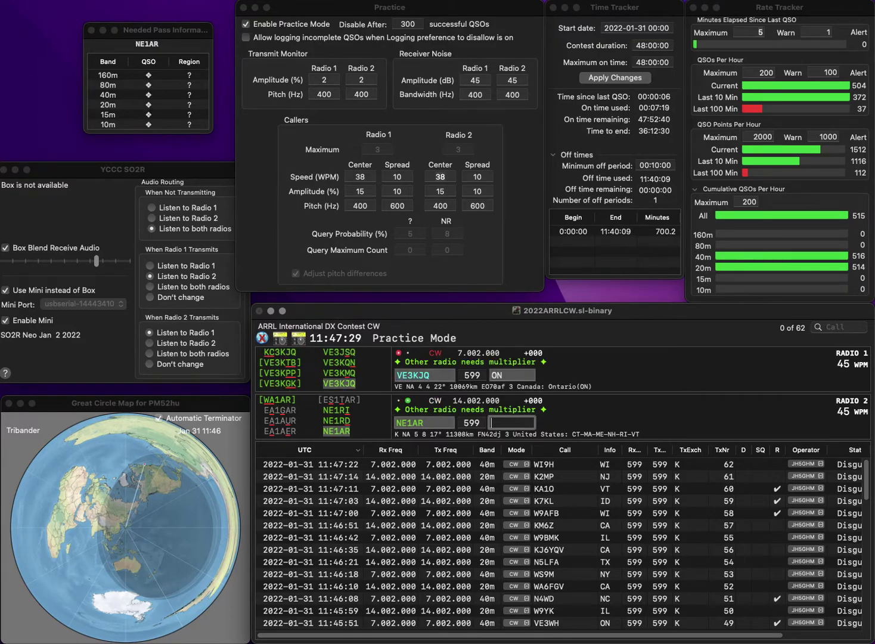
{"action": "key", "text": "Return"}
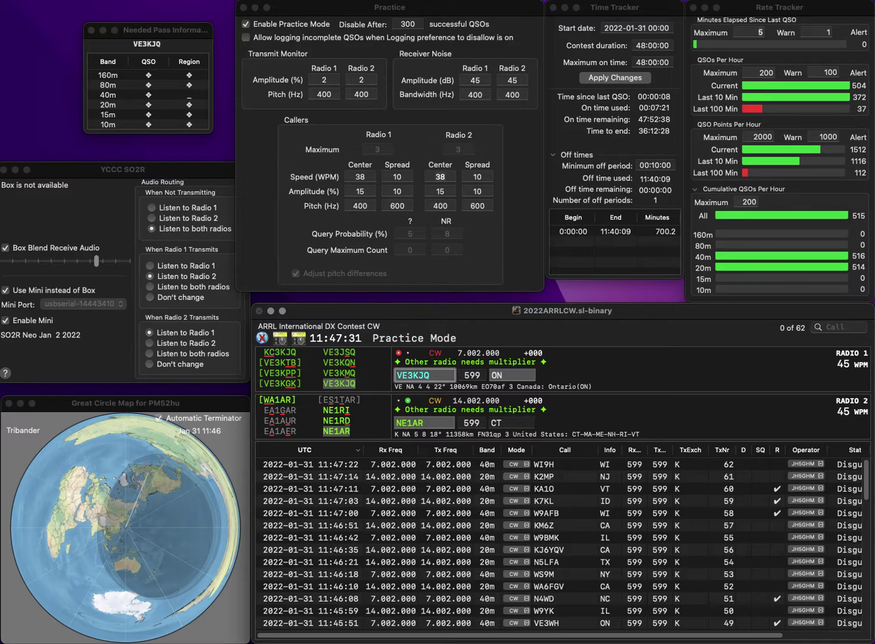
{"action": "key", "text": "Tab"}
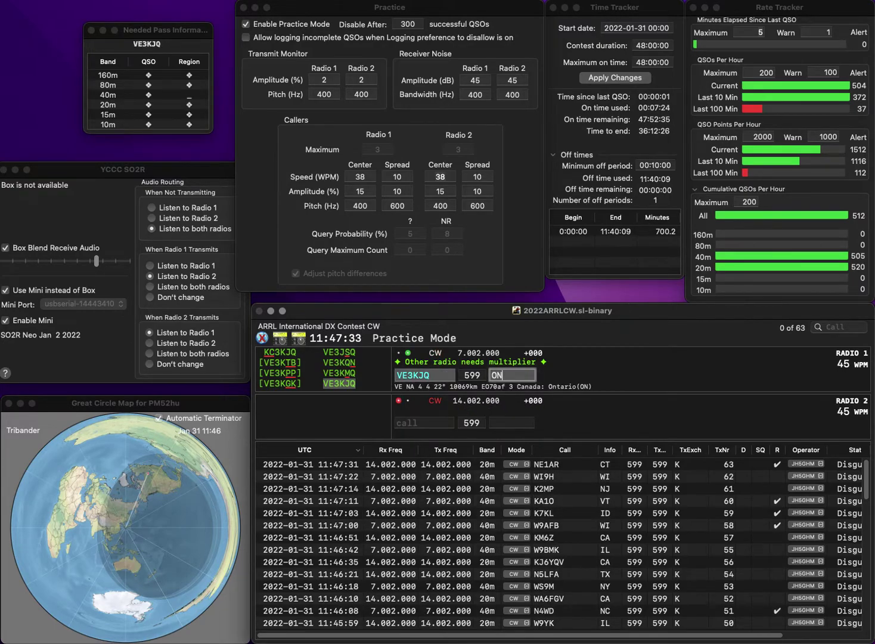
{"action": "key", "text": "Return"}
{"action": "type", "text": "W5JZ"}
{"action": "key", "text": "Return"}
{"action": "type", "text": "VE3KQN"}
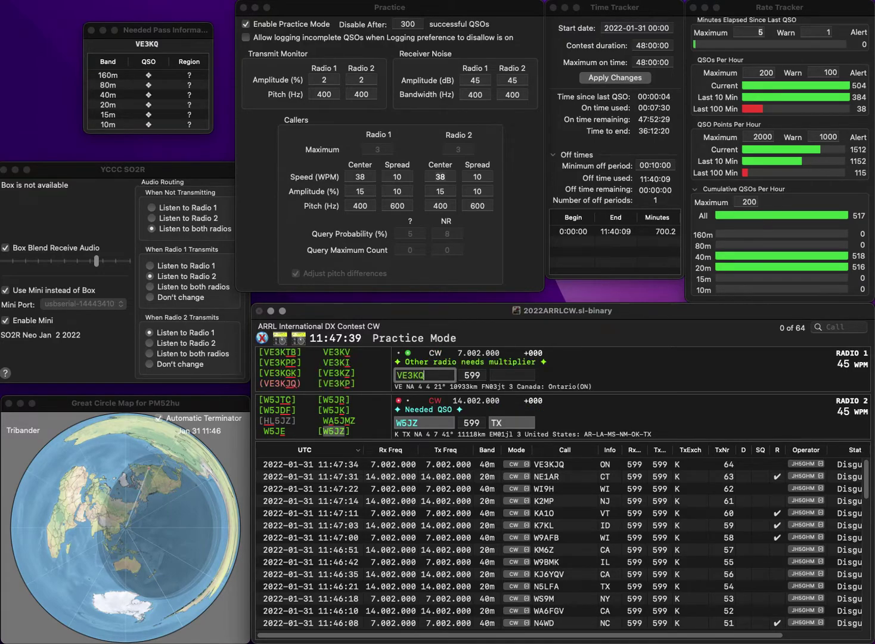
{"action": "key", "text": "Return"}
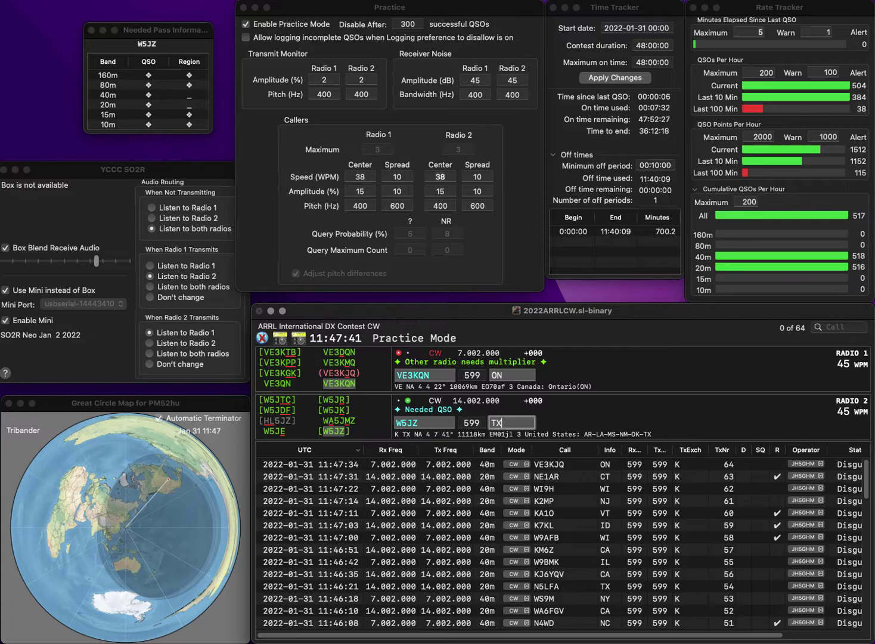
{"action": "key", "text": "Return"}
{"action": "key", "text": "space"}
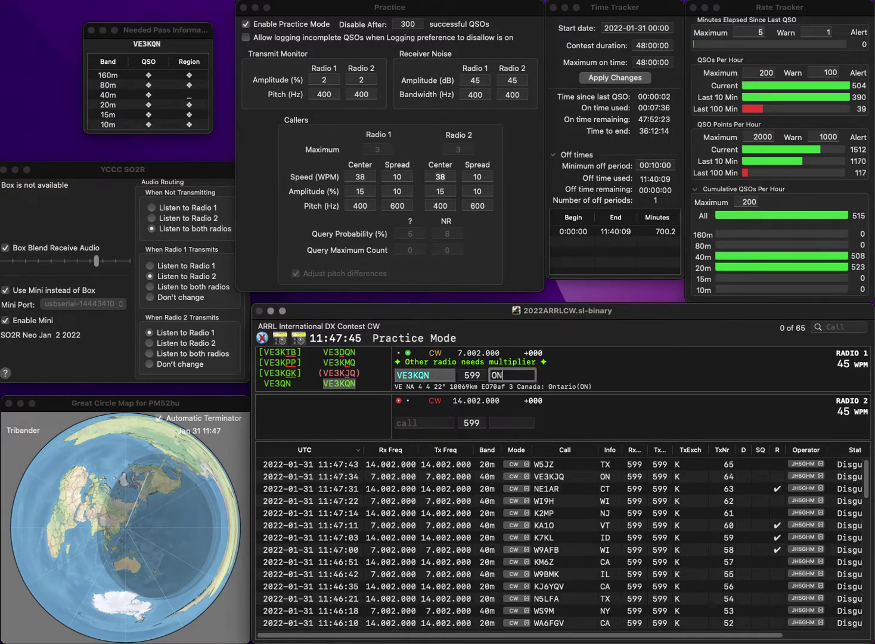
{"action": "key", "text": "Return"}
{"action": "type", "text": "KI5IQE"}
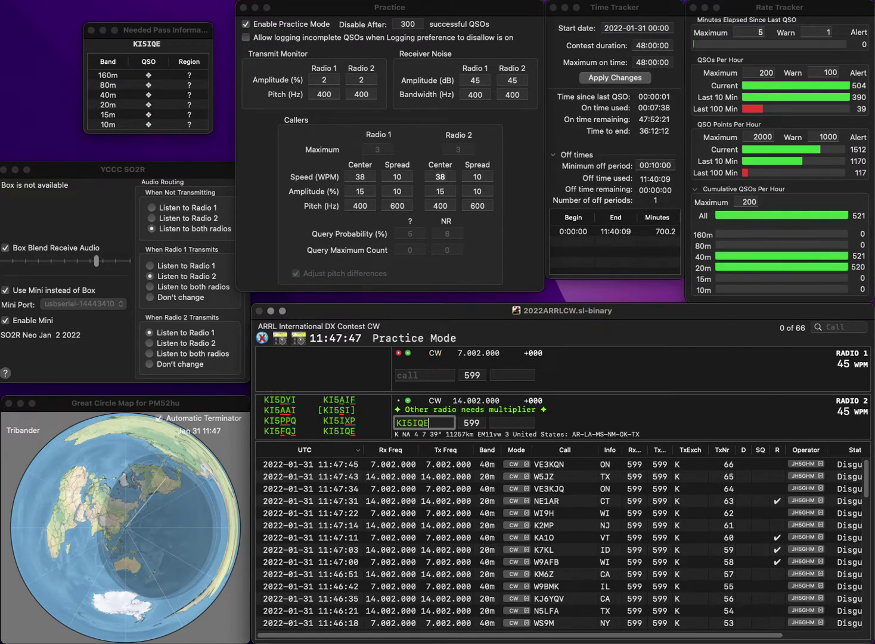
{"action": "key", "text": "Return"}
{"action": "type", "text": "N0XT"}
{"action": "key", "text": "Return"}
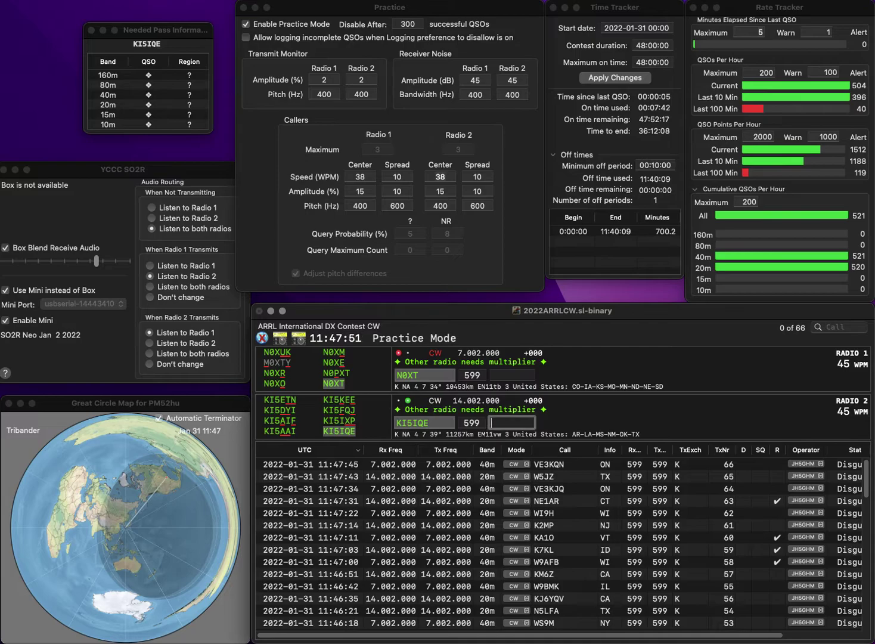
{"action": "type", "text": "TX"}
{"action": "key", "text": "Return"}
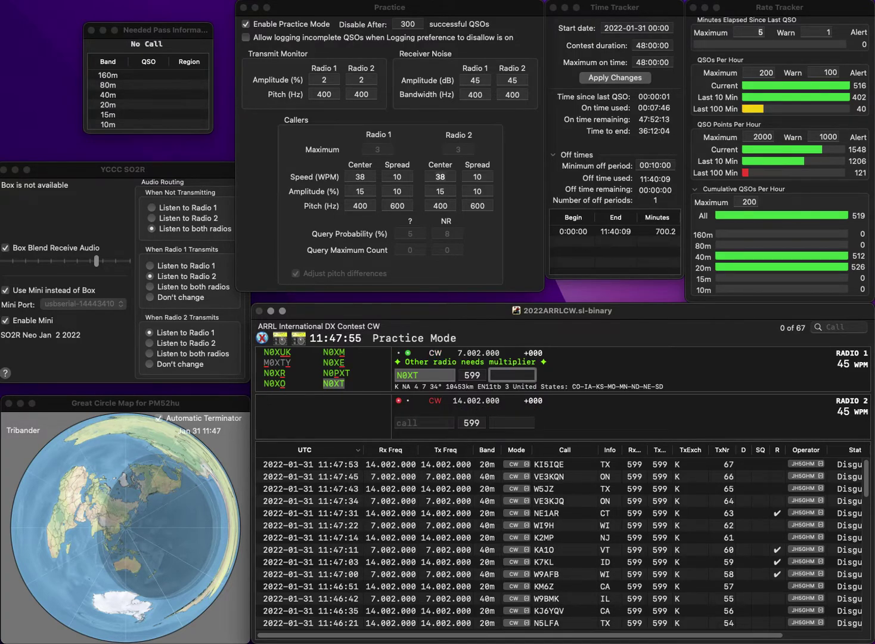
{"action": "key", "text": "Return"}
{"action": "type", "text": "N"}
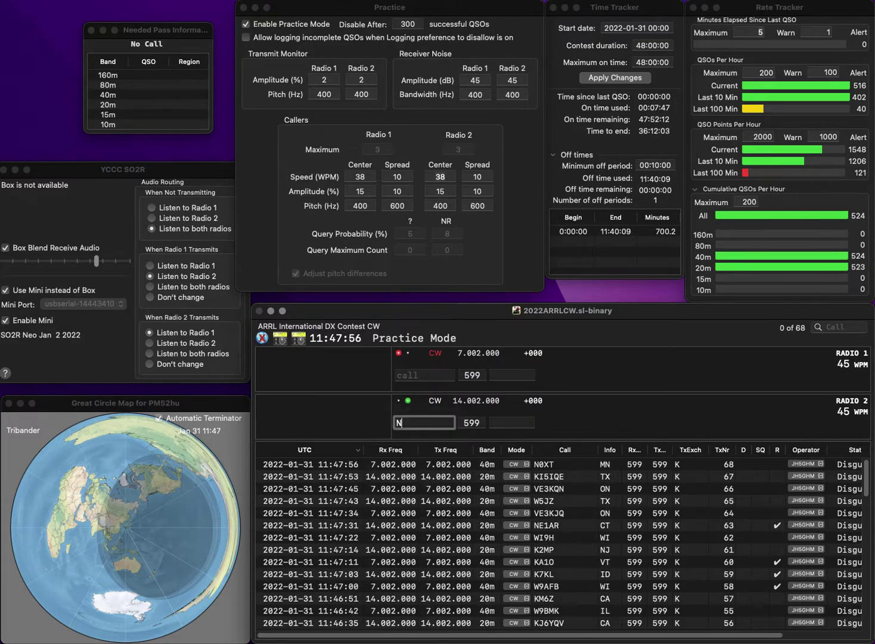
{"action": "type", "text": "4AHO"}
{"action": "key", "text": "Return"}
{"action": "type", "text": "N5MG"}
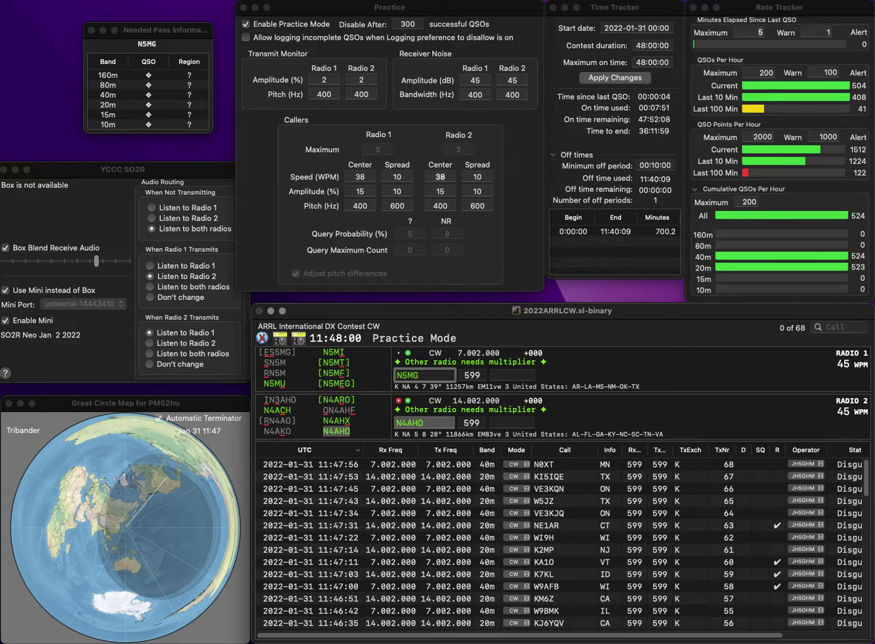
{"action": "type", "text": "X"}
{"action": "key", "text": "Return"}
{"action": "key", "text": "space"}
{"action": "type", "text": "NC"}
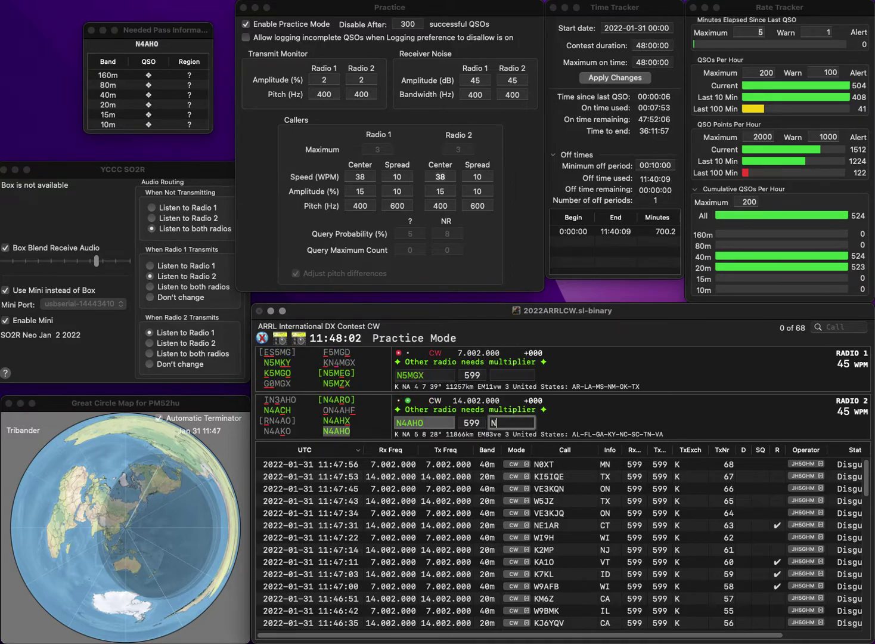
{"action": "key", "text": "Return"}
{"action": "key", "text": "BackSpace"}
{"action": "key", "text": "BackSpace"}
{"action": "type", "text": "ZX"}
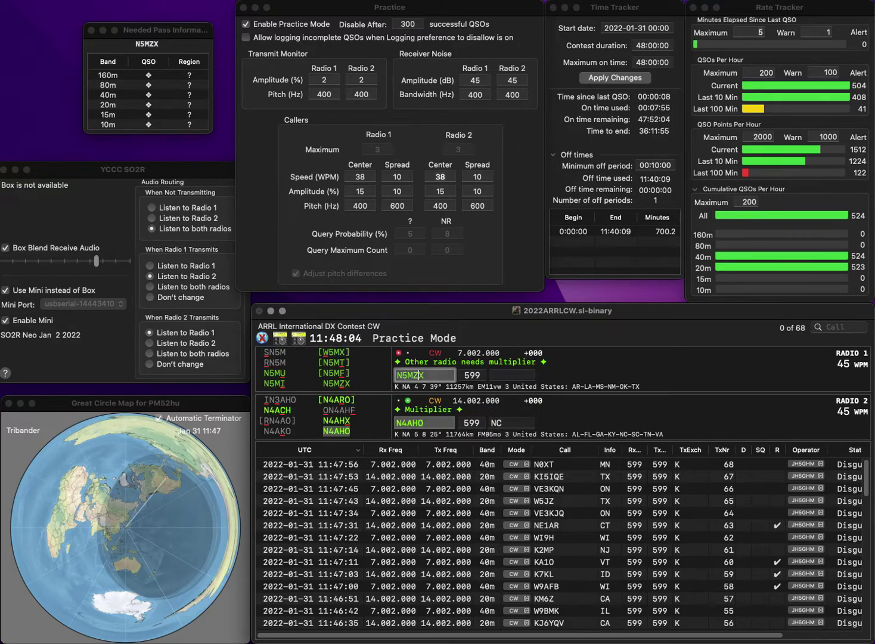
{"action": "key", "text": "grave"}
{"action": "key", "text": "Return"}
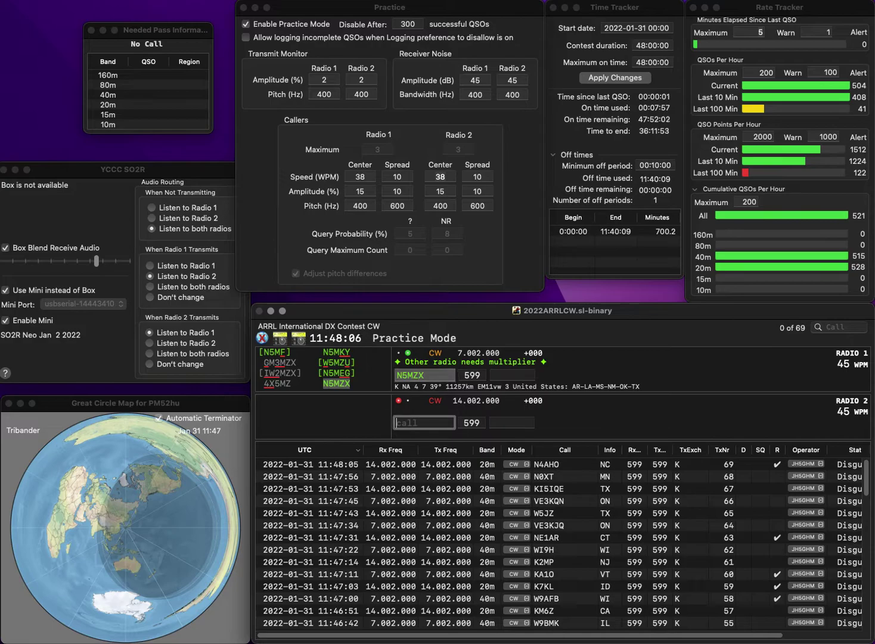
{"action": "type", "text": "WA2TMC"}
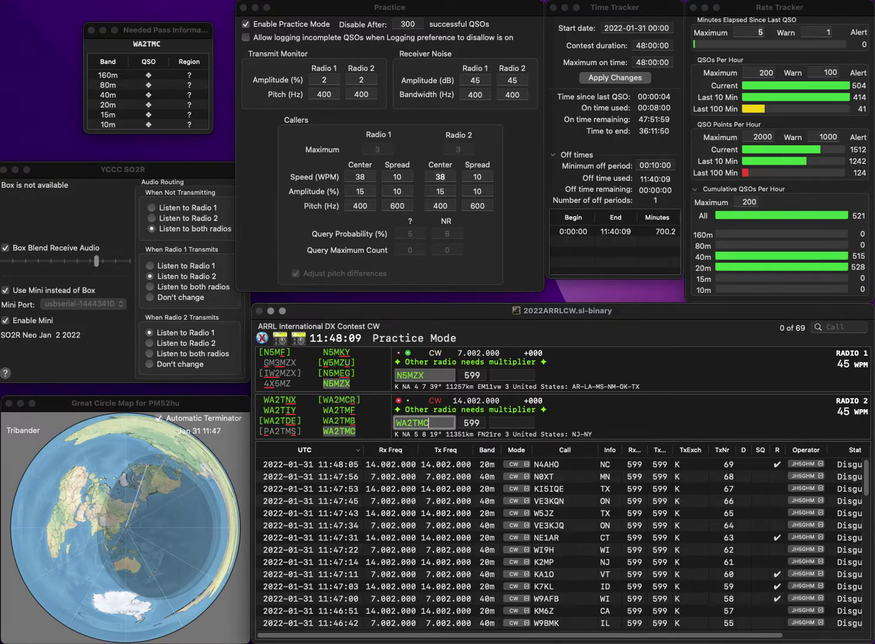
{"action": "key", "text": "Return"}
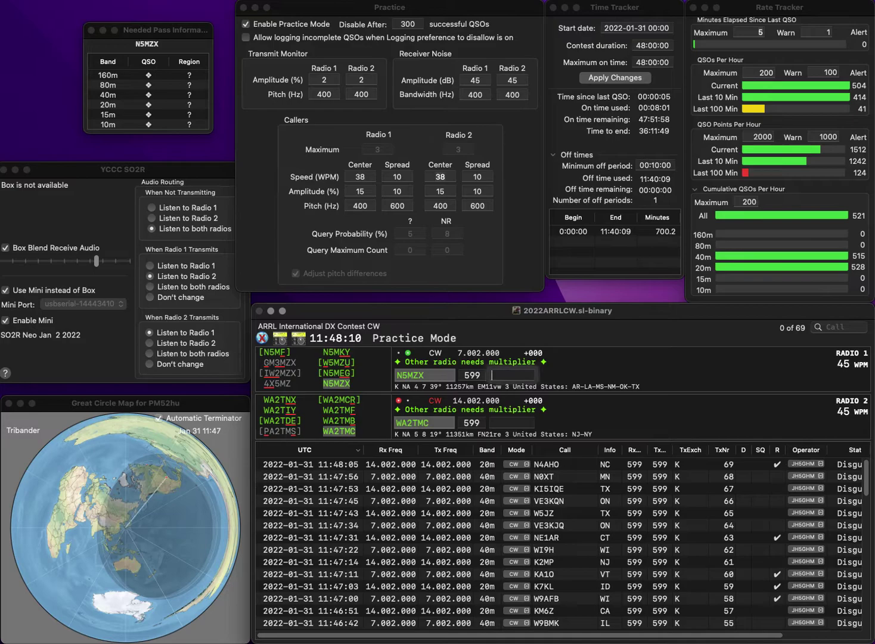
{"action": "type", "text": "MS"}
{"action": "key", "text": "Return"}
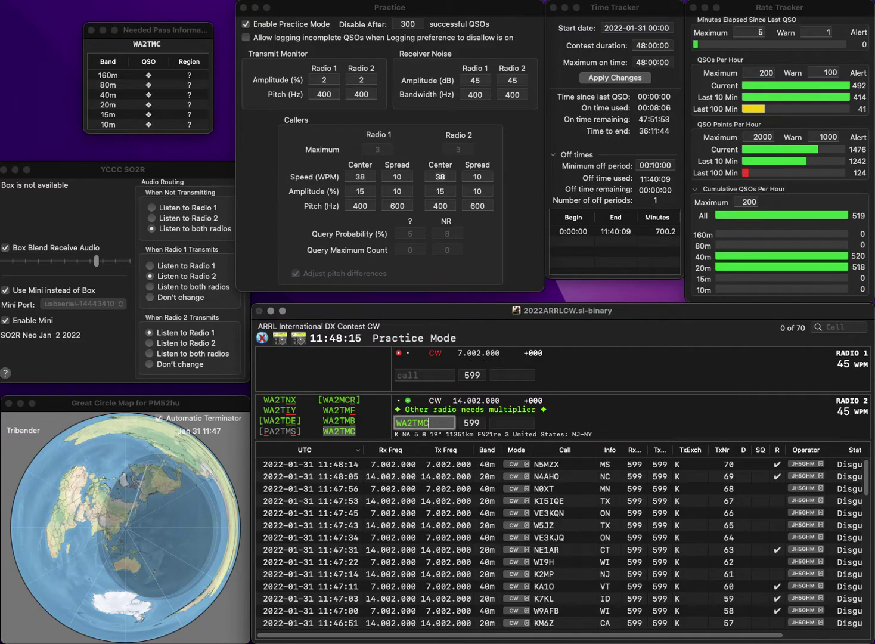
{"action": "type", "text": "NM"}
{"action": "key", "text": "Return"}
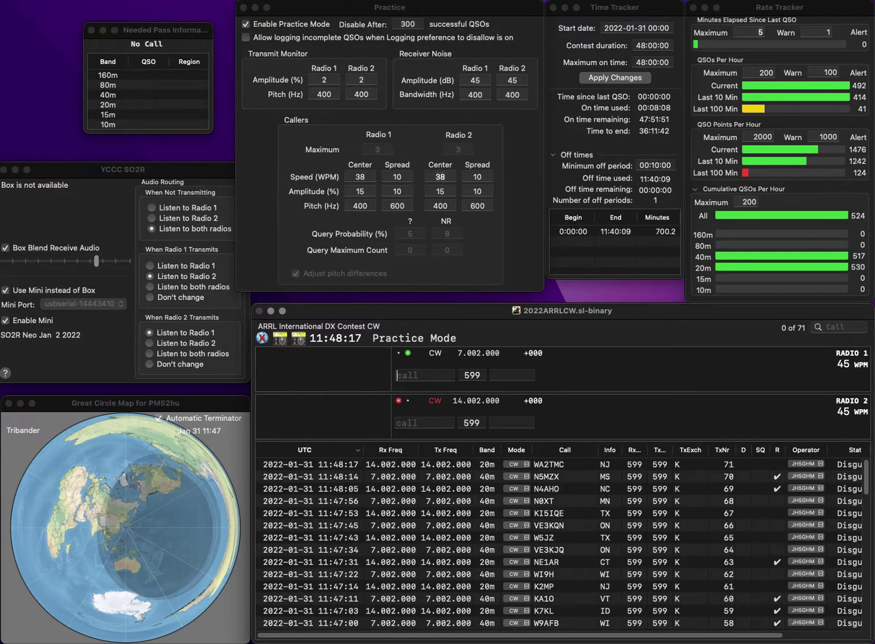
{"action": "type", "text": "K5L"}
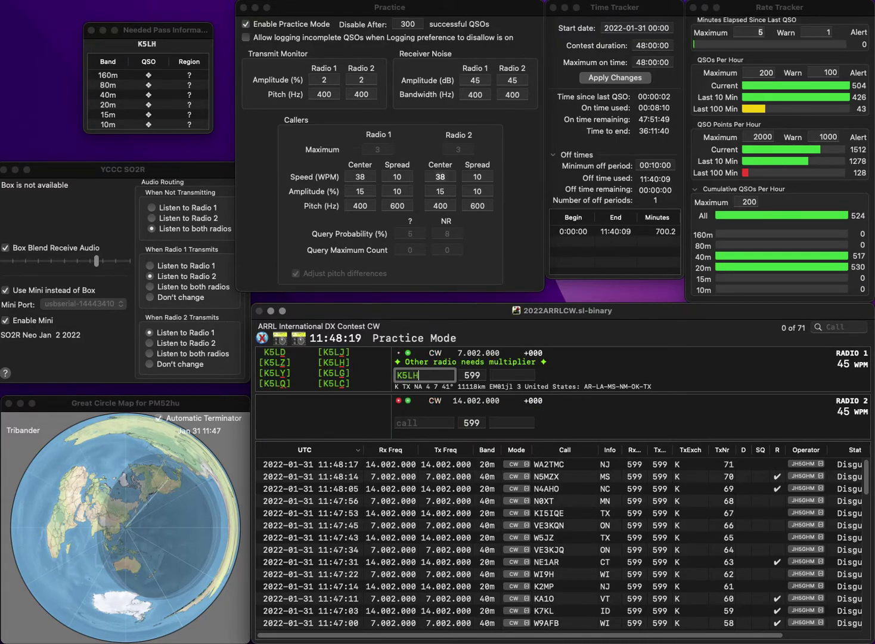
{"action": "type", "text": "H"}
{"action": "key", "text": "Return"}
{"action": "type", "text": "N"}
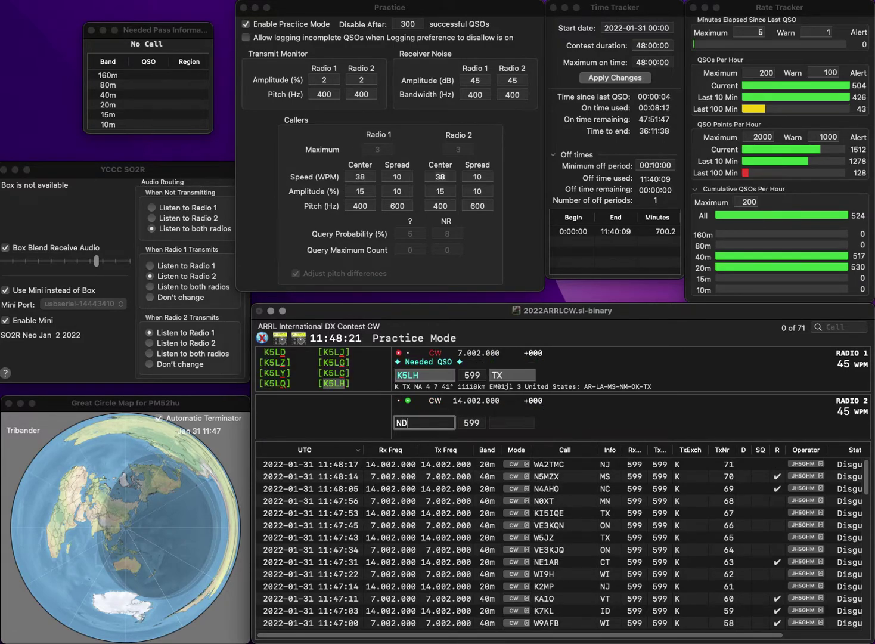
{"action": "type", "text": "D"}
{"action": "key", "text": "Return"}
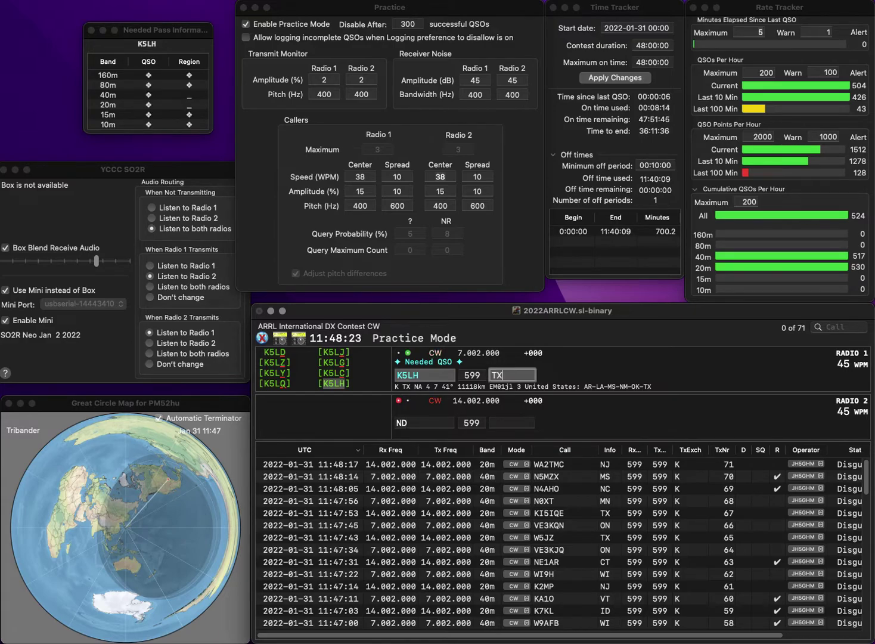
{"action": "key", "text": "Return"}
{"action": "type", "text": "7KOD"}
{"action": "key", "text": "Return"}
{"action": "type", "text": "WAD23XC"}
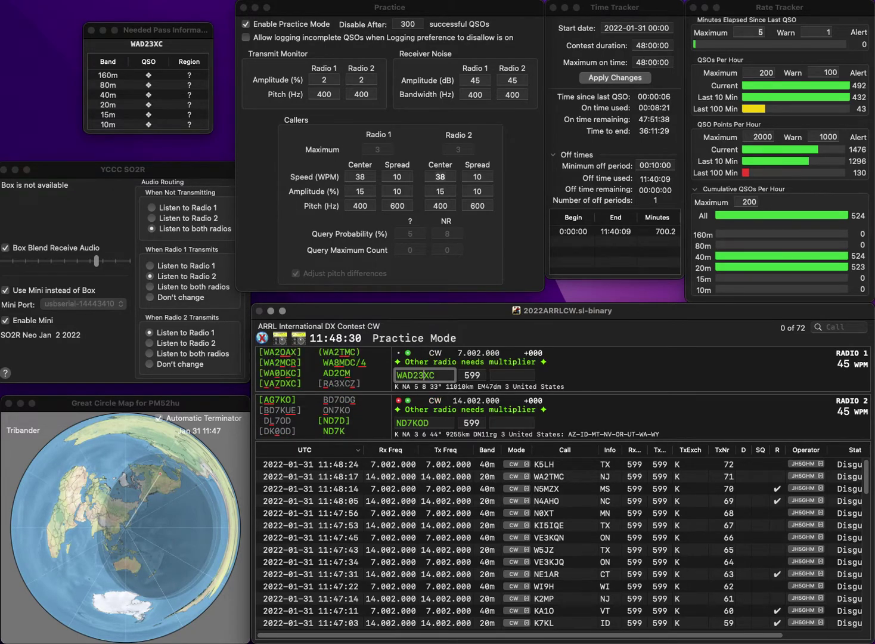
{"action": "key", "text": "BackSpace"}
{"action": "key", "text": "BackSpace"}
{"action": "key", "text": "Right"}
{"action": "key", "text": "Right"}
{"action": "key", "text": "BackSpace"}
{"action": "type", "text": "C"}
{"action": "key", "text": "Return"}
Step: Correct the Radio 2 caller's call sign from ND7KOD to W2COD and answer it
{"action": "key", "text": "Down"}
{"action": "key", "text": "BackSpace"}
{"action": "type", "text": "W"}
{"action": "key", "text": "Right"}
{"action": "key", "text": "BackSpace"}
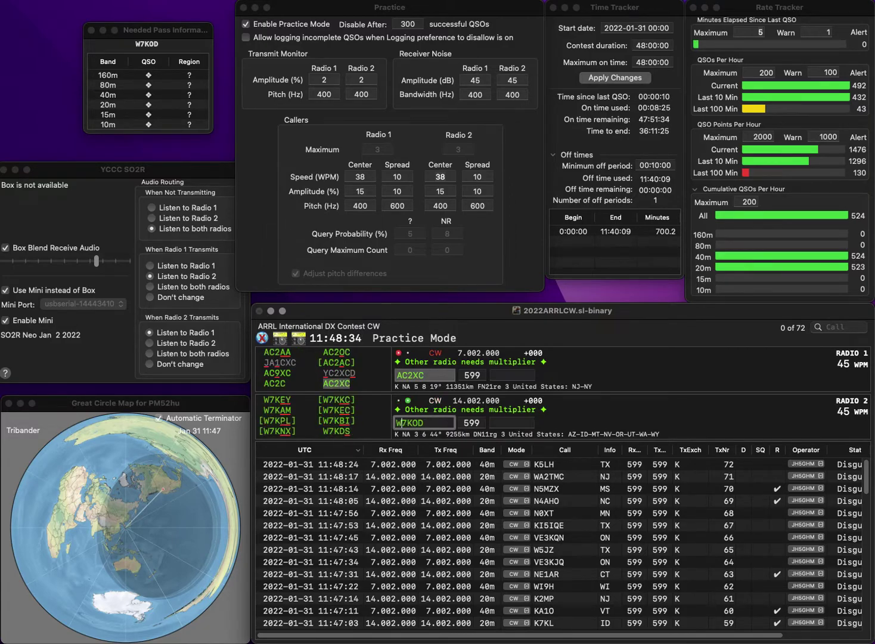
{"action": "key", "text": "Delete"}
{"action": "key", "text": "Delete"}
{"action": "type", "text": "2C"}
{"action": "key", "text": "backslash"}
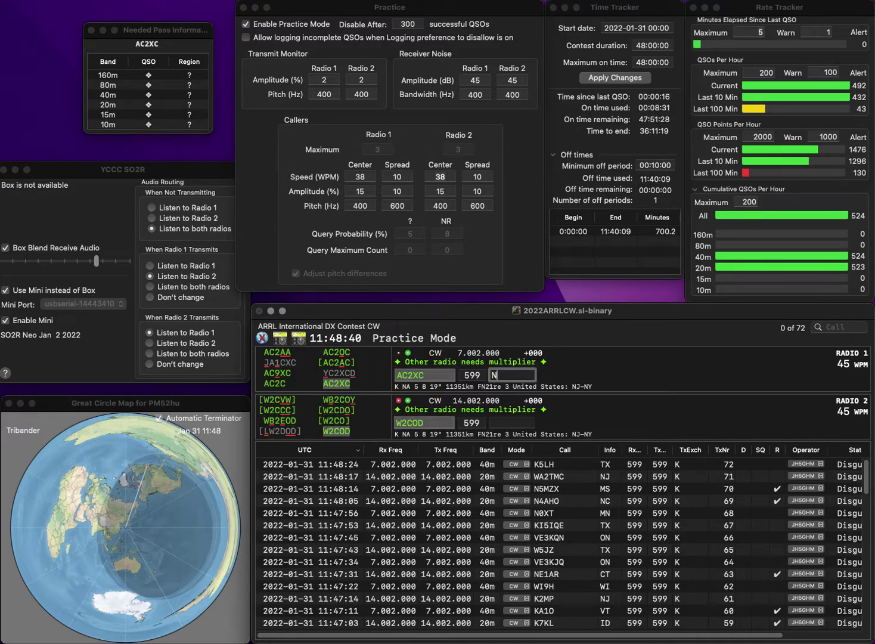
Step: Log AC2XC on Radio 1 with exchange NY and W2COD on Radio 2 with exchange NJ
{"action": "type", "text": "Y"}
{"action": "key", "text": "Return"}
{"action": "key", "text": "backslash"}
{"action": "type", "text": "NJ"}
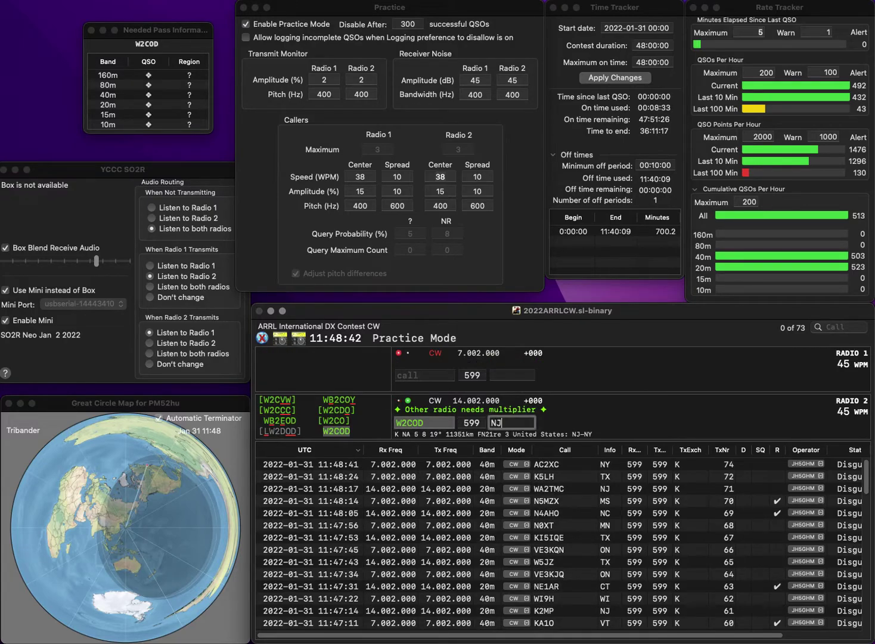
{"action": "key", "text": "Return"}
{"action": "type", "text": "KC1MBX"}
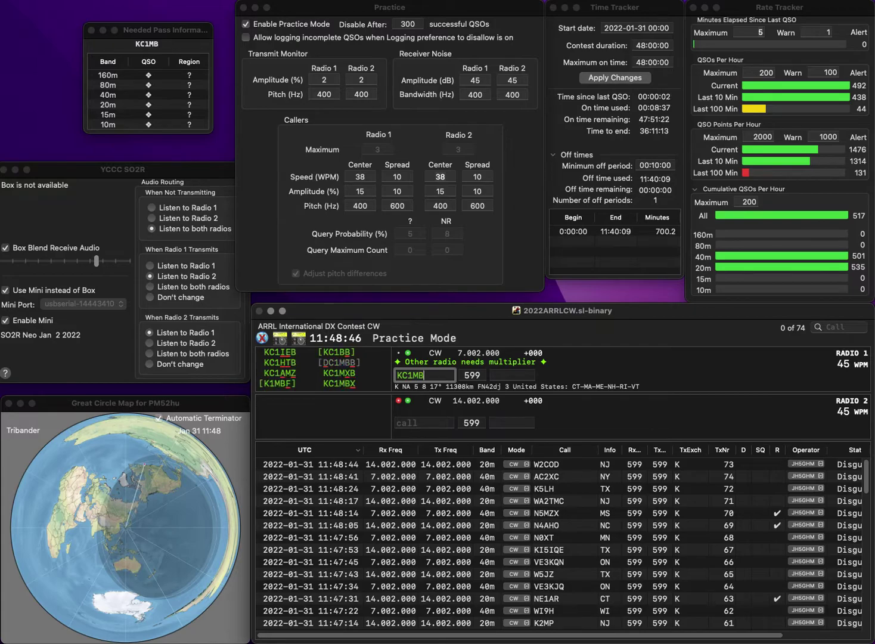
{"action": "key", "text": "Return"}
{"action": "type", "text": "BJ"}
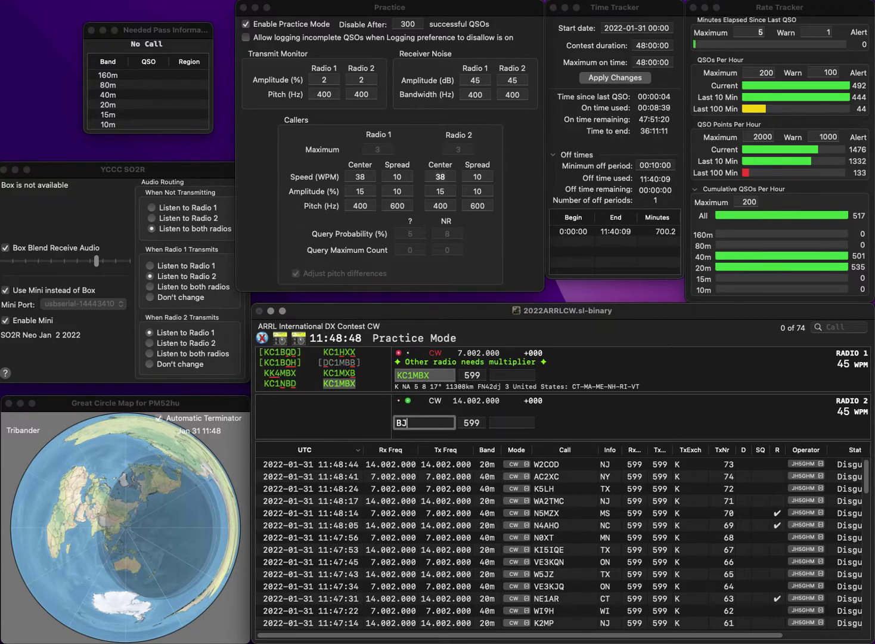
{"action": "type", "text": "QN8"}
{"action": "key", "text": "Return"}
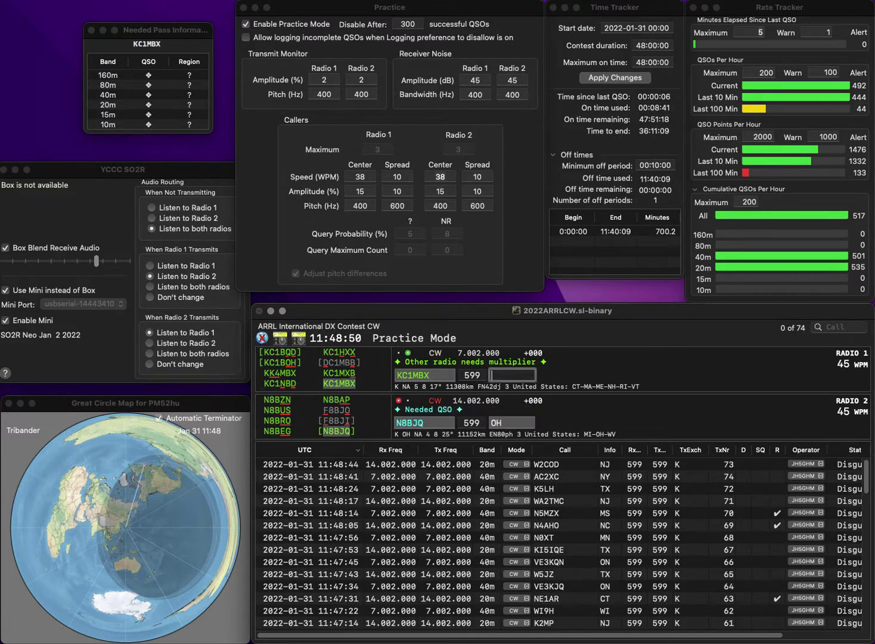
Step: Log KC1MBX on Radio 1 with exchange MA and N8BJQ on Radio 2 with exchange OH
{"action": "key", "text": "Return"}
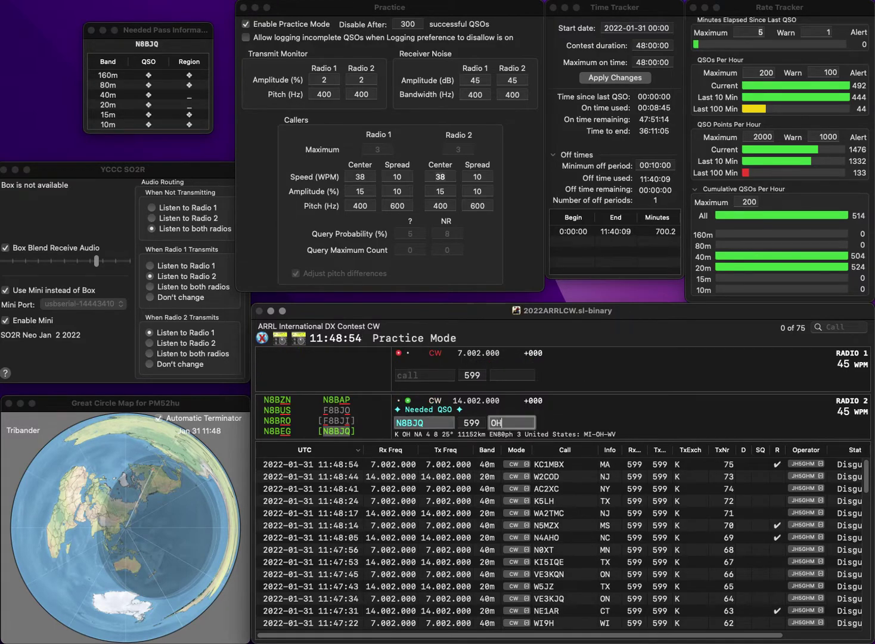
{"action": "key", "text": "Return"}
Step: Answer the Radio 1 caller as K7WE and enter N6UV as the Radio 2 caller's call sign
{"action": "type", "text": "K7WE"}
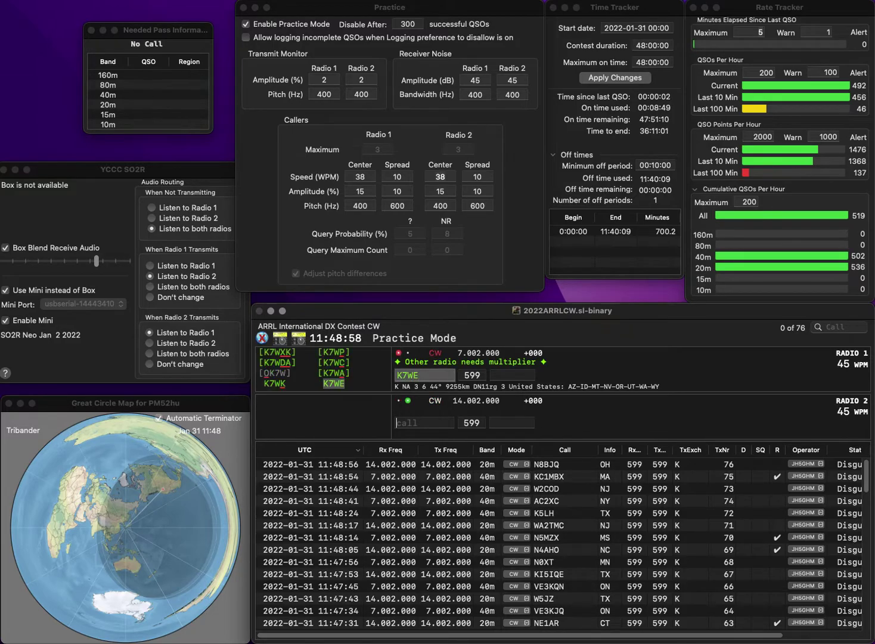
{"action": "key", "text": "Return"}
{"action": "type", "text": "N6"}
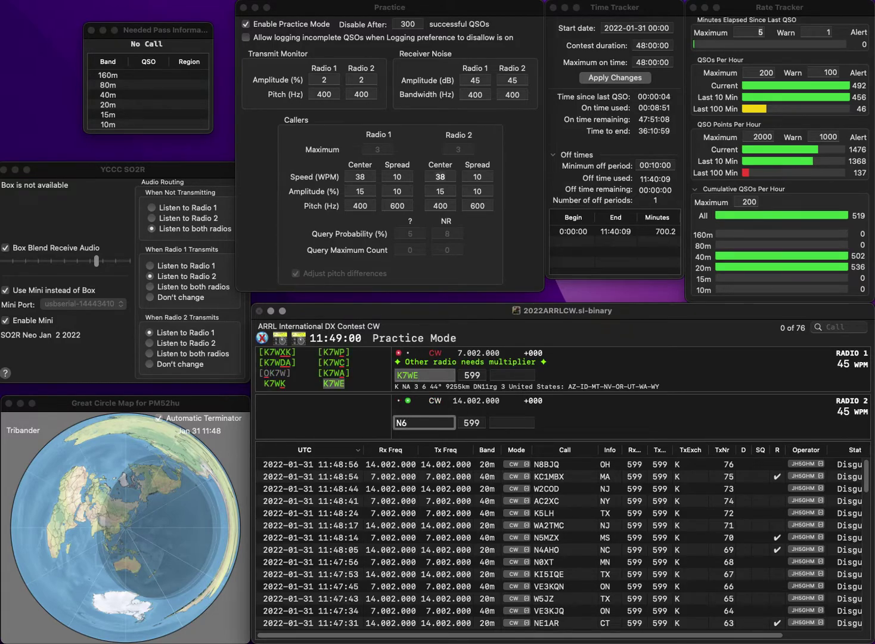
{"action": "type", "text": "V"}
{"action": "type", "text": "U"}
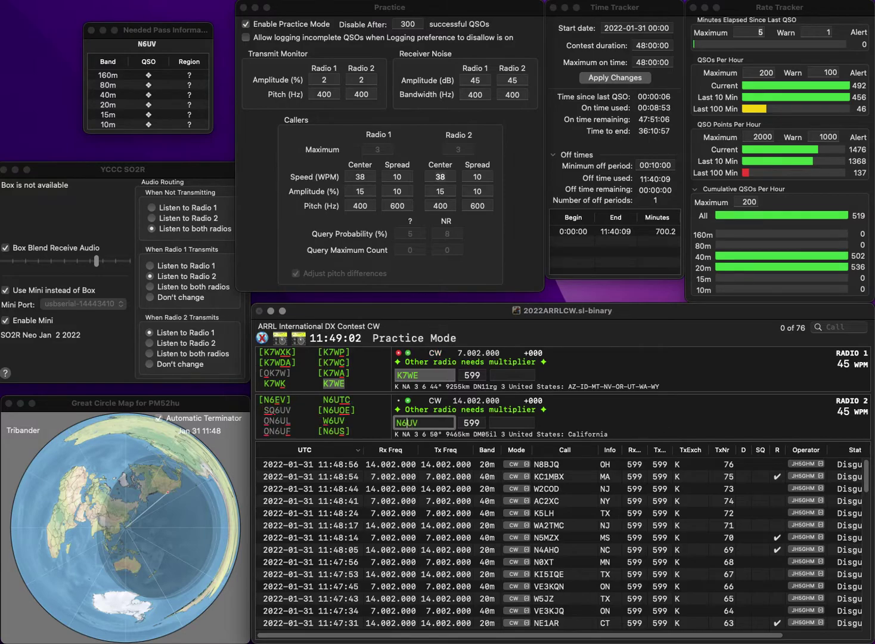
{"action": "key", "text": "BackSpace"}
{"action": "type", "text": "B"}
{"action": "key", "text": "Delete"}
{"action": "type", "text": "6"}
{"action": "key", "text": "Return"}
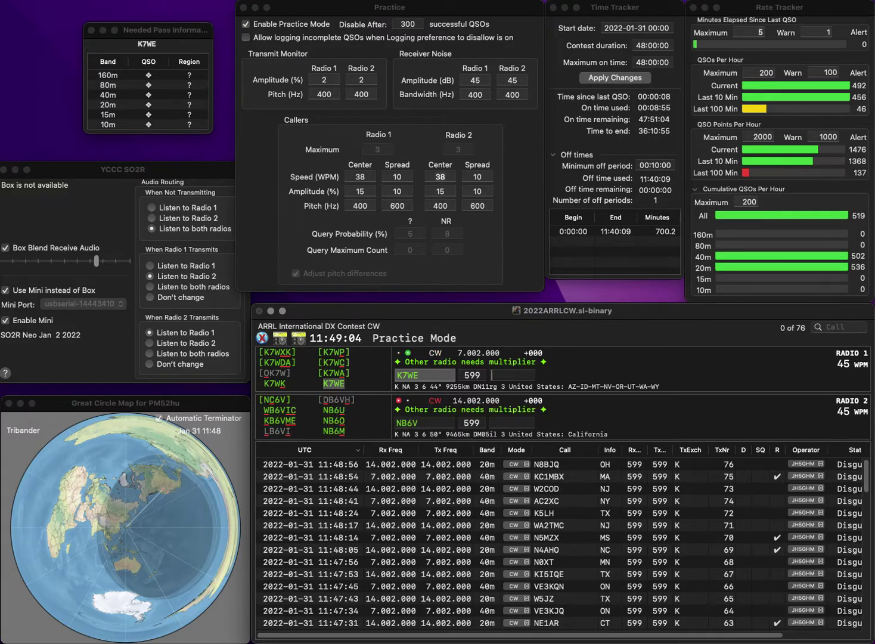
{"action": "key", "text": "Return"}
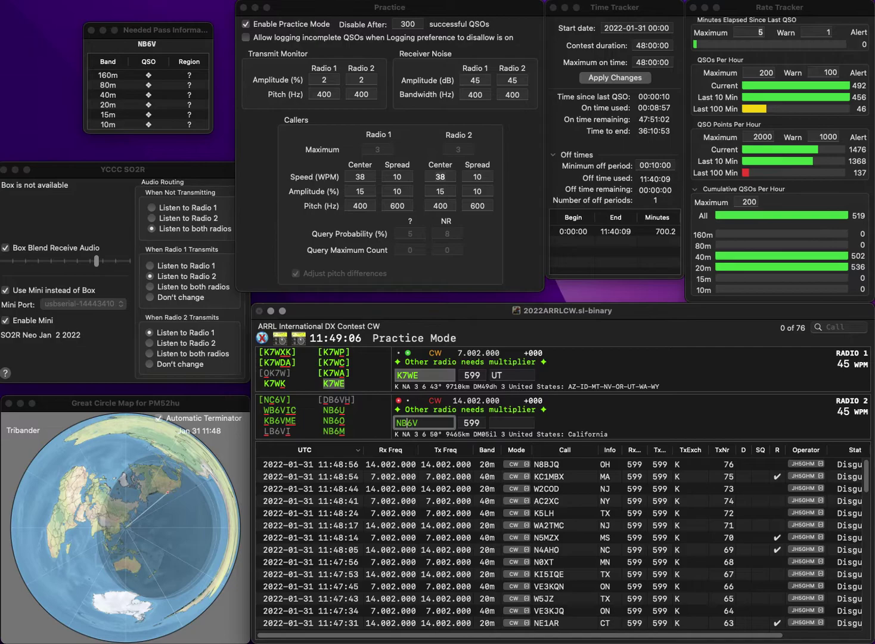
{"action": "key", "text": "BackSpace"}
{"action": "key", "text": "Right"}
{"action": "type", "text": "B"}
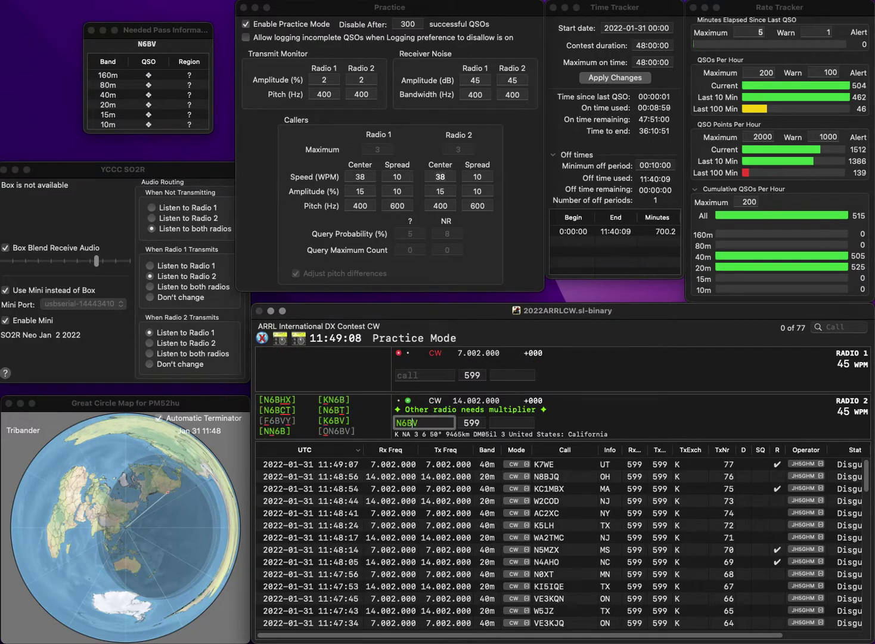
{"action": "key", "text": "BackSpace"}
{"action": "key", "text": "BackSpace"}
{"action": "type", "text": "B6"}
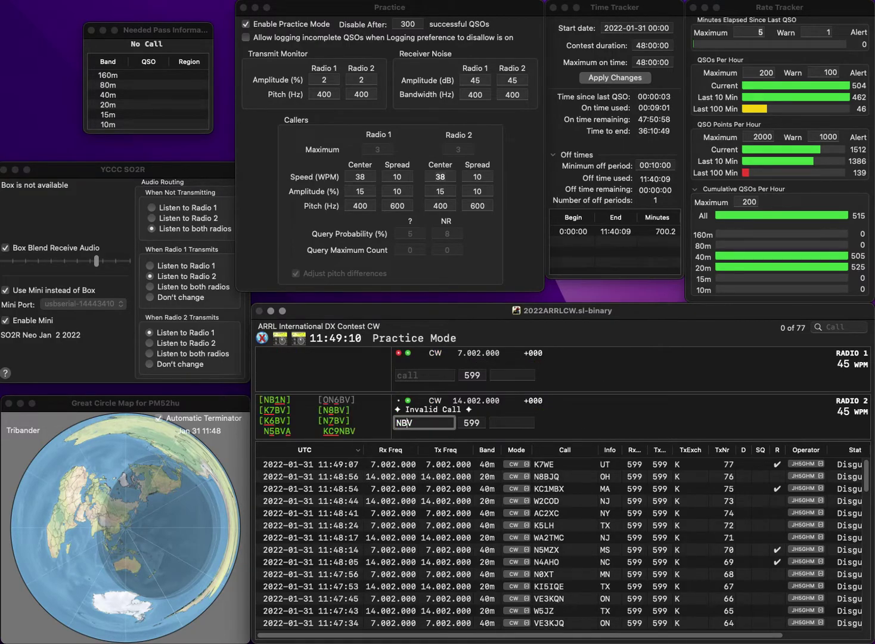
{"action": "key", "text": "Delete"}
{"action": "type", "text": "U"}
{"action": "key", "text": "Return"}
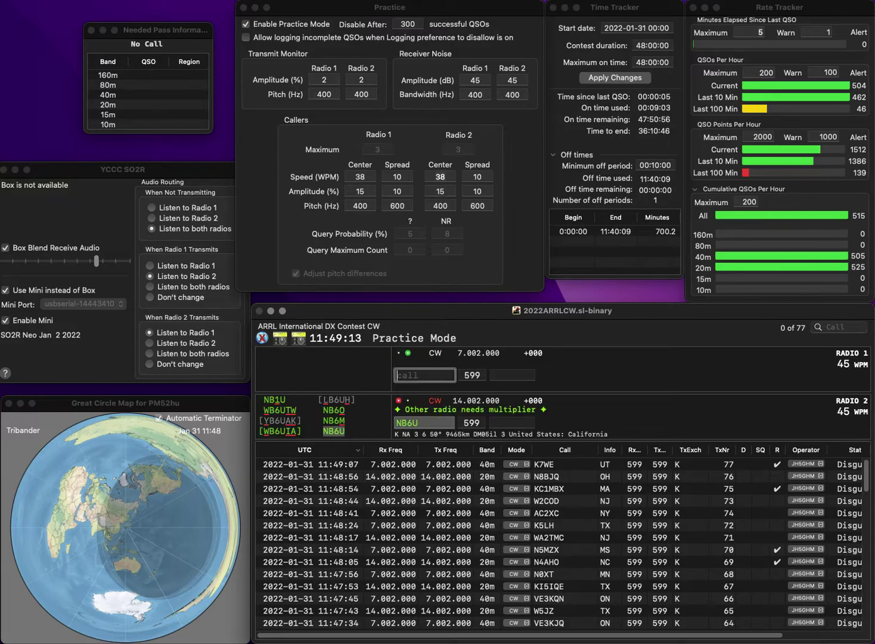
{"action": "type", "text": "W4OM"}
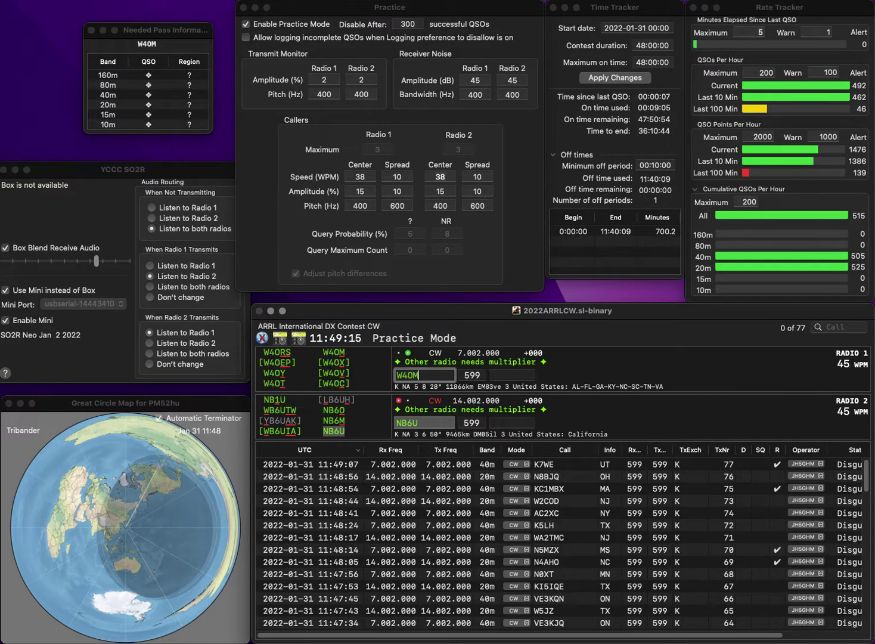
{"action": "key", "text": "Return"}
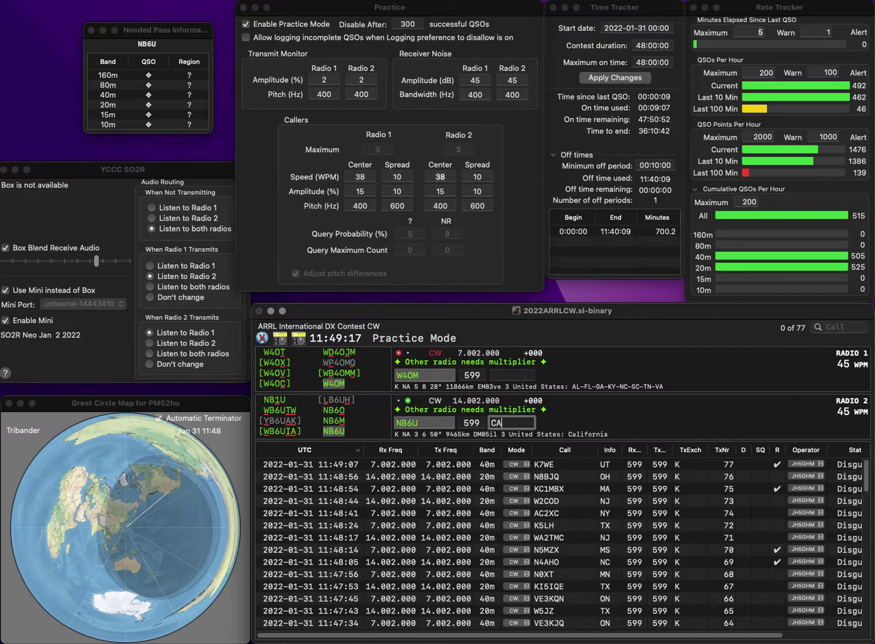
{"action": "key", "text": "Return"}
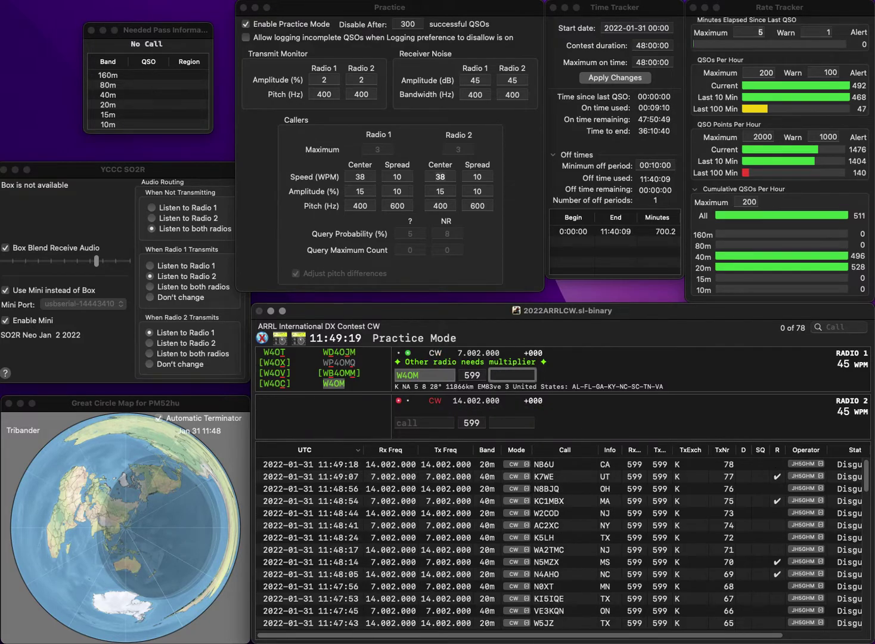
{"action": "type", "text": "N"}
{"action": "type", "text": "N"}
{"action": "key", "text": "Return"}
{"action": "type", "text": "N3XA"}
{"action": "key", "text": "Return"}
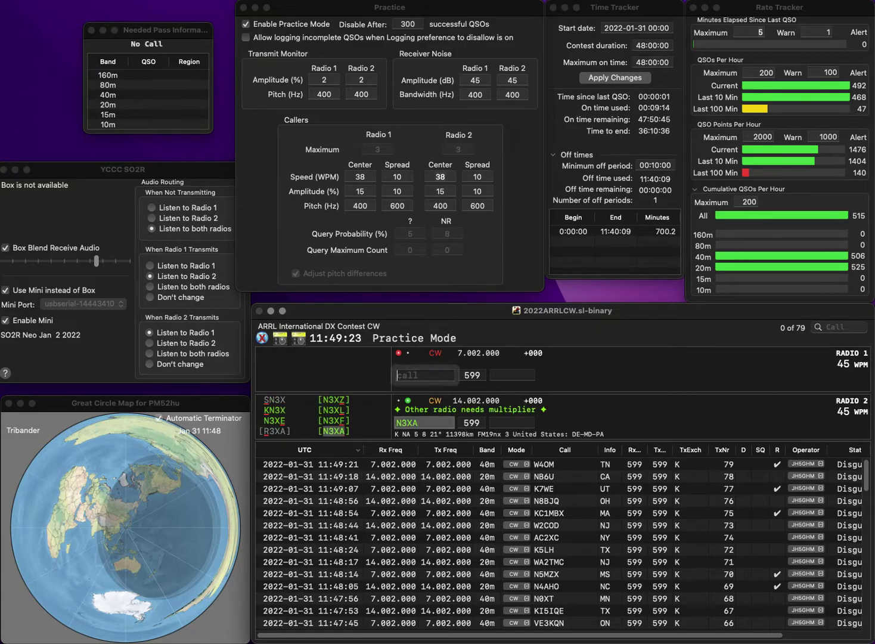
Step: Answer the Radio 1 caller as KI5O and log N3XA on Radio 2 with exchange DE
{"action": "type", "text": "KI5O"}
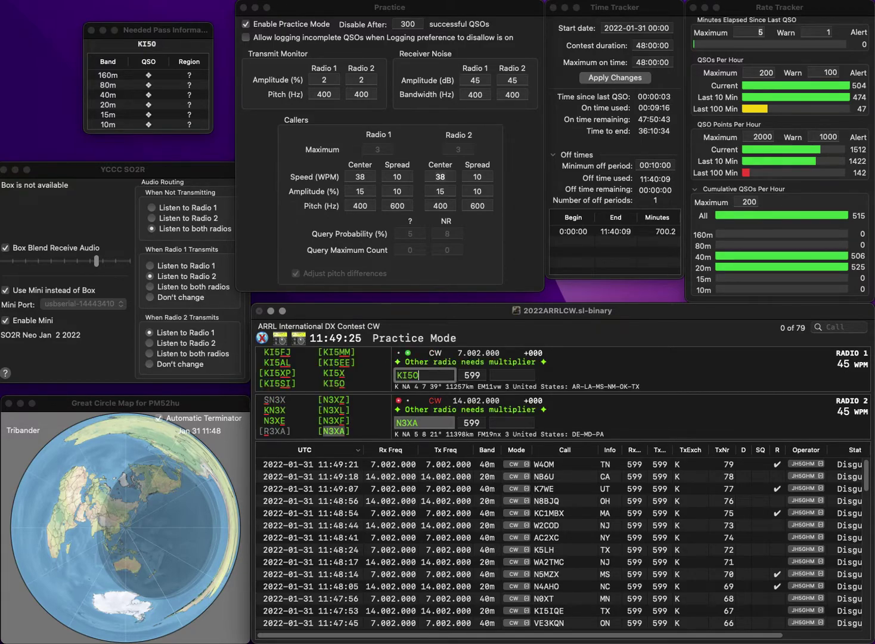
{"action": "key", "text": "Return"}
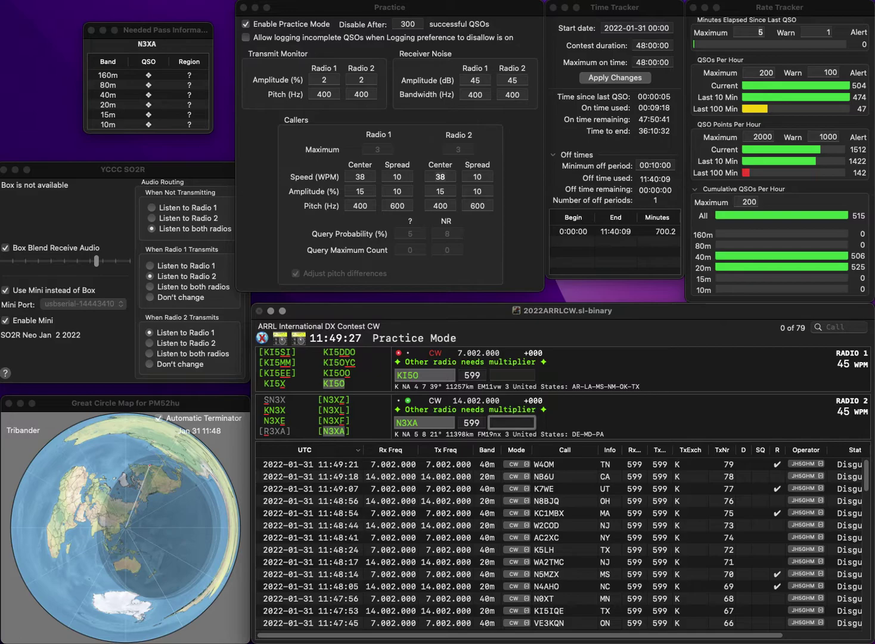
{"action": "key", "text": "Return"}
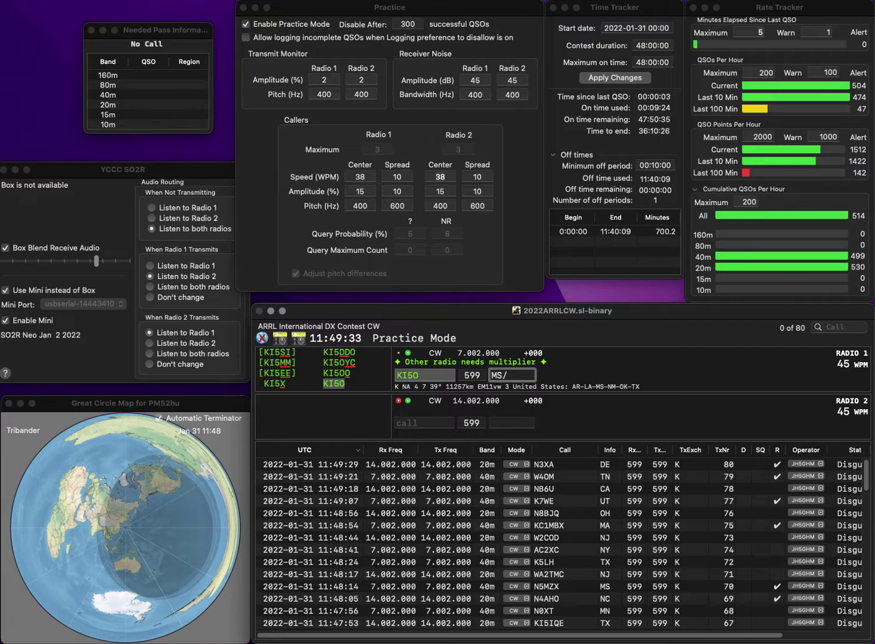
Step: Log KI5O on Radio 1 with exchange MS and answer the Radio 2 caller as VE1EPM
{"action": "key", "text": "BackSpace"}
{"action": "key", "text": "Return"}
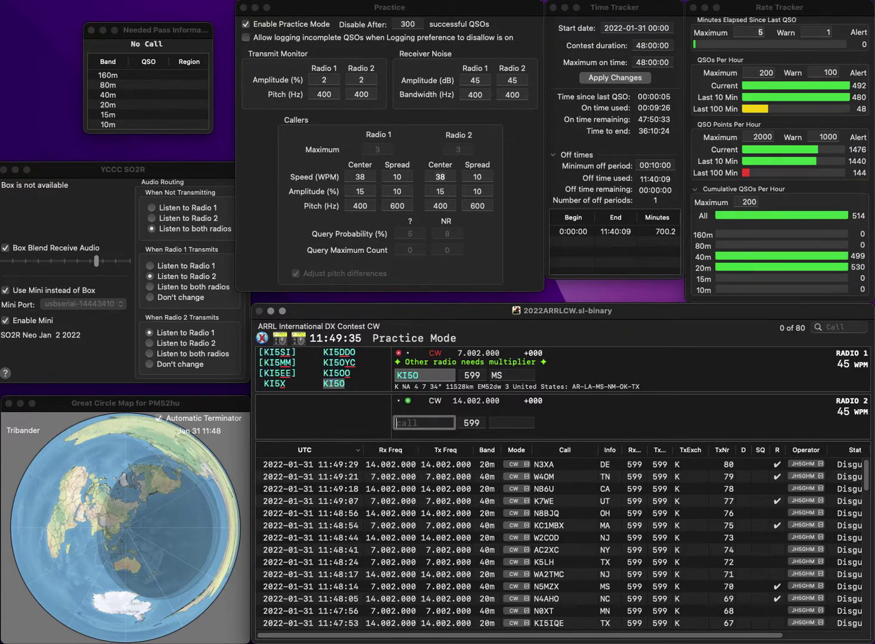
{"action": "type", "text": "EPM"}
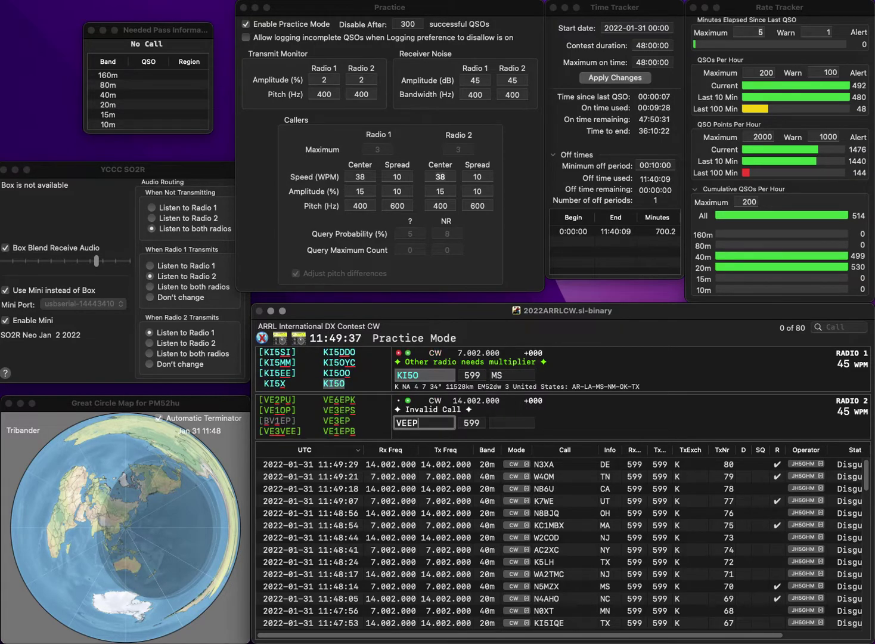
{"action": "key", "text": "Left"}
{"action": "key", "text": "Left"}
{"action": "key", "text": "Left"}
{"action": "key", "text": "BackSpace"}
{"action": "type", "text": "1"}
{"action": "type", "text": "A"}
{"action": "key", "text": "Return"}
{"action": "key", "text": "Tab"}
{"action": "key", "text": "Tab"}
{"action": "key", "text": "BackSpace"}
{"action": "type", "text": "E"}
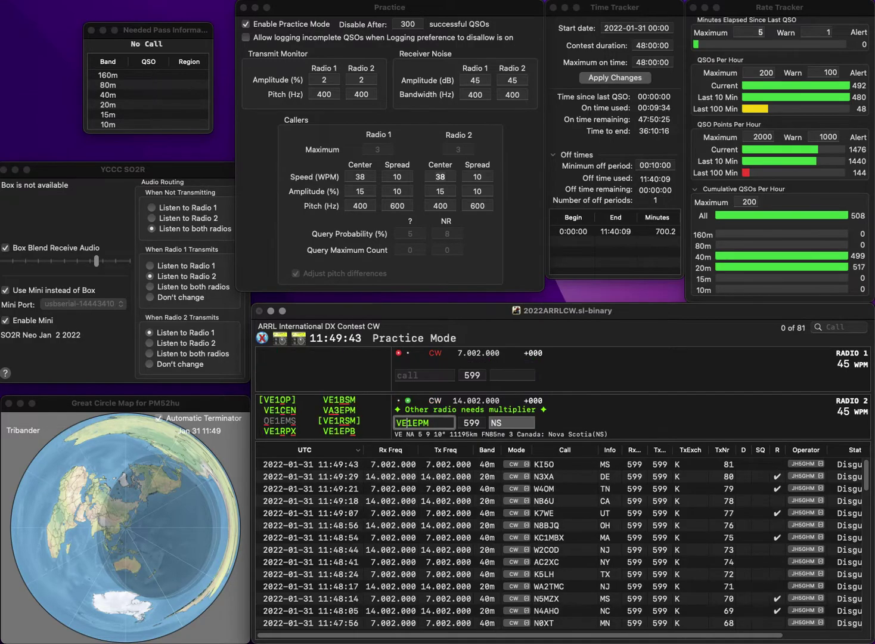
{"action": "key", "text": "BackSpace"}
{"action": "type", "text": "A"}
{"action": "key", "text": "Delete"}
{"action": "type", "text": "3"}
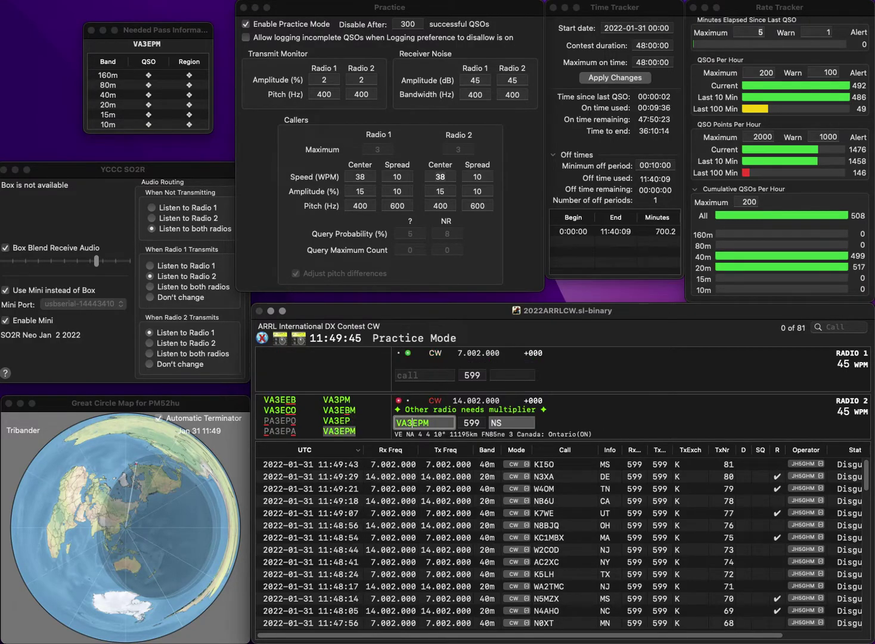
{"action": "key", "text": "Return"}
{"action": "type", "text": "N0OJ"}
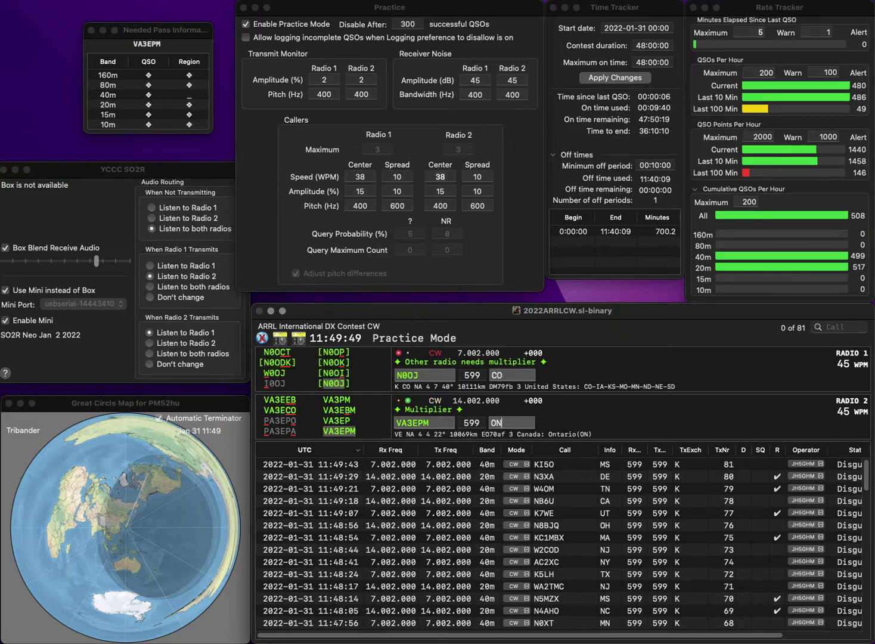
{"action": "key", "text": "Return"}
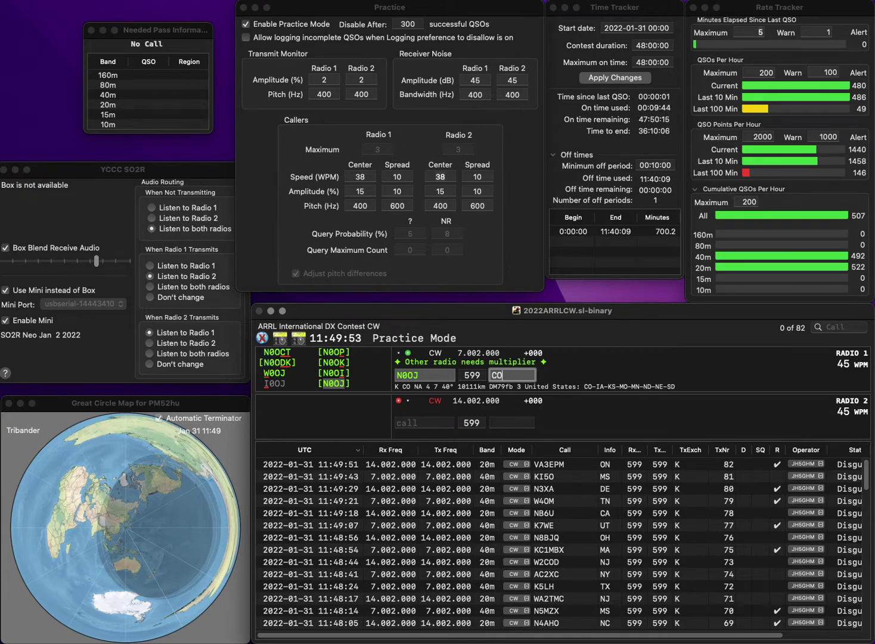
{"action": "key", "text": "Return"}
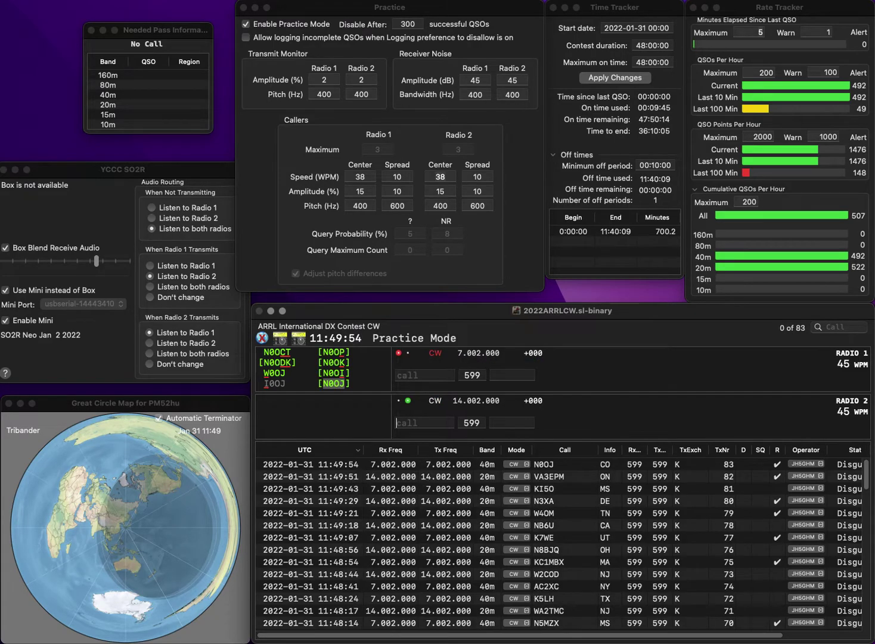
{"action": "type", "text": "N1XQ"}
{"action": "key", "text": "Return"}
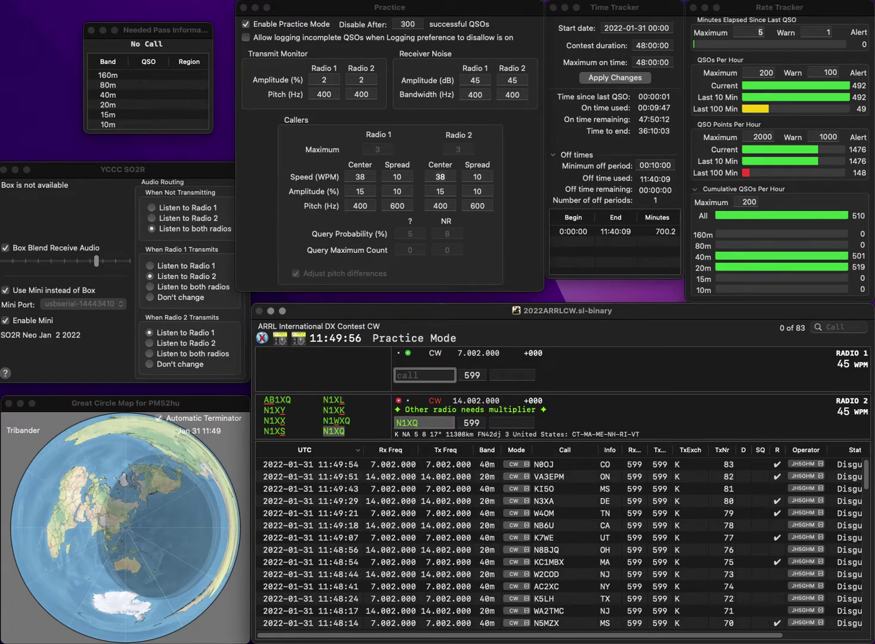
{"action": "type", "text": "WA8"}
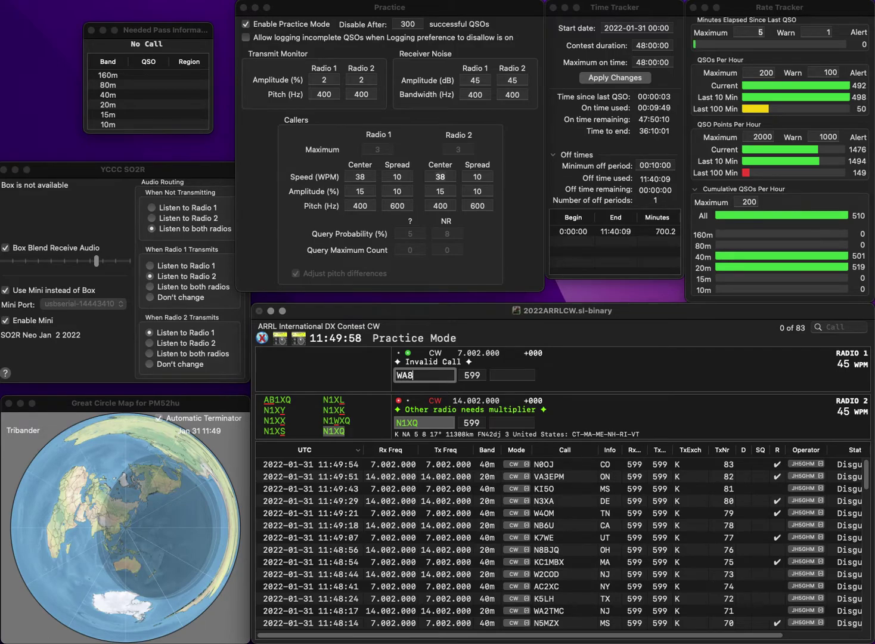
{"action": "type", "text": "KAD"}
Step: Log N1XQ on Radio 2 with exchange CT
{"action": "left_click", "coordinate": [511, 422]}
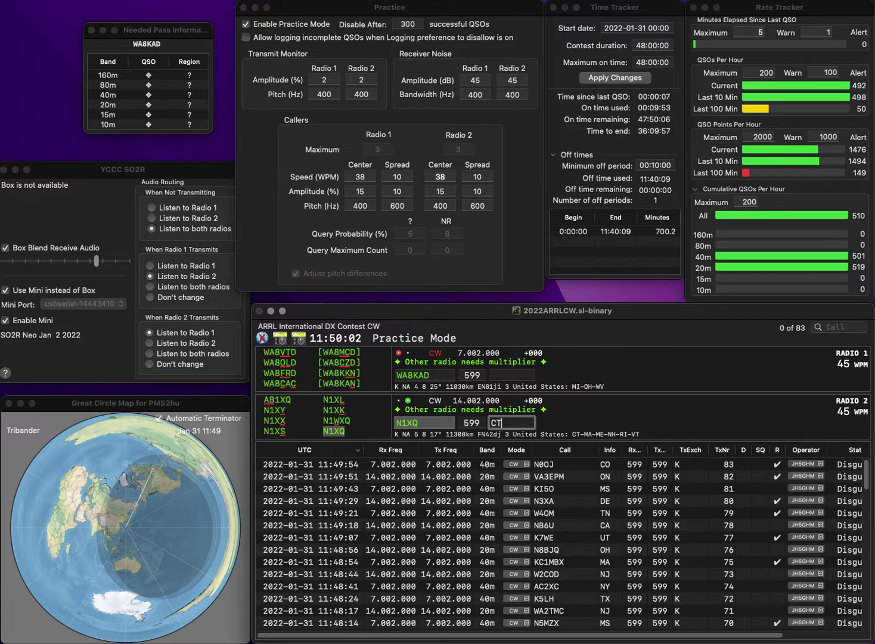
{"action": "type", "text": "CT"}
{"action": "key", "text": "Return"}
{"action": "key", "text": "space"}
{"action": "key", "text": "Left"}
{"action": "key", "text": "Left"}
{"action": "key", "text": "BackSpace"}
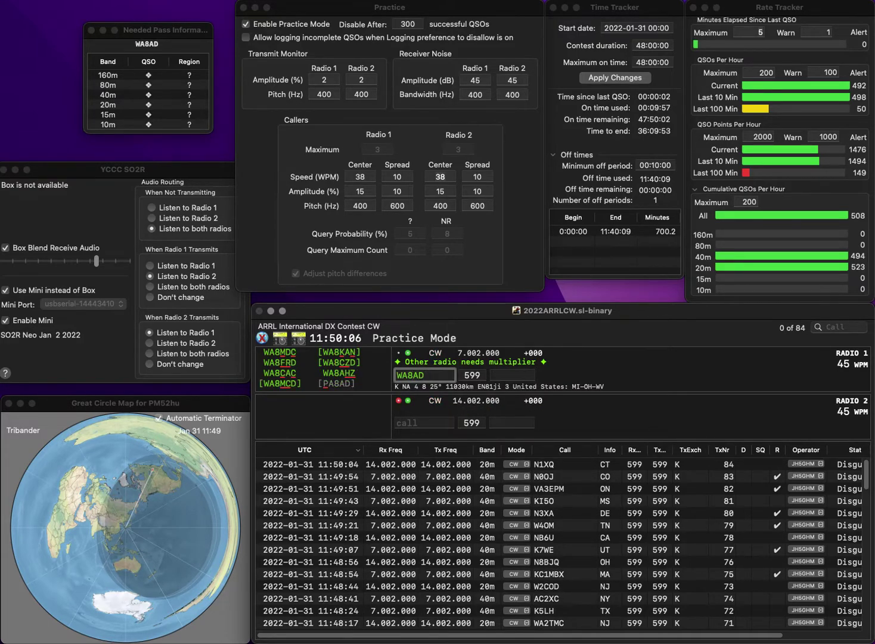
{"action": "type", "text": "K"}
{"action": "key", "text": "Right"}
{"action": "key", "text": "Right"}
{"action": "key", "text": "BackSpace"}
{"action": "type", "text": "N"}
{"action": "key", "text": "Return"}
{"action": "type", "text": "NG"}
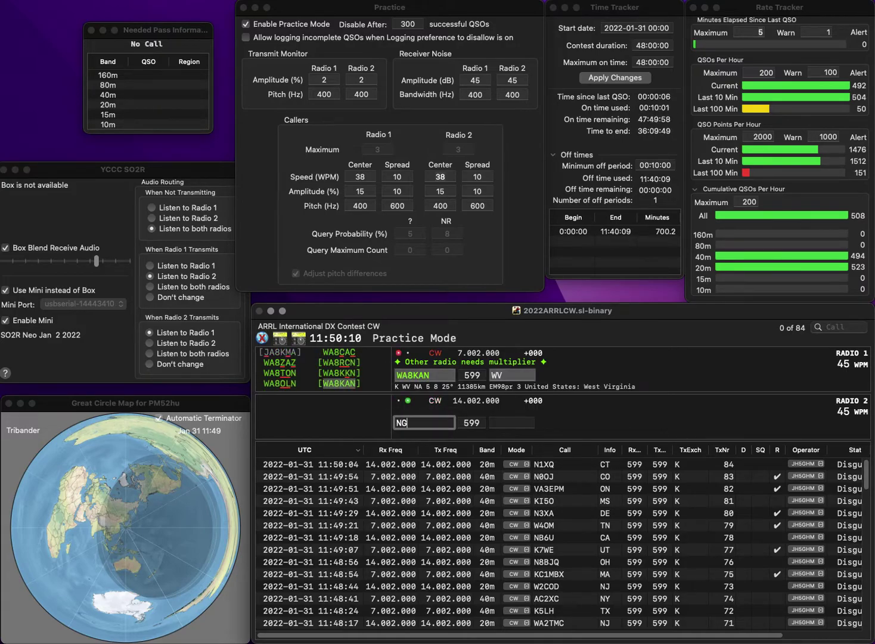
{"action": "type", "text": "3I"}
{"action": "key", "text": "Return"}
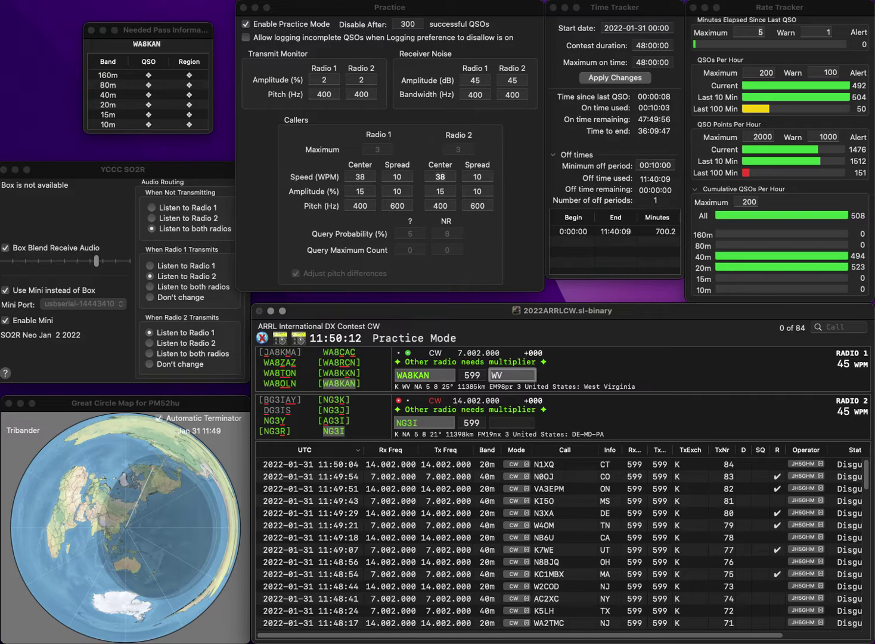
{"action": "key", "text": "Return"}
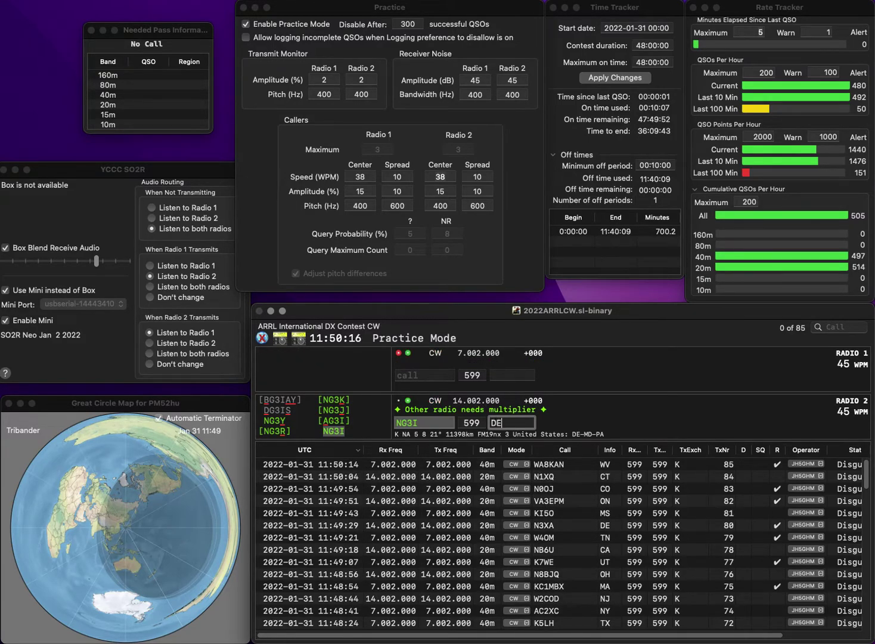
Step: Log NG3I on Radio 2 with exchange DE and answer the callers as NC1I on Radio 1 and W1LD on Radio 2
{"action": "key", "text": "Return"}
{"action": "type", "text": "NC1I"}
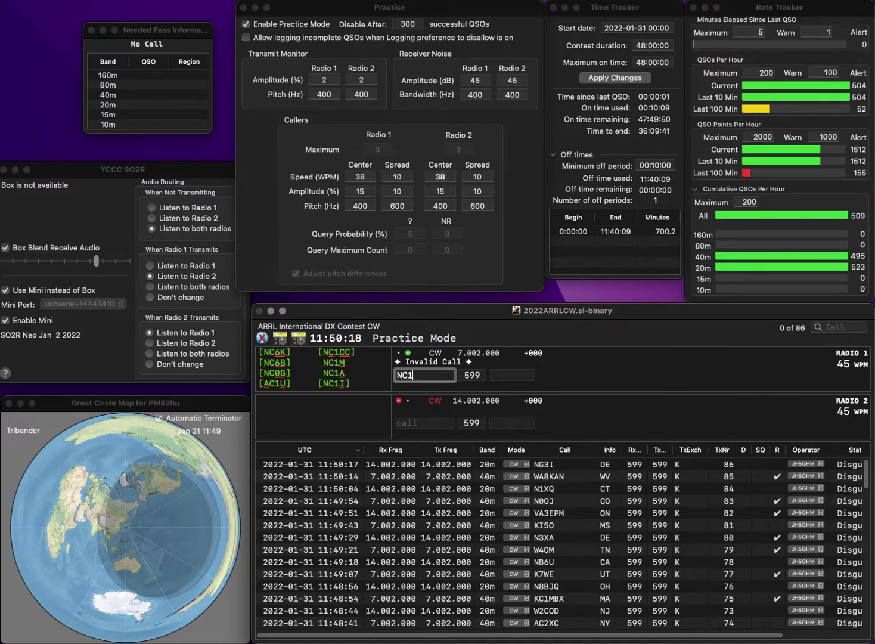
{"action": "key", "text": "Return"}
{"action": "type", "text": "W1LD"}
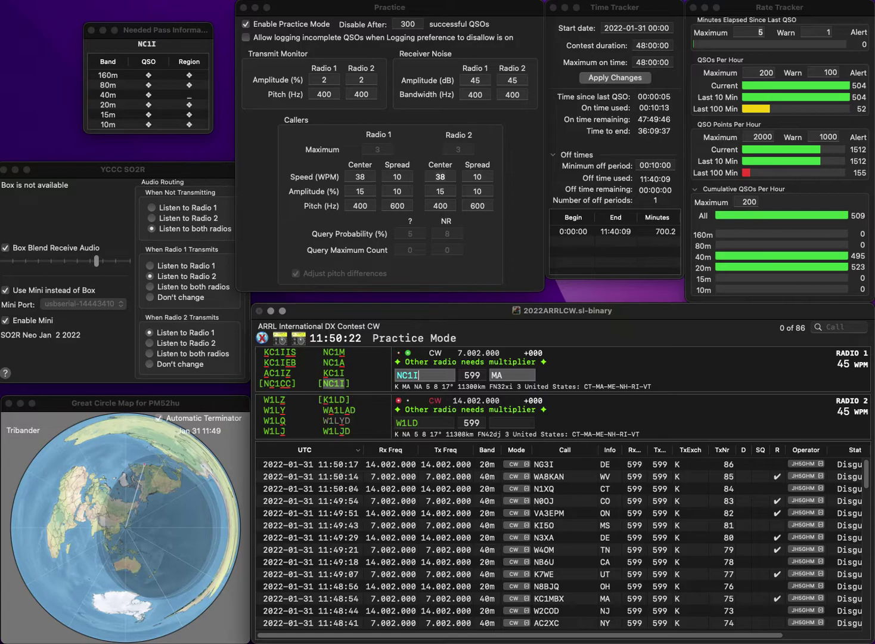
Step: Log NC1I on Radio 1 with exchange MA and answer the Radio 2 caller with the call sign corrected to N1LN
{"action": "key", "text": "Left"}
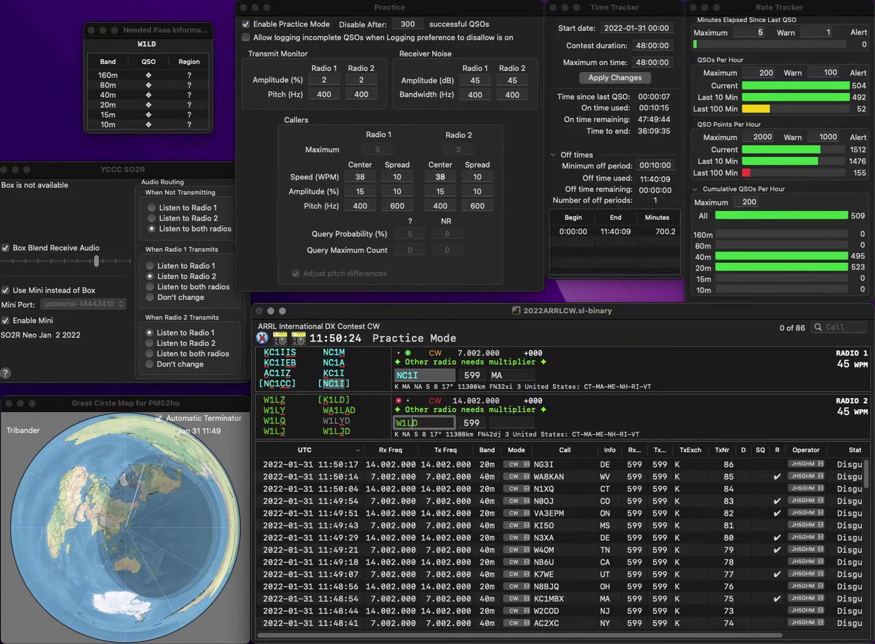
{"action": "type", "text": "N"}
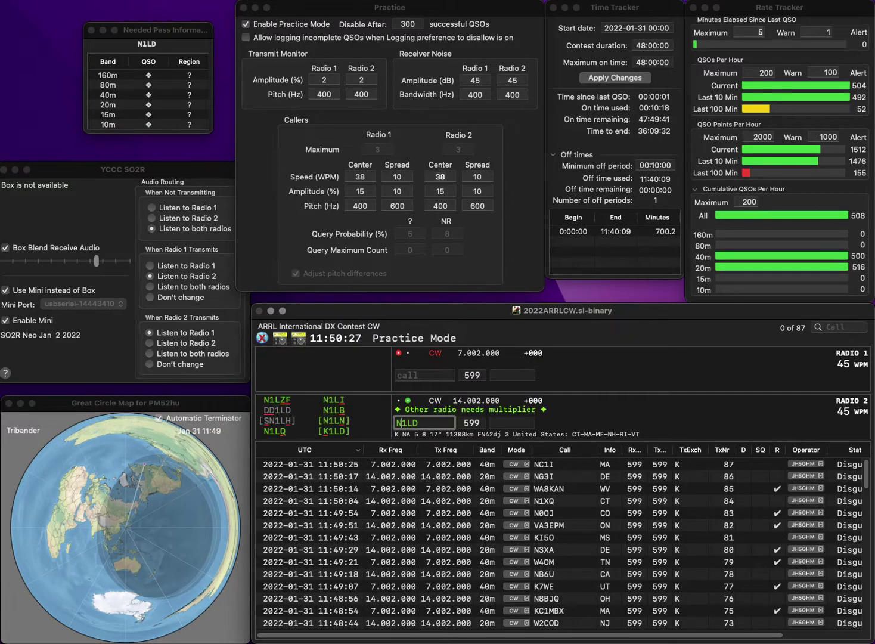
{"action": "key", "text": "Right"}
{"action": "key", "text": "Right"}
{"action": "key", "text": "Right"}
{"action": "key", "text": "BackSpace"}
{"action": "type", "text": "N"}
{"action": "key", "text": "Return"}
Step: Answer the Radio 1 caller as K0SF and send the exchange
{"action": "type", "text": "K"}
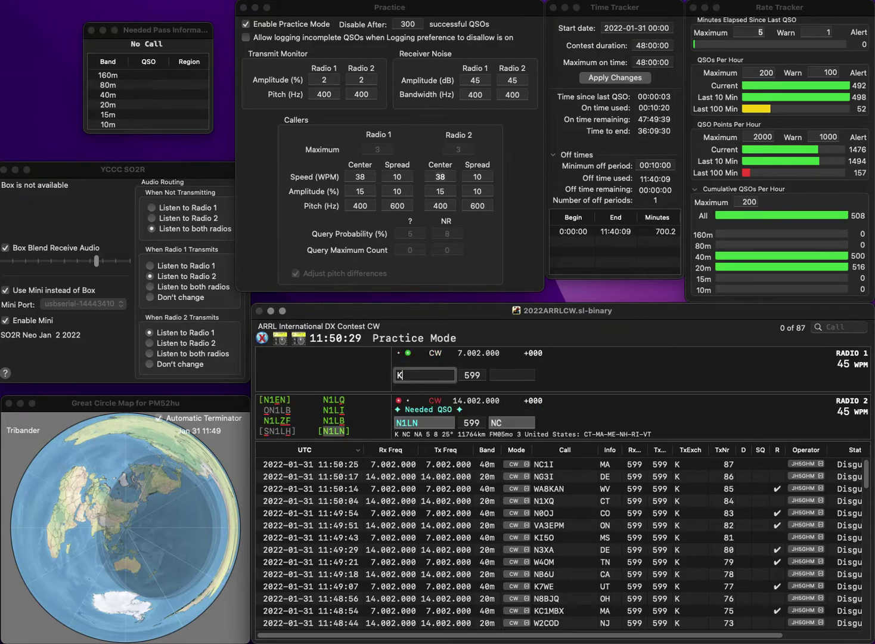
{"action": "type", "text": "0SF"}
{"action": "key", "text": "Return"}
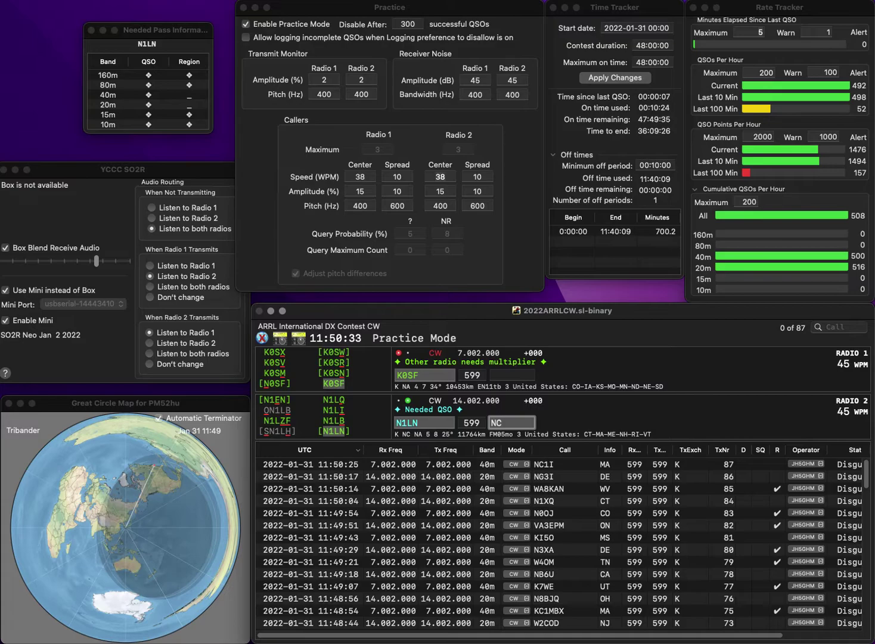
Step: Log N1LN with exchange NC on Radio 2 and K0SF with CO on Radio 1, and answer the Radio 2 caller as WU9B
{"action": "key", "text": "Return"}
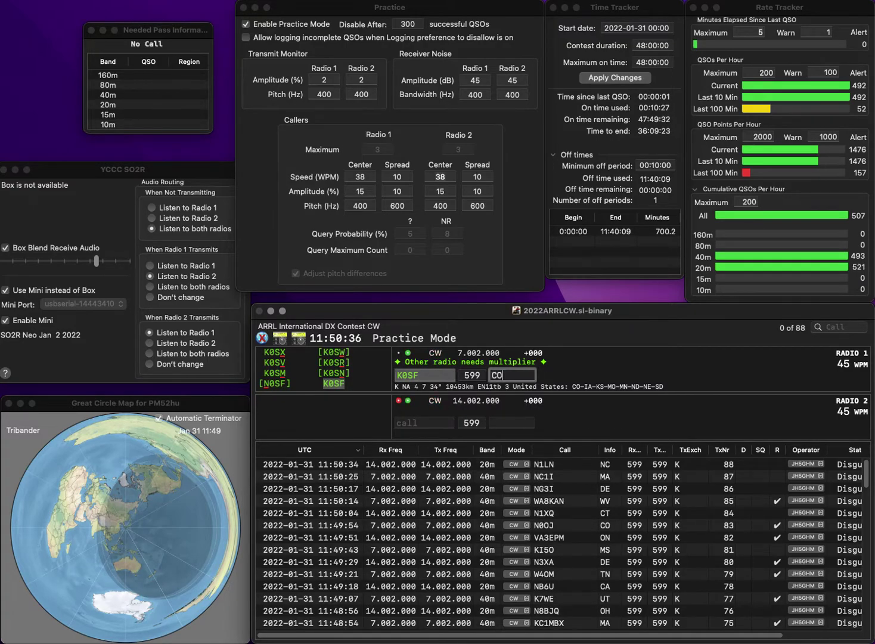
{"action": "key", "text": "Return"}
{"action": "type", "text": "WU9B"}
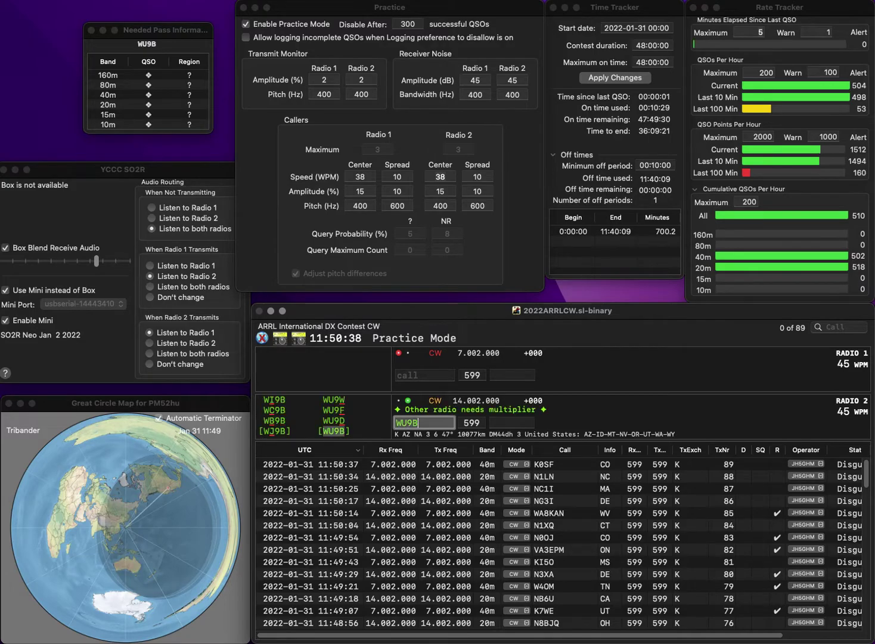
{"action": "key", "text": "Return"}
{"action": "type", "text": "VE3C"}
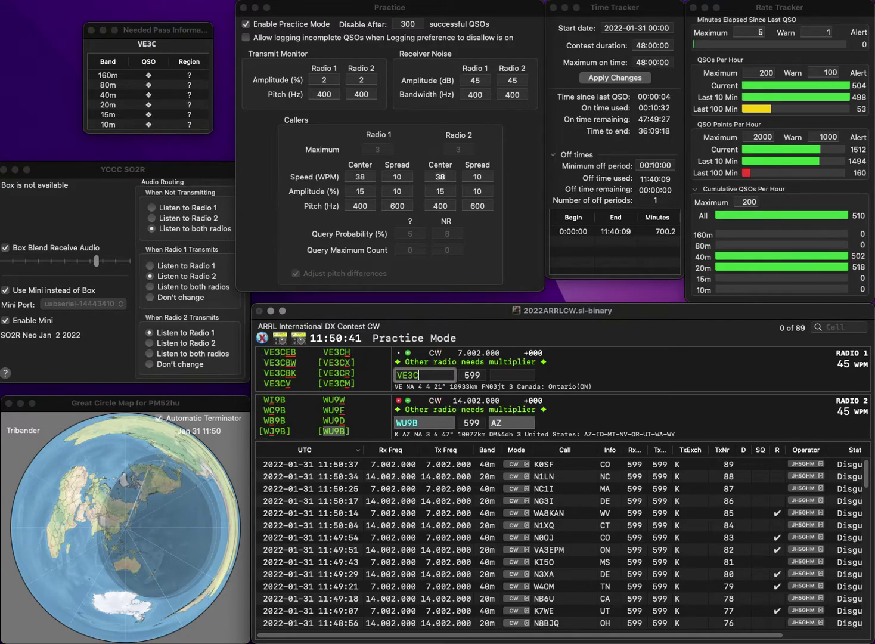
{"action": "key", "text": "BackSpace"}
{"action": "type", "text": "KS"}
{"action": "key", "text": "Return"}
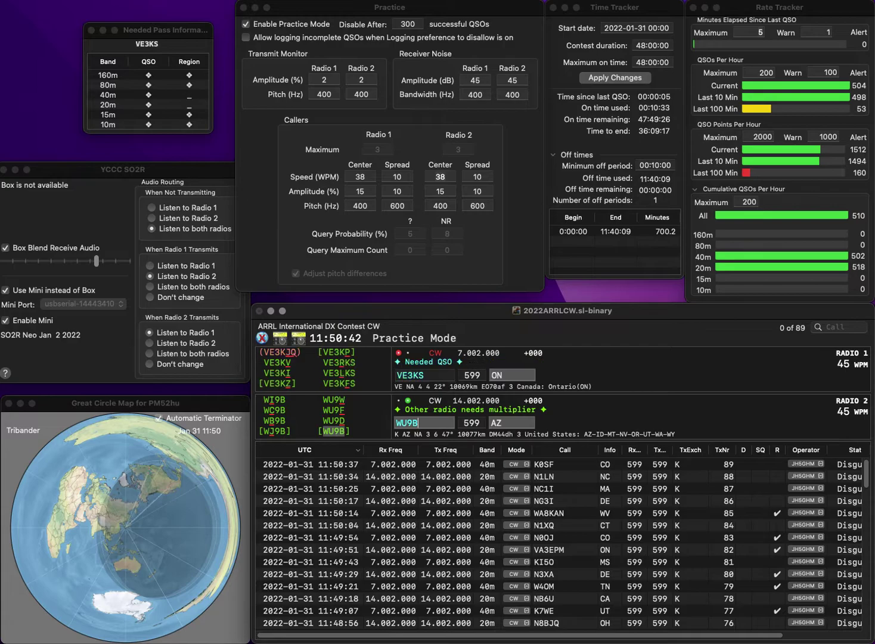
{"action": "key", "text": "Tab"}
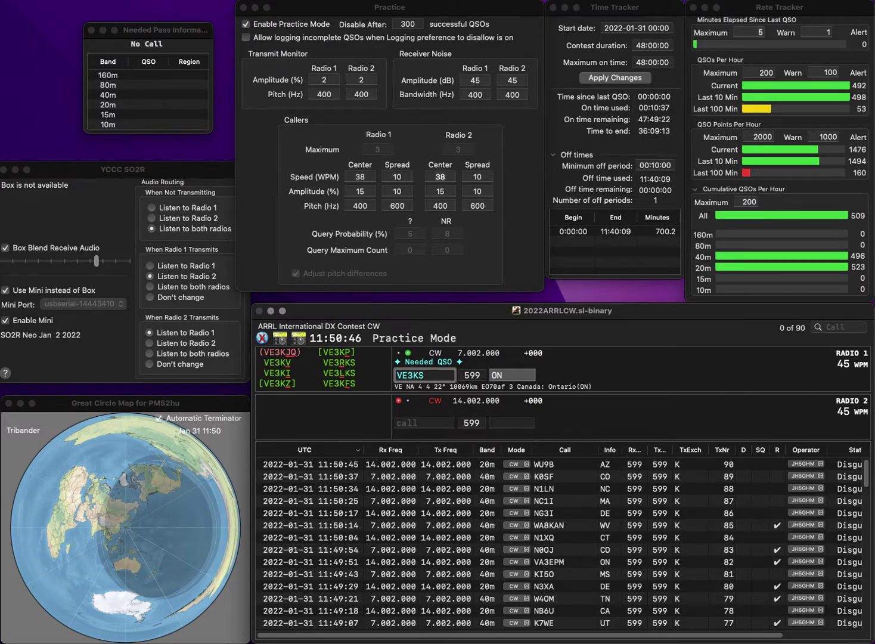
Step: Correct the Radio 1 call sign to VE2KH and send the exchange again
{"action": "key", "text": "BackSpace"}
{"action": "type", "text": "2"}
{"action": "key", "text": "Right"}
{"action": "key", "text": "Right"}
{"action": "key", "text": "BackSpace"}
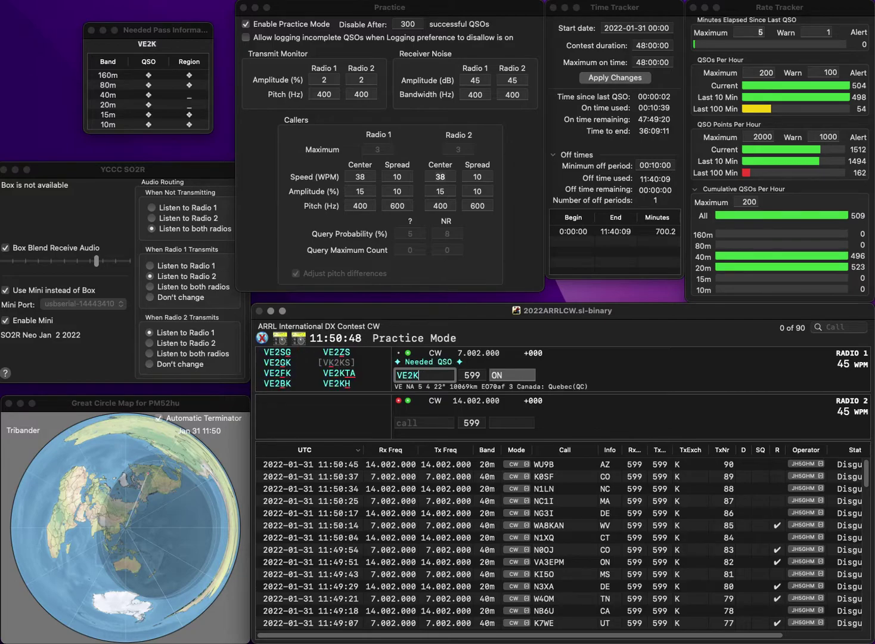
{"action": "type", "text": "H"}
{"action": "key", "text": "Return"}
Step: Answer the Radio 2 caller as K0FD, and log VE2KH on Radio 1 with exchange QC and K0FD with MO
{"action": "type", "text": "K"}
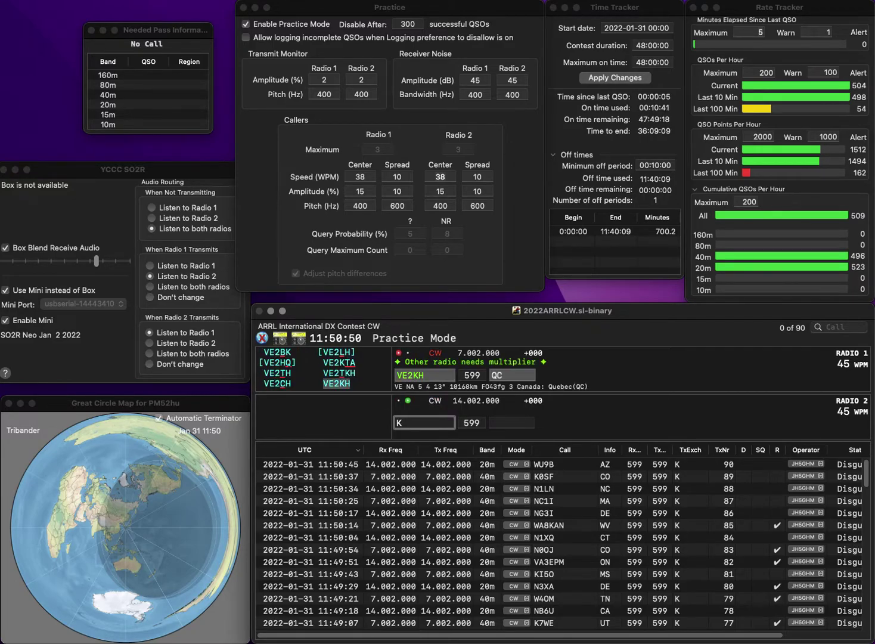
{"action": "type", "text": "0FD"}
{"action": "key", "text": "Return"}
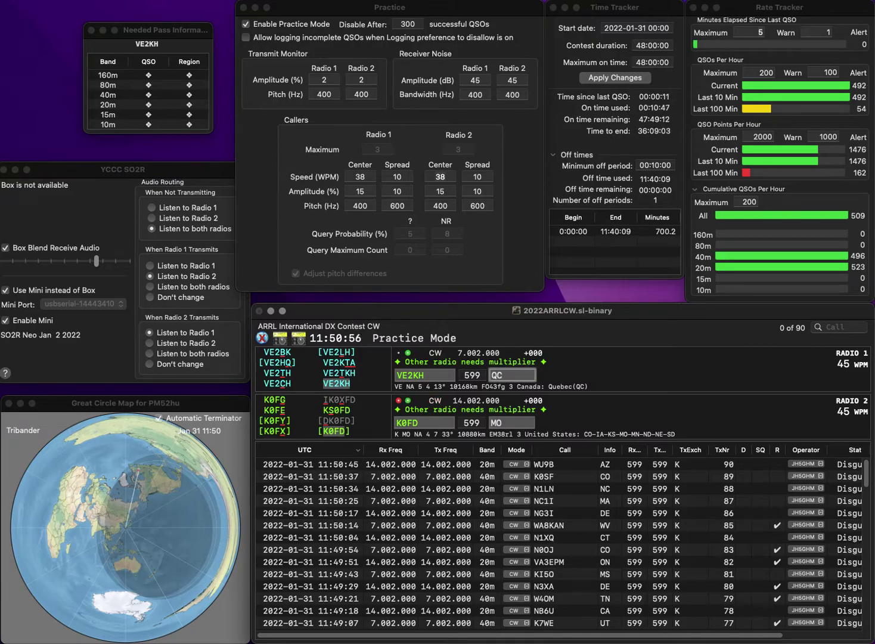
{"action": "key", "text": "Return"}
{"action": "key", "text": "Return"}
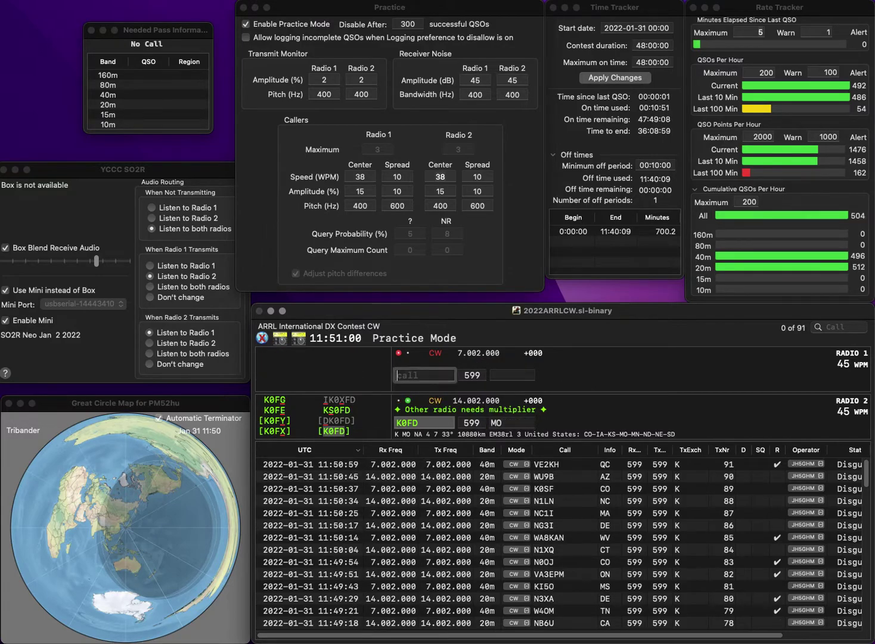
Step: Answer the callers as K2CUB on Radio 1 and NA6D on Radio 2
{"action": "type", "text": "K2CUB"}
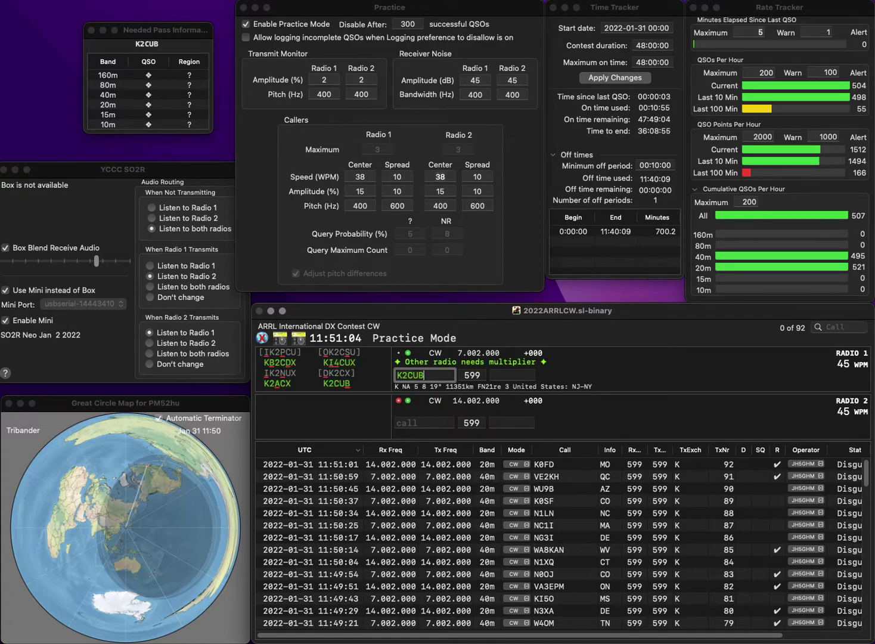
{"action": "key", "text": "Return"}
{"action": "type", "text": "NA6D"}
{"action": "key", "text": "Return"}
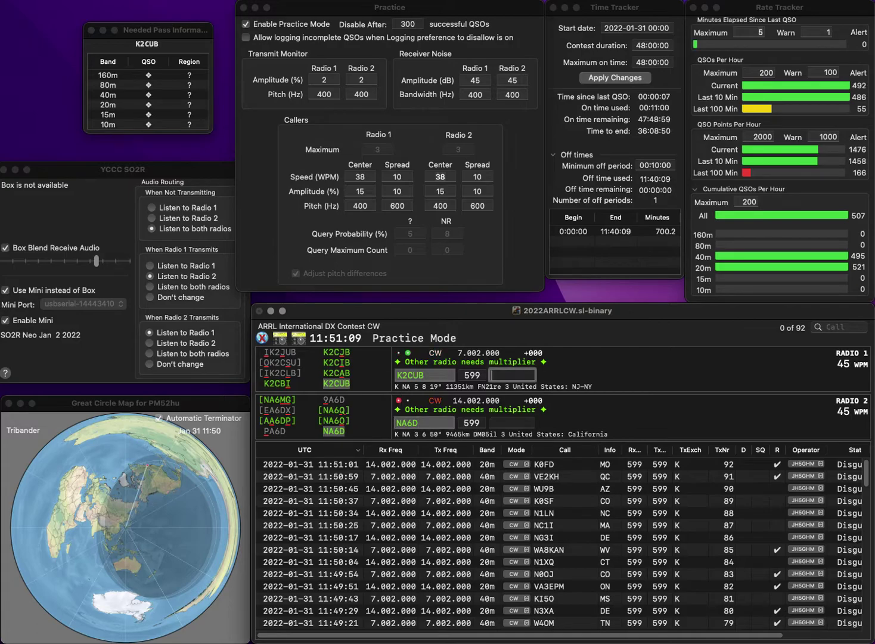
{"action": "type", "text": "NJ"}
{"action": "key", "text": "Return"}
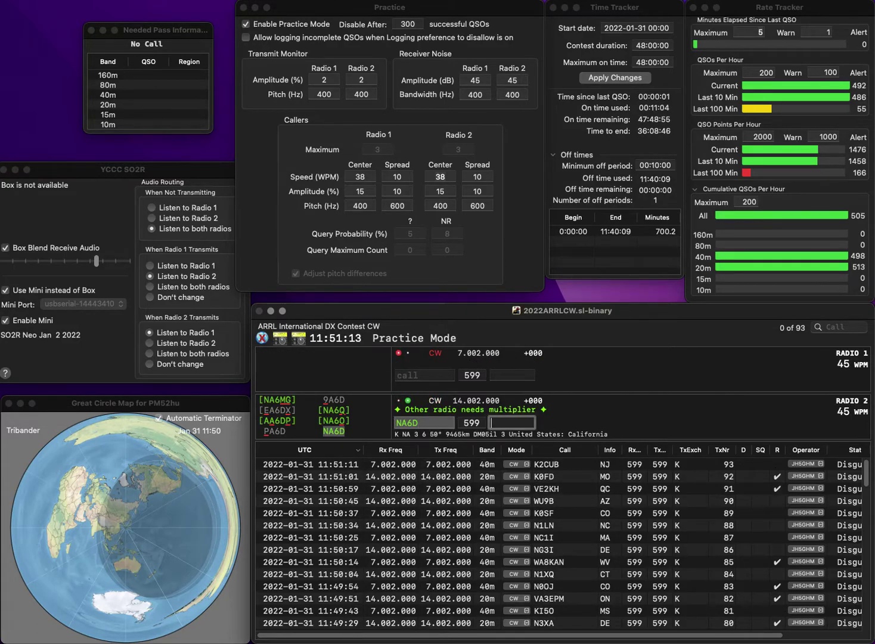
{"action": "type", "text": "KA"}
{"action": "key", "text": "Return"}
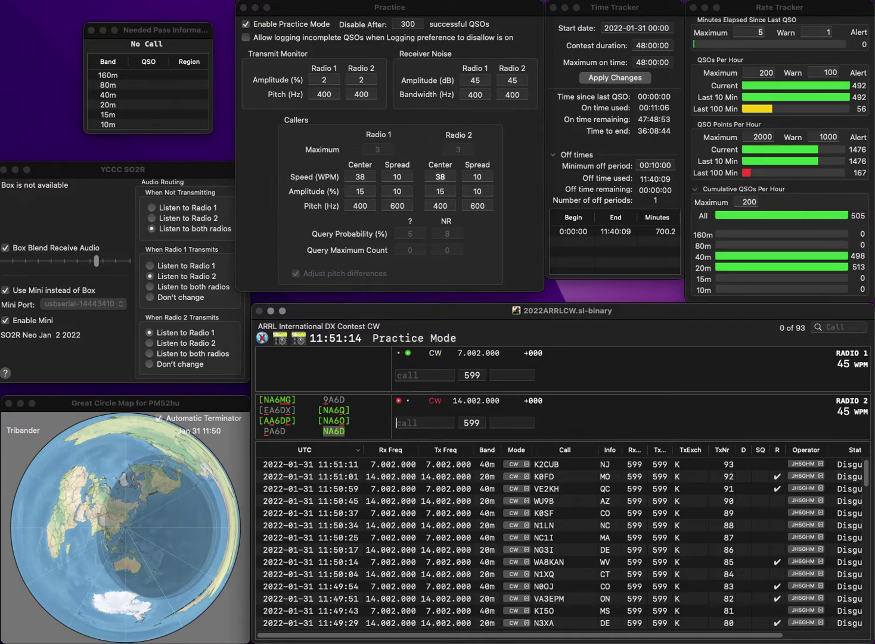
{"action": "type", "text": "WA9YI"}
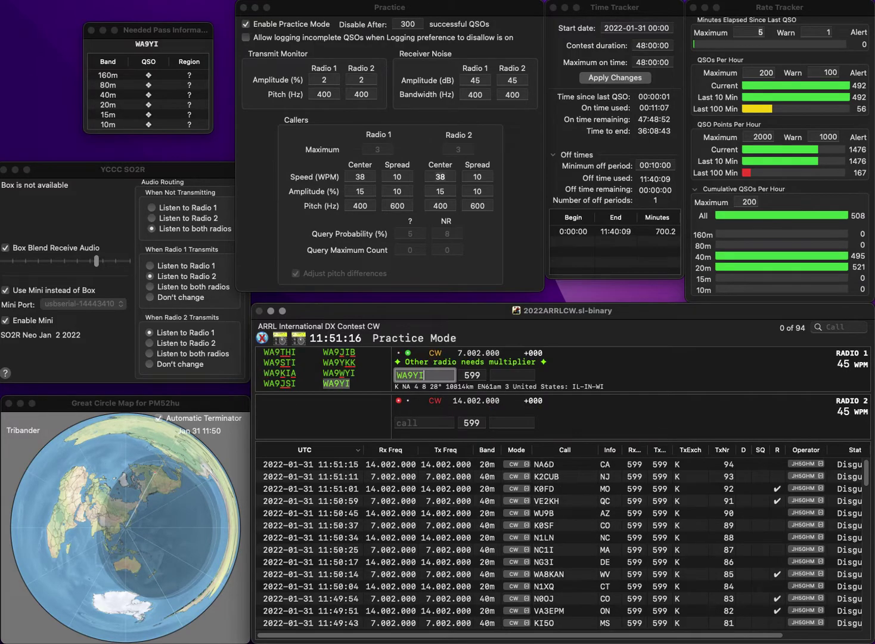
{"action": "key", "text": "Return"}
{"action": "type", "text": "KC"}
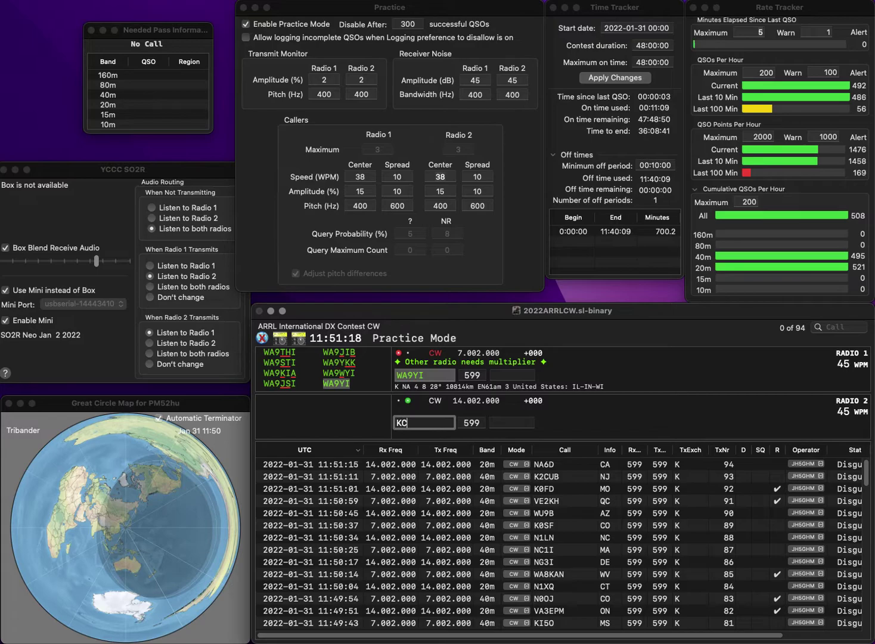
{"action": "type", "text": "8BUD"}
{"action": "key", "text": "Return"}
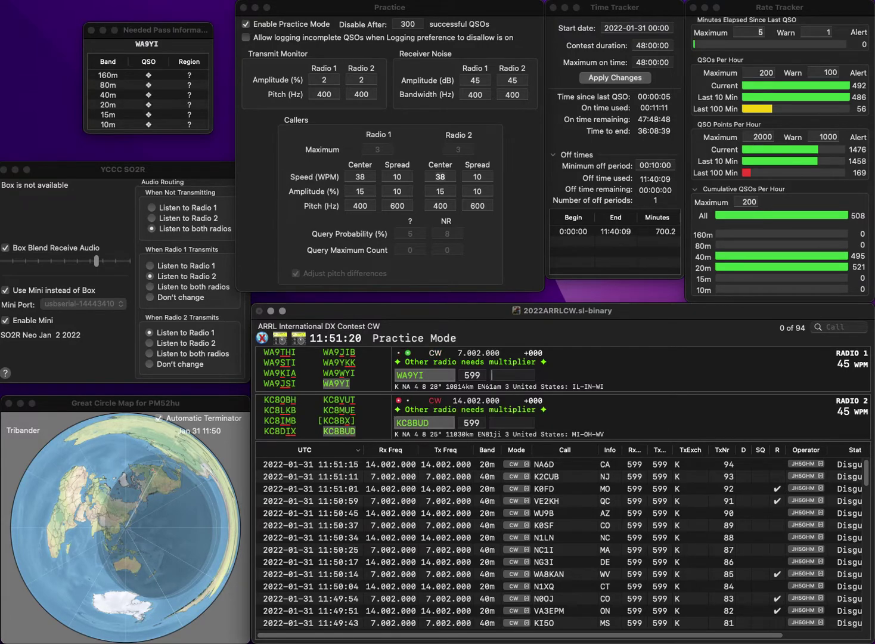
Step: Log WA9YI on Radio 1 with exchange IN and KC8BUD on Radio 2 with exchange WV
{"action": "type", "text": "IN"}
{"action": "key", "text": "Return"}
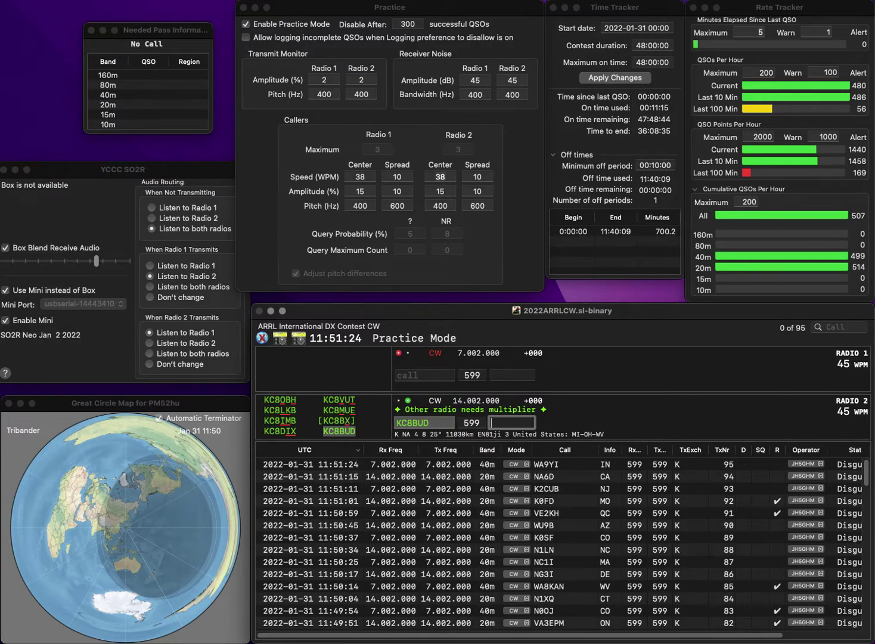
{"action": "type", "text": "WV"}
{"action": "key", "text": "Return"}
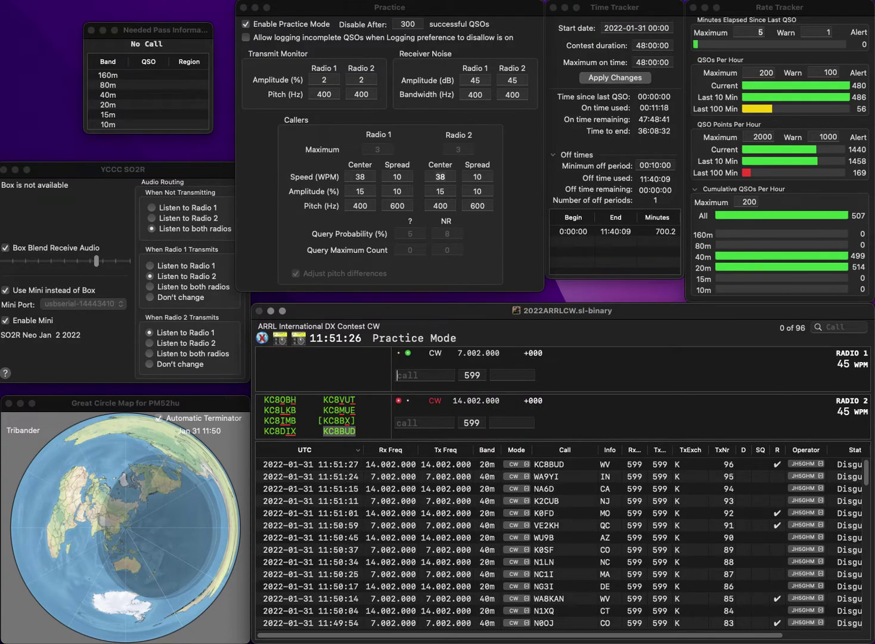
Step: Answer the Radio 1 caller with the partial call 8WD and the Radio 2 caller as K0NXV
{"action": "type", "text": "8WD"}
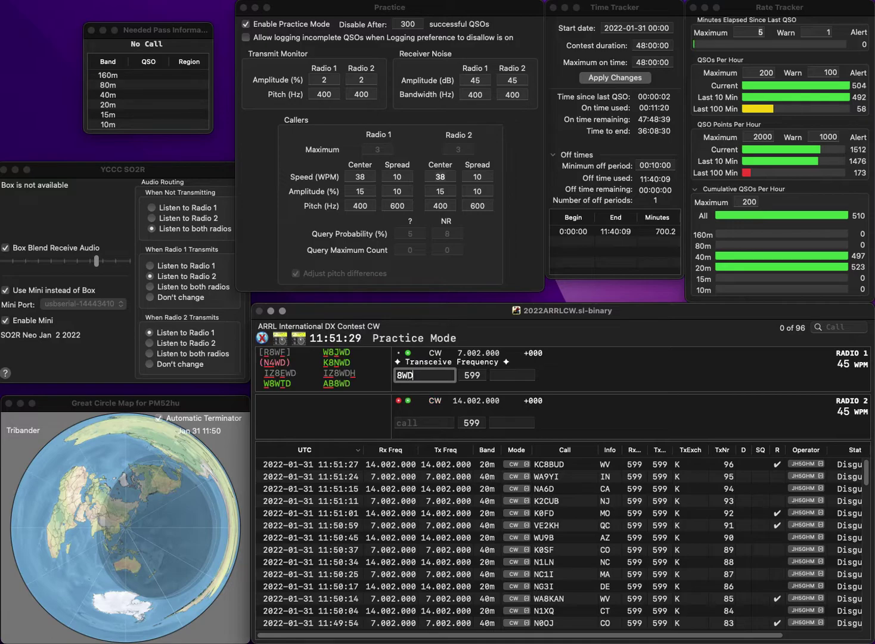
{"action": "key", "text": "Return"}
{"action": "type", "text": "K0"}
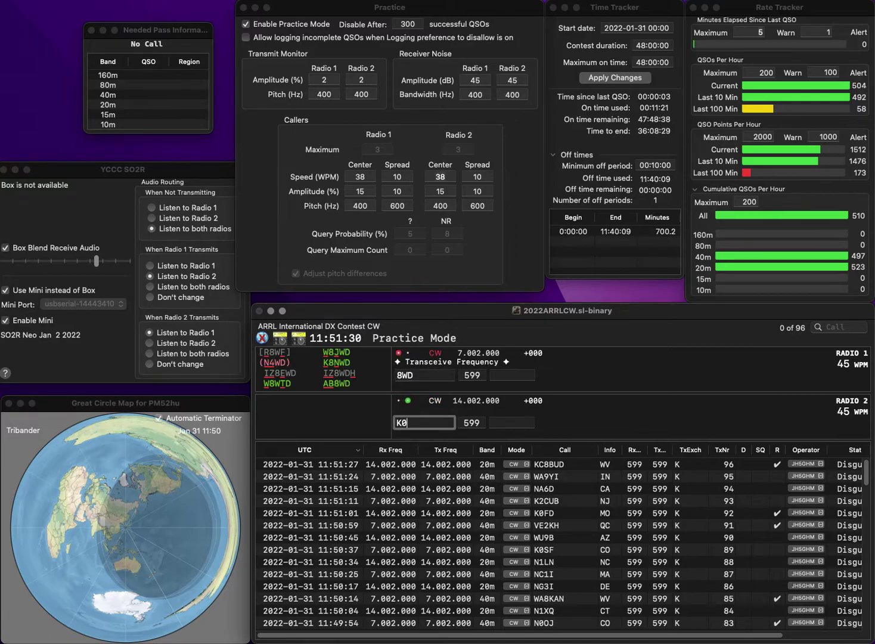
{"action": "type", "text": "NXV"}
{"action": "key", "text": "Return"}
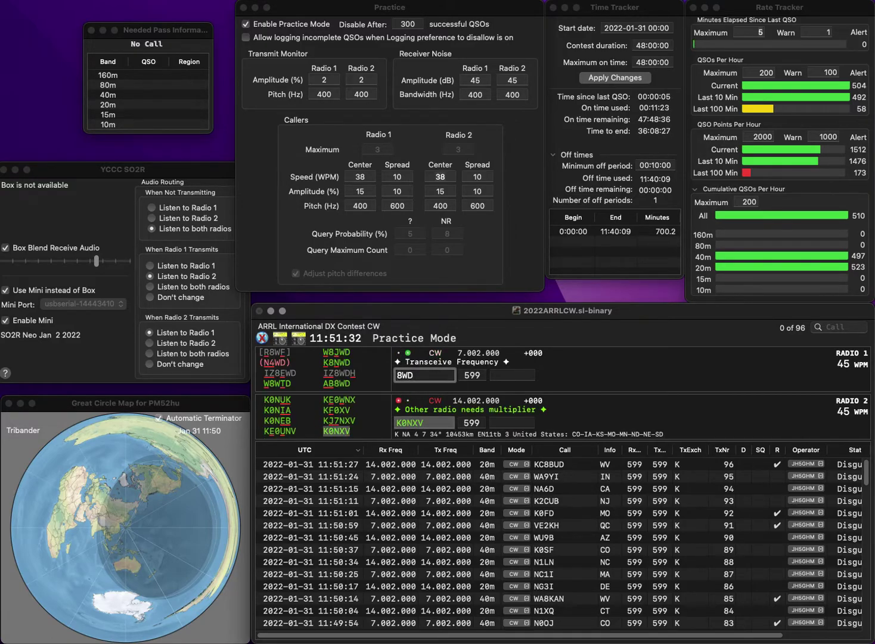
Step: Complete the partial Radio 1 call sign as AB8WD and send the exchange
{"action": "type", "text": "AD"}
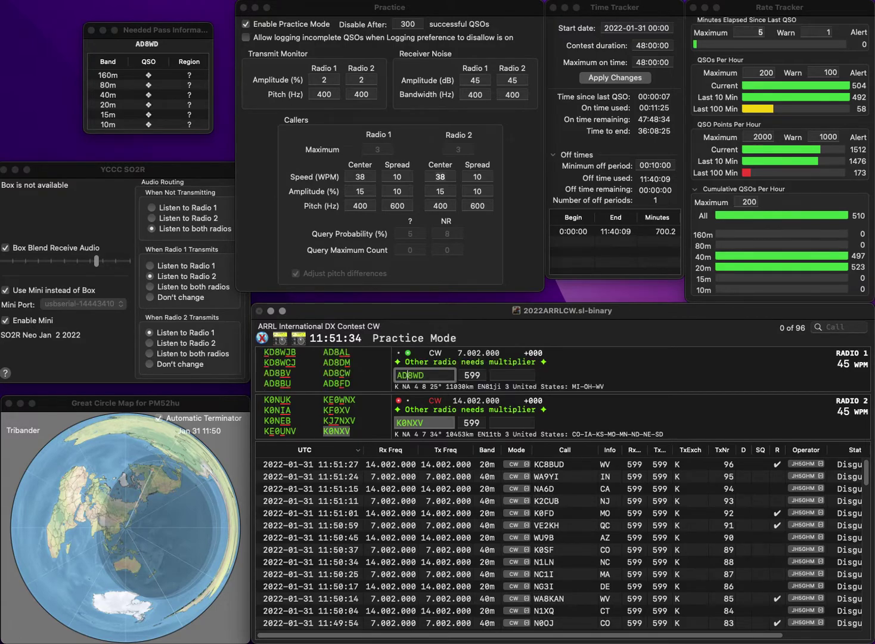
{"action": "key", "text": "BackSpace"}
{"action": "type", "text": "B"}
{"action": "key", "text": "Return"}
{"action": "type", "text": "MO"}
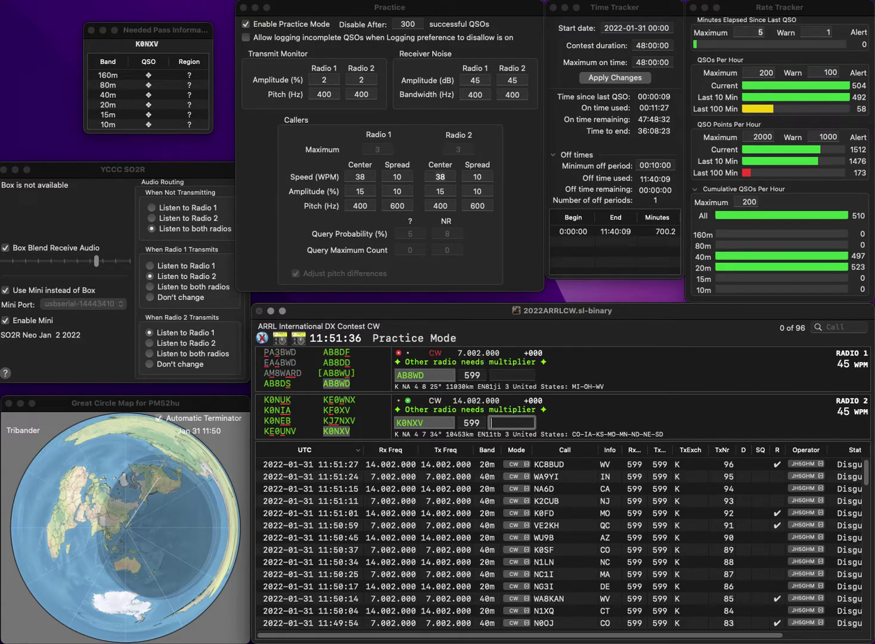
{"action": "key", "text": "Return"}
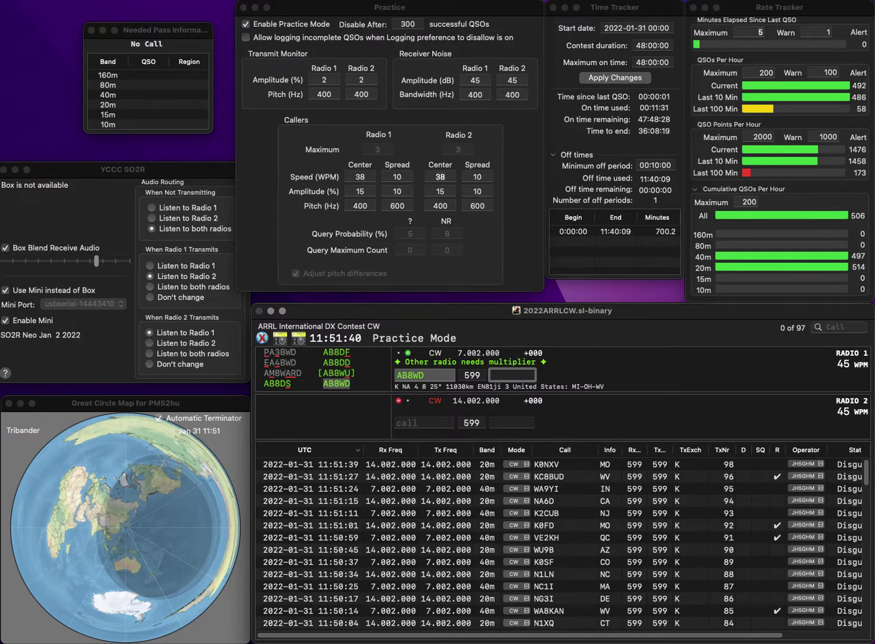
{"action": "type", "text": "WV"}
{"action": "key", "text": "Return"}
{"action": "type", "text": "KI7HK"}
{"action": "key", "text": "Return"}
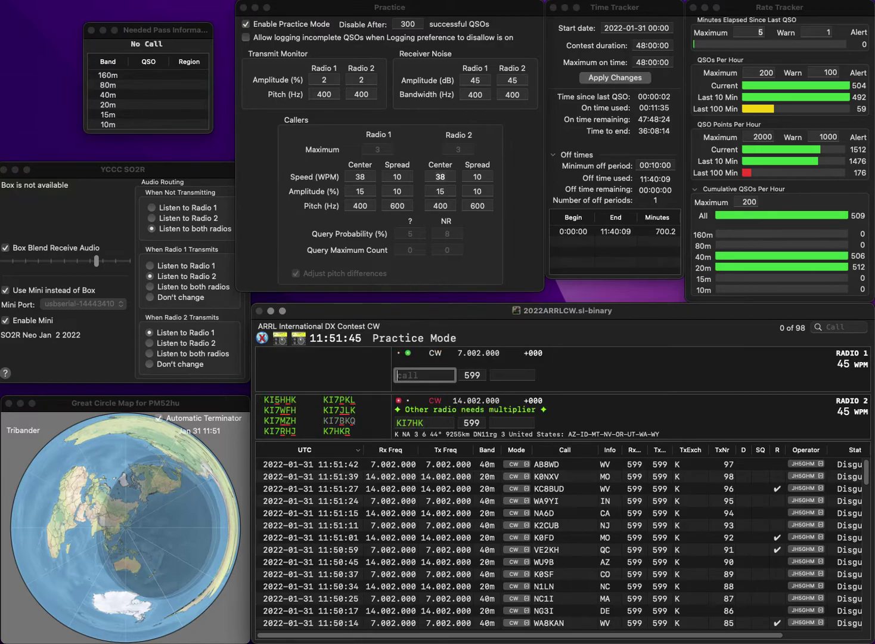
{"action": "type", "text": "VE3GJP"}
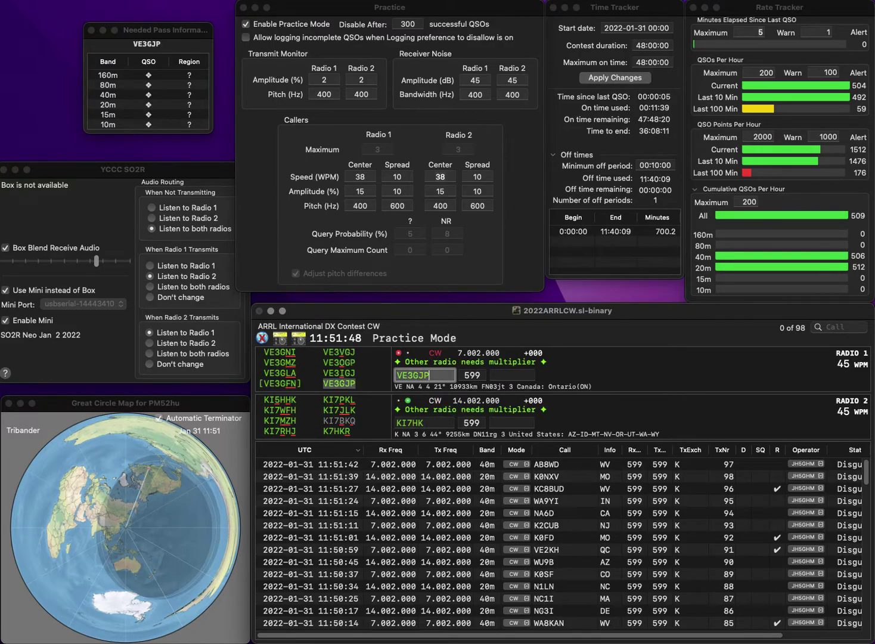
{"action": "key", "text": "Return"}
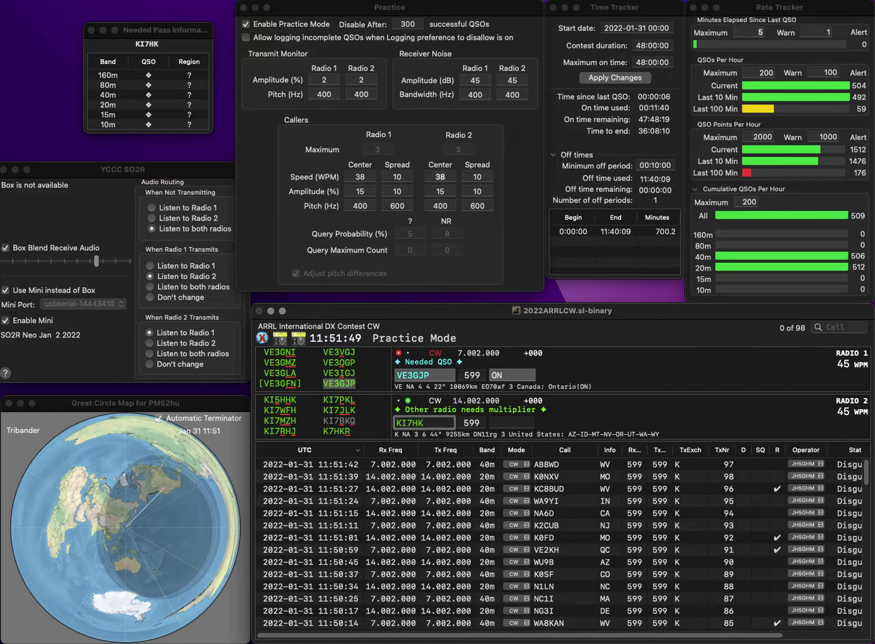
{"action": "type", "text": "KL7S"}
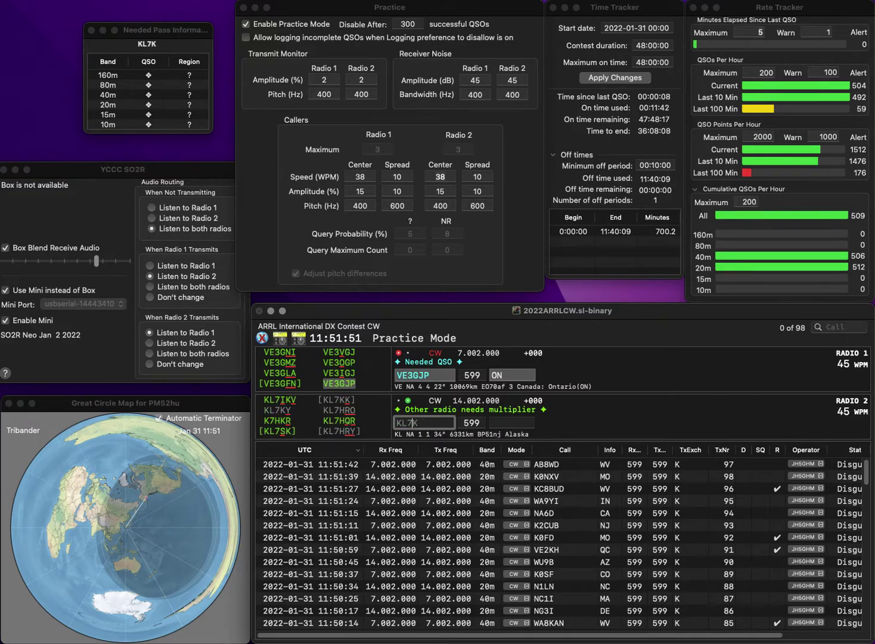
{"action": "key", "text": "Return"}
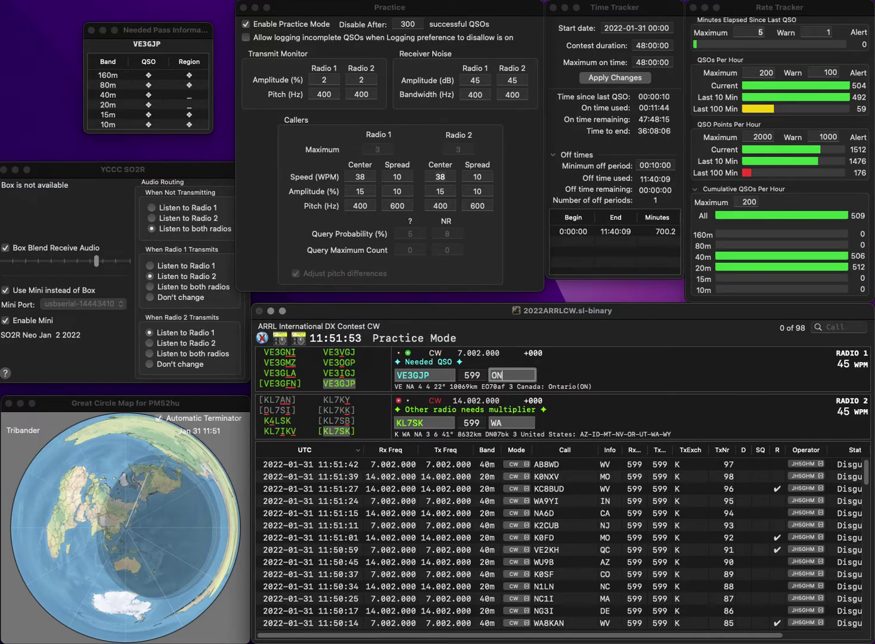
{"action": "key", "text": "Return"}
{"action": "key", "text": "Tab"}
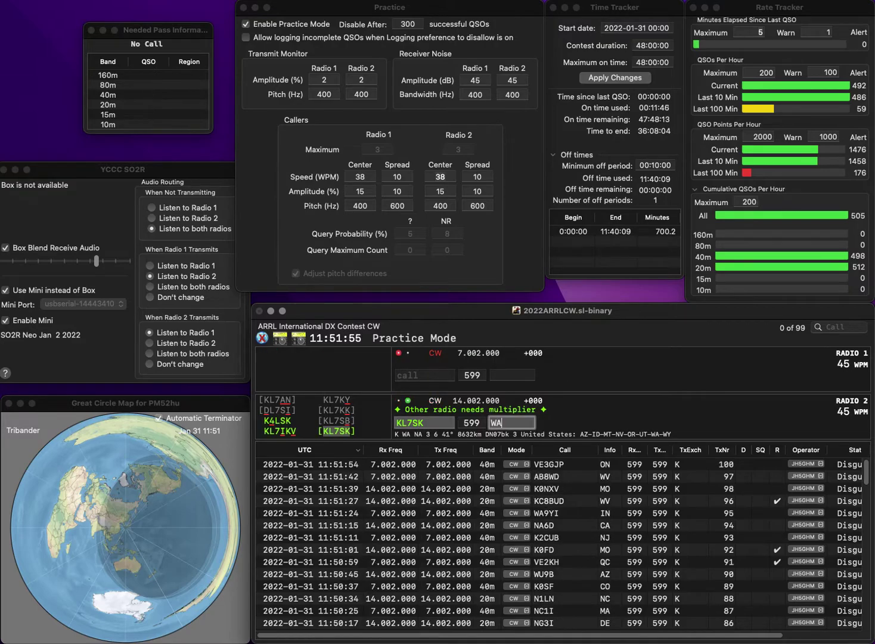
{"action": "key", "text": "Return"}
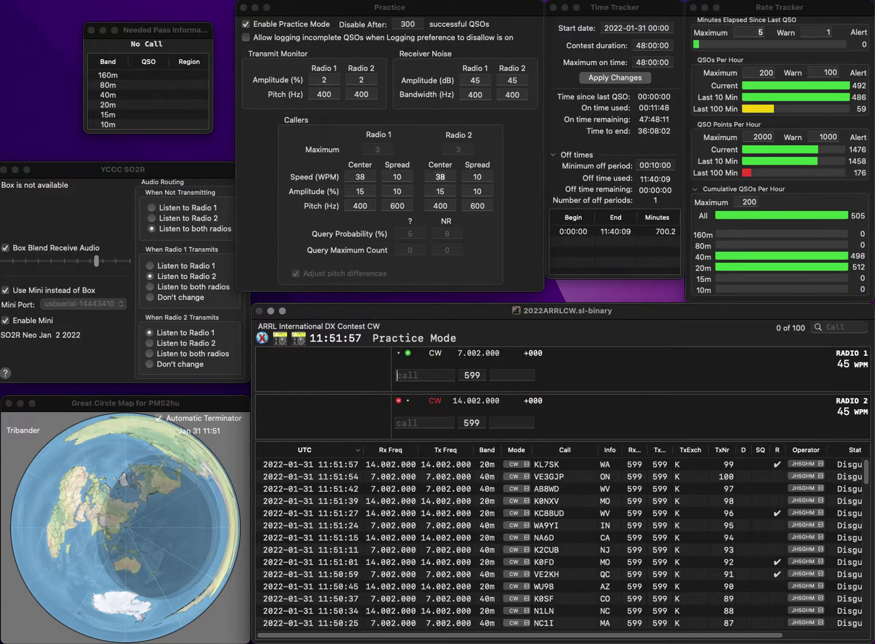
{"action": "type", "text": "K7UAZ"}
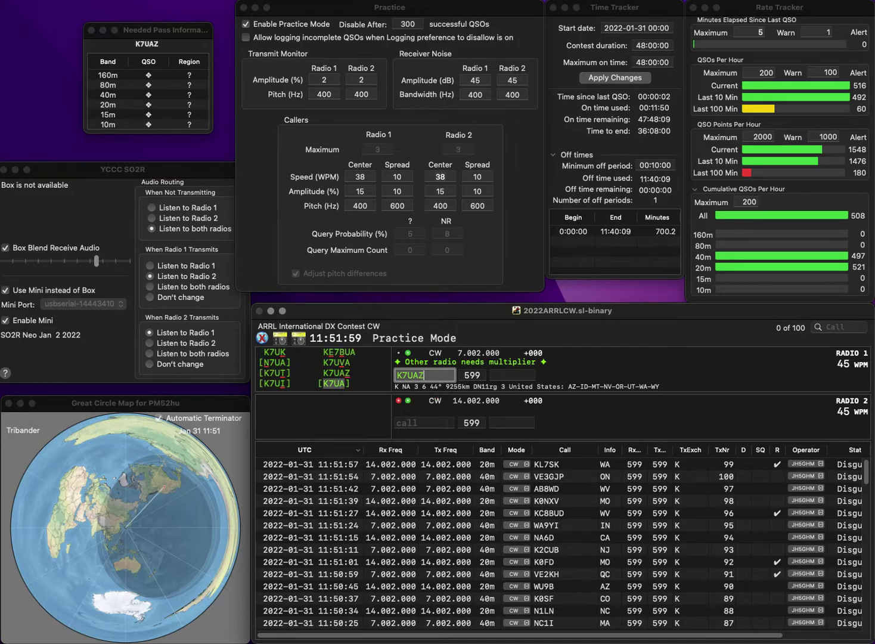
{"action": "key", "text": "Return"}
{"action": "type", "text": "K8"}
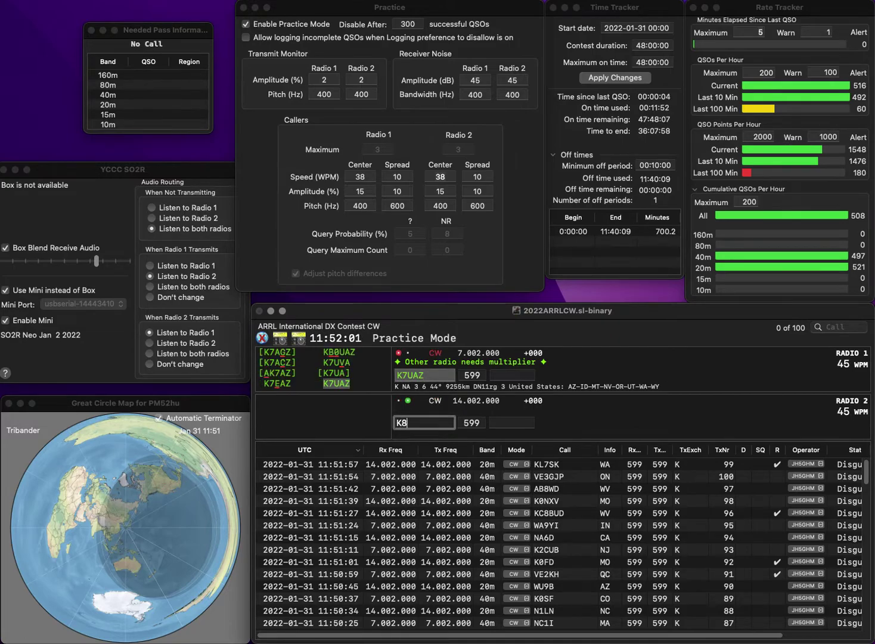
{"action": "type", "text": "KWT"}
{"action": "key", "text": "Return"}
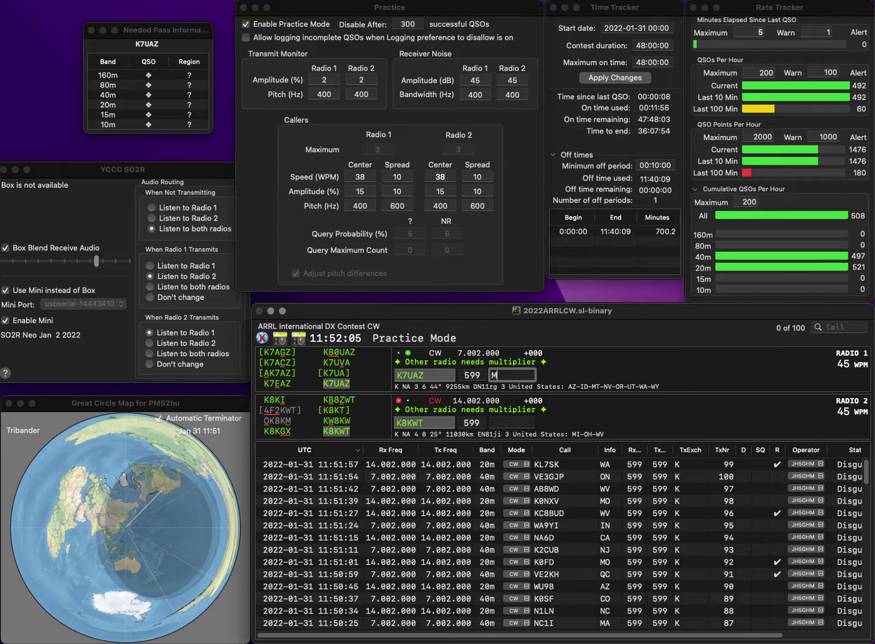
{"action": "key", "text": "Return"}
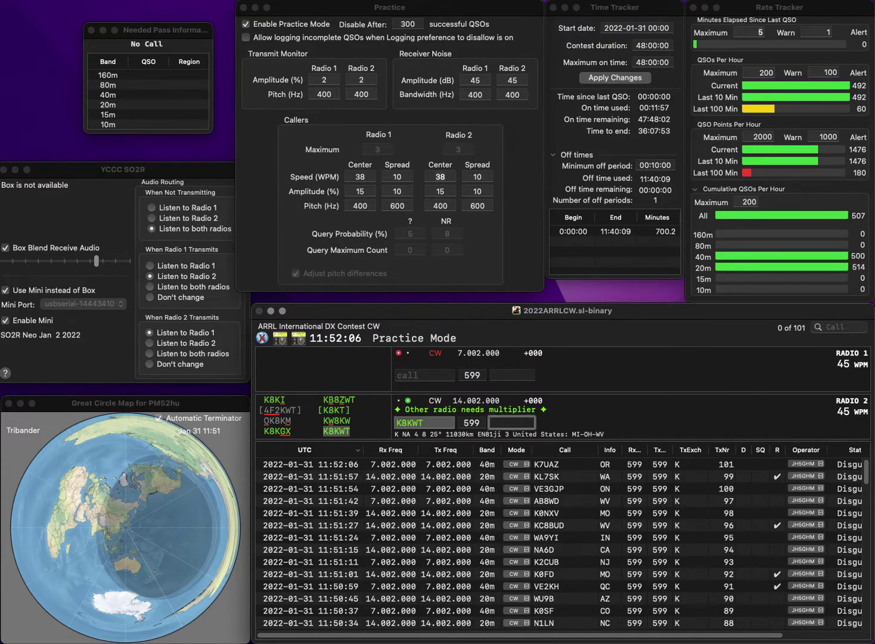
Step: Log K8KWT on Radio 2 with exchange WV, and answer the Radio 1 caller as W5KBW
{"action": "type", "text": "WV"}
{"action": "key", "text": "Return"}
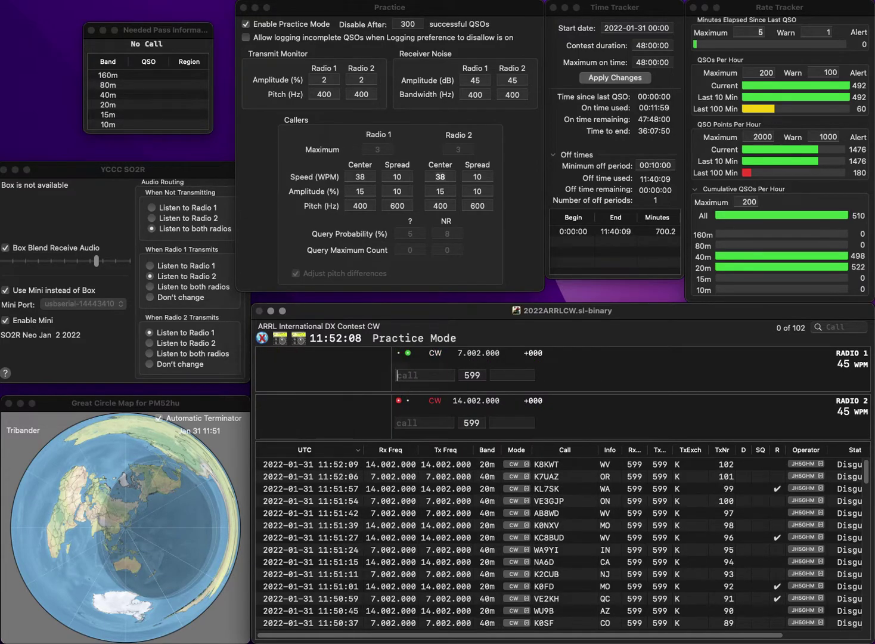
{"action": "type", "text": "W5KBW"}
{"action": "key", "text": "Return"}
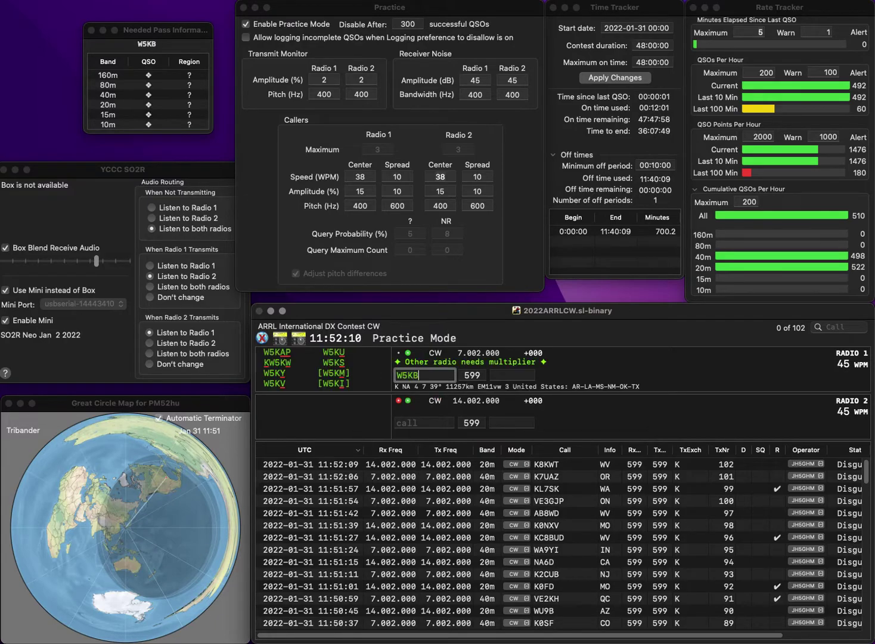
{"action": "type", "text": "9I"}
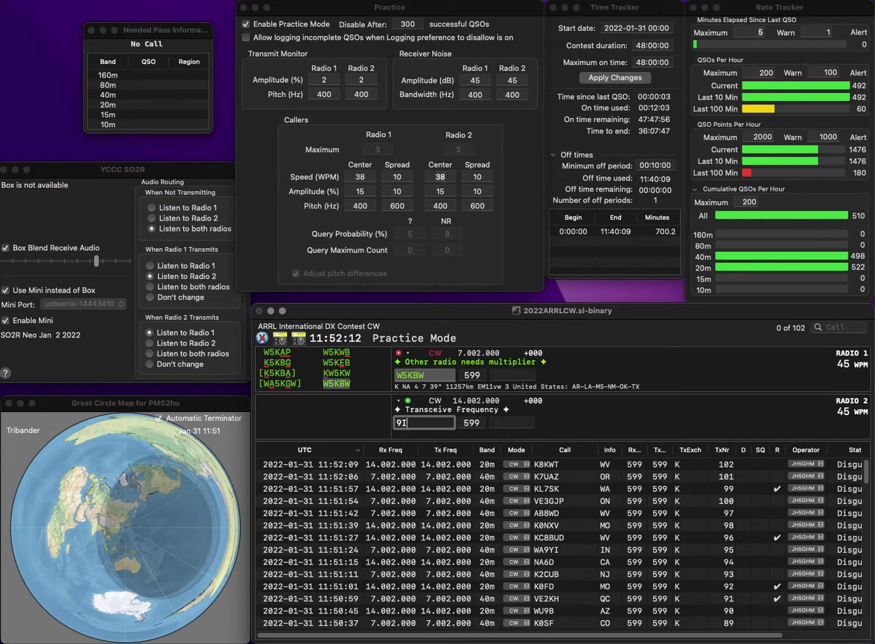
{"action": "type", "text": "N"}
{"action": "key", "text": "BackSpace"}
{"action": "type", "text": "AGC"}
{"action": "key", "text": "Return"}
{"action": "type", "text": "NM"}
{"action": "key", "text": "Return"}
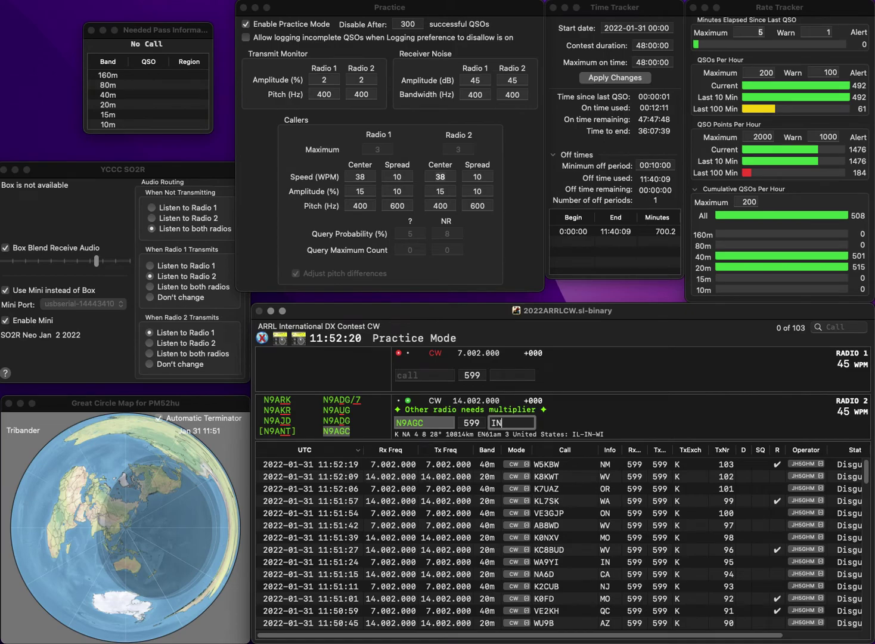
{"action": "key", "text": "Return"}
{"action": "type", "text": "NG7V"}
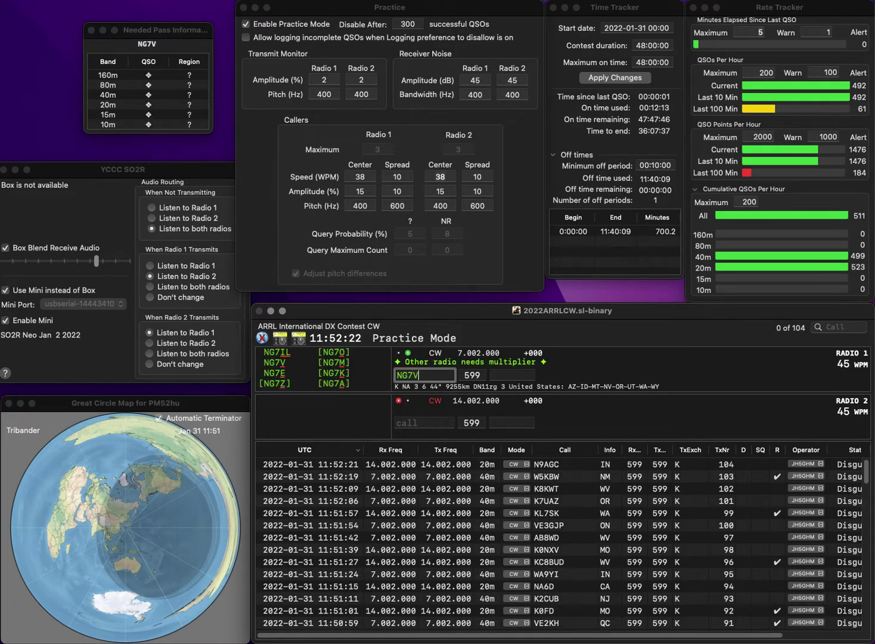
{"action": "key", "text": "Return"}
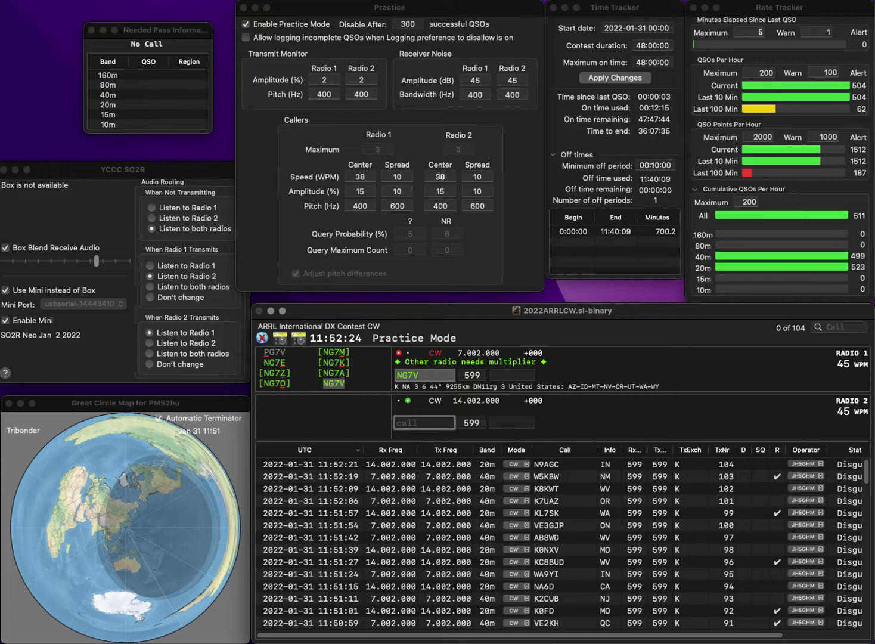
{"action": "type", "text": "4CWA"}
{"action": "key", "text": "Home"}
{"action": "type", "text": "W"}
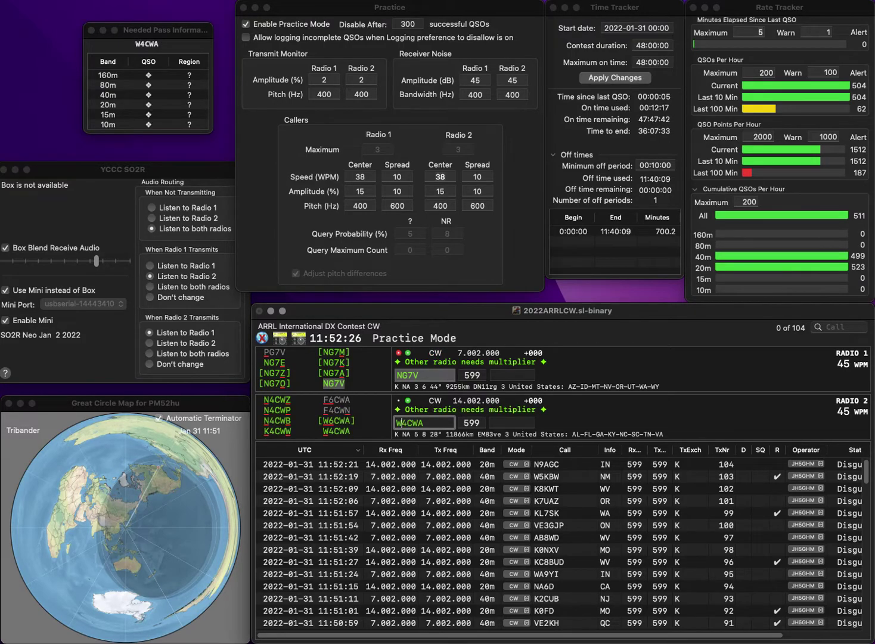
{"action": "key", "text": "Return"}
{"action": "key", "text": "space"}
{"action": "type", "text": "UT"}
{"action": "key", "text": "Return"}
{"action": "key", "text": "space"}
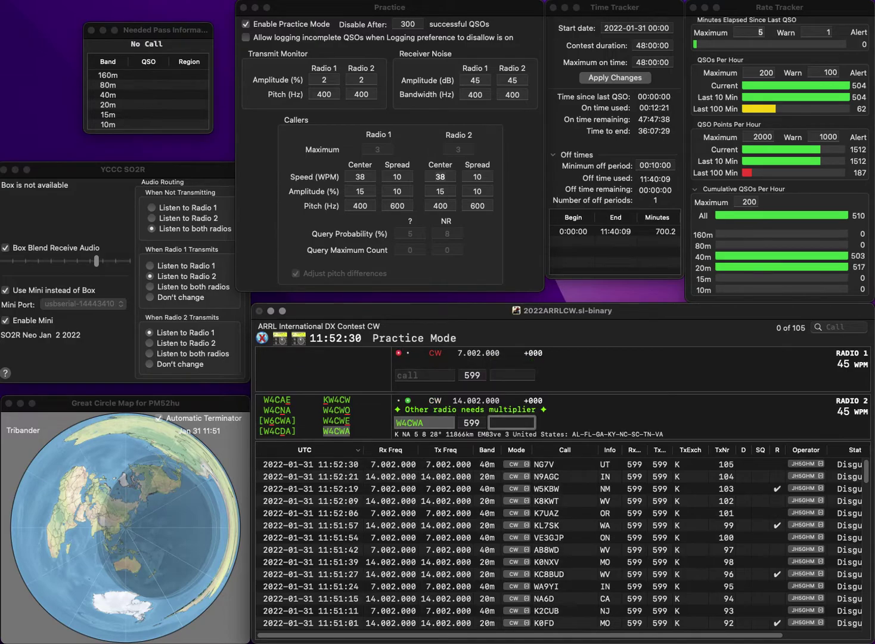
{"action": "type", "text": "TN"}
{"action": "key", "text": "Return"}
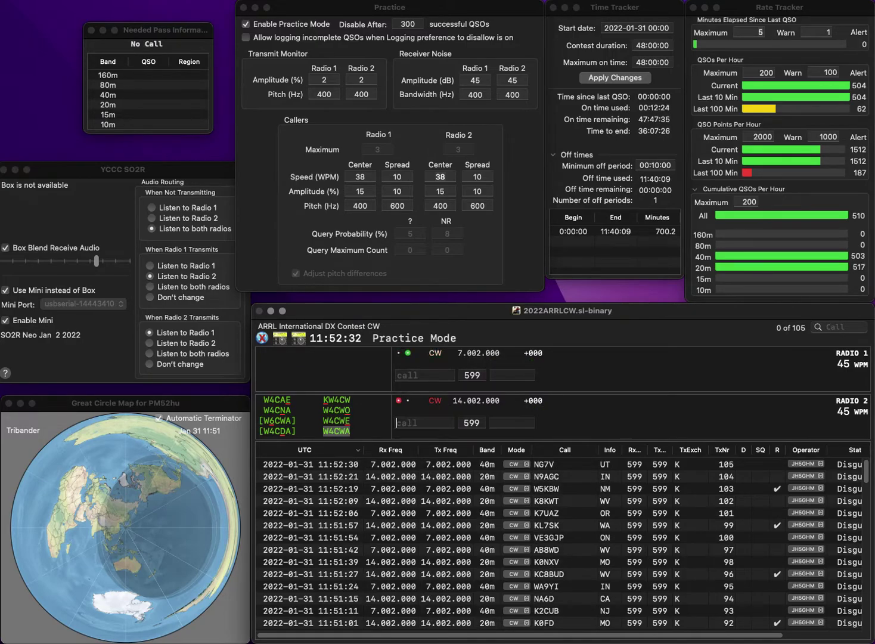
Step: Answer and log K7UAZ on Radio 1 with exchange OR and N2MUN on Radio 2 with exchange NJ
{"action": "type", "text": "K7UAZ"}
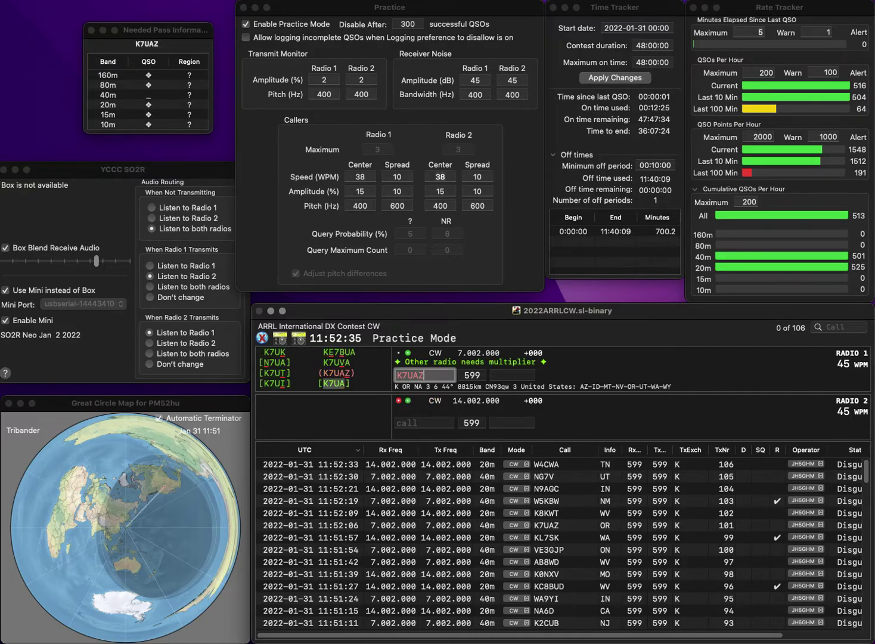
{"action": "key", "text": "Return"}
{"action": "type", "text": "N2MUN"}
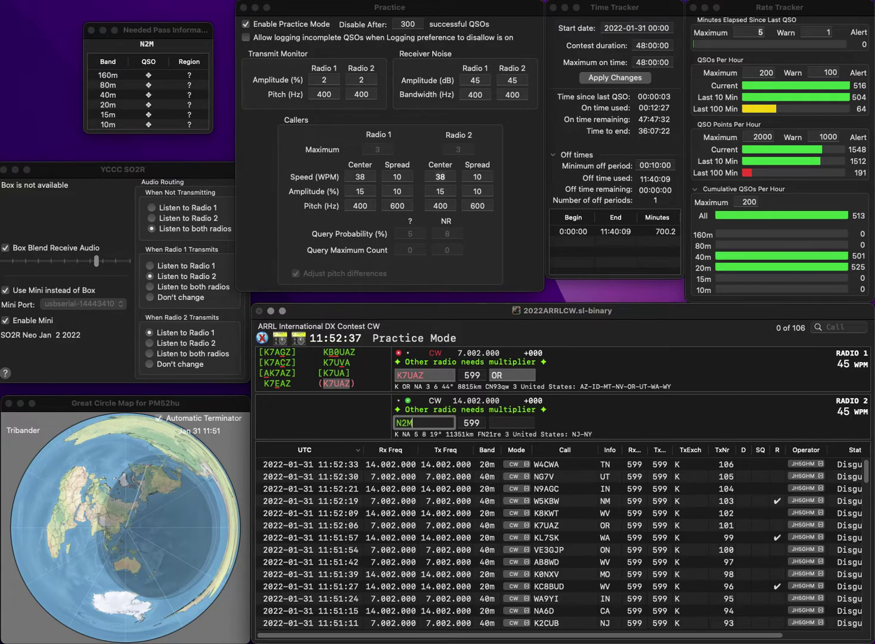
{"action": "key", "text": "Return"}
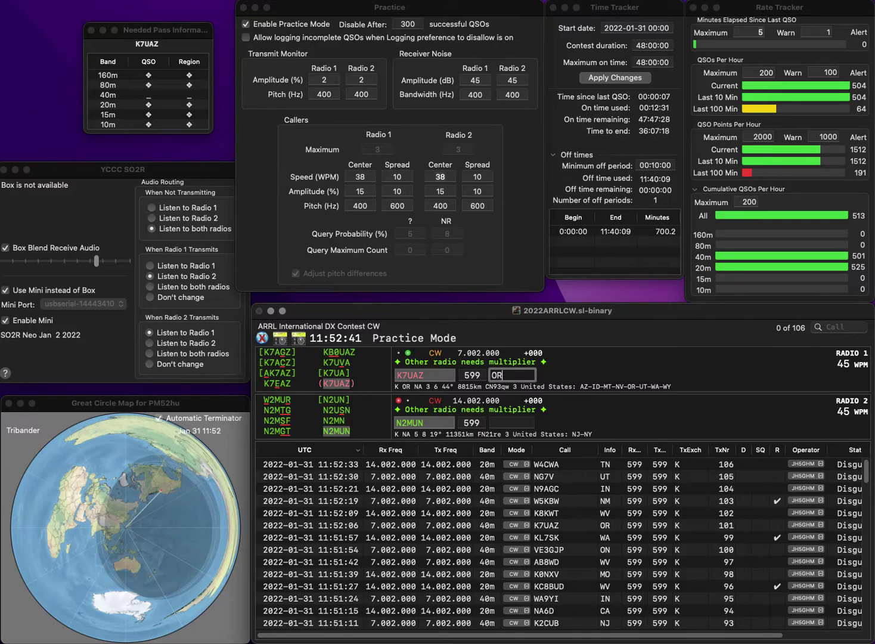
{"action": "key", "text": "Return"}
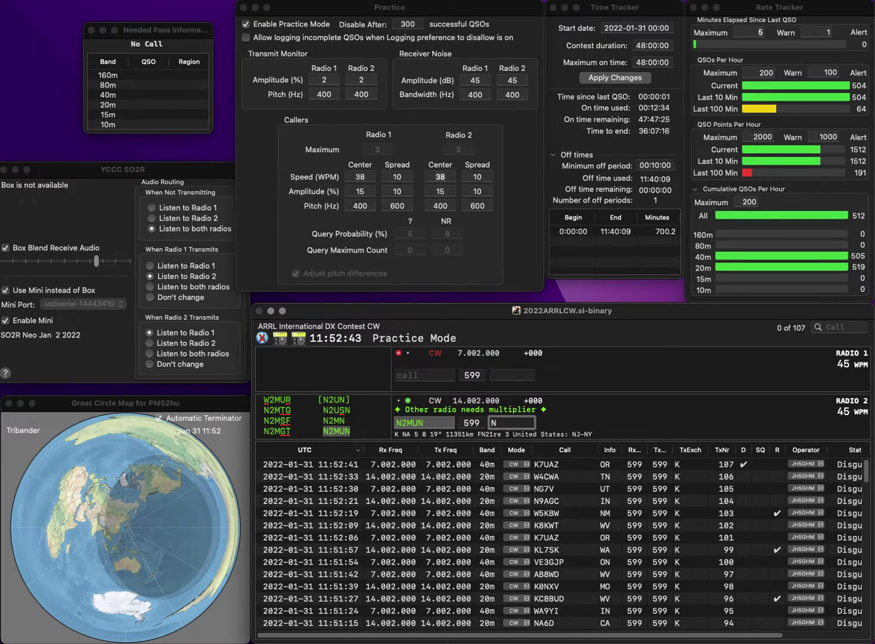
{"action": "key", "text": "Return"}
{"action": "type", "text": "K3AD"}
{"action": "key", "text": "Return"}
{"action": "type", "text": "KB2UKA"}
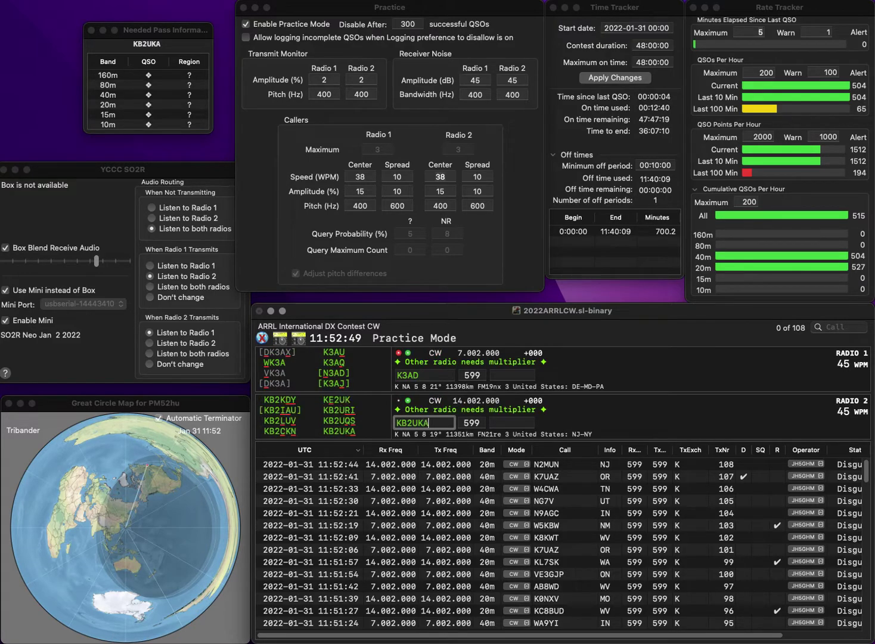
{"action": "key", "text": "Return"}
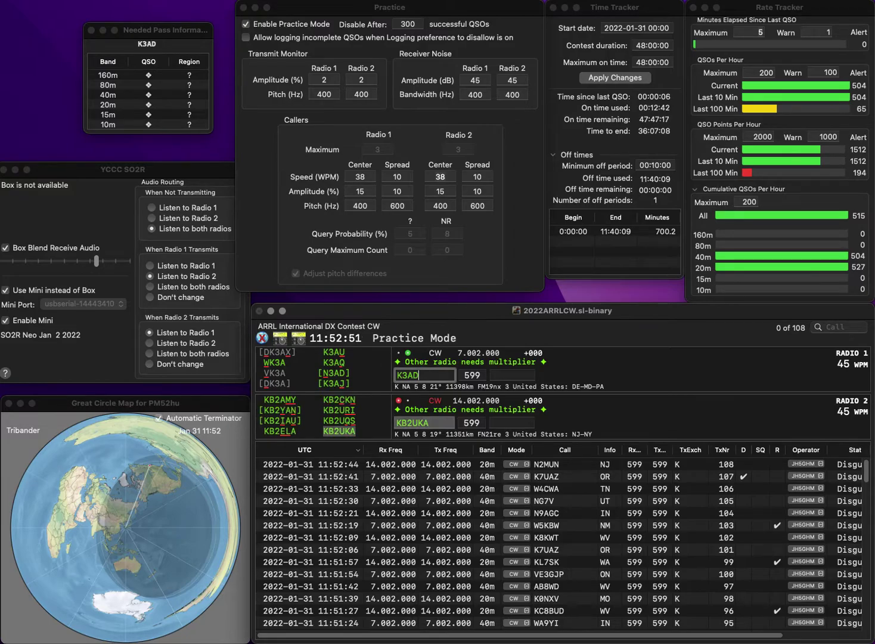
{"action": "key", "text": "Left"}
{"action": "key", "text": "Left"}
{"action": "key", "text": "Left"}
{"action": "key", "text": "BackSpace"}
{"action": "type", "text": "N"}
{"action": "key", "text": "Return"}
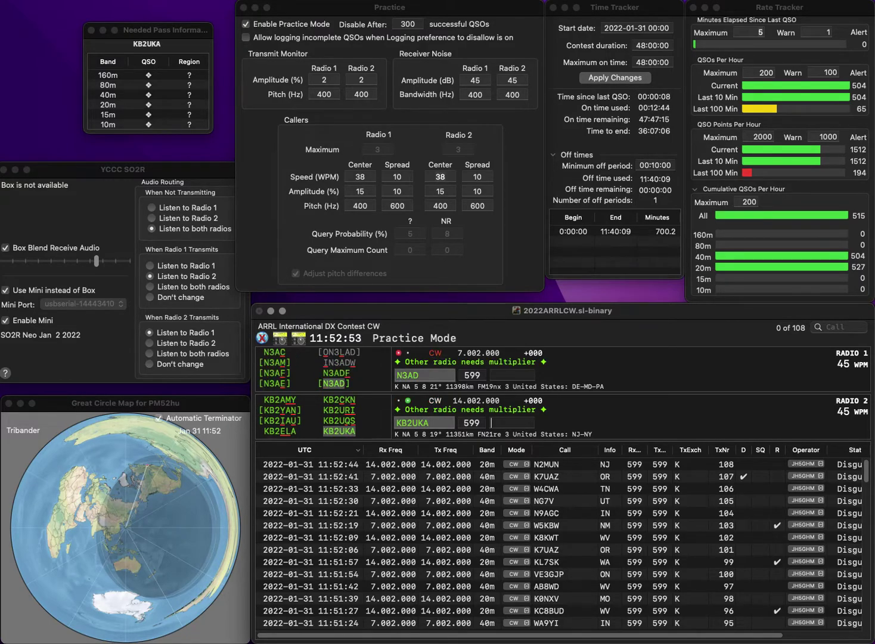
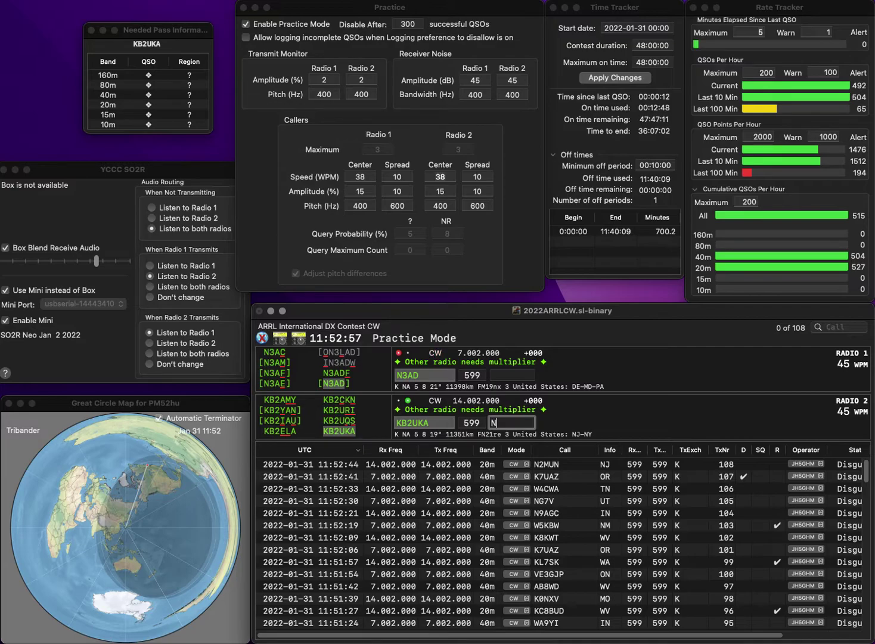
Step: Log KB2UKA on Radio 2 with exchange NJ and N3AD on Radio 1 with exchange DE
{"action": "type", "text": "J"}
{"action": "key", "text": "Return"}
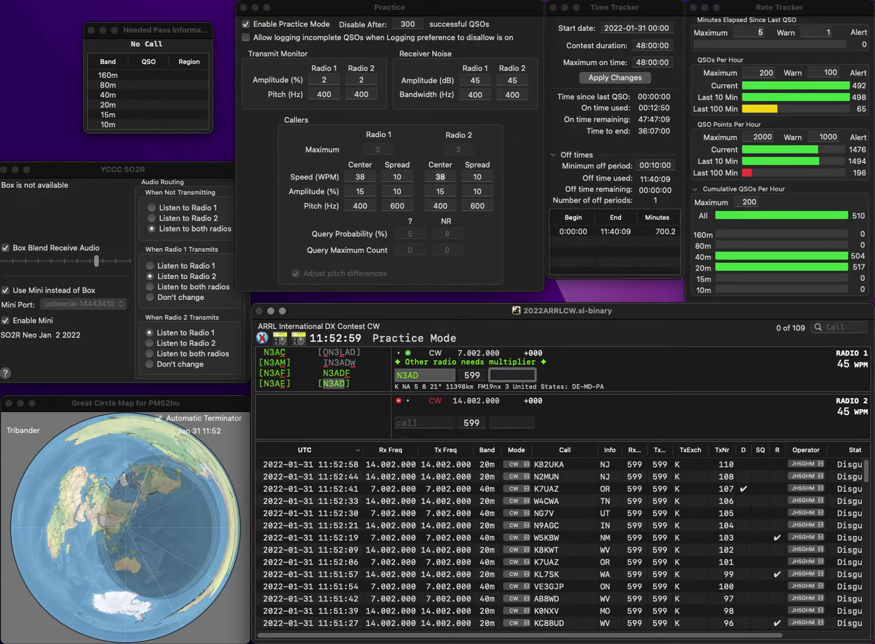
{"action": "key", "text": "Return"}
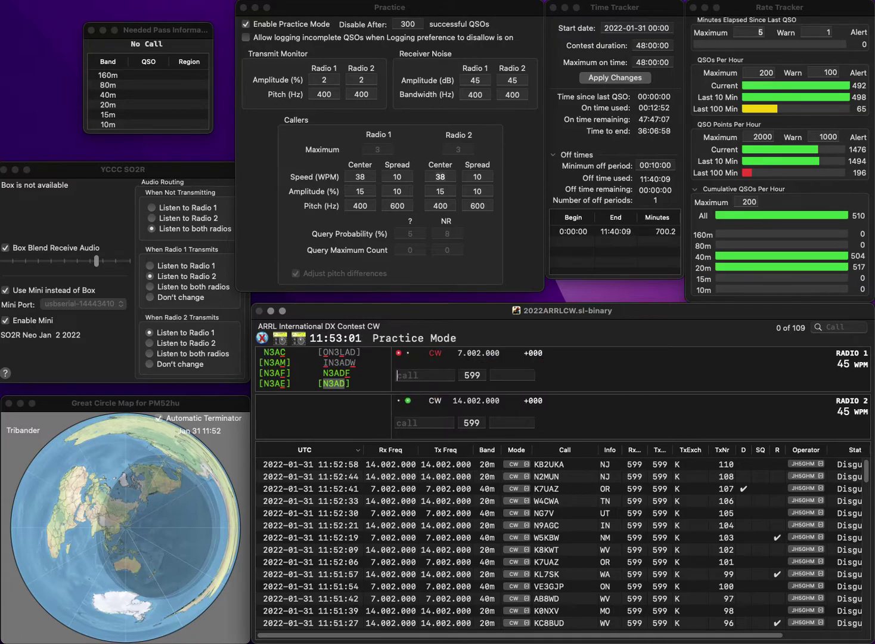
{"action": "type", "text": "K7BFI"}
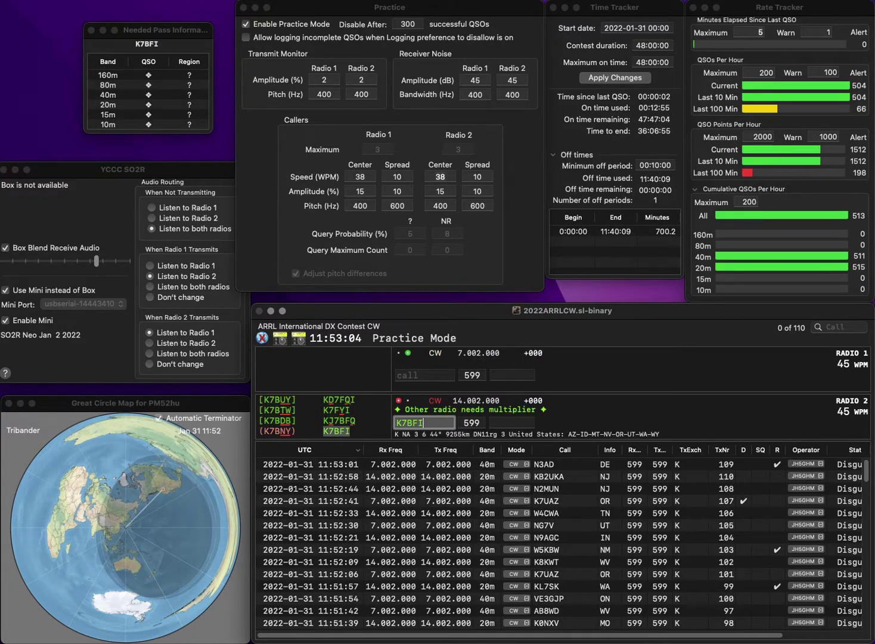
{"action": "key", "text": "Return"}
{"action": "type", "text": "KS4S"}
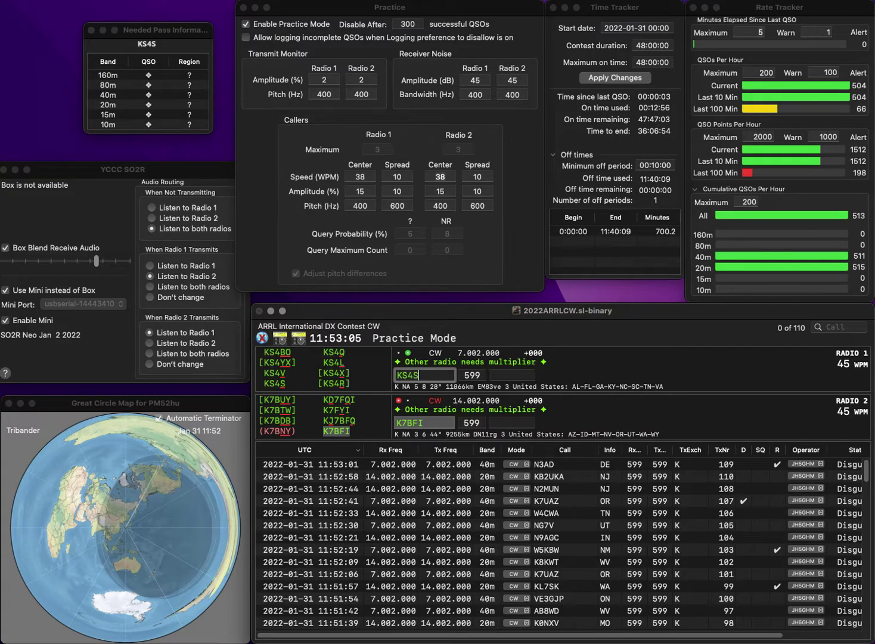
{"action": "key", "text": "BackSpace"}
{"action": "type", "text": "SK"}
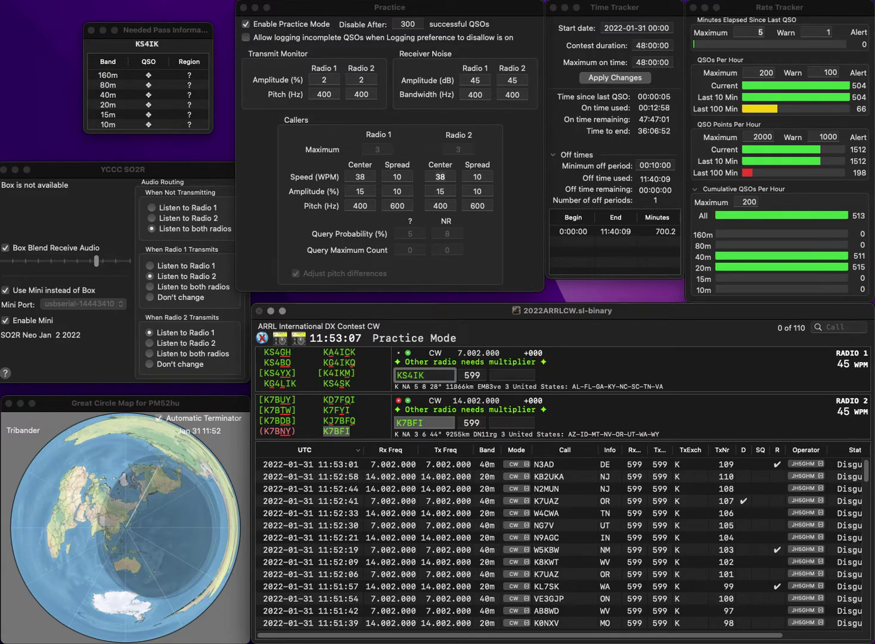
{"action": "key", "text": "Return"}
{"action": "type", "text": "A"}
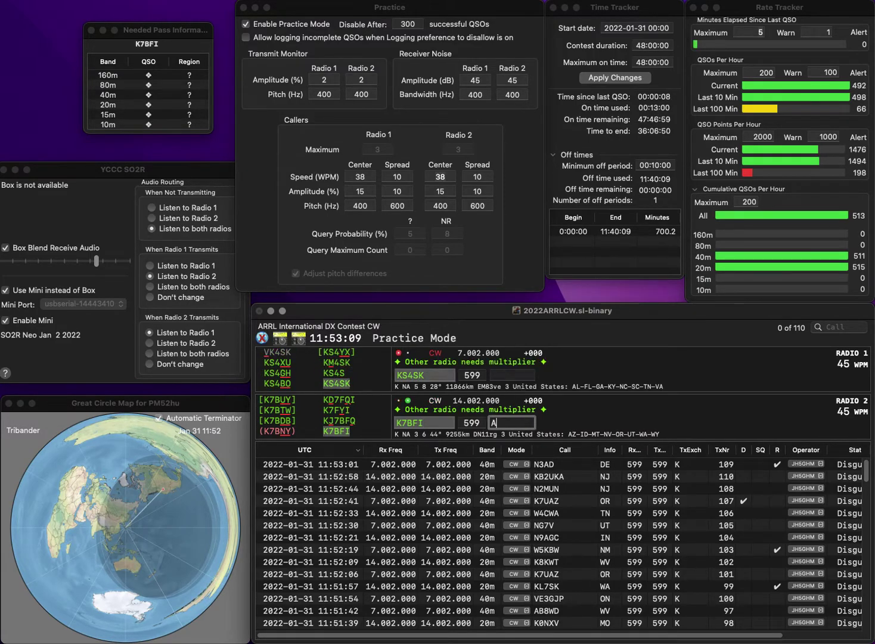
{"action": "type", "text": "Z"}
{"action": "key", "text": "Return"}
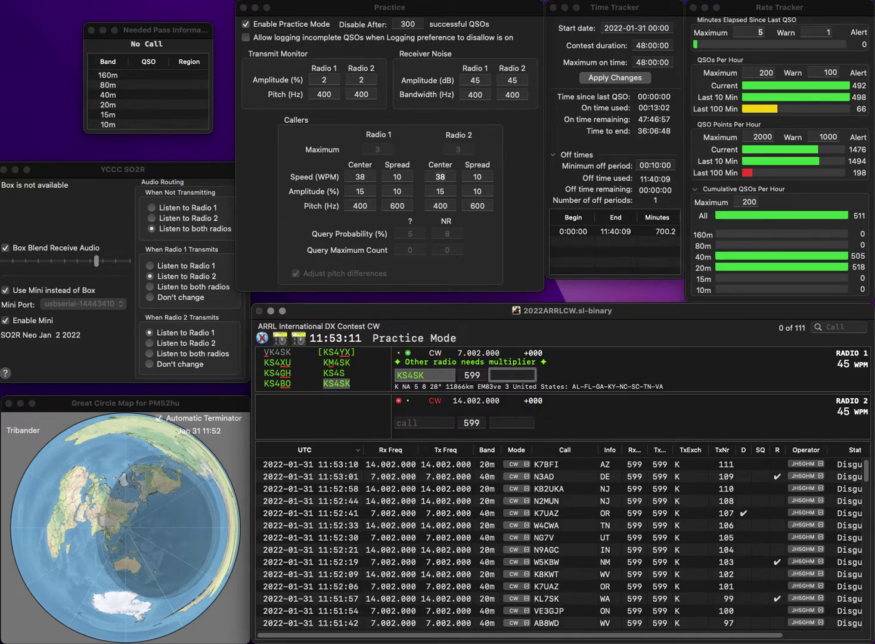
{"action": "type", "text": "TN"}
{"action": "key", "text": "Return"}
{"action": "type", "text": "KB0"}
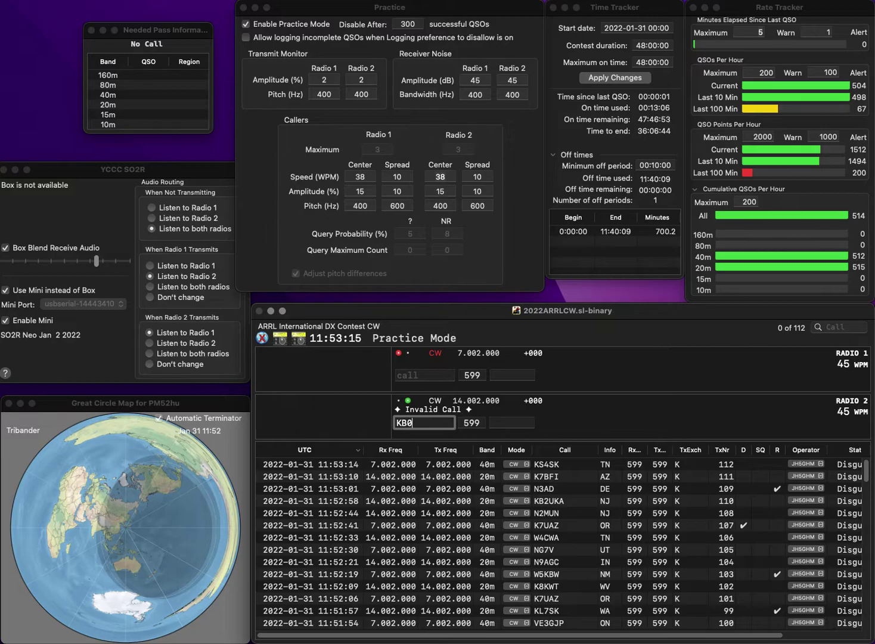
{"action": "type", "text": "MDQ"}
{"action": "key", "text": "Return"}
{"action": "type", "text": "W7MTL"}
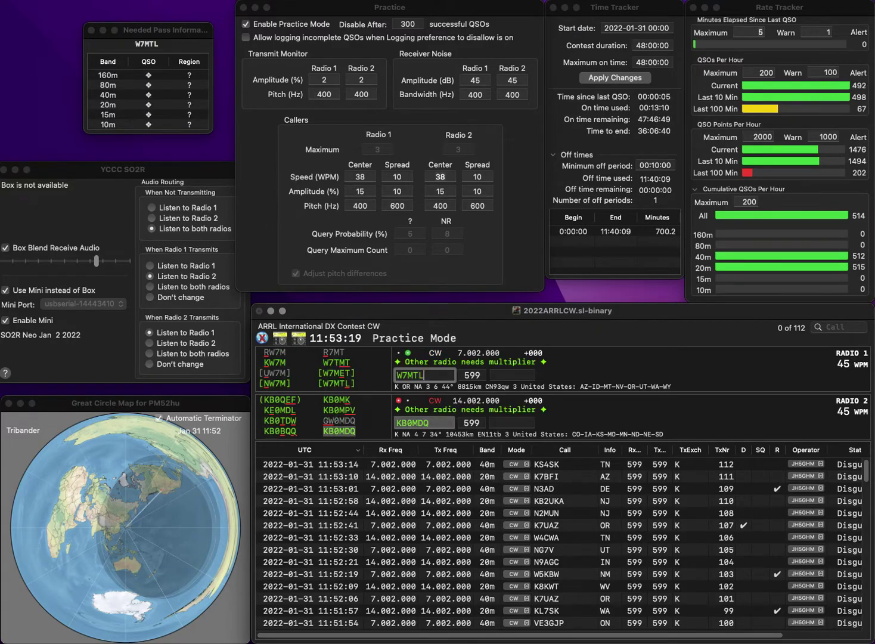
{"action": "key", "text": "space"}
{"action": "key", "text": "space"}
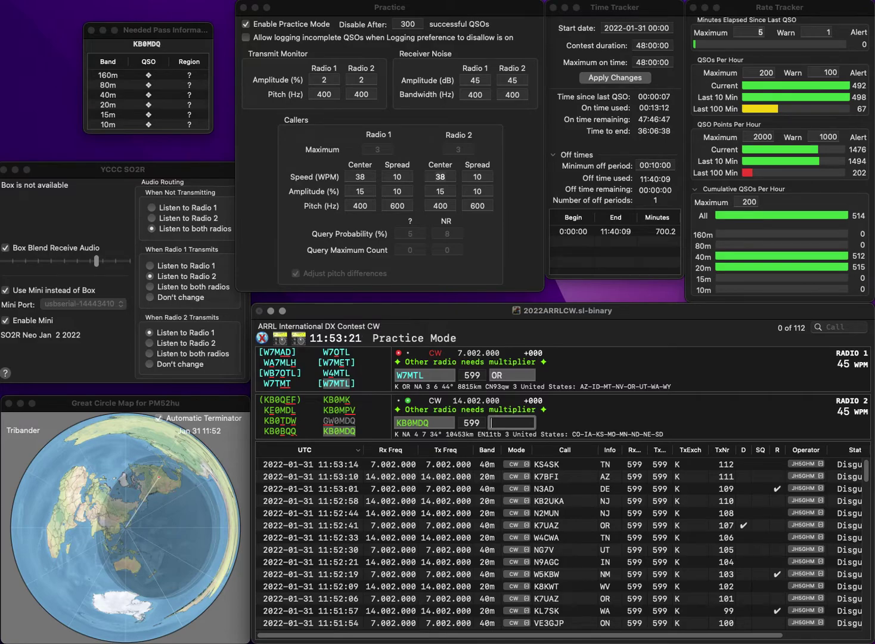
{"action": "type", "text": "C"}
{"action": "key", "text": "Return"}
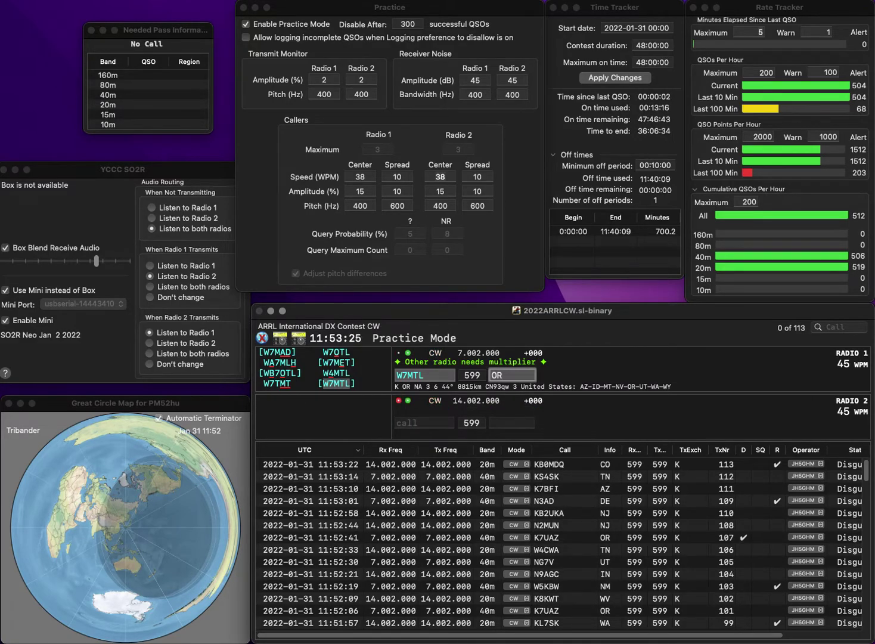
{"action": "key", "text": "Return"}
{"action": "type", "text": "W6GRL"}
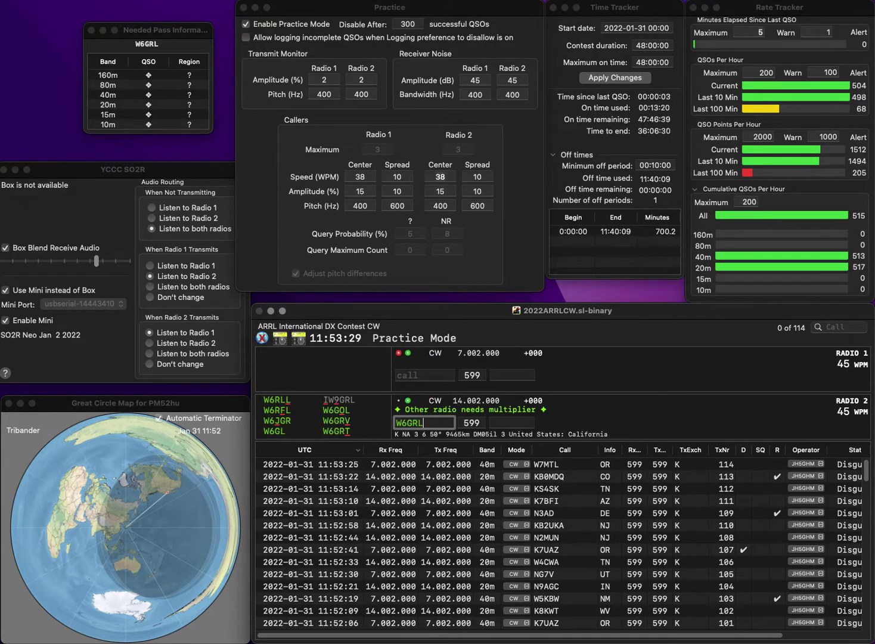
{"action": "key", "text": "BackSpace"}
{"action": "type", "text": "T"}
{"action": "key", "text": "Return"}
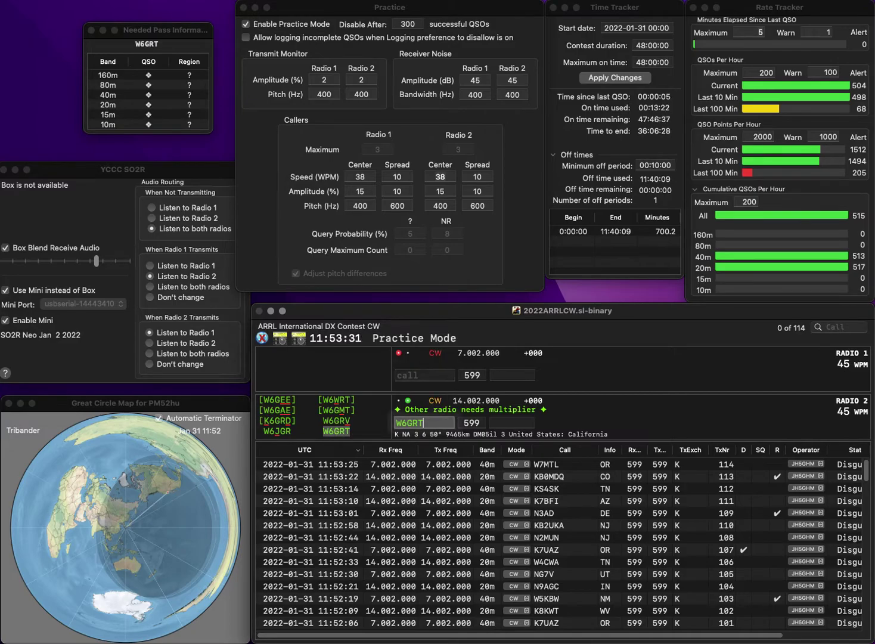
Step: Answer the Radio 1 caller as VA3MP/P
{"action": "type", "text": "VEA3"}
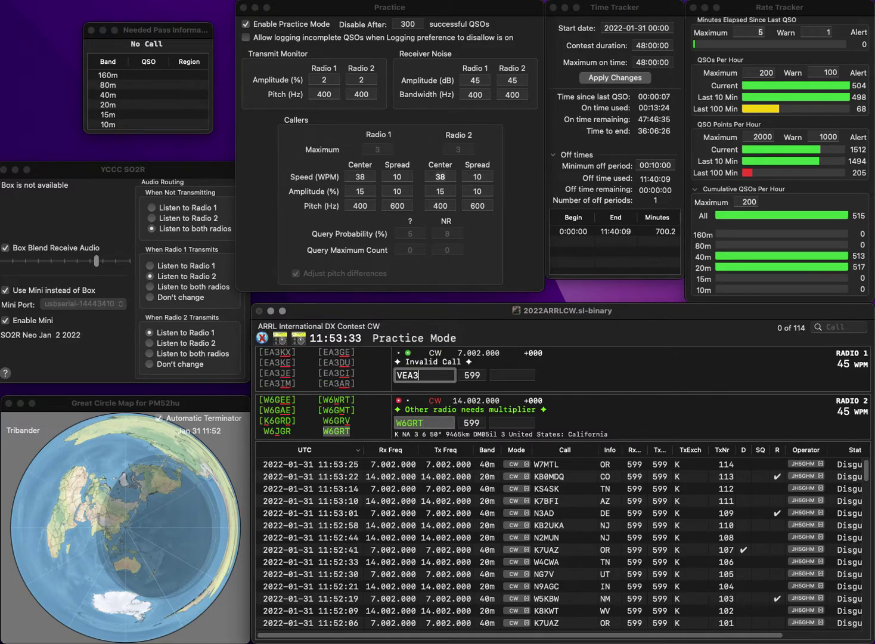
{"action": "type", "text": "MP/P"}
{"action": "key", "text": "Left"}
{"action": "key", "text": "Left"}
{"action": "key", "text": "Left"}
{"action": "key", "text": "Left"}
{"action": "key", "text": "Left"}
{"action": "key", "text": "Left"}
{"action": "key", "text": "BackSpace"}
{"action": "key", "text": "Return"}
{"action": "type", "text": "C"}
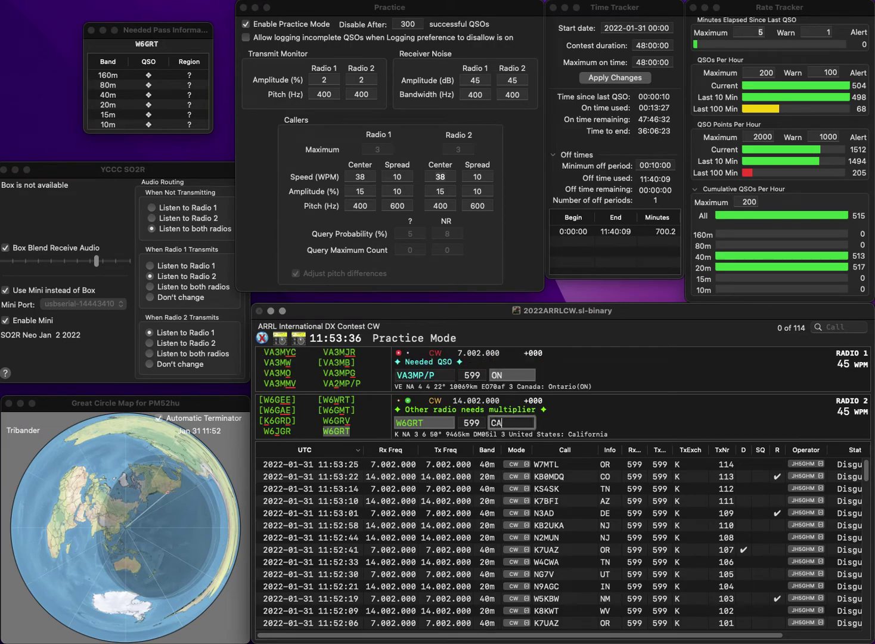
{"action": "type", "text": "A"}
{"action": "key", "text": "Return"}
{"action": "key", "text": "Right"}
{"action": "key", "text": "Right"}
{"action": "key", "text": "Right"}
{"action": "key", "text": "BackSpace"}
{"action": "key", "text": "BackSpace"}
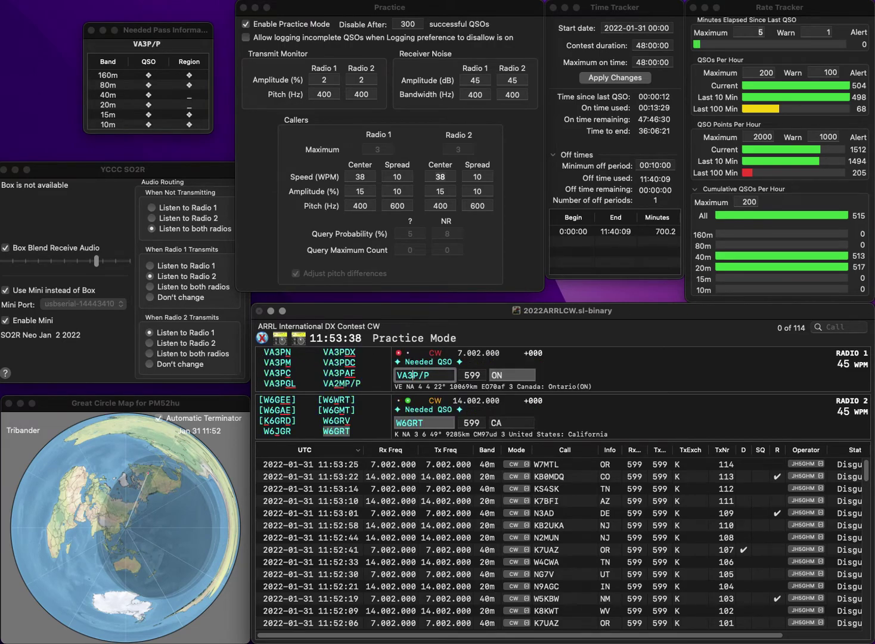
{"action": "type", "text": "2M"}
{"action": "key", "text": "Return"}
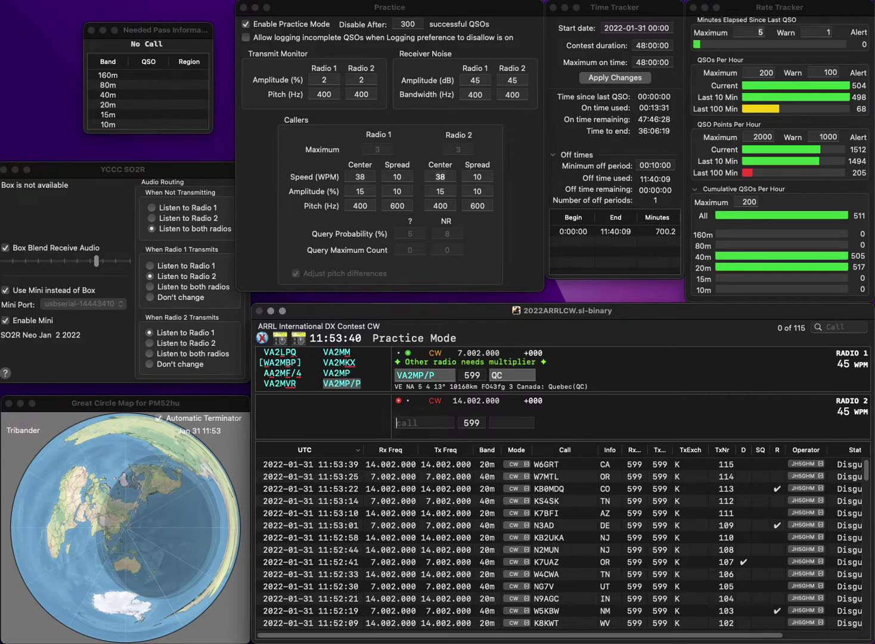
{"action": "type", "text": "KA5CJJ"}
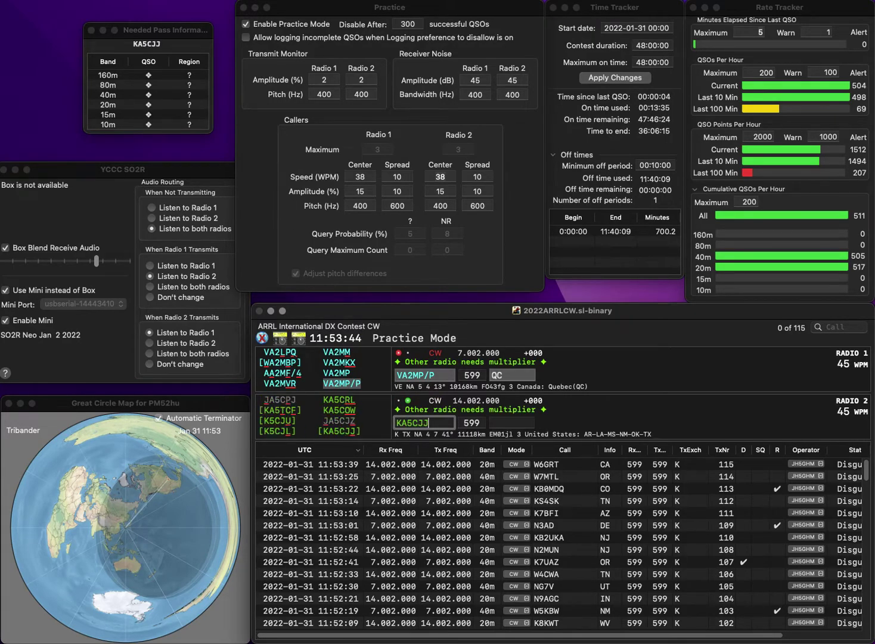
{"action": "key", "text": "Return"}
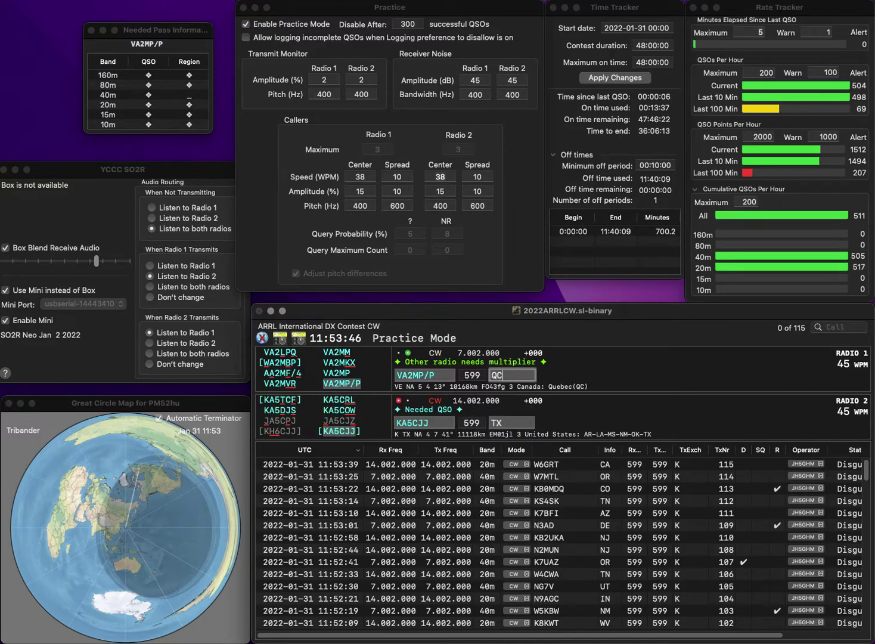
{"action": "key", "text": "Return"}
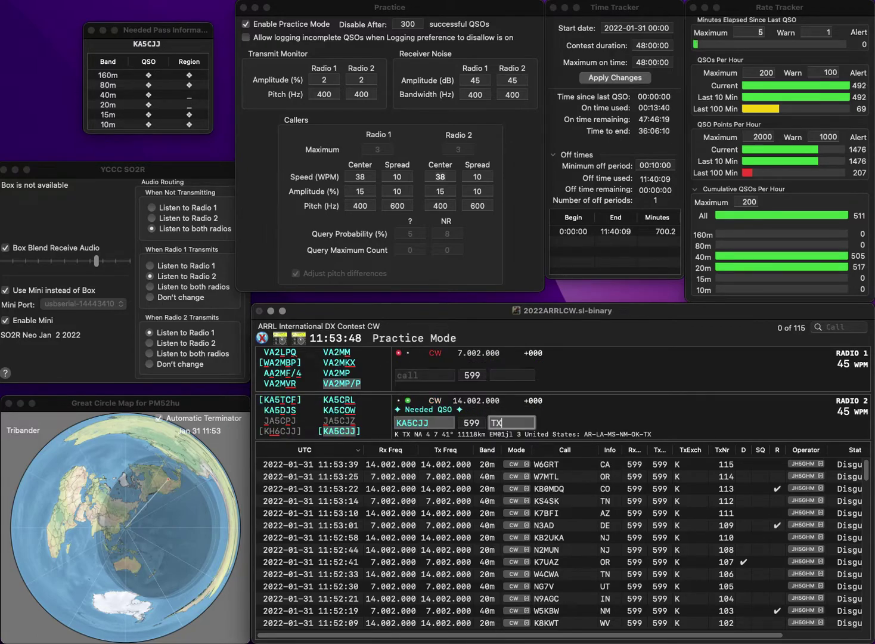
{"action": "key", "text": "Return"}
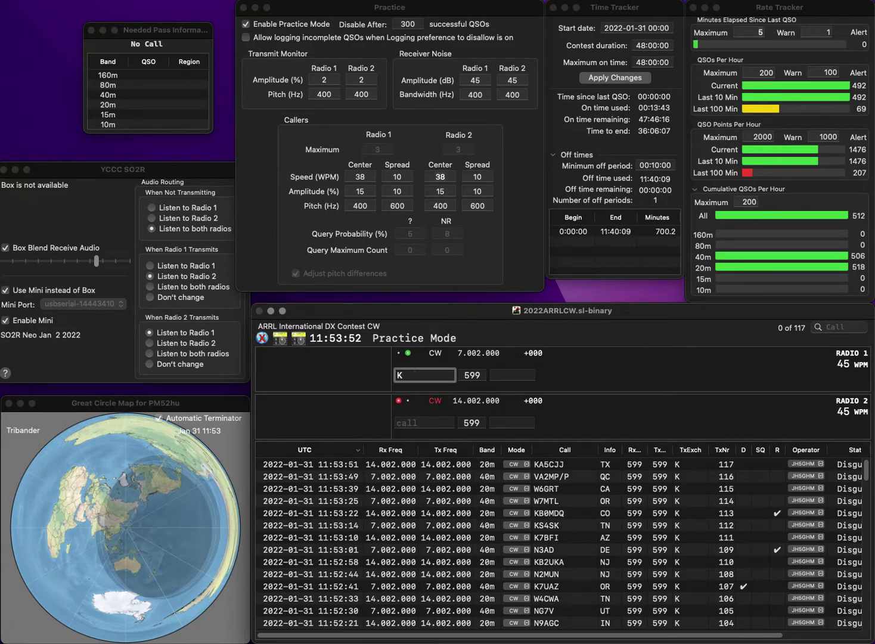
Step: Answer the Radio 2 caller as KA2AEY
{"action": "key", "text": "Down"}
{"action": "type", "text": "KA"}
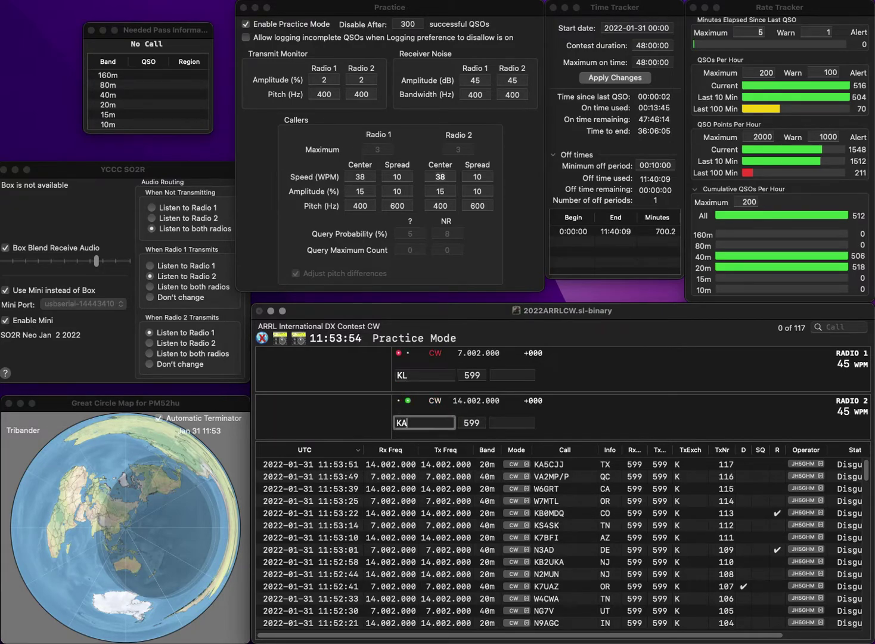
{"action": "type", "text": "2AEY"}
{"action": "key", "text": "Return"}
{"action": "type", "text": "YAL"}
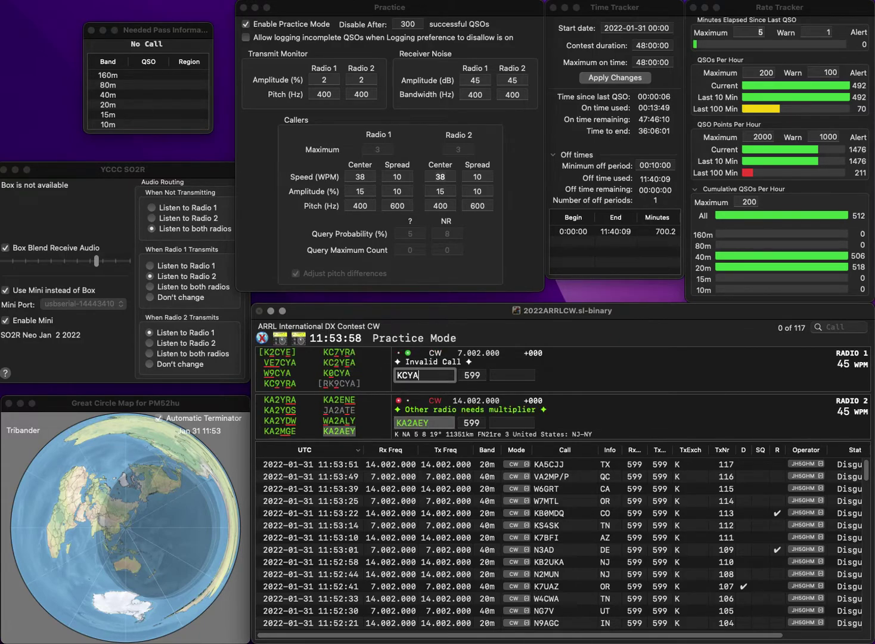
{"action": "key", "text": "Left"}
{"action": "key", "text": "Left"}
{"action": "key", "text": "BackSpace"}
{"action": "type", "text": "3"}
{"action": "key", "text": "BackSpace"}
{"action": "type", "text": "4"}
{"action": "key", "text": "Return"}
{"action": "type", "text": "NJ"}
{"action": "key", "text": "Return"}
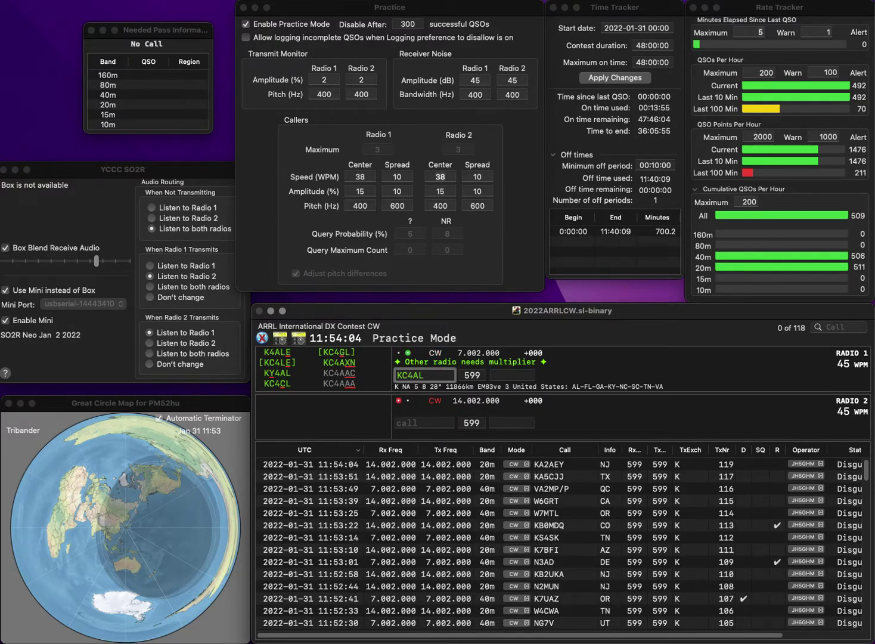
{"action": "key", "text": "BackSpace"}
{"action": "type", "text": "Y"}
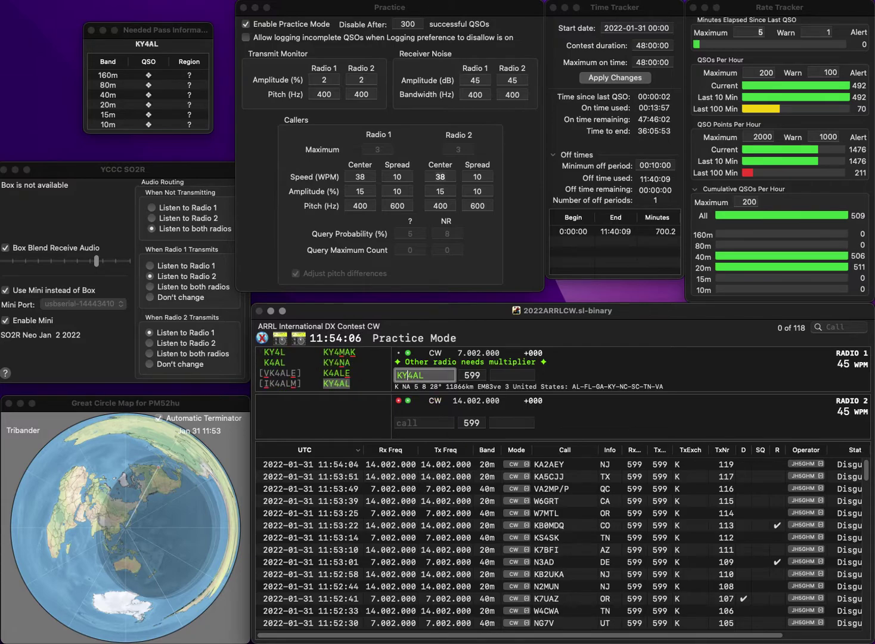
{"action": "key", "text": "Return"}
{"action": "type", "text": "VA7FC"}
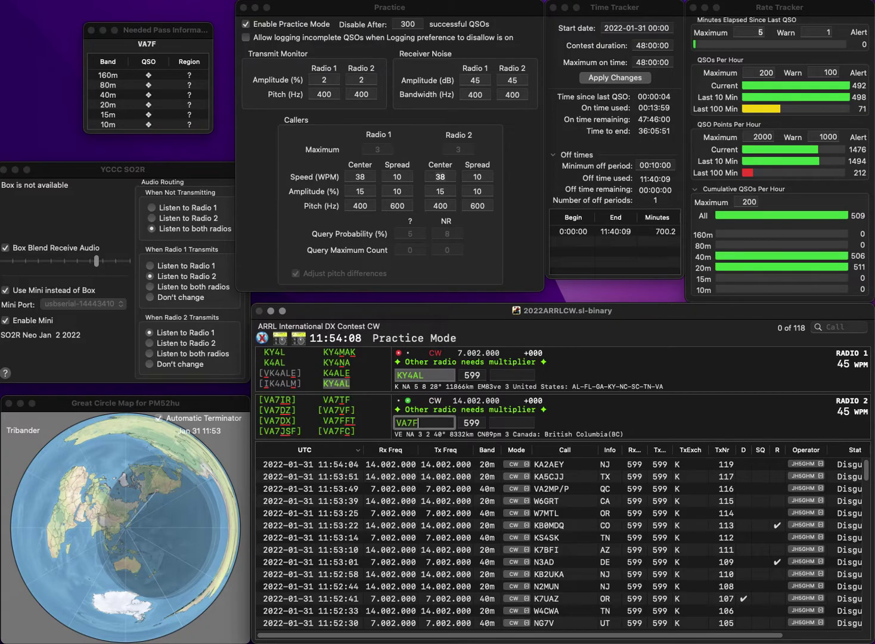
{"action": "key", "text": "Return"}
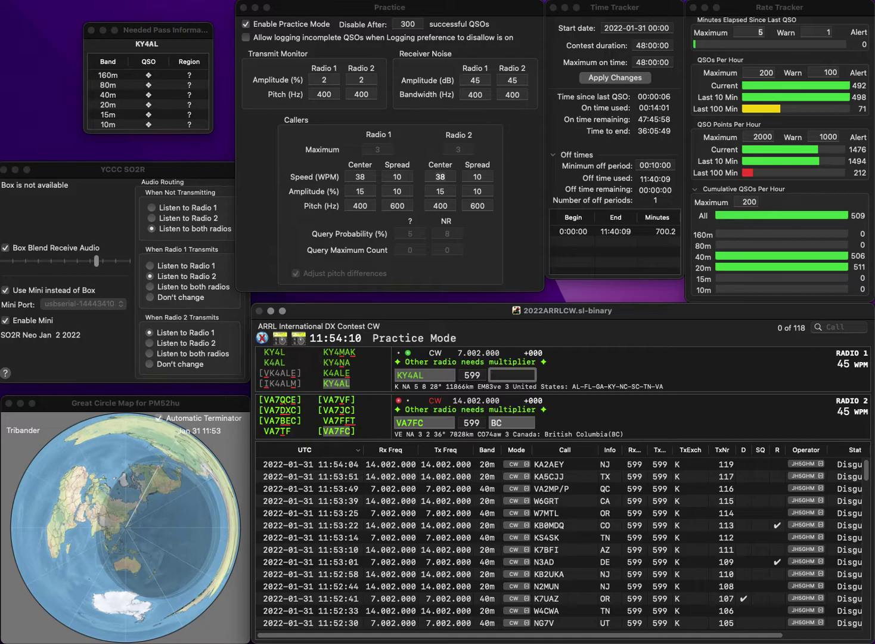
{"action": "type", "text": "TN"}
{"action": "key", "text": "Return"}
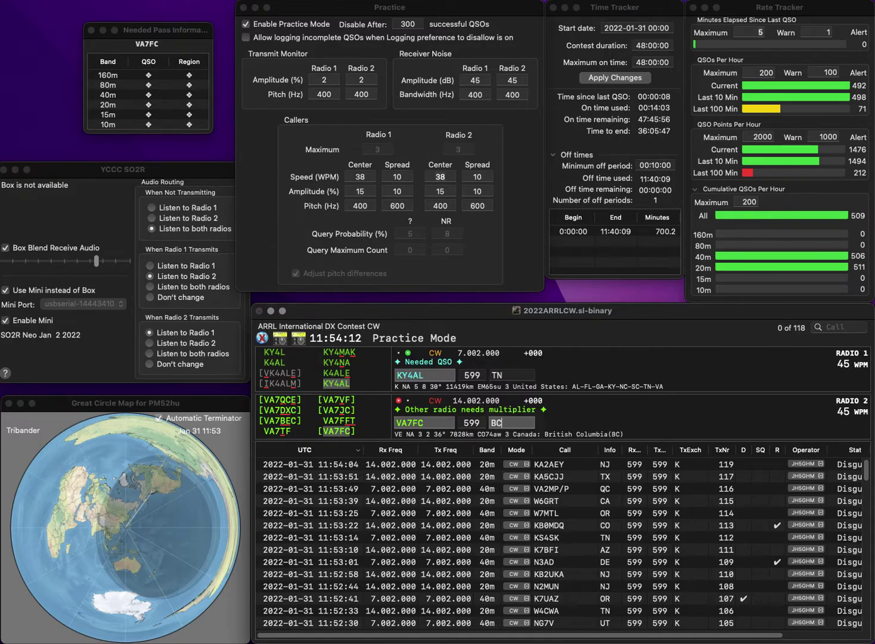
{"action": "key", "text": "Return"}
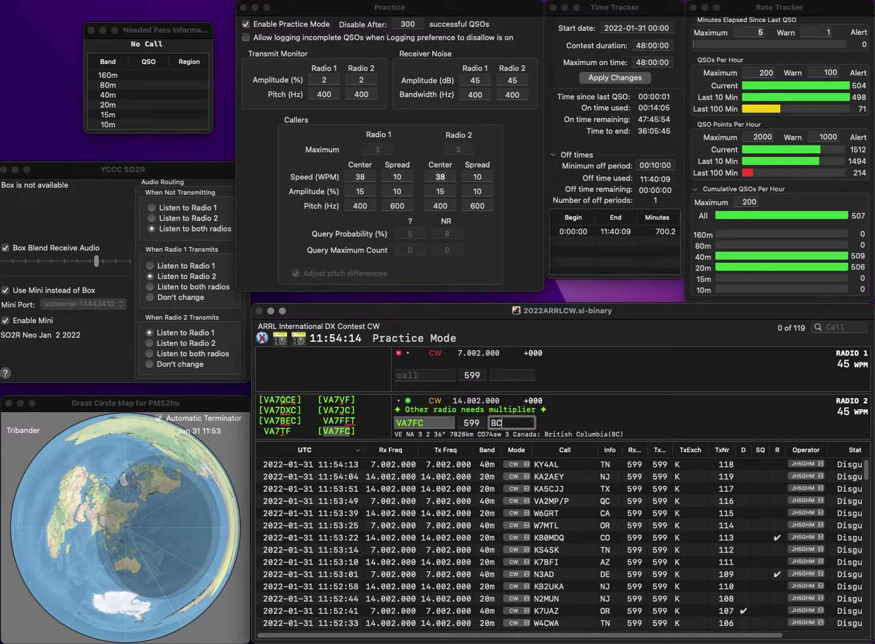
Step: Answer the Radio 1 caller as K9WO and log the contact with exchange WI
{"action": "type", "text": "K"}
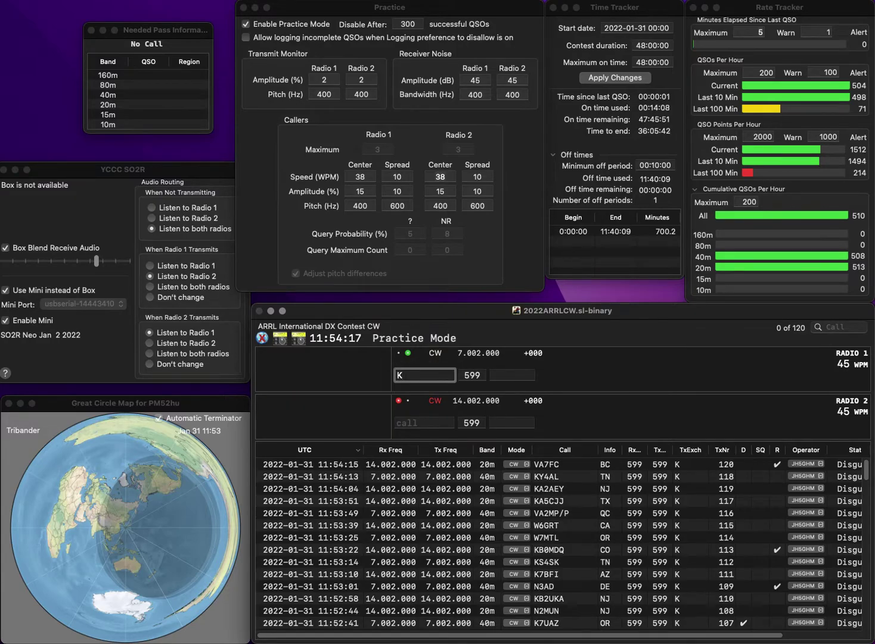
{"action": "type", "text": "9WO"}
{"action": "key", "text": "Return"}
{"action": "type", "text": "KB9"}
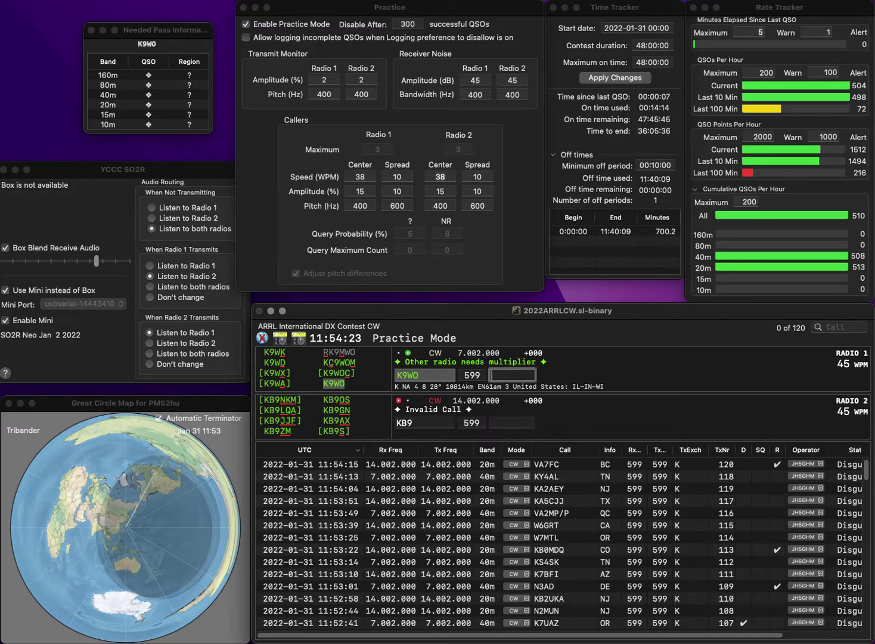
{"action": "key", "text": "Return"}
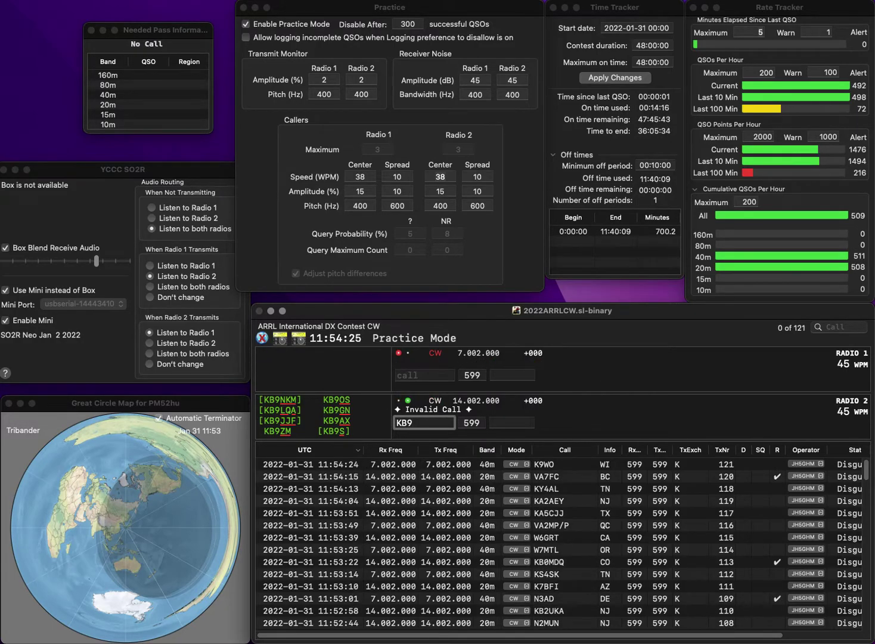
Step: Correct the Radio 2 call sign to KB0MPV and answer the caller
{"action": "key", "text": "BackSpace"}
{"action": "type", "text": "0M"}
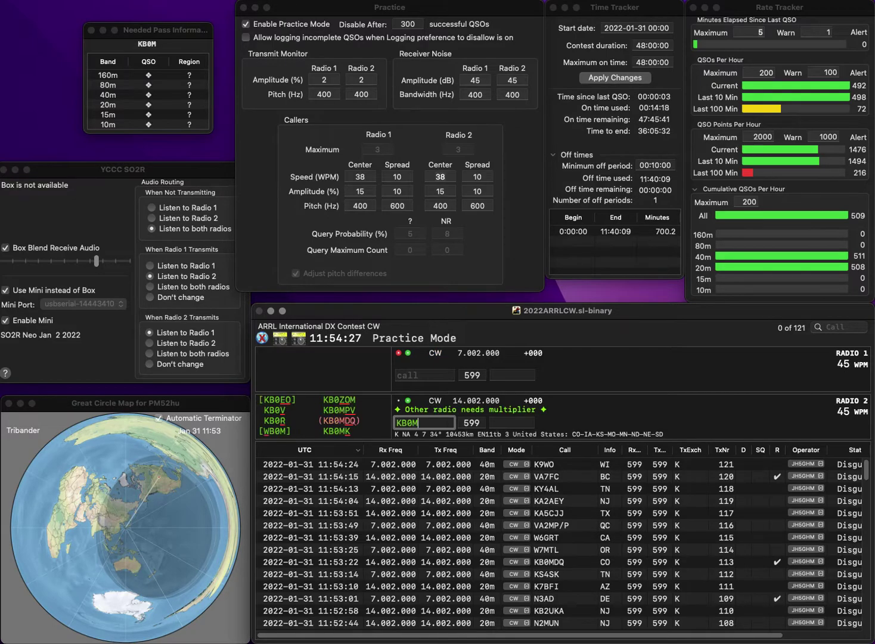
{"action": "type", "text": "VP"}
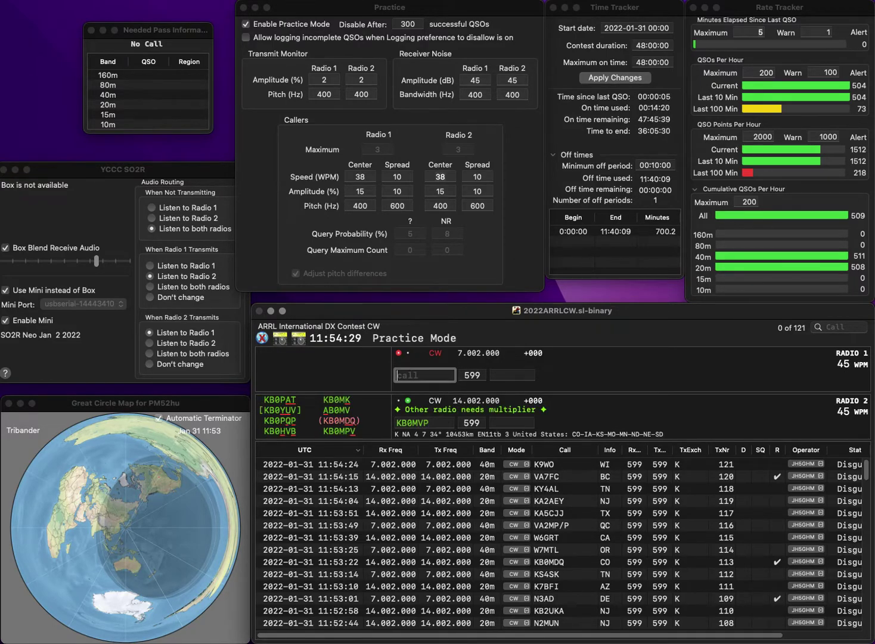
{"action": "key", "text": "BackSpace"}
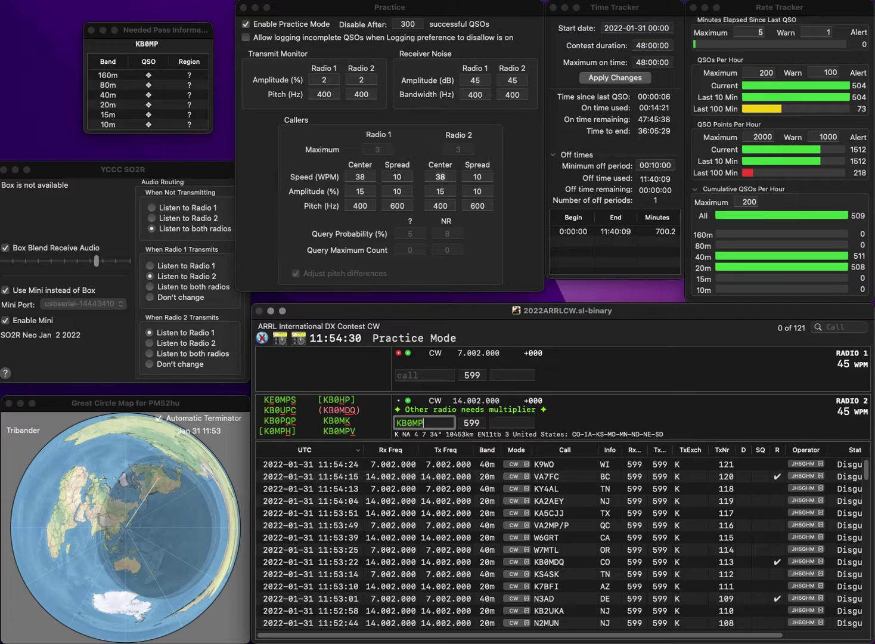
{"action": "type", "text": "V"}
{"action": "key", "text": "Return"}
Step: Answer the Radio 1 caller as W3YY
{"action": "type", "text": "YY"}
{"action": "key", "text": "Home"}
{"action": "type", "text": "W"}
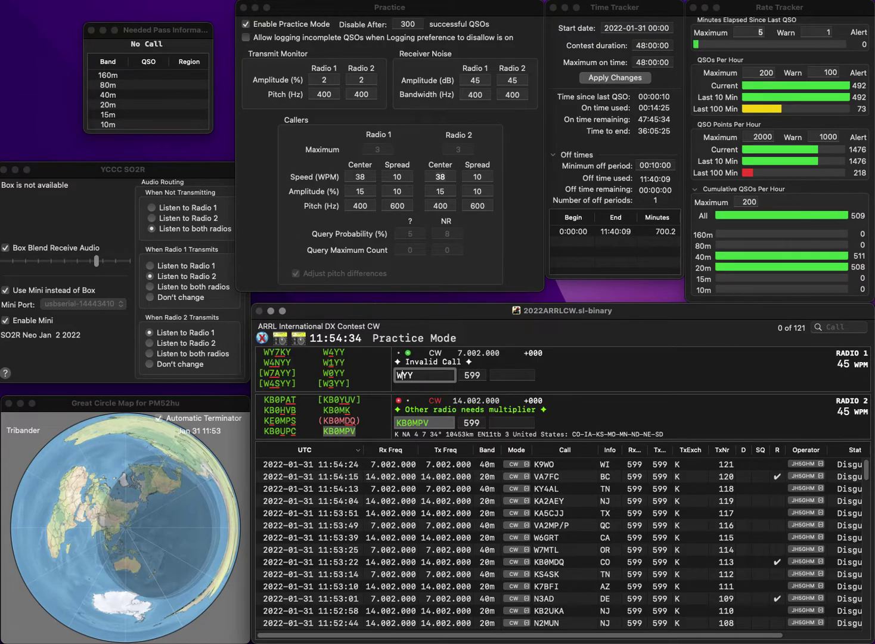
{"action": "type", "text": "3"}
{"action": "key", "text": "Return"}
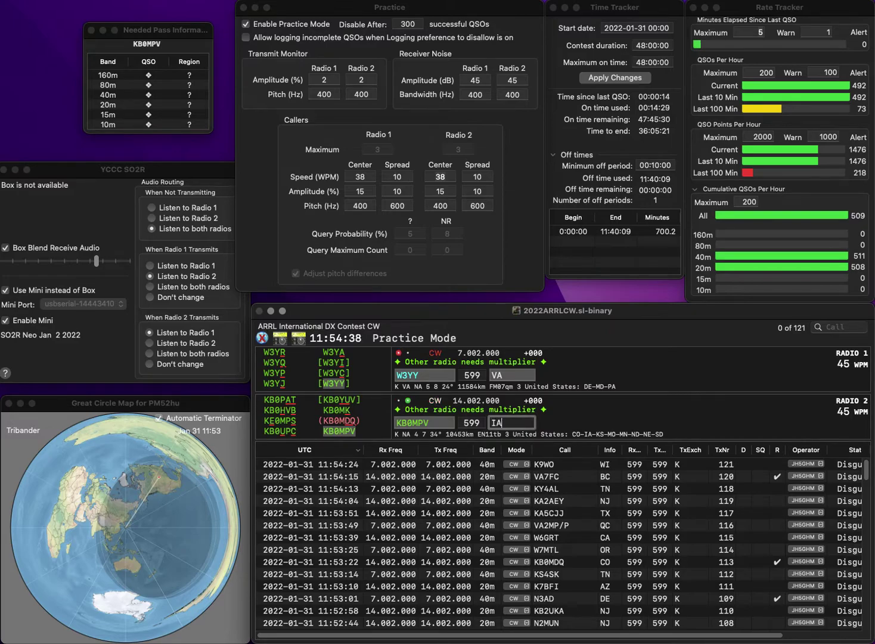
{"action": "key", "text": "Return"}
{"action": "key", "text": "space"}
{"action": "key", "text": "BackSpace"}
{"action": "type", "text": "4"}
{"action": "key", "text": "Return"}
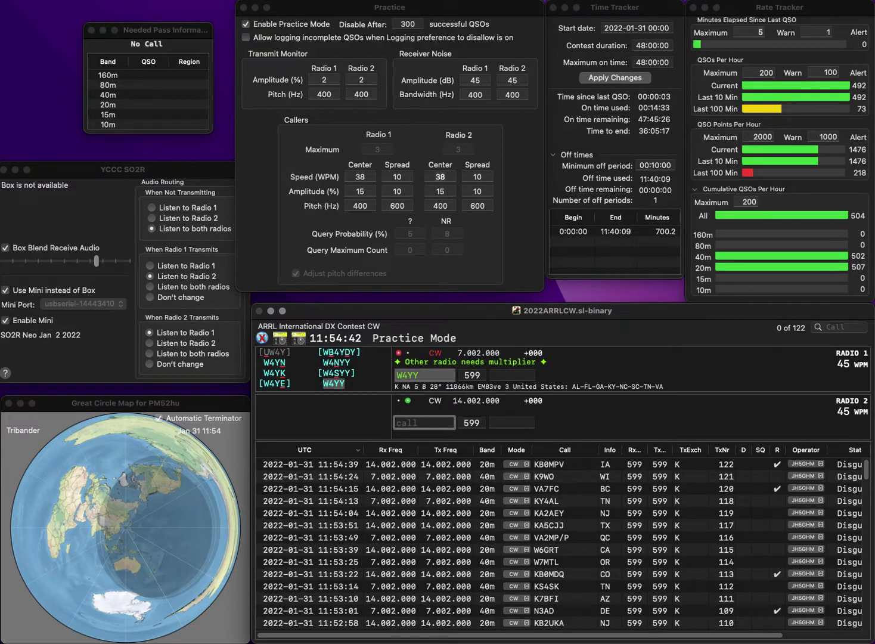
Step: Answer K4OEN on Radio 2, logging W4YY on Radio 1 with exchange FL and K4OEN with exchange VA
{"action": "type", "text": "K4OEN"}
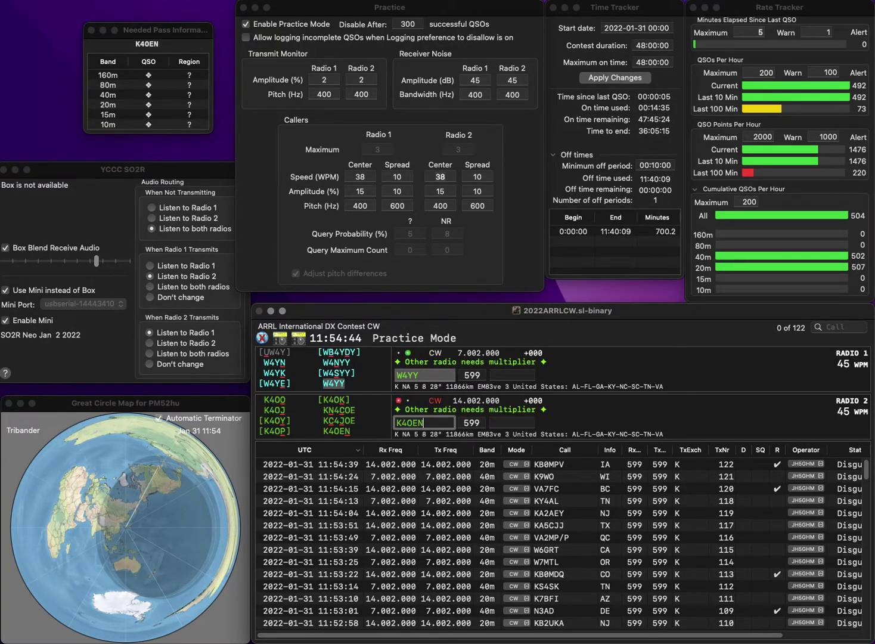
{"action": "key", "text": "Return"}
{"action": "type", "text": "FL"}
{"action": "key", "text": "Return"}
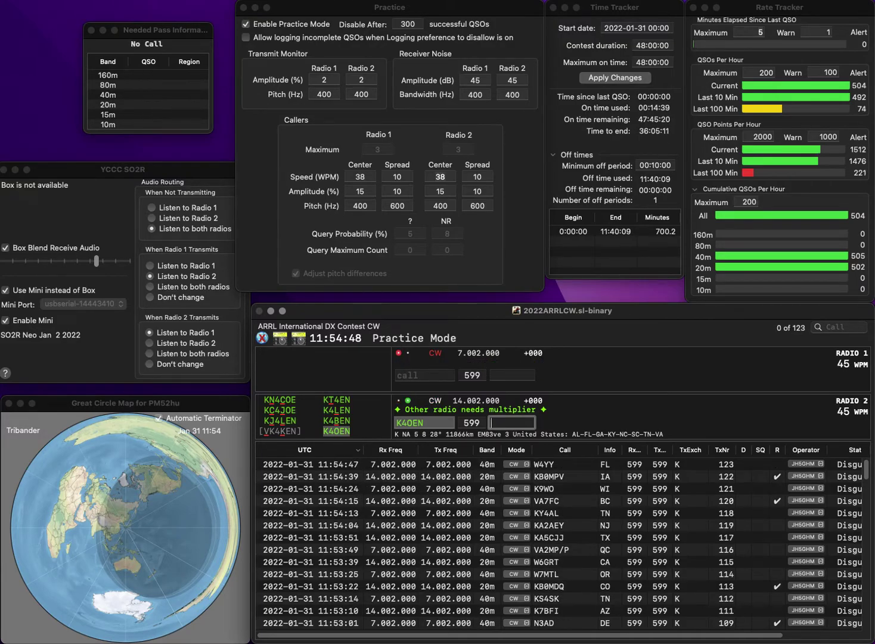
{"action": "type", "text": "VA"}
{"action": "key", "text": "Return"}
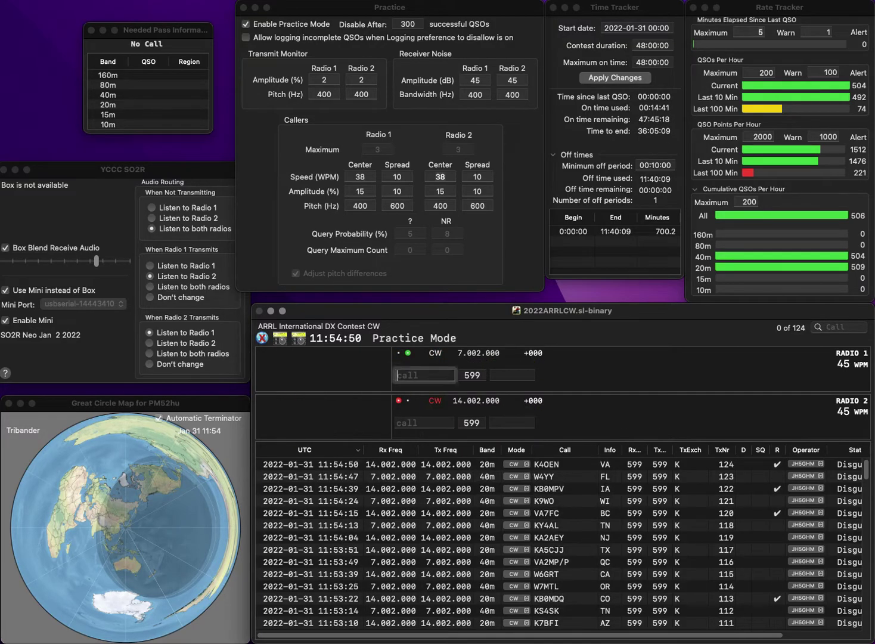
{"action": "type", "text": "0TD"}
{"action": "key", "text": "Return"}
{"action": "type", "text": "W6"}
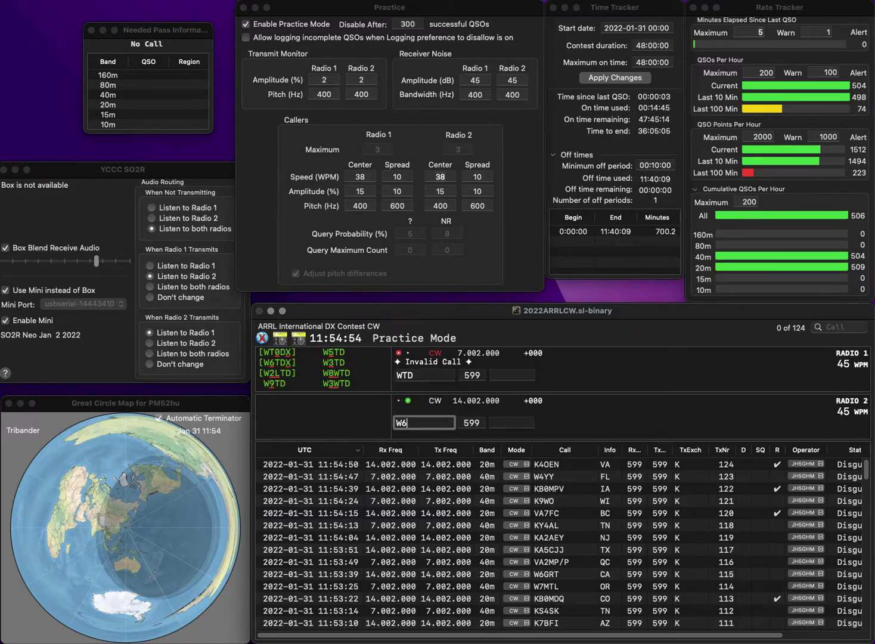
{"action": "type", "text": "V"}
{"action": "key", "text": "Return"}
{"action": "type", "text": "W3"}
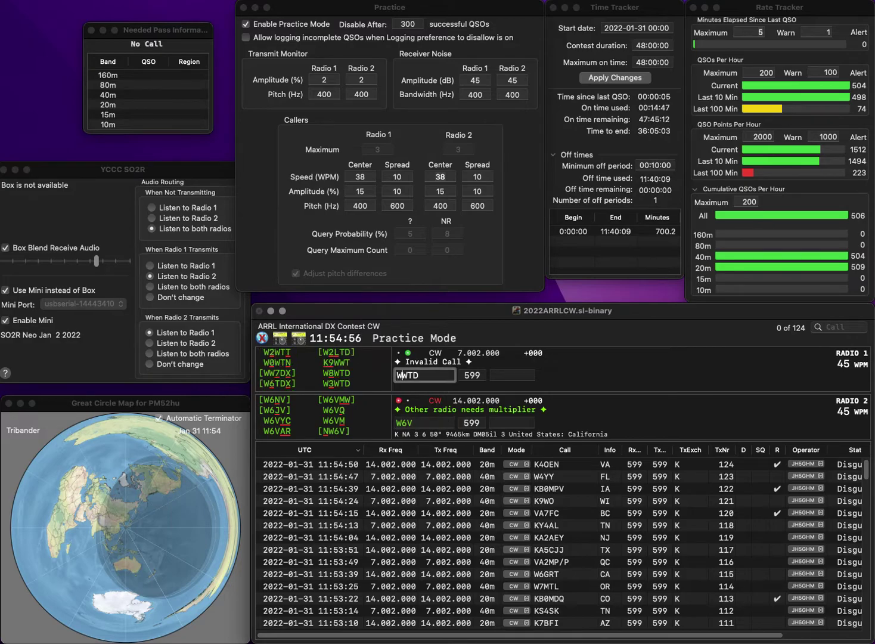
{"action": "key", "text": "Return"}
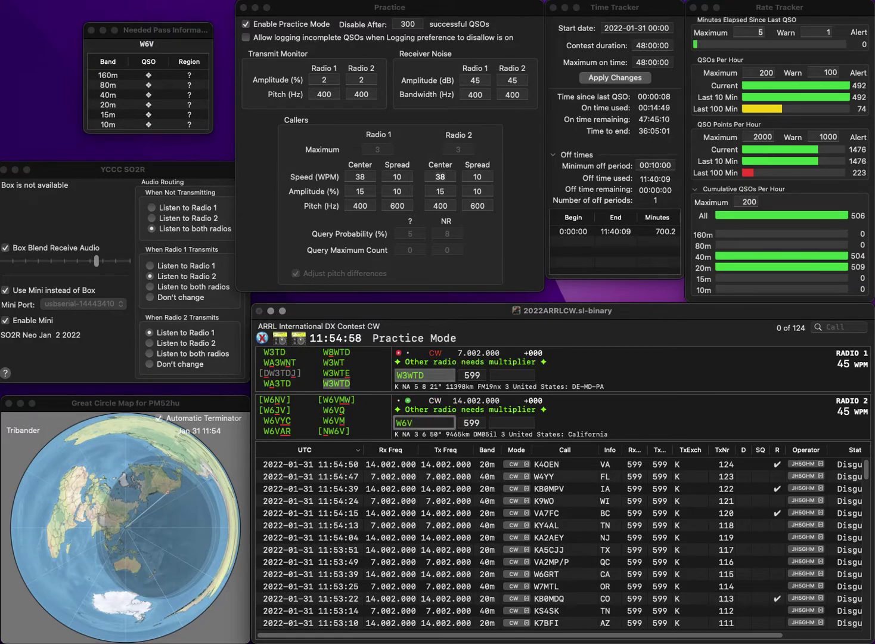
Step: Answer W6VYC on Radio 2, logging W3WTD on Radio 1 with exchange MD and W6VYC with exchange CA
{"action": "type", "text": "YC"}
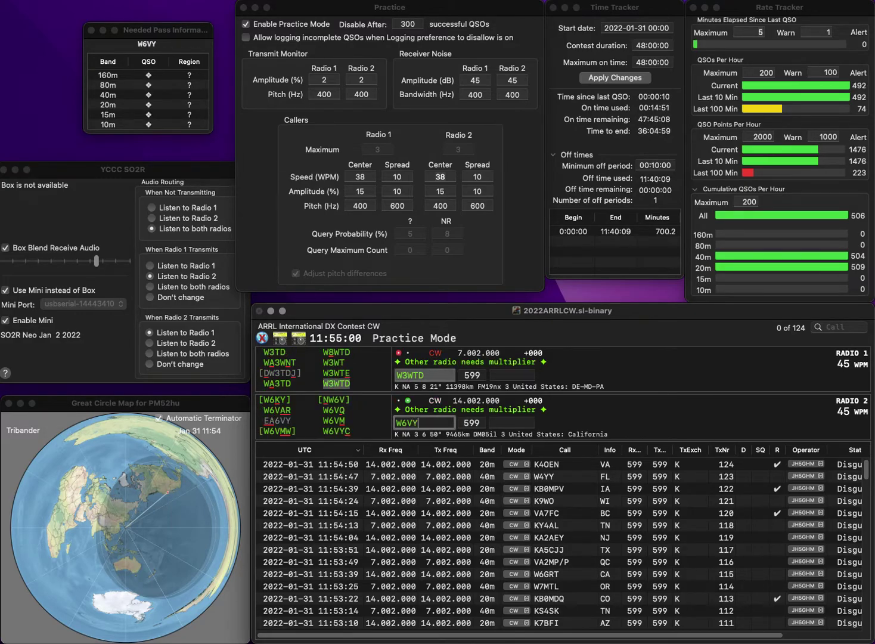
{"action": "key", "text": "Return"}
{"action": "type", "text": "MD"}
{"action": "key", "text": "Return"}
{"action": "type", "text": "CA"}
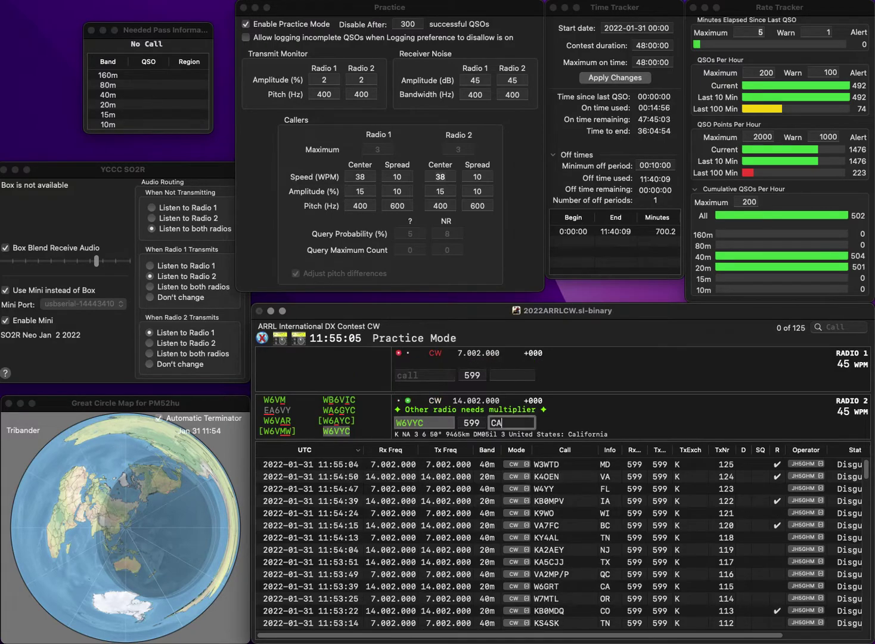
{"action": "key", "text": "Return"}
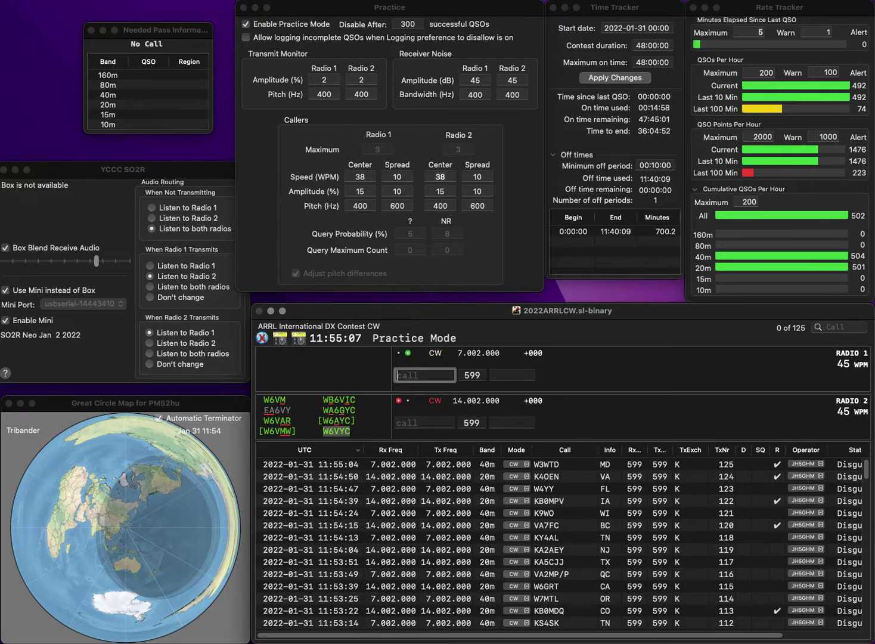
Step: Answer the Radio 1 caller as AE0Q
{"action": "type", "text": "WAE0Q"}
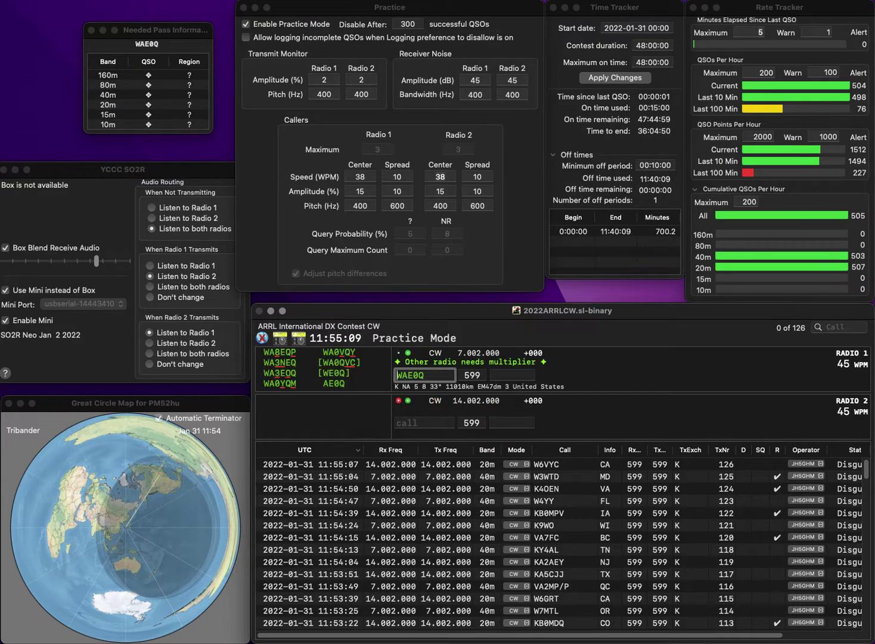
{"action": "key", "text": "Home"}
{"action": "key", "text": "Delete"}
{"action": "key", "text": "Return"}
Step: Answer the Radio 2 caller as K7LED
{"action": "left_click", "coordinate": [425, 423]}
{"action": "type", "text": "K7LED"}
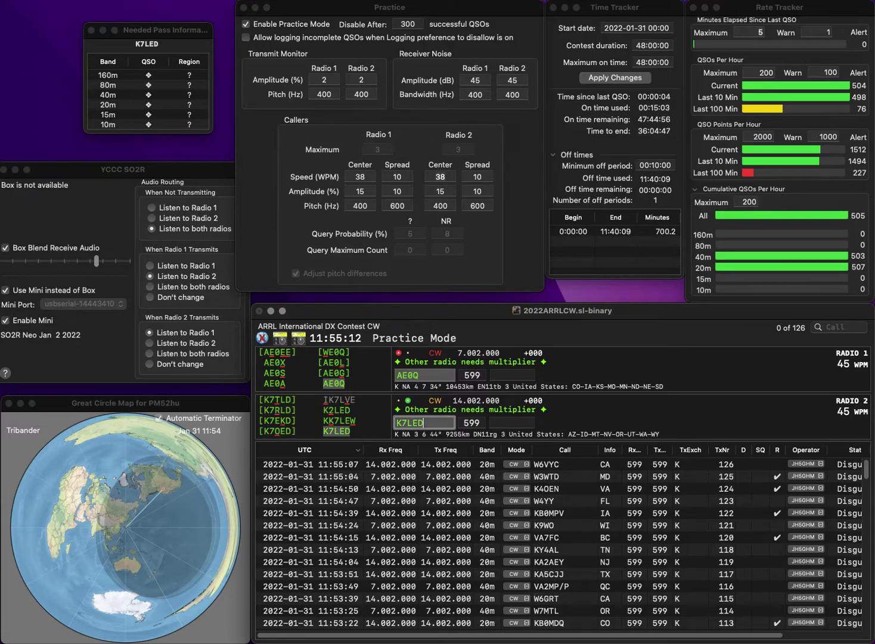
{"action": "key", "text": "Return"}
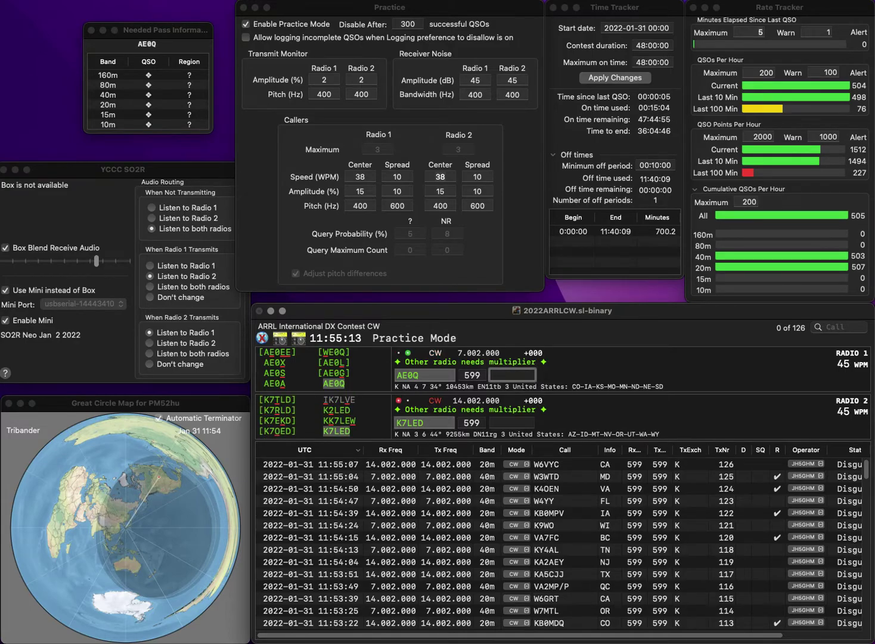
{"action": "type", "text": "KS"}
{"action": "key", "text": "Return"}
{"action": "type", "text": "NV"}
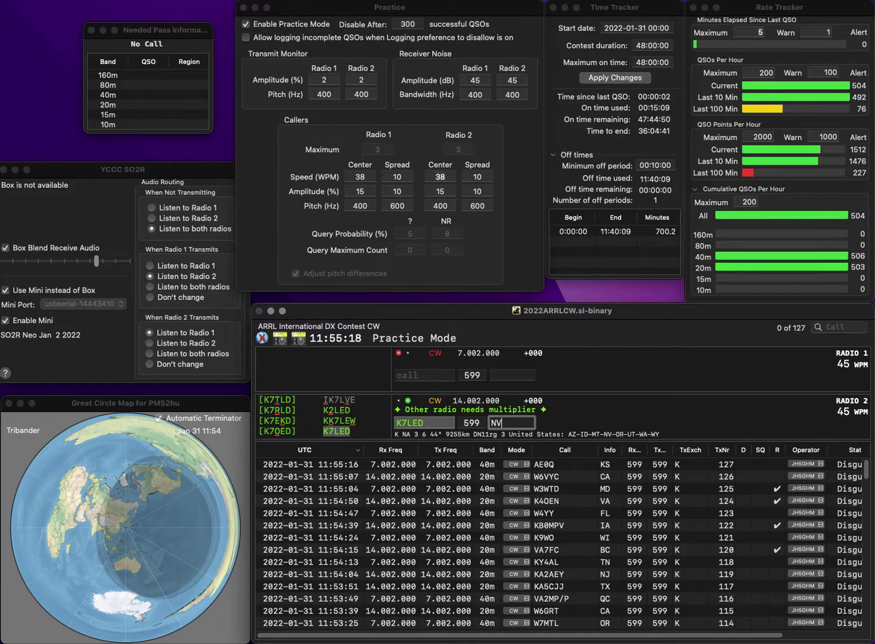
{"action": "key", "text": "Return"}
{"action": "type", "text": "K7T"}
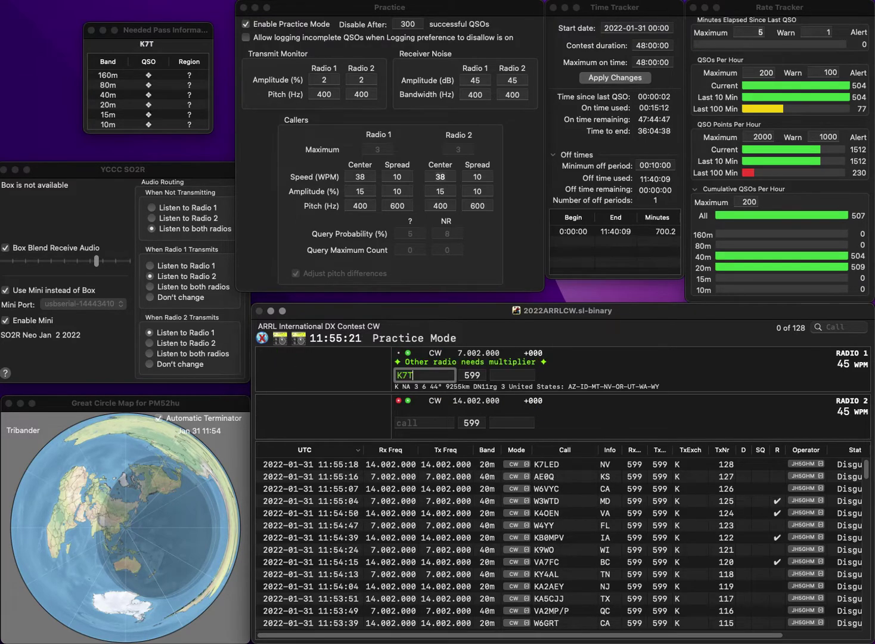
{"action": "key", "text": "Return"}
{"action": "type", "text": "O4EFS"}
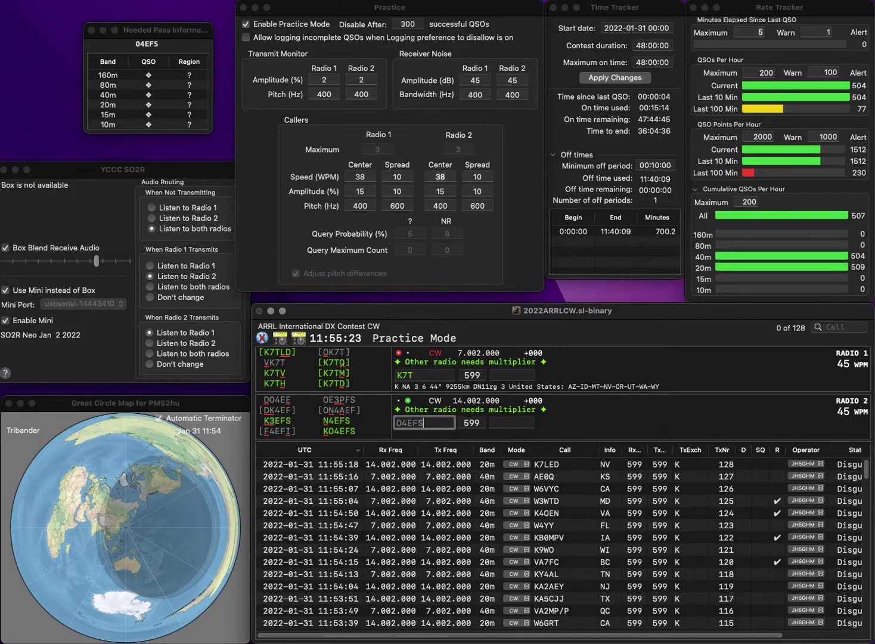
{"action": "key", "text": "Home"}
{"action": "type", "text": "K"}
{"action": "key", "text": "Return"}
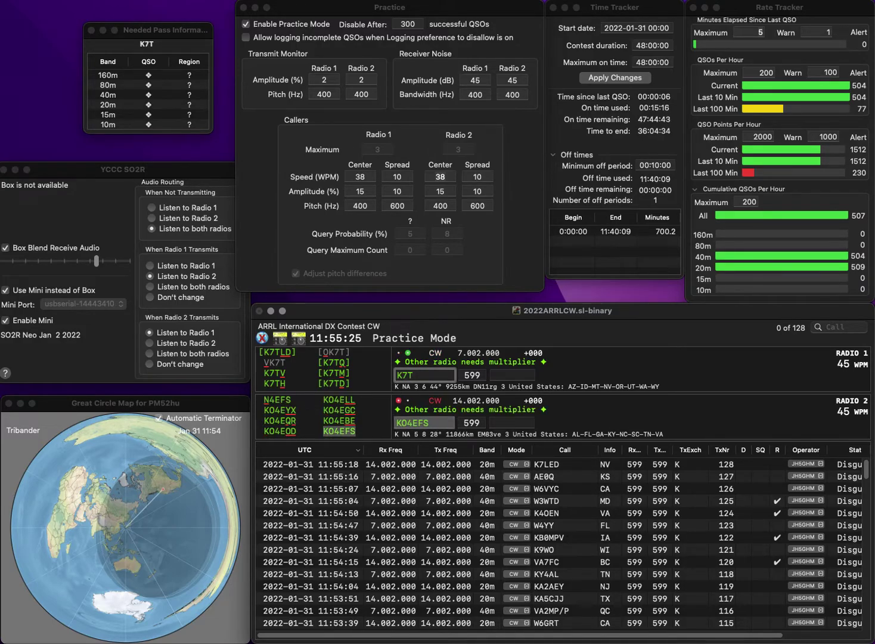
Step: Correct the partial call on Radio 1 to KG5TBT and answer the caller
{"action": "type", "text": "BT"}
{"action": "key", "text": "Left"}
{"action": "key", "text": "Left"}
{"action": "key", "text": "Left"}
{"action": "key", "text": "Left"}
{"action": "key", "text": "Delete"}
{"action": "type", "text": "F5"}
{"action": "key", "text": "Left"}
{"action": "key", "text": "BackSpace"}
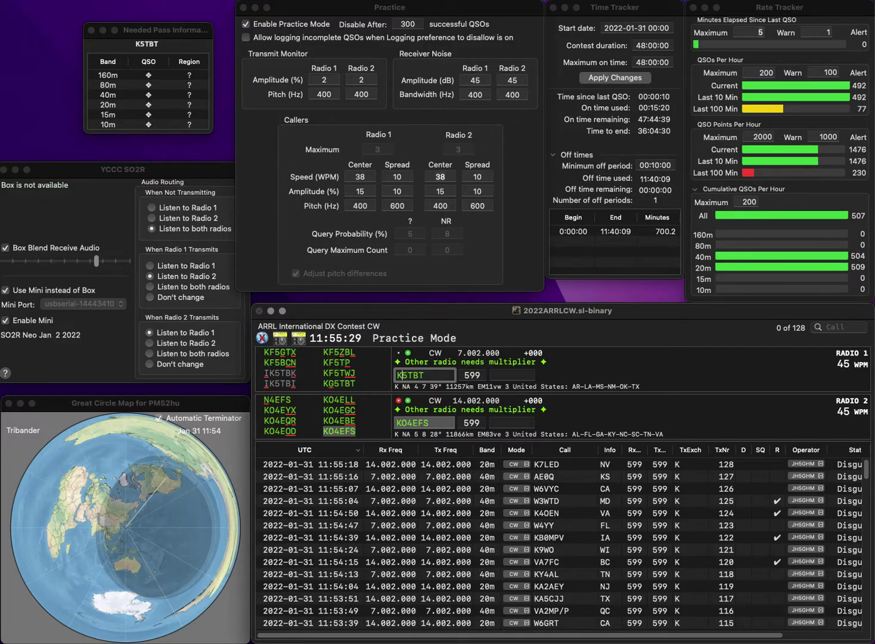
{"action": "type", "text": "G"}
{"action": "key", "text": "Return"}
{"action": "type", "text": "GA"}
{"action": "key", "text": "Return"}
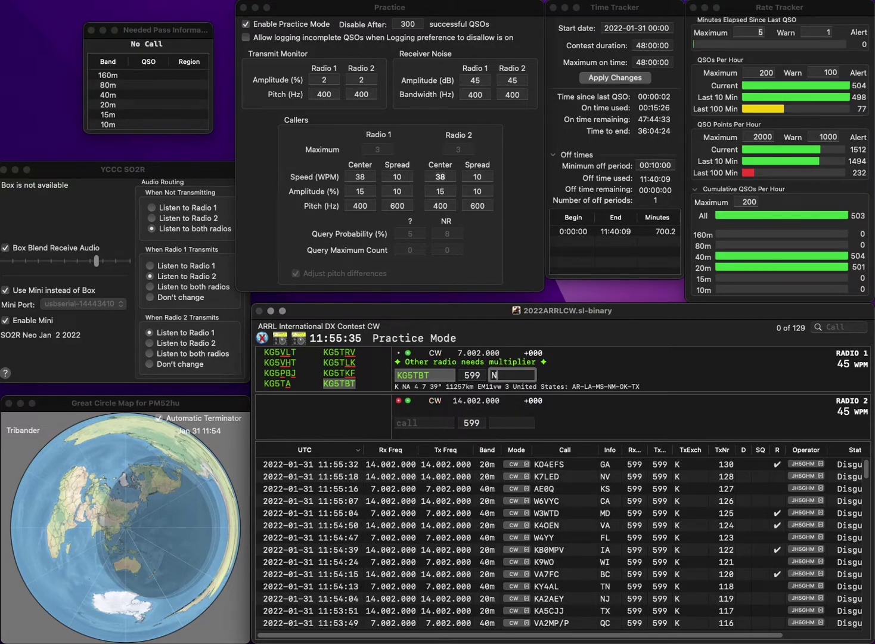
{"action": "key", "text": "Return"}
{"action": "type", "text": "N4JRG"}
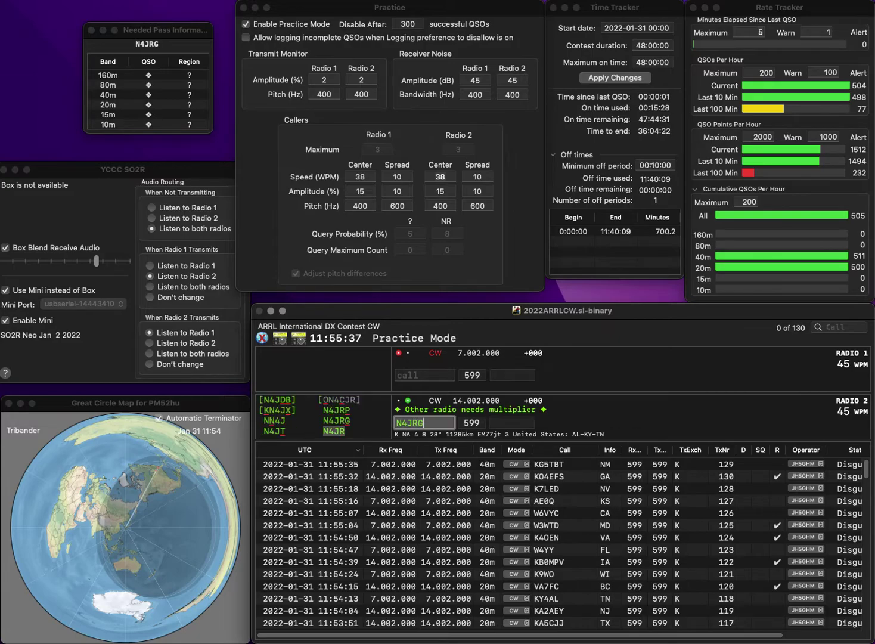
{"action": "key", "text": "Return"}
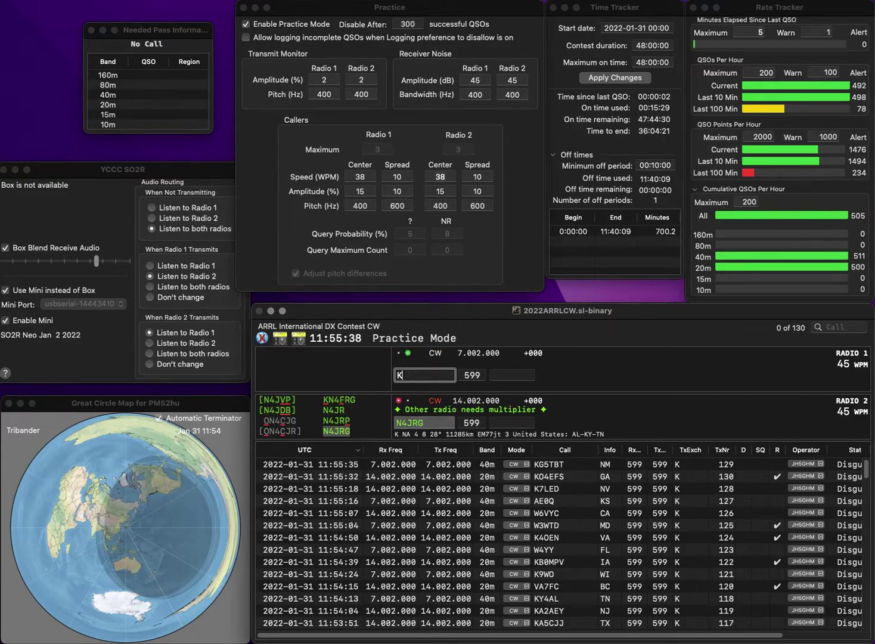
{"action": "type", "text": "K9KJ"}
{"action": "key", "text": "Return"}
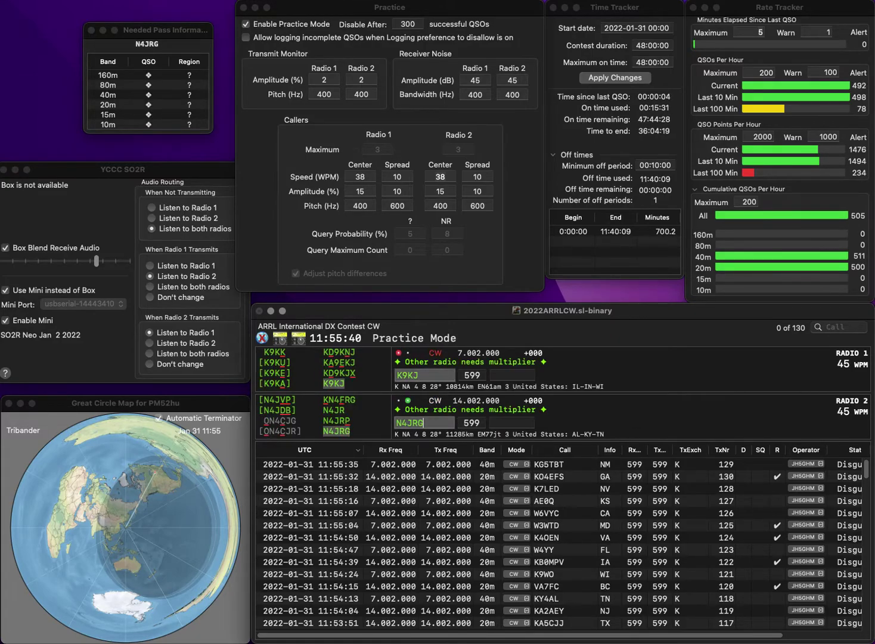
{"action": "type", "text": "TN"}
{"action": "key", "text": "Return"}
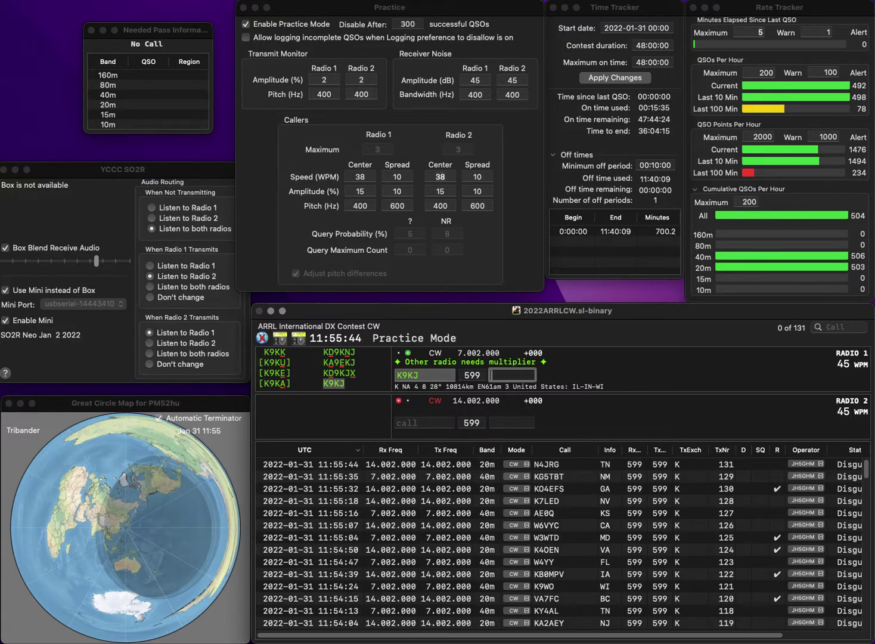
{"action": "type", "text": "IL"}
{"action": "key", "text": "Return"}
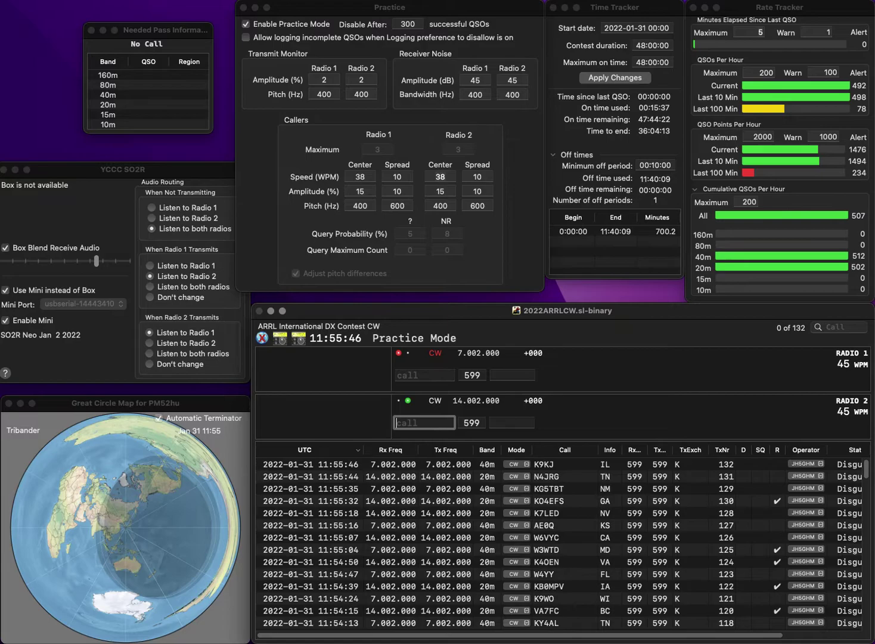
Step: Answer W4CHI on Radio 2 and VA2YZX on Radio 1
{"action": "type", "text": "W4CHI"}
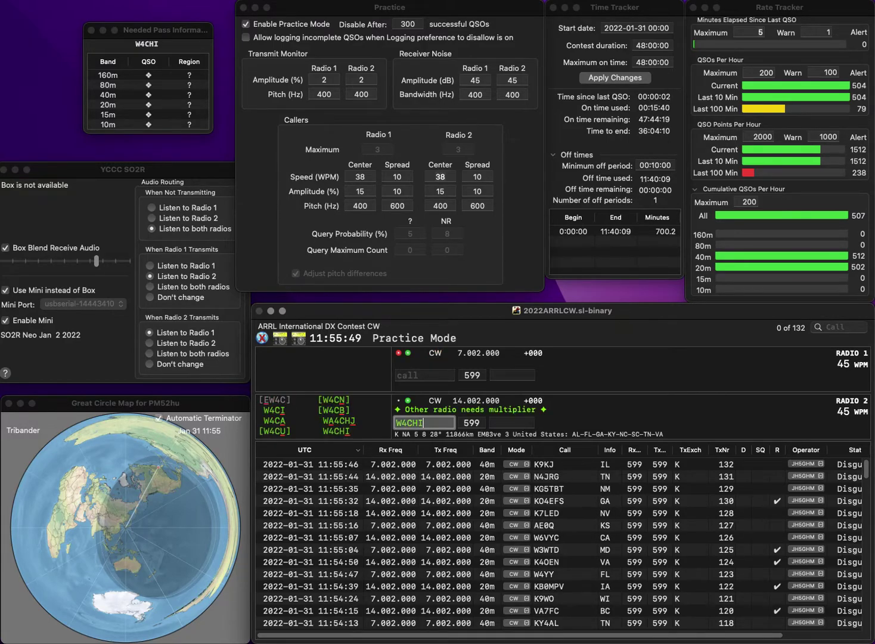
{"action": "key", "text": "Return"}
{"action": "type", "text": "W"}
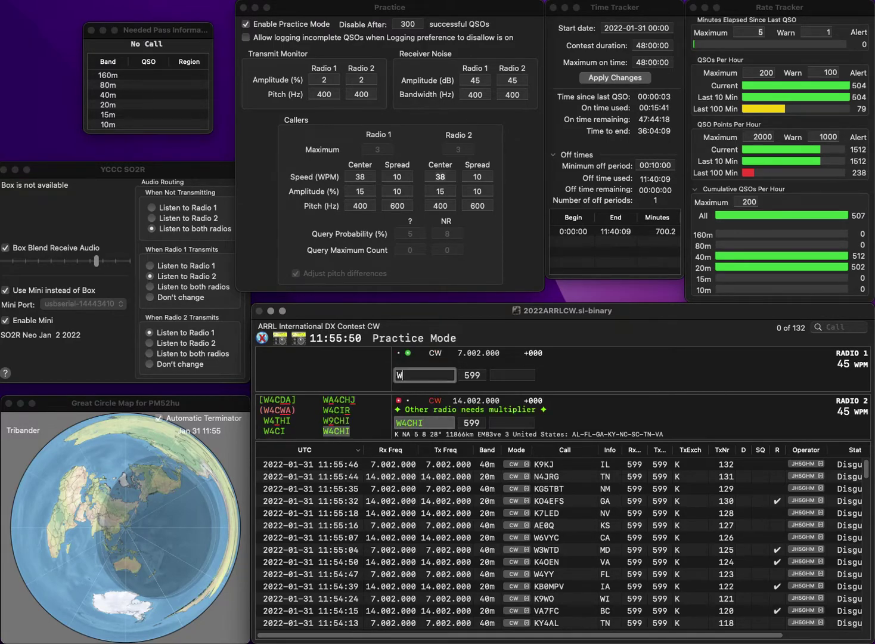
{"action": "type", "text": "A2"}
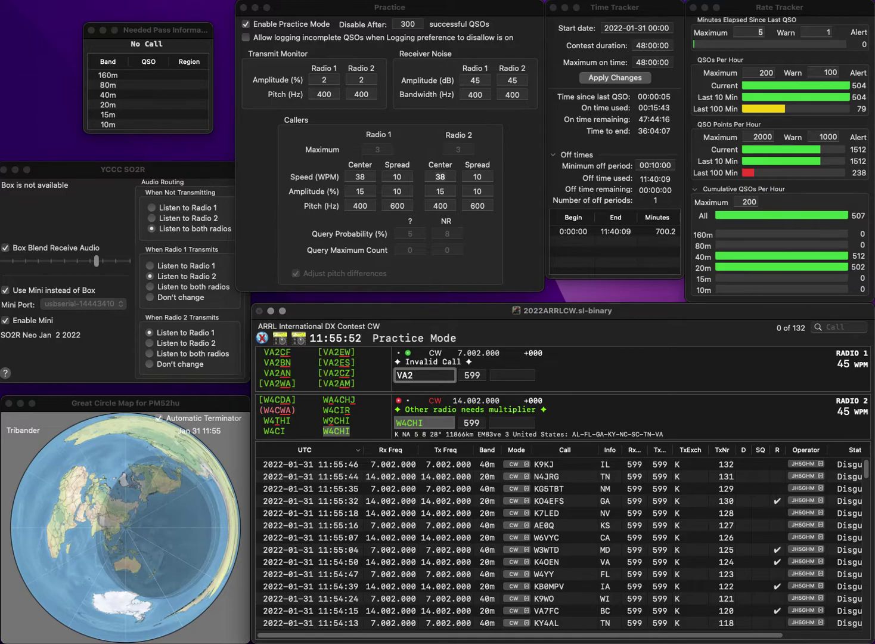
{"action": "type", "text": "YZX"}
{"action": "key", "text": "Return"}
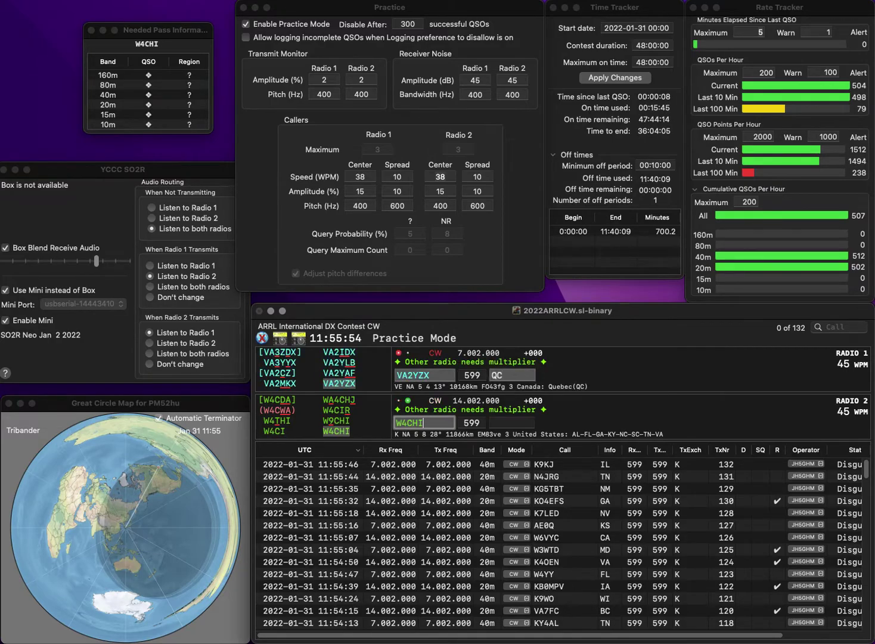
{"action": "key", "text": "space"}
{"action": "type", "text": "KY"}
{"action": "key", "text": "Return"}
{"action": "key", "text": "Return"}
Step: Answer K2TE/4 on Radio 2 and AA5RN on Radio 1
{"action": "type", "text": "K2TE/4"}
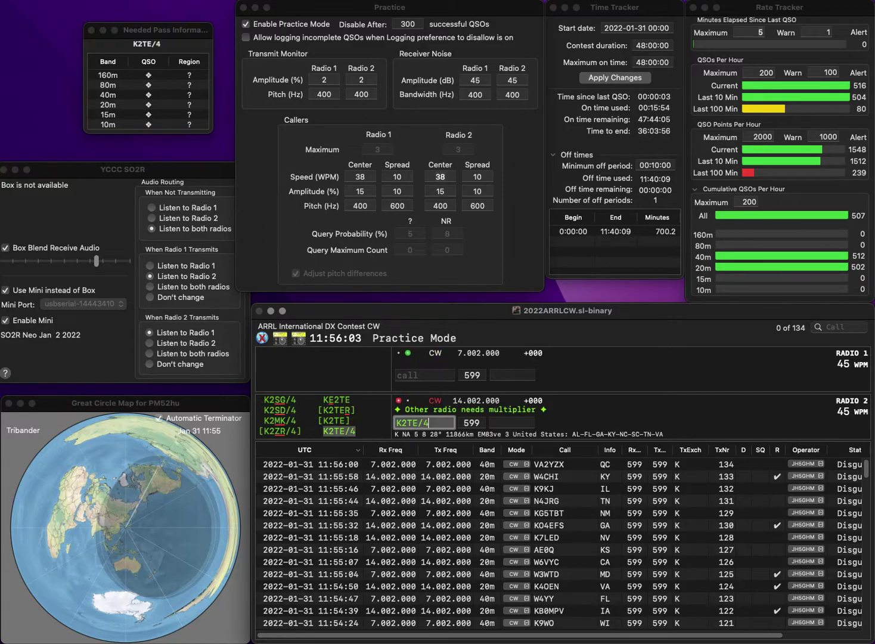
{"action": "key", "text": "Return"}
{"action": "type", "text": "AA5R"}
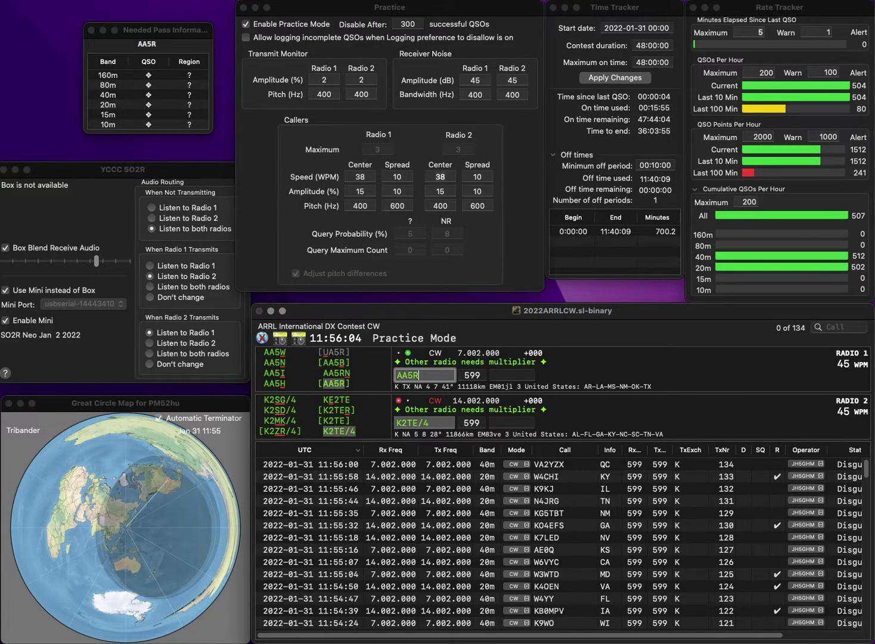
{"action": "type", "text": "N"}
{"action": "key", "text": "Return"}
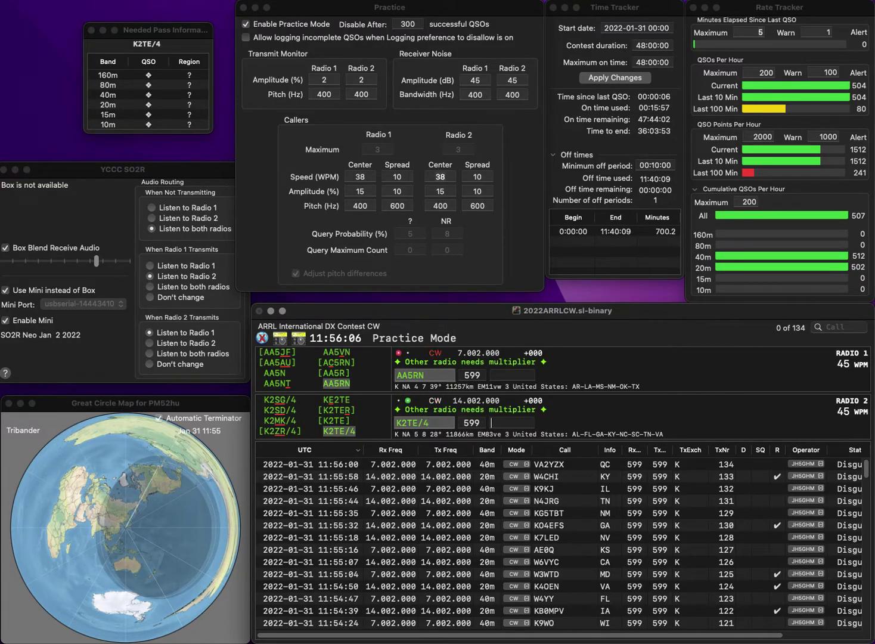
Step: Log K2TE/4 on Radio 2 with exchange NC and AA5RN on Radio 1 with exchange TX
{"action": "type", "text": "N"}
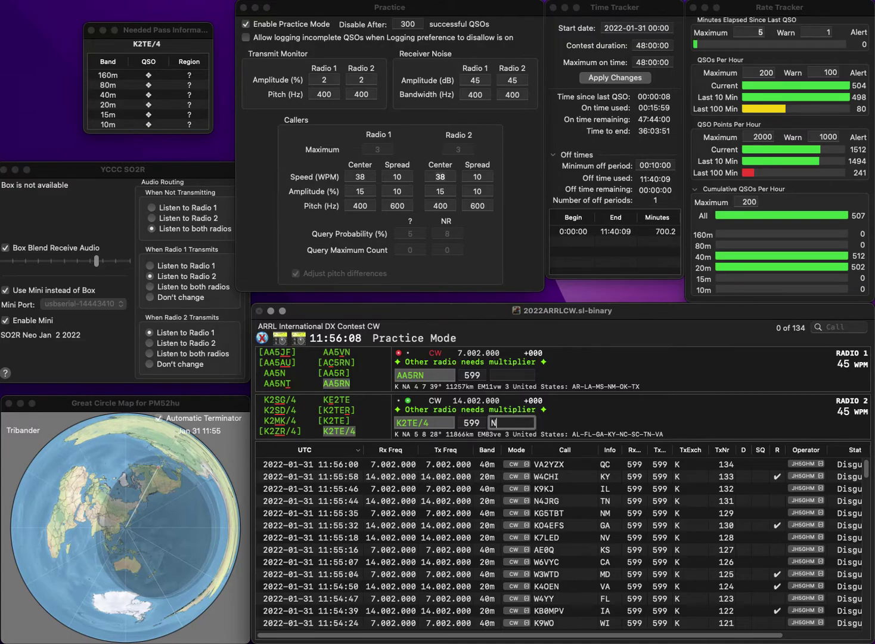
{"action": "type", "text": "C"}
{"action": "key", "text": "Return"}
{"action": "type", "text": "TX"}
{"action": "key", "text": "Return"}
Step: Answer W3YP on Radio 2 and send the partial call N8G to the Radio 1 caller
{"action": "type", "text": "W3YP"}
{"action": "key", "text": "Return"}
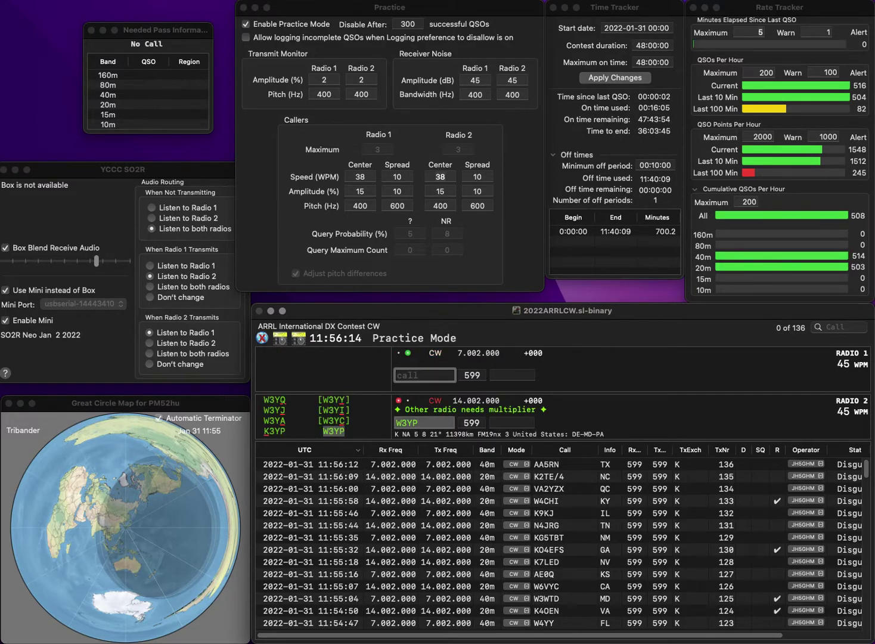
{"action": "type", "text": "N8G"}
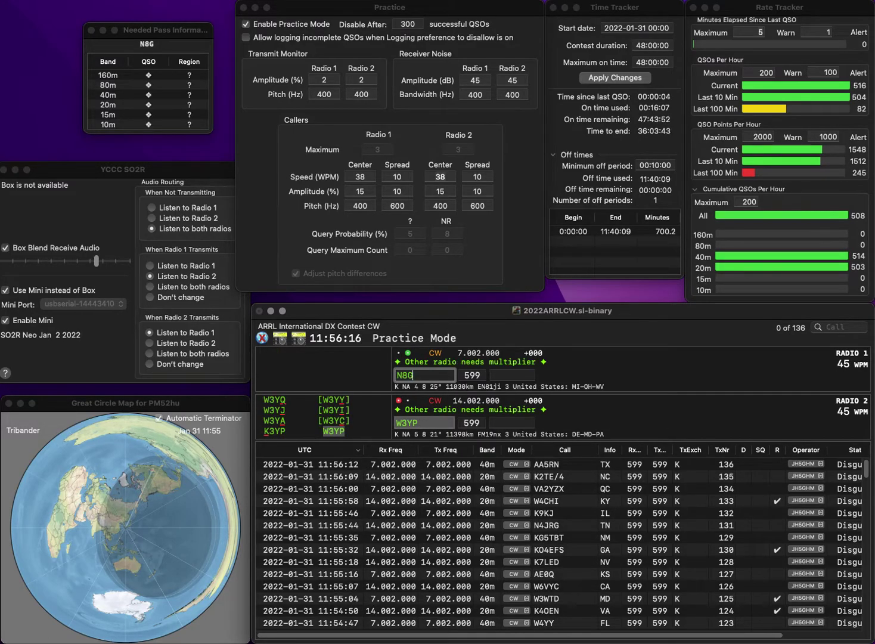
{"action": "key", "text": "Return"}
{"action": "type", "text": "PA"}
{"action": "key", "text": "Return"}
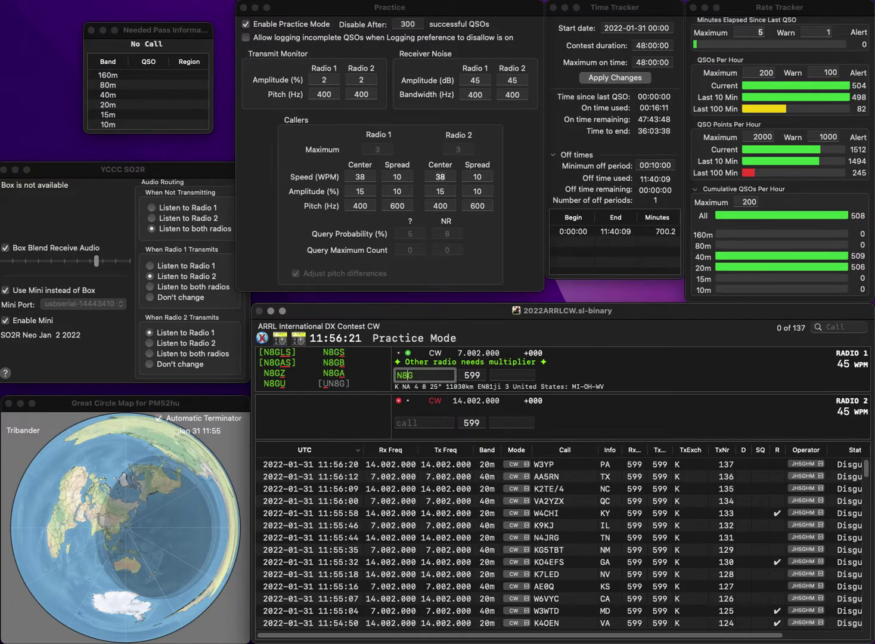
{"action": "key", "text": "BackSpace"}
{"action": "type", "text": "BEG"}
{"action": "key", "text": "Return"}
Step: Answer WN7S on Radio 2, logging N8BEG on Radio 1 with exchange MI and WN7S with exchange NC
{"action": "type", "text": "WN7S"}
{"action": "key", "text": "Return"}
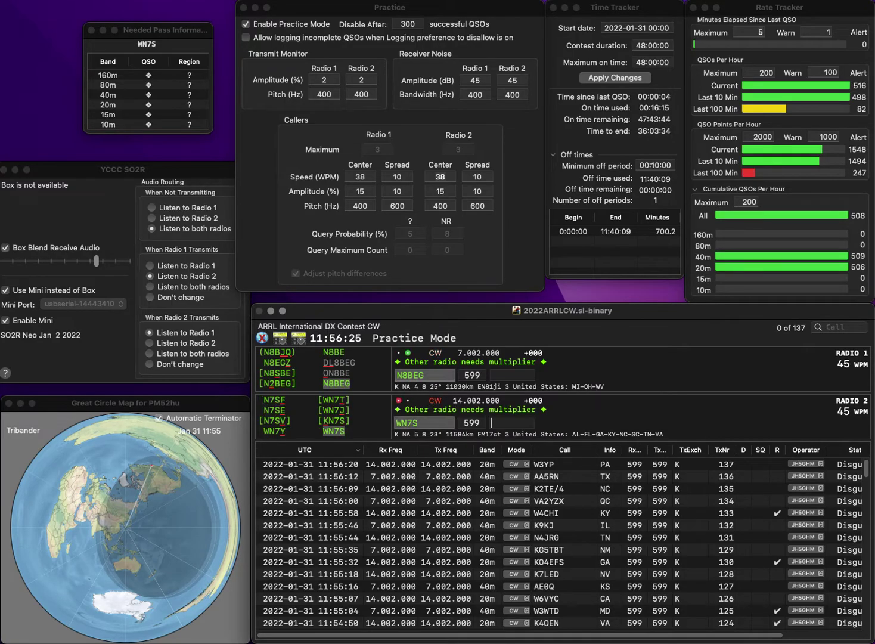
{"action": "type", "text": "MI"}
{"action": "key", "text": "Return"}
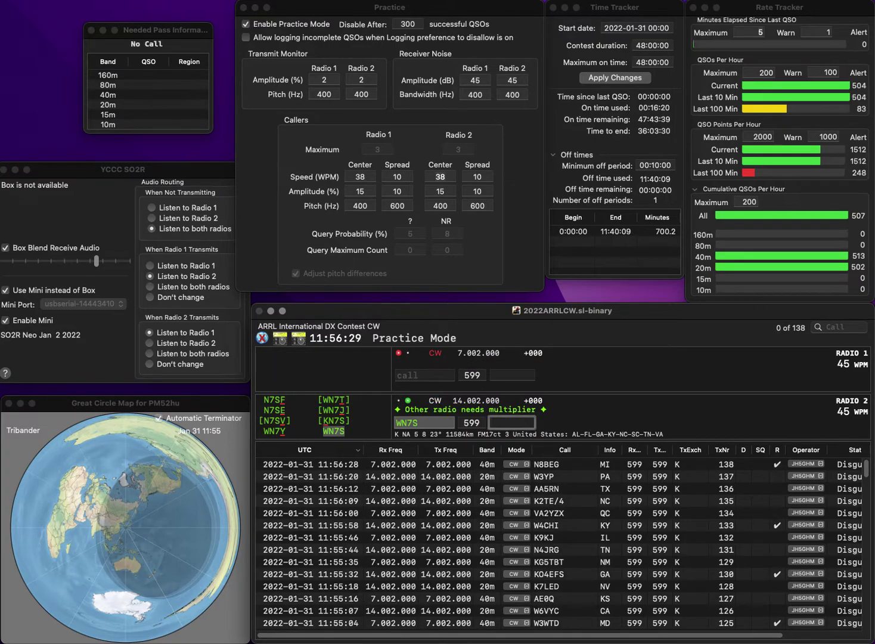
{"action": "type", "text": "NC"}
{"action": "key", "text": "Return"}
{"action": "type", "text": "VE7BGP"}
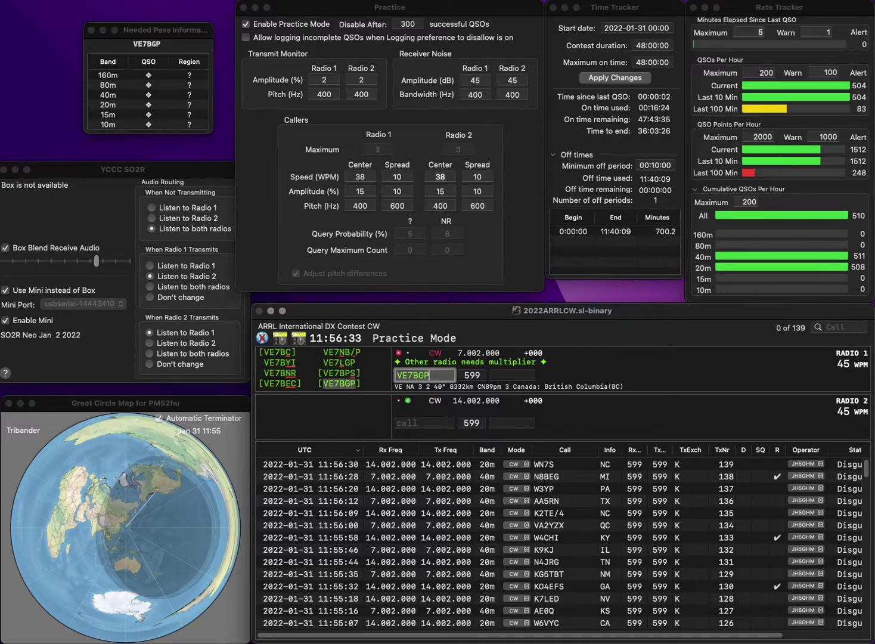
{"action": "key", "text": "Return"}
{"action": "type", "text": "C8AP"}
{"action": "left_click", "coordinate": [397, 422]}
{"action": "type", "text": "A"}
{"action": "key", "text": "Return"}
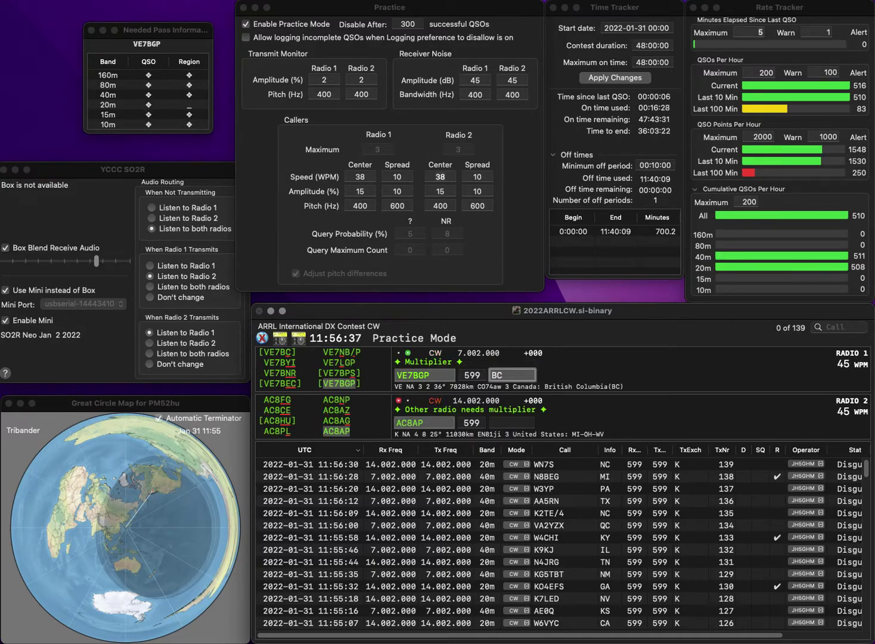
{"action": "key", "text": "Return"}
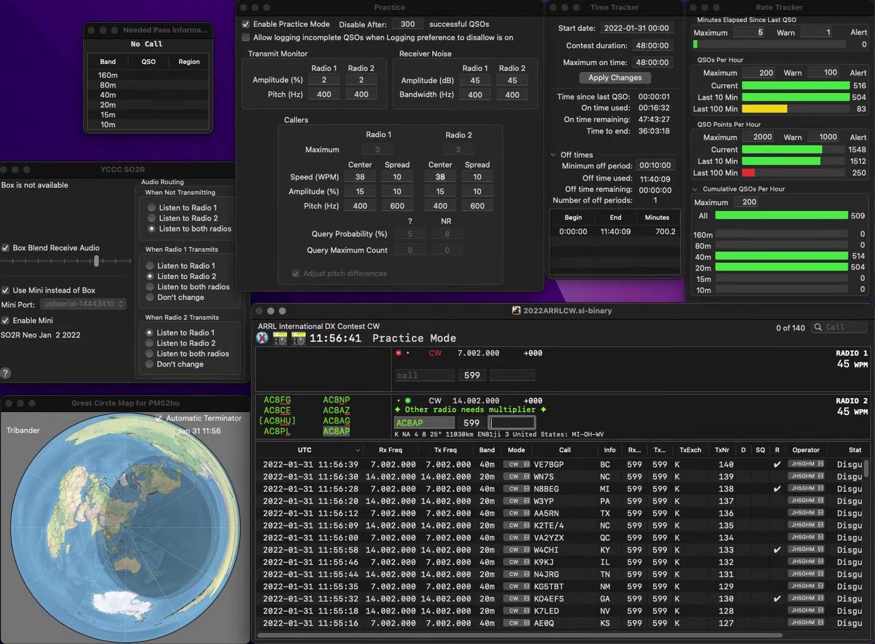
{"action": "type", "text": "OH"}
{"action": "key", "text": "Return"}
Step: Try to answer the Radio 1 caller with the partial call WB5
{"action": "type", "text": "WB"}
{"action": "type", "text": "GH"}
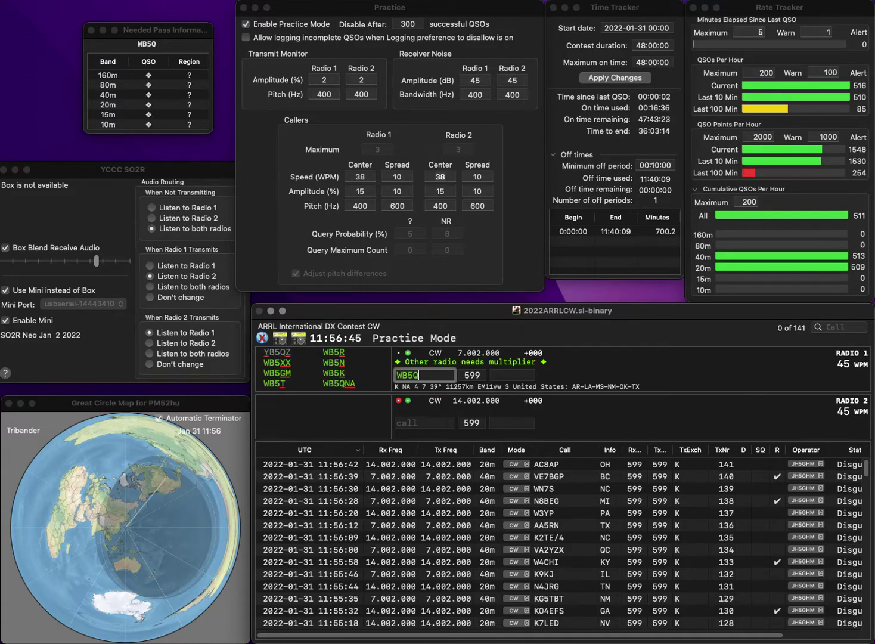
{"action": "key", "text": "BackSpace"}
{"action": "key", "text": "BackSpace"}
{"action": "key", "text": "Return"}
Step: Enter the partial call RJ on Radio 2 and the call W6IQC on Radio 1
{"action": "type", "text": "RJ"}
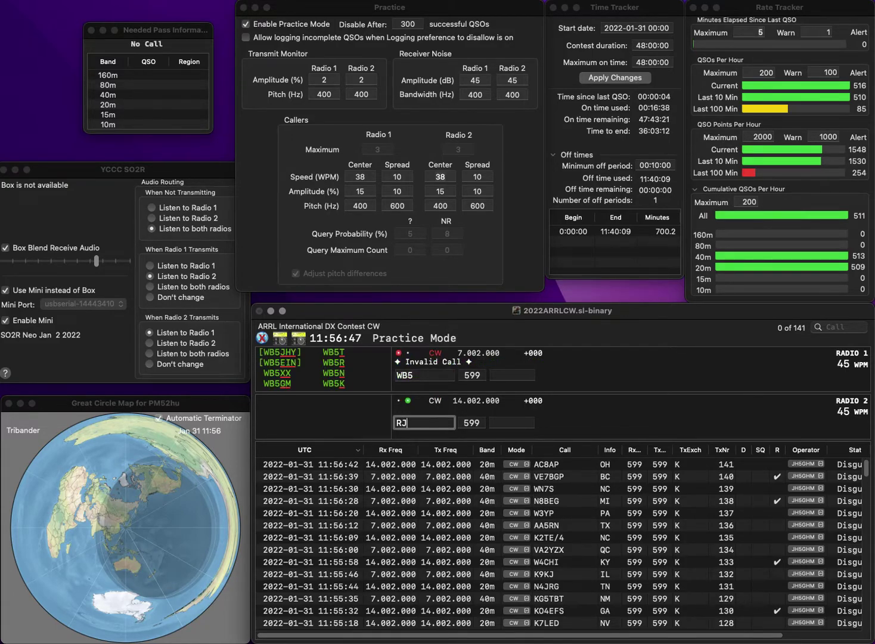
{"action": "key", "text": "grave"}
{"action": "type", "text": "W"}
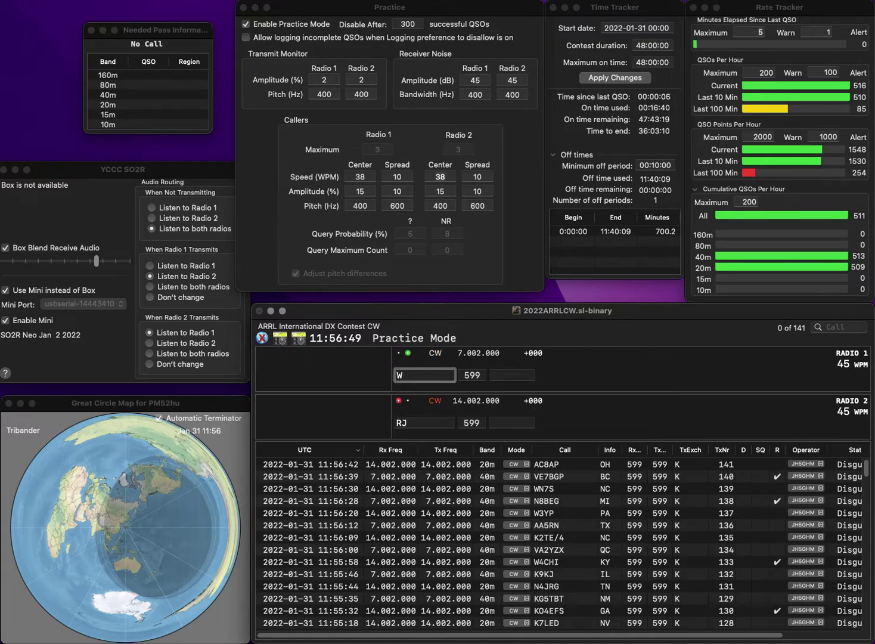
{"action": "type", "text": "6IQC"}
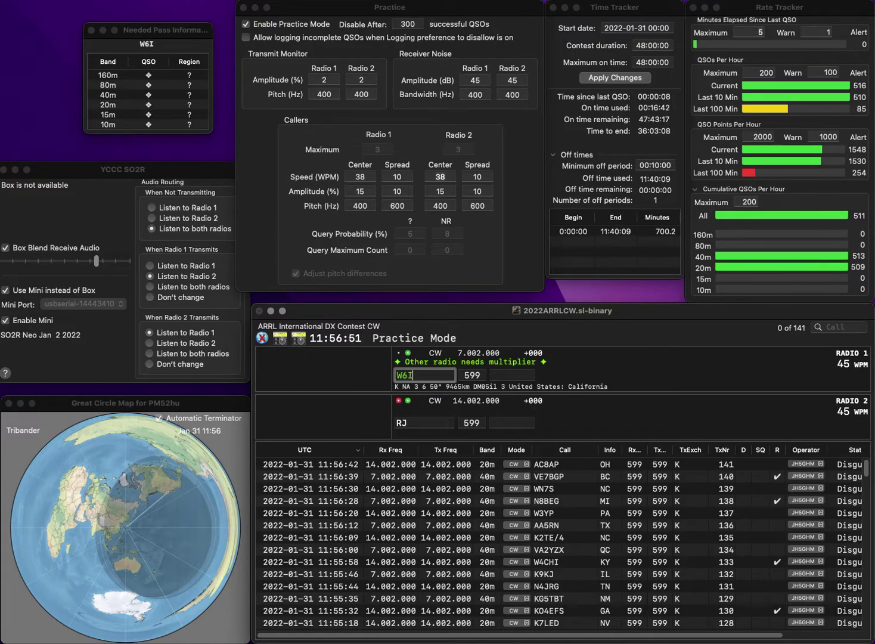
{"action": "key", "text": "grave"}
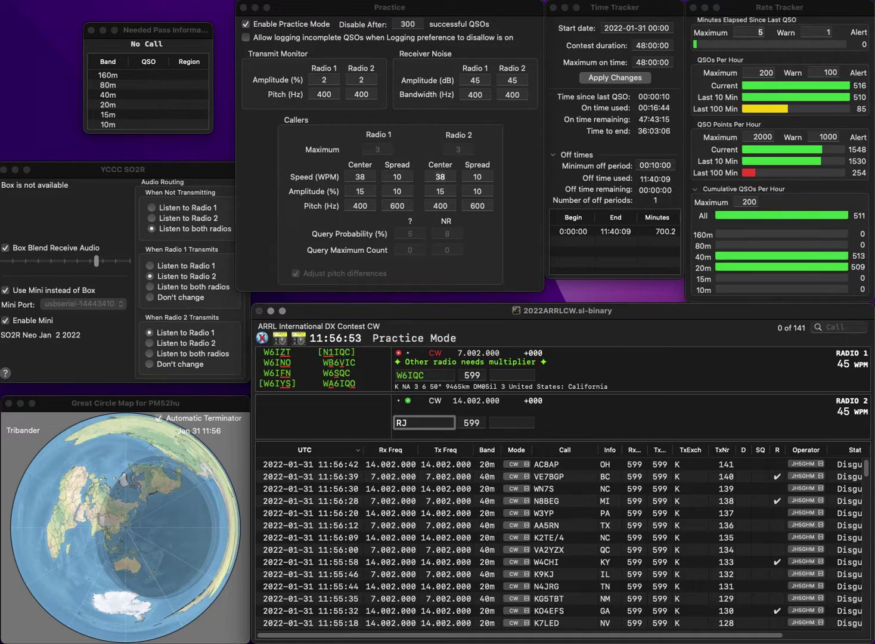
{"action": "type", "text": "W7W"}
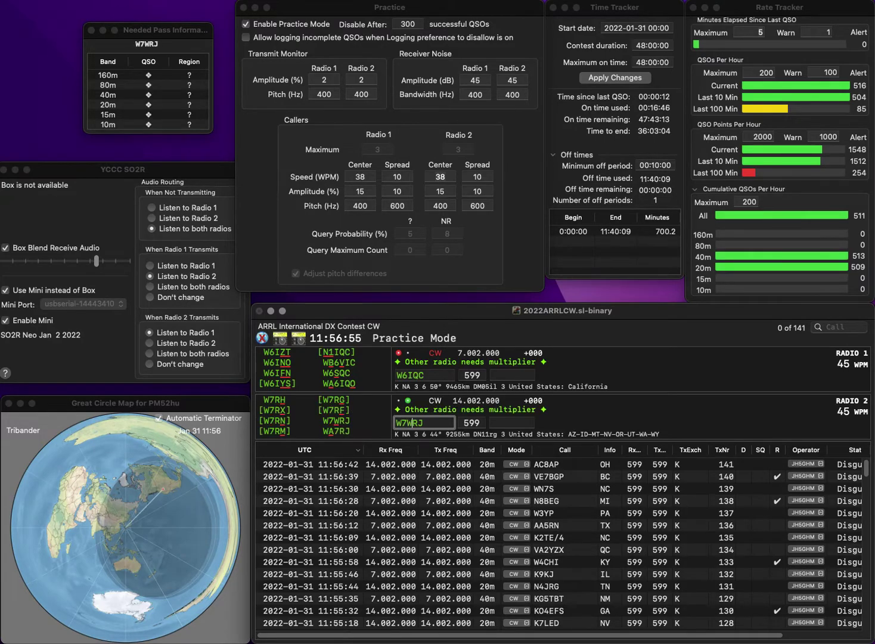
{"action": "key", "text": "grave"}
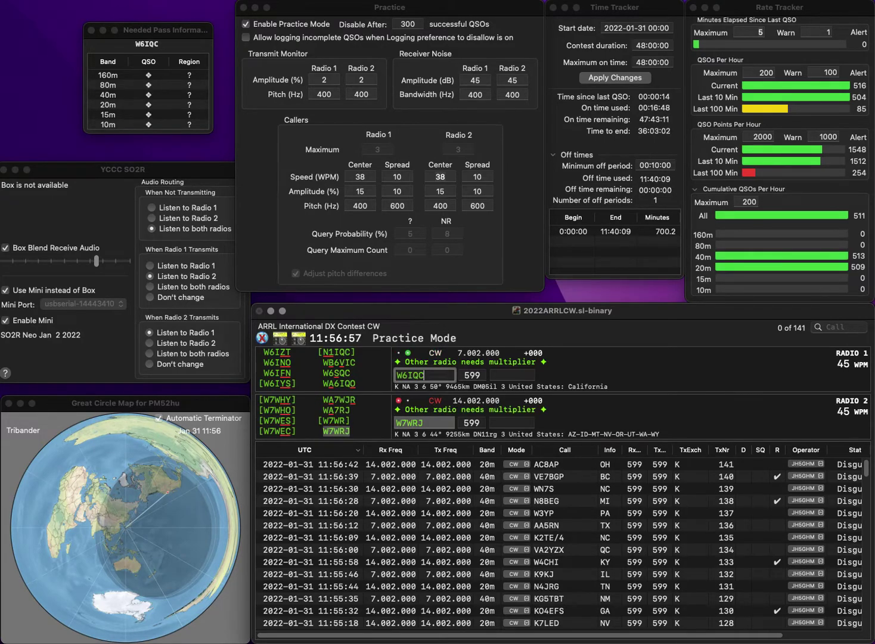
{"action": "key", "text": "Delete"}
{"action": "type", "text": "S"}
{"action": "key", "text": "Return"}
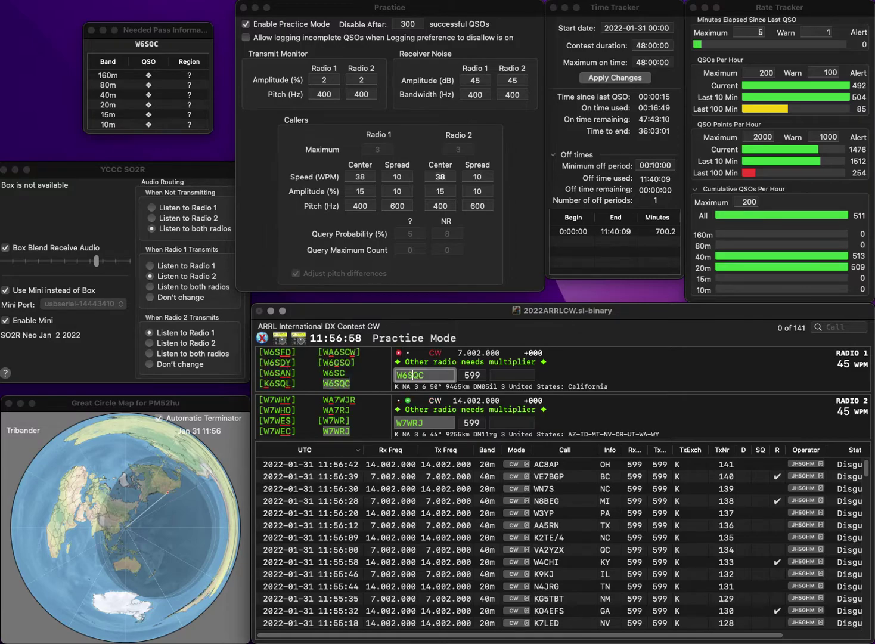
{"action": "type", "text": "NV"}
{"action": "key", "text": "Return"}
{"action": "type", "text": "CA"}
{"action": "key", "text": "Return"}
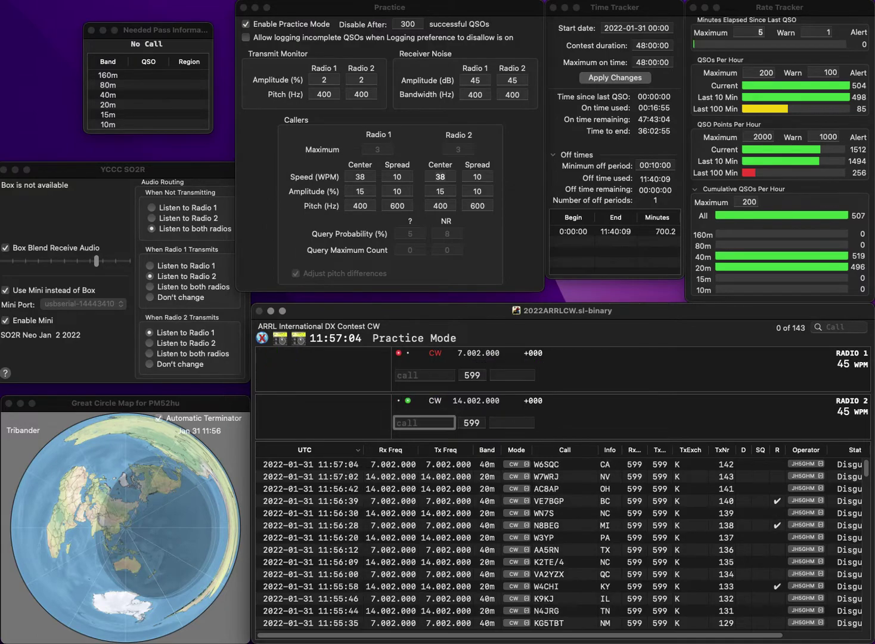
{"action": "type", "text": "LWK"}
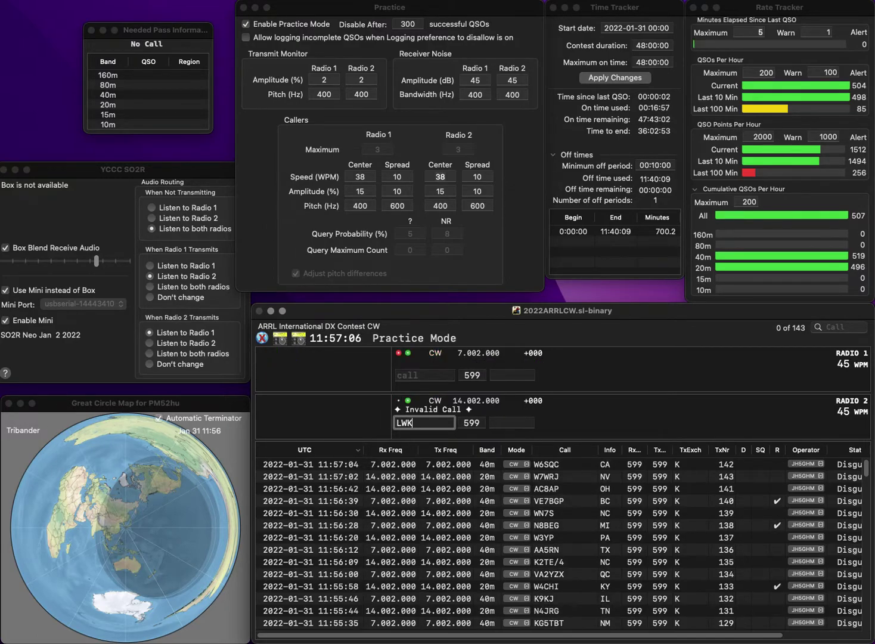
{"action": "key", "text": "Return"}
{"action": "type", "text": "KHWF7C"}
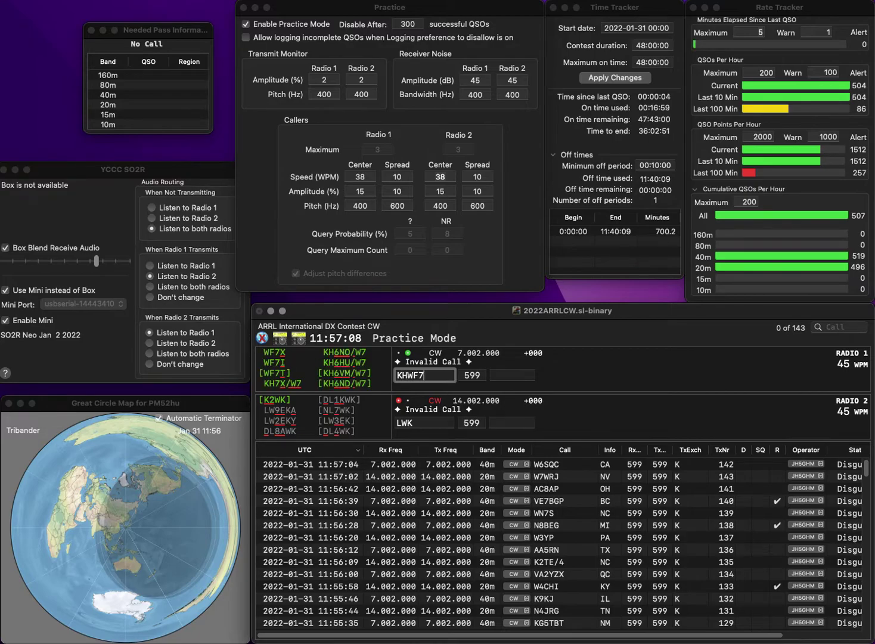
{"action": "key", "text": "super+Left"}
{"action": "key", "text": "Delete"}
{"action": "key", "text": "Delete"}
{"action": "key", "text": "Return"}
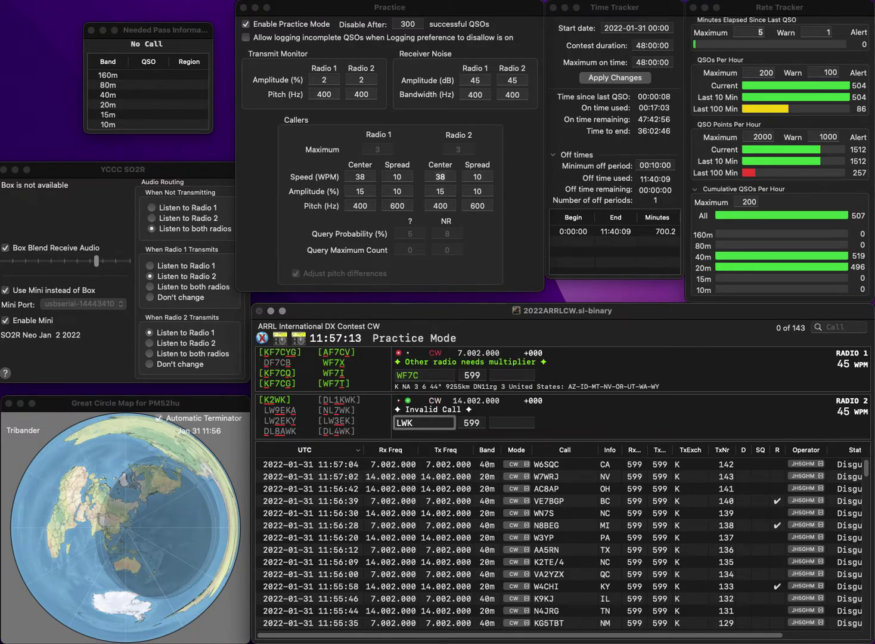
Step: Complete the Radio 2 call as K5LWK and correct the Radio 1 call to WF6C, answering both callers
{"action": "type", "text": "K5"}
{"action": "key", "text": "Return"}
{"action": "key", "text": "Right"}
{"action": "key", "text": "Delete"}
{"action": "type", "text": "6"}
{"action": "key", "text": "Return"}
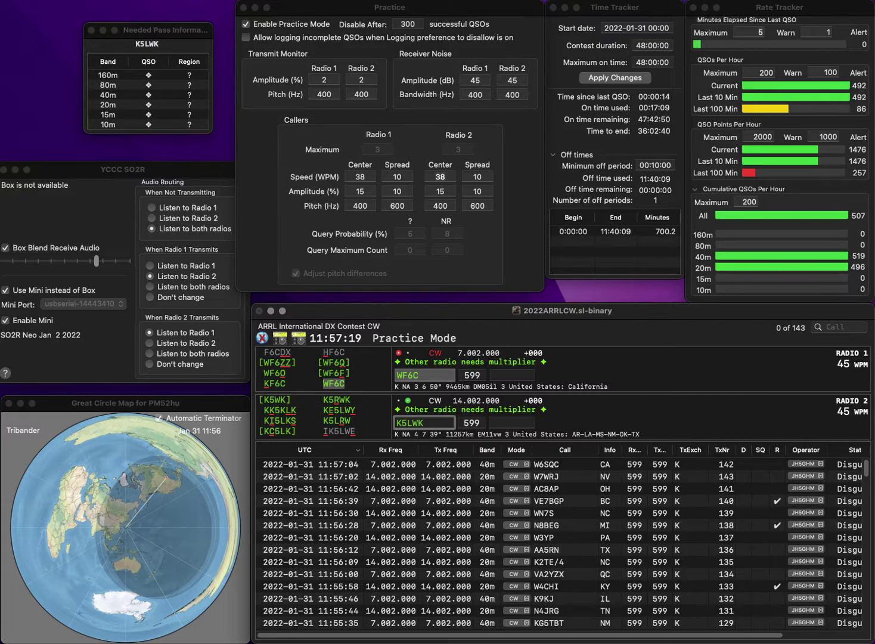
Step: Correct the Radio 2 call to K5RWK and answer the caller again
{"action": "key", "text": "Delete"}
{"action": "type", "text": "R"}
{"action": "key", "text": "Return"}
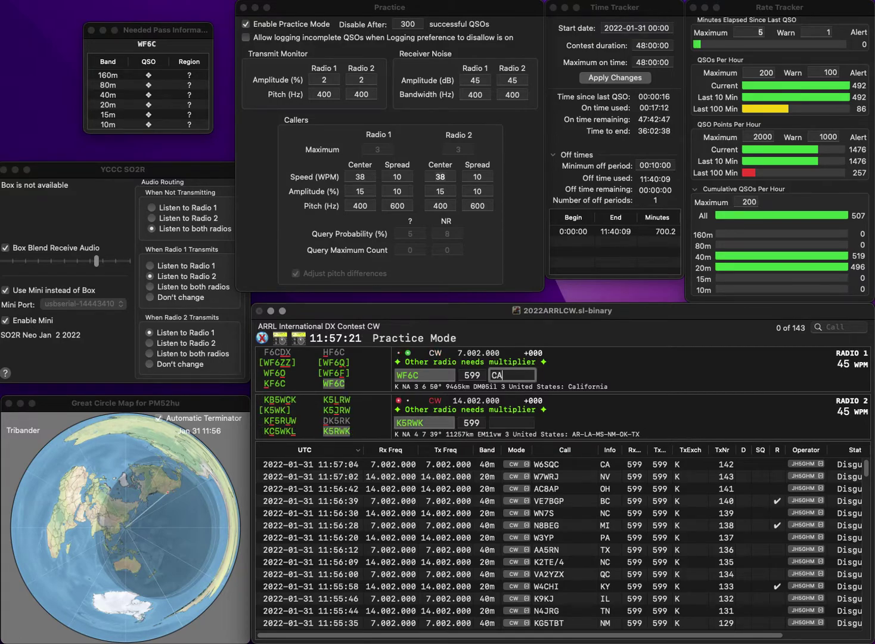
{"action": "key", "text": "Return"}
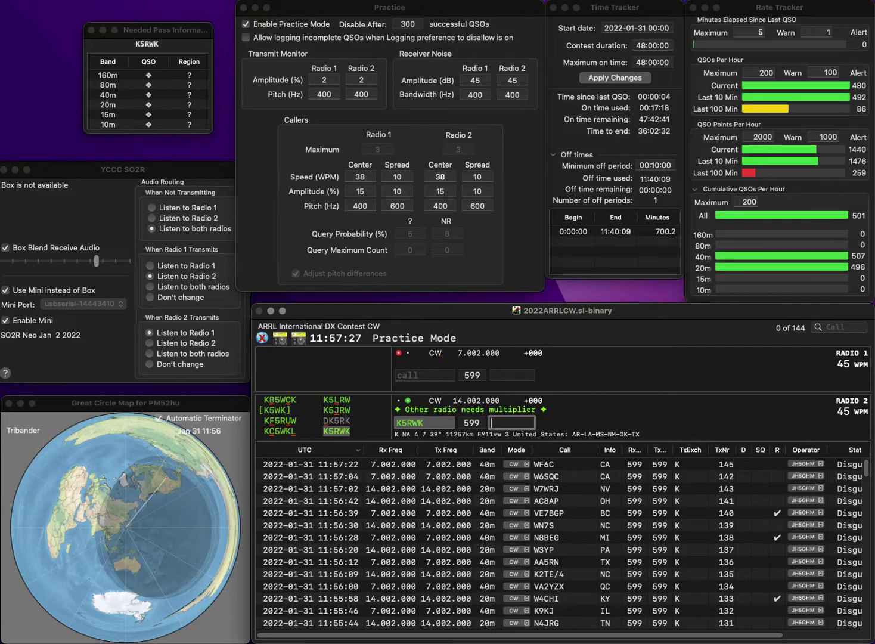
{"action": "type", "text": "TX"}
{"action": "key", "text": "Return"}
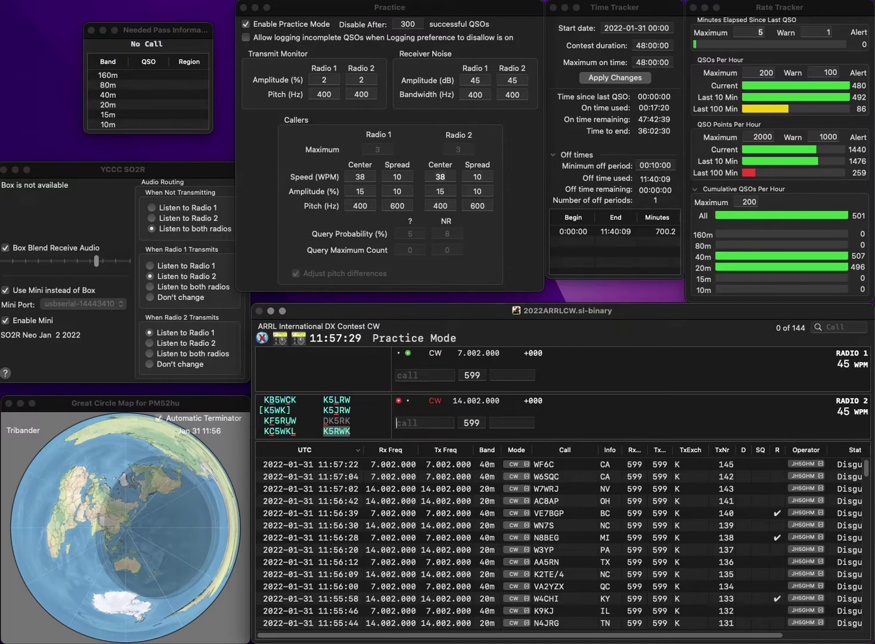
{"action": "type", "text": "K4POP"}
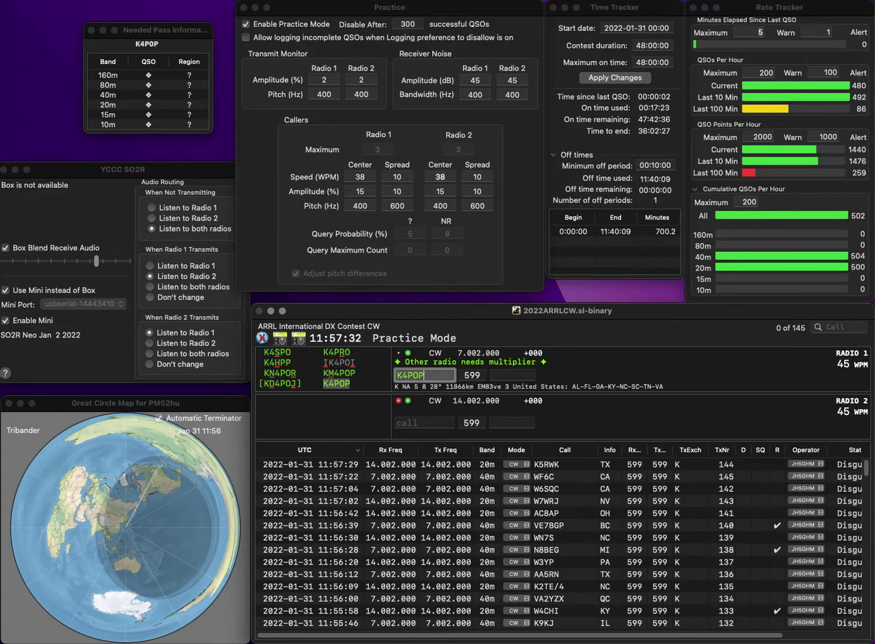
{"action": "key", "text": "Return"}
{"action": "type", "text": "WA6TLA"}
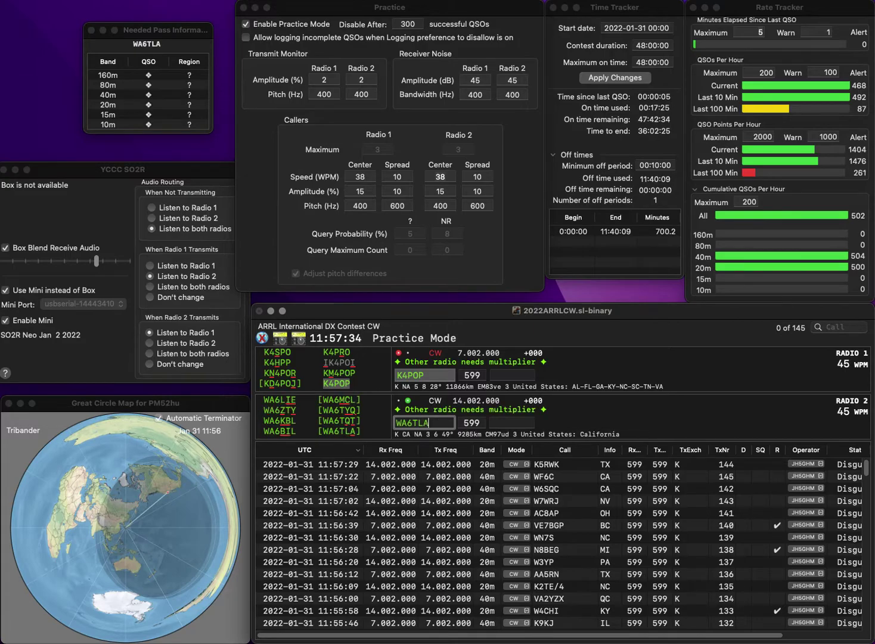
{"action": "key", "text": "Return"}
{"action": "key", "text": "space"}
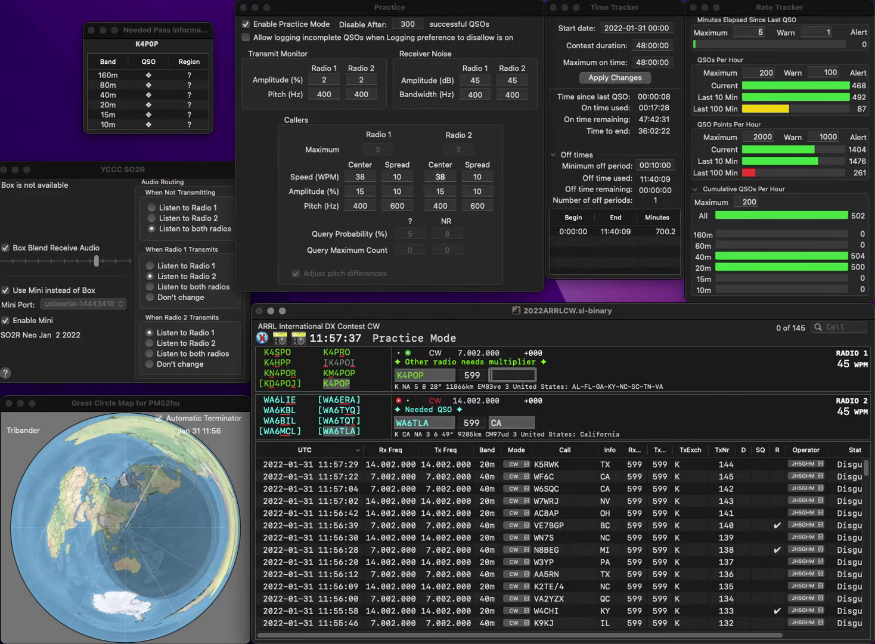
{"action": "key", "text": "Return"}
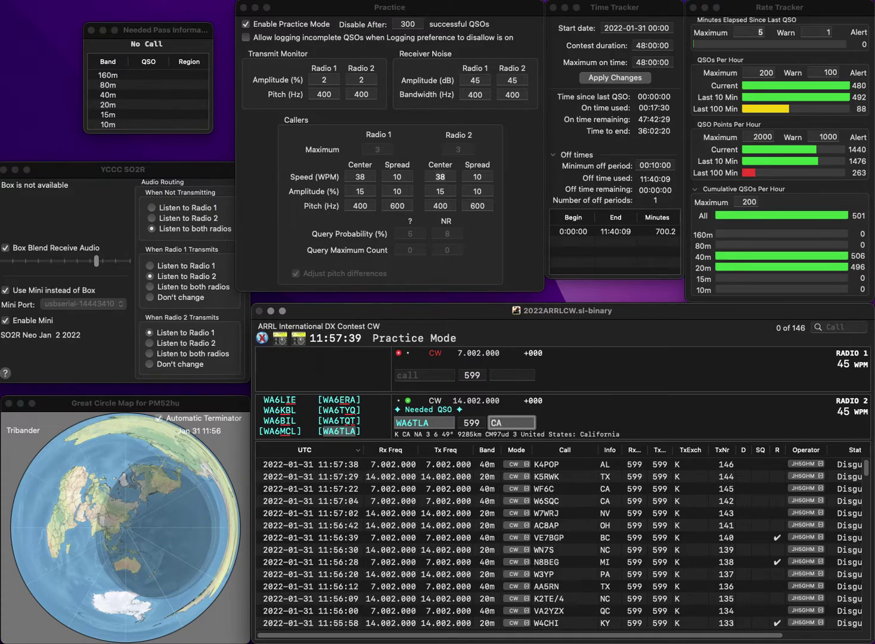
{"action": "key", "text": "Return"}
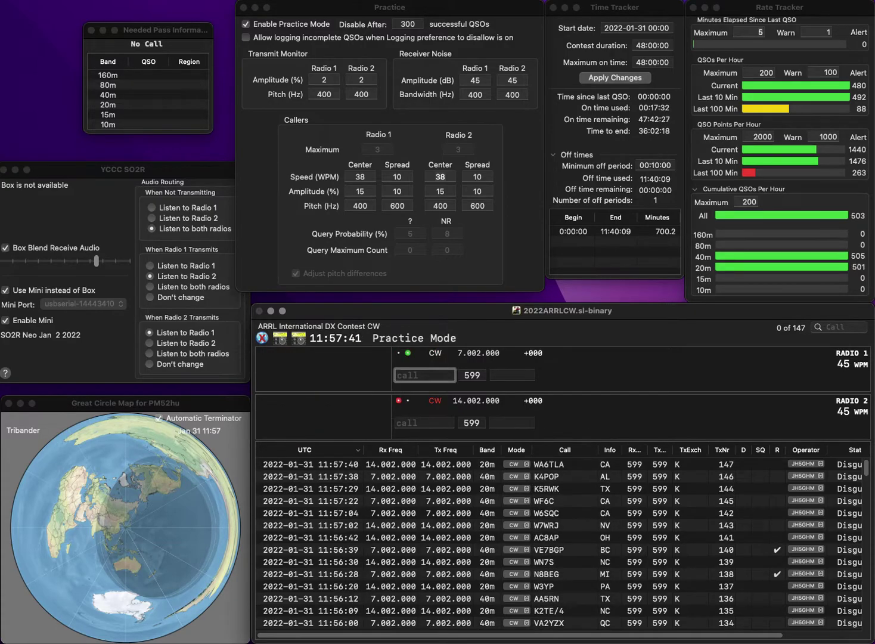
Step: Enter the call KN2M on Radio 1 and answer the caller
{"action": "type", "text": "N2M"}
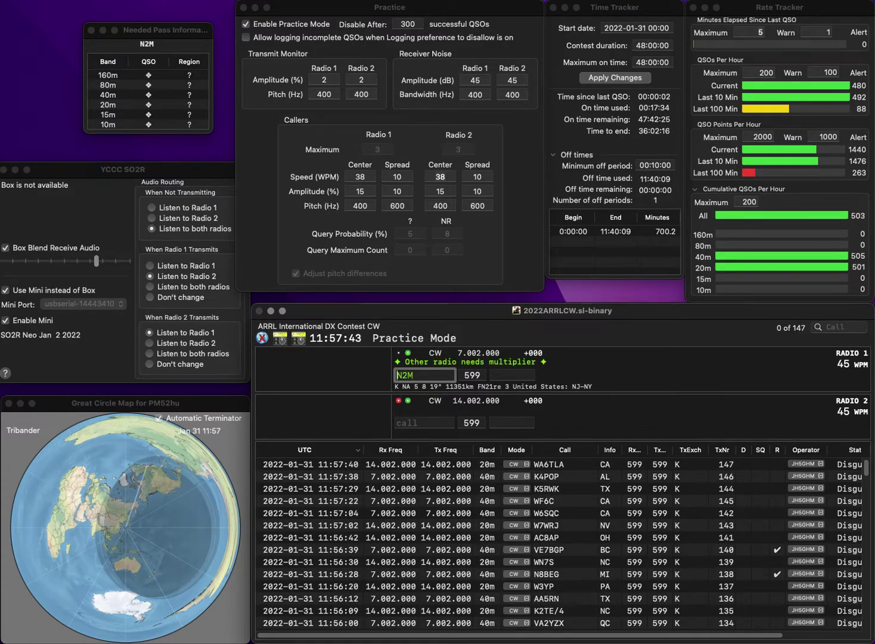
{"action": "key", "text": "Left"}
{"action": "key", "text": "Left"}
{"action": "key", "text": "Left"}
{"action": "type", "text": "K"}
{"action": "key", "text": "Return"}
Step: Enter the call AE5GT on Radio 2 and answer the caller
{"action": "type", "text": "AEG"}
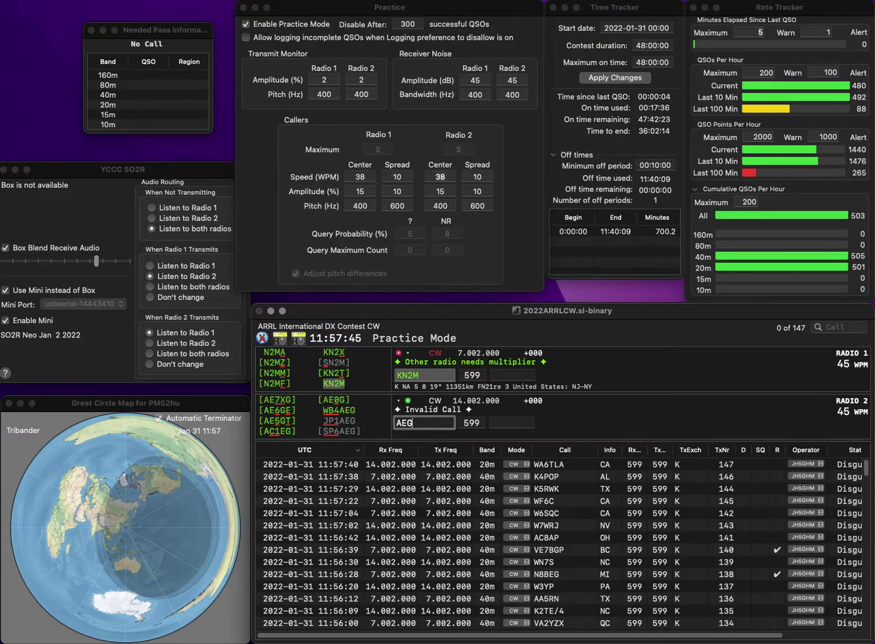
{"action": "type", "text": "T5GT"}
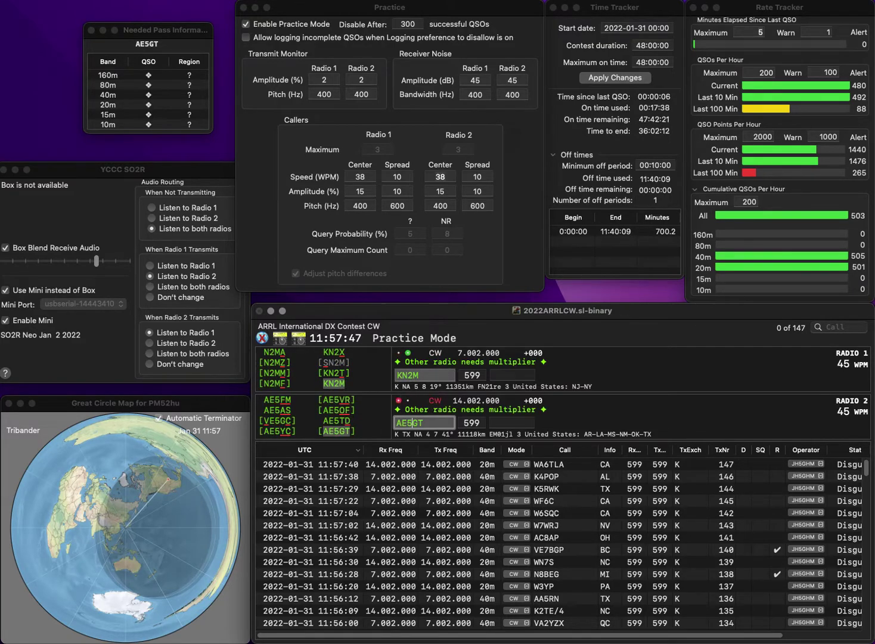
{"action": "key", "text": "Return"}
{"action": "type", "text": "NJ"}
{"action": "key", "text": "Return"}
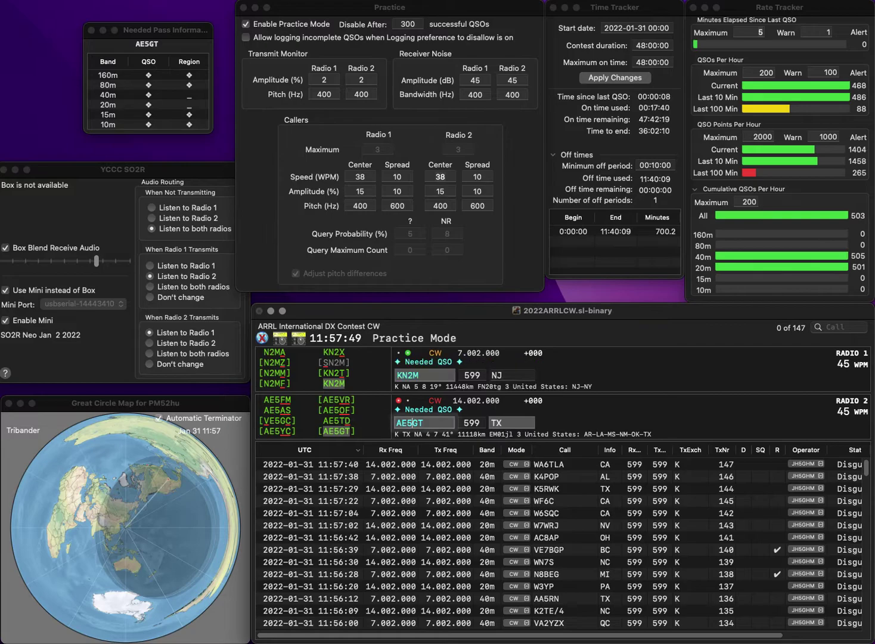
{"action": "key", "text": "Return"}
Step: Answer Radio 1 with the partial call N6 and Radio 2 with N9KT, and complete the Radio 1 call as N6NH
{"action": "type", "text": "N6"}
{"action": "key", "text": "Return"}
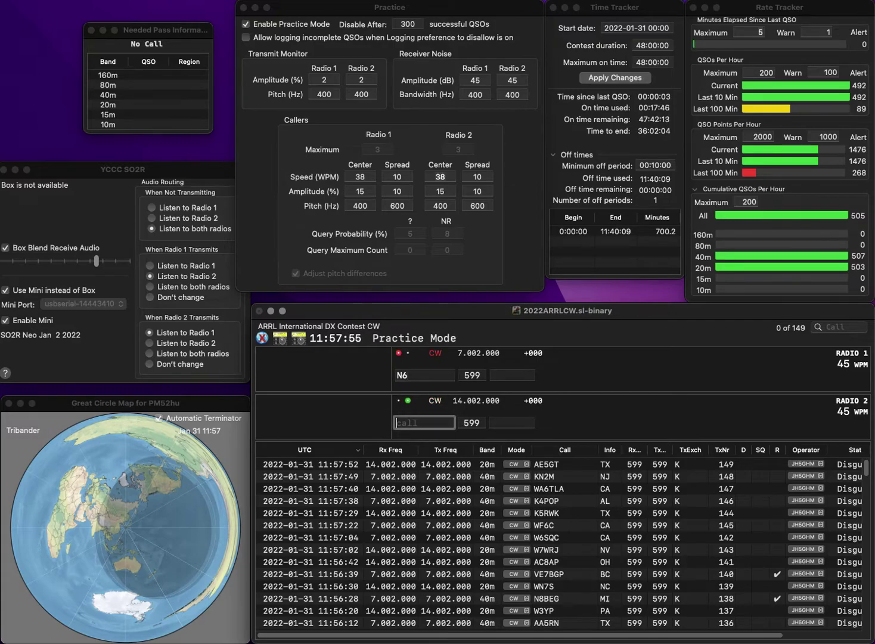
{"action": "type", "text": "N9KT"}
{"action": "key", "text": "Return"}
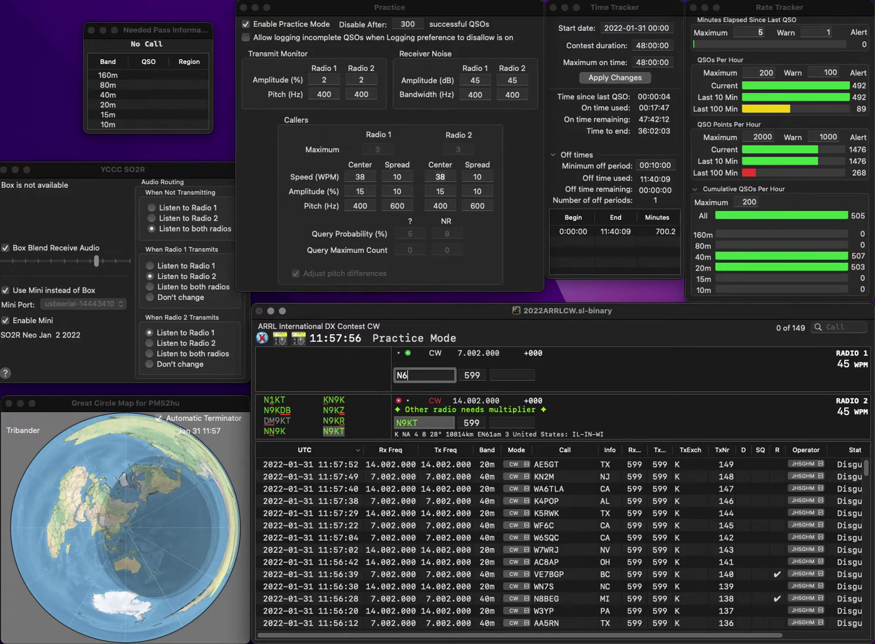
{"action": "type", "text": "NH"}
{"action": "key", "text": "Return"}
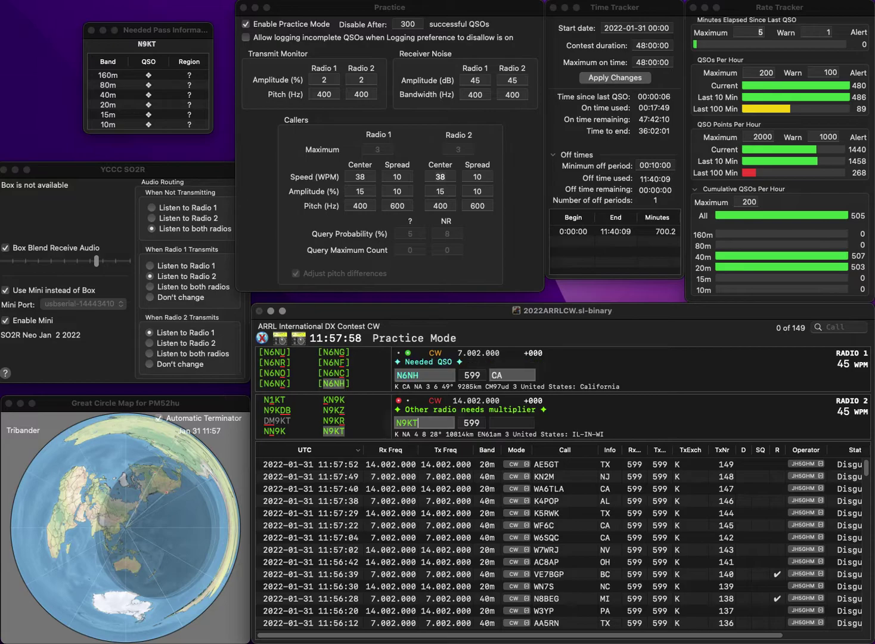
{"action": "type", "text": "IN"}
{"action": "key", "text": "Return"}
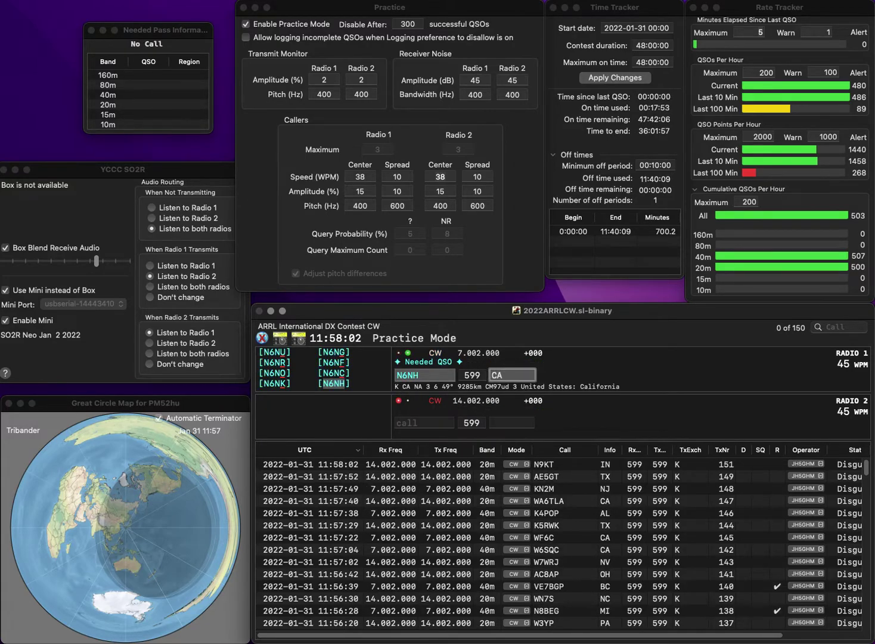
{"action": "key", "text": "Return"}
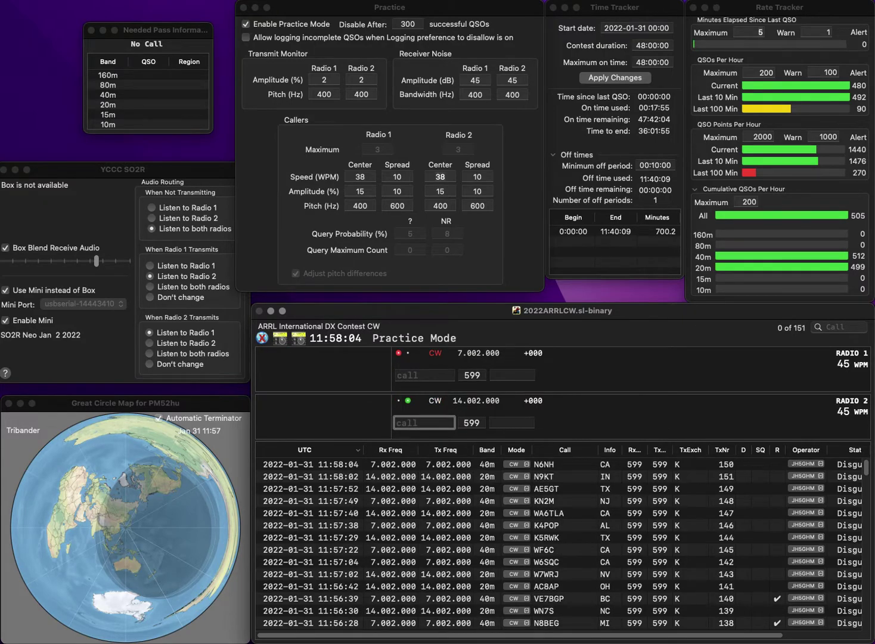
Step: Answer W3TMS on Radio 2 and enter the call K9TV on Radio 1
{"action": "type", "text": "W3TMS"}
{"action": "key", "text": "Return"}
{"action": "type", "text": "K9TV"}
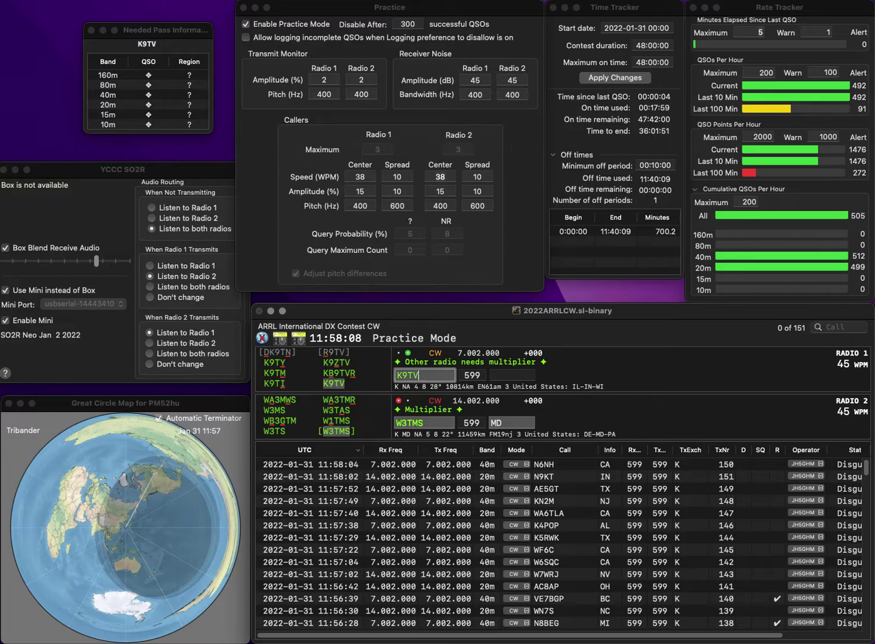
{"action": "key", "text": "Return"}
{"action": "key", "text": "Return"}
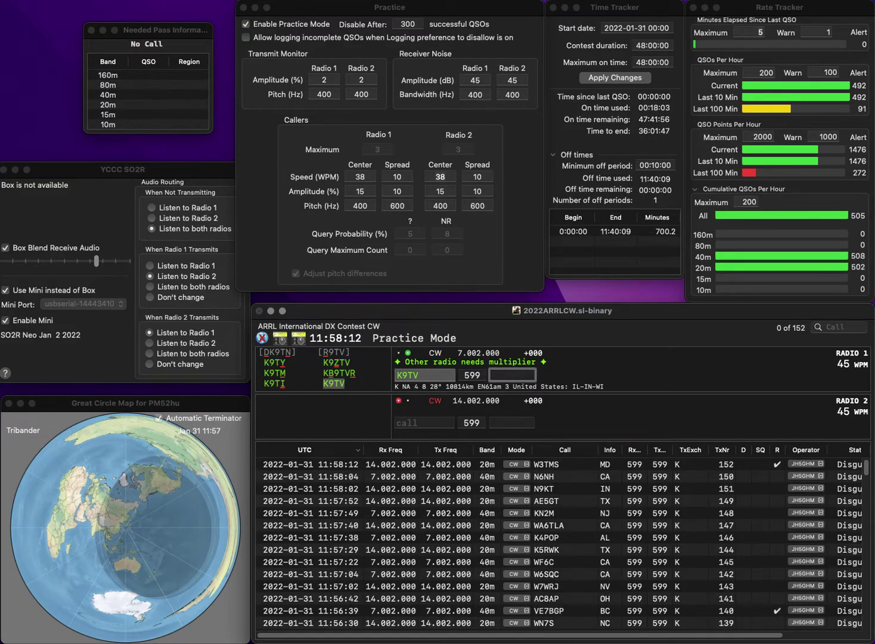
{"action": "type", "text": "WI"}
{"action": "key", "text": "Return"}
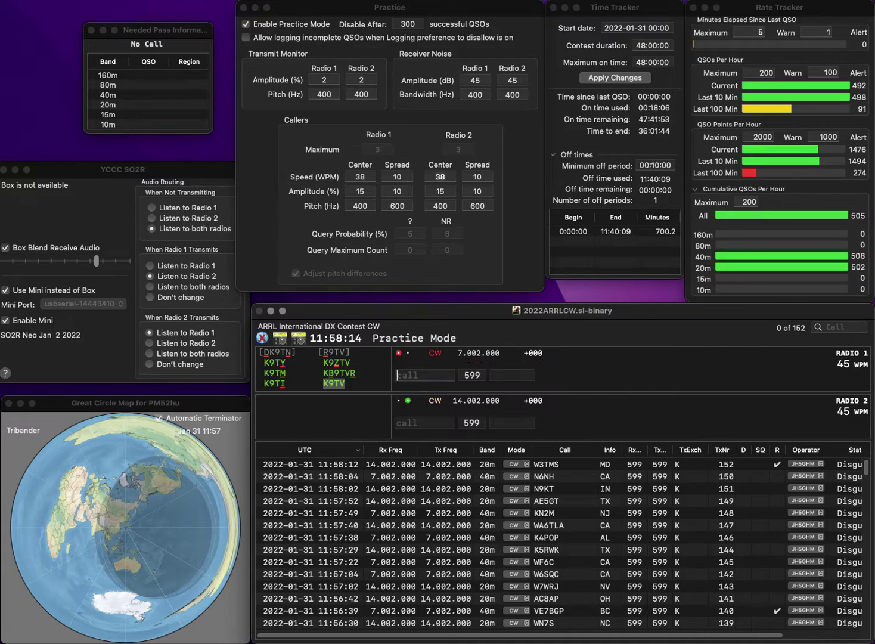
{"action": "type", "text": "N3WQ"}
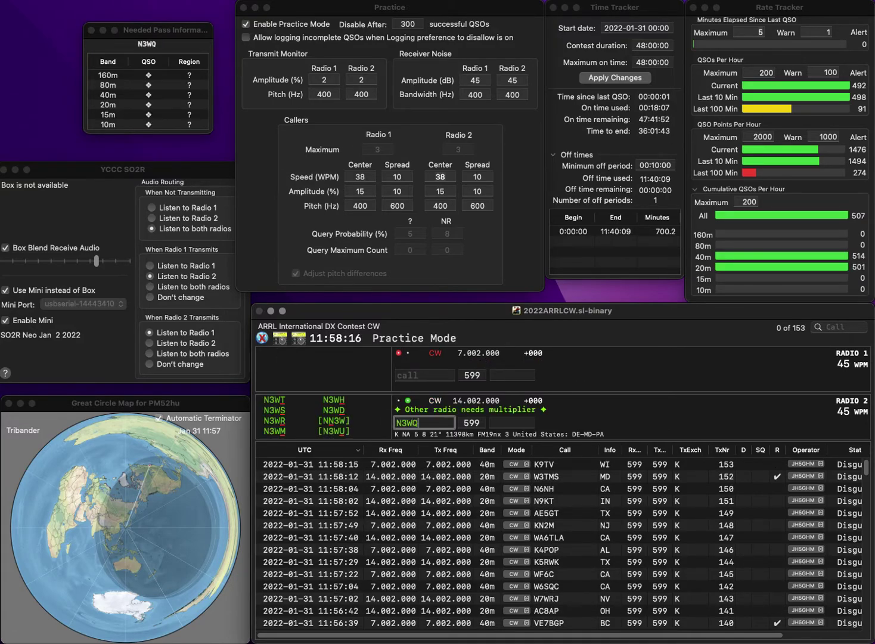
{"action": "key", "text": "Return"}
{"action": "type", "text": "W9"}
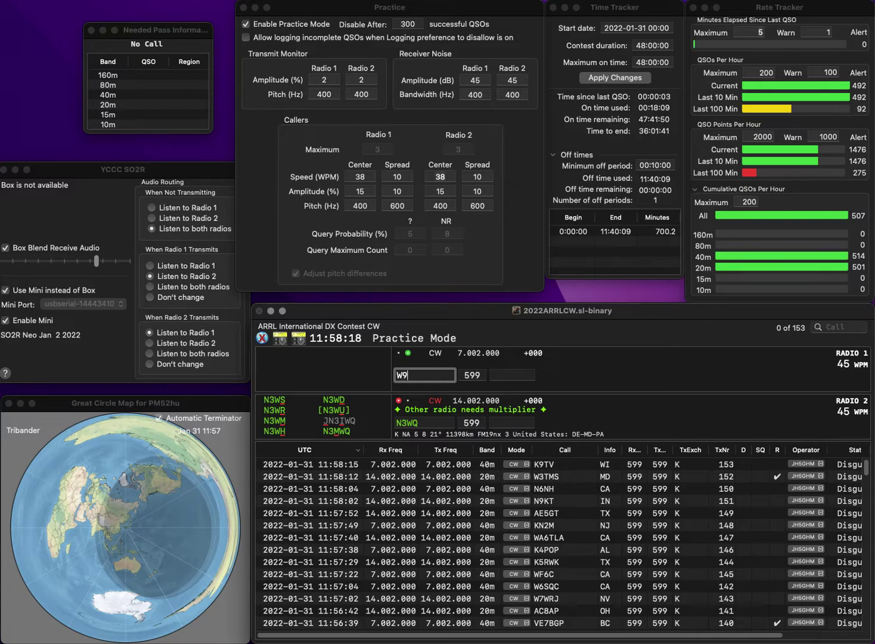
{"action": "type", "text": "KXQ"}
{"action": "key", "text": "Return"}
Step: Correct the Radio 2 call to N2WQ and resend the reply with exchange NY filled in
{"action": "key", "text": "Left"}
{"action": "key", "text": "Left"}
{"action": "key", "text": "BackSpace"}
{"action": "type", "text": "2"}
{"action": "key", "text": "Return"}
{"action": "type", "text": "N"}
{"action": "key", "text": "Return"}
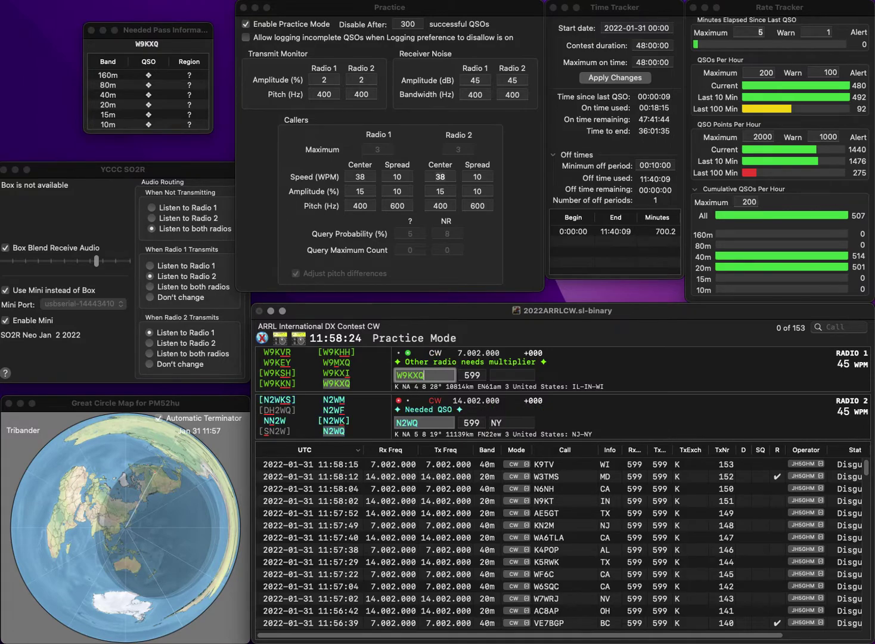
{"action": "type", "text": "IL"}
{"action": "key", "text": "Return"}
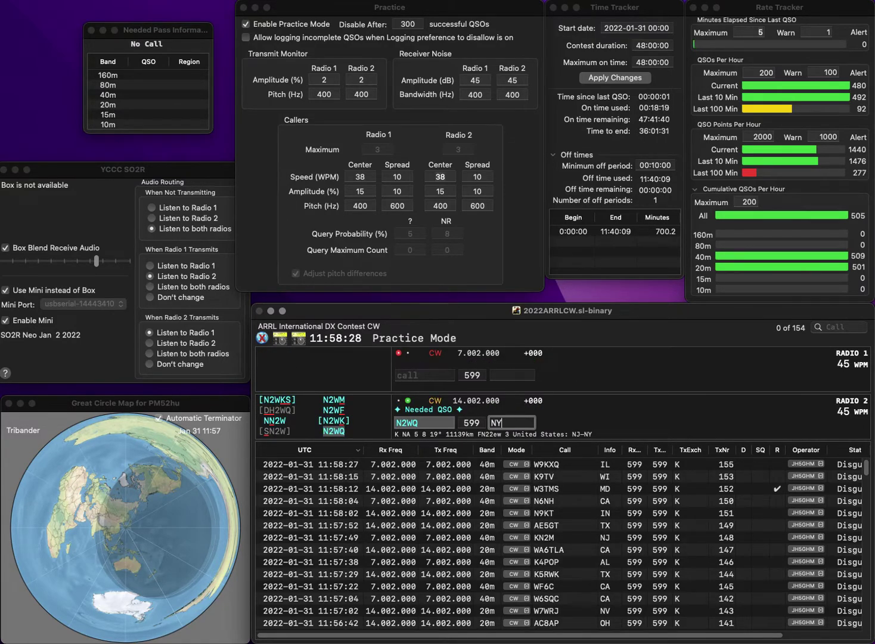
{"action": "key", "text": "Return"}
{"action": "type", "text": "N1"}
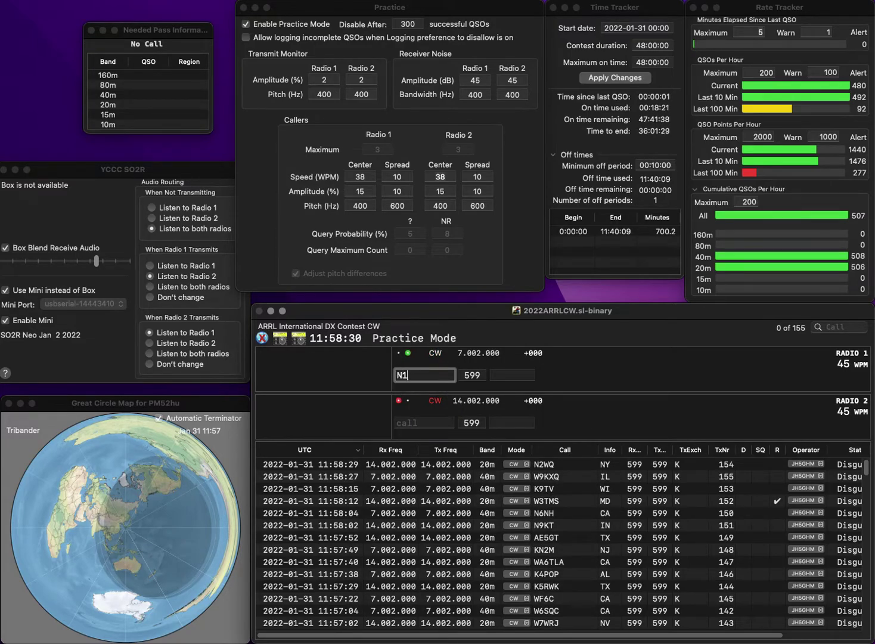
{"action": "type", "text": "XK"}
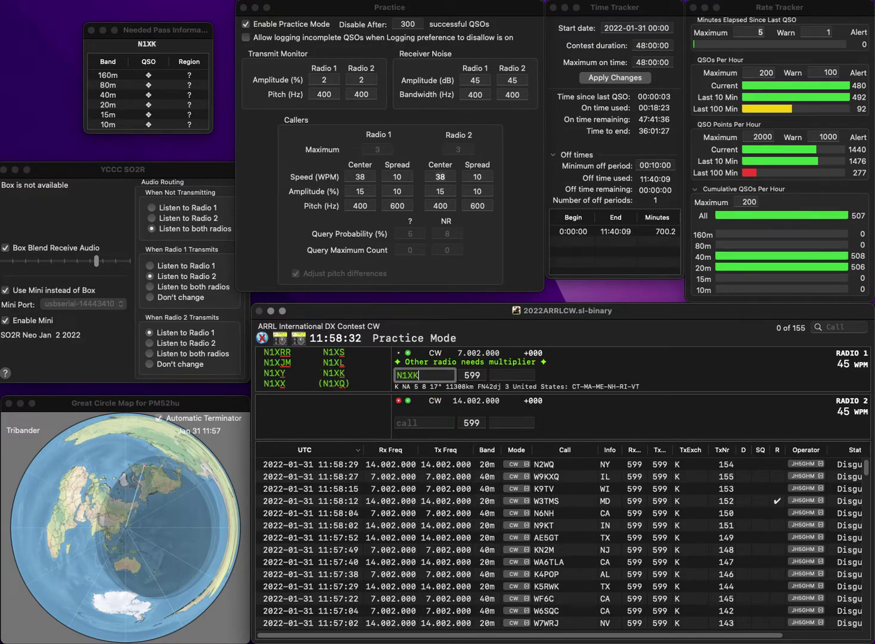
{"action": "key", "text": "Return"}
{"action": "type", "text": "W4KXY"}
{"action": "key", "text": "Return"}
{"action": "key", "text": "Return"}
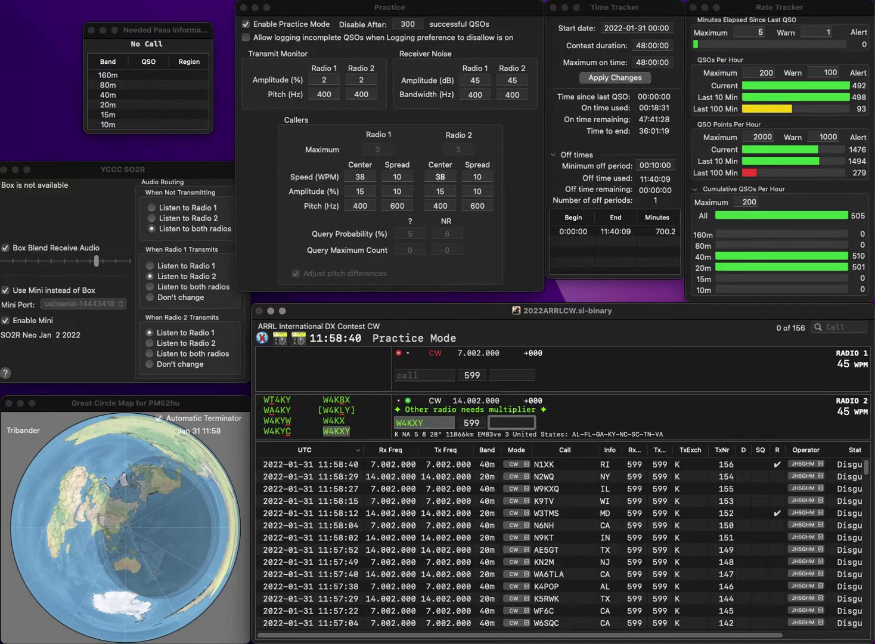
{"action": "type", "text": "TN"}
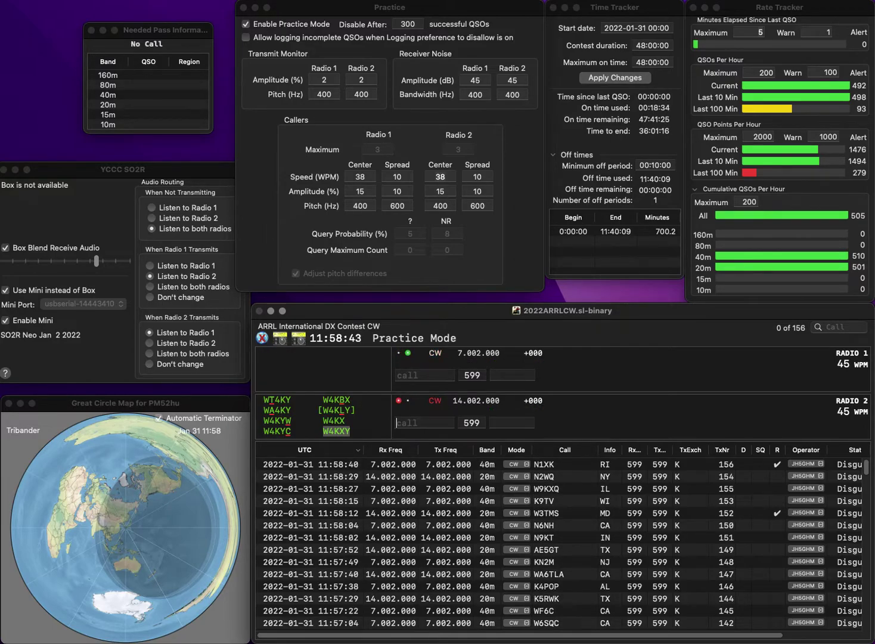
{"action": "key", "text": "Return"}
{"action": "type", "text": "K2UF"}
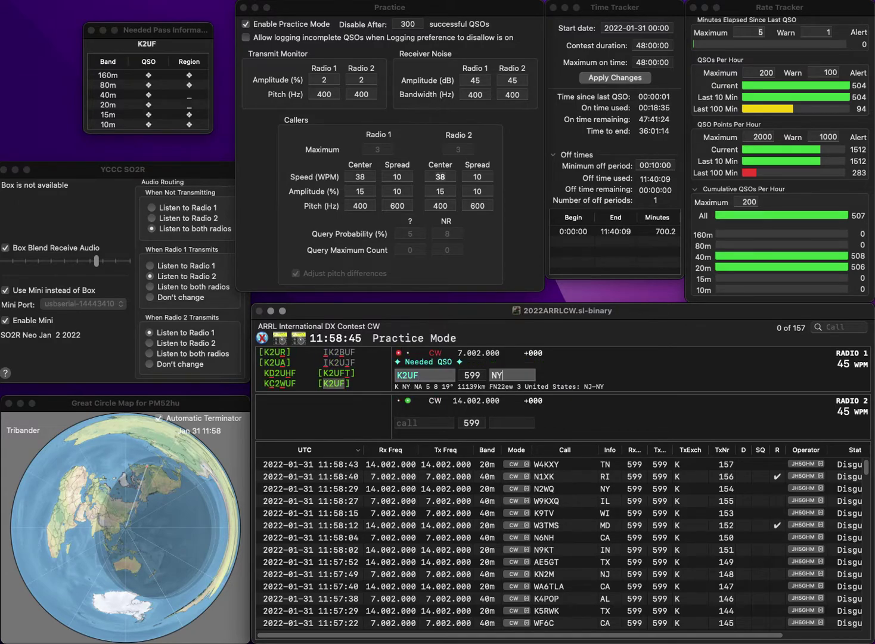
{"action": "key", "text": "Return"}
{"action": "type", "text": "N8"}
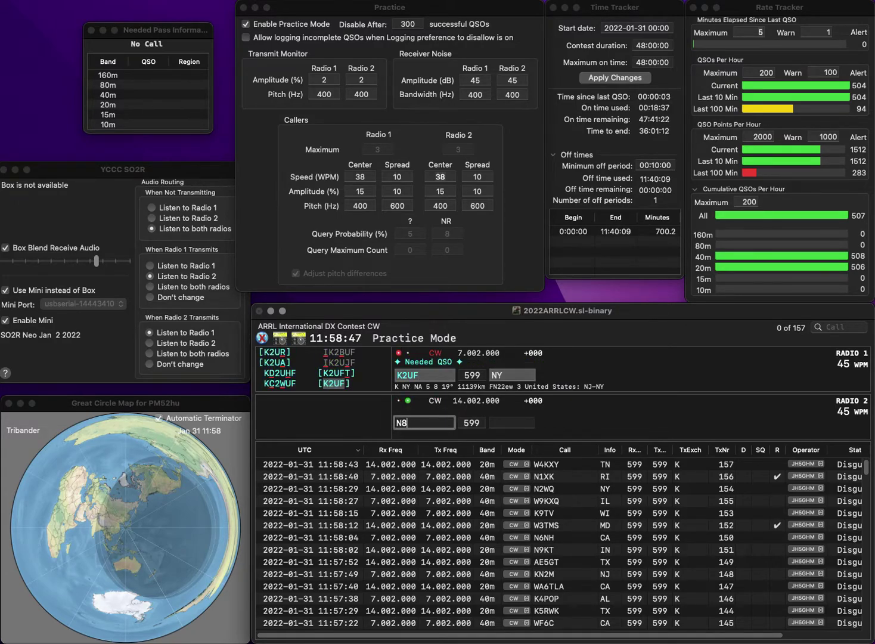
{"action": "type", "text": "JFJ"}
{"action": "key", "text": "Return"}
{"action": "key", "text": "space"}
{"action": "key", "text": "Return"}
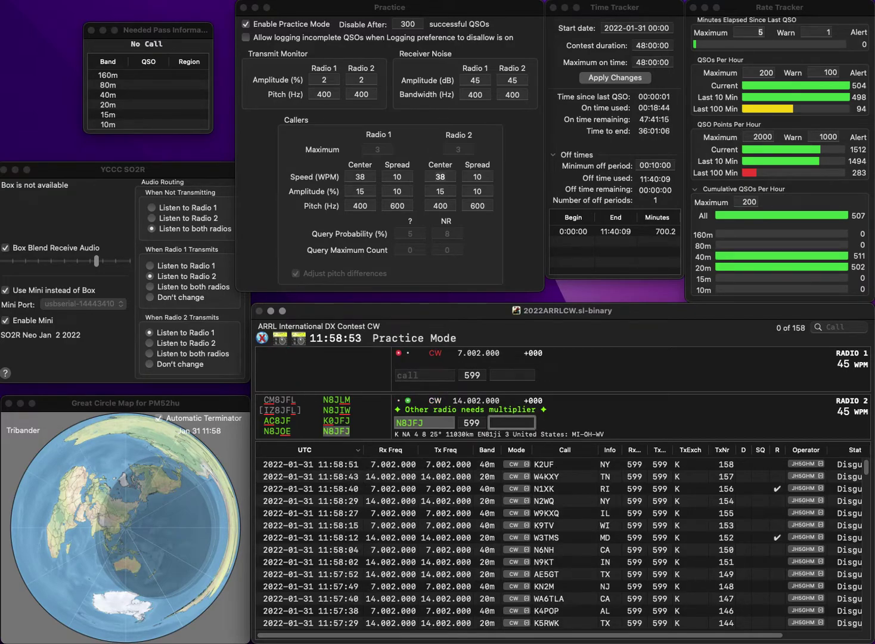
Step: Log N8JFJ with exchange MI on Radio 2 and answer NE5IL on Radio 1
{"action": "type", "text": "MI"}
{"action": "key", "text": "Return"}
{"action": "type", "text": "NE"}
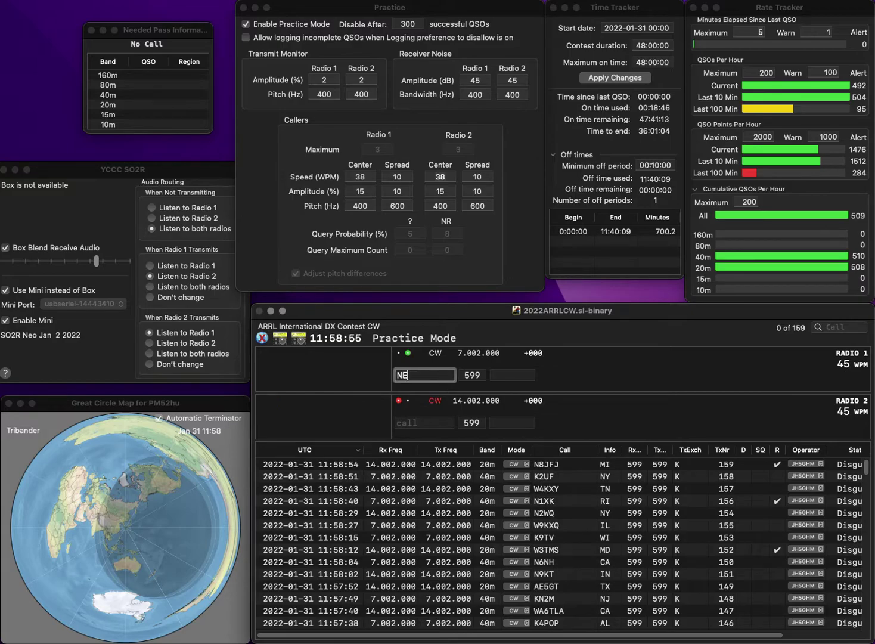
{"action": "type", "text": "5IL"}
{"action": "key", "text": "Return"}
{"action": "type", "text": "W"}
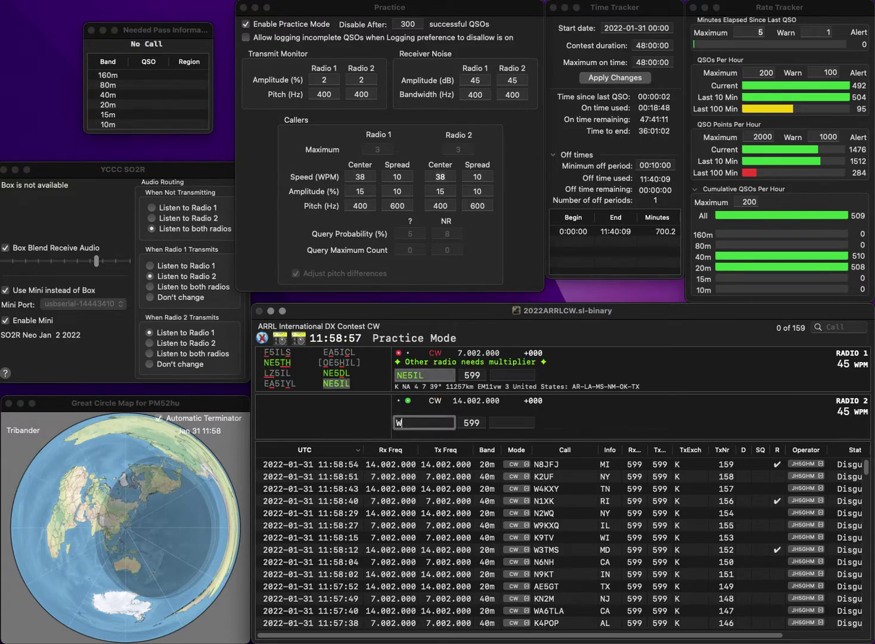
{"action": "type", "text": "7UM"}
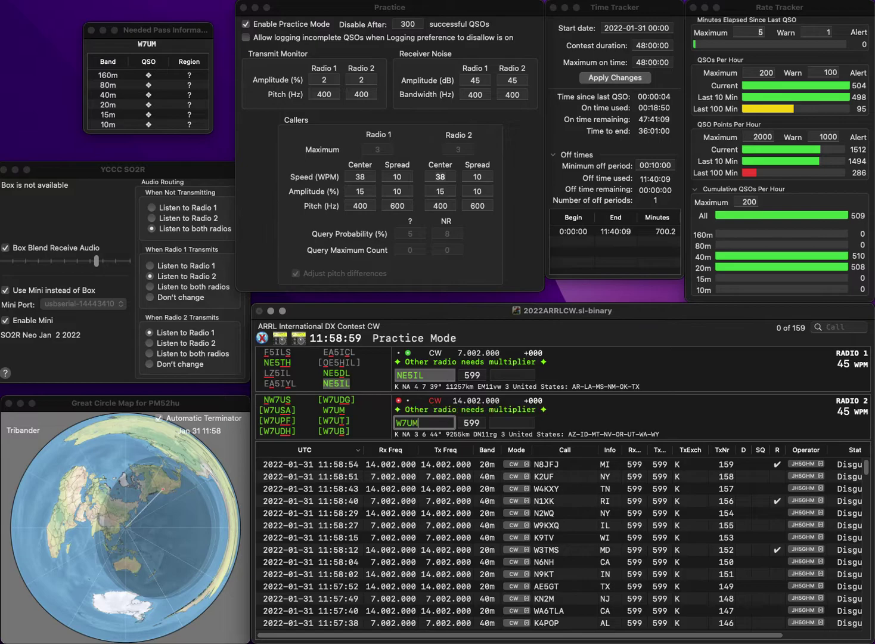
{"action": "key", "text": "Return"}
{"action": "type", "text": "T"}
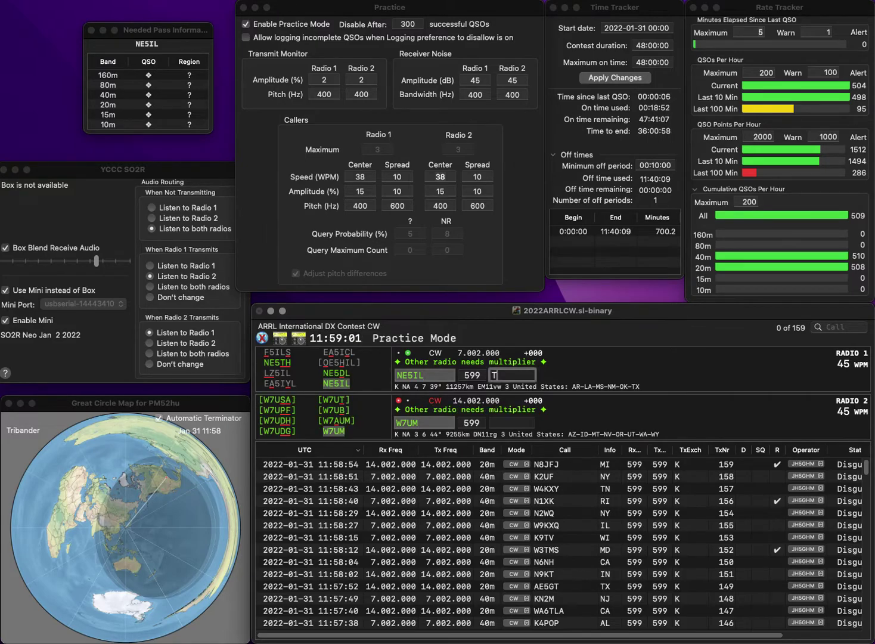
{"action": "type", "text": "X"}
{"action": "key", "text": "Return"}
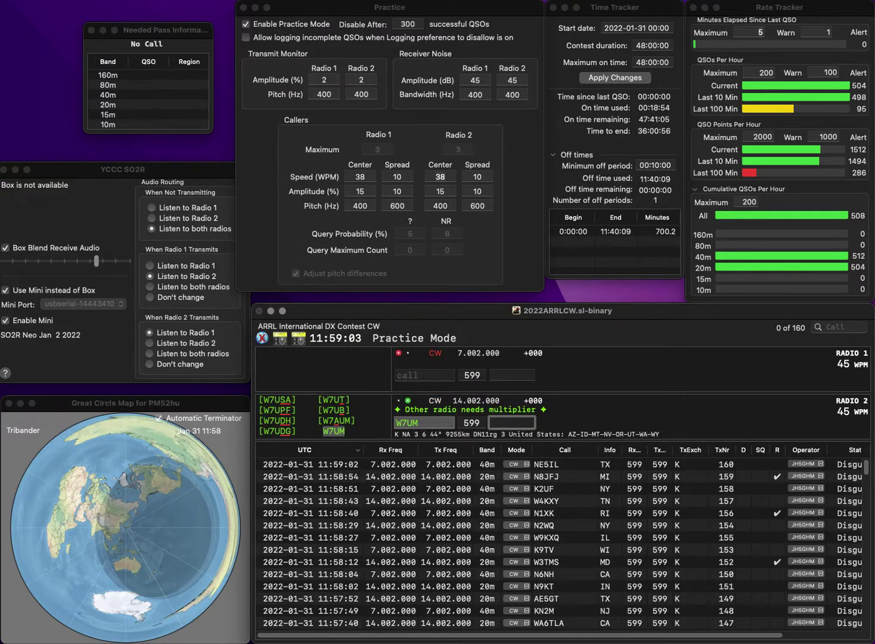
Step: Resend the reply to W7UM on Radio 2 and log the contact with exchange AZ
{"action": "key", "text": "space"}
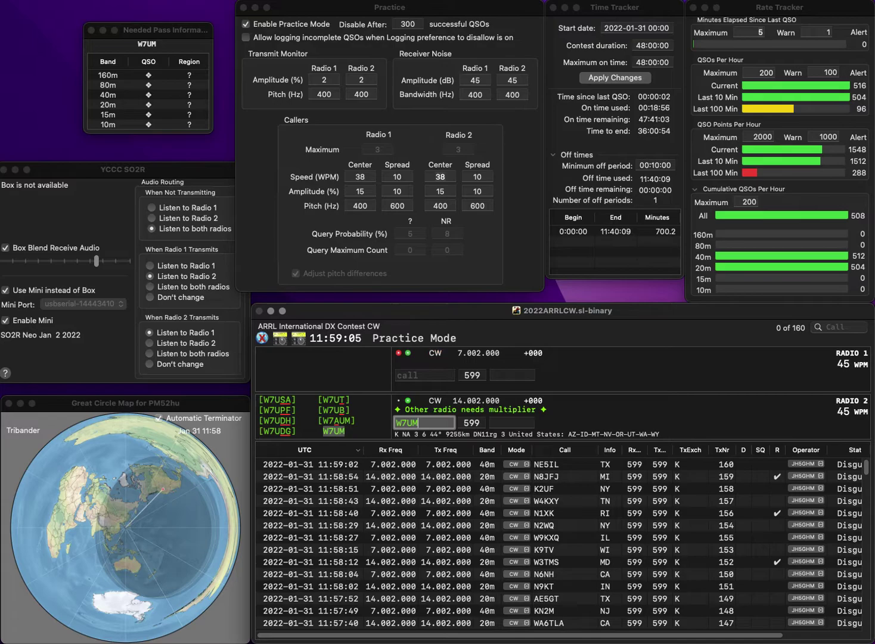
{"action": "key", "text": "Return"}
{"action": "type", "text": "CY"}
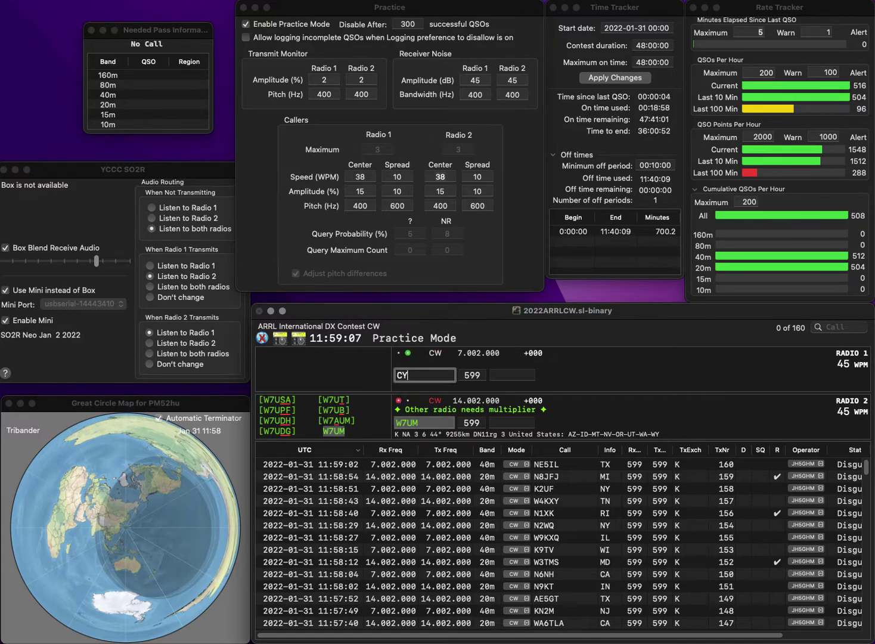
{"action": "key", "text": "BackSpace"}
{"action": "key", "text": "BackSpace"}
{"action": "key", "text": "Down"}
{"action": "key", "text": "space"}
{"action": "type", "text": "AZ"}
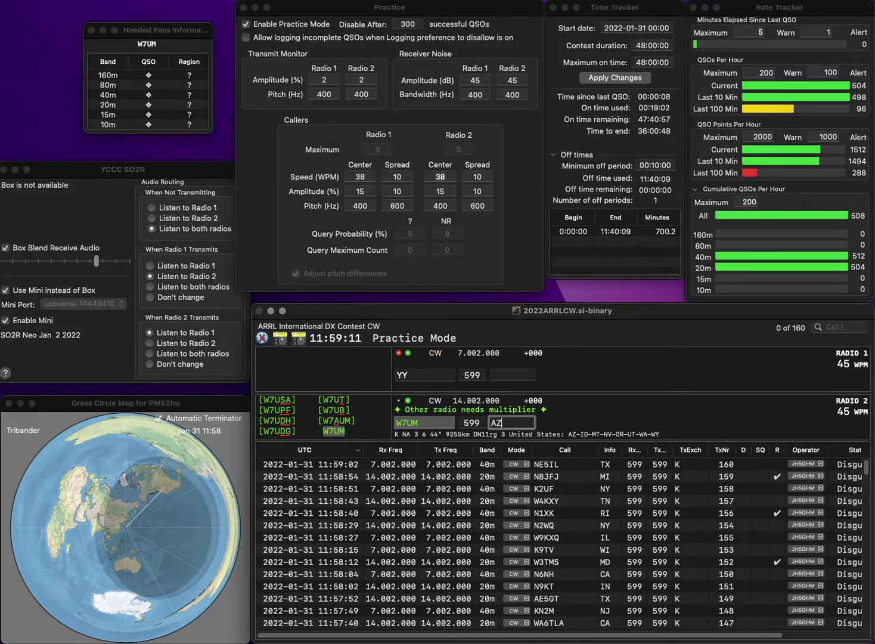
{"action": "key", "text": "Return"}
Step: Replace the Radio 1 call with the partial call KNWJ and send C5E as a partial call on Radio 2
{"action": "key", "text": "BackSpace"}
{"action": "key", "text": "BackSpace"}
{"action": "type", "text": "K"}
{"action": "key", "text": "Return"}
{"action": "key", "text": "Down"}
{"action": "type", "text": "C"}
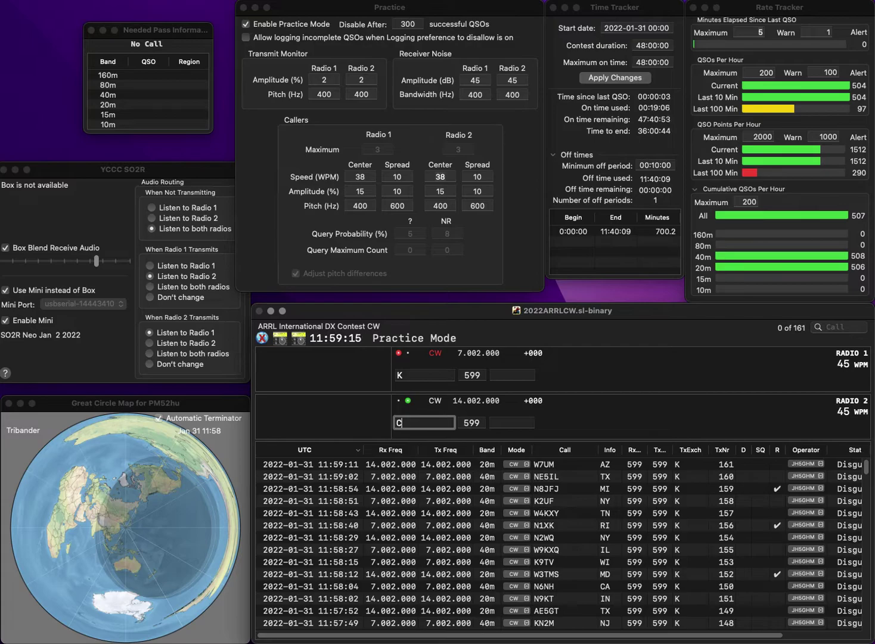
{"action": "type", "text": "5E"}
{"action": "key", "text": "Return"}
{"action": "type", "text": "NWJ"}
{"action": "key", "text": "Return"}
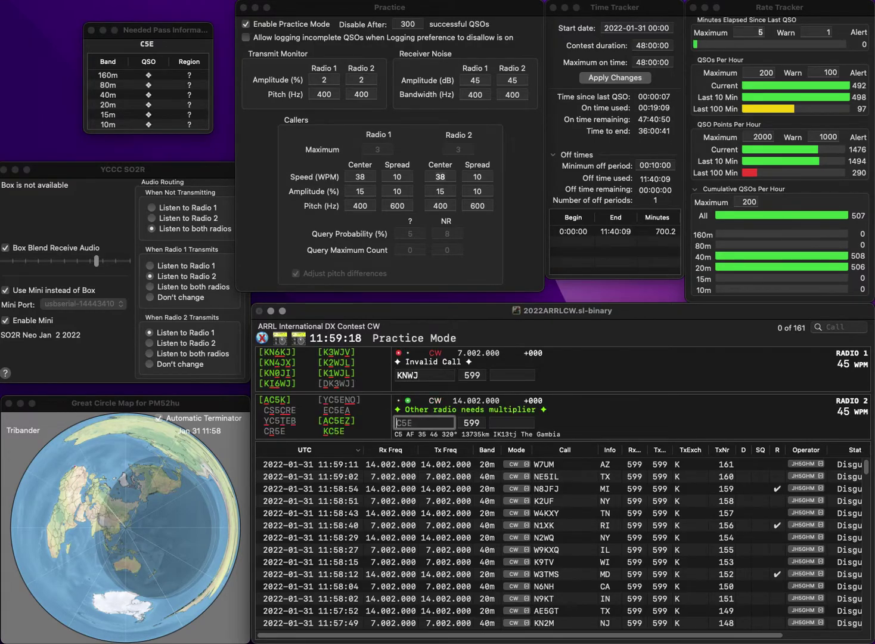
Step: Change the Radio 2 call to WB5 and the Radio 1 call to KE6WJ, sending each one
{"action": "key", "text": "Delete"}
{"action": "type", "text": "WB"}
{"action": "key", "text": "Right"}
{"action": "key", "text": "Delete"}
{"action": "key", "text": "Return"}
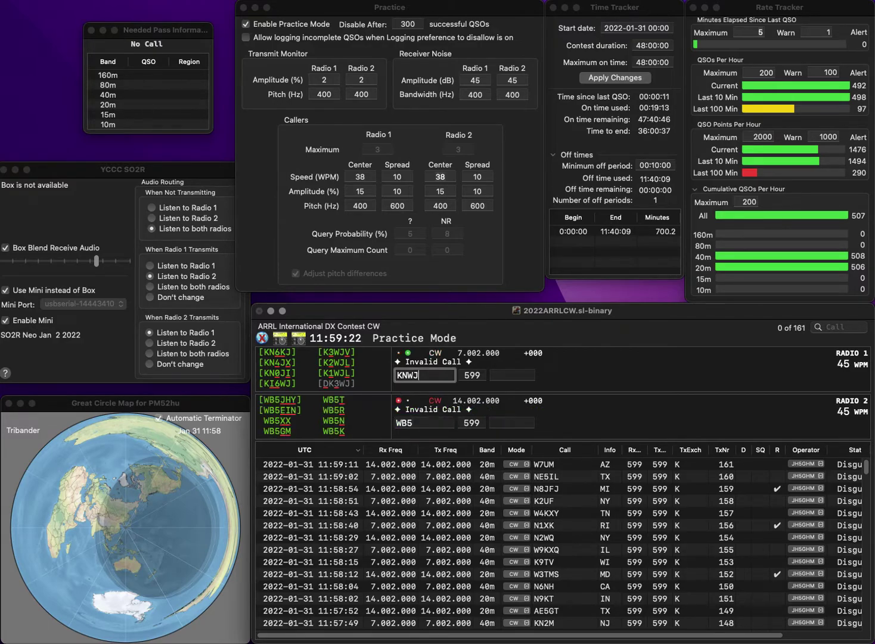
{"action": "type", "text": "E6"}
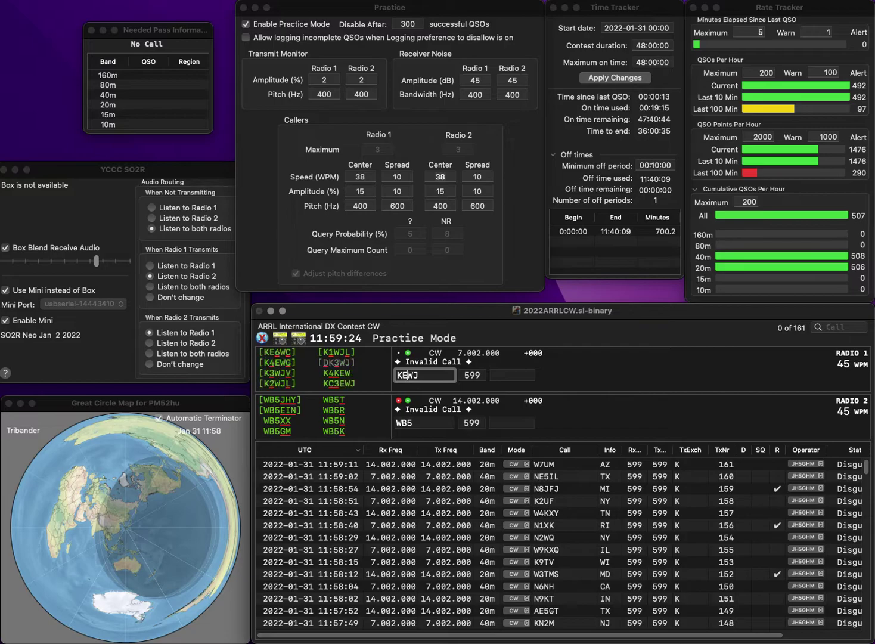
{"action": "key", "text": "Delete"}
{"action": "key", "text": "Return"}
{"action": "type", "text": "EN"}
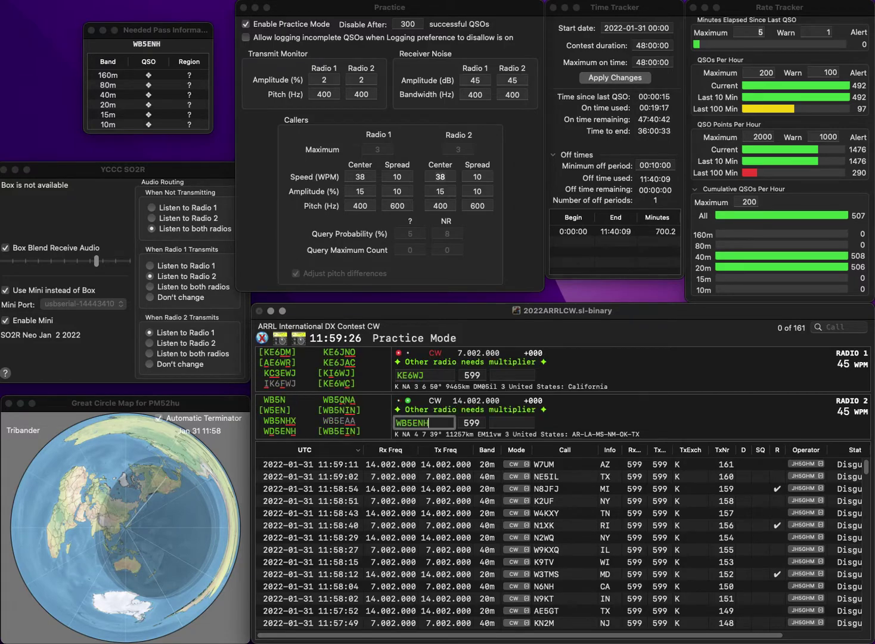
{"action": "type", "text": "S"}
{"action": "key", "text": "Return"}
{"action": "key", "text": "BackSpace"}
{"action": "type", "text": "I"}
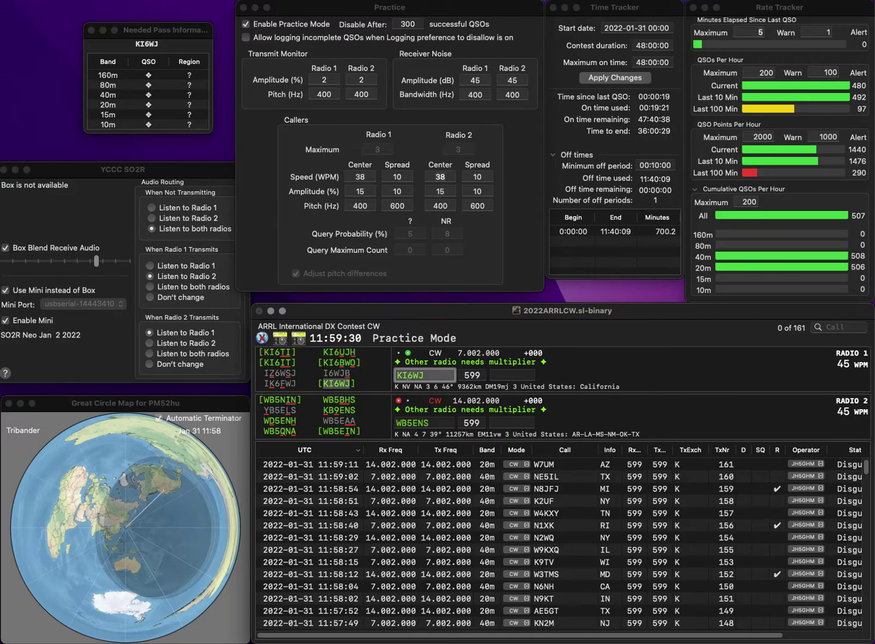
{"action": "key", "text": "Return"}
{"action": "type", "text": "D"}
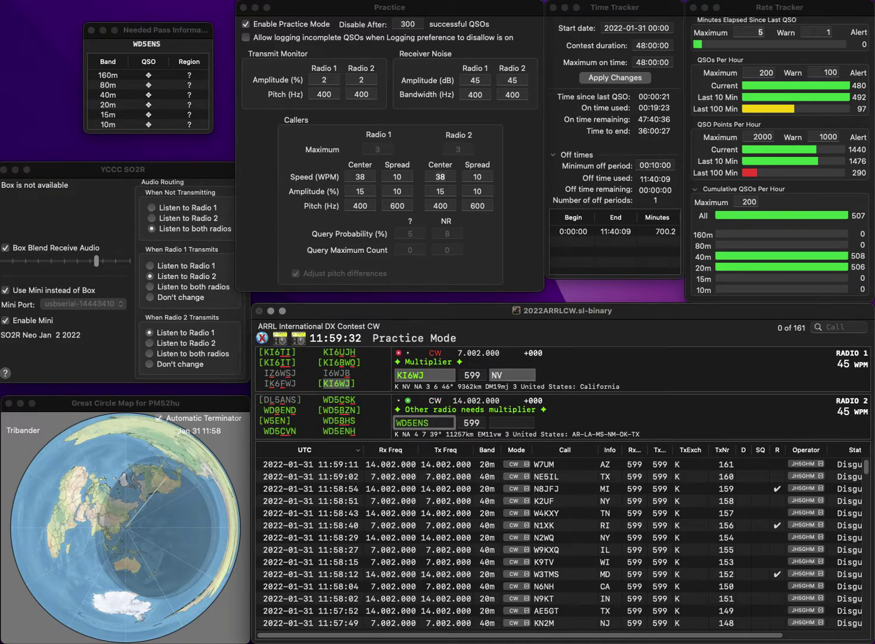
{"action": "key", "text": "BackSpace"}
{"action": "type", "text": "H"}
{"action": "key", "text": "Return"}
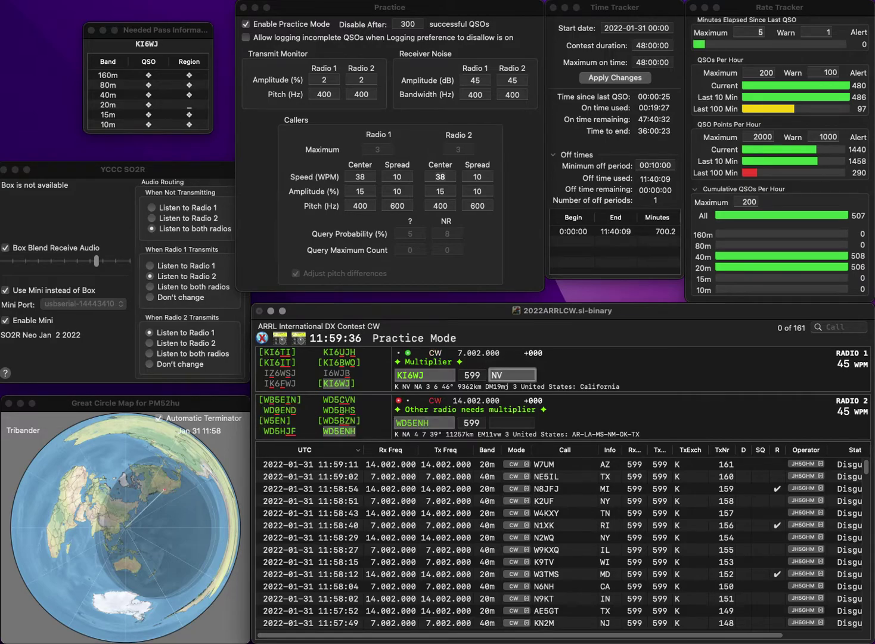
{"action": "key", "text": "Return"}
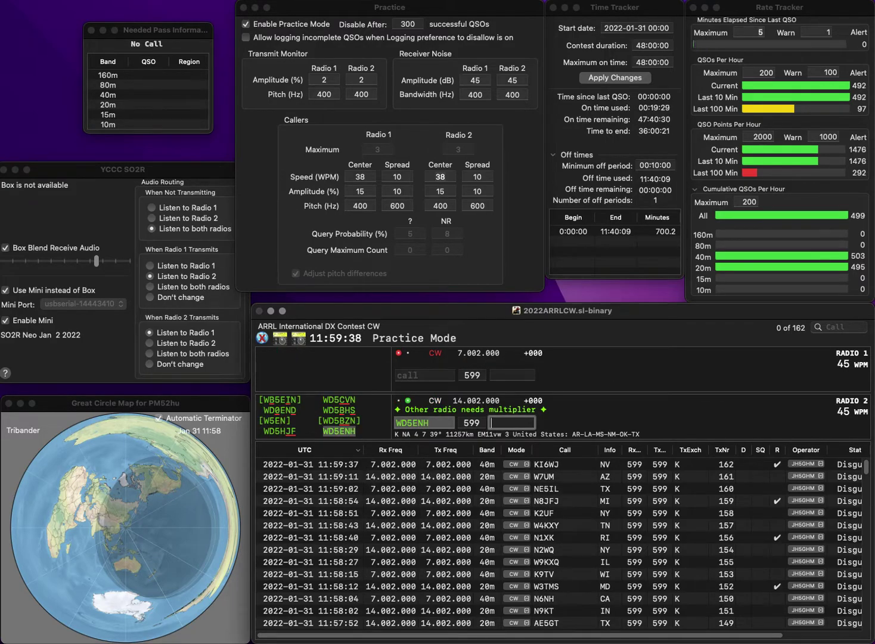
{"action": "type", "text": "NM"}
{"action": "key", "text": "Return"}
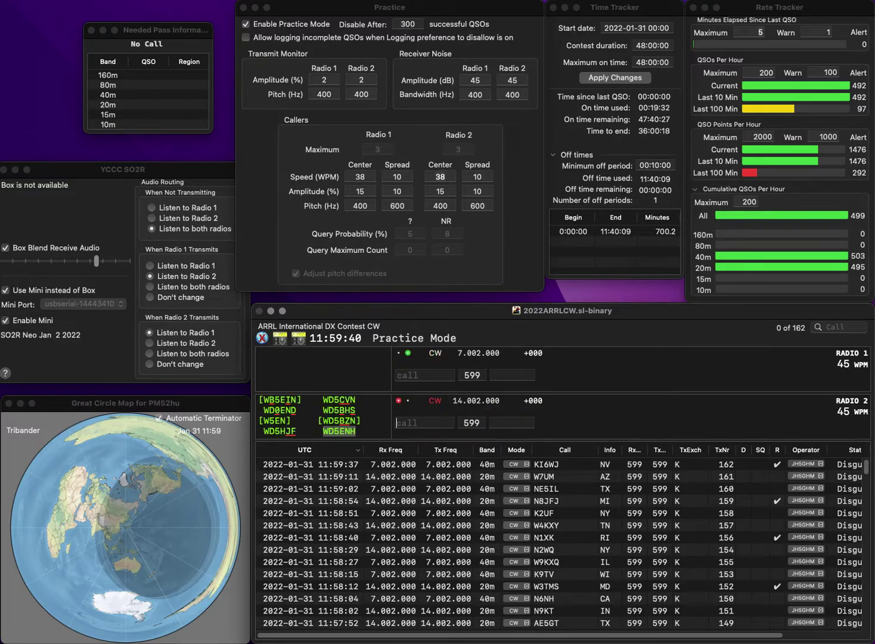
{"action": "type", "text": "7XC"}
{"action": "key", "text": "Home"}
{"action": "type", "text": "K"}
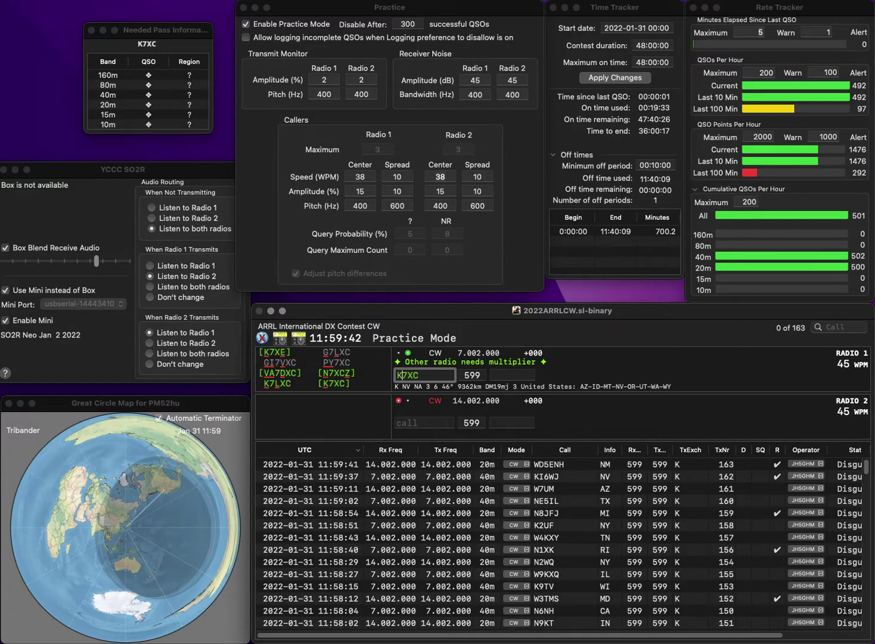
{"action": "key", "text": "Return"}
{"action": "type", "text": "KK9EJ"}
{"action": "key", "text": "Return"}
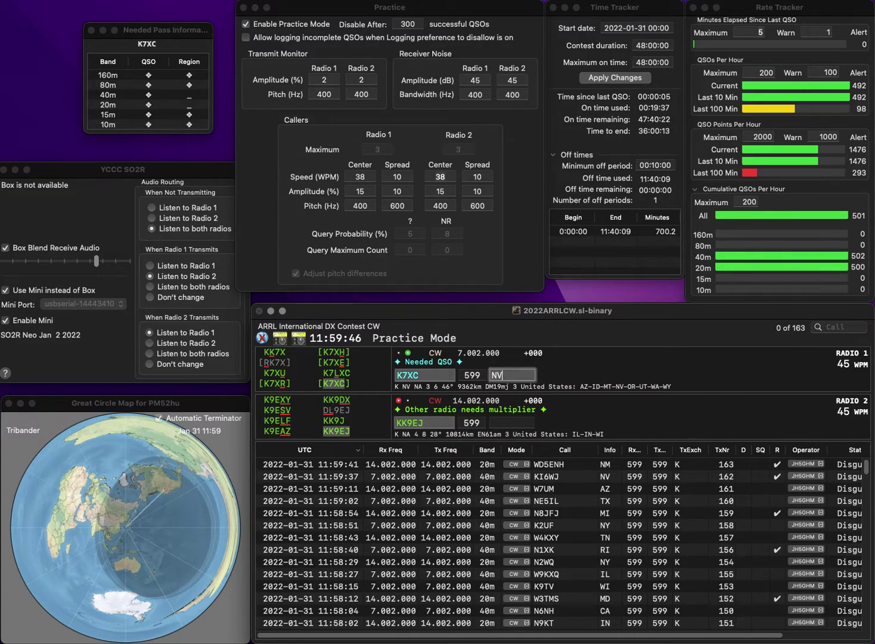
{"action": "key", "text": "Return"}
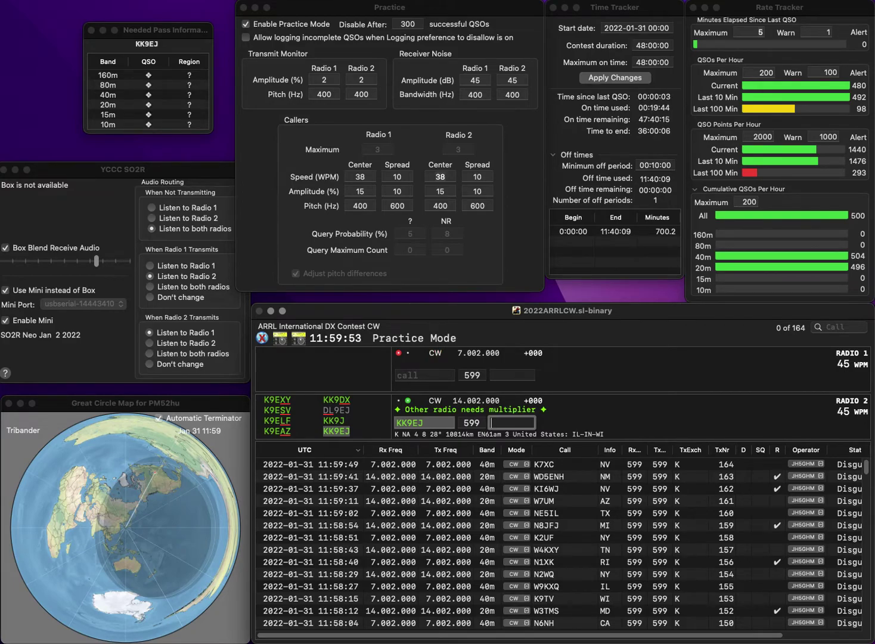
{"action": "key", "text": "Return"}
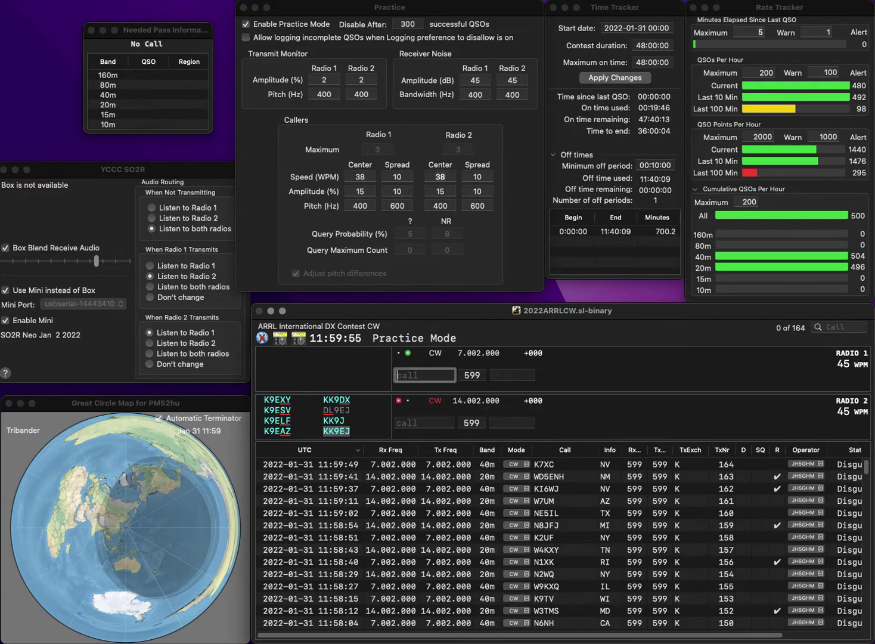
Step: Answer KN4DPO on Radio 1 and KF0CCU on Radio 2
{"action": "type", "text": "KN4DPO"}
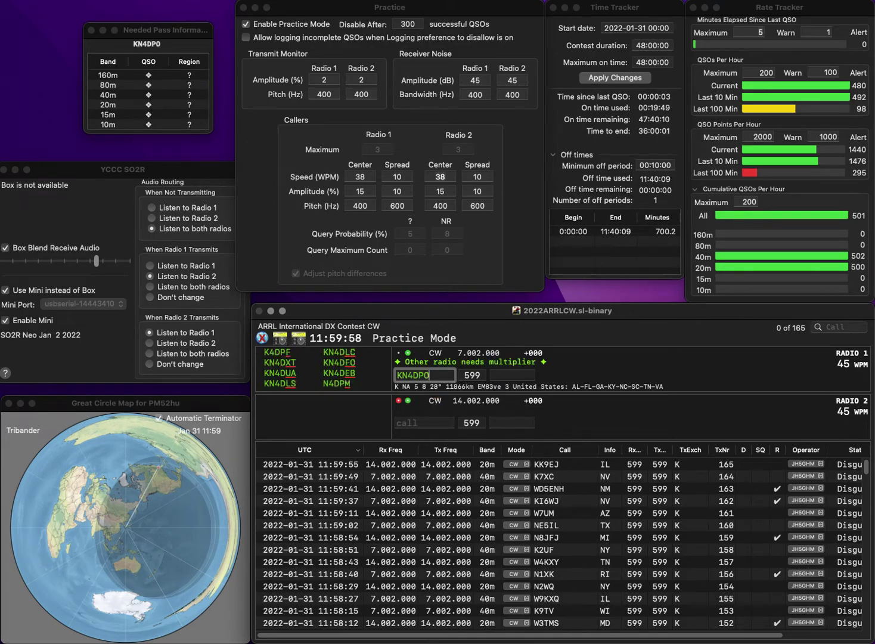
{"action": "key", "text": "Return"}
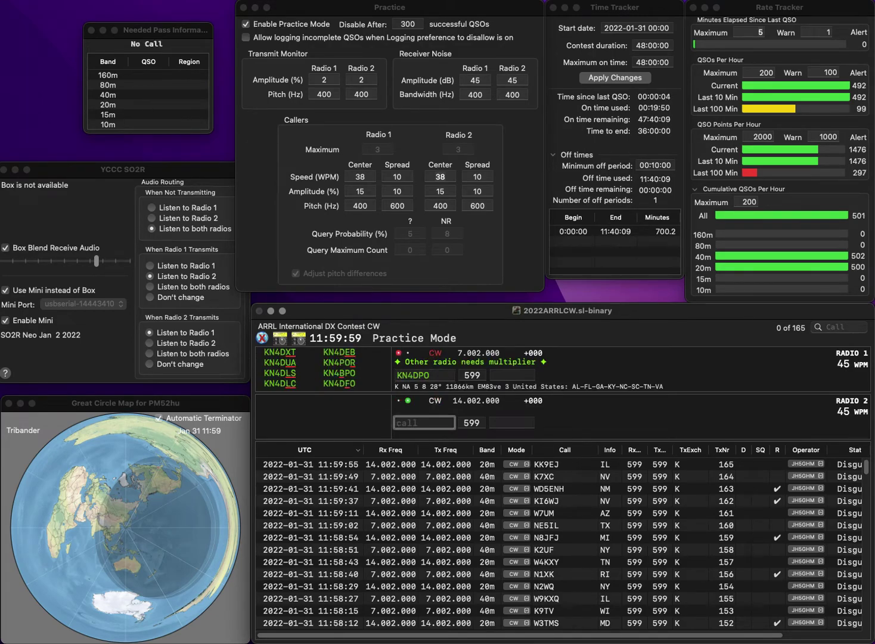
{"action": "type", "text": "CCU"}
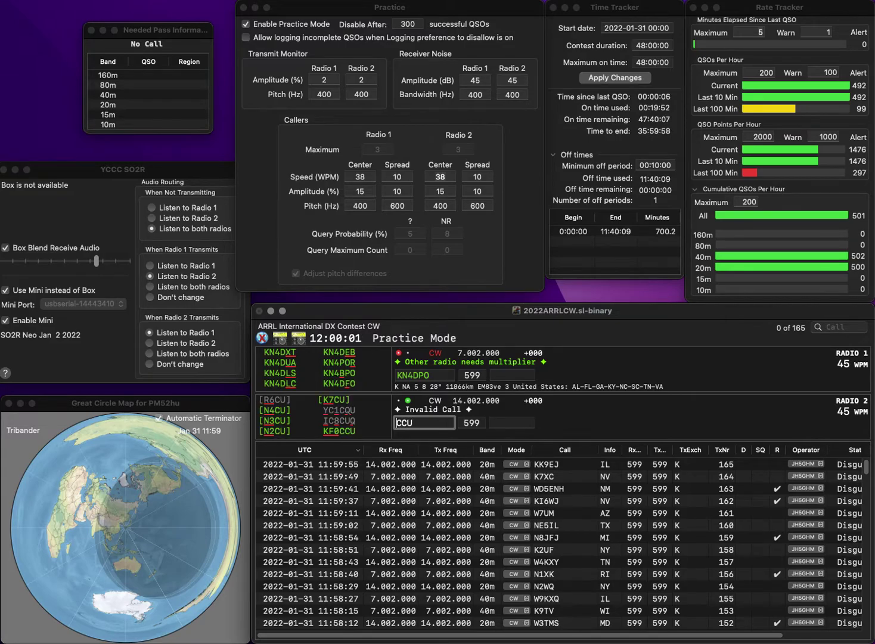
{"action": "type", "text": "KF0"}
{"action": "key", "text": "Return"}
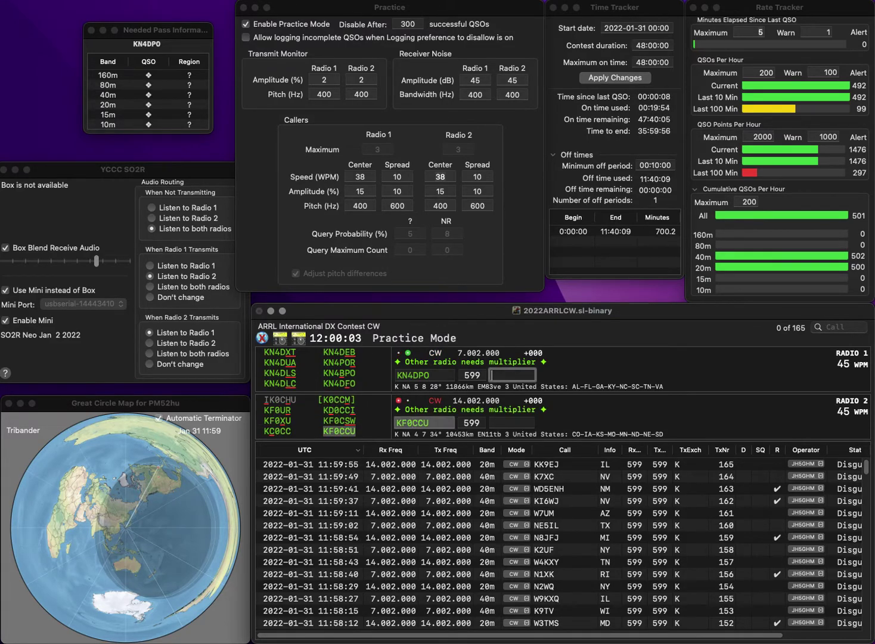
Step: Correct the Radio 1 call to KN4BPO and resend it, and log KF0CCU with exchange CO on Radio 2
{"action": "left_click", "coordinate": [428, 374]}
{"action": "key", "text": "BackSpace"}
{"action": "key", "text": "BackSpace"}
{"action": "type", "text": "BP"}
{"action": "key", "text": "Return"}
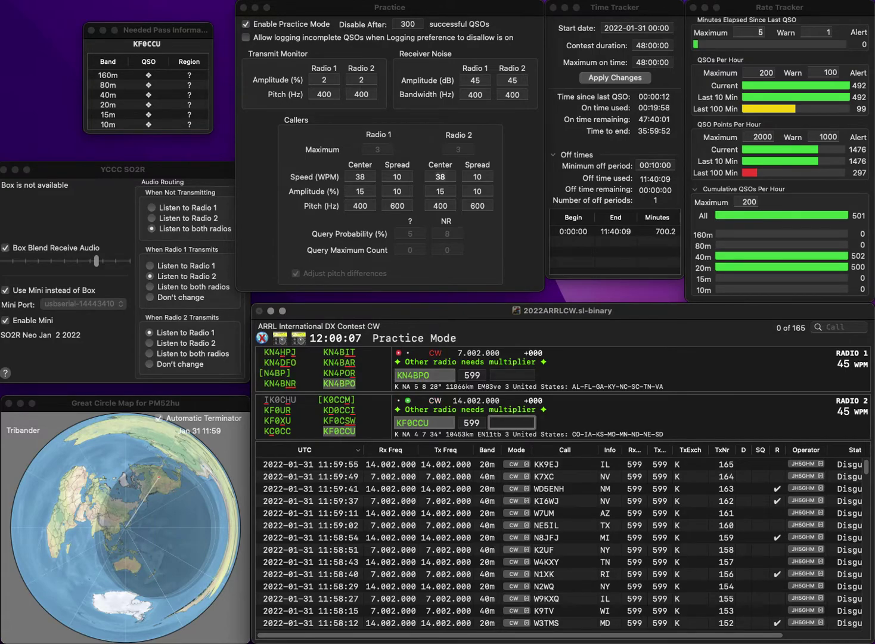
{"action": "type", "text": "K"}
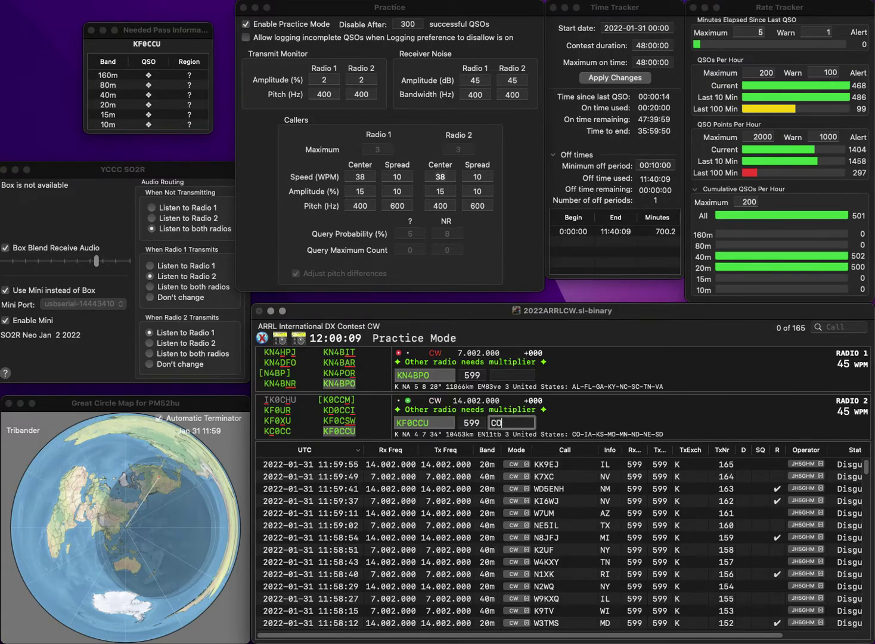
{"action": "key", "text": "Return"}
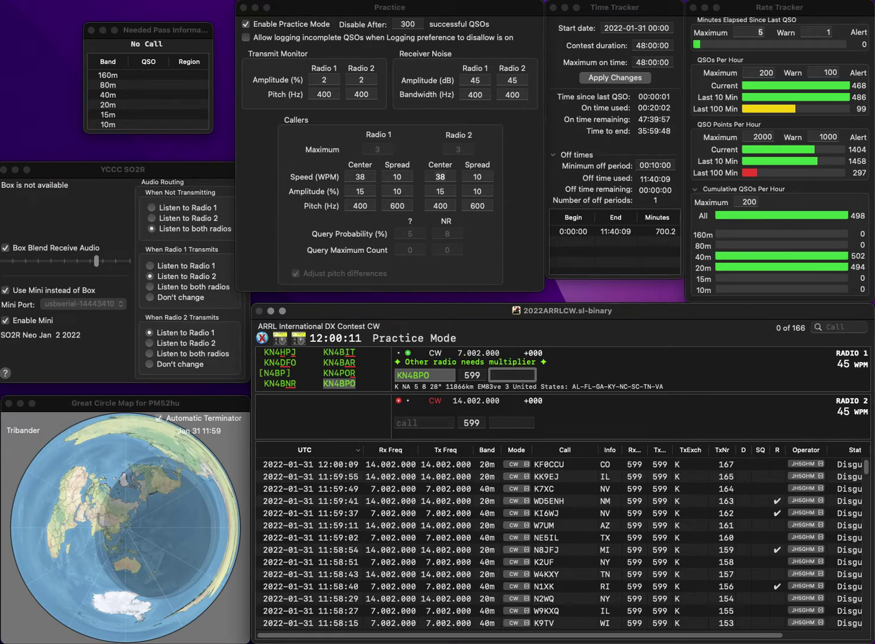
{"action": "key", "text": "Return"}
{"action": "type", "text": "KI5HDT"}
{"action": "key", "text": "Return"}
Step: Answer K1DQZ on Radio 1 and log KI5HDT with exchange MI on Radio 2
{"action": "type", "text": "K1DQZ"}
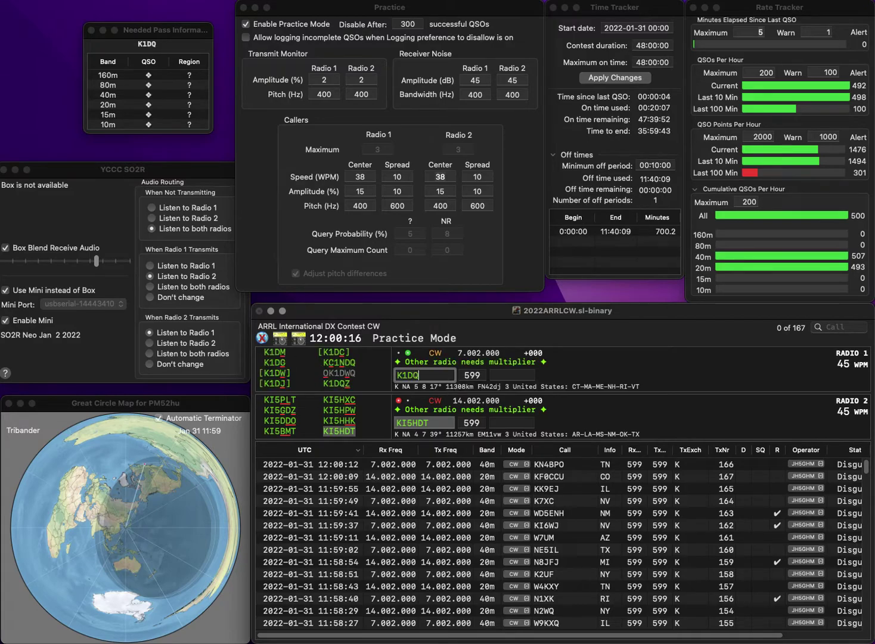
{"action": "key", "text": "Return"}
{"action": "key", "text": "space"}
{"action": "type", "text": "M"}
{"action": "key", "text": "Return"}
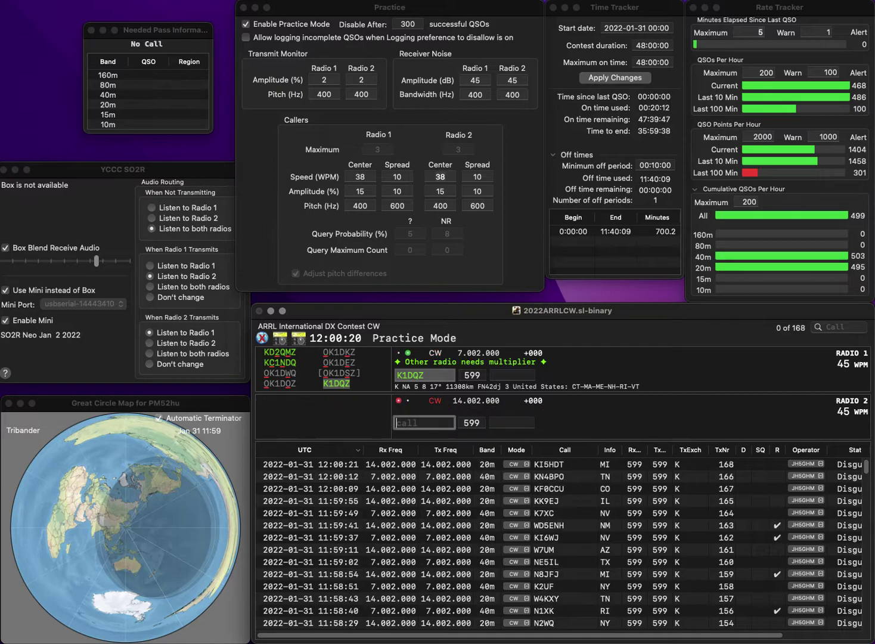
{"action": "type", "text": "NH"}
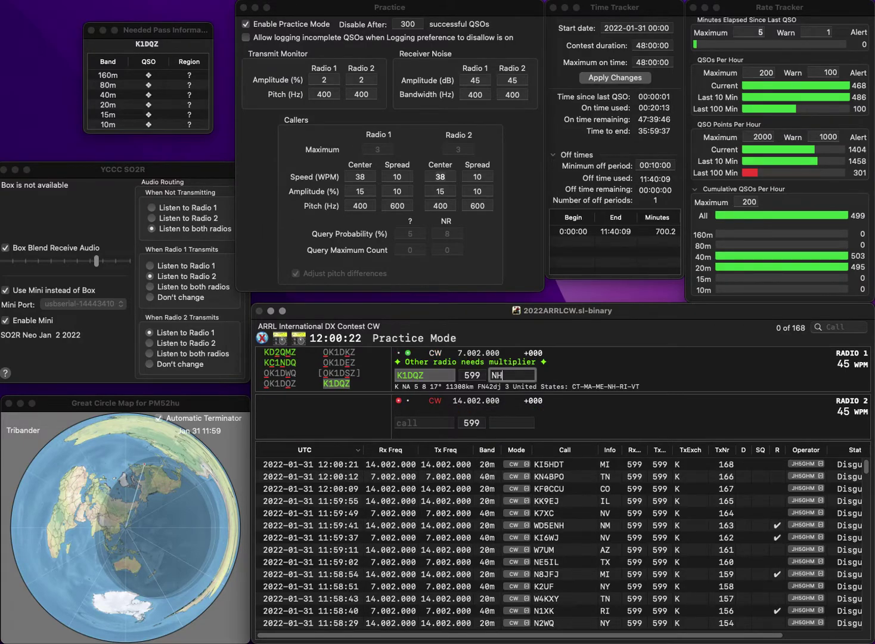
{"action": "key", "text": "Return"}
{"action": "type", "text": "KHN0S"}
{"action": "type", "text": "SM"}
{"action": "key", "text": "Home"}
{"action": "key", "text": "Delete"}
{"action": "key", "text": "Delete"}
{"action": "key", "text": "Return"}
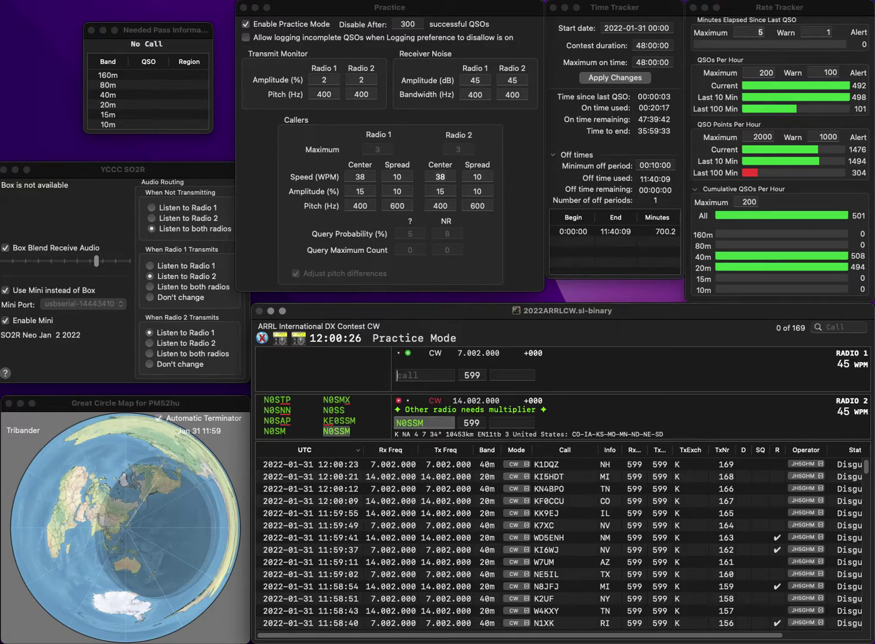
{"action": "type", "text": "9WAR"}
{"action": "key", "text": "Home"}
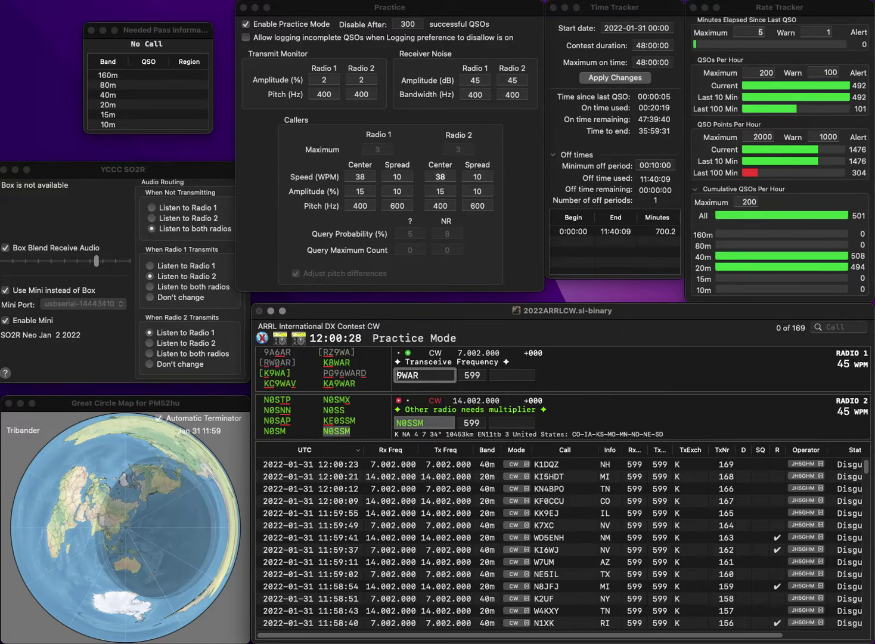
{"action": "type", "text": "K"}
{"action": "key", "text": "Return"}
{"action": "type", "text": "A"}
{"action": "key", "text": "Return"}
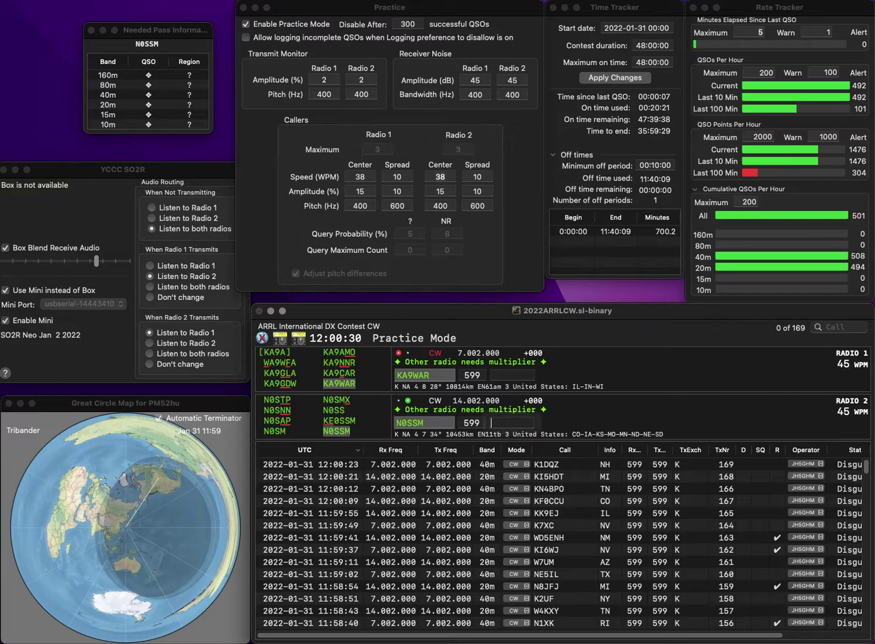
{"action": "key", "text": "Return"}
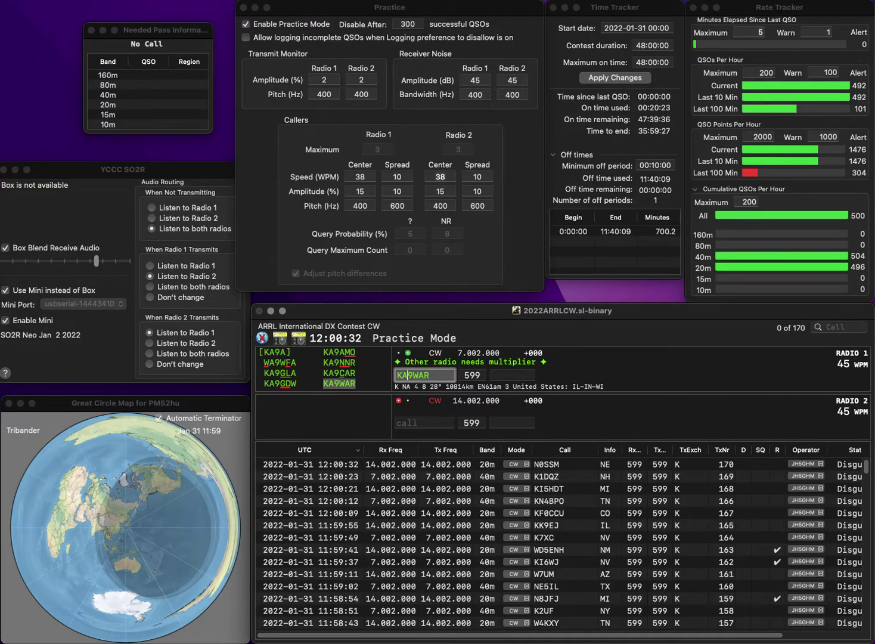
{"action": "key", "text": "Return"}
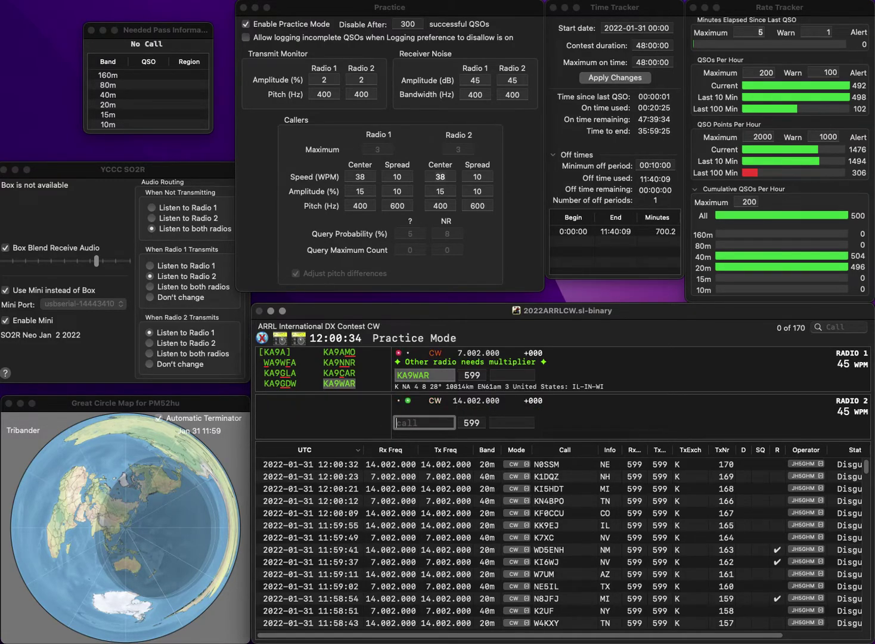
{"action": "type", "text": "NB8"}
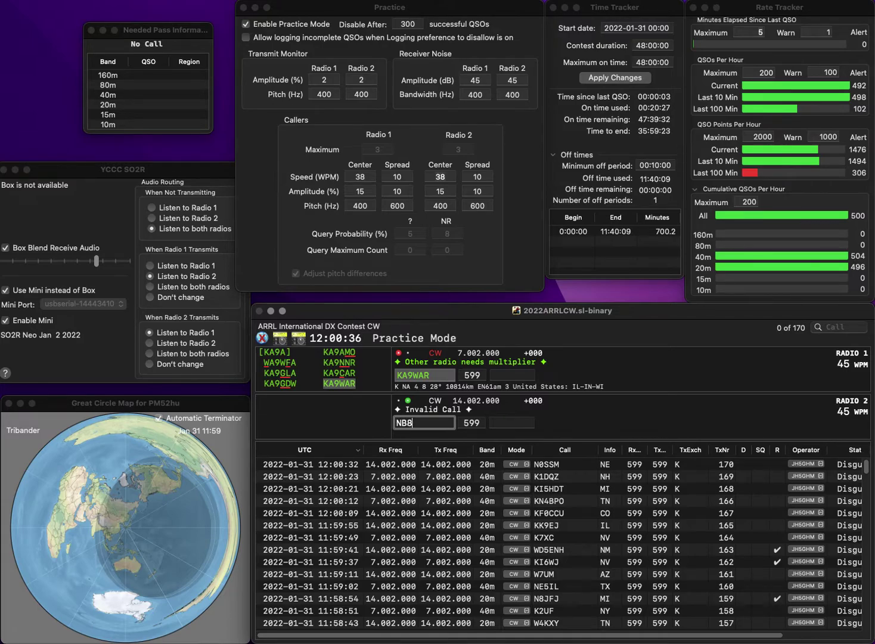
{"action": "type", "text": "UWR"}
{"action": "key", "text": "BackSpace"}
{"action": "type", "text": "9"}
{"action": "key", "text": "Return"}
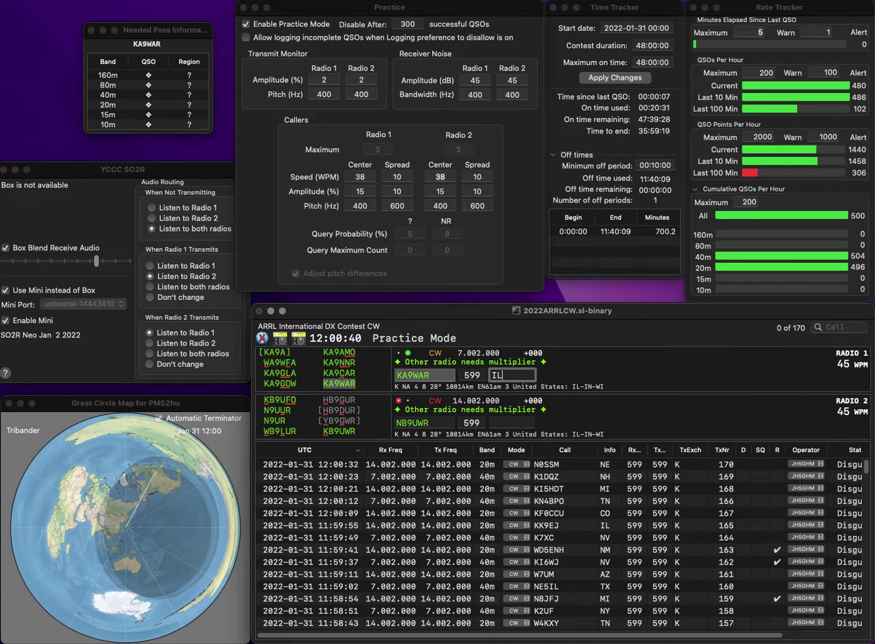
{"action": "key", "text": "Down"}
{"action": "key", "text": "BackSpace"}
{"action": "type", "text": "K"}
{"action": "key", "text": "Up"}
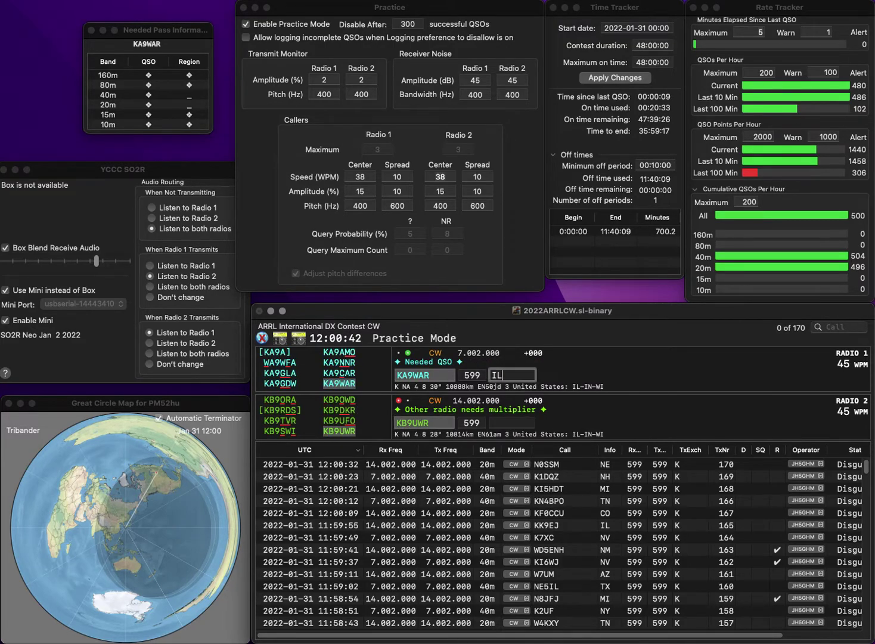
{"action": "key", "text": "Return"}
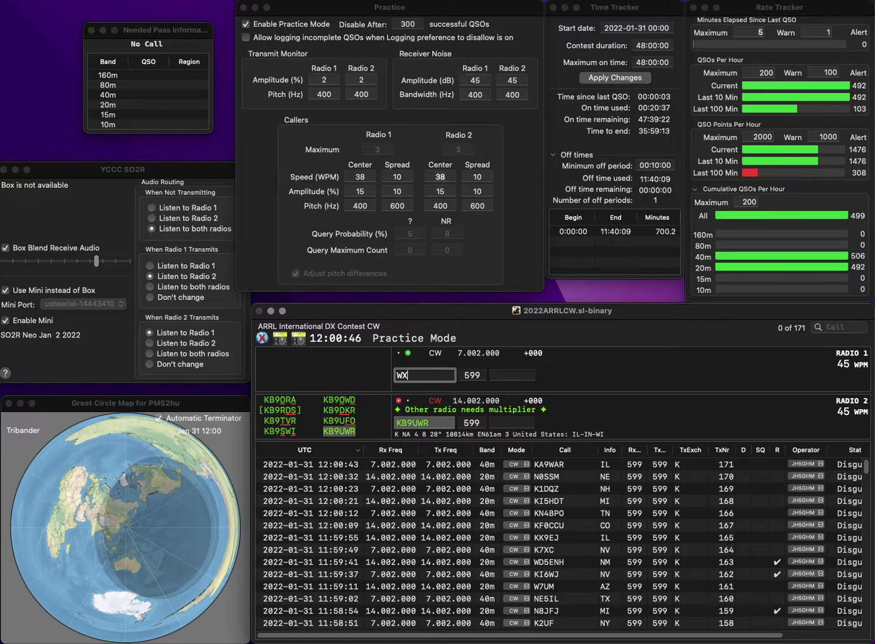
{"action": "type", "text": "W6"}
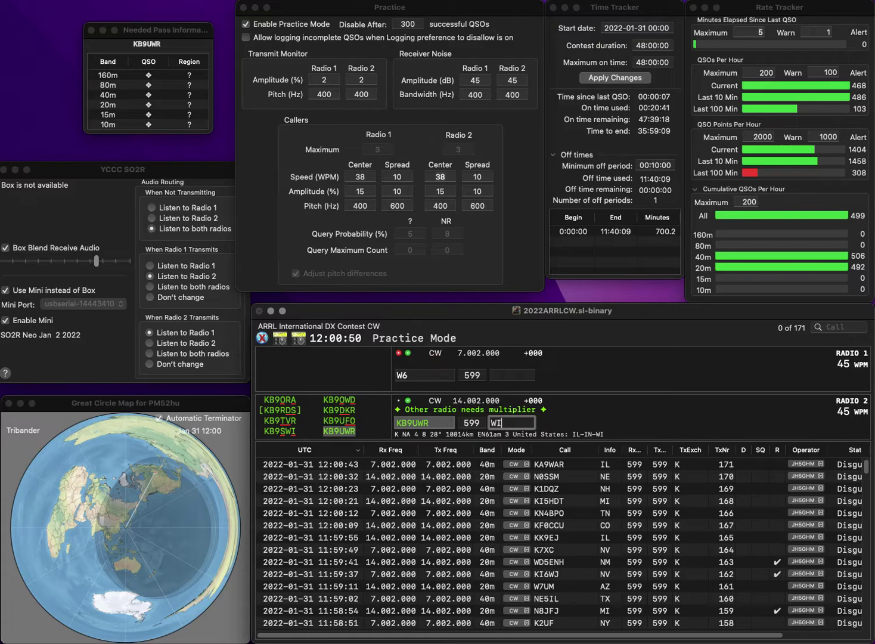
{"action": "key", "text": "Return"}
{"action": "type", "text": "MO"}
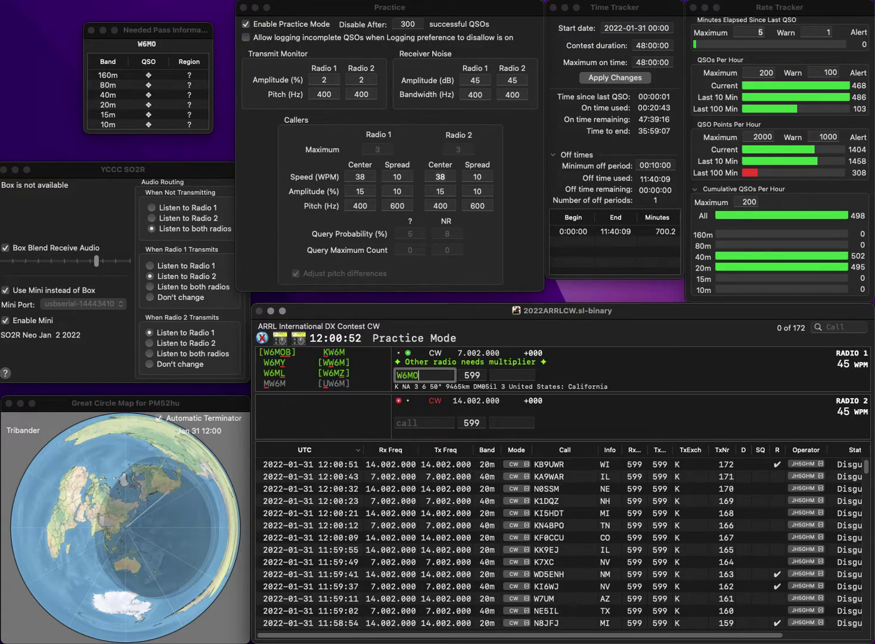
{"action": "type", "text": "B"}
{"action": "key", "text": "Return"}
Step: Work and log W2FV with exchange WA on Radio 2, alternating with logging W6MOB with exchange CA on Radio 1
{"action": "type", "text": "W2FV"}
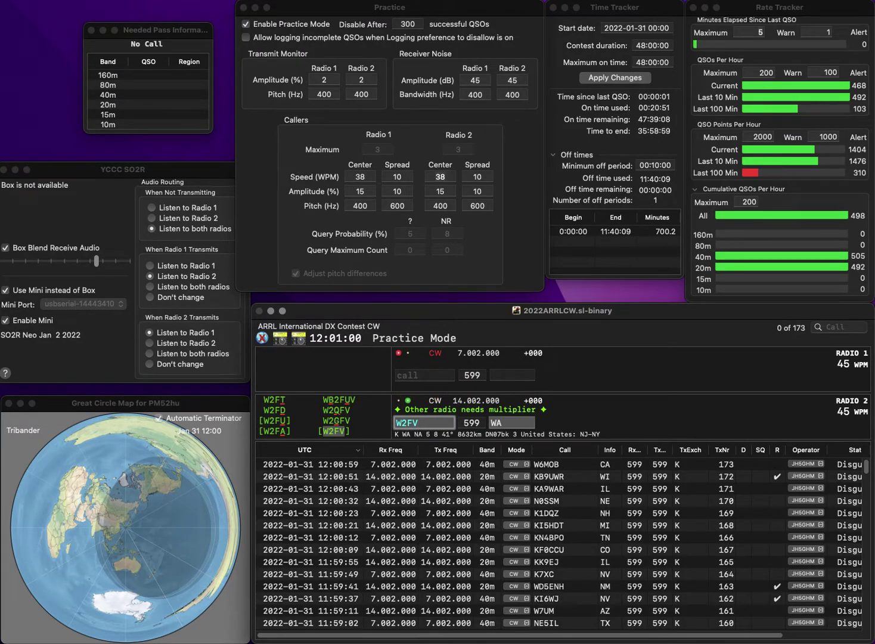
{"action": "key", "text": "space"}
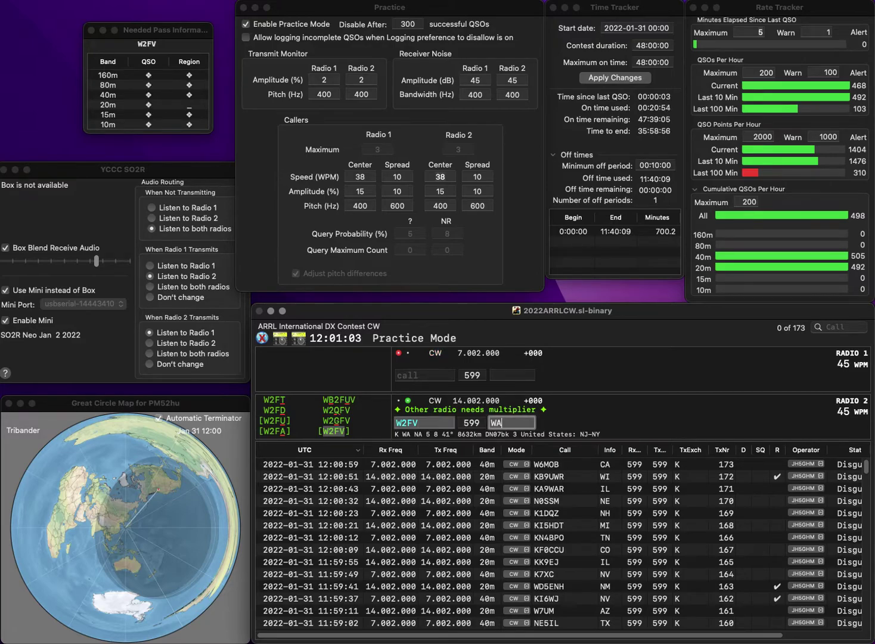
{"action": "key", "text": "Up"}
{"action": "key", "text": "Down"}
{"action": "key", "text": "Up"}
{"action": "key", "text": "Down"}
{"action": "key", "text": "Return"}
Step: Work and log AE6NN with exchange CA on Radio 1 and N4UA with exchange VA on Radio 2
{"action": "type", "text": "AE6NN"}
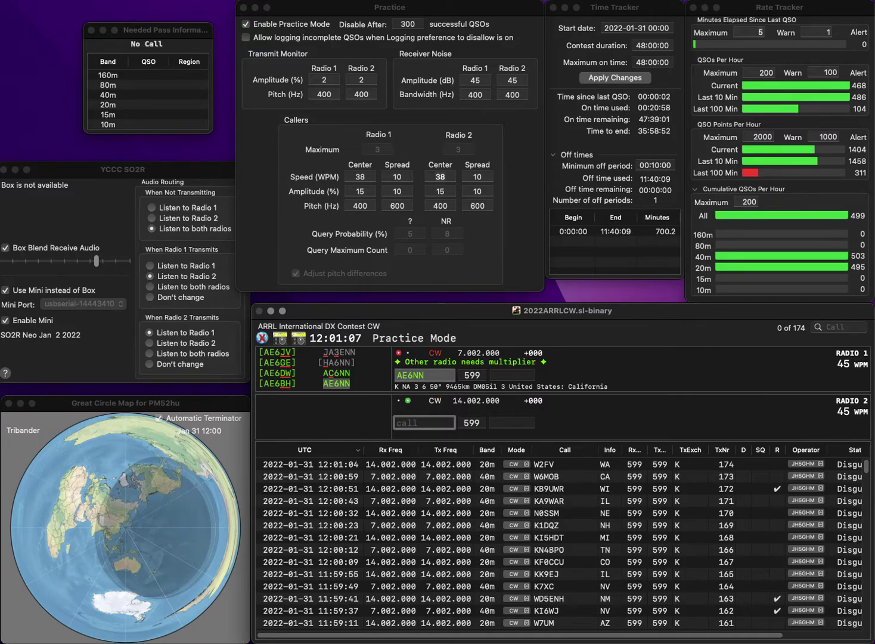
{"action": "type", "text": "N4UA"}
{"action": "key", "text": "Return"}
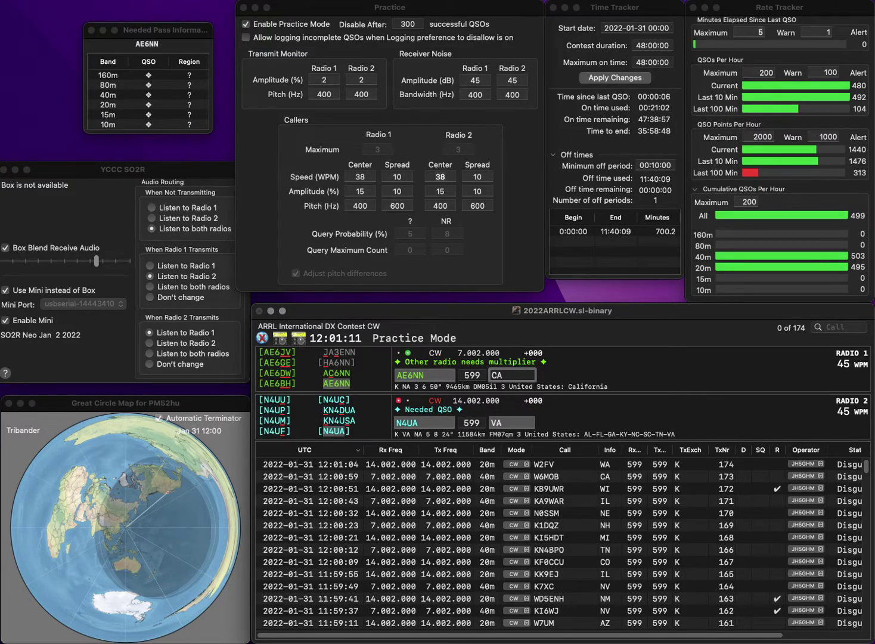
{"action": "key", "text": "Return"}
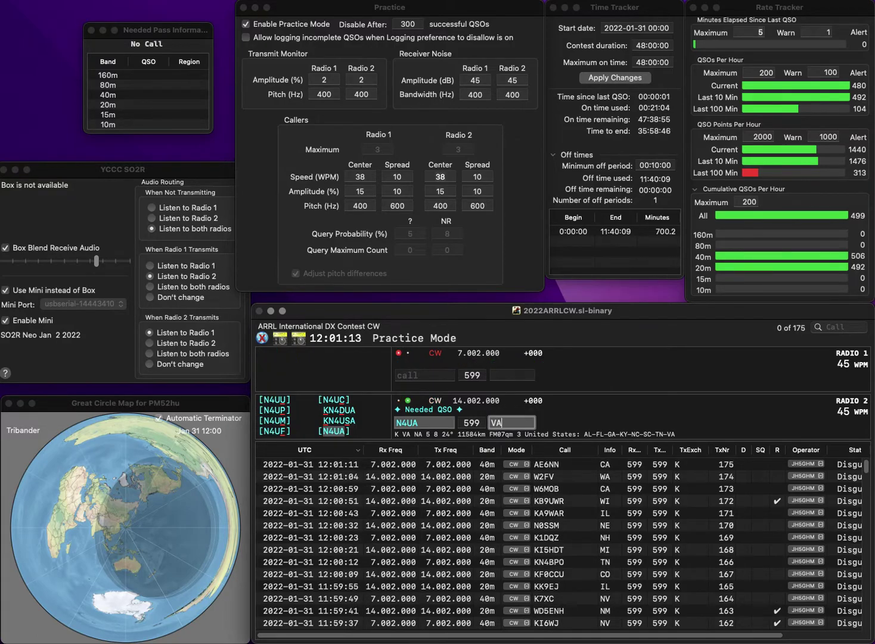
{"action": "key", "text": "Return"}
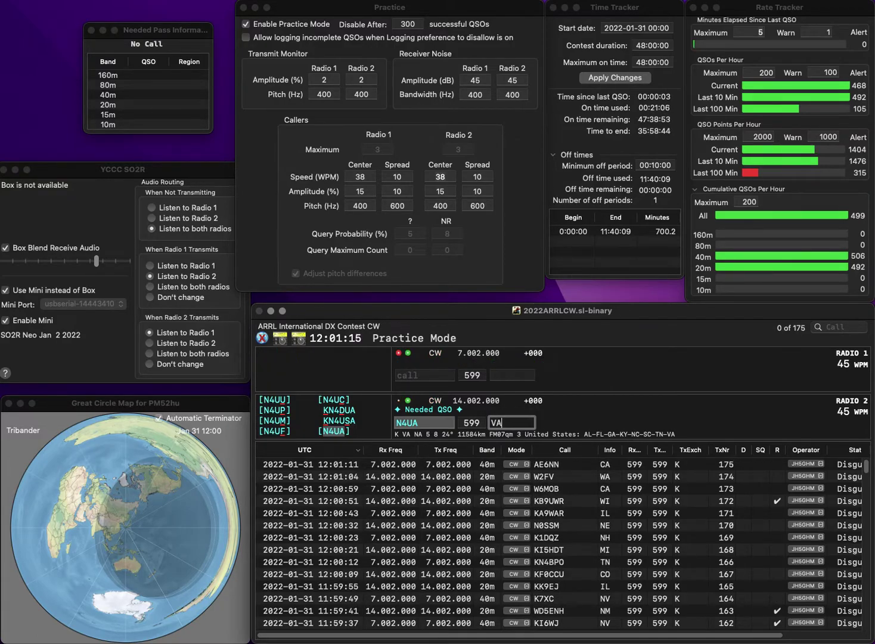
{"action": "type", "text": "7VA"}
{"action": "key", "text": "BackSpace"}
{"action": "type", "text": "J"}
{"action": "key", "text": "ctrl+a"}
{"action": "type", "text": "VA"}
{"action": "key", "text": "Return"}
Step: Copy and answer K6KQV on Radio 2, and log VA7VJ with exchange BC on Radio 1
{"action": "type", "text": "KB"}
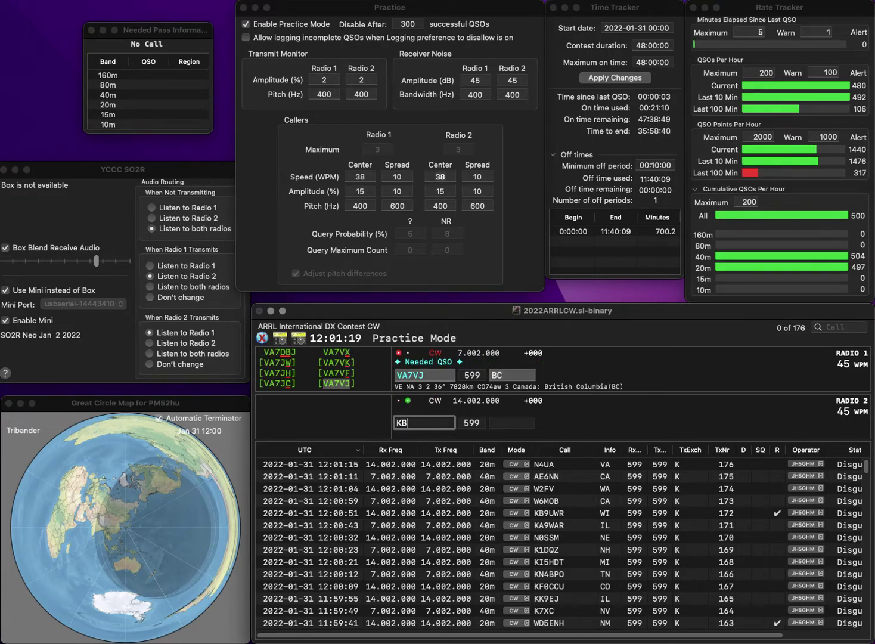
{"action": "type", "text": "KV"}
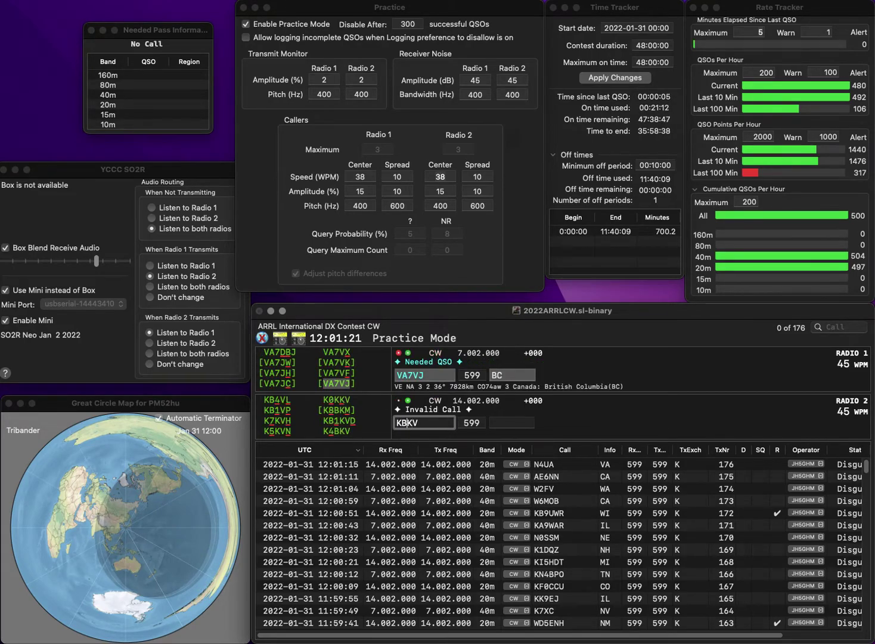
{"action": "key", "text": "BackSpace"}
{"action": "type", "text": "6"}
{"action": "key", "text": "Return"}
{"action": "key", "text": "Return"}
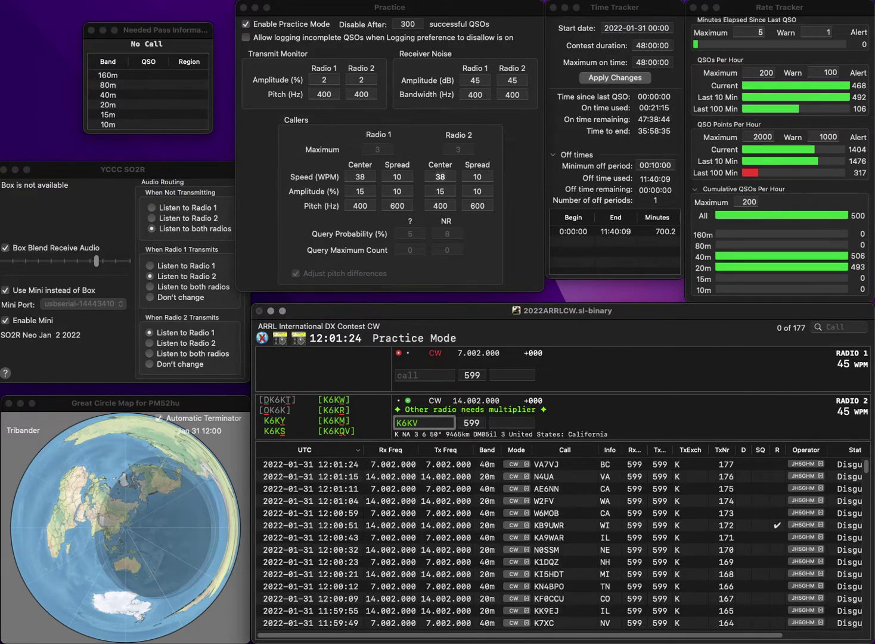
{"action": "type", "text": "Q"}
{"action": "key", "text": "Return"}
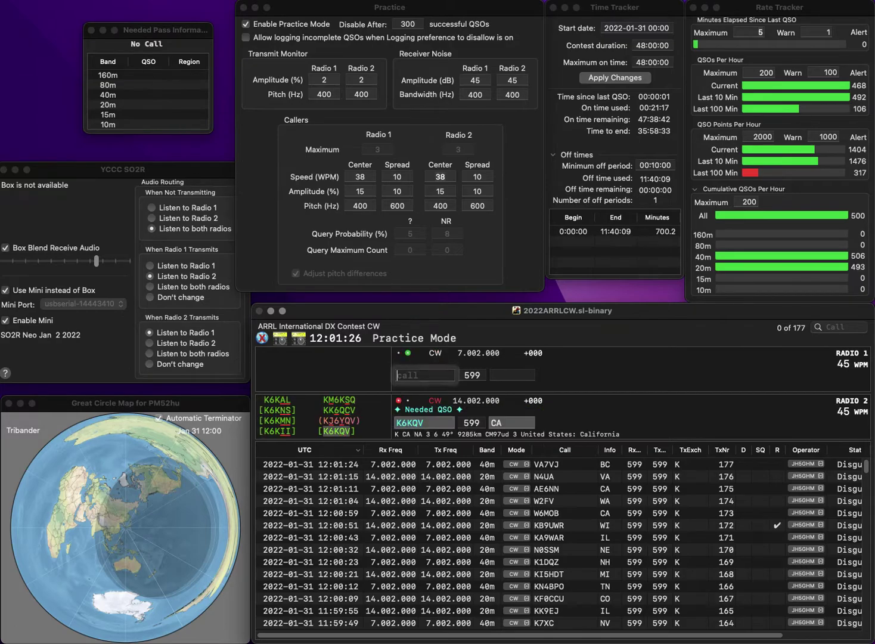
{"action": "type", "text": "K9PMV"}
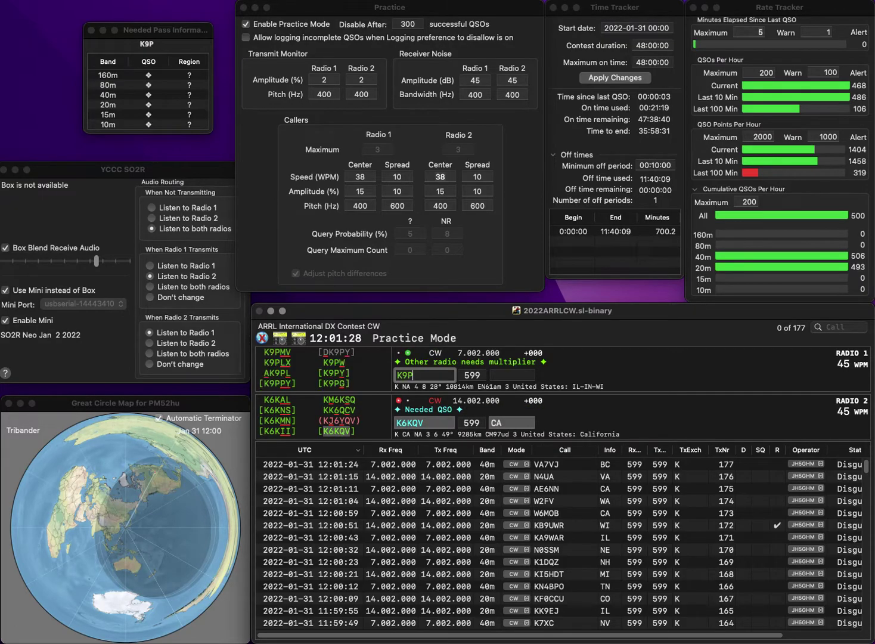
{"action": "key", "text": "Return"}
{"action": "left_click", "coordinate": [512, 423]}
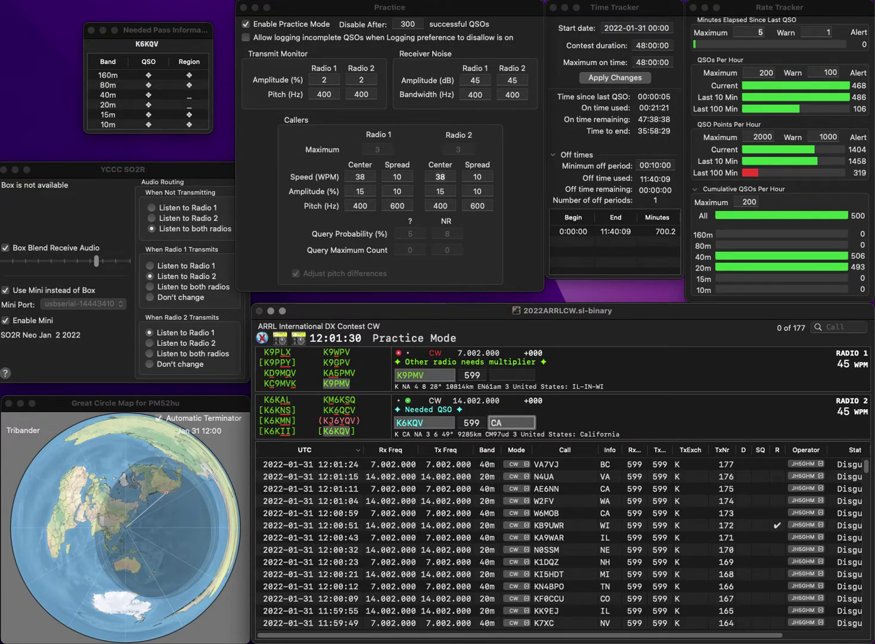
{"action": "key", "text": "Return"}
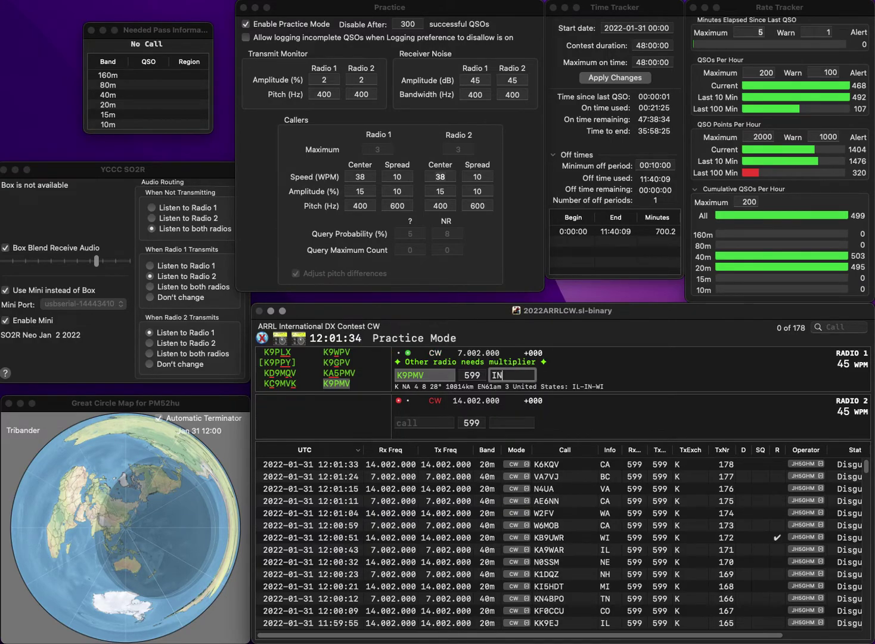
Step: Log K9PMV with exchange IN on Radio 1 and answer the Radio 2 caller as NA9R
{"action": "key", "text": "Return"}
{"action": "type", "text": "KNA9R"}
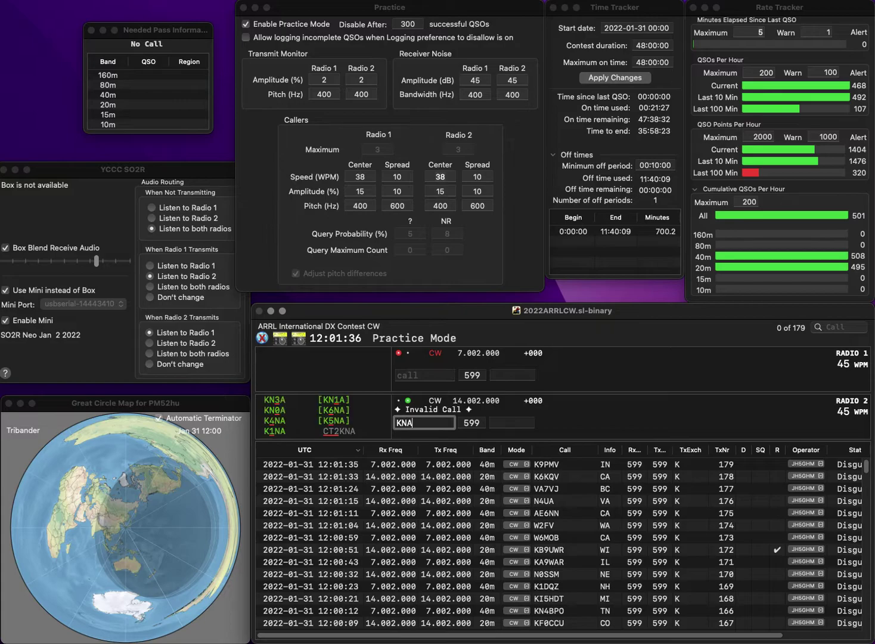
{"action": "key", "text": "Home"}
{"action": "key", "text": "Delete"}
{"action": "key", "text": "Return"}
Step: Answer W8JJ on Radio 1 and correct the Radio 2 caller's call to NA0N, sending the corrected call
{"action": "type", "text": "W"}
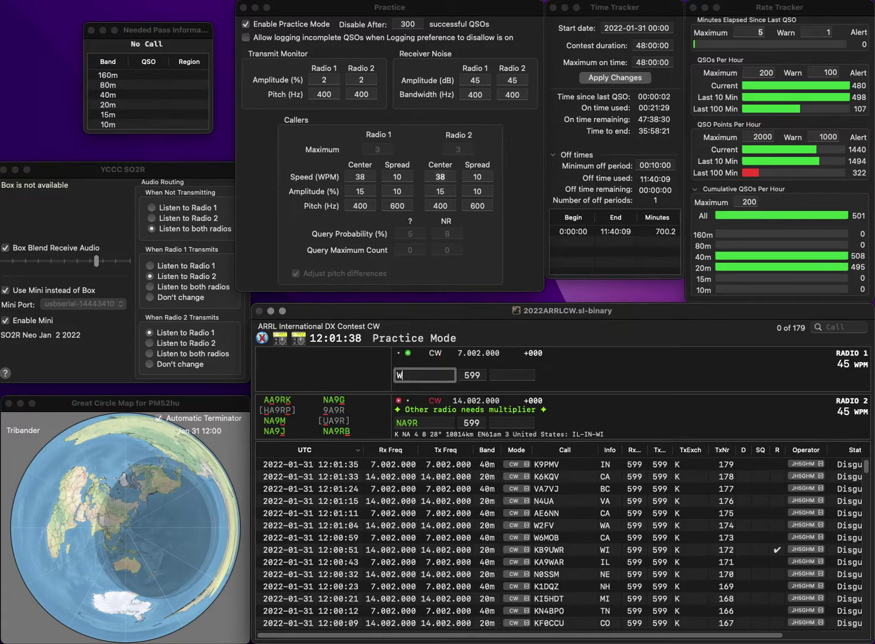
{"action": "type", "text": "8JJ"}
{"action": "key", "text": "Return"}
{"action": "key", "text": "Delete"}
{"action": "key", "text": "Delete"}
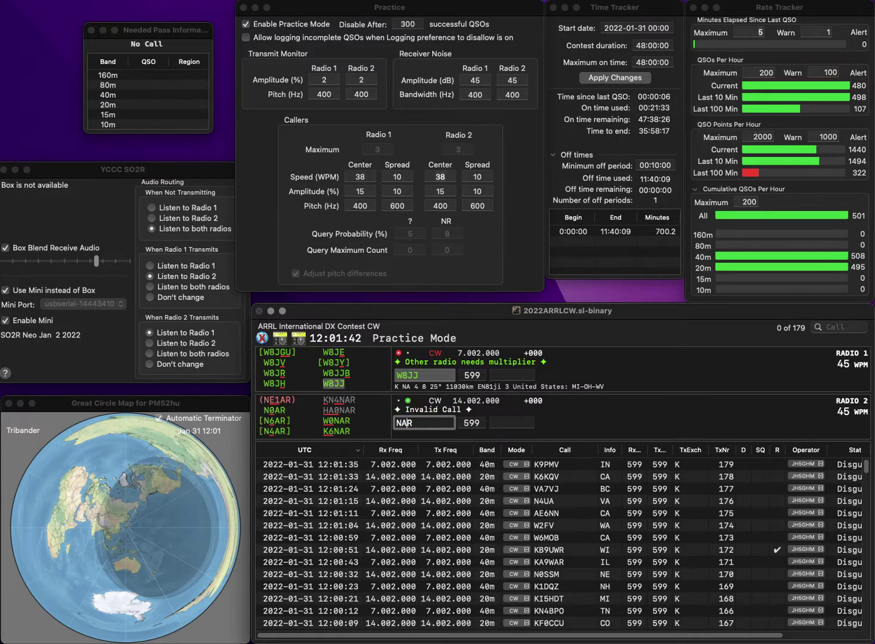
{"action": "type", "text": "0N"}
{"action": "key", "text": "Return"}
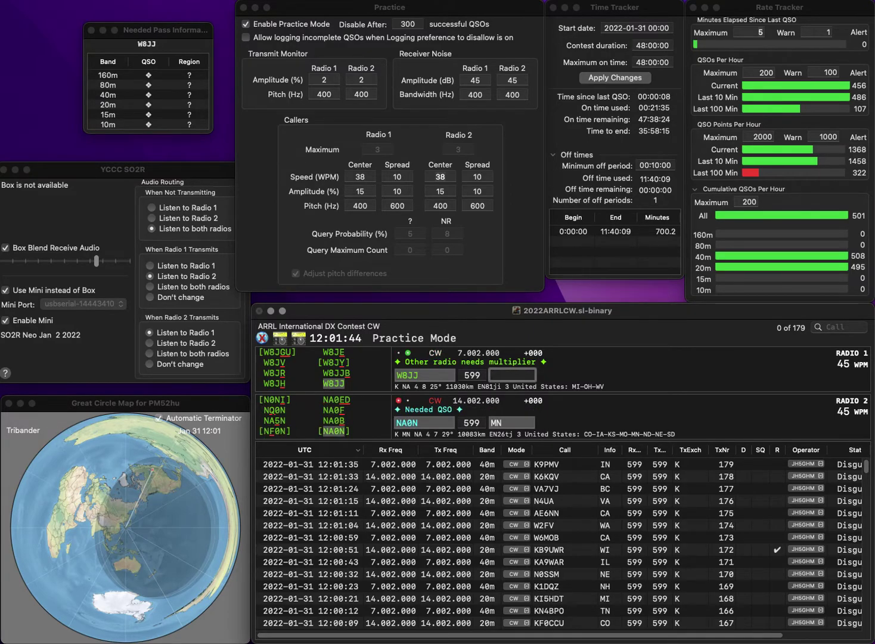
{"action": "type", "text": "MI"}
{"action": "key", "text": "Return"}
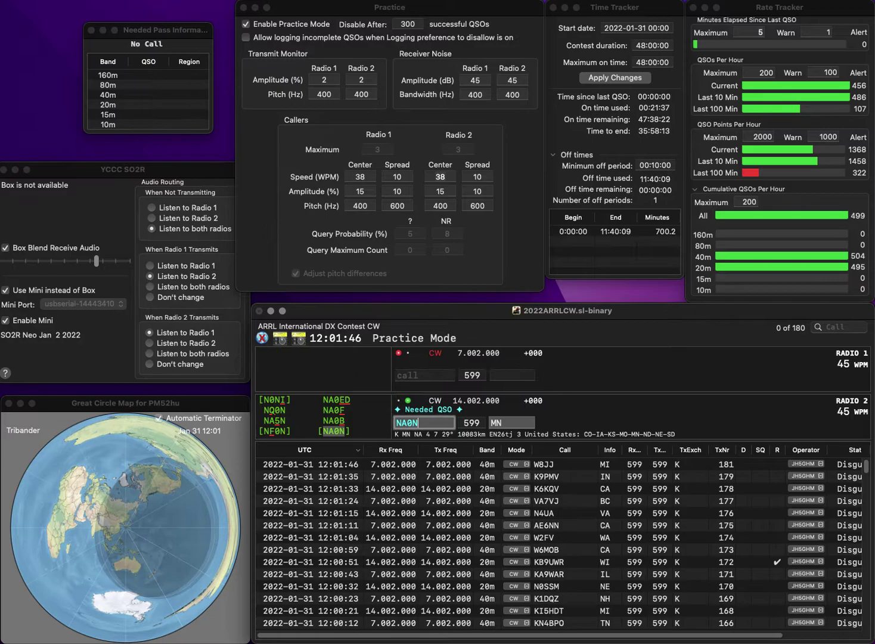
{"action": "key", "text": "Return"}
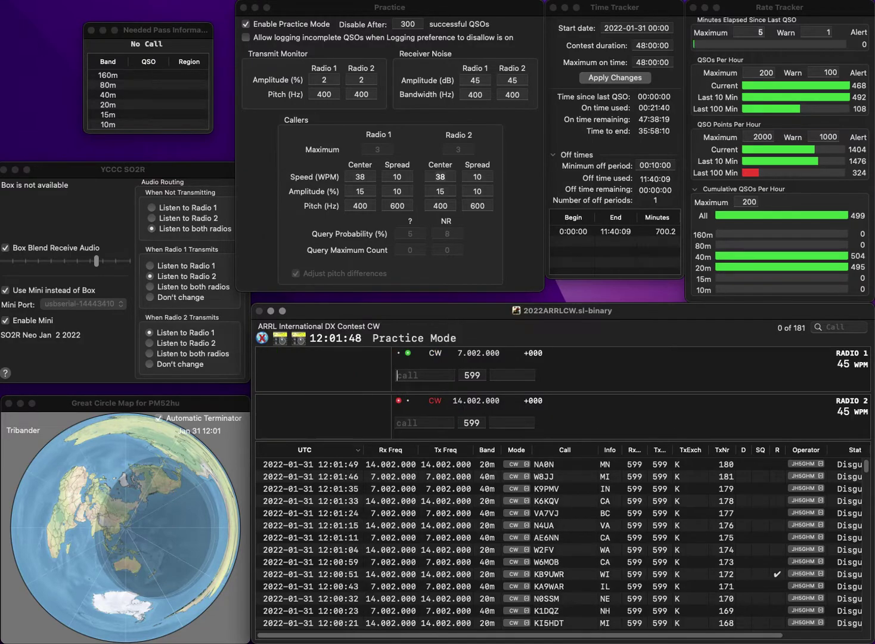
Step: Work and log W1NN with exchange OH on Radio 1 and KE0PSR with exchange IA on Radio 2
{"action": "type", "text": "W1NN"}
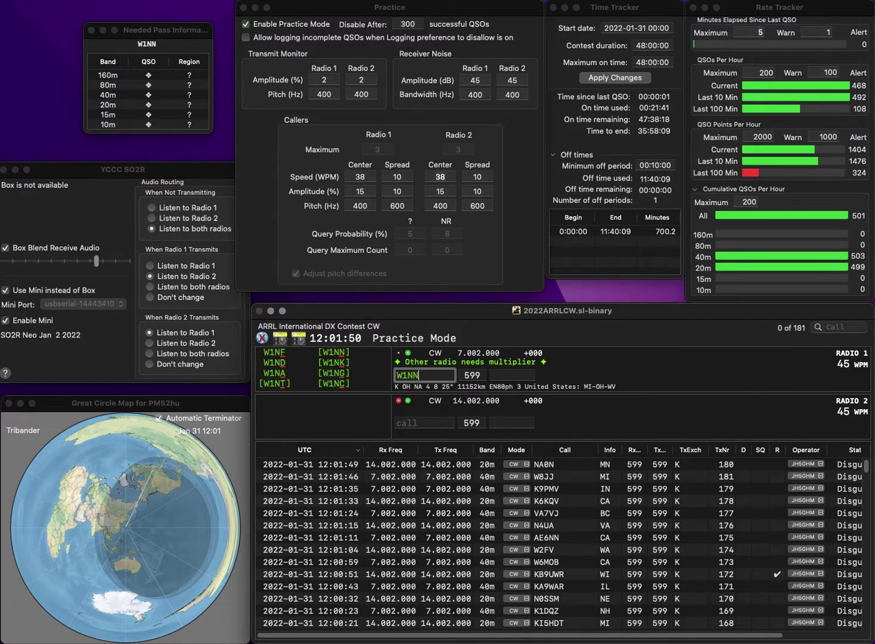
{"action": "key", "text": "Return"}
{"action": "type", "text": "KE0"}
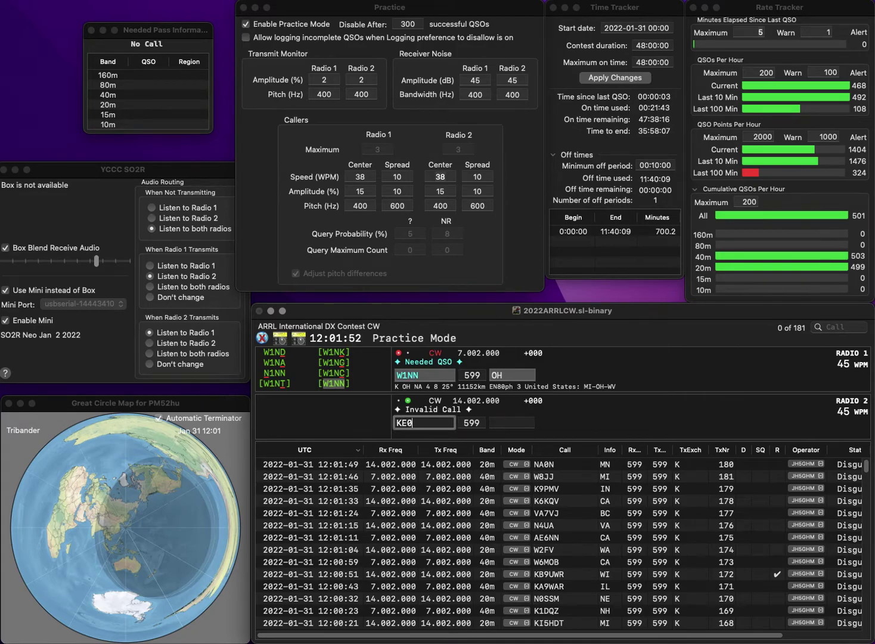
{"action": "type", "text": "PSR"}
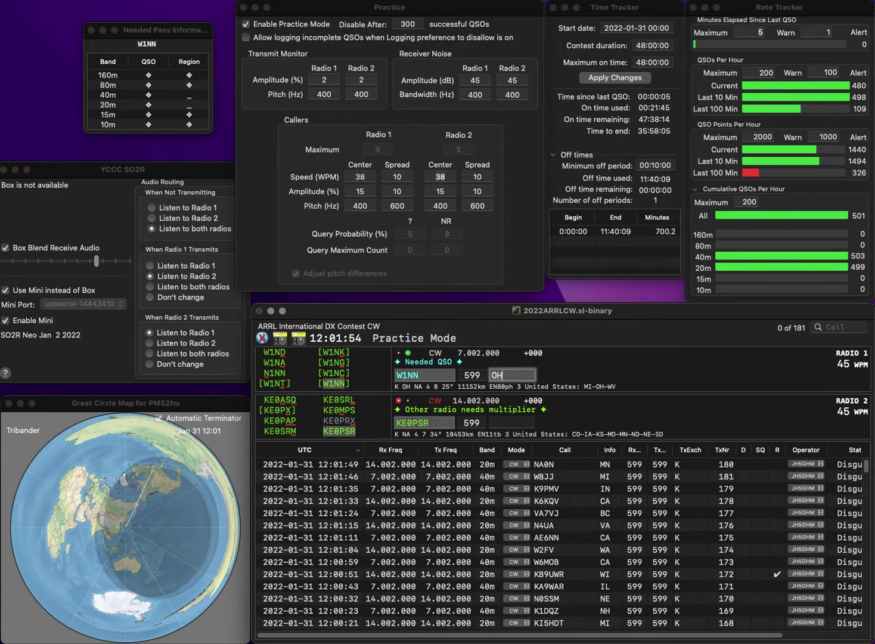
{"action": "key", "text": "Return"}
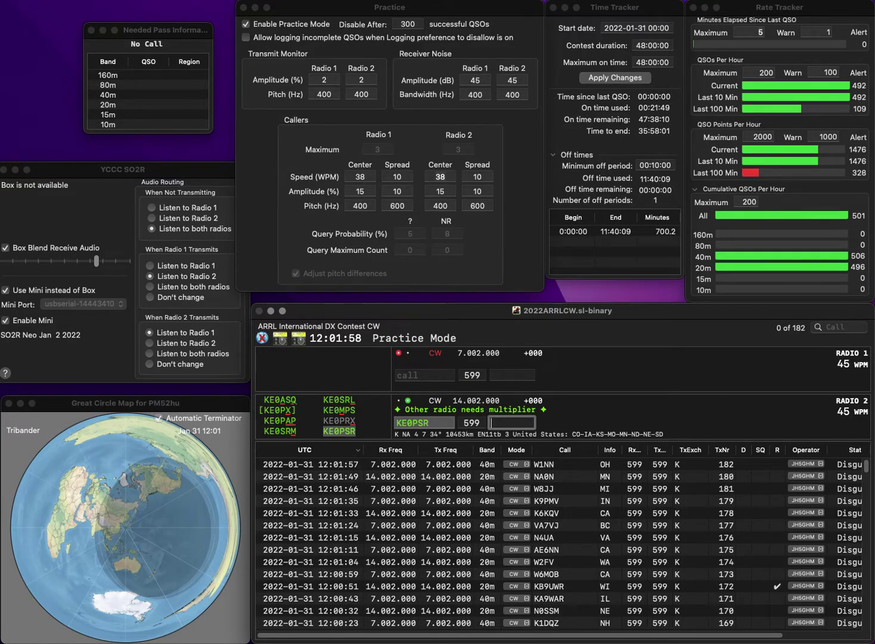
{"action": "type", "text": "IA"}
{"action": "key", "text": "Return"}
{"action": "type", "text": "W3LH"}
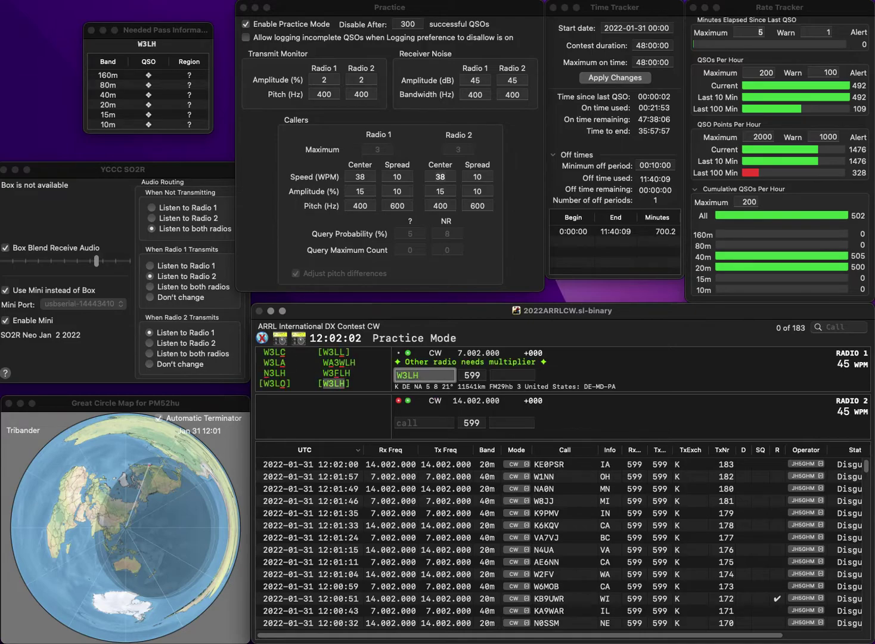
{"action": "key", "text": "Return"}
{"action": "type", "text": "WK4MH"}
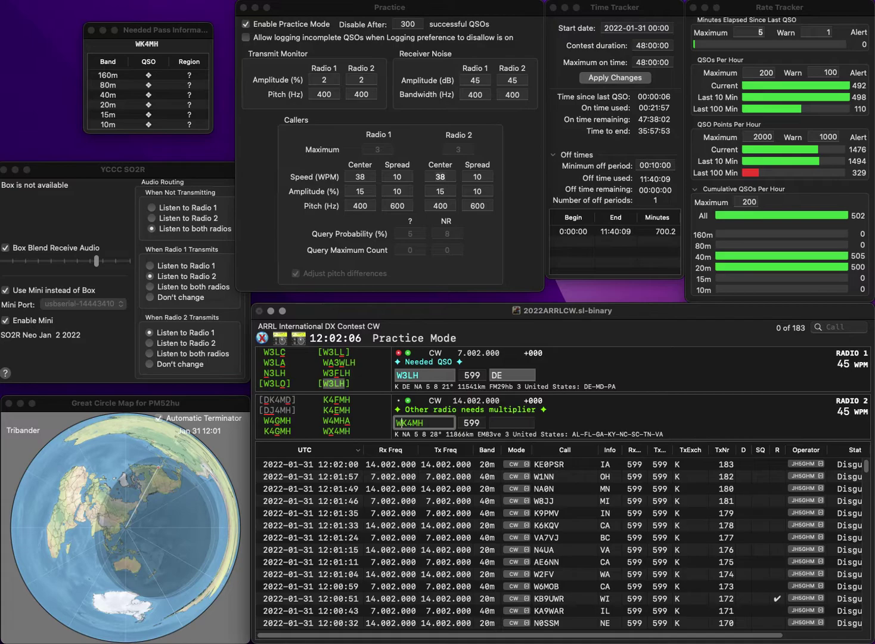
{"action": "key", "text": "Delete"}
{"action": "type", "text": "X4MH"}
{"action": "key", "text": "Return"}
{"action": "key", "text": "Return"}
{"action": "key", "text": "Return"}
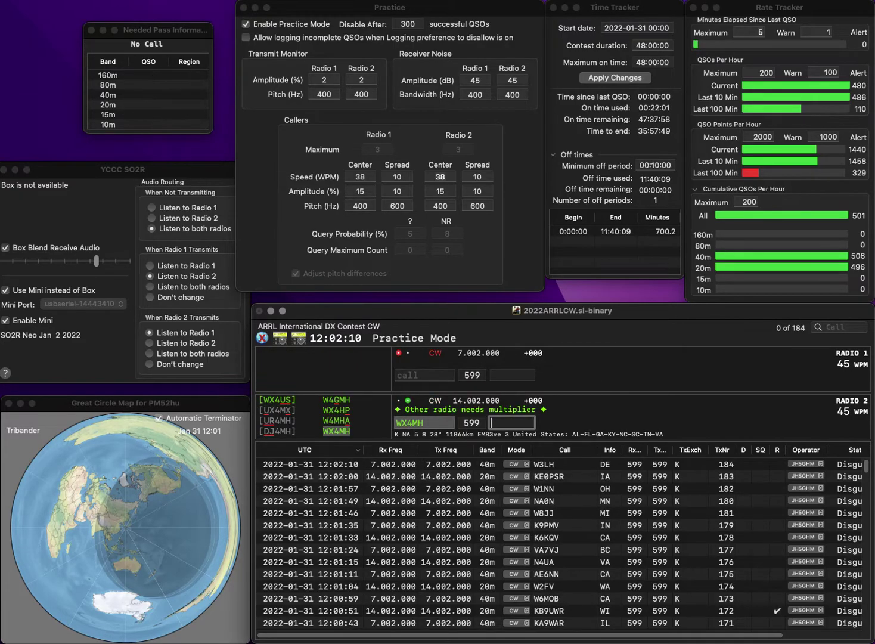
{"action": "type", "text": "AL"}
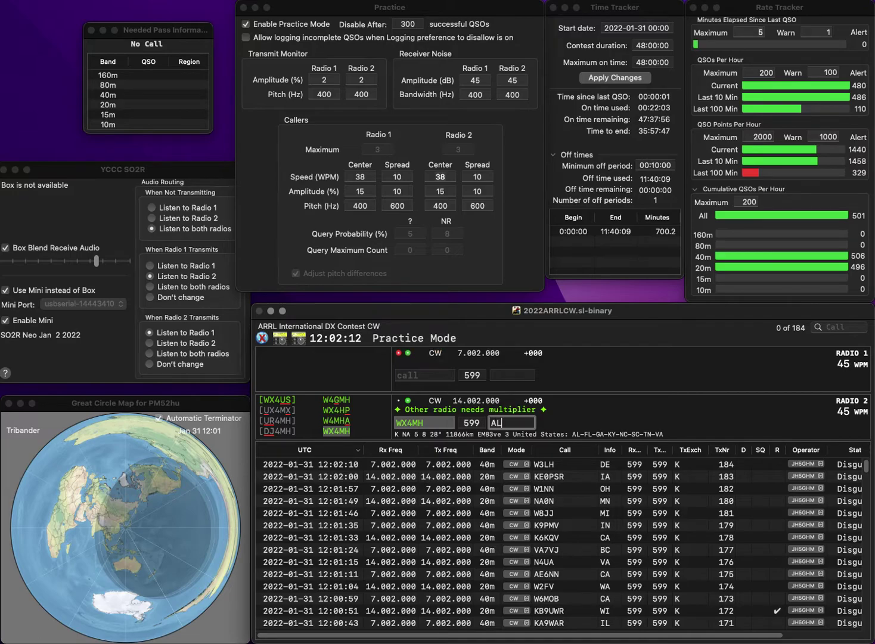
{"action": "key", "text": "Return"}
{"action": "type", "text": "W0"}
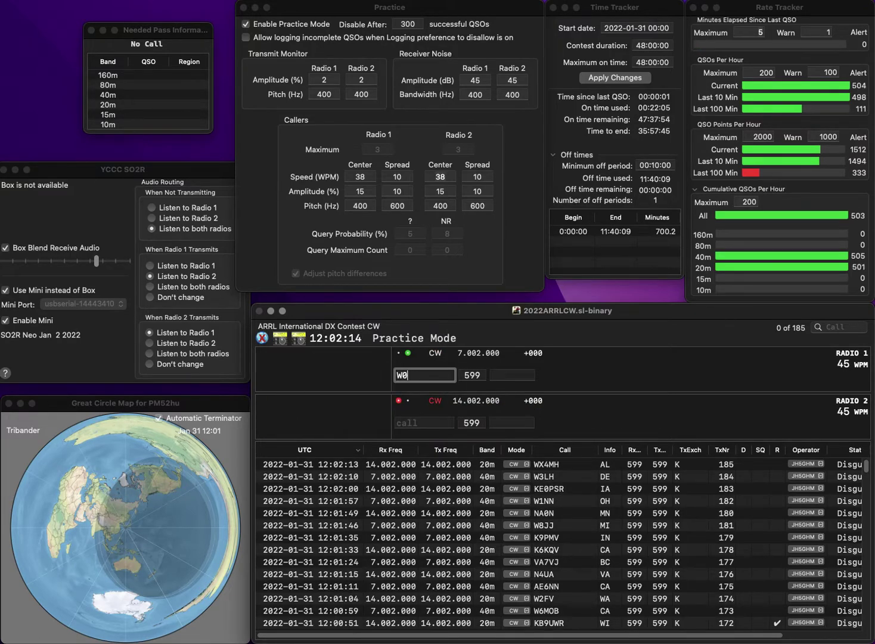
{"action": "type", "text": "VX"}
{"action": "key", "text": "Return"}
{"action": "type", "text": "T9U"}
{"action": "key", "text": "Home"}
{"action": "type", "text": "W"}
{"action": "key", "text": "Return"}
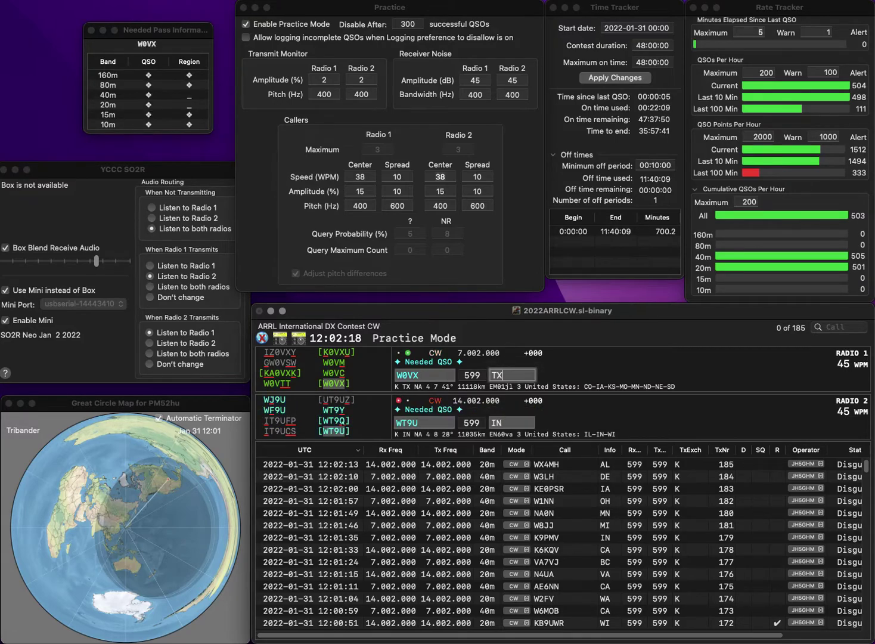
{"action": "key", "text": "Return"}
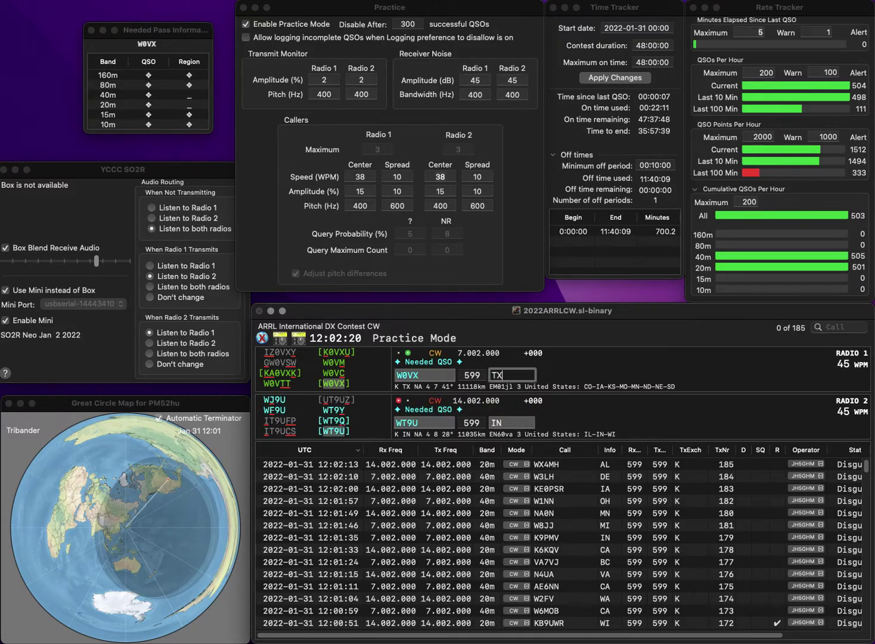
{"action": "key", "text": "Return"}
Step: Work and log K9GL with exchange AZ on Radio 1 and WA1BXY with exchange ME on Radio 2
{"action": "type", "text": "K9GL"}
{"action": "key", "text": "Return"}
{"action": "type", "text": "WA1B"}
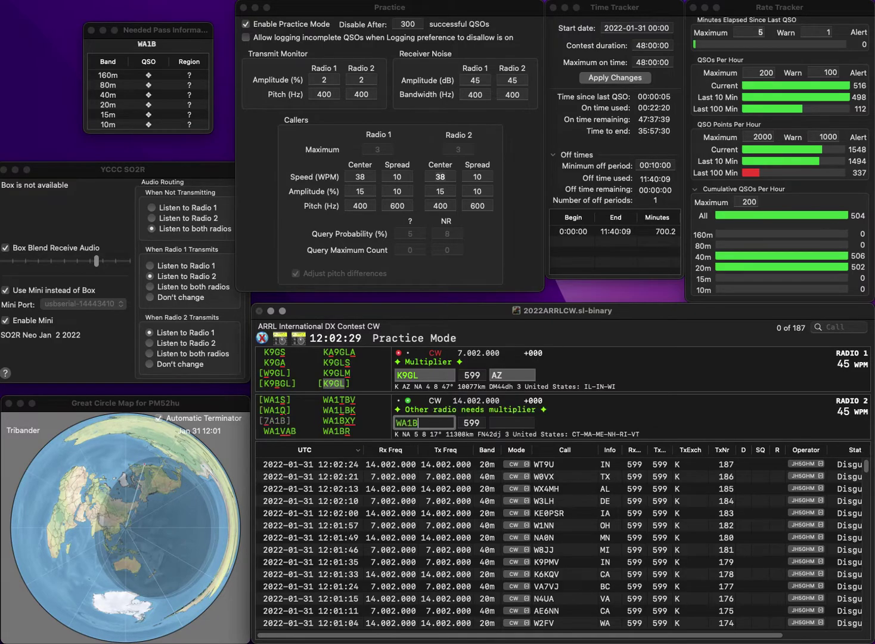
{"action": "type", "text": "XY"}
{"action": "key", "text": "Return"}
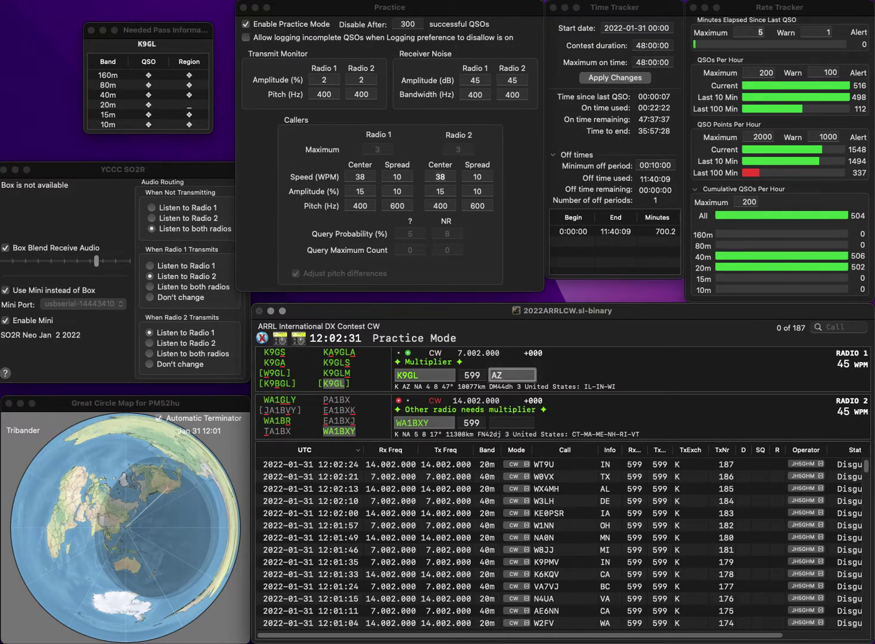
{"action": "key", "text": "Return"}
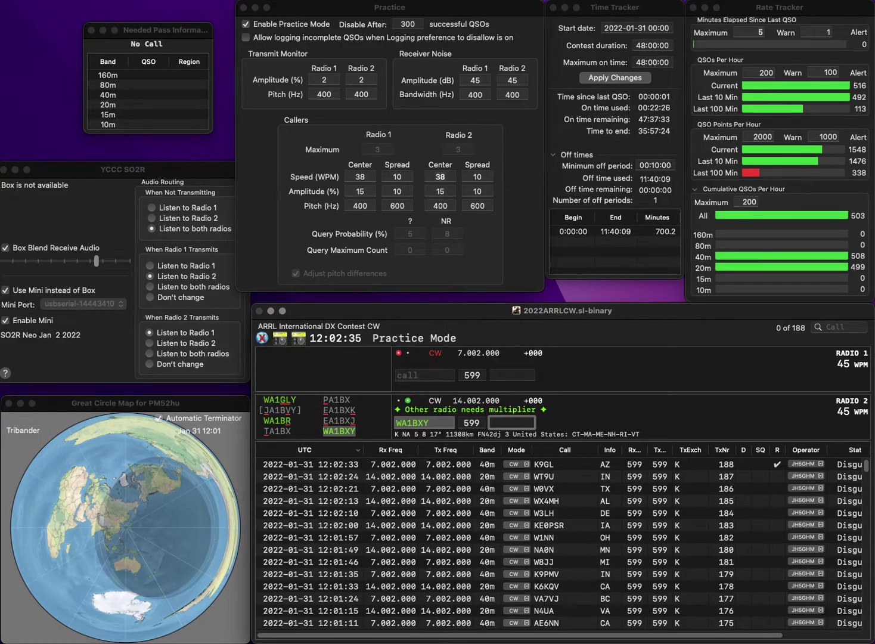
{"action": "key", "text": "Return"}
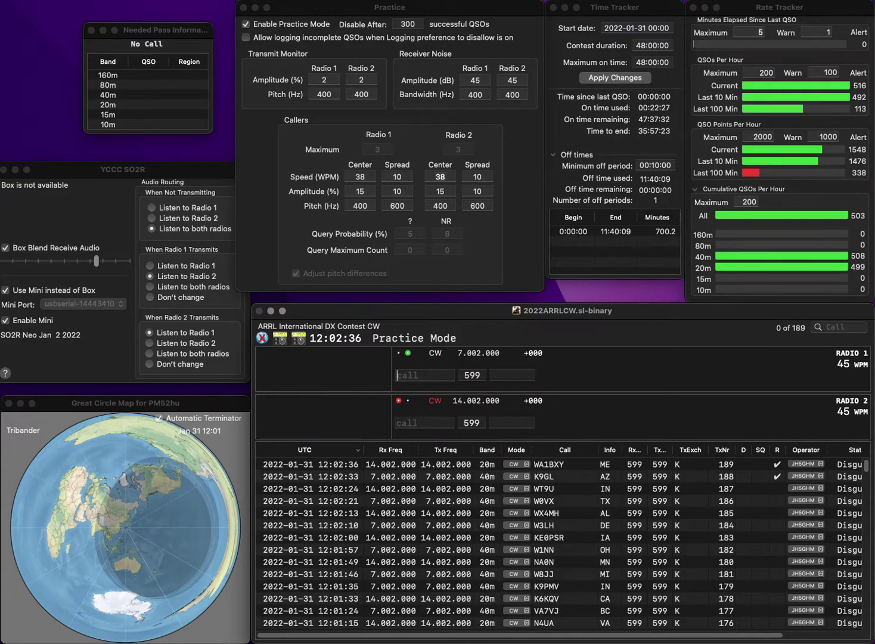
{"action": "type", "text": "N7J"}
{"action": "type", "text": "U"}
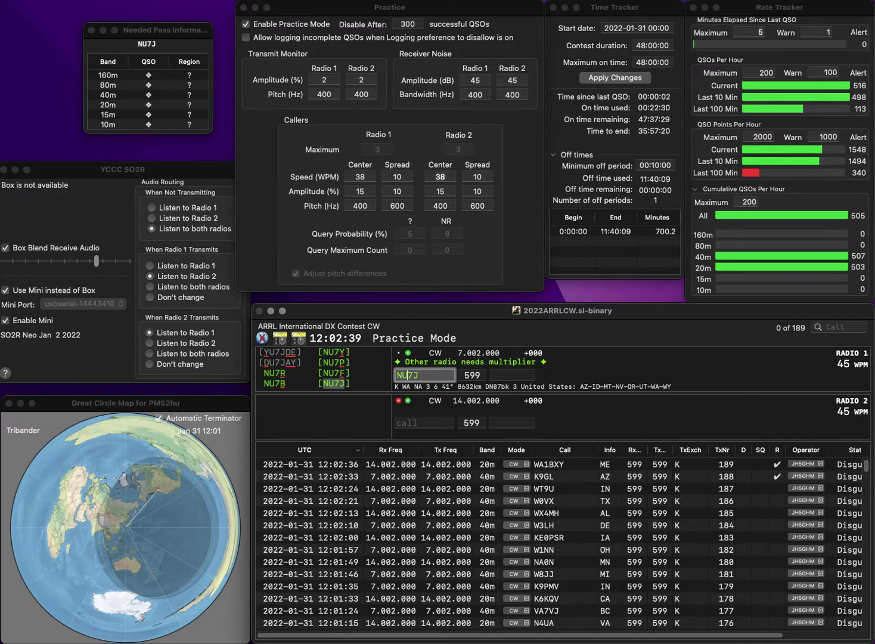
{"action": "key", "text": "Return"}
{"action": "type", "text": "KI5BYN"}
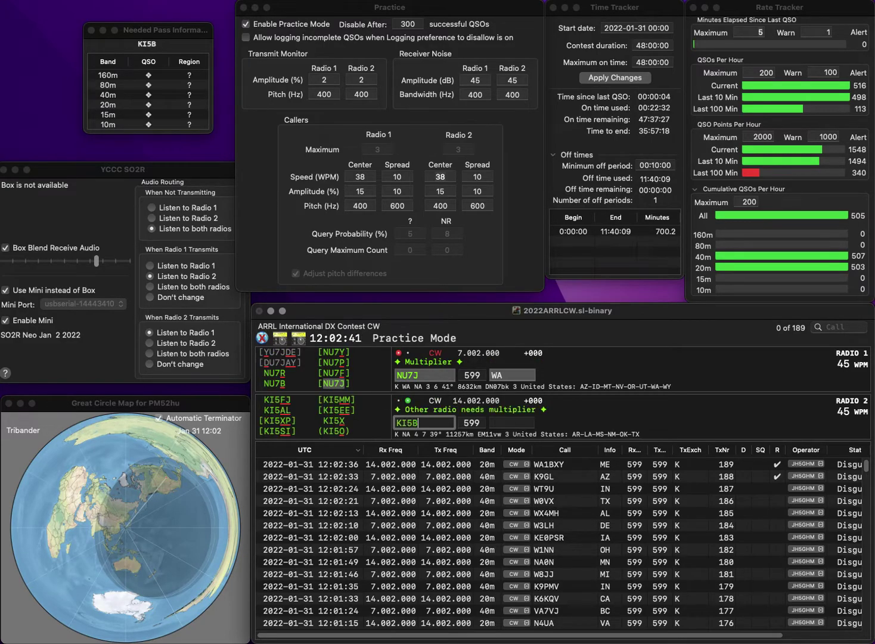
{"action": "key", "text": "Return"}
{"action": "left_click", "coordinate": [512, 374]}
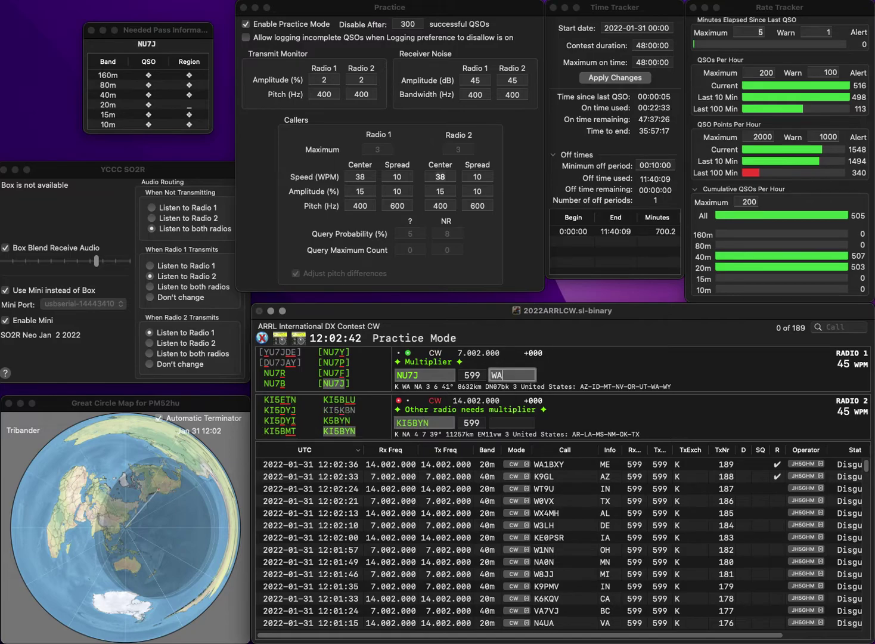
{"action": "key", "text": "Return"}
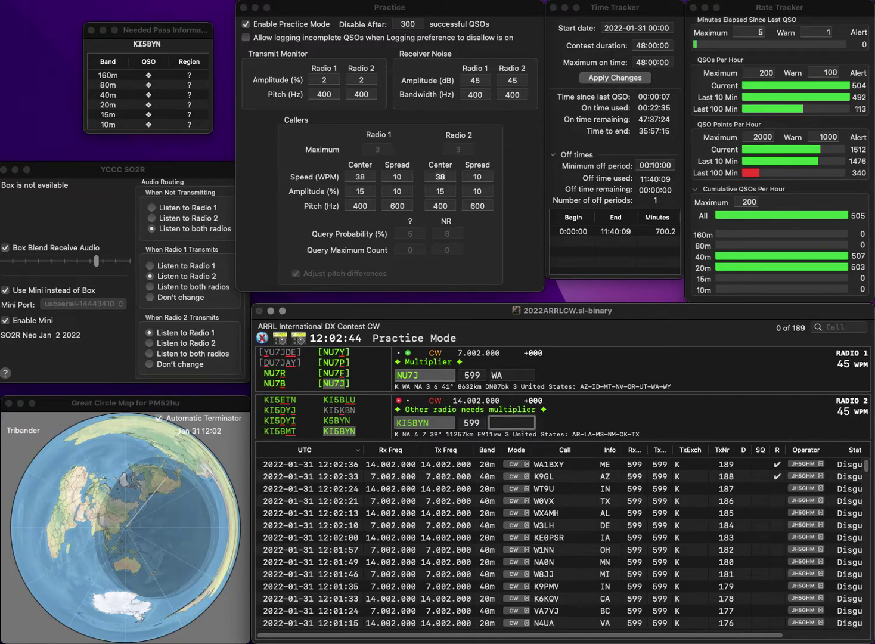
{"action": "type", "text": "OK"}
{"action": "key", "text": "Return"}
{"action": "type", "text": "K5HHQ"}
{"action": "key", "text": "Return"}
{"action": "type", "text": "N"}
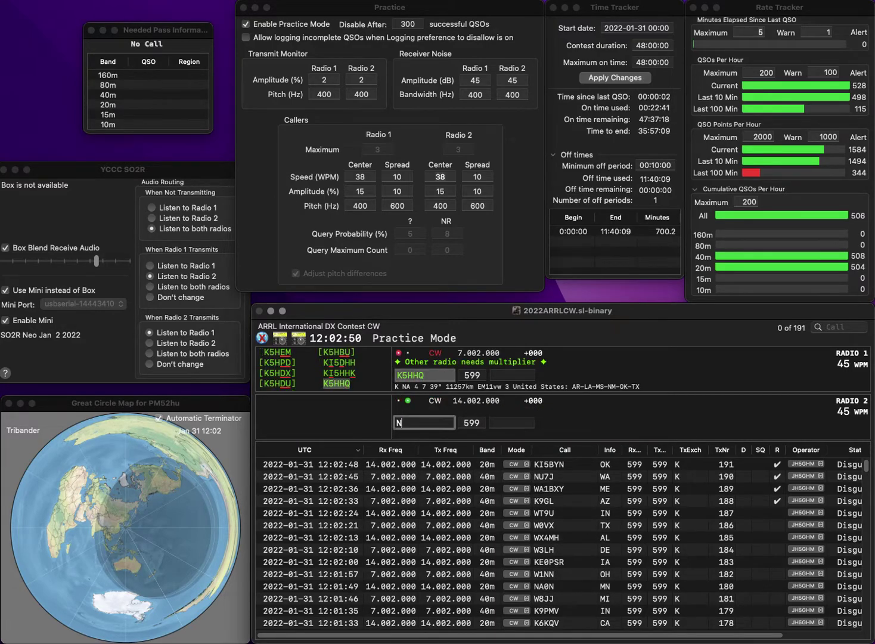
{"action": "type", "text": "8BRO"}
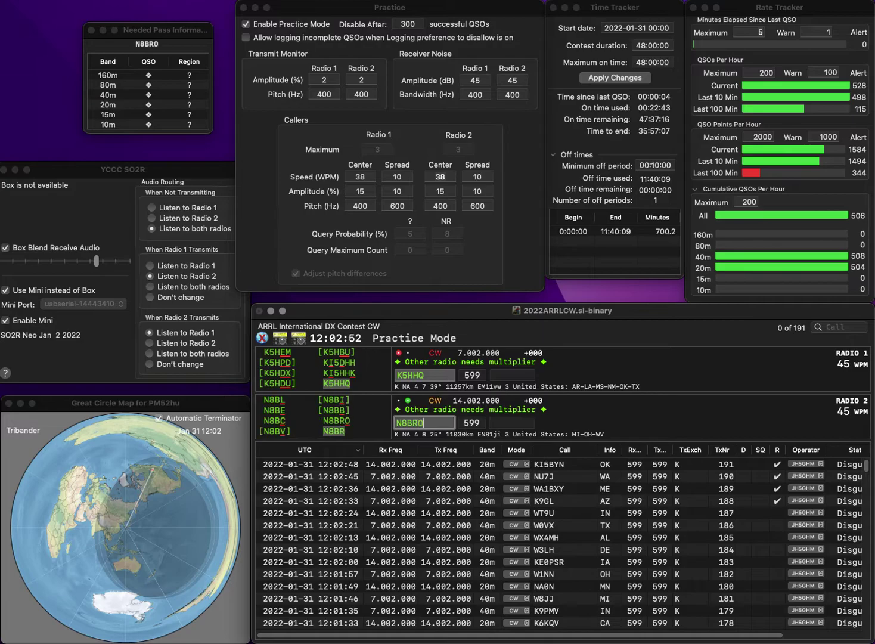
{"action": "key", "text": "Return"}
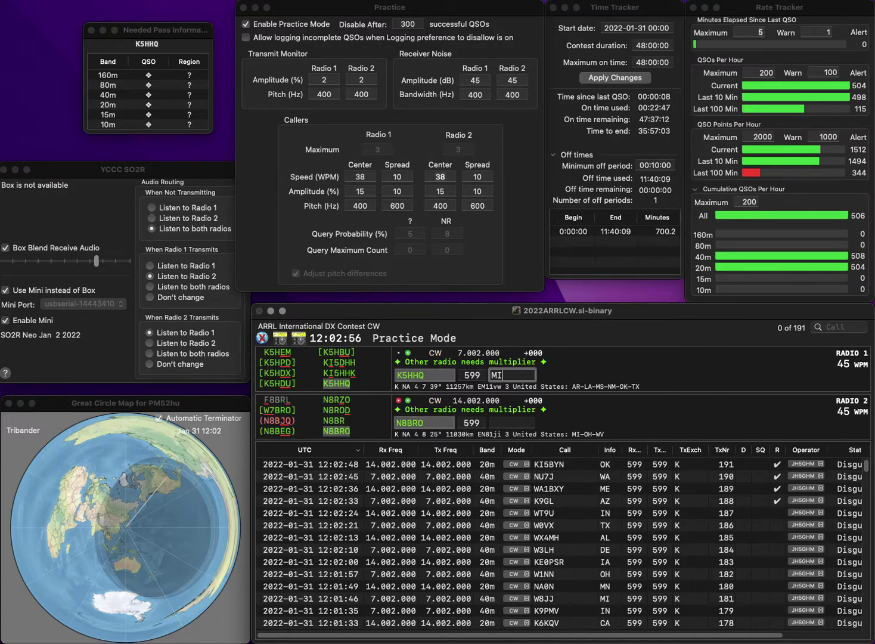
{"action": "key", "text": "Return"}
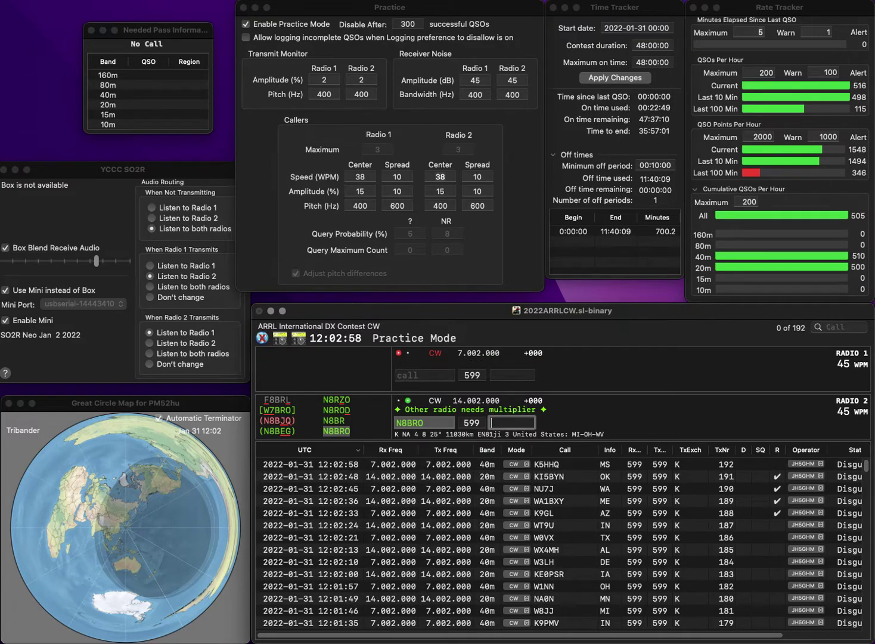
{"action": "key", "text": "Return"}
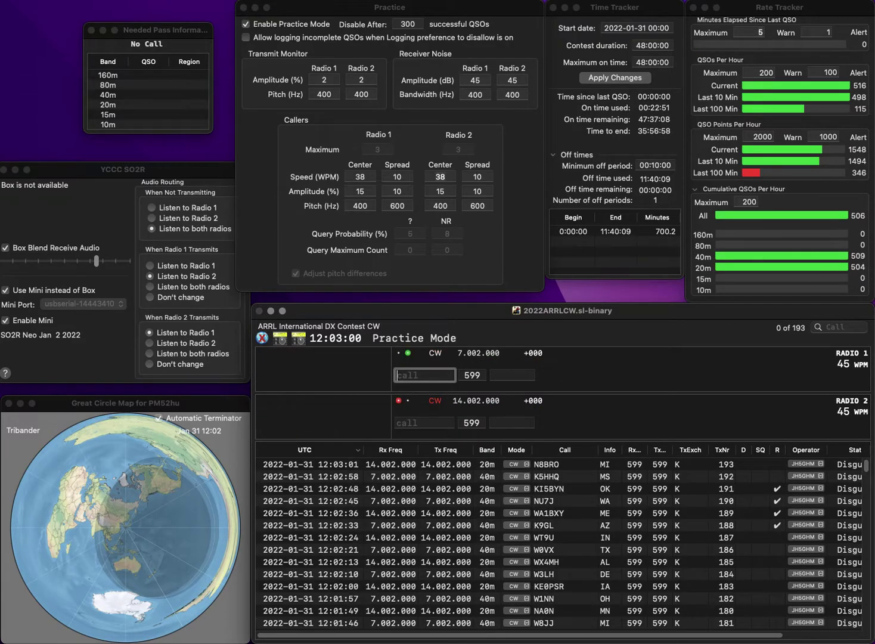
Step: Work and log K2WR with exchange NY on Radio 1 and KN4HPJ with exchange TN on Radio 2
{"action": "type", "text": "K2WR"}
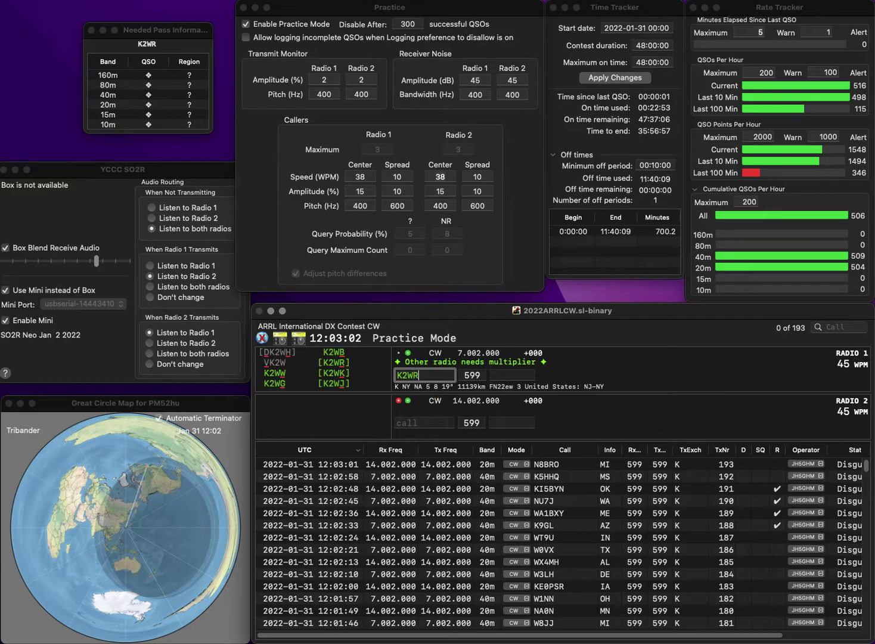
{"action": "key", "text": "Return"}
{"action": "type", "text": "KN4HPJ"}
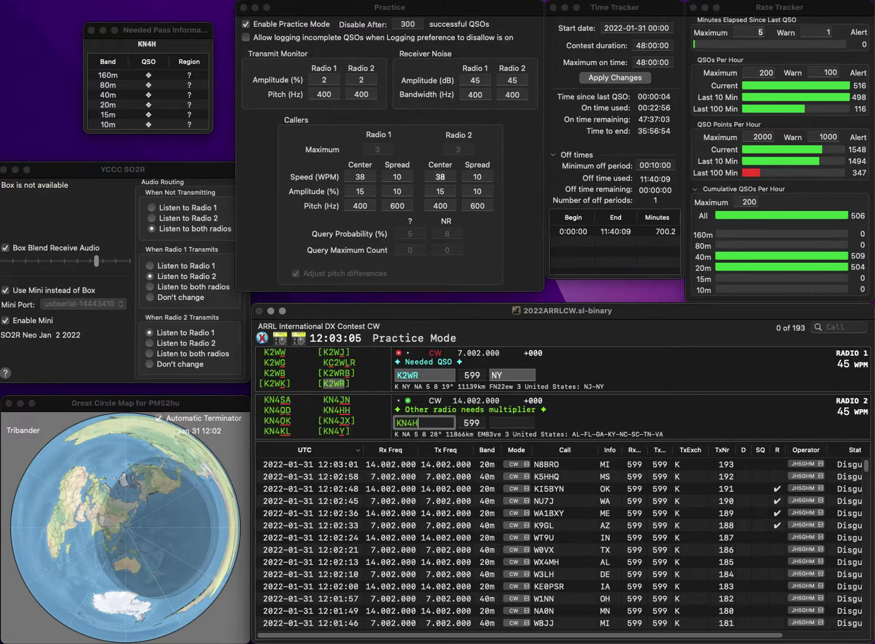
{"action": "key", "text": "Return"}
{"action": "key", "text": "Tab"}
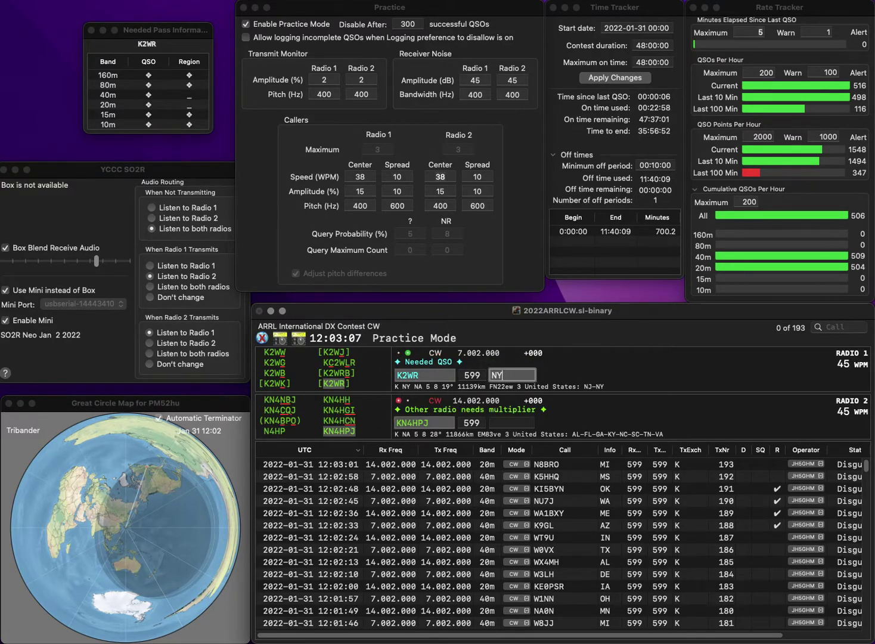
{"action": "key", "text": "Return"}
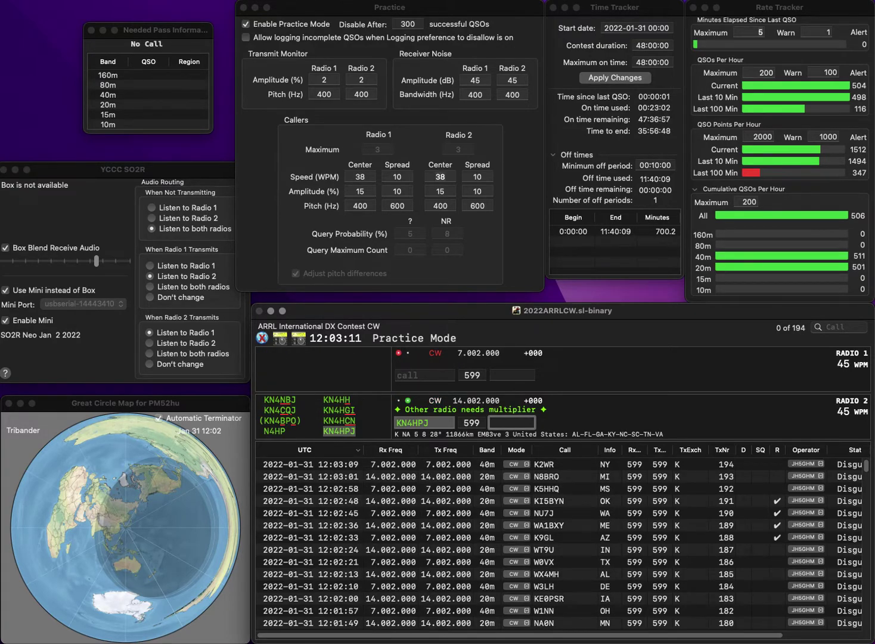
{"action": "key", "text": "Return"}
{"action": "type", "text": "K4HRK"}
{"action": "key", "text": "Return"}
{"action": "type", "text": "KD9FPY"}
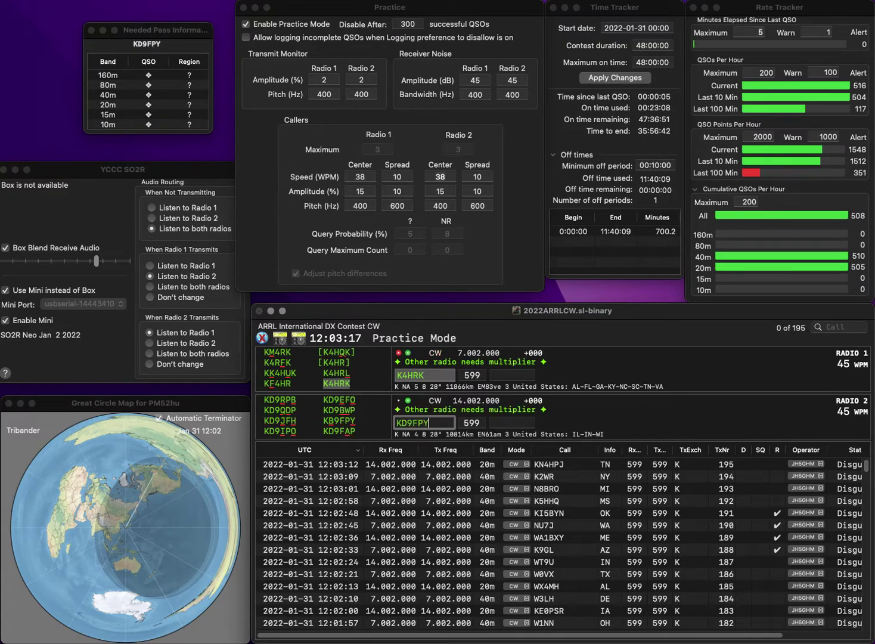
{"action": "key", "text": "Return"}
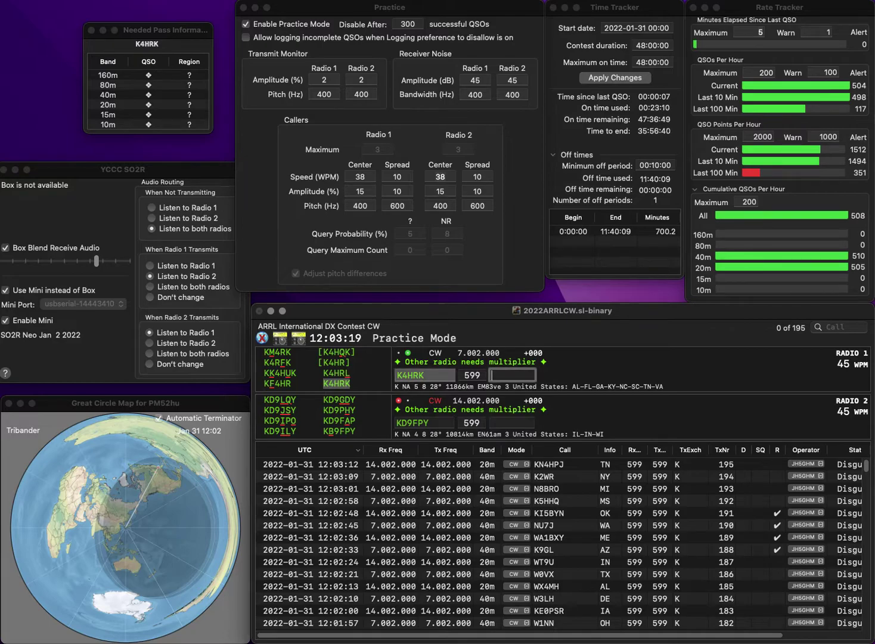
{"action": "type", "text": "S"}
{"action": "key", "text": "Return"}
{"action": "key", "text": "Right"}
{"action": "key", "text": "Right"}
{"action": "key", "text": "BackSpace"}
{"action": "type", "text": "B"}
{"action": "key", "text": "Return"}
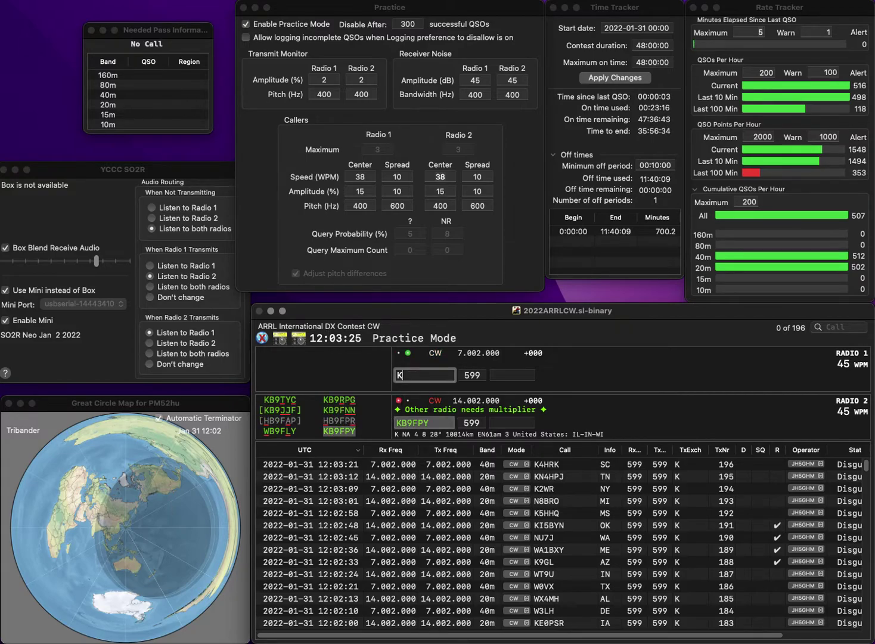
{"action": "type", "text": "0ON"}
{"action": "key", "text": "Return"}
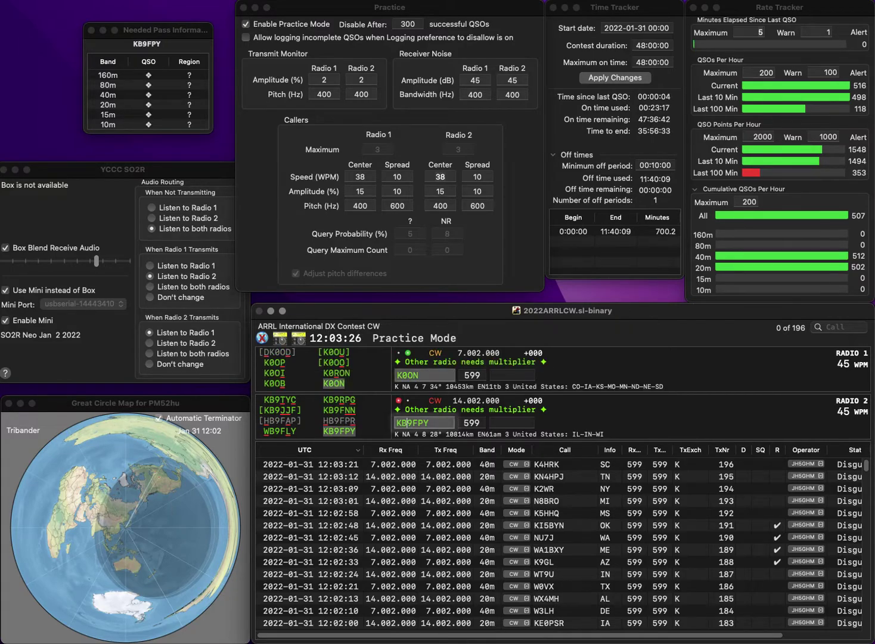
{"action": "type", "text": "WI"}
{"action": "key", "text": "Return"}
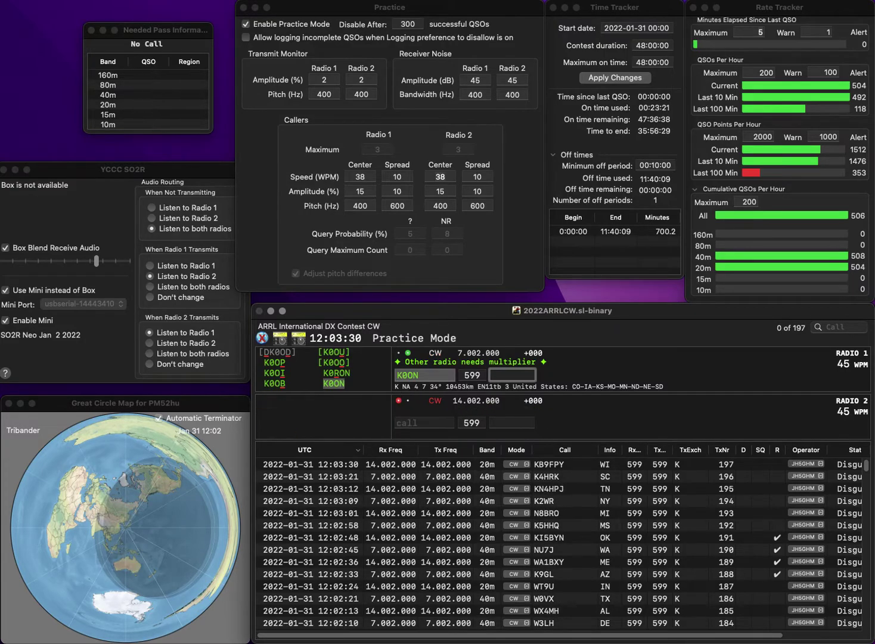
{"action": "type", "text": "CO"}
{"action": "key", "text": "Return"}
Step: Work and log AB8DS with exchange MI on Radio 2 and K3RWN with exchange DE on Radio 1
{"action": "type", "text": "AB8"}
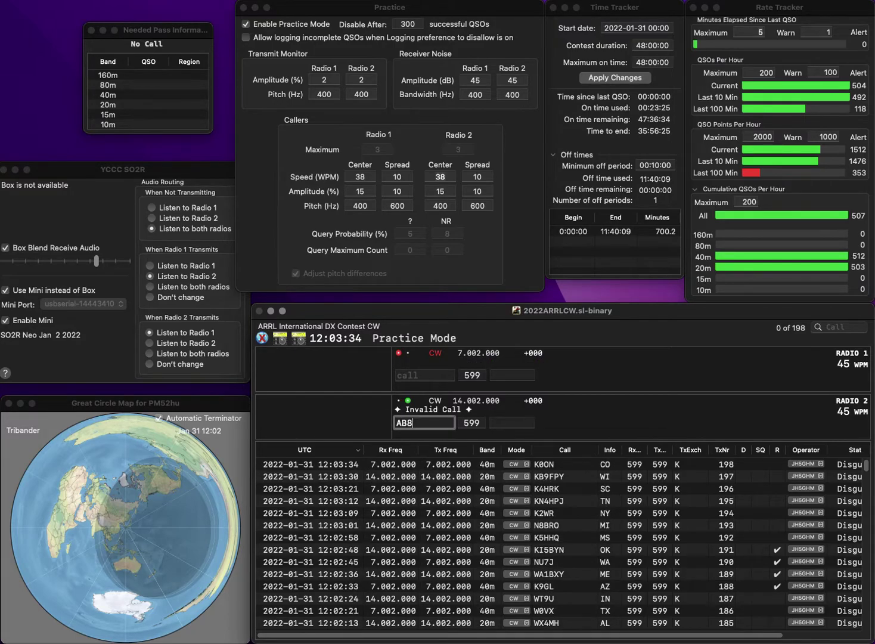
{"action": "type", "text": "DS"}
{"action": "key", "text": "Return"}
{"action": "type", "text": "K3RWN"}
{"action": "key", "text": "Return"}
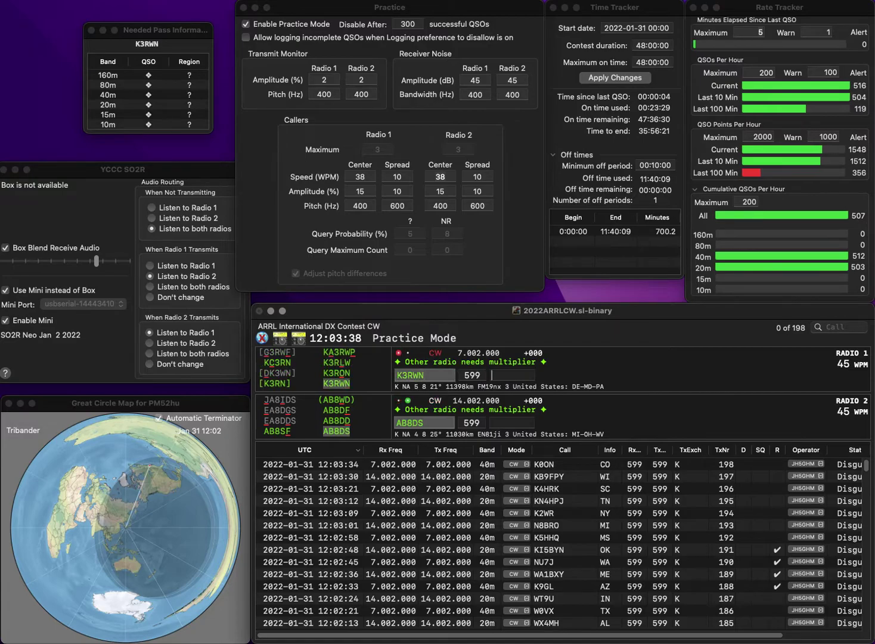
{"action": "type", "text": "M"}
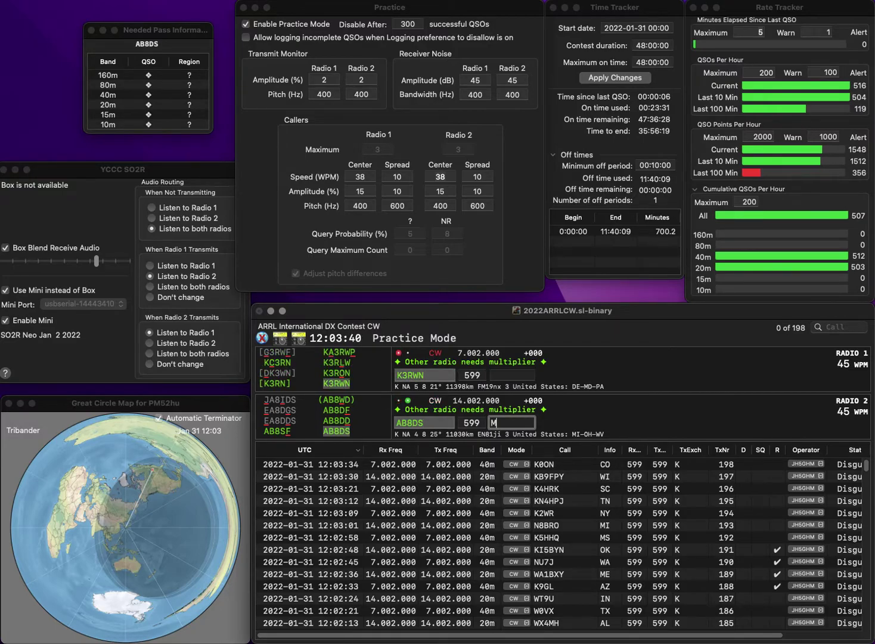
{"action": "type", "text": "I"}
{"action": "key", "text": "Return"}
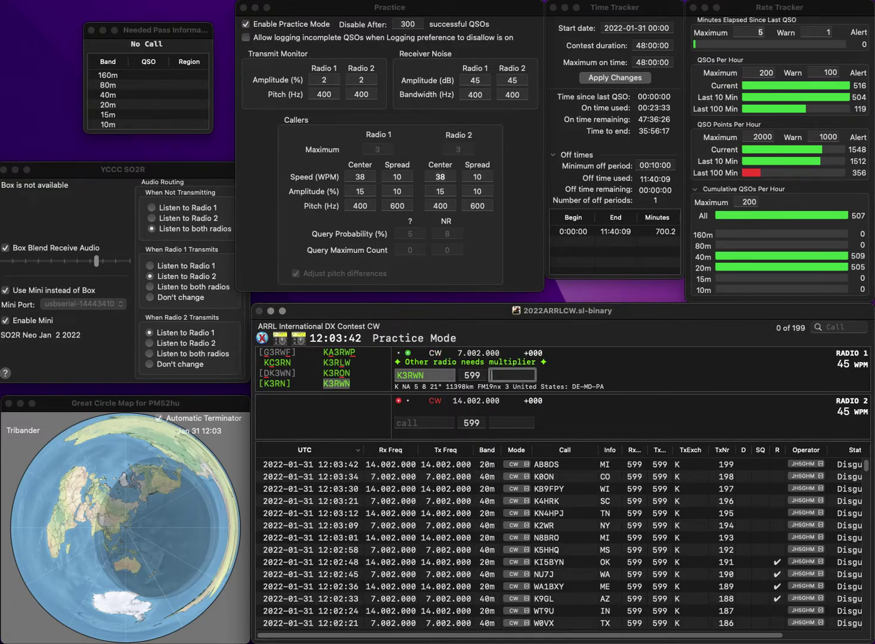
{"action": "type", "text": "DE"}
{"action": "key", "text": "Return"}
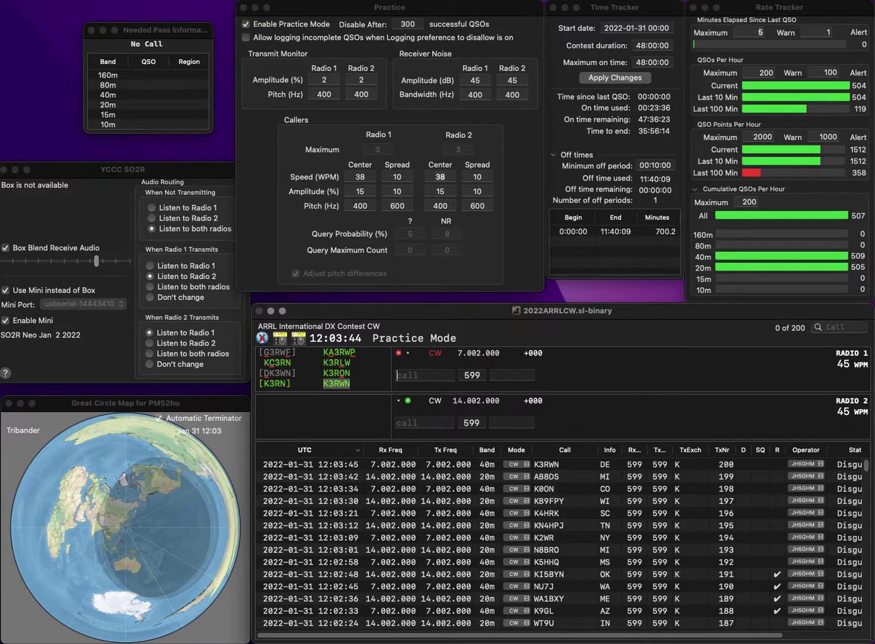
{"action": "type", "text": "8ZDT"}
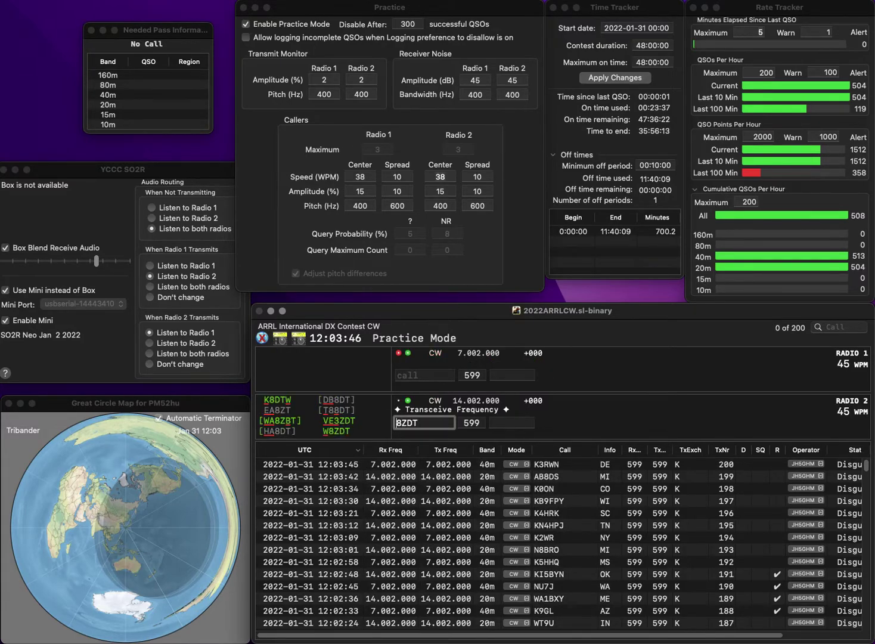
{"action": "key", "text": "Home"}
{"action": "type", "text": "W"}
{"action": "key", "text": "Return"}
{"action": "type", "text": "K3BLN"}
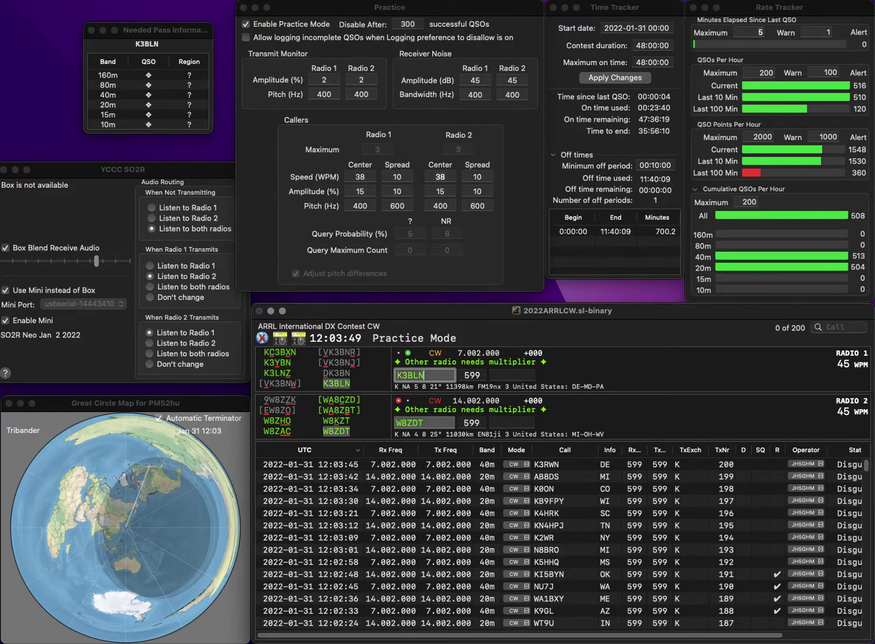
{"action": "key", "text": "Return"}
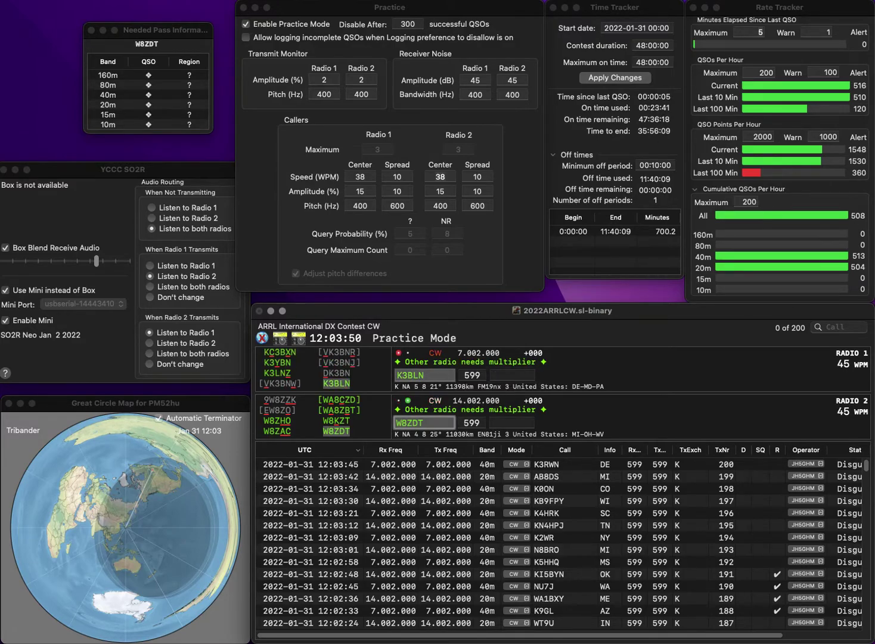
{"action": "key", "text": "space"}
{"action": "type", "text": "WV"}
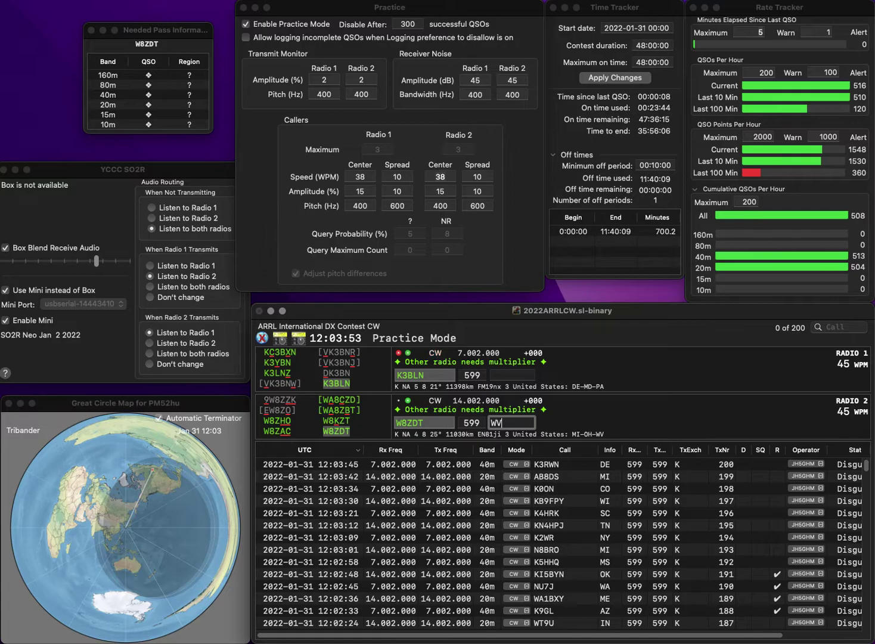
{"action": "key", "text": "Return"}
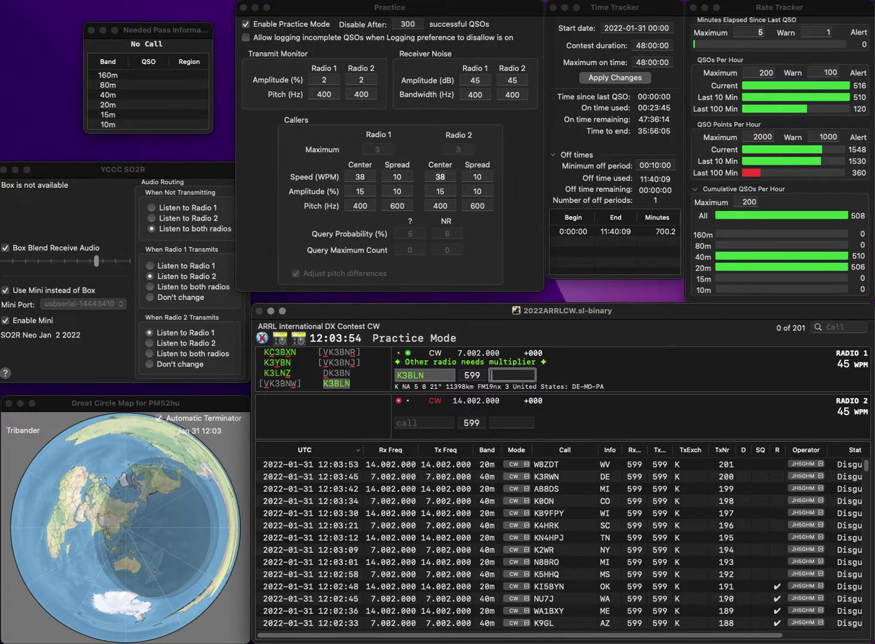
{"action": "type", "text": "MD"}
{"action": "key", "text": "Return"}
{"action": "type", "text": "W8J"}
{"action": "type", "text": "TI"}
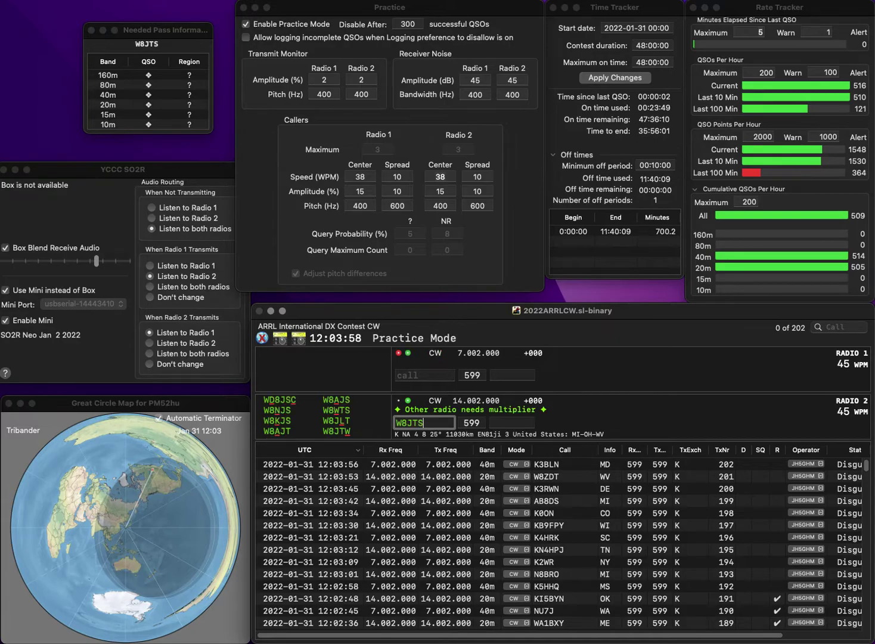
{"action": "key", "text": "Return"}
{"action": "type", "text": "PDS"}
{"action": "type", "text": "KN4"}
{"action": "key", "text": "Return"}
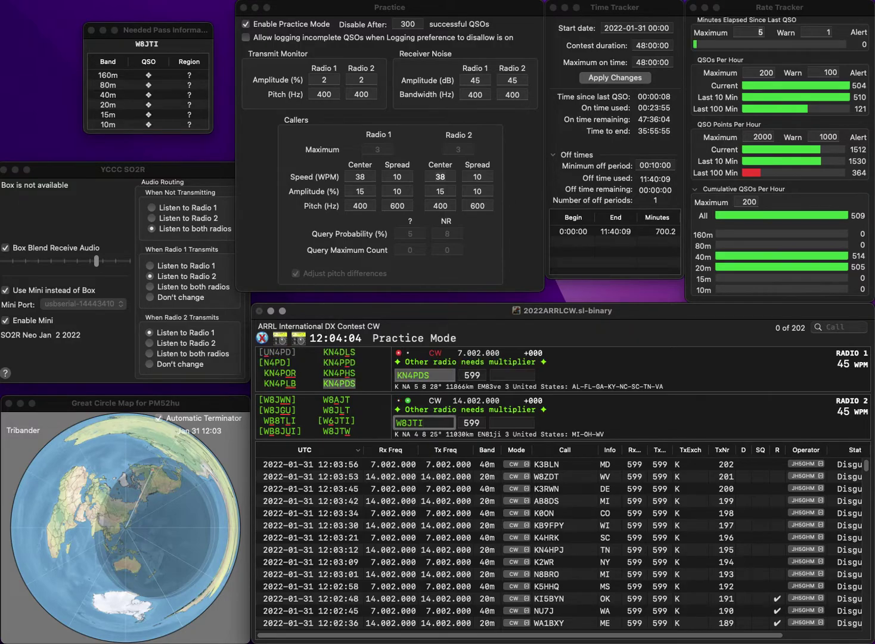
Step: Correct the Radio 2 call to W8WTS and log it with exchange OH, and log KN4PDS with exchange KY on Radio 1
{"action": "key", "text": "BackSpace"}
{"action": "key", "text": "BackSpace"}
{"action": "key", "text": "BackSpace"}
{"action": "type", "text": "WT"}
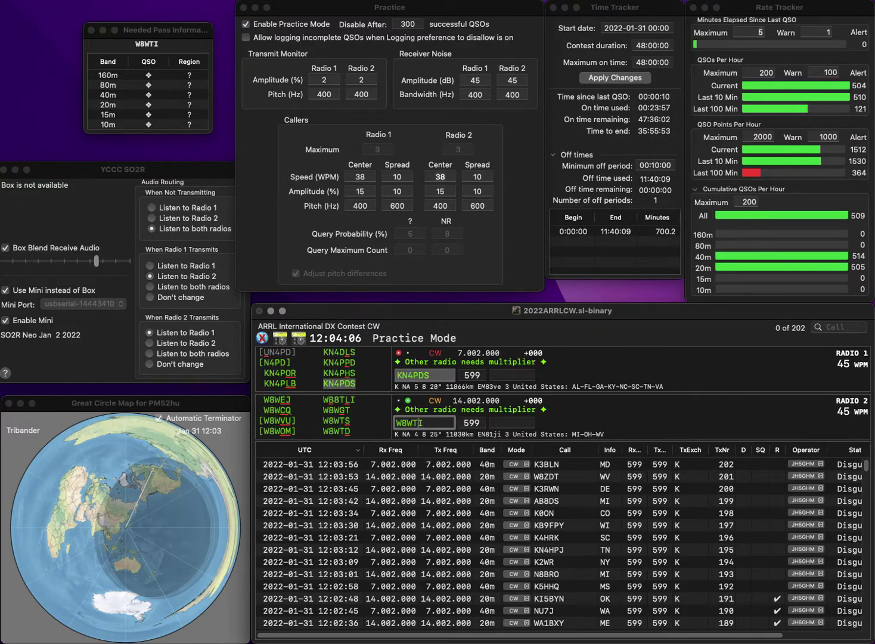
{"action": "type", "text": "S"}
{"action": "key", "text": "Return"}
{"action": "type", "text": "KY"}
{"action": "key", "text": "Return"}
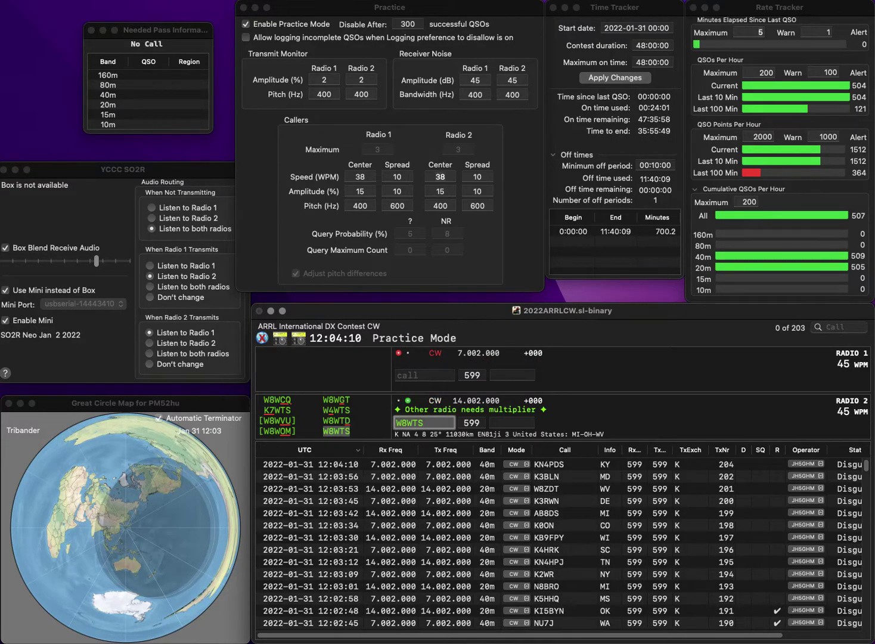
{"action": "type", "text": "OH"}
{"action": "key", "text": "Return"}
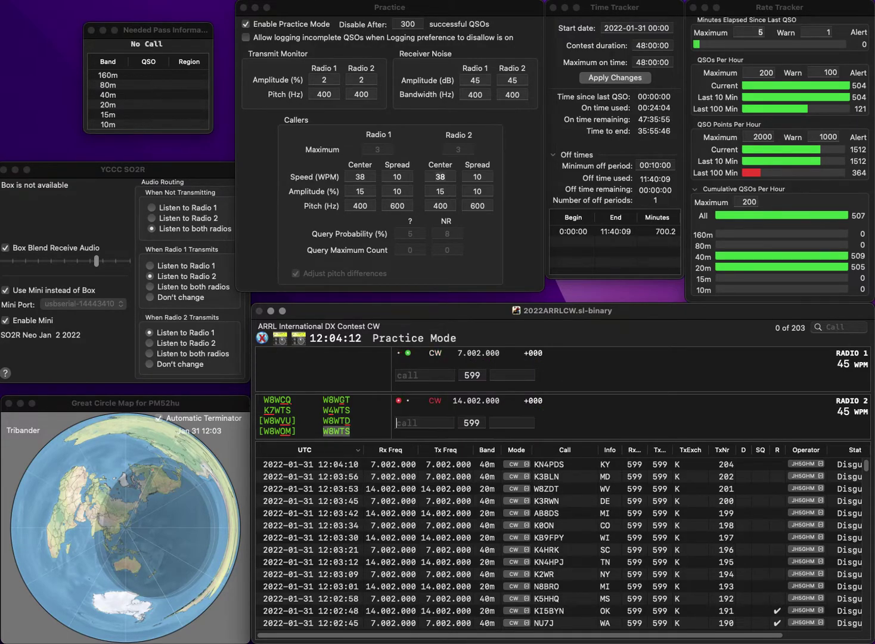
Step: Answer N8ELA on Radio 1 and NZ1U on Radio 2
{"action": "type", "text": "N8ELA"}
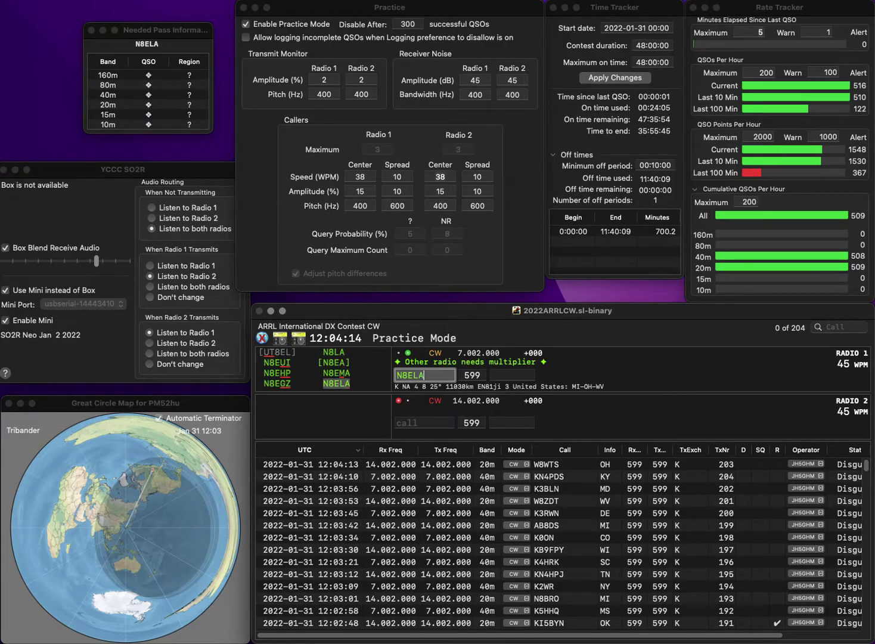
{"action": "key", "text": "Return"}
{"action": "type", "text": "N7"}
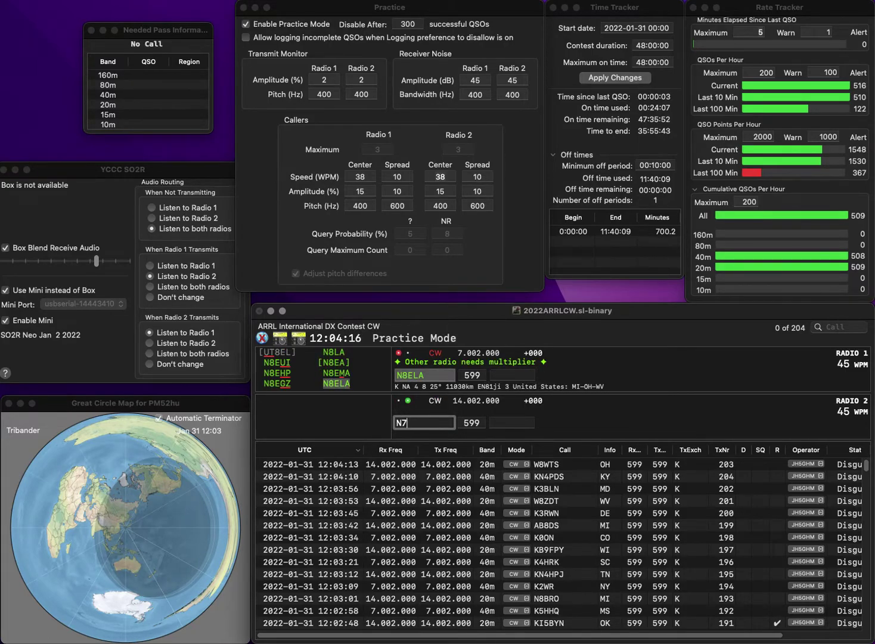
{"action": "type", "text": "U"}
{"action": "key", "text": "Left"}
{"action": "key", "text": "BackSpace"}
{"action": "type", "text": "Z1"}
{"action": "key", "text": "Return"}
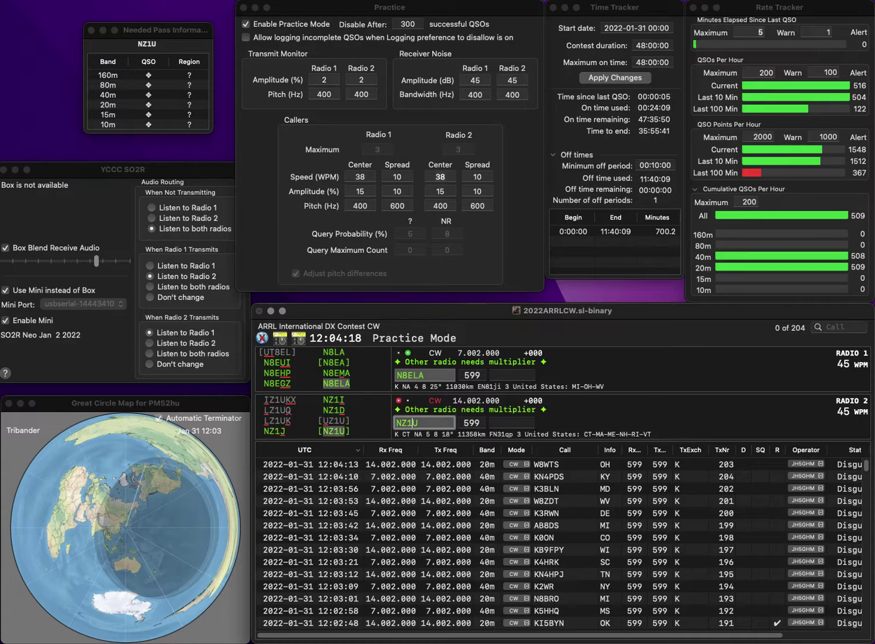
{"action": "key", "text": "space"}
{"action": "type", "text": "OH"}
{"action": "key", "text": "Return"}
{"action": "key", "text": "space"}
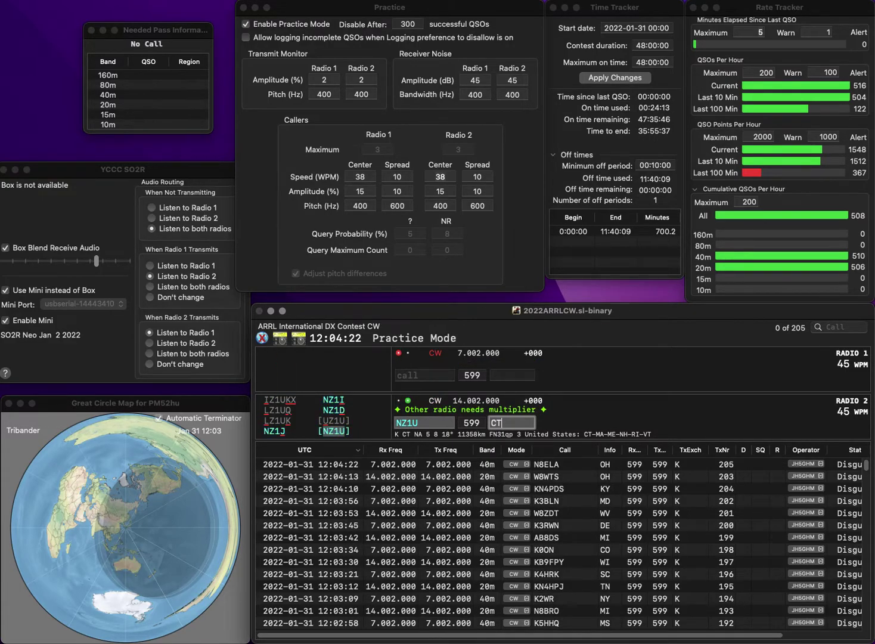
{"action": "key", "text": "Return"}
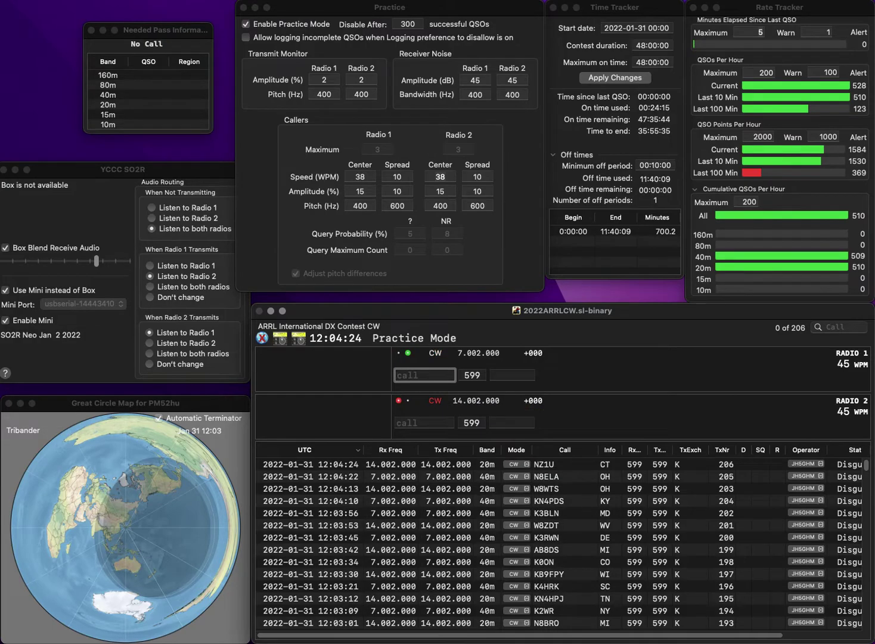
Step: Work and log N0GEW with exchange MO on Radio 2 and NU7R with exchange AZ on Radio 1
{"action": "type", "text": "7R"}
{"action": "key", "text": "Return"}
{"action": "type", "text": "N0GEW"}
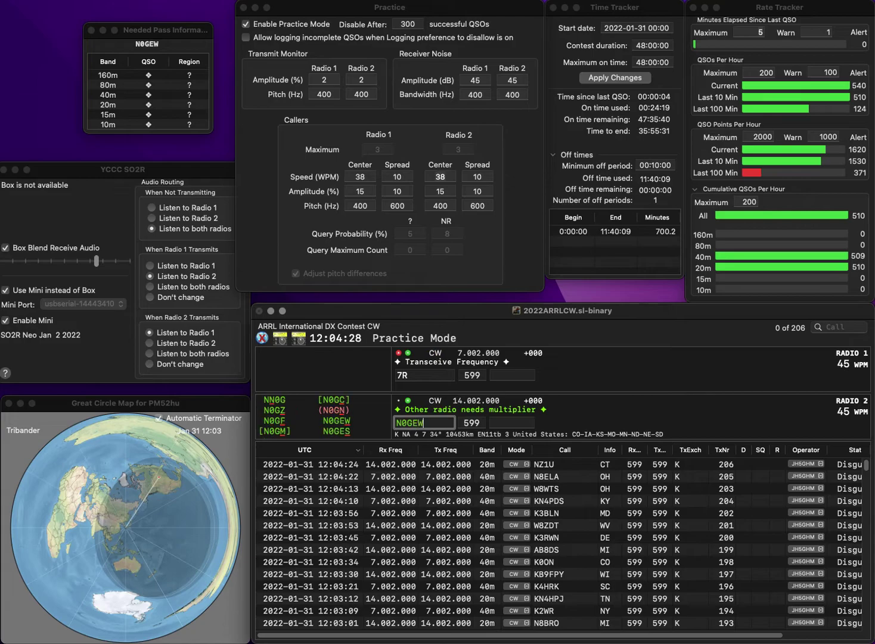
{"action": "key", "text": "Return"}
{"action": "type", "text": "NU"}
{"action": "key", "text": "Return"}
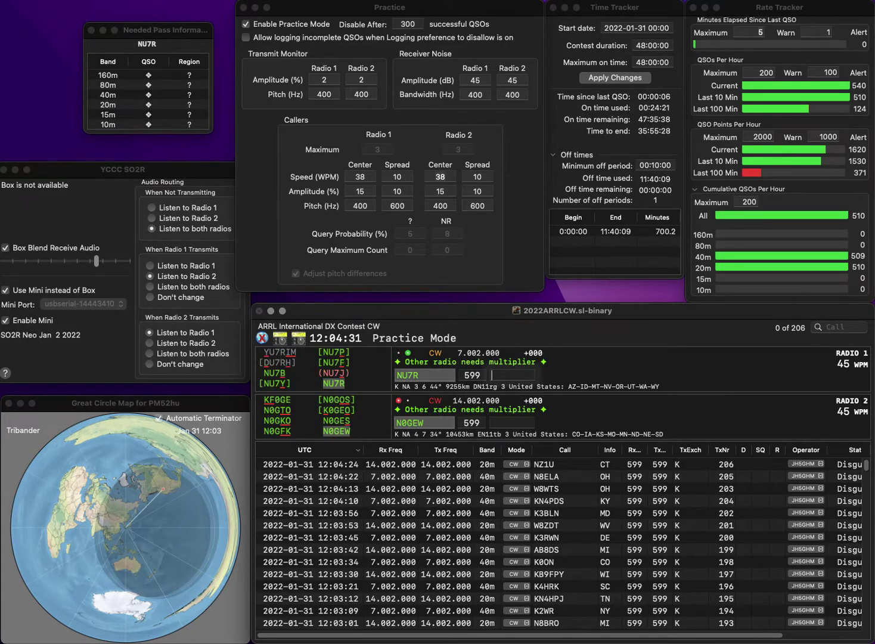
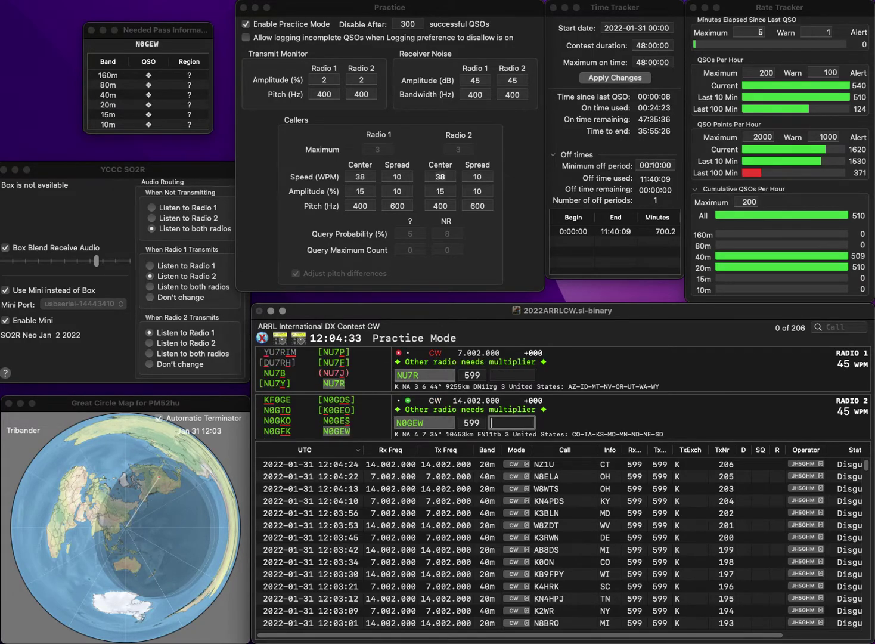
{"action": "key", "text": "Return"}
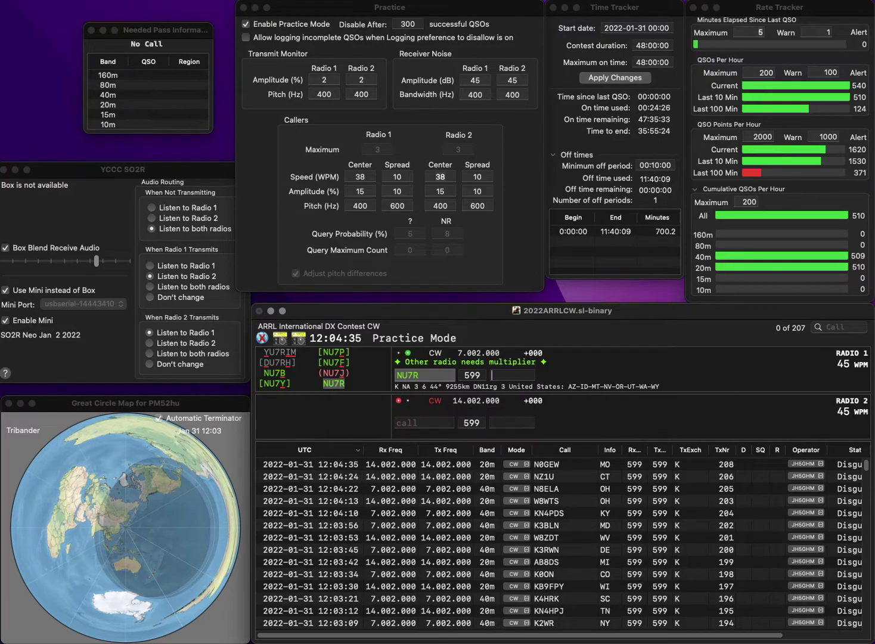
{"action": "type", "text": "AZ"}
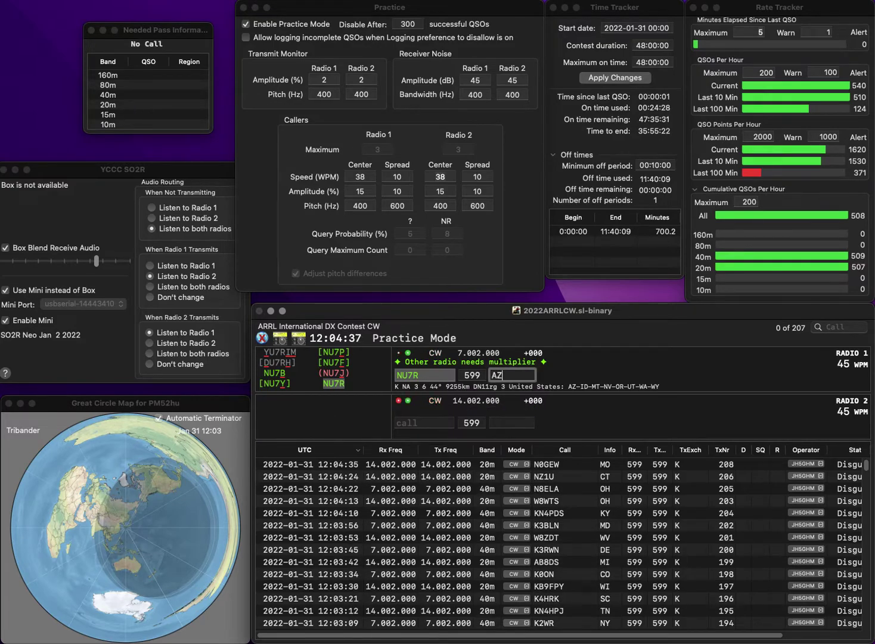
{"action": "key", "text": "Return"}
{"action": "type", "text": "N3FNE"}
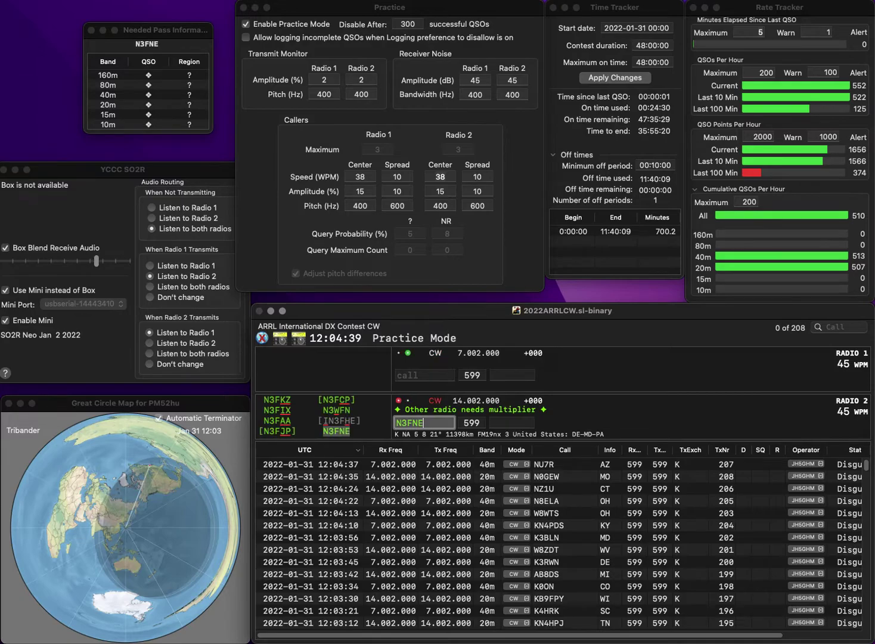
{"action": "key", "text": "Return"}
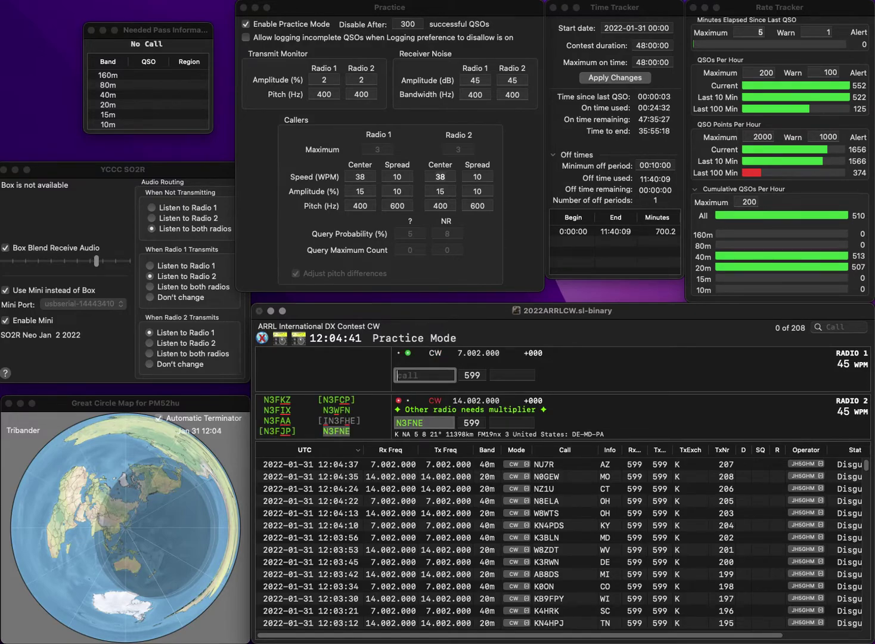
{"action": "type", "text": "1AY"}
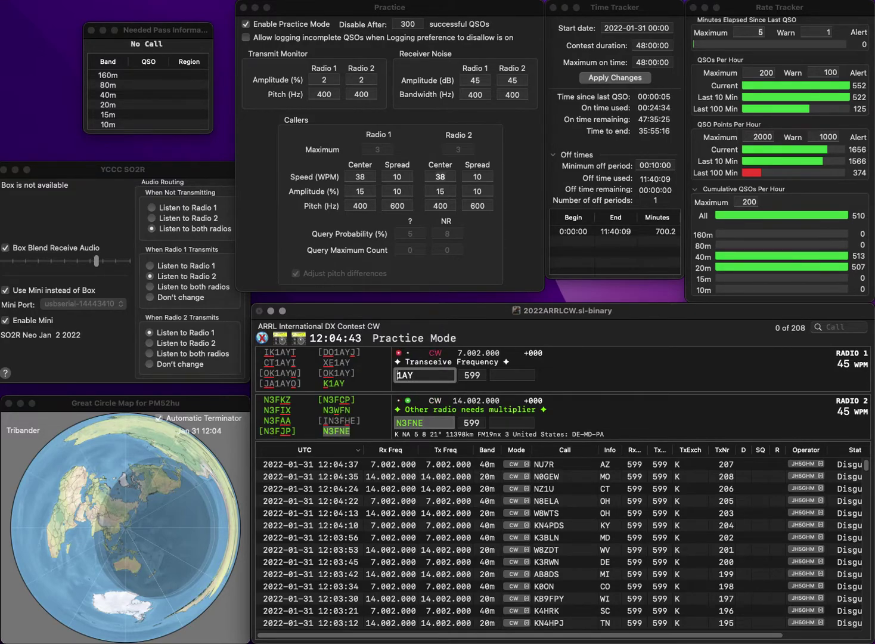
{"action": "key", "text": "Return"}
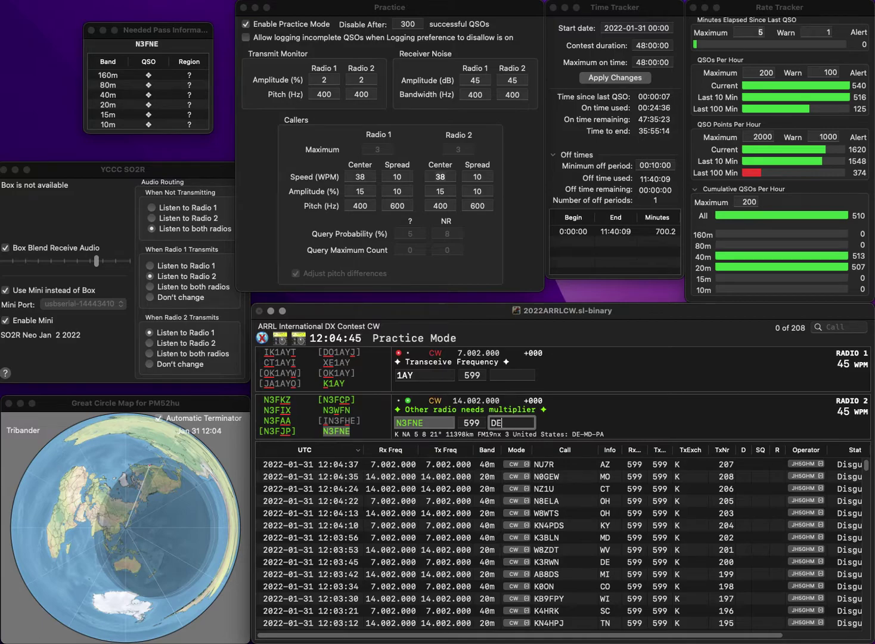
{"action": "type", "text": "DE"}
{"action": "key", "text": "Return"}
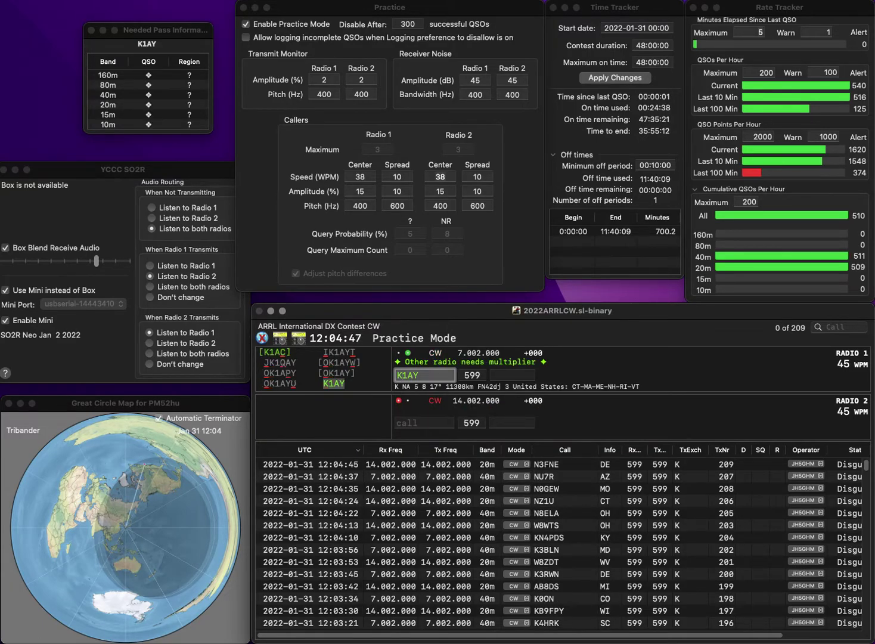
Step: Answer and log K1AY with exchange VT on Radio 1 and W4HOG with exchange AL on Radio 2
{"action": "key", "text": "Return"}
{"action": "type", "text": "W4HOG"}
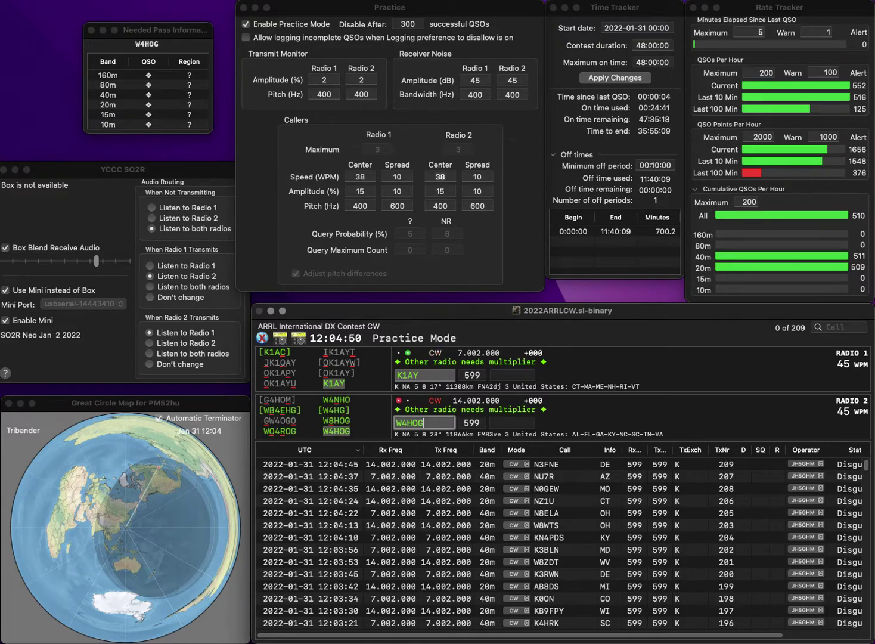
{"action": "key", "text": "Return"}
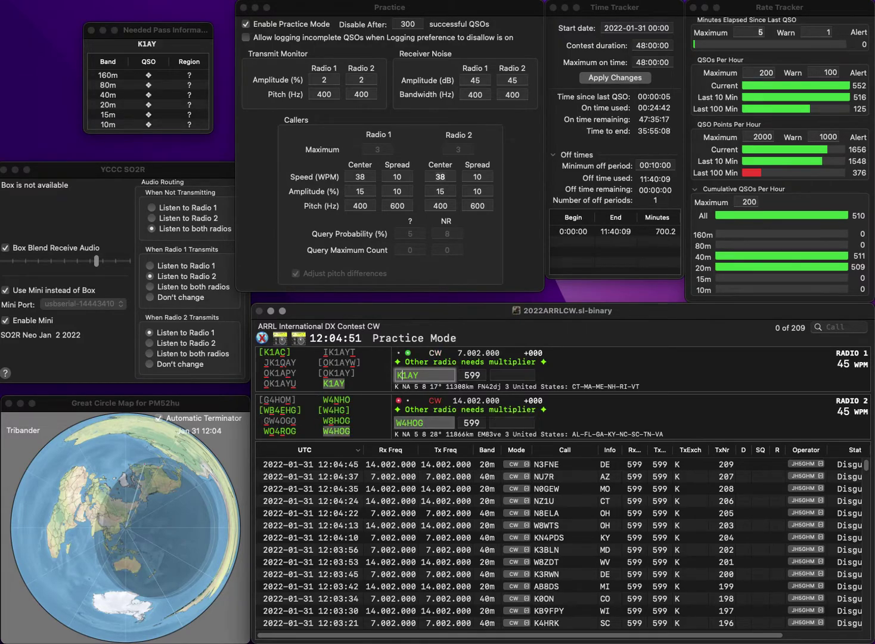
{"action": "key", "text": "space"}
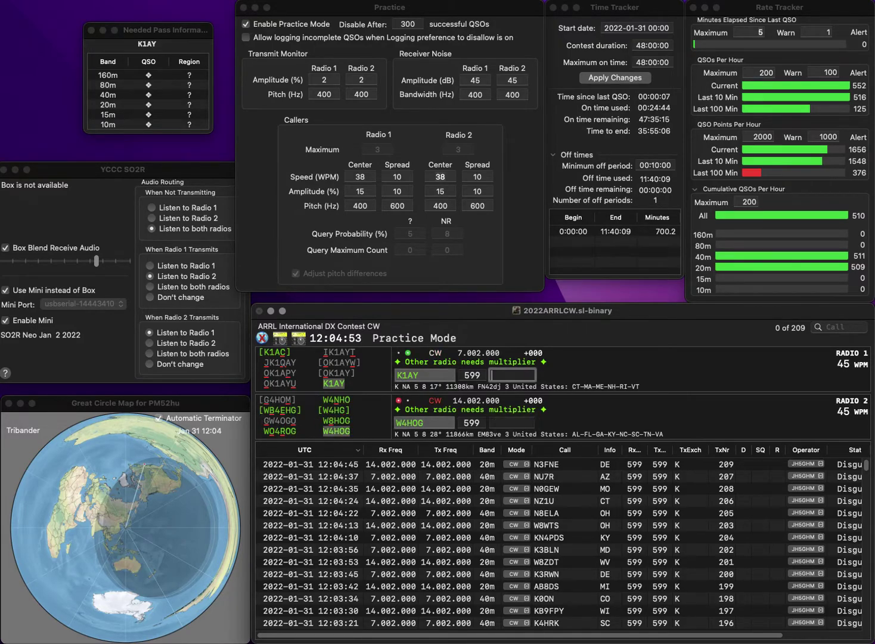
{"action": "key", "text": "Return"}
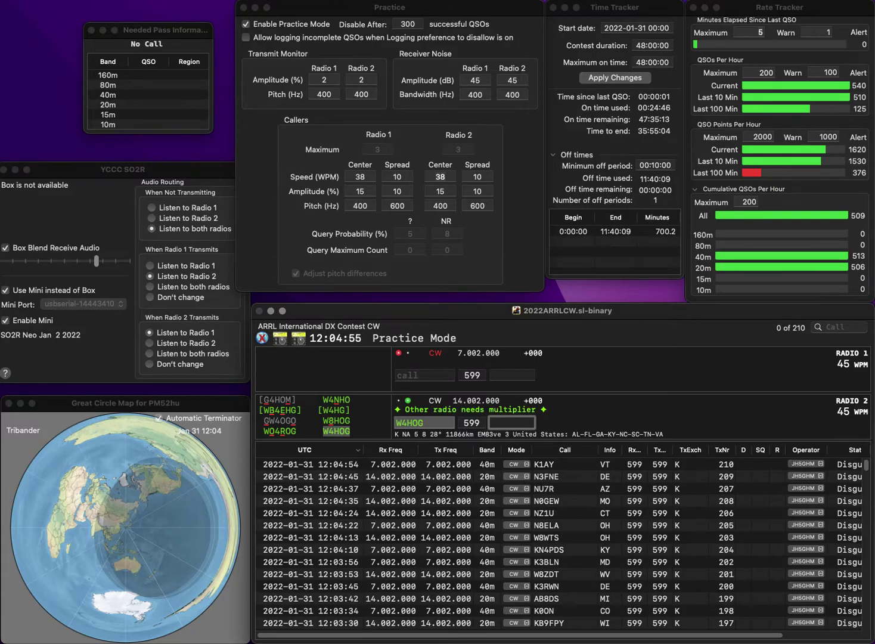
{"action": "key", "text": "Return"}
Step: Work and log KM2KM with exchange NJ on Radio 1 and N8KV with exchange OH on Radio 2
{"action": "type", "text": "KM2KM"}
{"action": "key", "text": "Return"}
{"action": "type", "text": "N8KV"}
{"action": "key", "text": "Return"}
{"action": "type", "text": "N"}
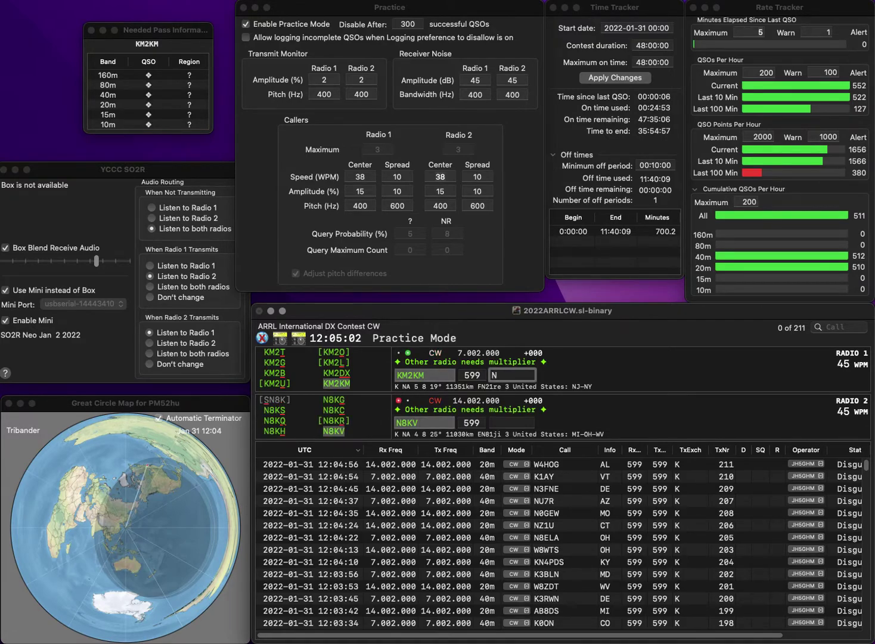
{"action": "key", "text": "Return"}
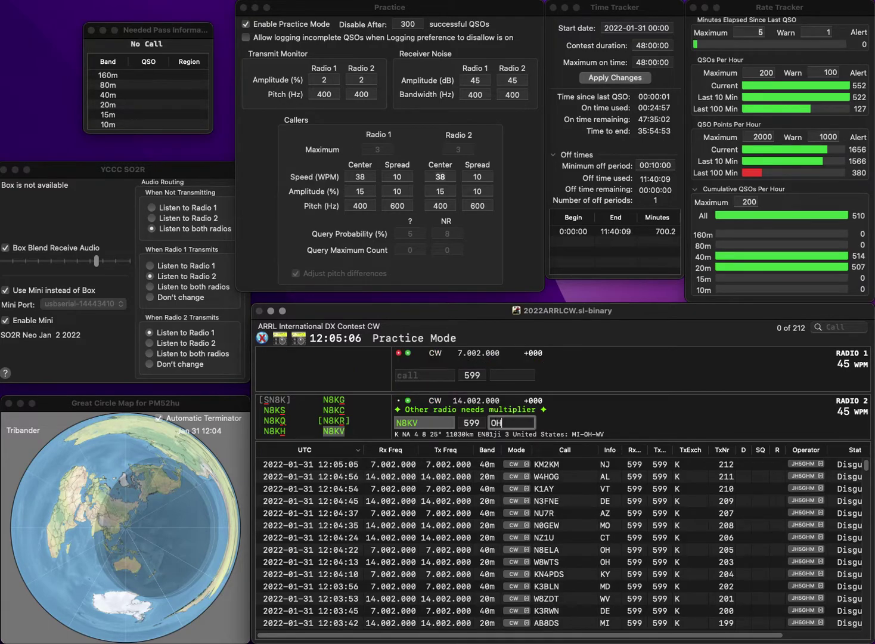
{"action": "key", "text": "Return"}
{"action": "type", "text": "WC"}
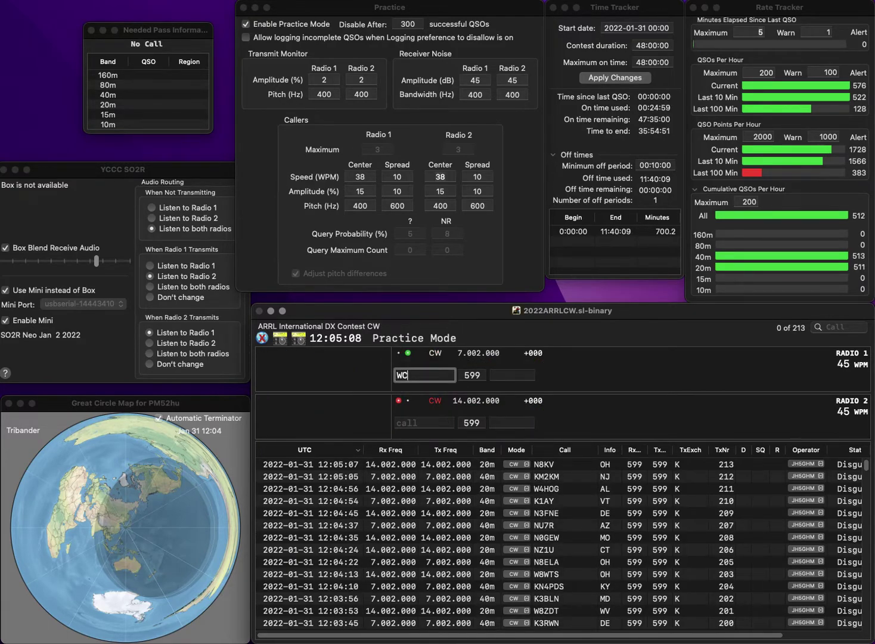
{"action": "type", "text": "4Y"}
{"action": "key", "text": "Return"}
{"action": "type", "text": "N0JL"}
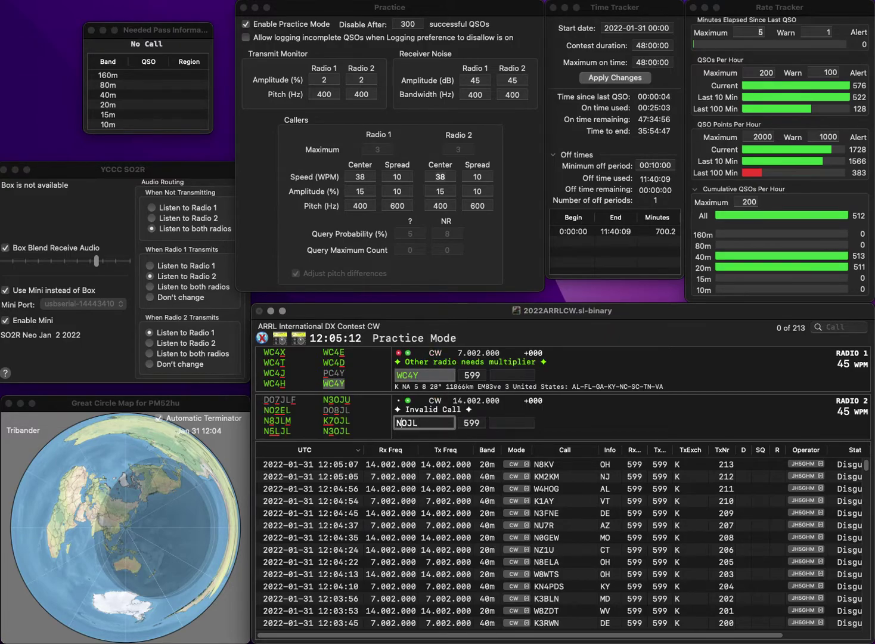
{"action": "type", "text": "3"}
{"action": "key", "text": "Return"}
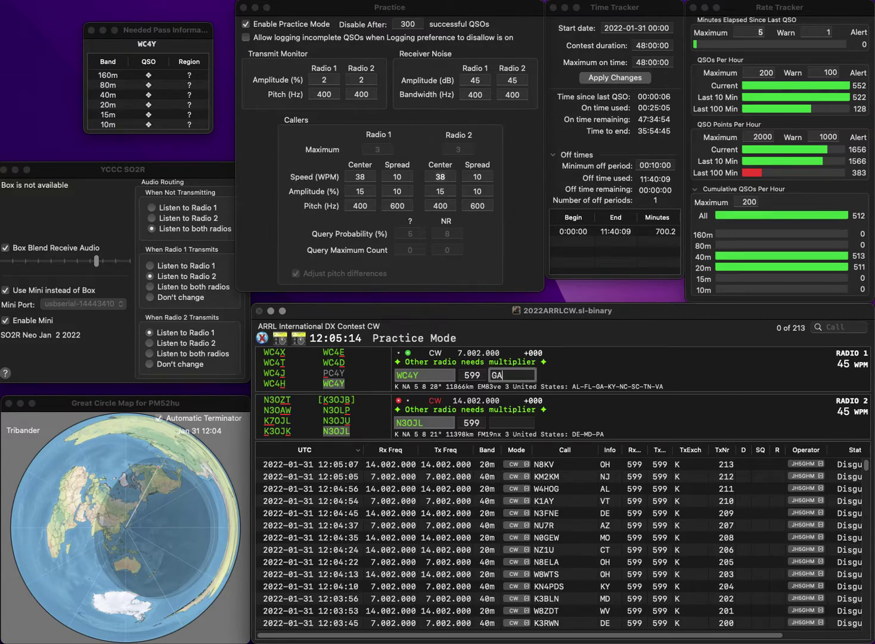
{"action": "type", "text": "GA"}
{"action": "key", "text": "Return"}
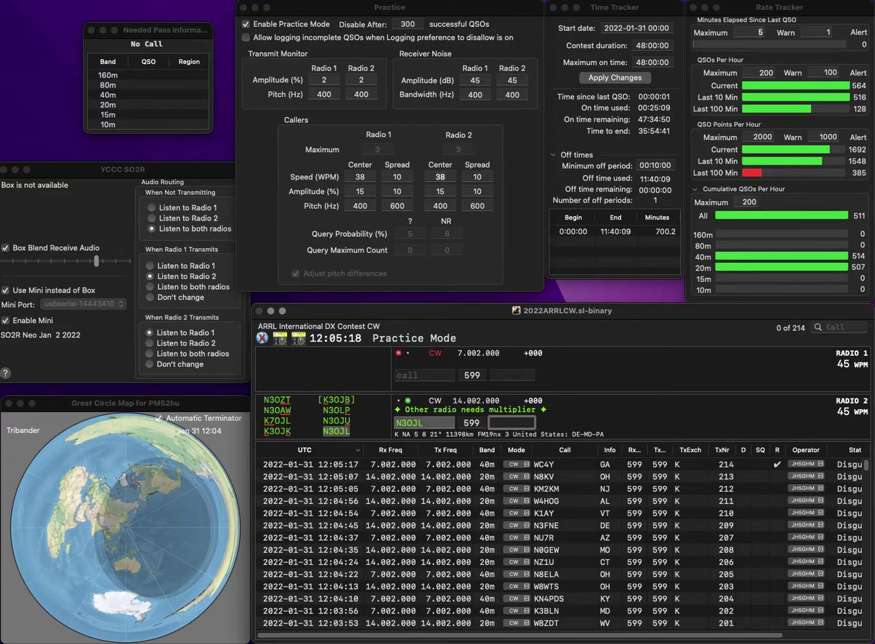
{"action": "key", "text": "Return"}
Step: Answer the callers N9UDO on Radio 1 and W3PIE on Radio 2
{"action": "type", "text": "N"}
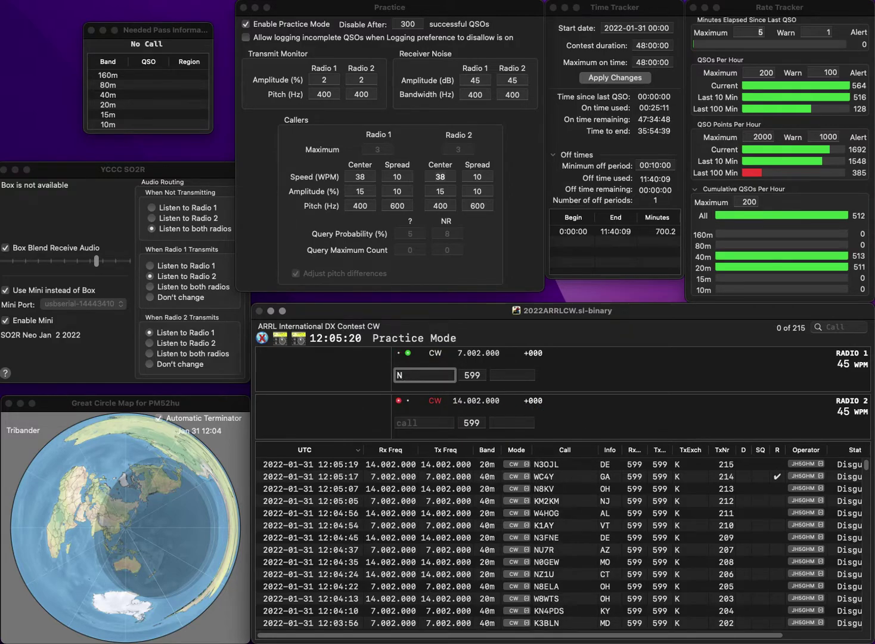
{"action": "type", "text": "9UDO"}
{"action": "key", "text": "Return"}
{"action": "type", "text": "W"}
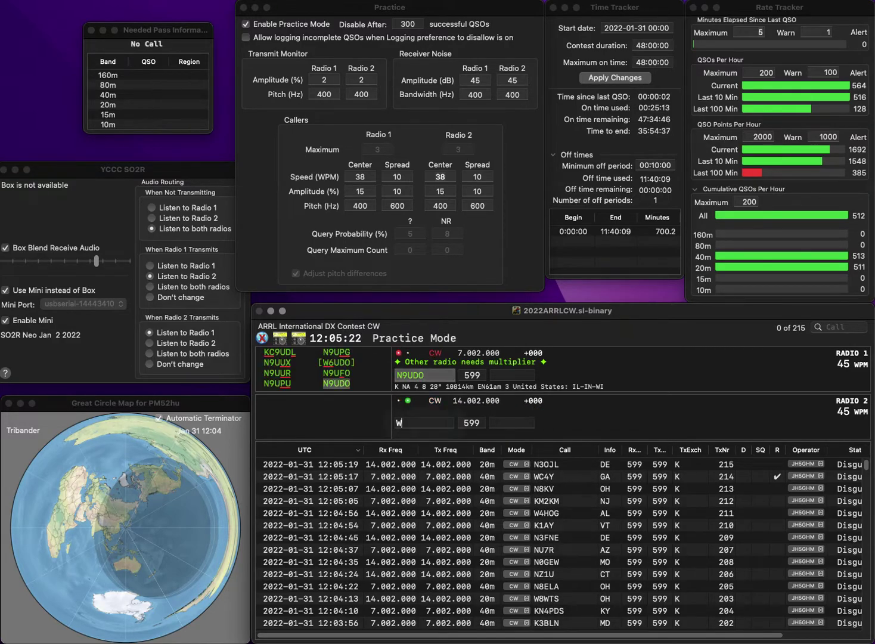
{"action": "type", "text": "3PIE"}
{"action": "key", "text": "Return"}
{"action": "key", "text": "Tab"}
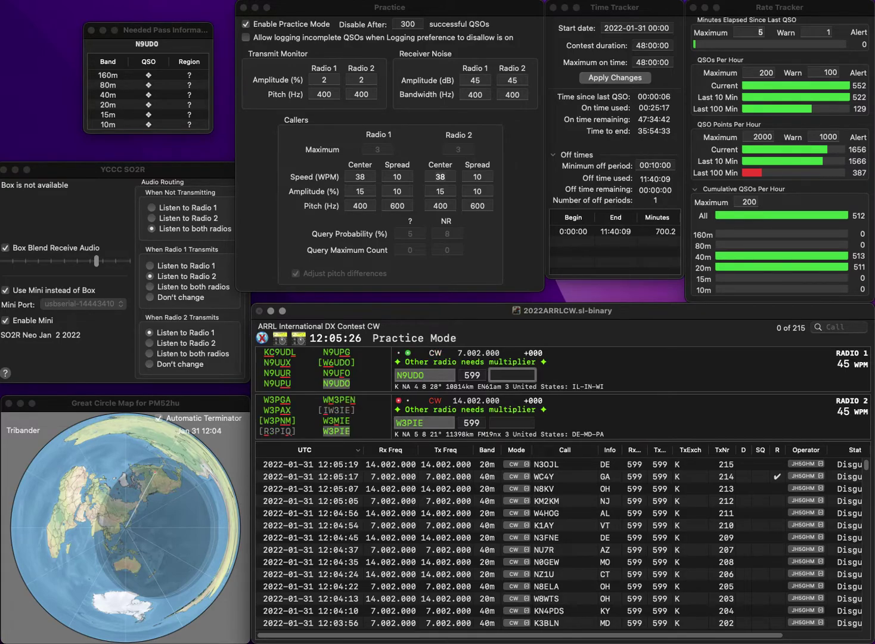
{"action": "key", "text": "Return"}
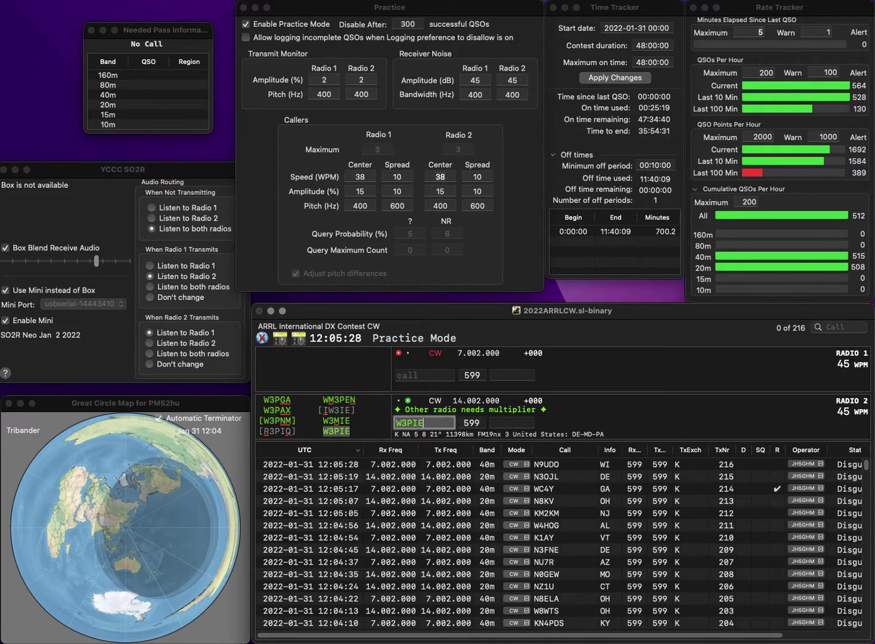
{"action": "key", "text": "Tab"}
{"action": "type", "text": "MD"}
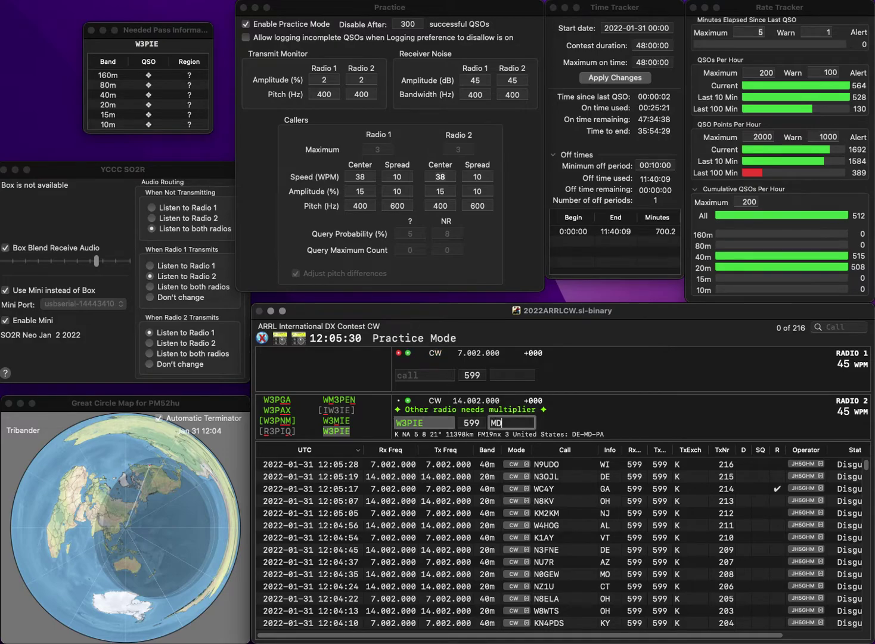
{"action": "key", "text": "Return"}
Step: Answer the callers NG9C on Radio 1 and W2VQ on Radio 2
{"action": "type", "text": "NG9C"}
{"action": "key", "text": "Return"}
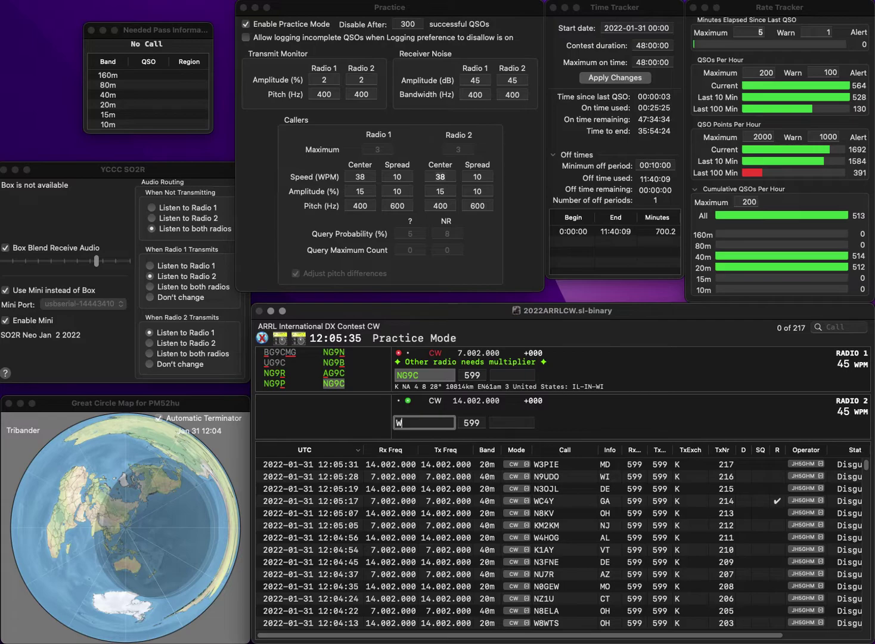
{"action": "type", "text": "W2VQ"}
{"action": "key", "text": "Return"}
{"action": "type", "text": "I"}
{"action": "key", "text": "BackSpace"}
{"action": "key", "text": "Tab"}
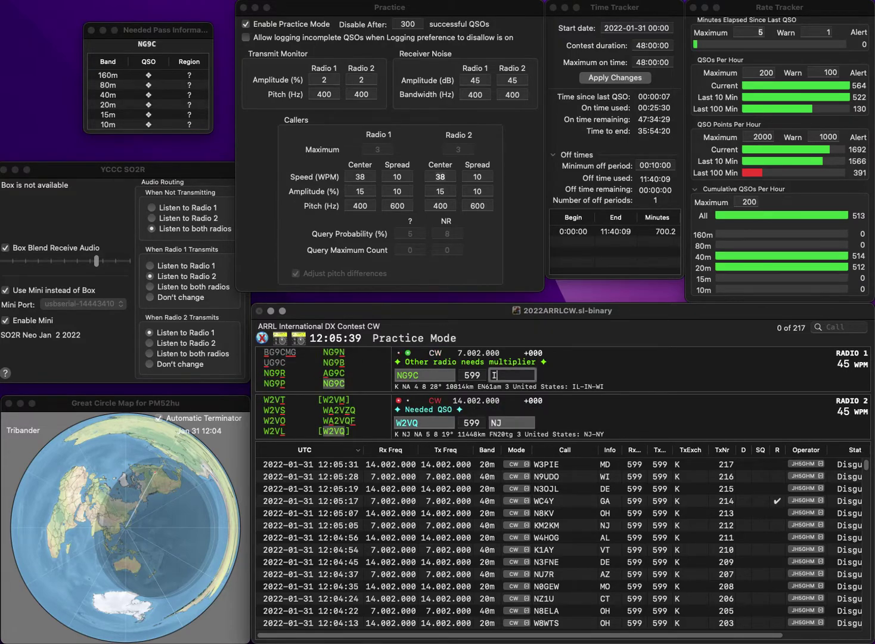
{"action": "type", "text": "IN"}
{"action": "key", "text": "Return"}
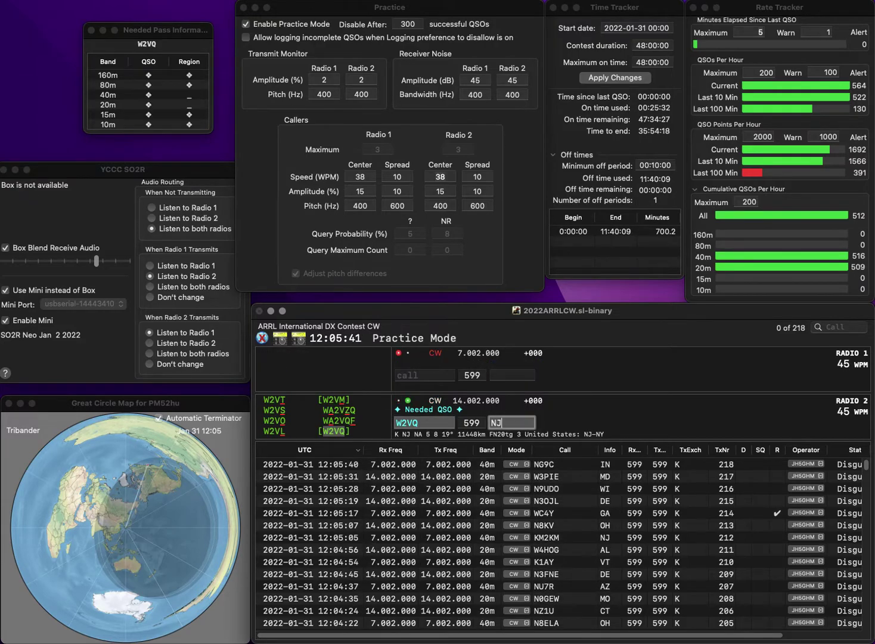
{"action": "key", "text": "Return"}
Step: Answer K1IR on Radio 2 and WB3D on Radio 1, completing the partly copied 3D call
{"action": "type", "text": "W3D"}
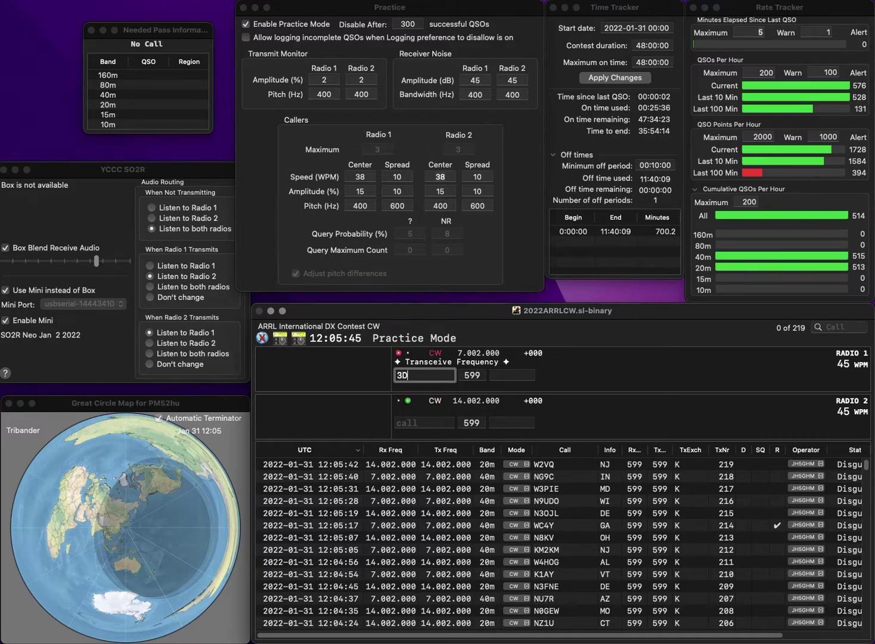
{"action": "key", "text": "Down"}
{"action": "type", "text": "K1IR"}
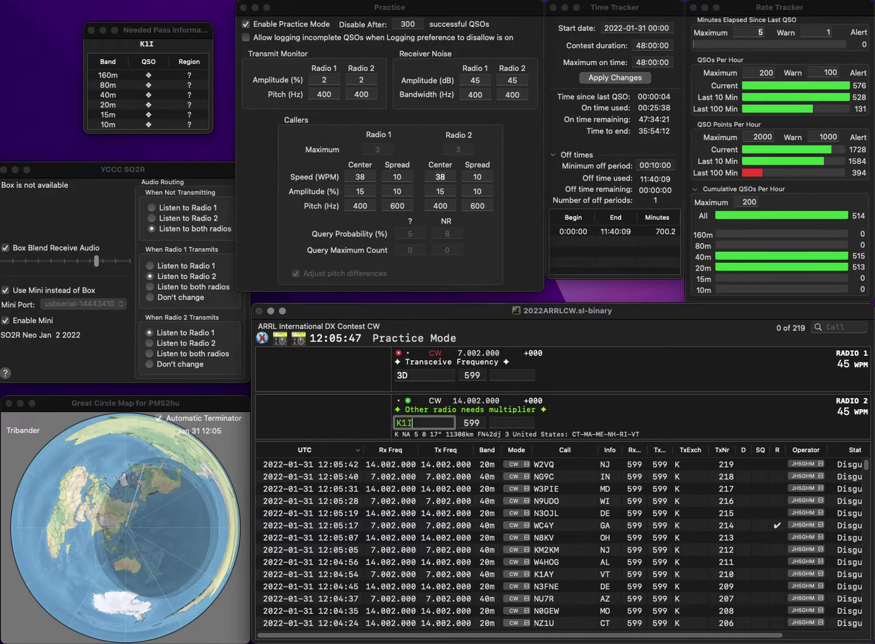
{"action": "key", "text": "Return"}
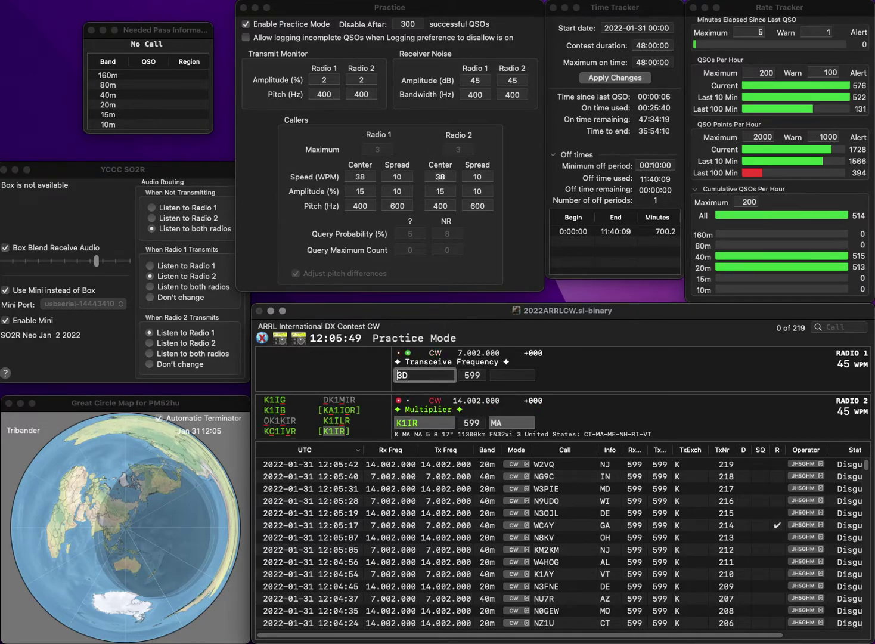
{"action": "left_click", "coordinate": [396, 375]}
{"action": "type", "text": "B"}
{"action": "type", "text": "W"}
{"action": "key", "text": "Return"}
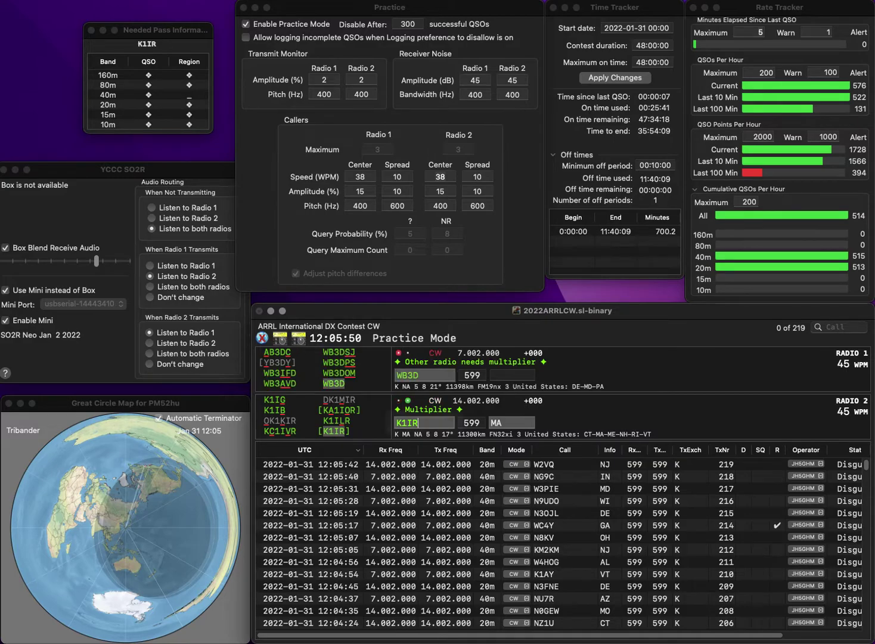
{"action": "key", "text": "Return"}
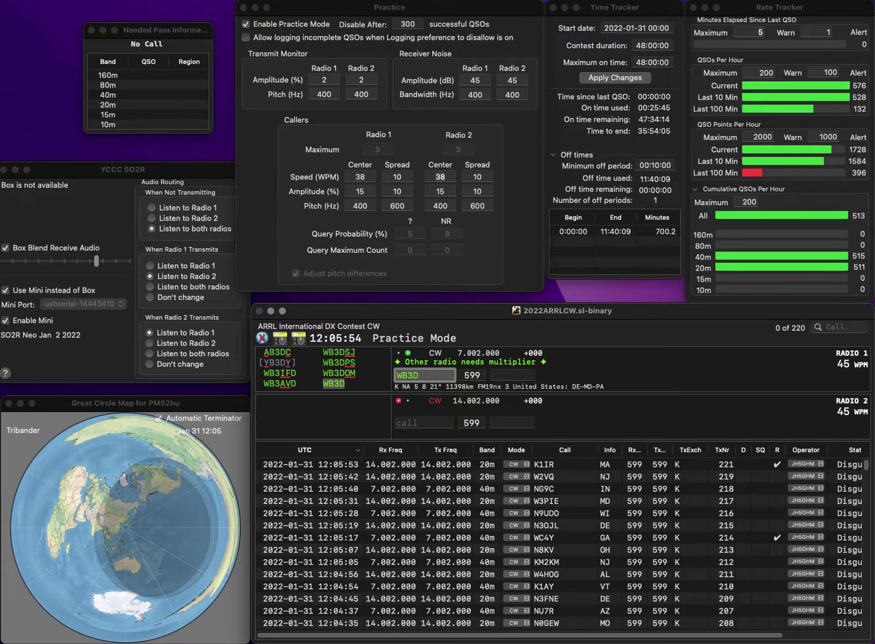
{"action": "key", "text": "space"}
{"action": "type", "text": "DE"}
{"action": "key", "text": "Return"}
{"action": "type", "text": "KM"}
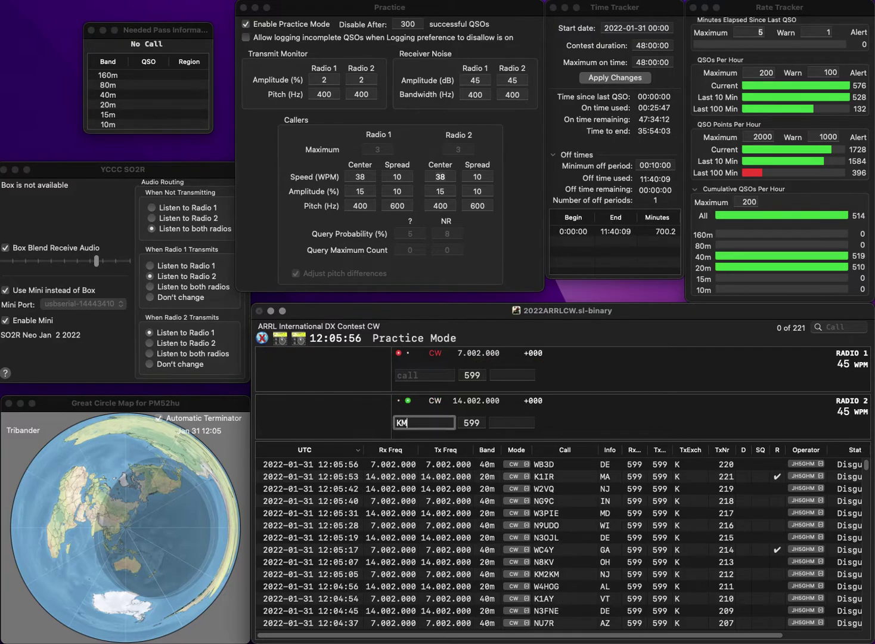
{"action": "type", "text": "5LY"}
{"action": "key", "text": "Return"}
{"action": "type", "text": "W"}
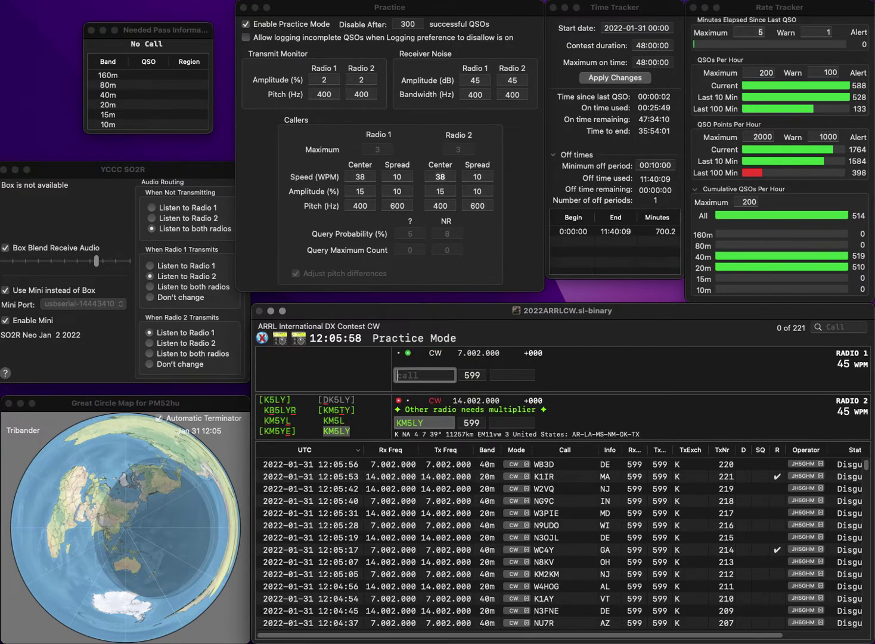
{"action": "type", "text": "A4GPM"}
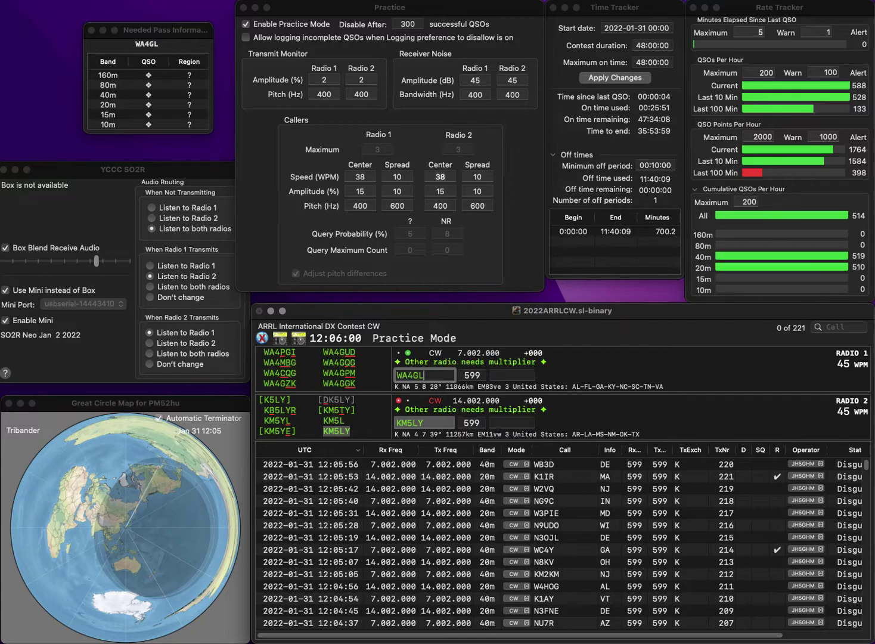
{"action": "key", "text": "Return"}
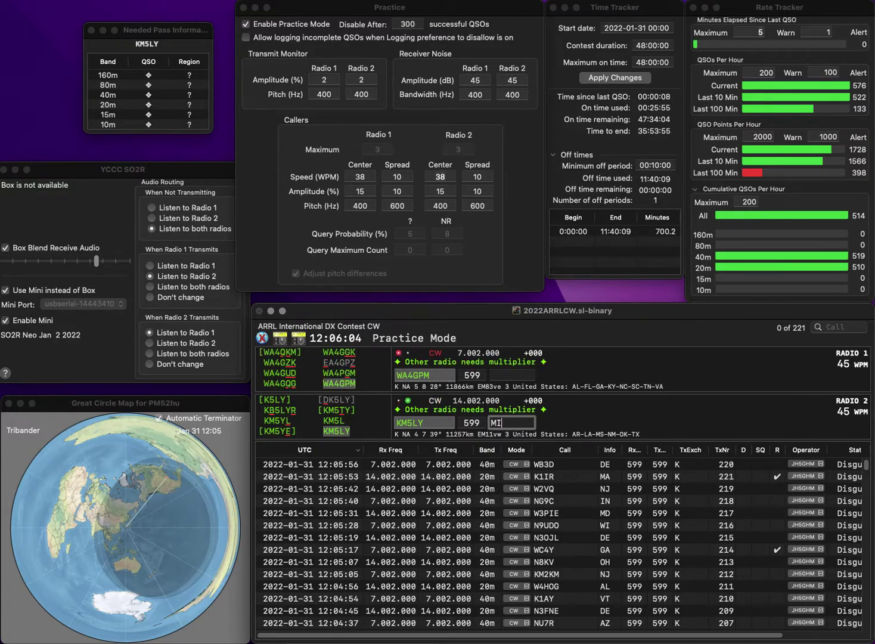
{"action": "key", "text": "Return"}
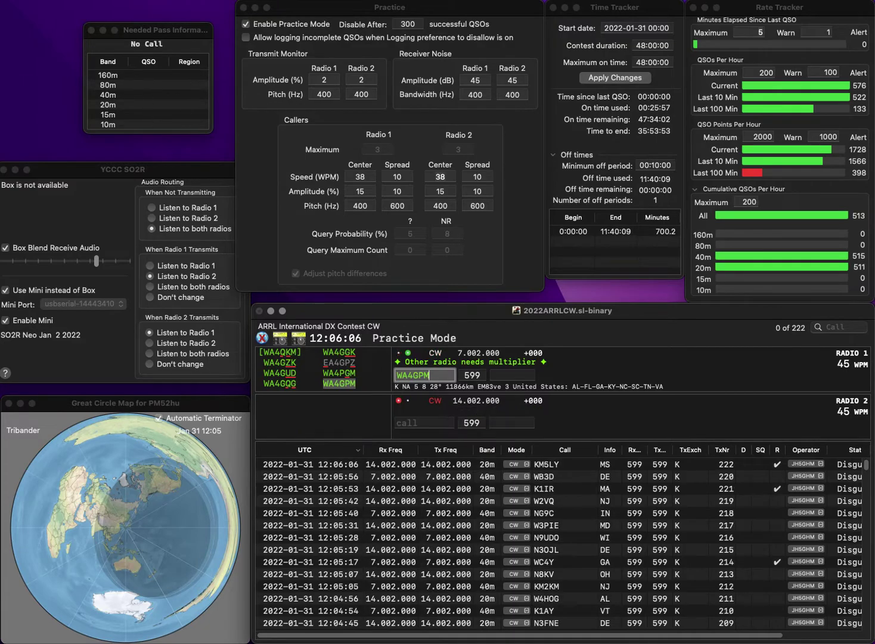
{"action": "type", "text": "TN"}
{"action": "key", "text": "Return"}
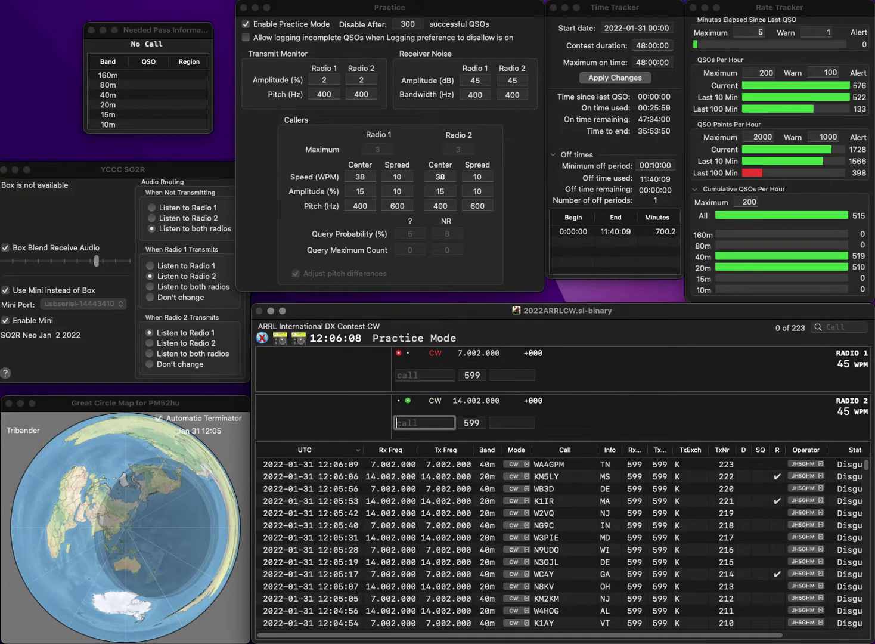
{"action": "type", "text": "N5DDX"}
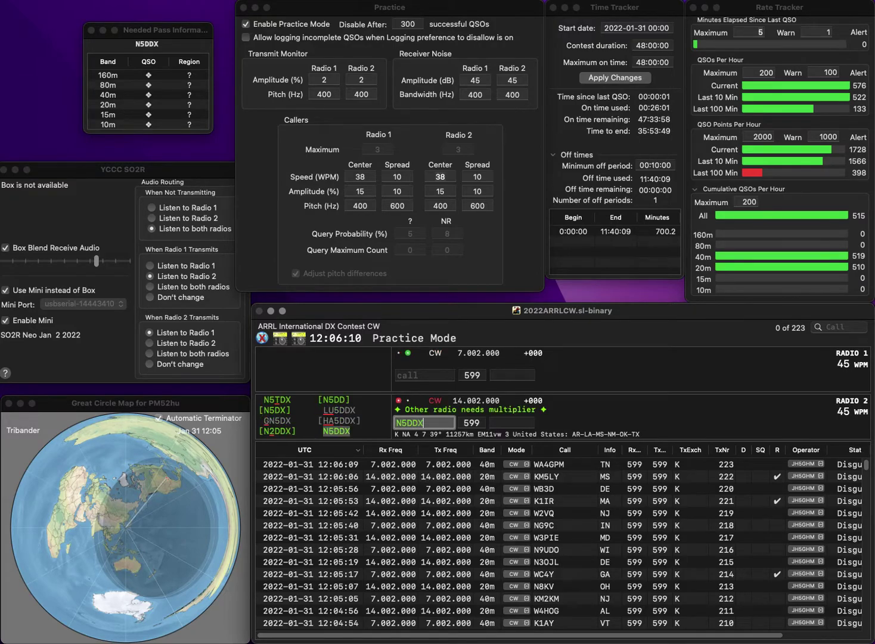
{"action": "key", "text": "Return"}
{"action": "type", "text": "WA3SAE"}
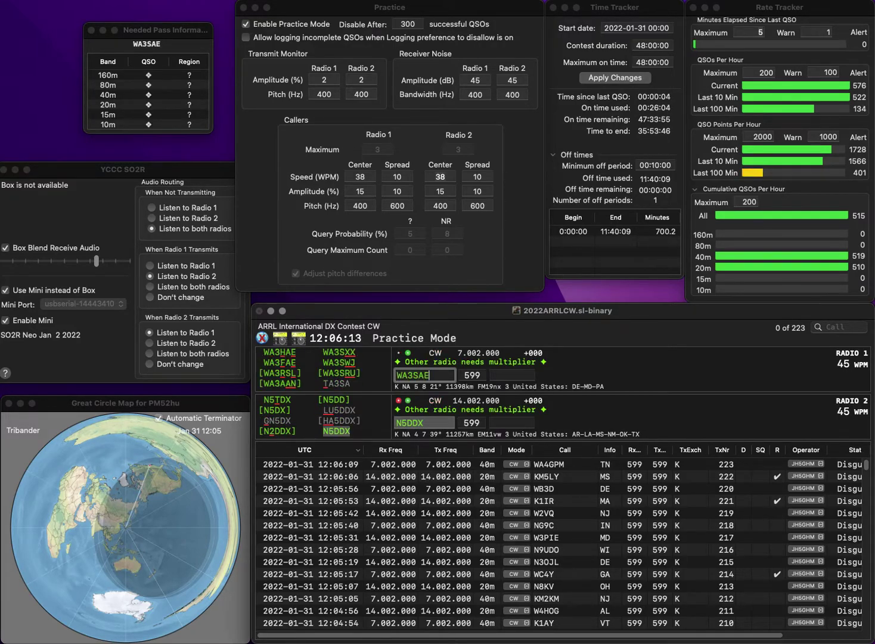
{"action": "key", "text": "Left"}
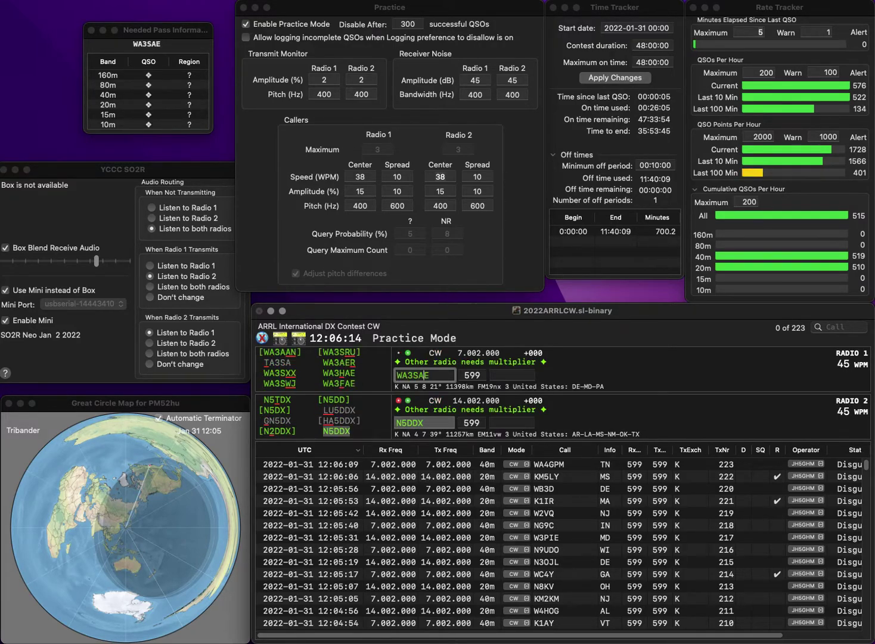
{"action": "type", "text": "H"}
{"action": "key", "text": "Return"}
Step: Log N5DDX with exchange TX on Radio 2 and WA3HAE with exchange DE on Radio 1
{"action": "type", "text": "TN"}
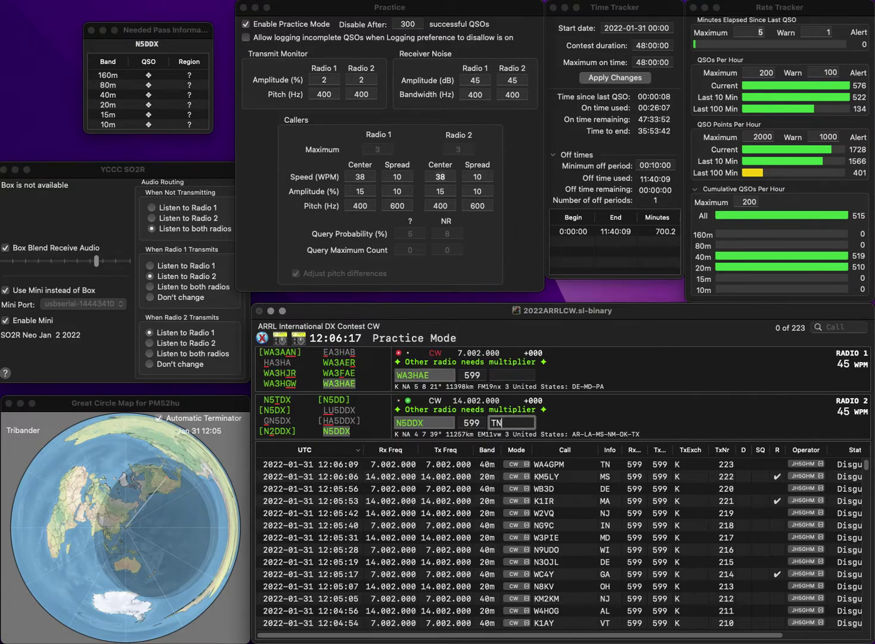
{"action": "key", "text": "Return"}
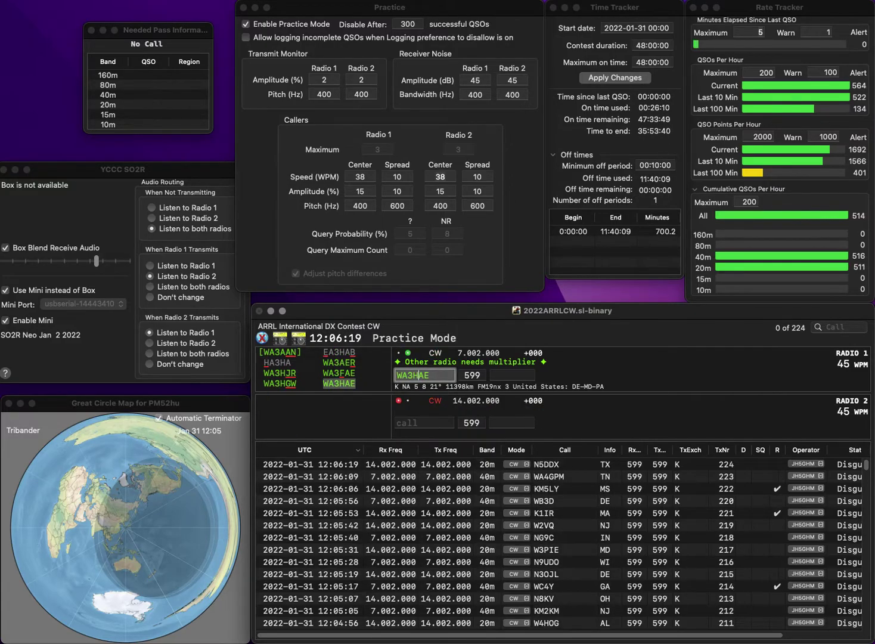
{"action": "key", "text": "Tab"}
{"action": "type", "text": "DE"}
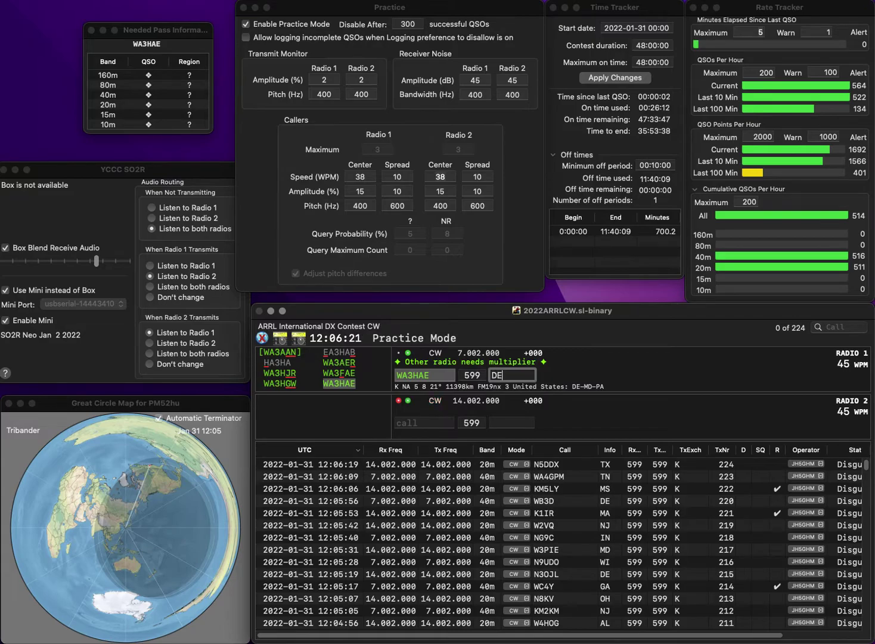
{"action": "key", "text": "Return"}
{"action": "type", "text": "8XCC"}
{"action": "key", "text": "Home"}
{"action": "type", "text": "N"}
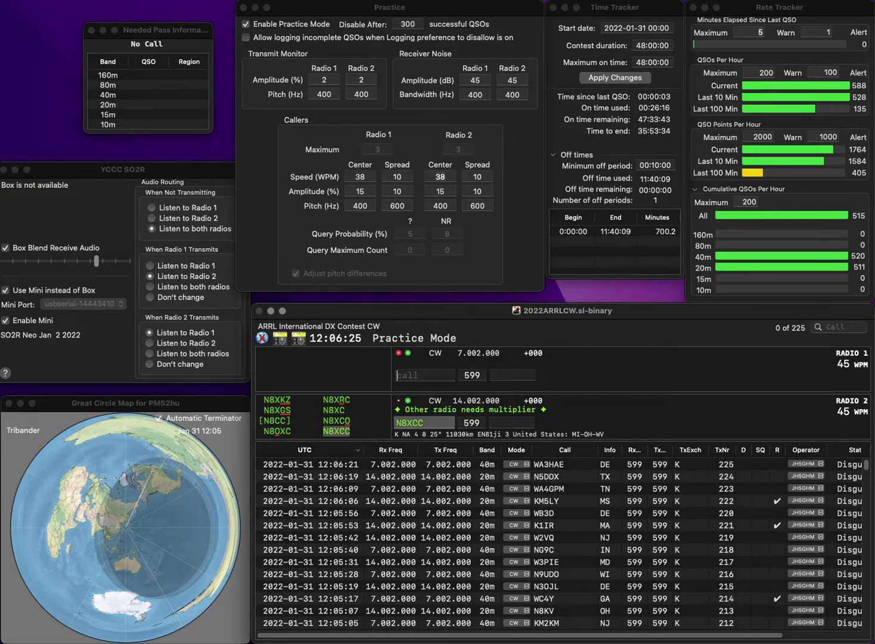
{"action": "key", "text": "Return"}
{"action": "type", "text": "NTW4"}
{"action": "key", "text": "Return"}
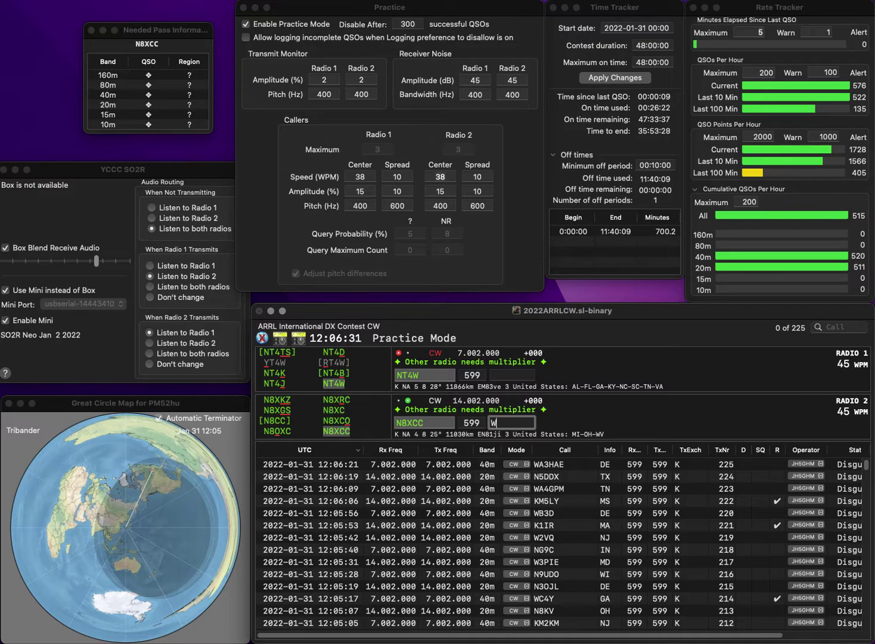
{"action": "type", "text": "WV"}
{"action": "key", "text": "Return"}
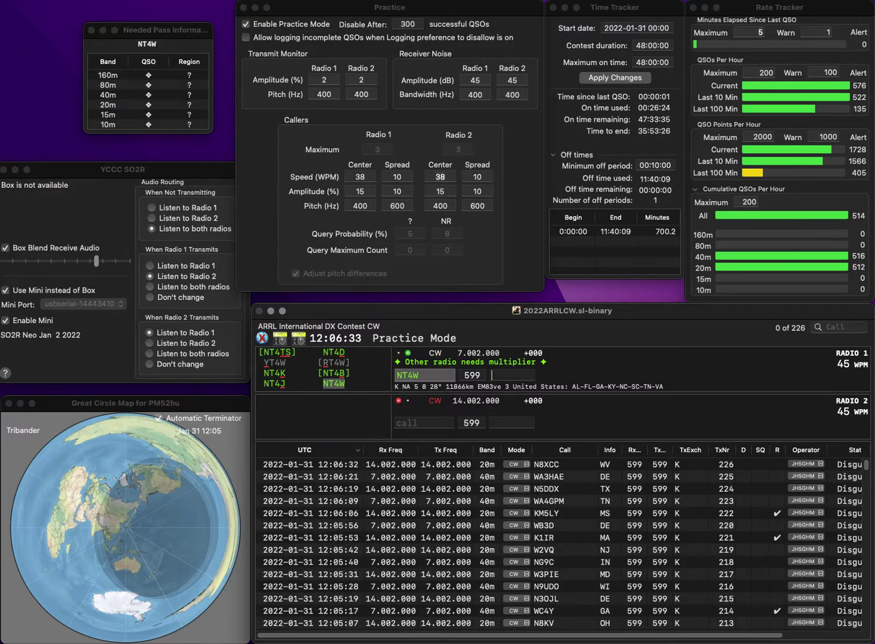
{"action": "type", "text": "FL"}
{"action": "key", "text": "Return"}
{"action": "type", "text": "K"}
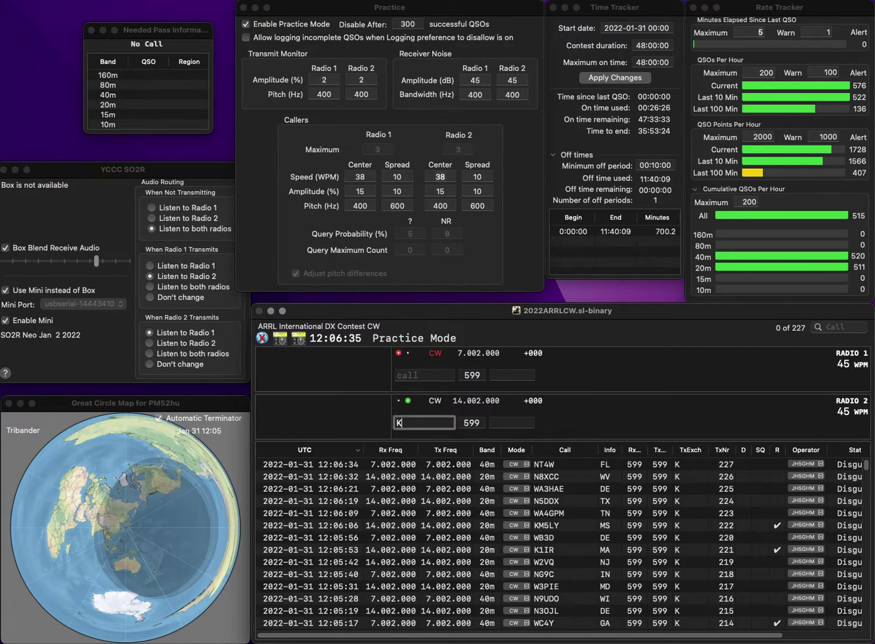
{"action": "type", "text": "8RU"}
{"action": "key", "text": "Return"}
{"action": "type", "text": "K5JM"}
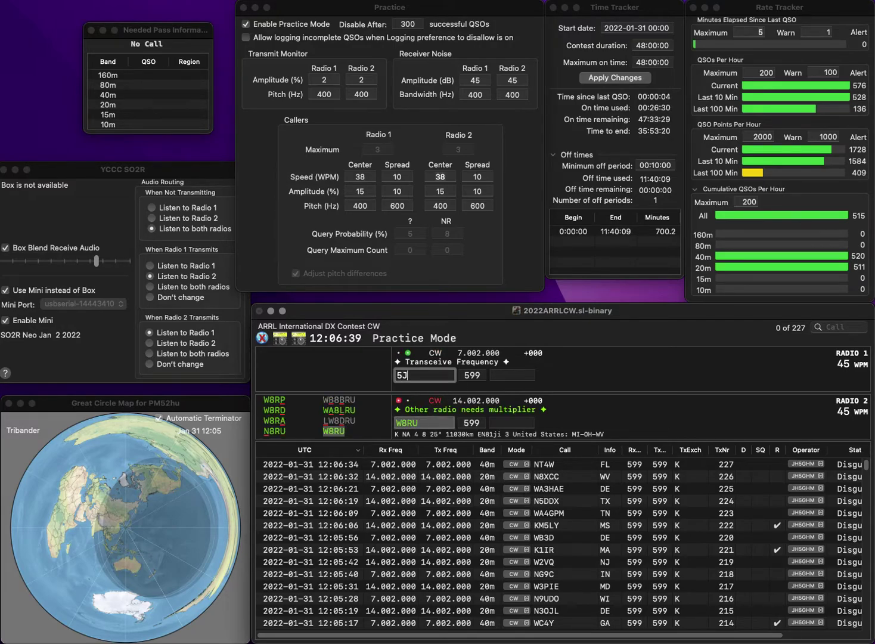
{"action": "key", "text": "space"}
{"action": "type", "text": "MI"}
{"action": "key", "text": "Return"}
{"action": "key", "text": "Return"}
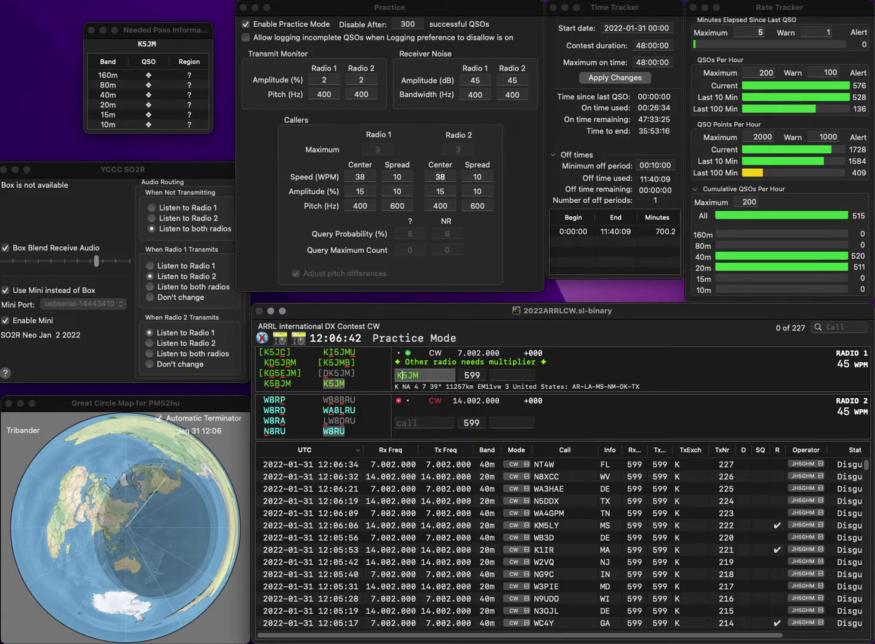
{"action": "key", "text": "space"}
{"action": "type", "text": "TX"}
{"action": "key", "text": "Return"}
Step: Answer KZ6A on Radio 2 and ND2K on Radio 1
{"action": "type", "text": "KZ6A"}
{"action": "key", "text": "Return"}
{"action": "type", "text": "N"}
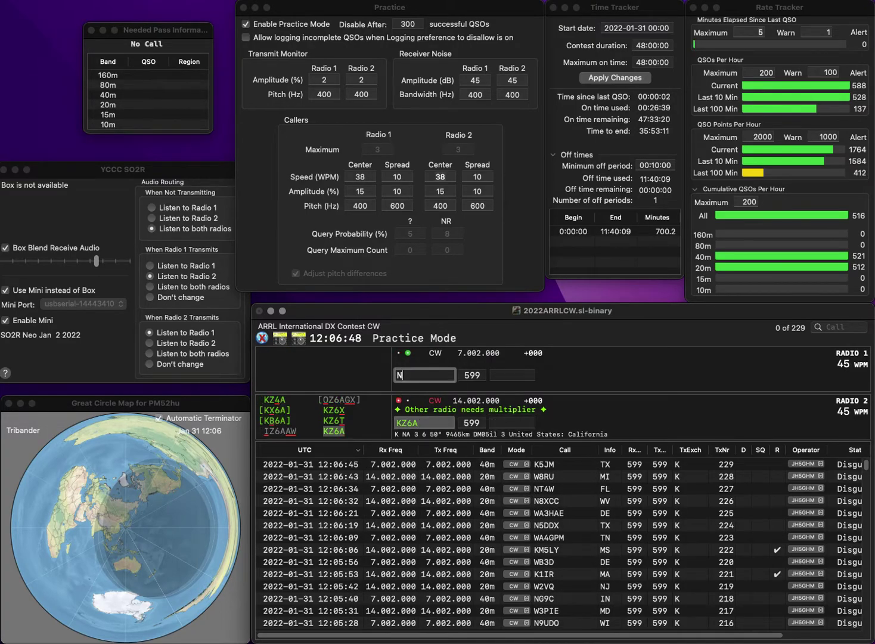
{"action": "type", "text": "D2K"}
{"action": "key", "text": "Return"}
{"action": "key", "text": "Return"}
Step: Log KZ6A with exchange CA on Radio 2 and ND2K with exchange NJ on Radio 1
{"action": "type", "text": "CA"}
{"action": "key", "text": "Return"}
{"action": "type", "text": "NJ"}
{"action": "key", "text": "Return"}
Step: Answer WA0LPV on Radio 2 and the partly copied call AEQ on Radio 1
{"action": "type", "text": "W"}
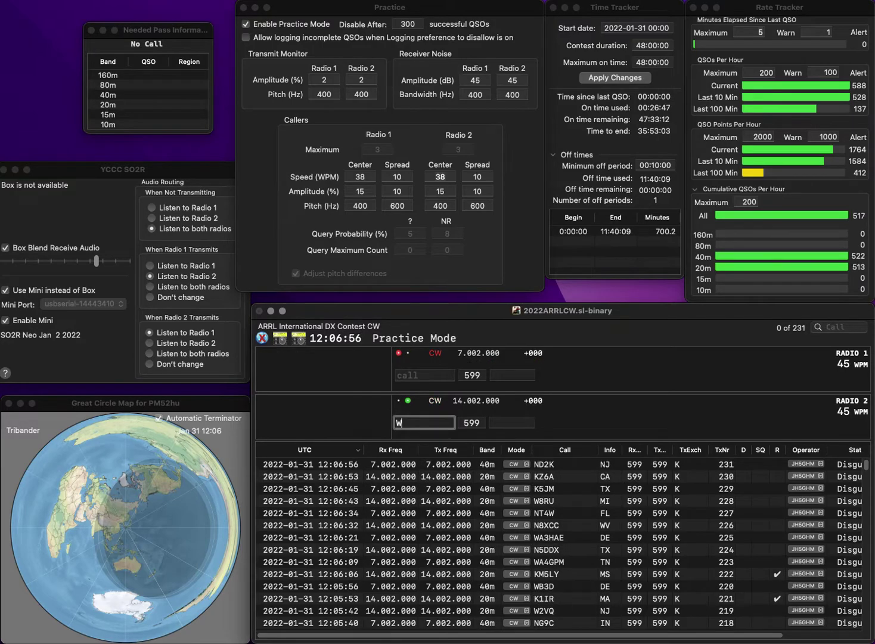
{"action": "type", "text": "A0LPV"}
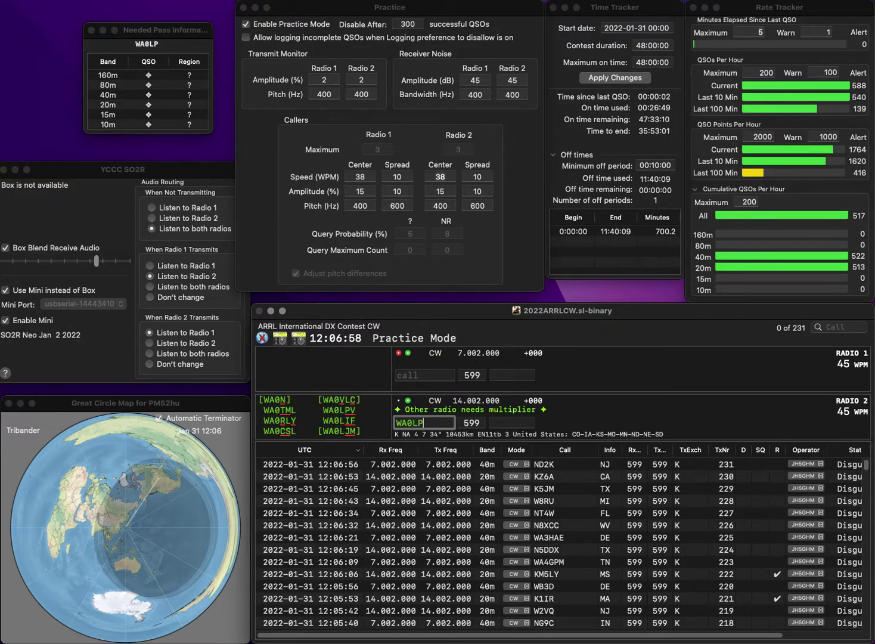
{"action": "key", "text": "Return"}
{"action": "type", "text": "AEQ"}
{"action": "key", "text": "Return"}
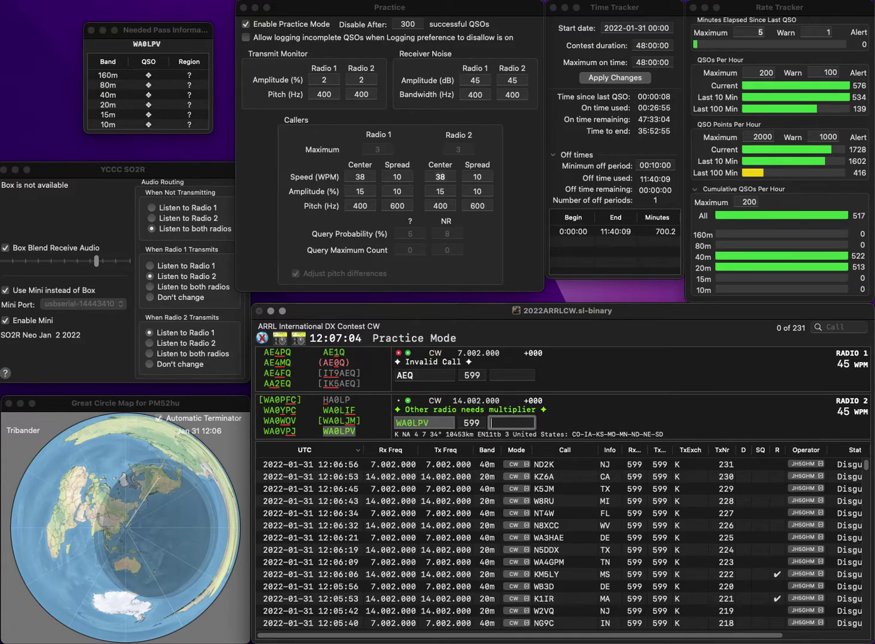
{"action": "key", "text": "Return"}
{"action": "key", "text": "Left"}
{"action": "type", "text": "1"}
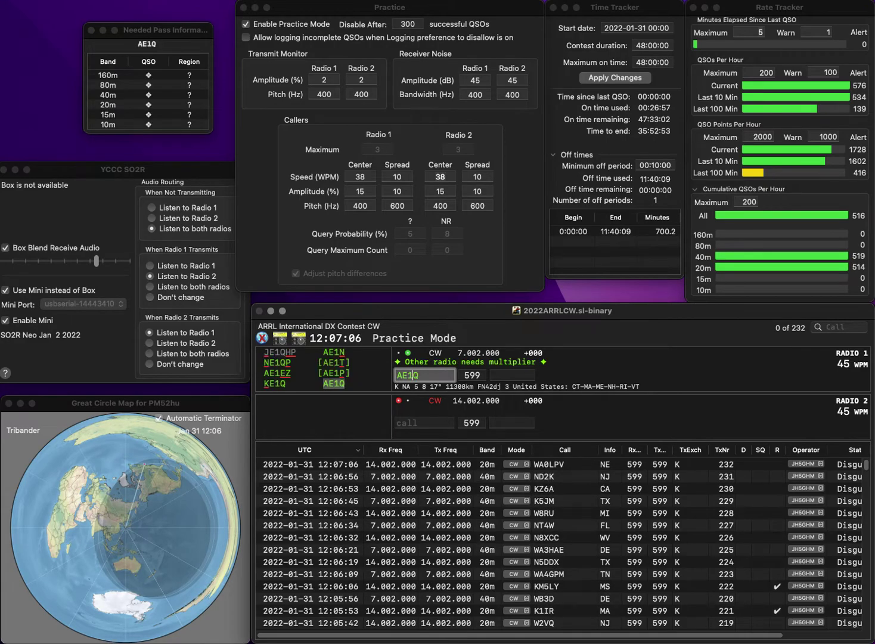
{"action": "key", "text": "space"}
{"action": "type", "text": "C"}
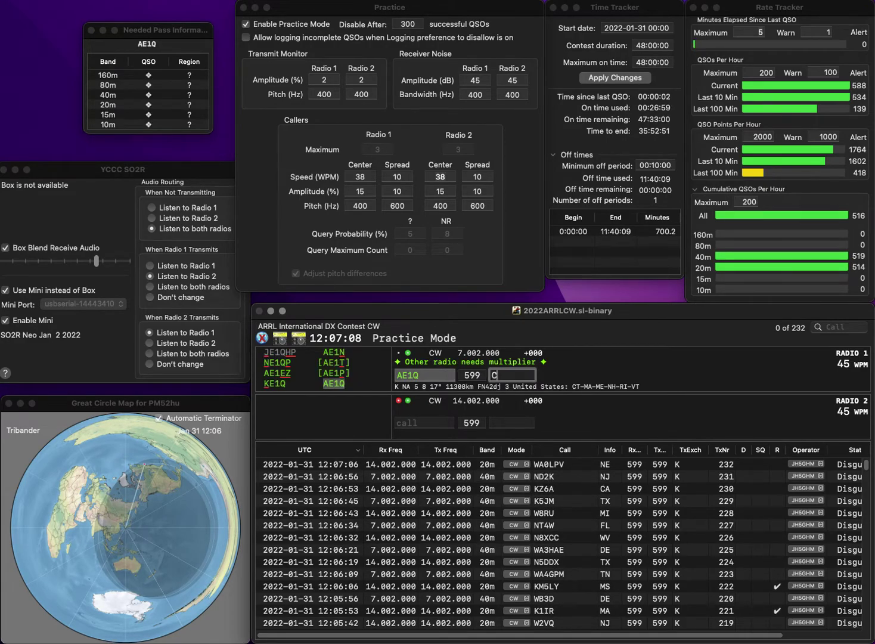
{"action": "type", "text": "T"}
{"action": "key", "text": "Return"}
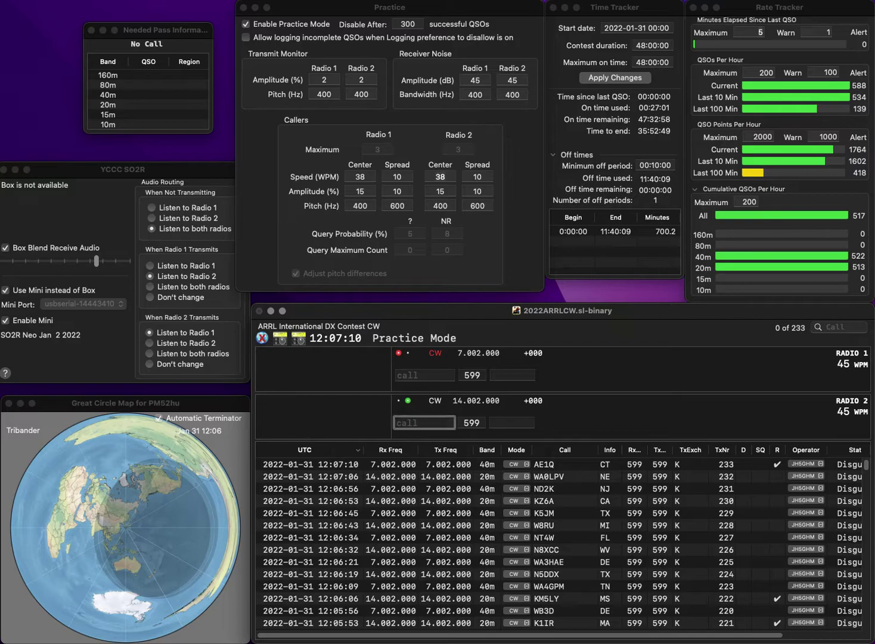
{"action": "type", "text": "WA5IWV"}
{"action": "key", "text": "Return"}
{"action": "type", "text": "K1WW"}
{"action": "key", "text": "Return"}
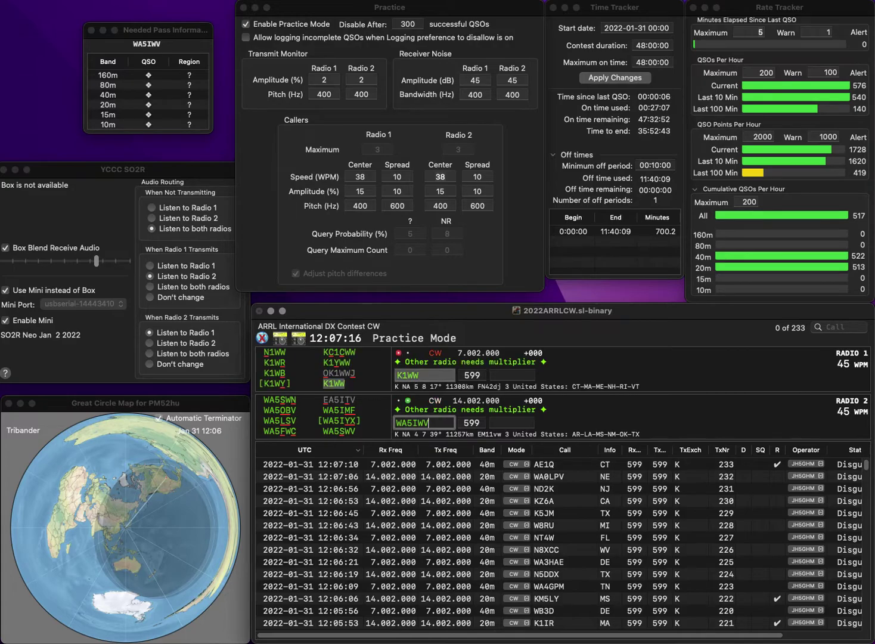
{"action": "key", "text": "BackSpace"}
{"action": "type", "text": "S"}
{"action": "key", "text": "Return"}
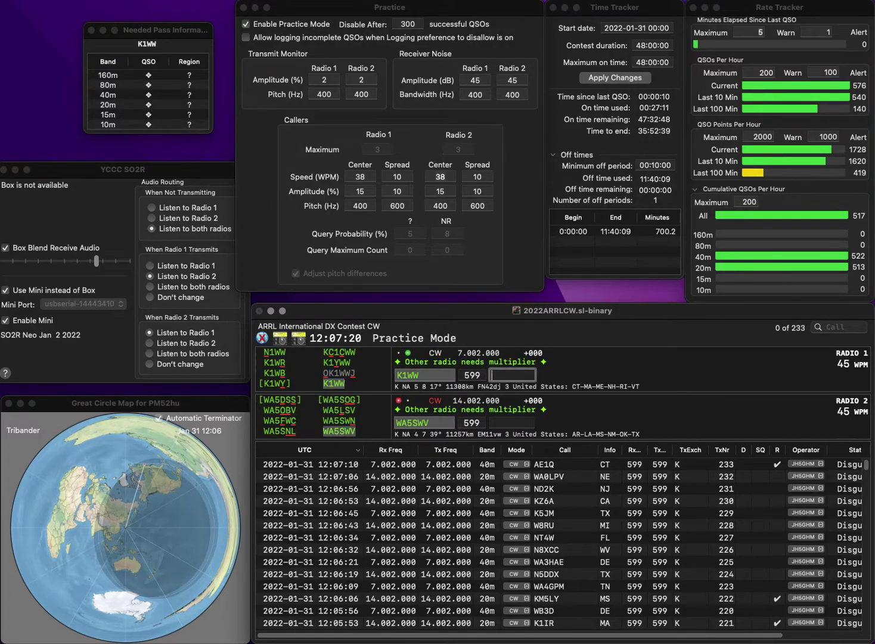
Step: Log K1WW with exchange RI on Radio 1 and WA5SWV with exchange MS on Radio 2
{"action": "key", "text": "Return"}
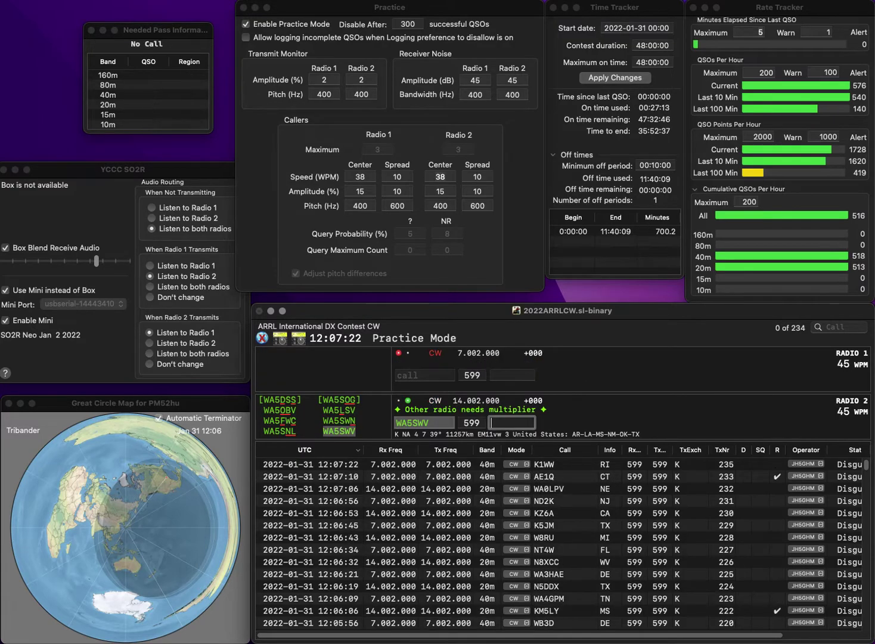
{"action": "type", "text": "MS"}
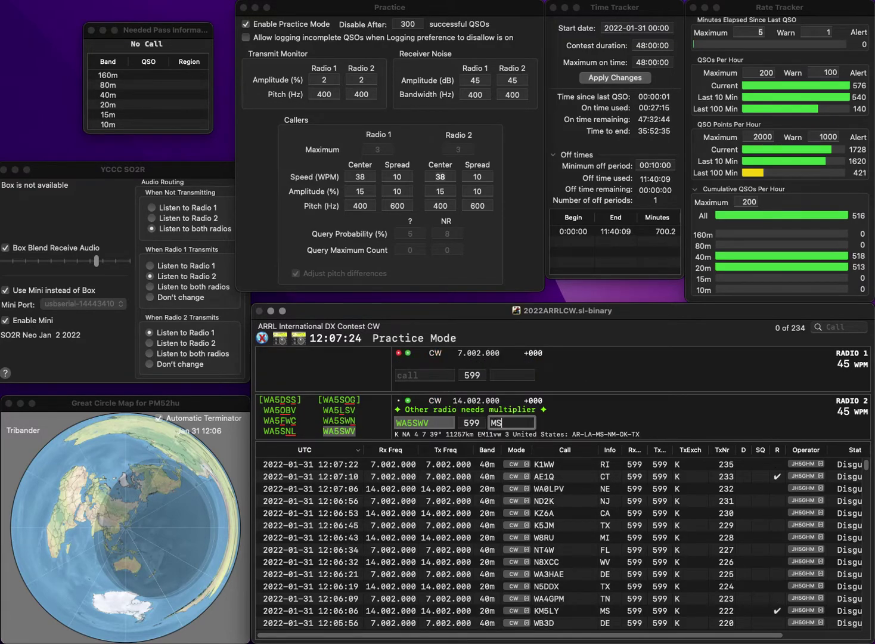
{"action": "key", "text": "Return"}
{"action": "type", "text": "KB6"}
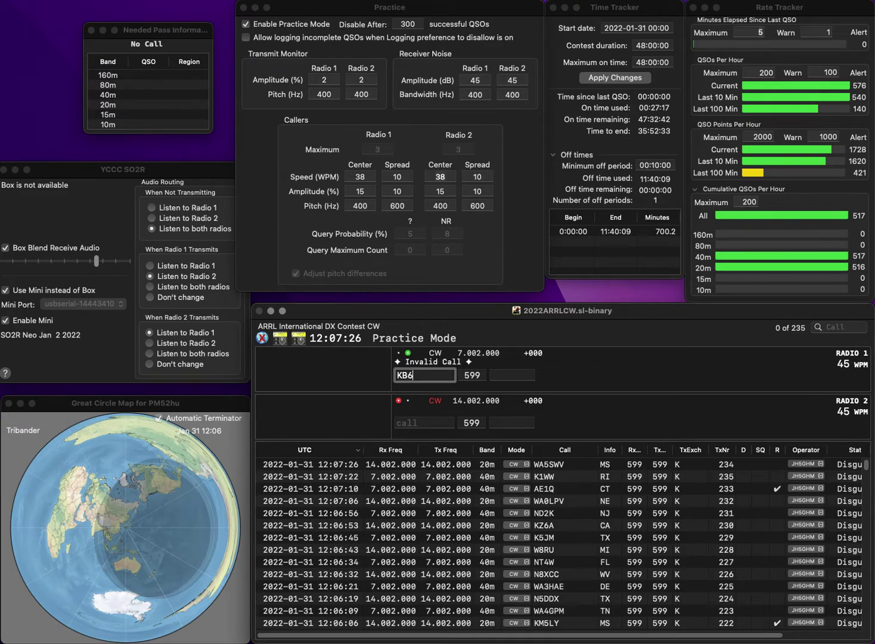
{"action": "type", "text": "LFM"}
{"action": "key", "text": "Return"}
{"action": "type", "text": "N9MWC"}
{"action": "key", "text": "Return"}
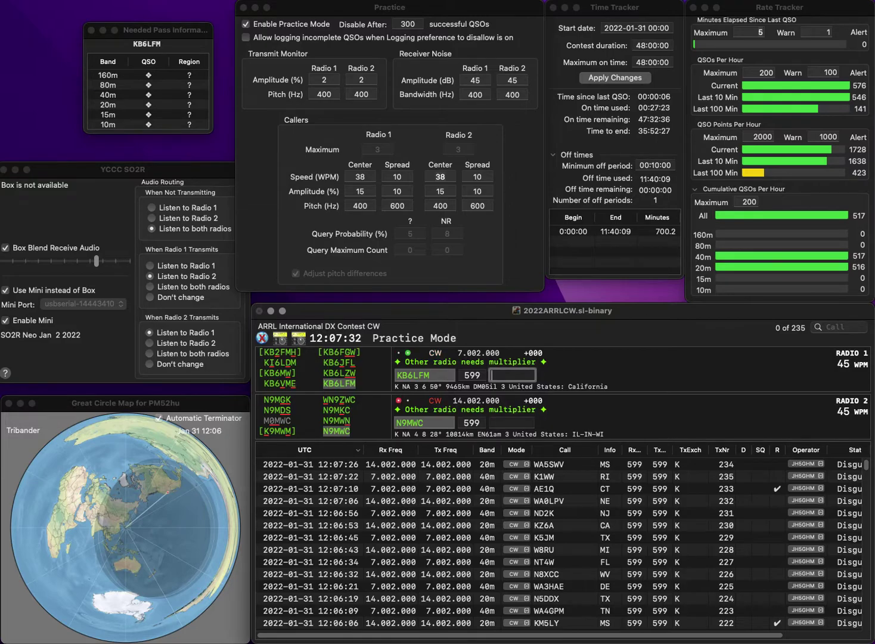
{"action": "type", "text": "CA"}
{"action": "key", "text": "Return"}
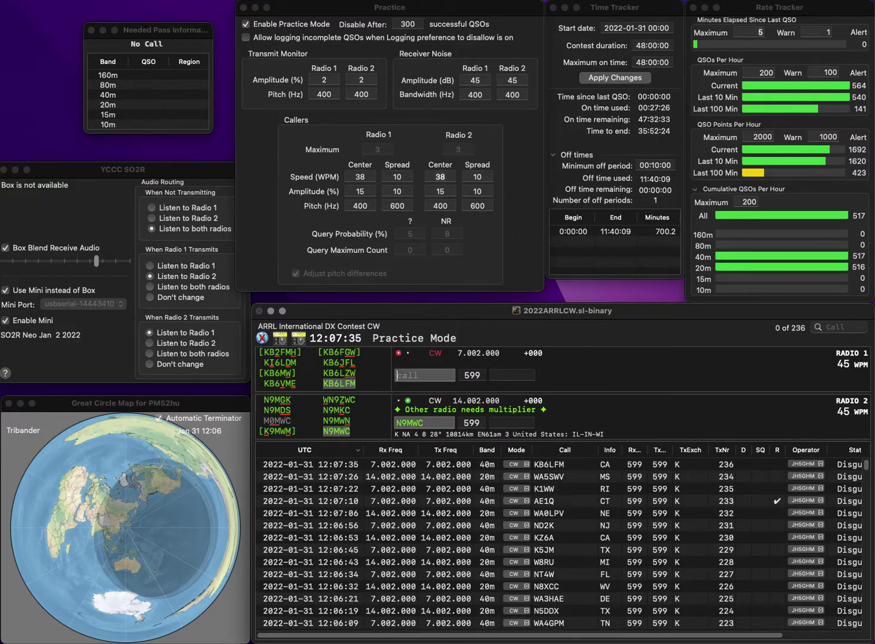
{"action": "type", "text": "IN"}
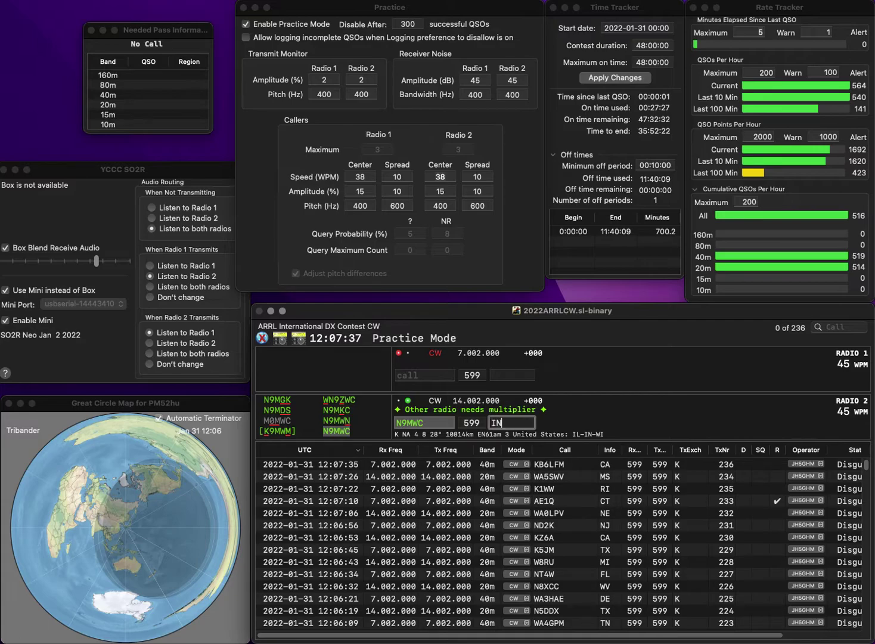
{"action": "key", "text": "Return"}
{"action": "type", "text": "KG5QNG"}
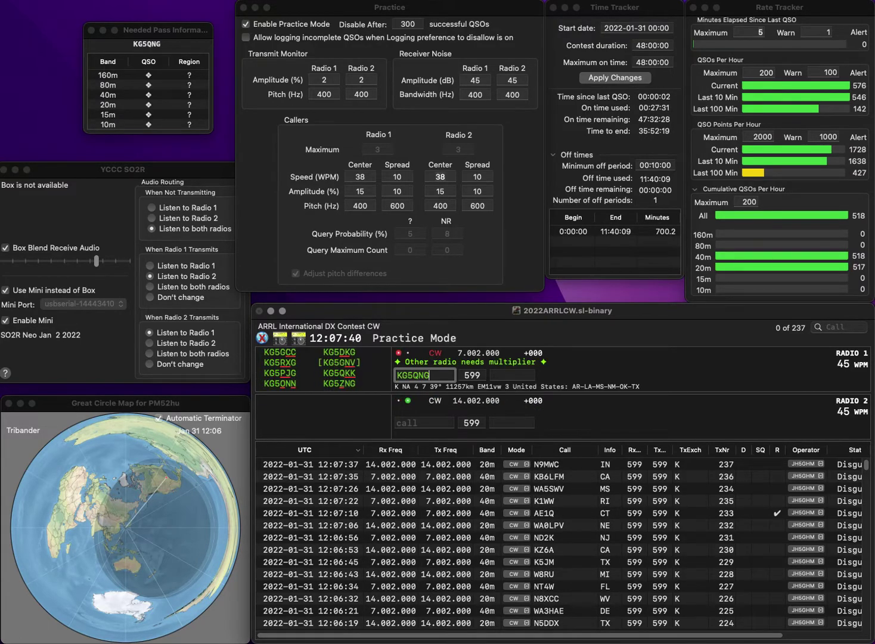
{"action": "key", "text": "Return"}
{"action": "type", "text": "W1OPR"}
{"action": "key", "text": "Return"}
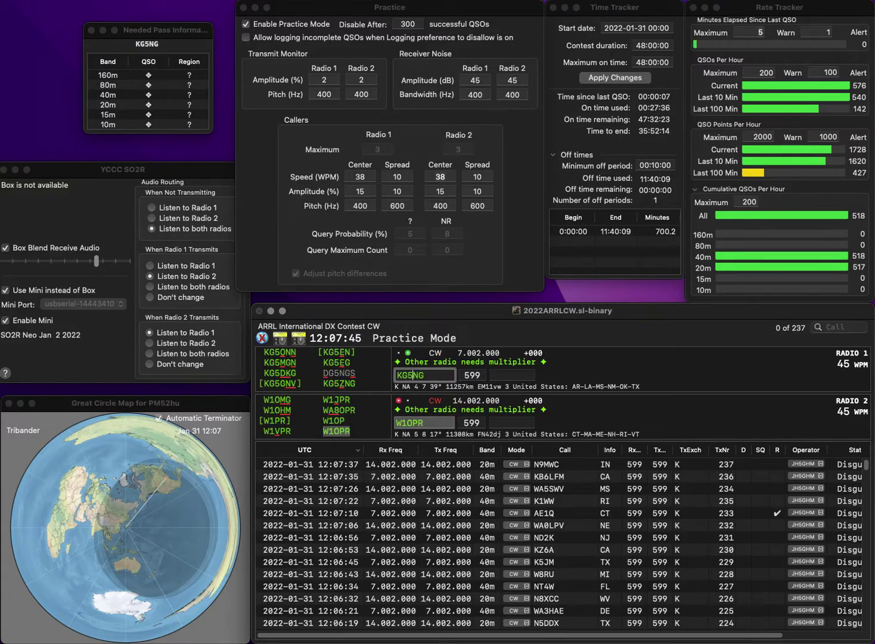
{"action": "type", "text": "Z"}
{"action": "key", "text": "Return"}
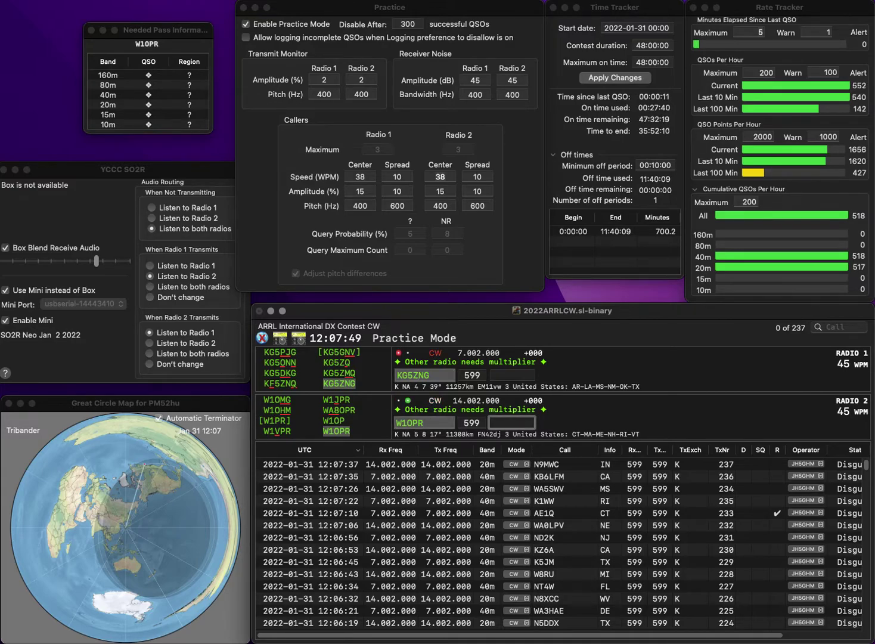
{"action": "key", "text": "Return"}
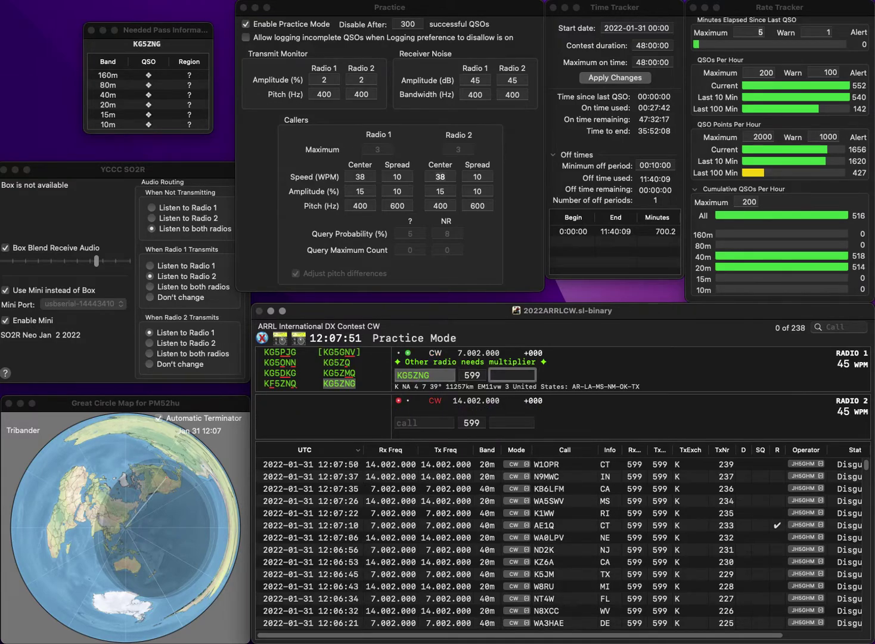
{"action": "type", "text": "NM"}
{"action": "key", "text": "Return"}
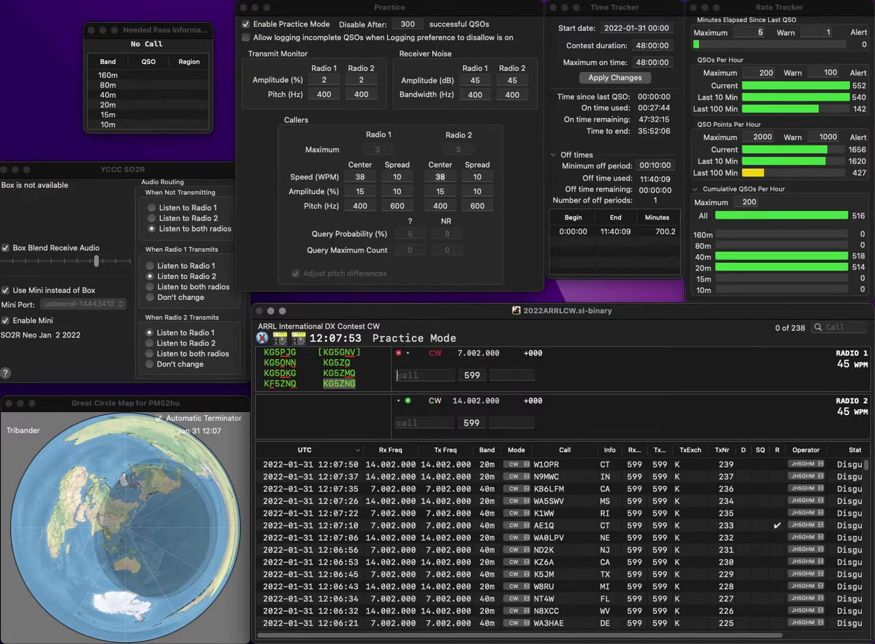
Step: Answer WN4K on Radio 2, adding the missing leading W, and W0DCK on Radio 1
{"action": "type", "text": "N4K"}
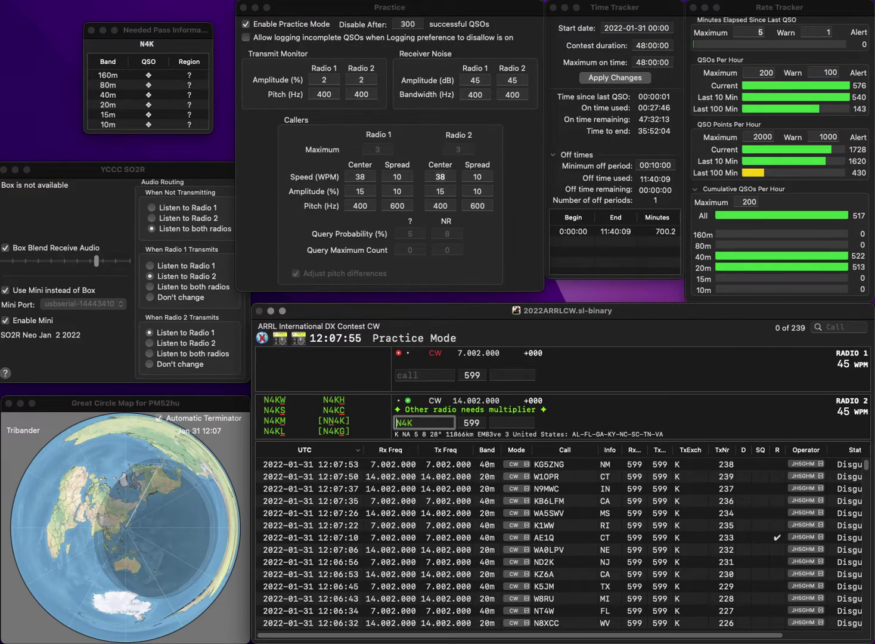
{"action": "key", "text": "Home"}
{"action": "type", "text": "W"}
{"action": "key", "text": "Return"}
{"action": "type", "text": "W0DCK"}
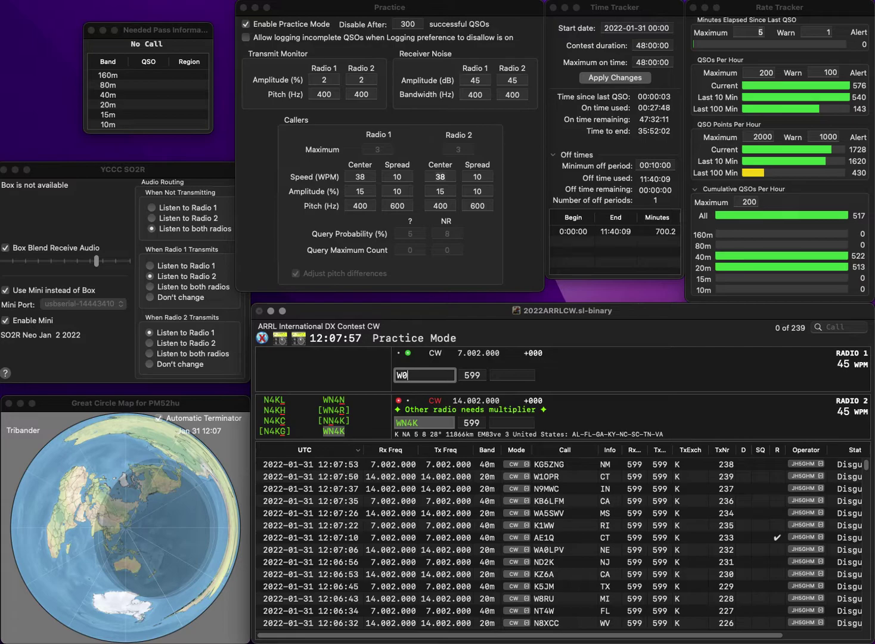
{"action": "key", "text": "Return"}
{"action": "key", "text": "space"}
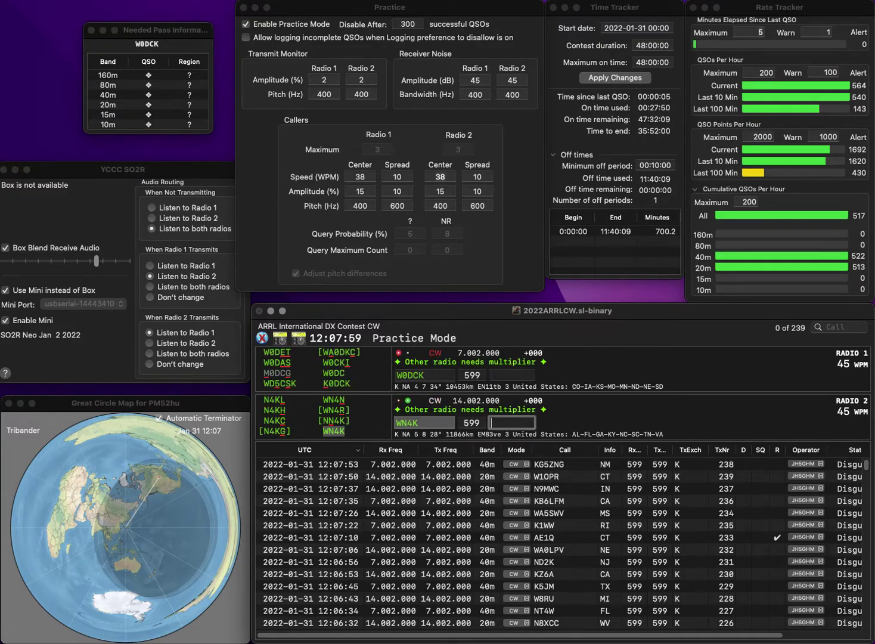
{"action": "type", "text": "FL"}
{"action": "key", "text": "Return"}
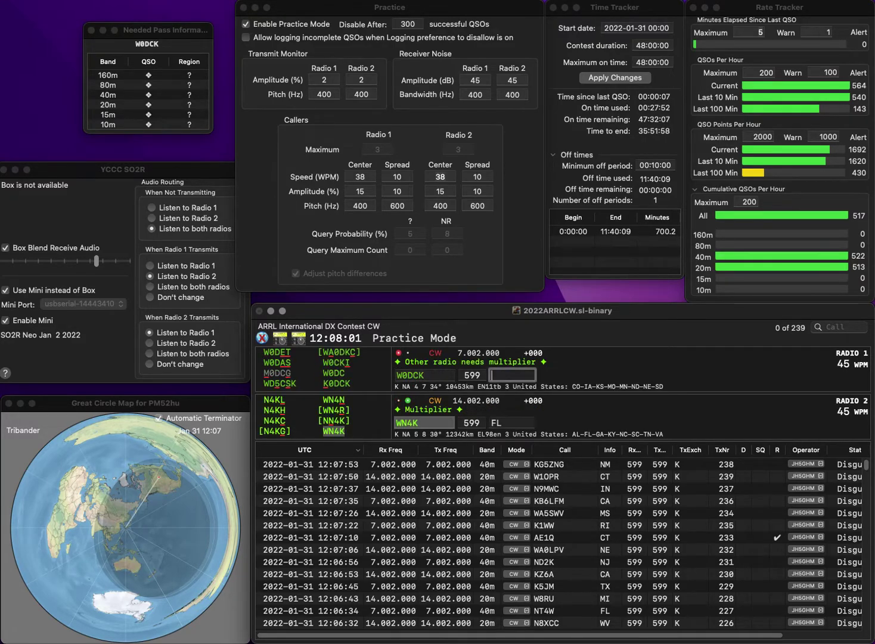
{"action": "key", "text": "space"}
{"action": "key", "text": "Left"}
{"action": "key", "text": "Delete"}
{"action": "type", "text": "K"}
{"action": "key", "text": "Return"}
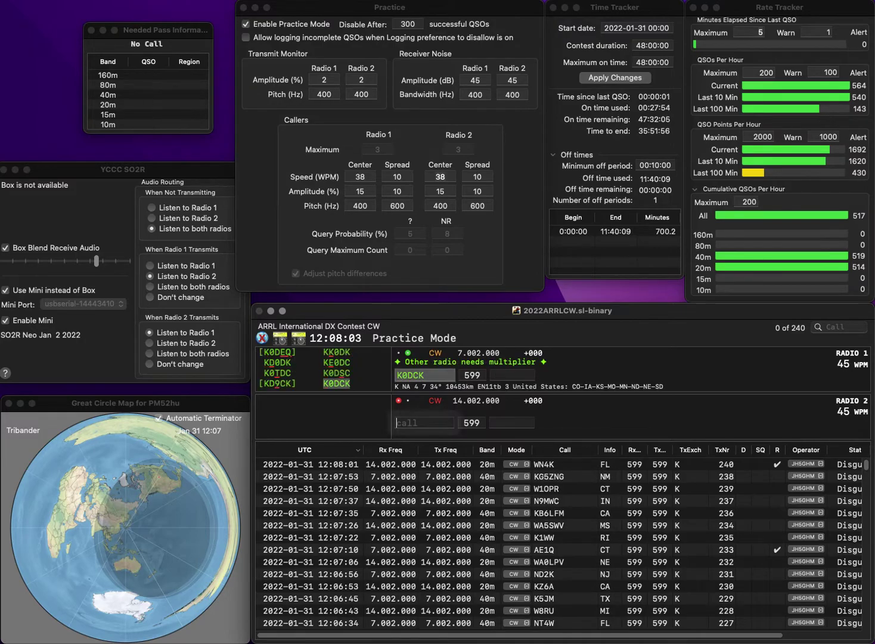
Step: Copy the caller's call as K6CW on Radio 2 and answer it
{"action": "type", "text": "K6"}
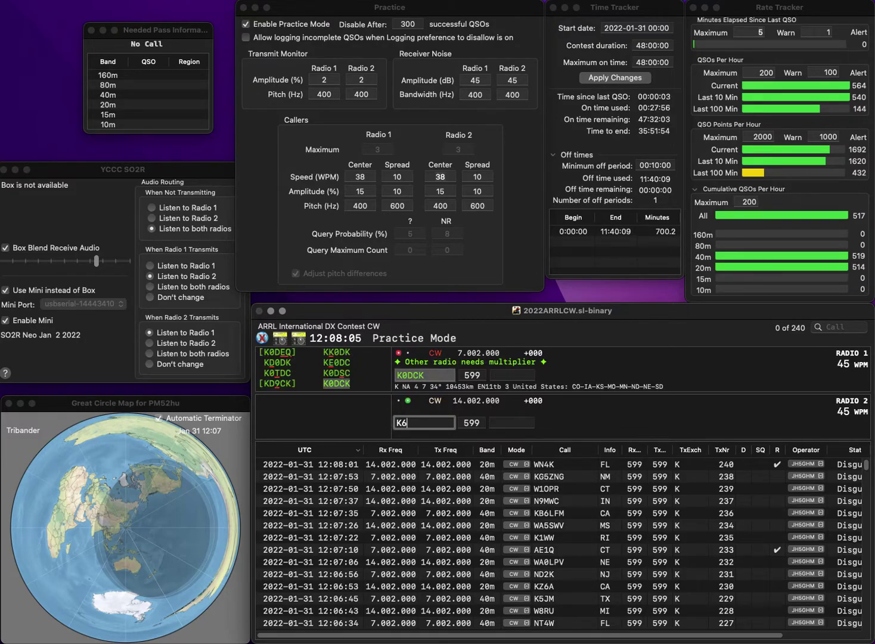
{"action": "type", "text": "CW"}
{"action": "key", "text": "Return"}
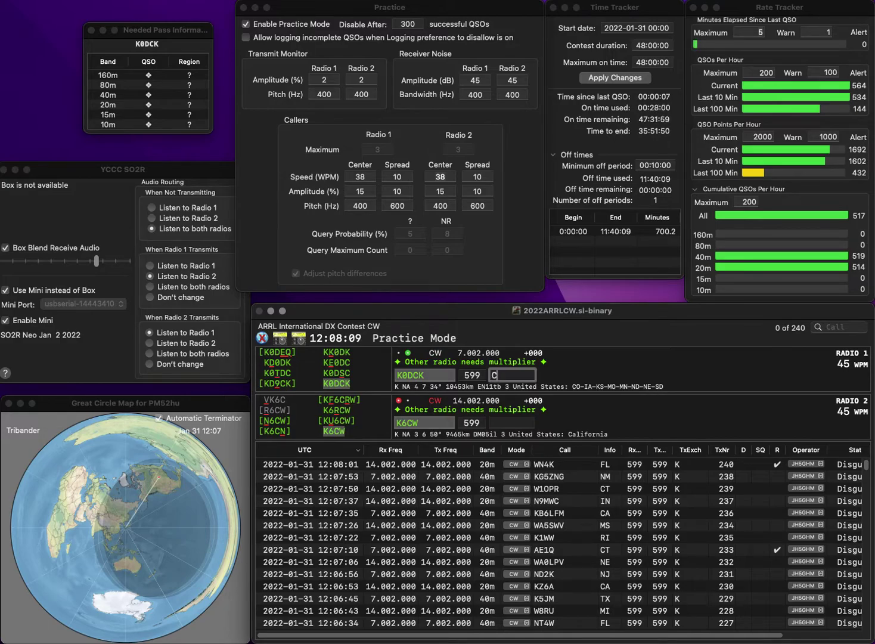
{"action": "type", "text": "co"}
{"action": "key", "text": "Return"}
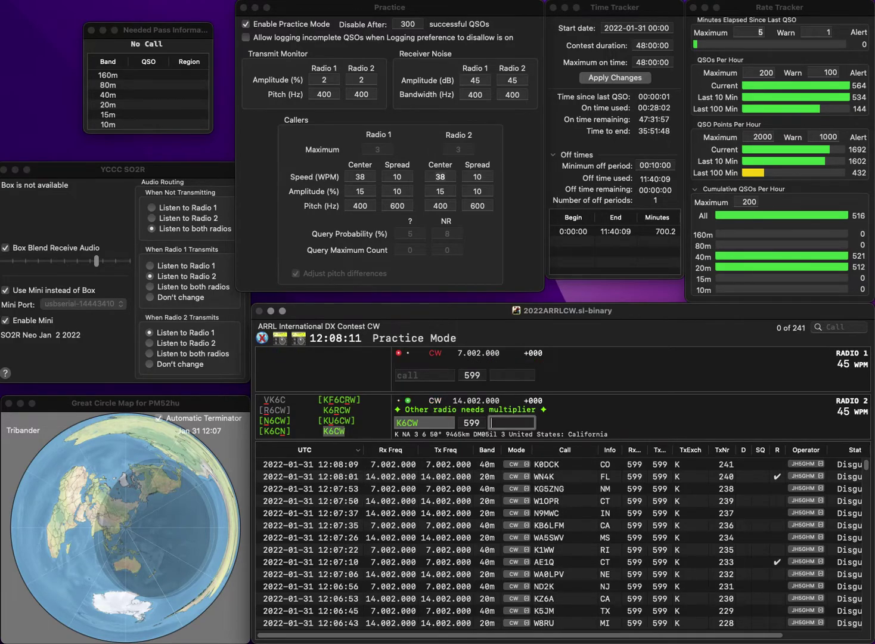
{"action": "key", "text": "Return"}
Step: Answer W3RC on Radio 1 and W4UA on Radio 2
{"action": "type", "text": "W"}
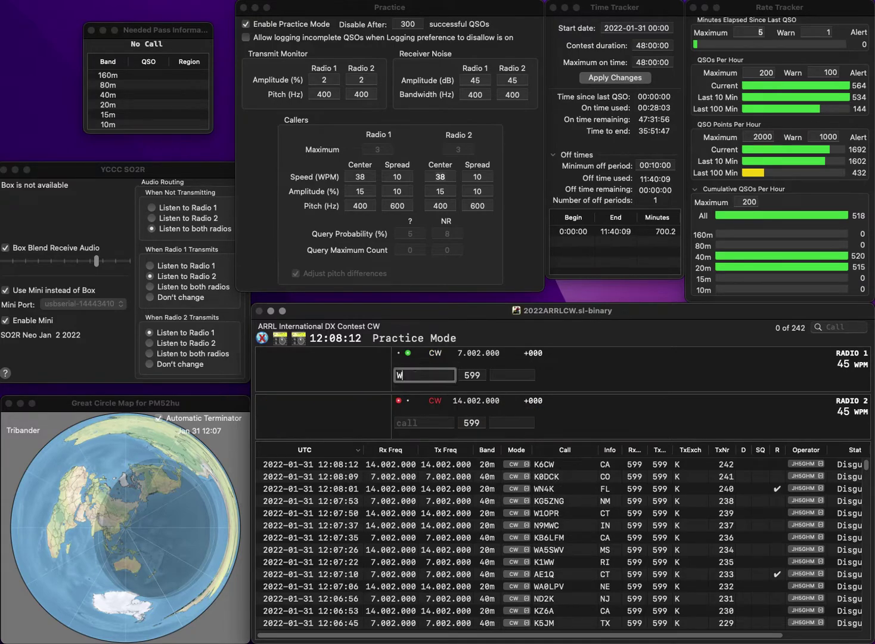
{"action": "type", "text": "3RC"}
{"action": "key", "text": "Return"}
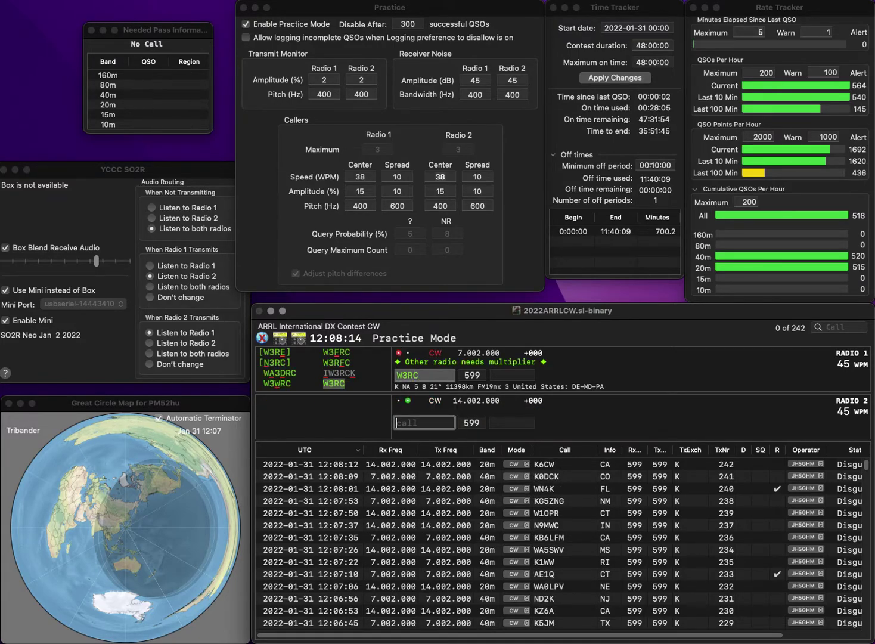
{"action": "type", "text": "W4UA"}
{"action": "key", "text": "Return"}
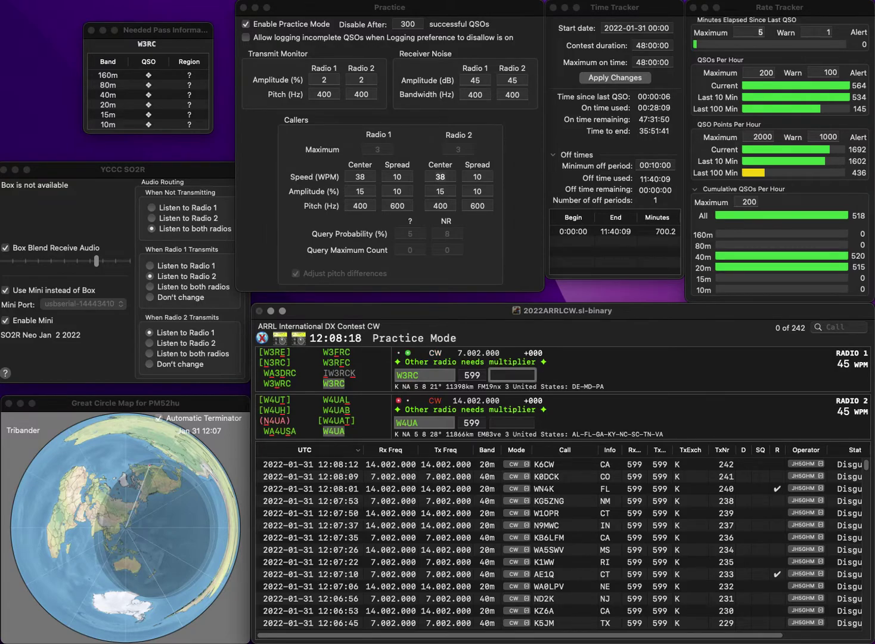
{"action": "type", "text": "W"}
{"action": "key", "text": "BackSpace"}
{"action": "type", "text": "PA"}
{"action": "key", "text": "Return"}
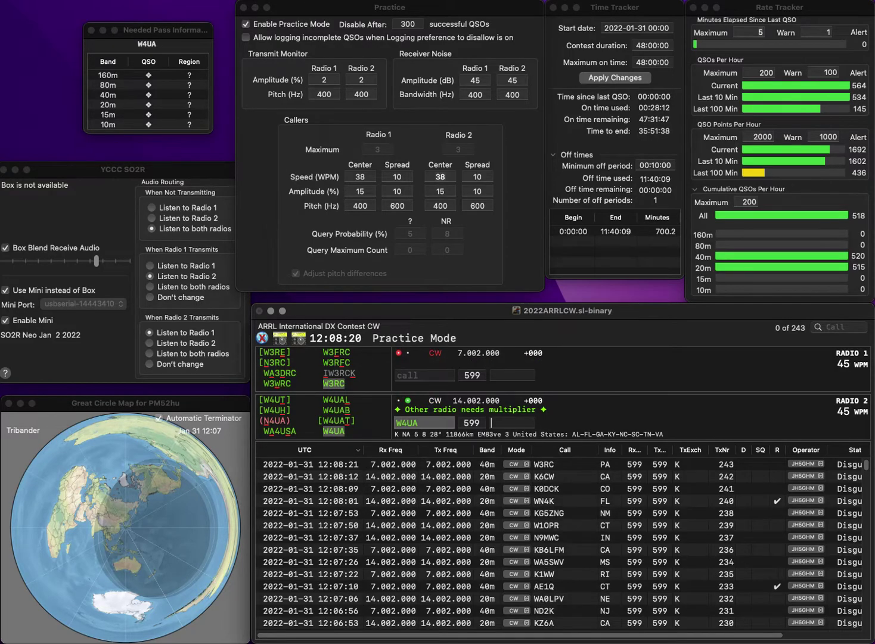
{"action": "type", "text": "AL"}
{"action": "key", "text": "Return"}
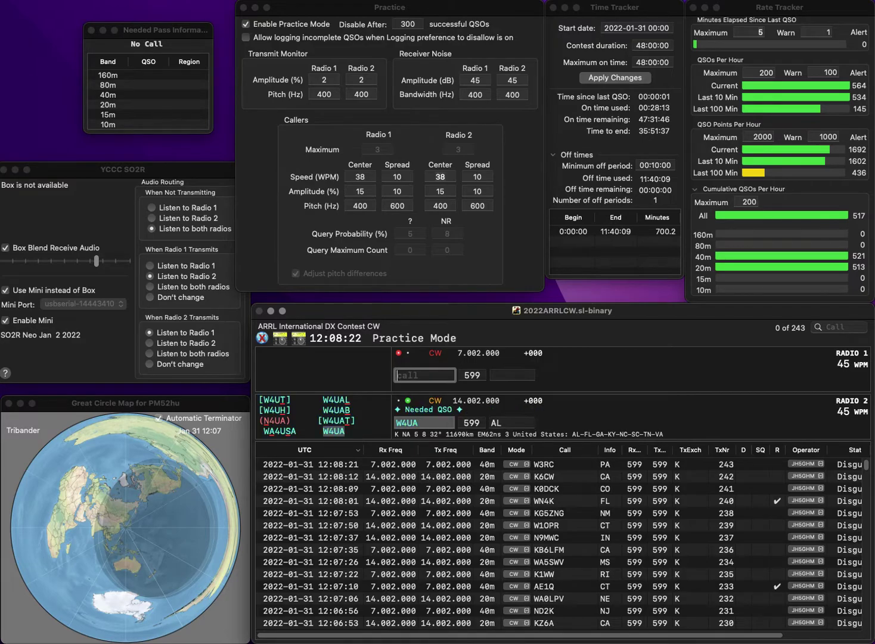
{"action": "type", "text": "W6"}
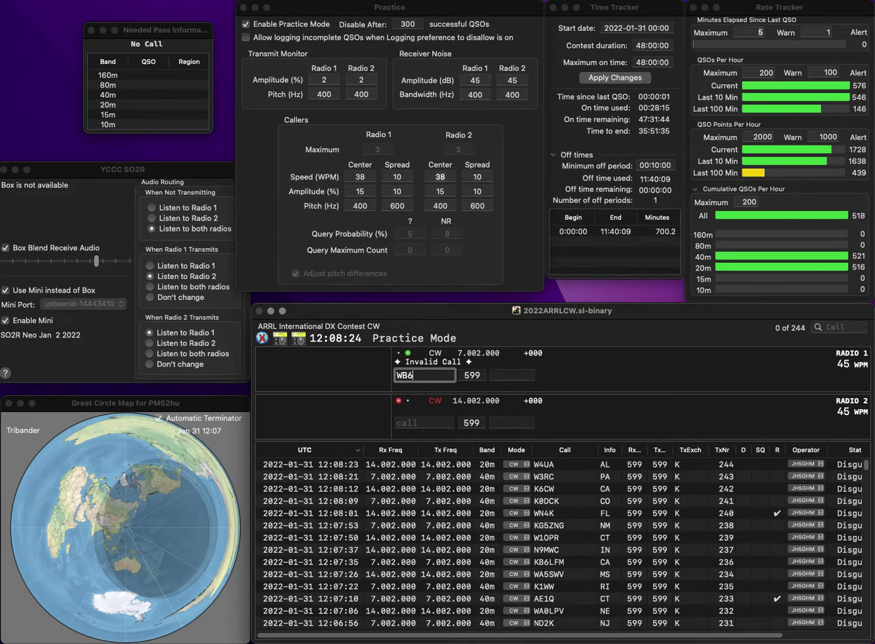
{"action": "key", "text": "Down"}
{"action": "type", "text": "V"}
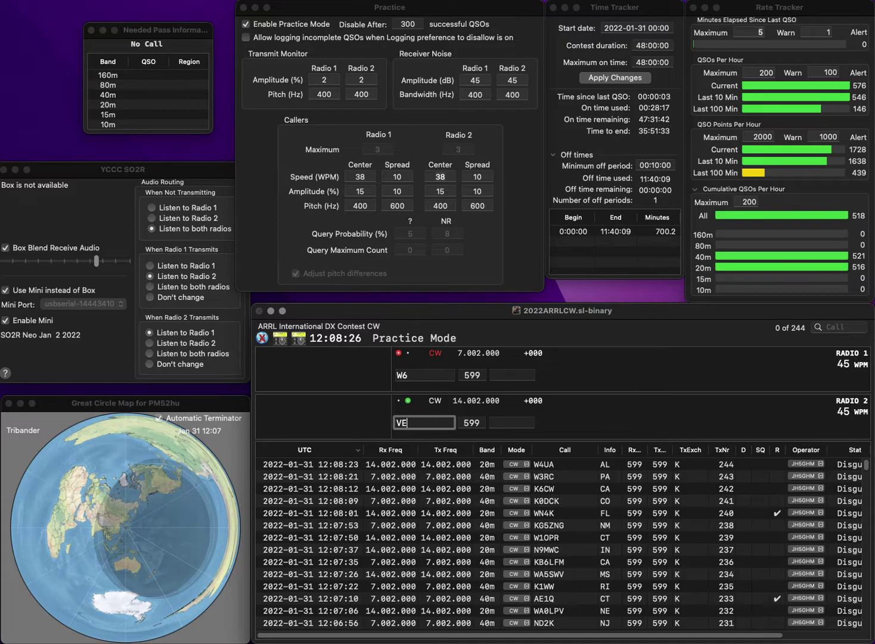
{"action": "key", "text": "backslash"}
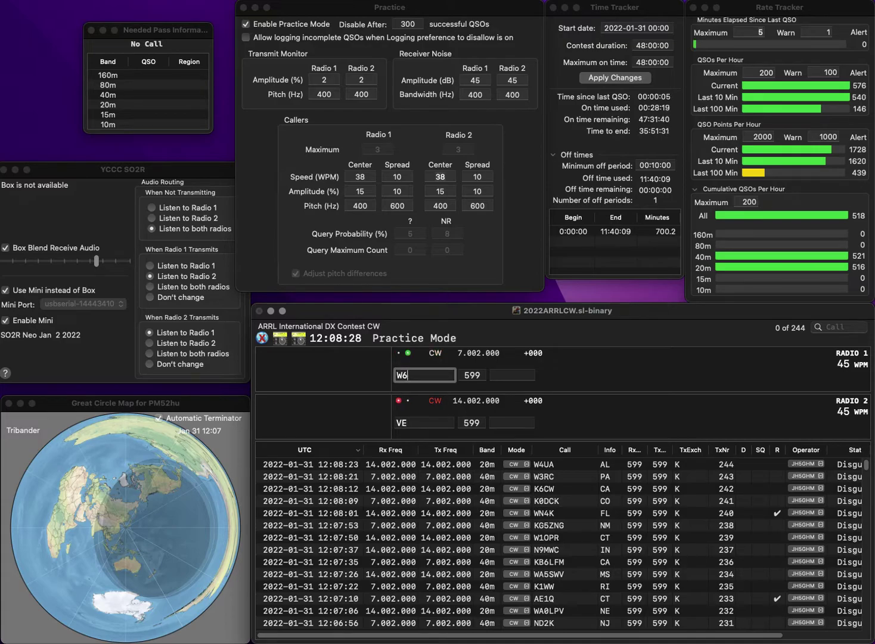
{"action": "type", "text": "TRI"}
{"action": "key", "text": "backslash"}
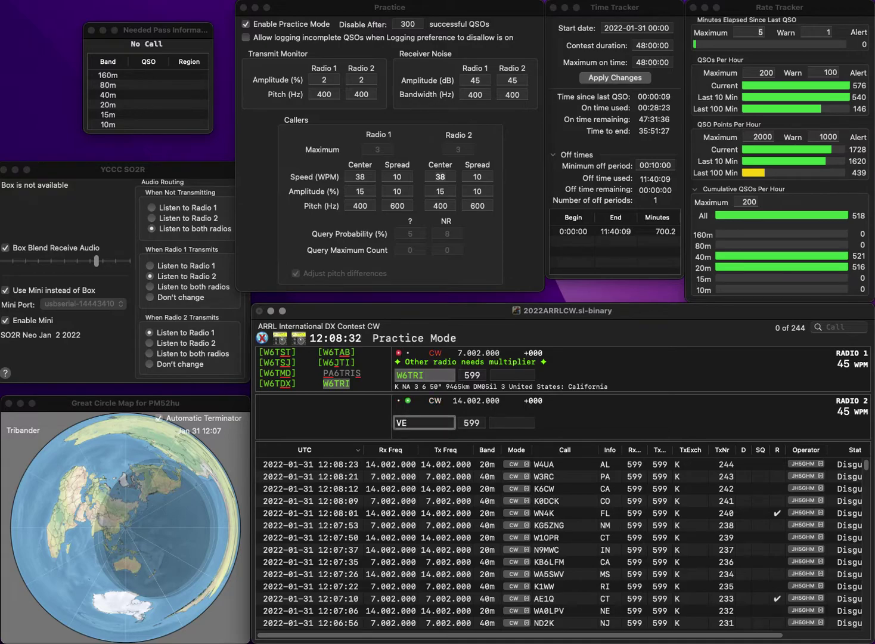
{"action": "type", "text": "3WM"}
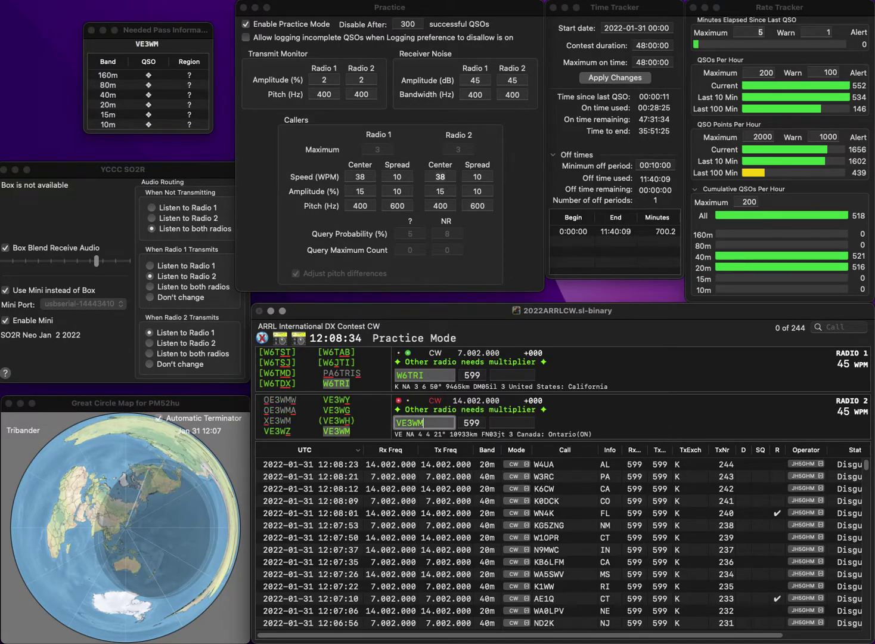
{"action": "key", "text": "backslash"}
{"action": "type", "text": "CA"}
{"action": "key", "text": "backslash"}
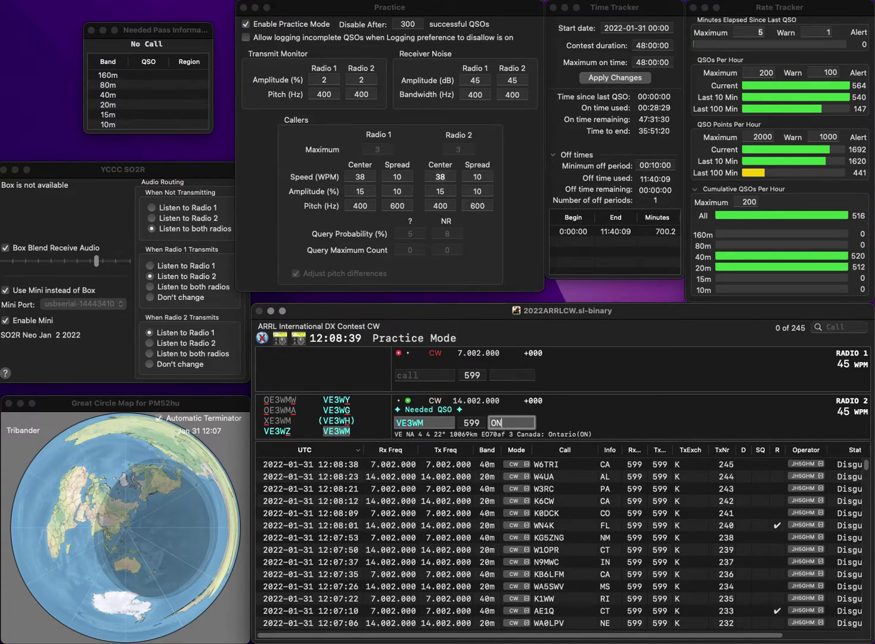
{"action": "key", "text": "Return"}
{"action": "type", "text": "KN4"}
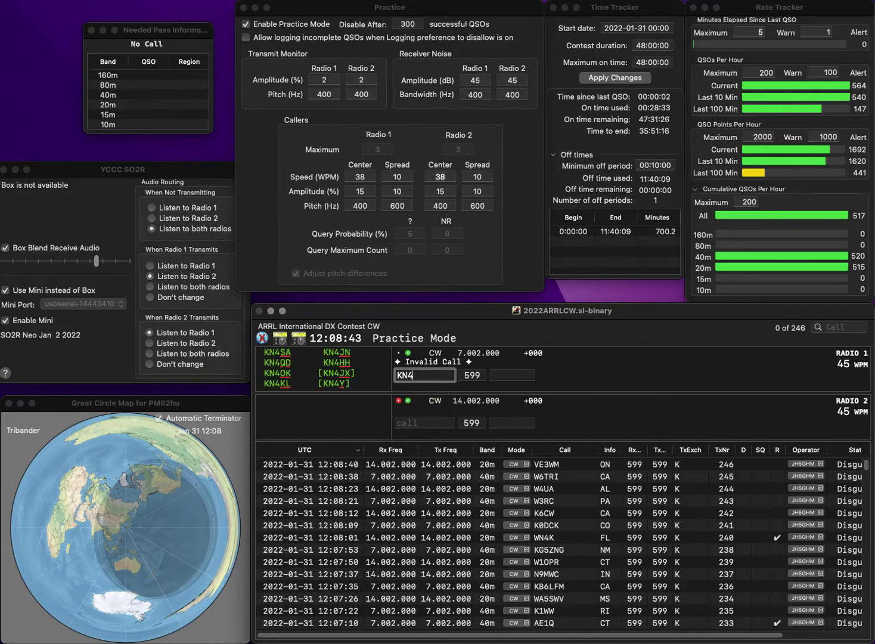
{"action": "key", "text": "Return"}
{"action": "type", "text": "KA1WPM"}
{"action": "key", "text": "Return"}
{"action": "key", "text": "BackSpace"}
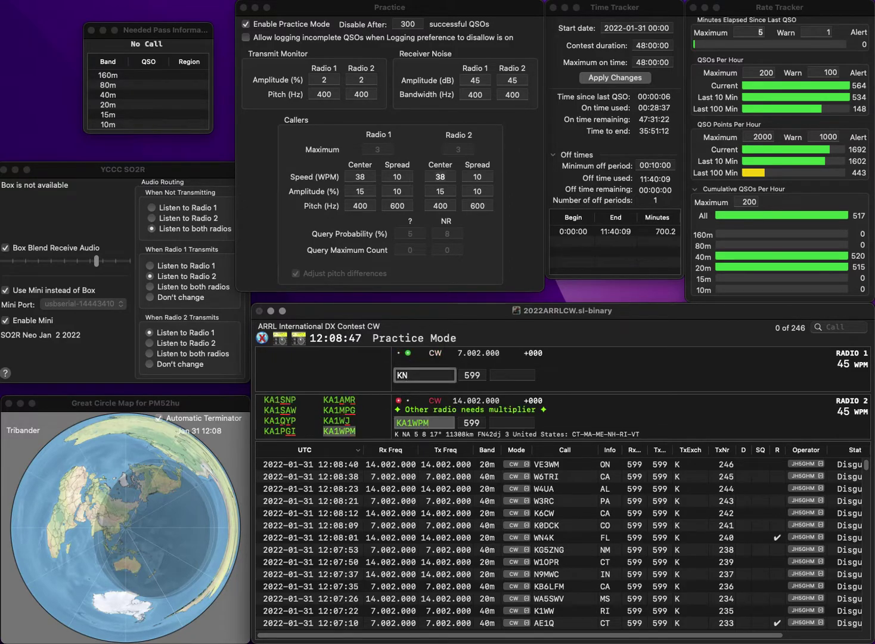
{"action": "type", "text": "3IL"}
{"action": "type", "text": "Q"}
{"action": "key", "text": "BackSpace"}
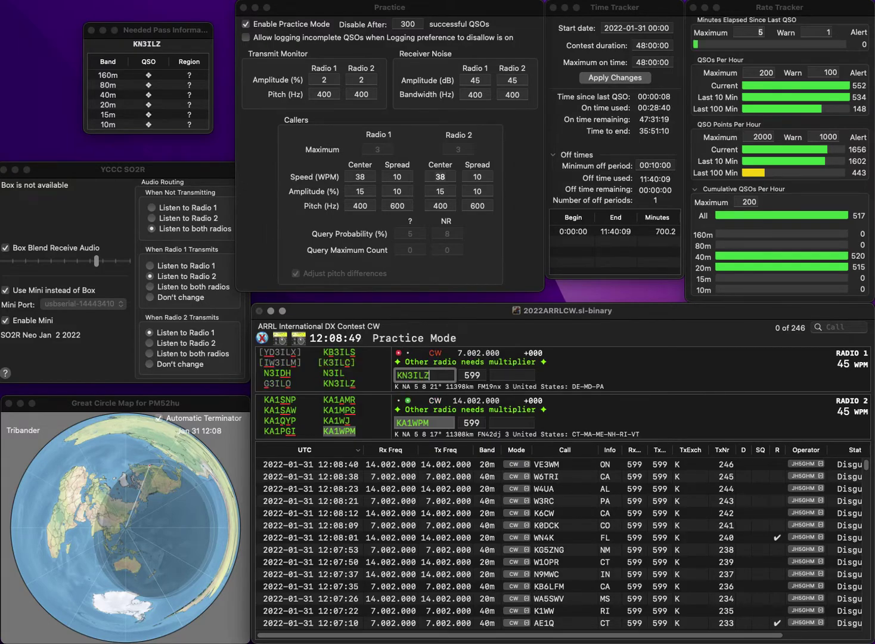
{"action": "type", "text": "Z"}
{"action": "key", "text": "Return"}
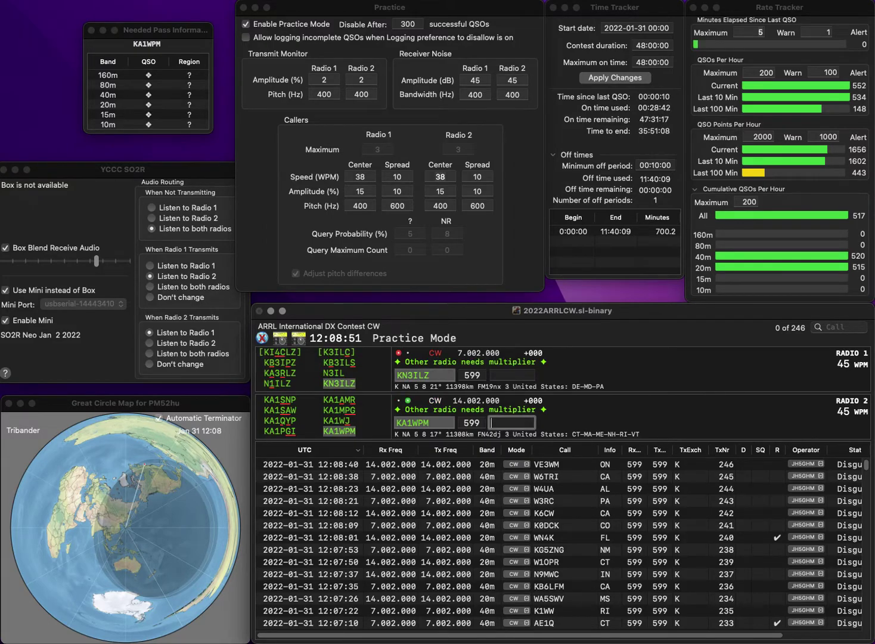
{"action": "key", "text": "Return"}
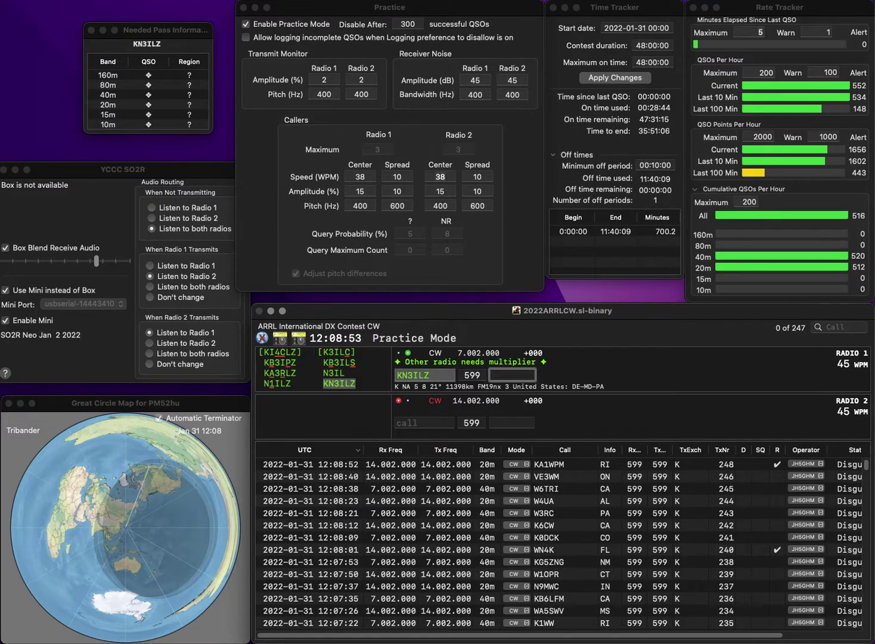
{"action": "type", "text": "MD"}
{"action": "key", "text": "Return"}
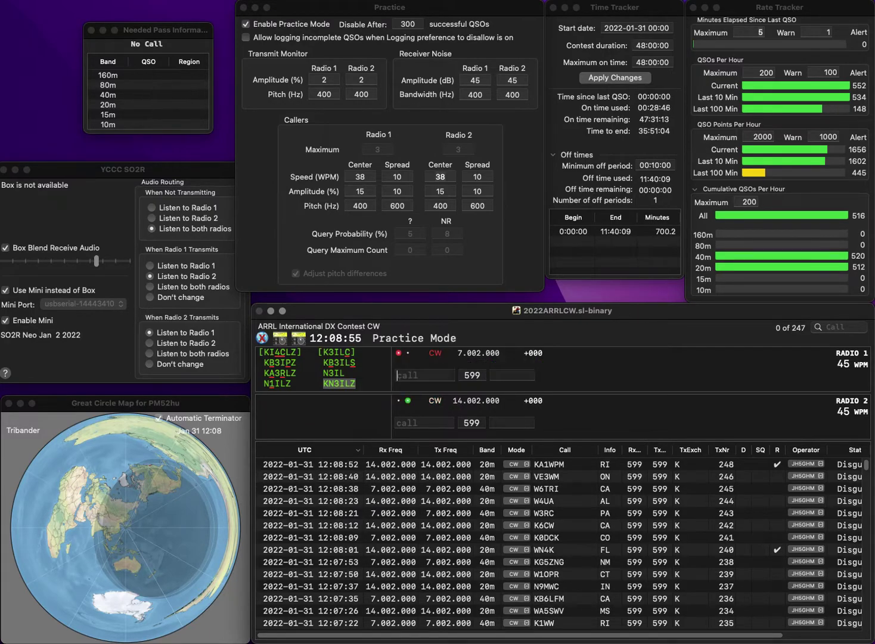
Step: Enter the partial call N1 on Radio 2 and send the partial call WA on Radio 1
{"action": "type", "text": "N1"}
{"action": "key", "text": "Up"}
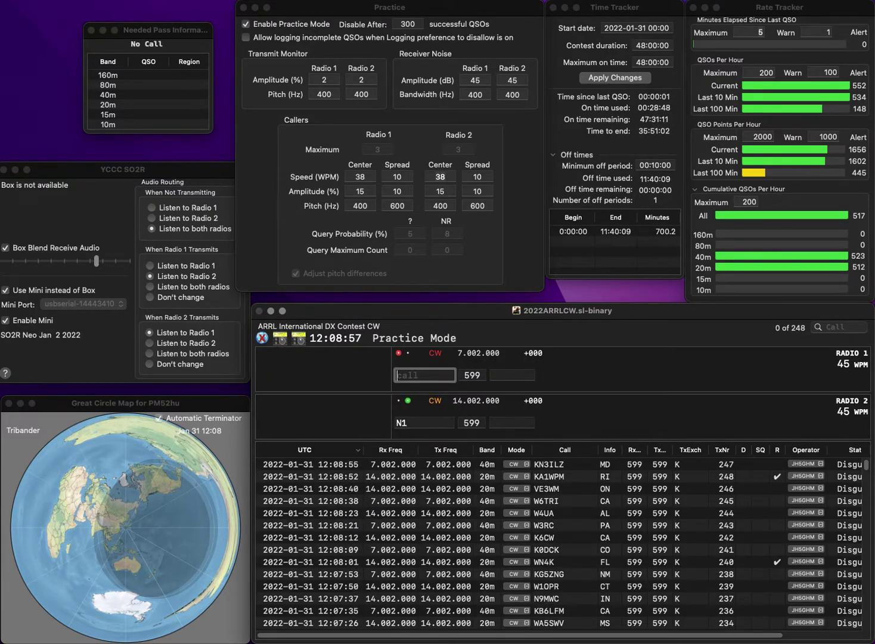
{"action": "type", "text": "WA3"}
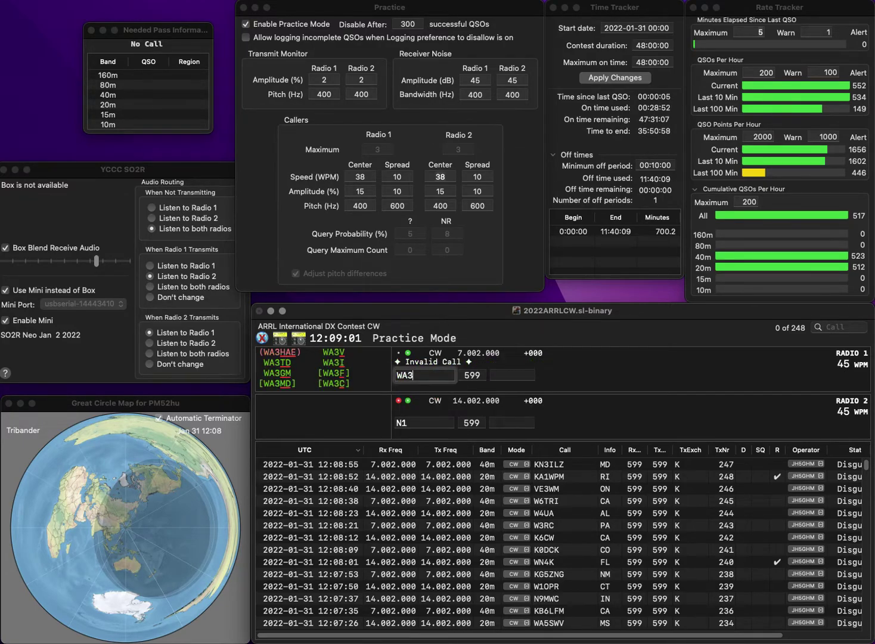
{"action": "key", "text": "BackSpace"}
{"action": "key", "text": "Return"}
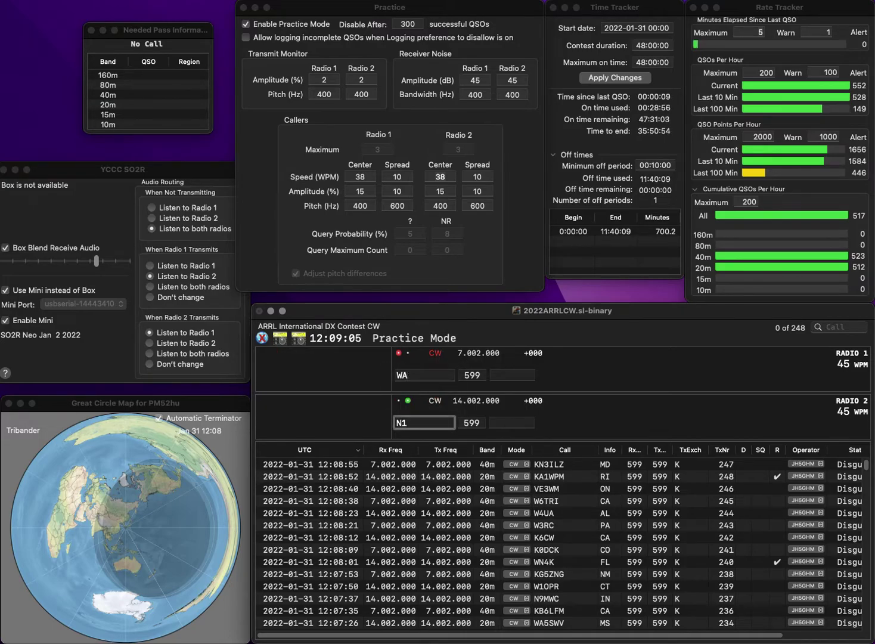
{"action": "type", "text": "CLC"}
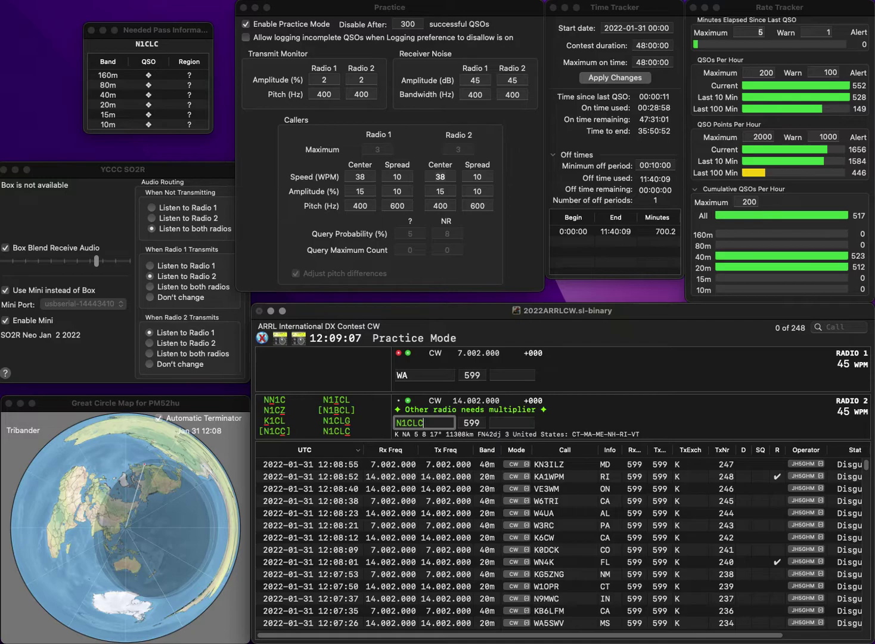
{"action": "key", "text": "Return"}
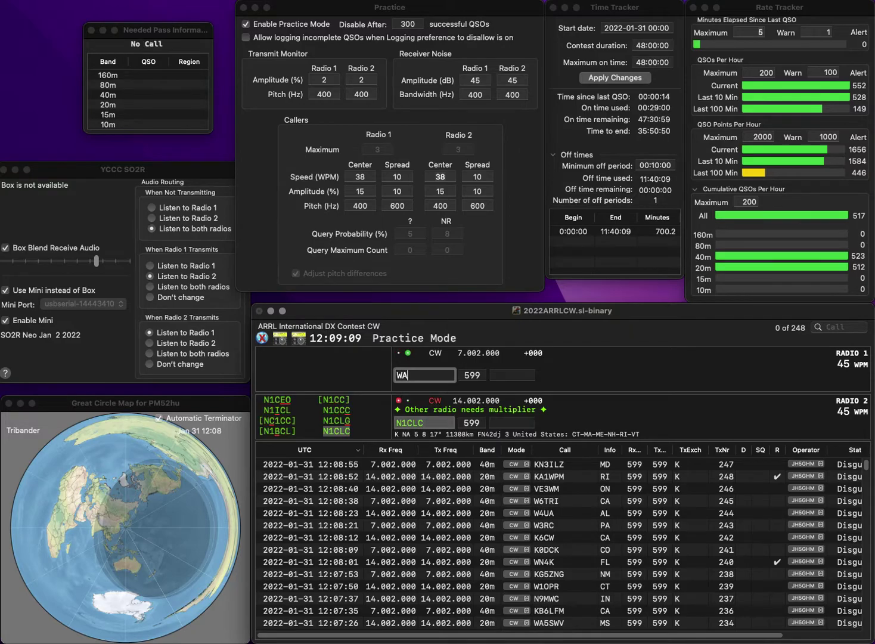
{"action": "type", "text": "3WLH"}
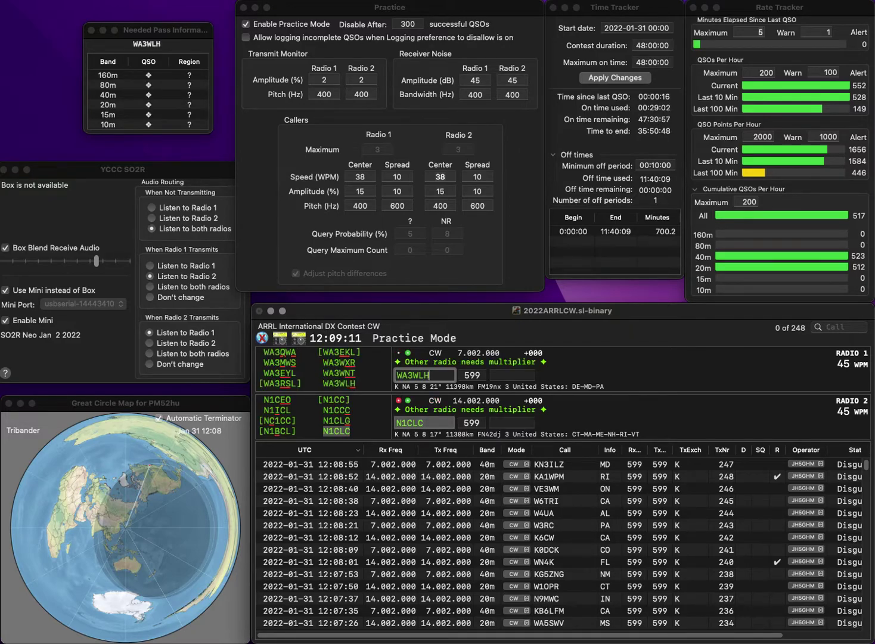
{"action": "key", "text": "Return"}
{"action": "key", "text": "space"}
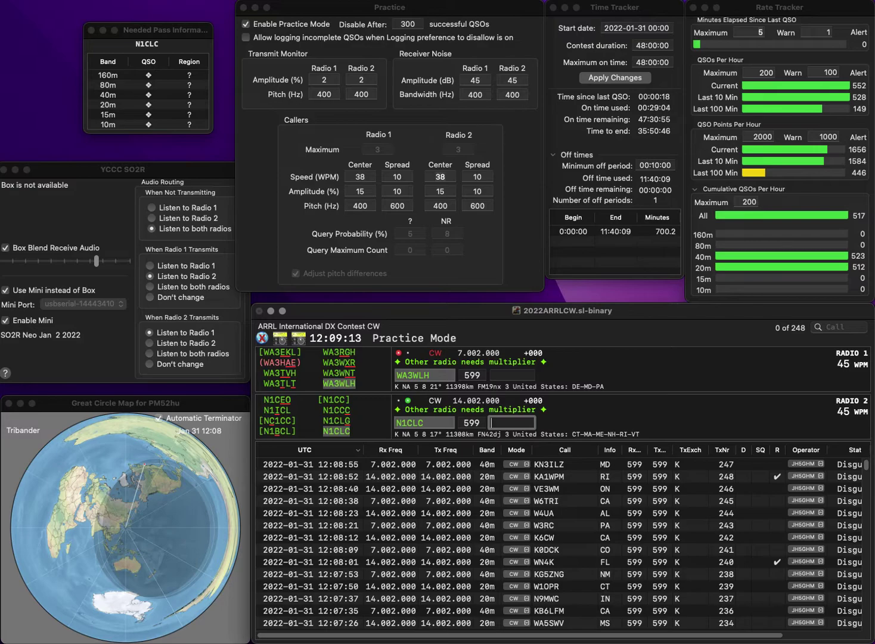
{"action": "type", "text": "NH"}
{"action": "key", "text": "Return"}
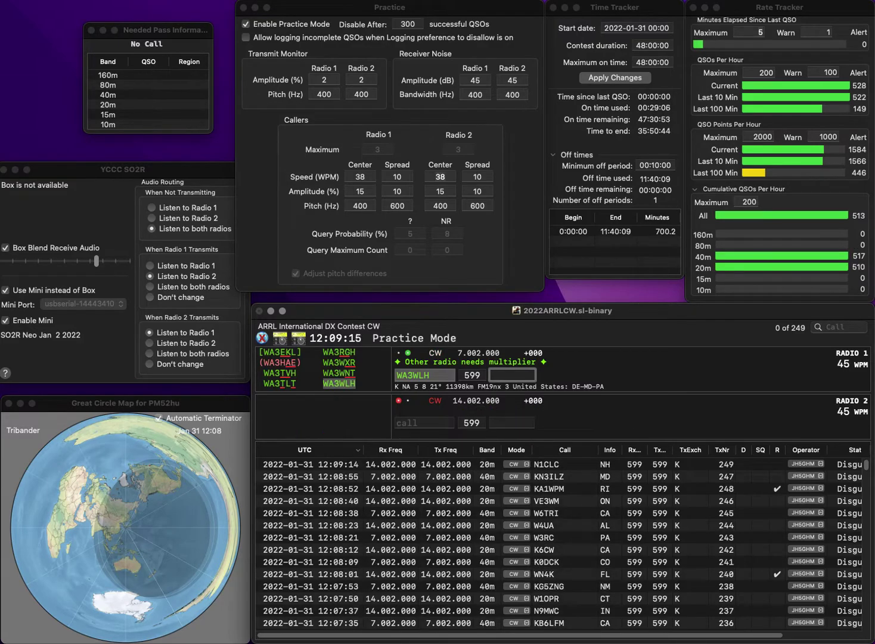
{"action": "key", "text": "Return"}
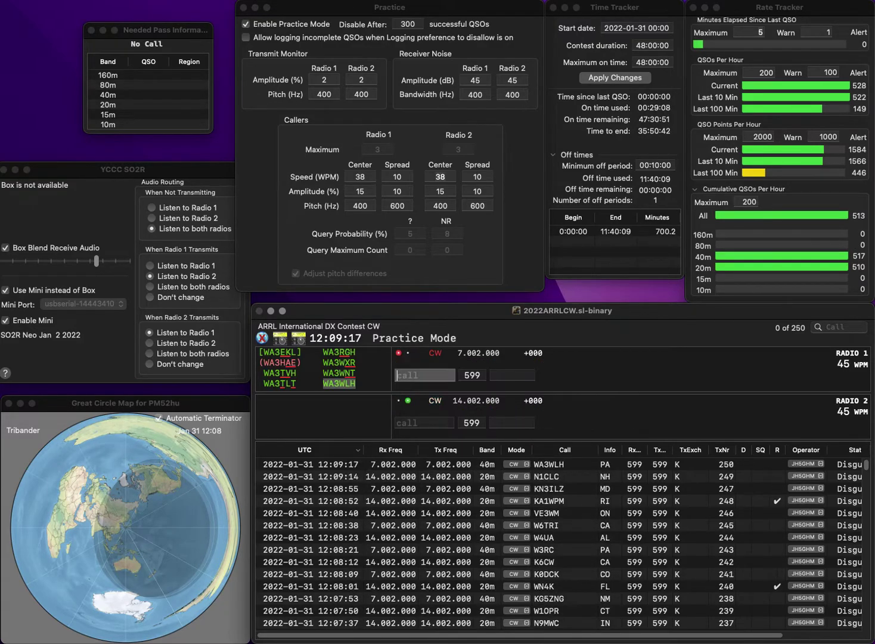
{"action": "type", "text": "KB9"}
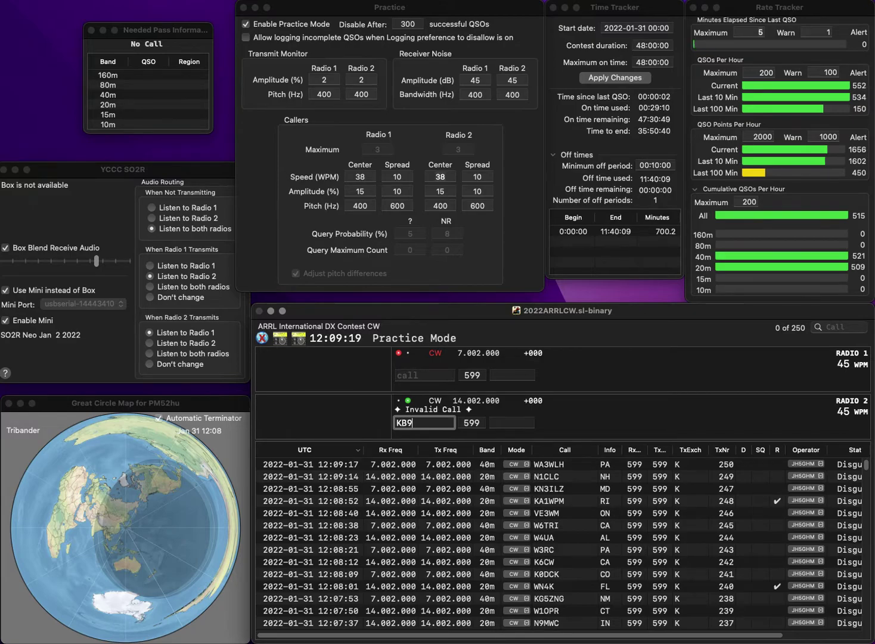
{"action": "key", "text": "BackSpace"}
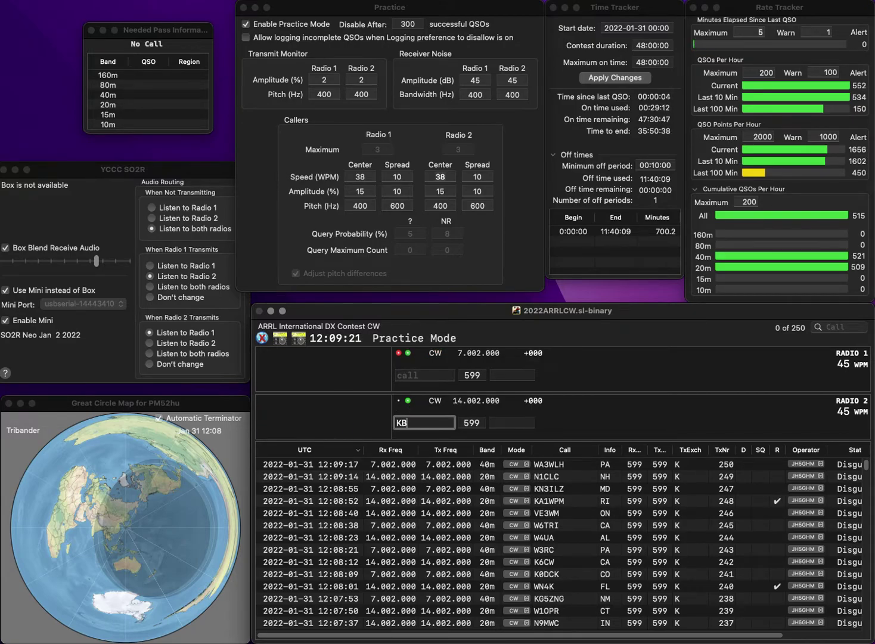
{"action": "type", "text": "8DEX"}
{"action": "key", "text": "Return"}
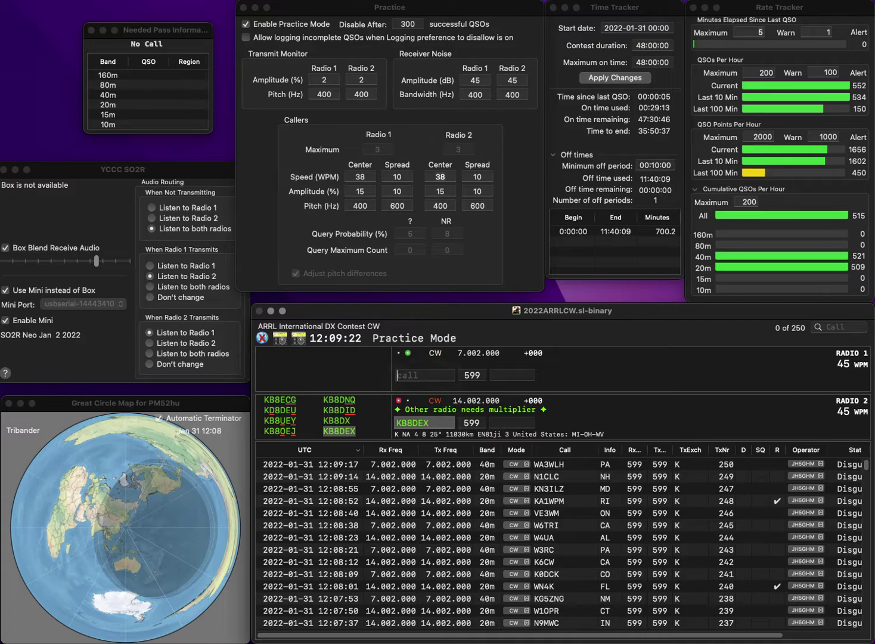
{"action": "type", "text": "KG5STP"}
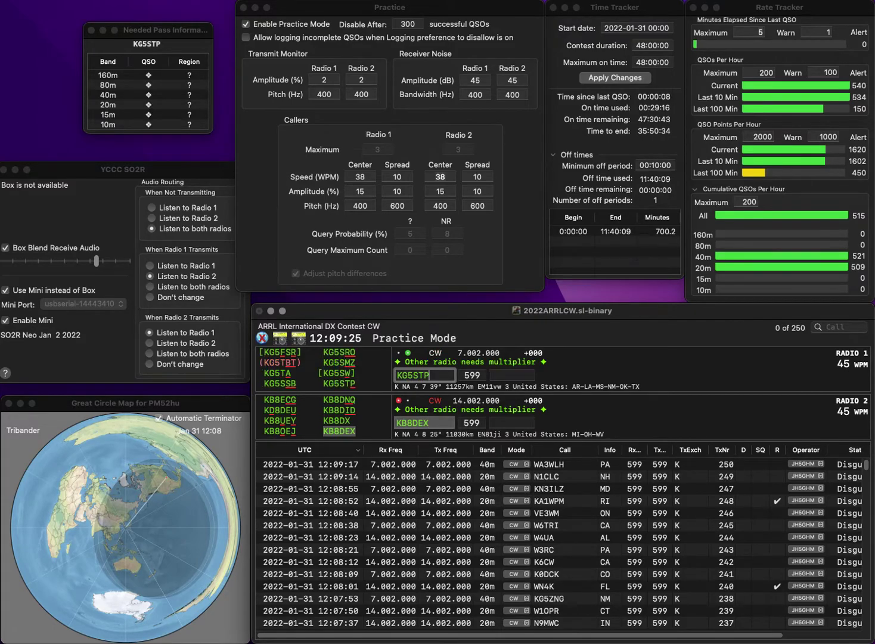
{"action": "key", "text": "Return"}
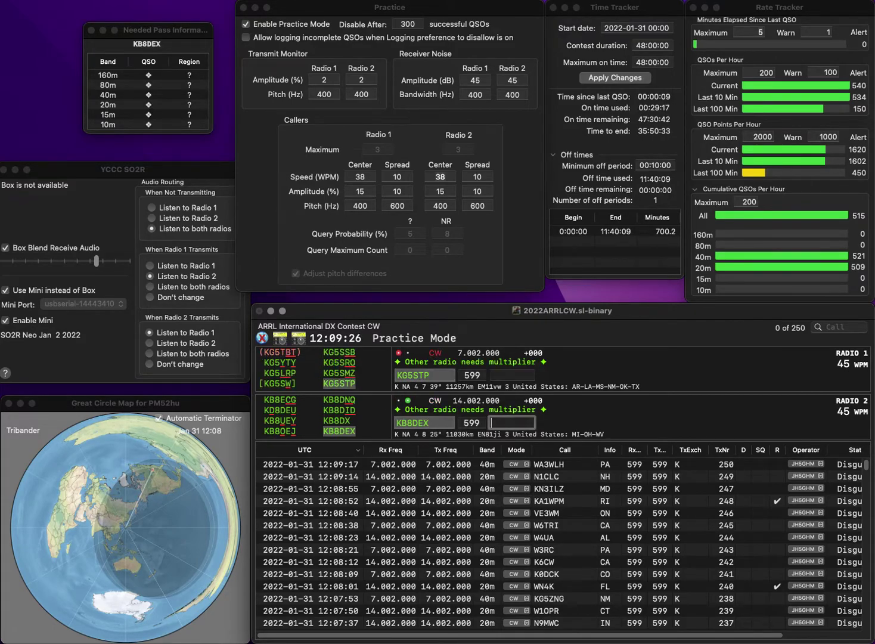
Step: Log KB8DEX with exchange OH on Radio 2 and KG5STP with exchange AR on Radio 1
{"action": "type", "text": "OH"}
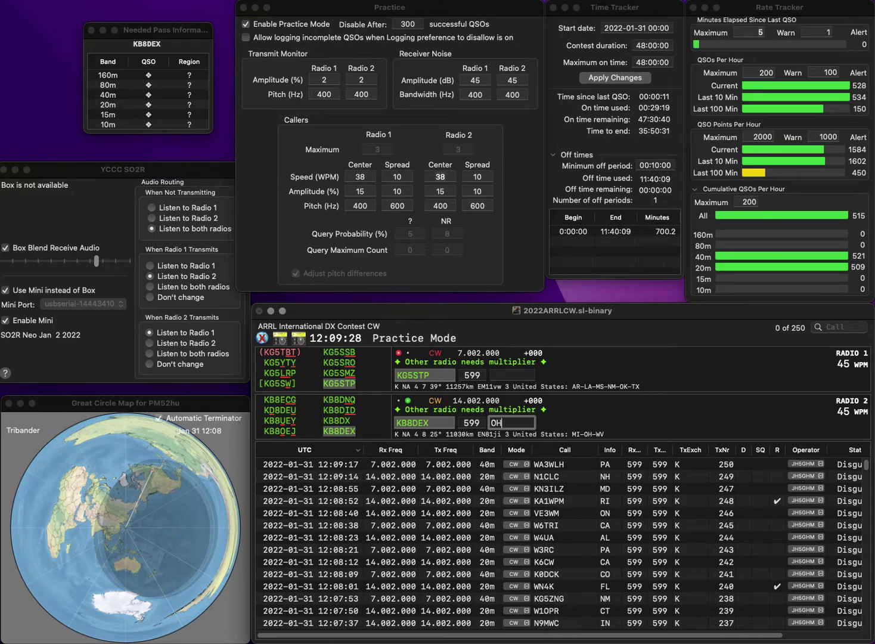
{"action": "key", "text": "Return"}
{"action": "type", "text": "A"}
{"action": "key", "text": "Return"}
{"action": "type", "text": "KG2MS"}
{"action": "key", "text": "Return"}
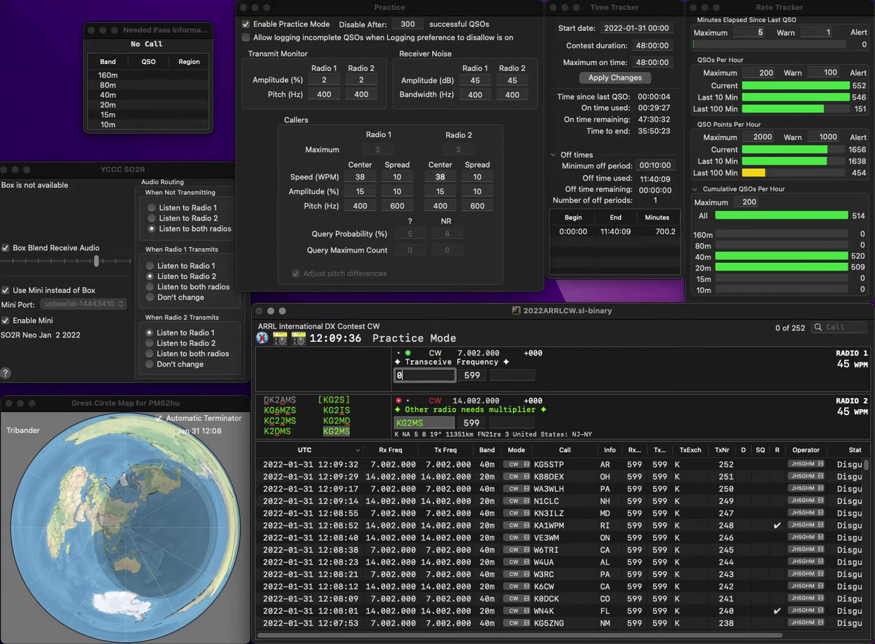
{"action": "type", "text": "K0N"}
{"action": "key", "text": "Return"}
Step: Log KG2MS with exchange NJ on Radio 2, and correct K0N to KF0N on Radio 1 and answer
{"action": "type", "text": "N"}
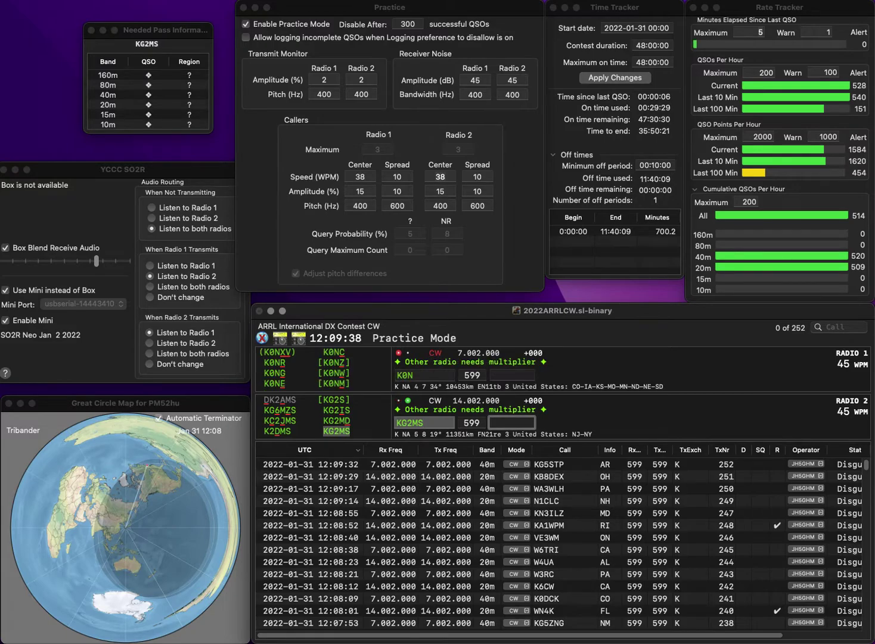
{"action": "key", "text": "Return"}
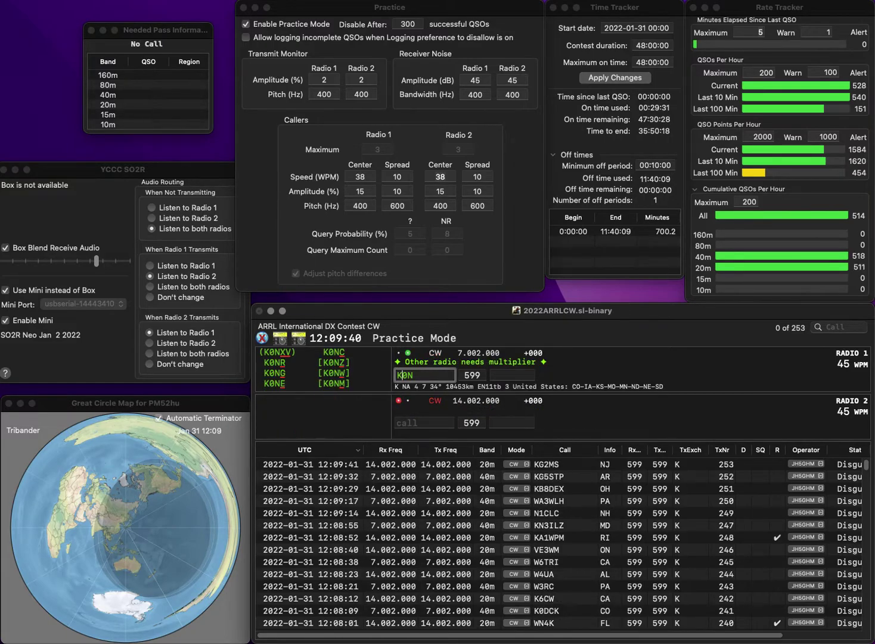
{"action": "type", "text": "F"}
{"action": "key", "text": "Return"}
Step: Answer K3RA on Radio 2 and log KF0N with exchange ND on Radio 1
{"action": "type", "text": "K3"}
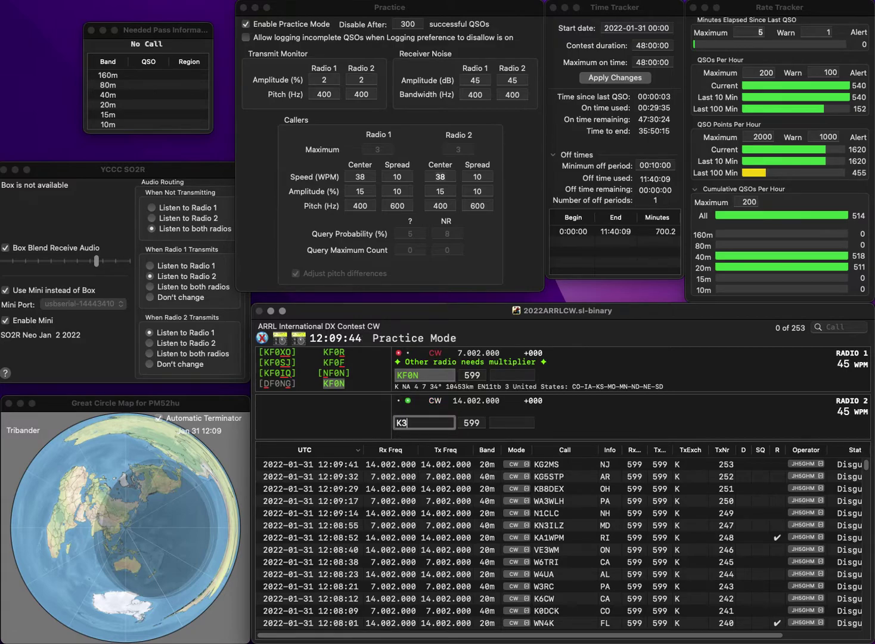
{"action": "type", "text": "RA"}
{"action": "key", "text": "Return"}
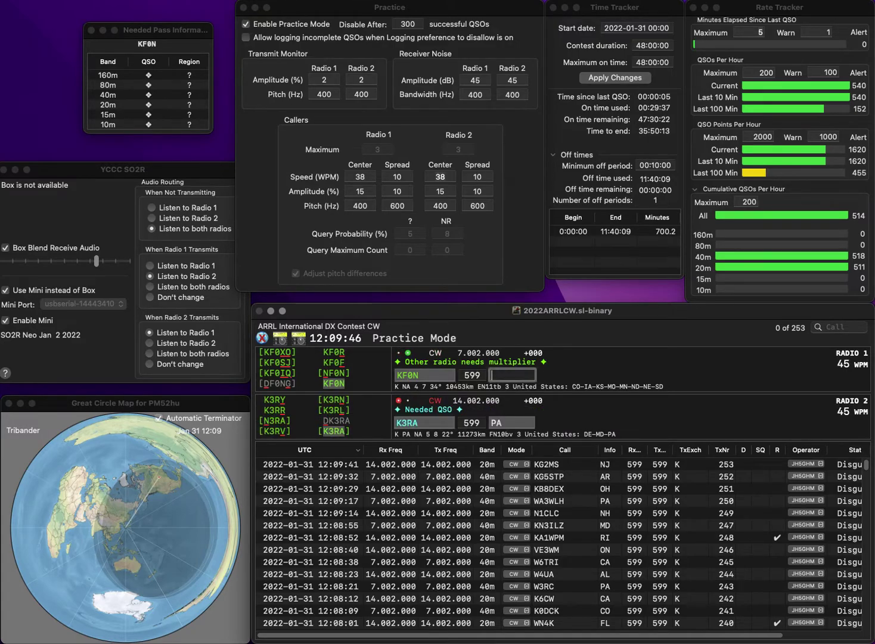
{"action": "type", "text": "ND"}
{"action": "key", "text": "Return"}
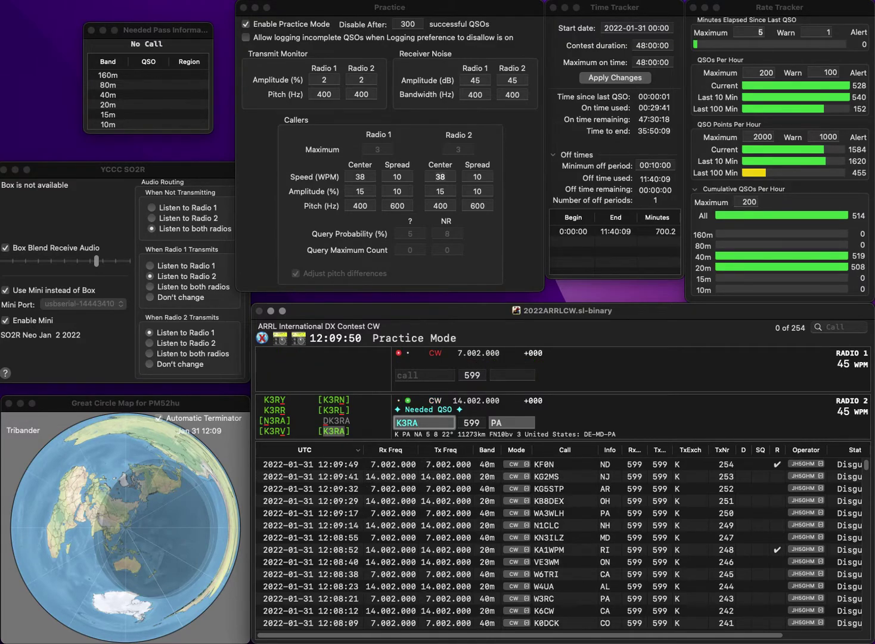
{"action": "key", "text": "BackSpace"}
{"action": "type", "text": "U"}
{"action": "key", "text": "Left"}
{"action": "key", "text": "Left"}
{"action": "key", "text": "BackSpace"}
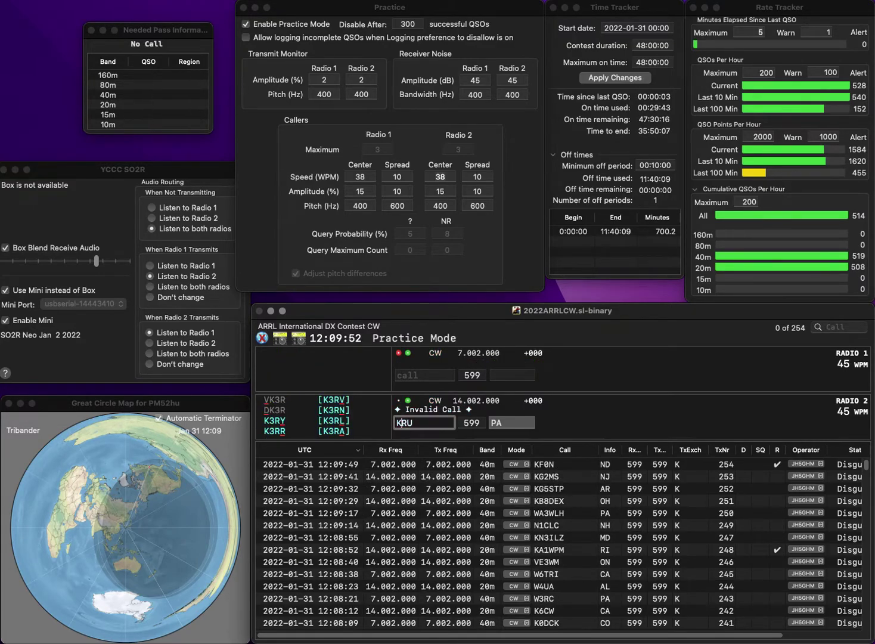
{"action": "type", "text": "4"}
{"action": "key", "text": "Return"}
Step: Send the partial call VE3R on Radio 1 and log K4RU with exchange VA on Radio 2
{"action": "type", "text": "VE3R"}
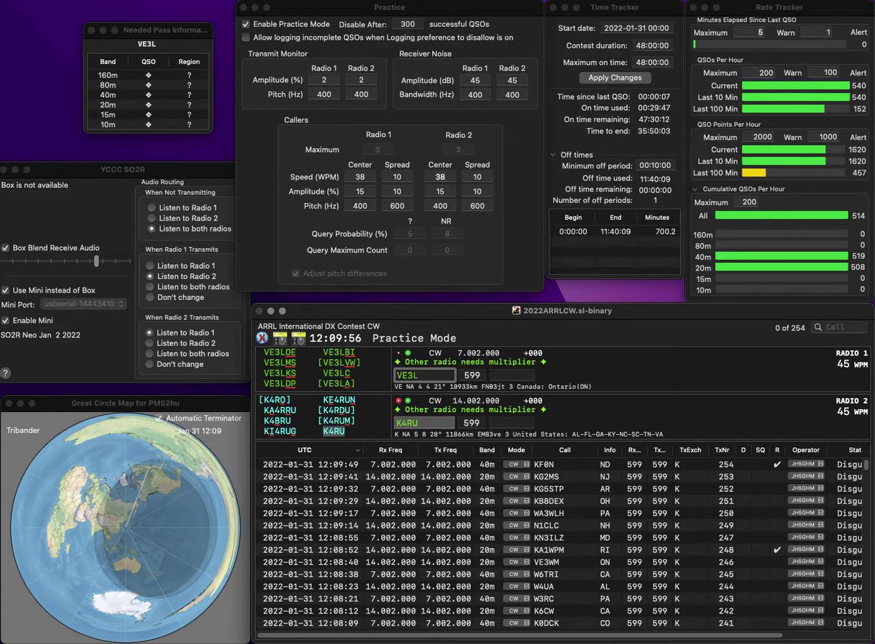
{"action": "key", "text": "Return"}
{"action": "type", "text": "VA"}
{"action": "key", "text": "Return"}
{"action": "type", "text": "Y"}
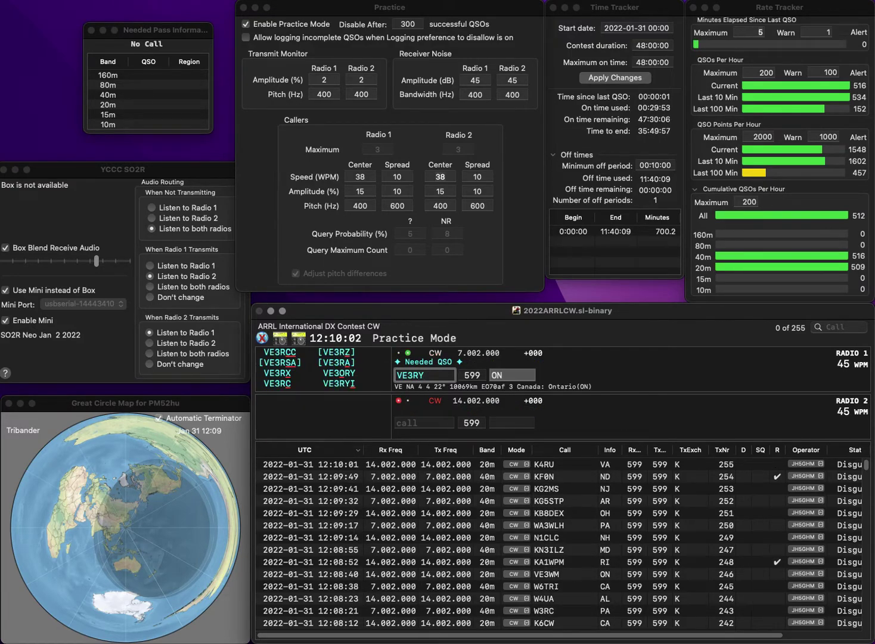
{"action": "type", "text": "Y"}
{"action": "type", "text": "K0TNG"}
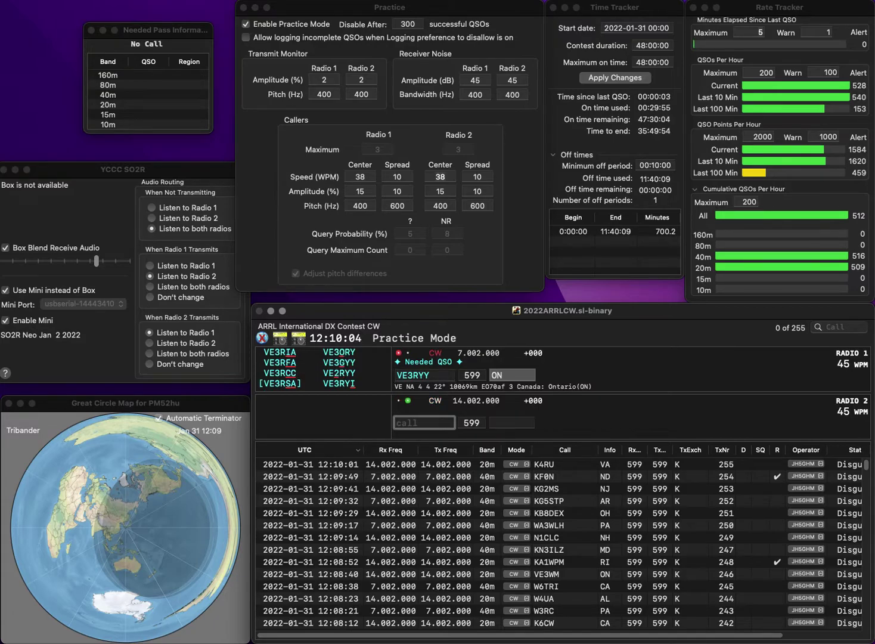
{"action": "key", "text": "Return"}
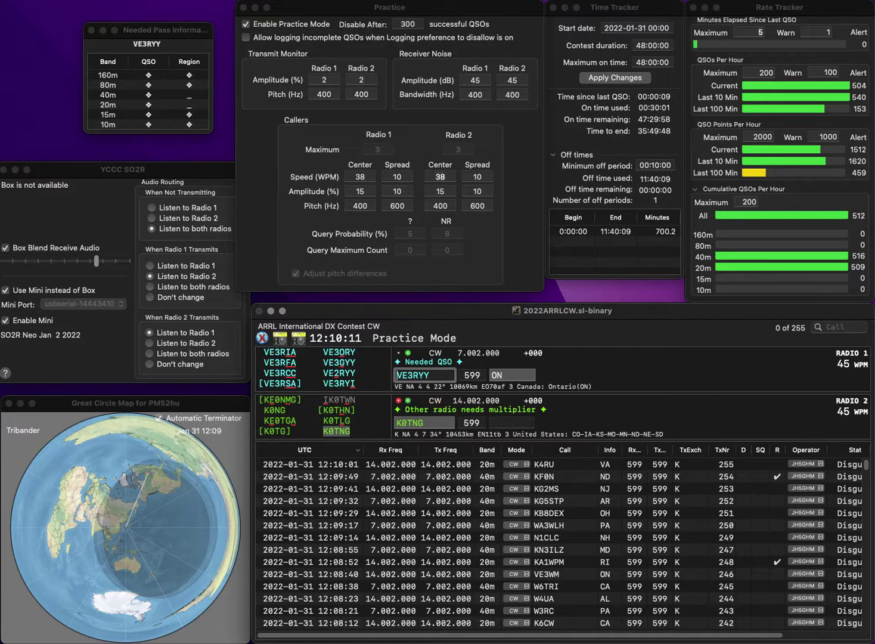
Step: Correct the miscopied 3 to 2 so the Radio 1 call reads VE2RYY, and answer again
{"action": "key", "text": "Right"}
{"action": "key", "text": "Right"}
{"action": "key", "text": "BackSpace"}
{"action": "type", "text": "2"}
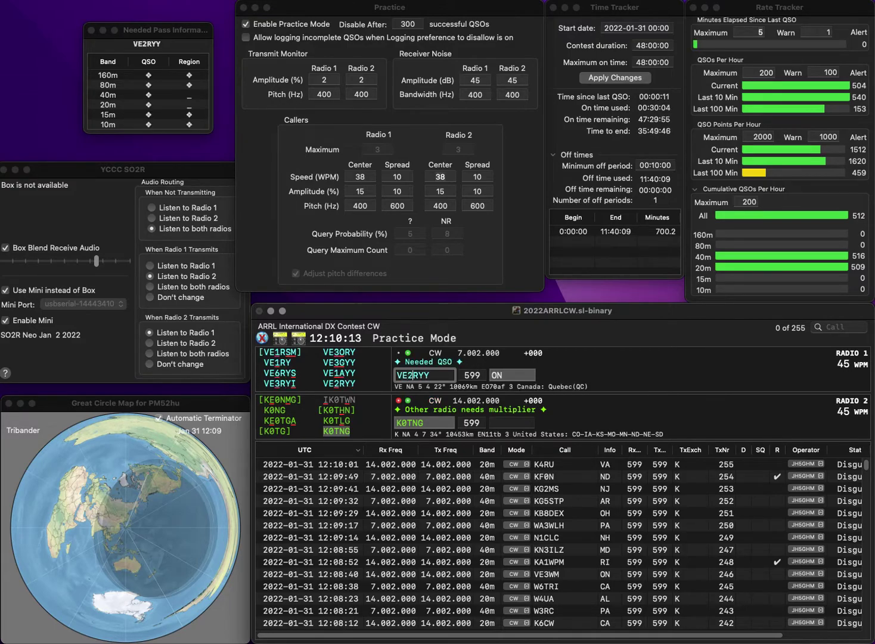
{"action": "key", "text": "Return"}
Step: Log K0TNG with exchange KS on Radio 2 and VE2RYY with exchange QC on Radio 1
{"action": "key", "text": "Return"}
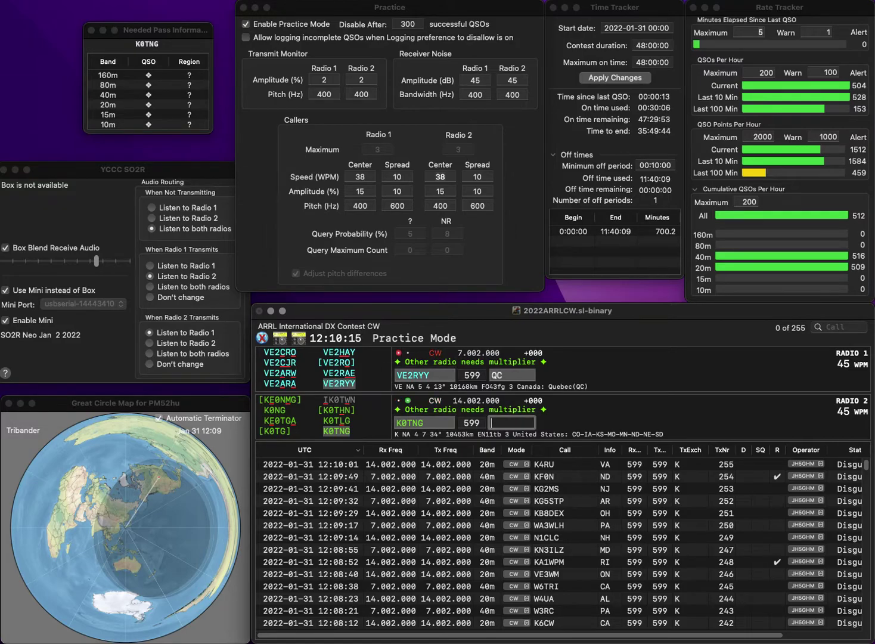
{"action": "type", "text": "KS"}
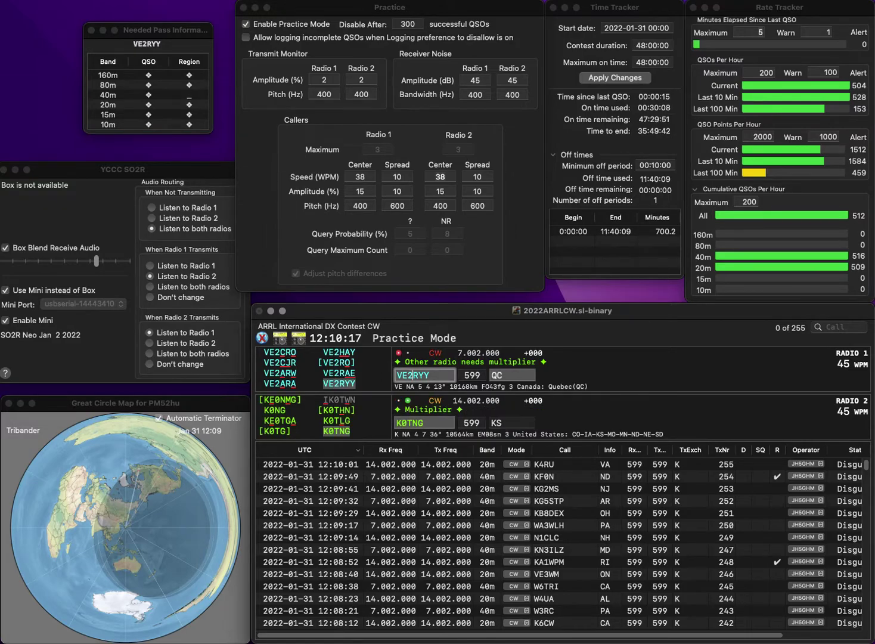
{"action": "key", "text": "Return"}
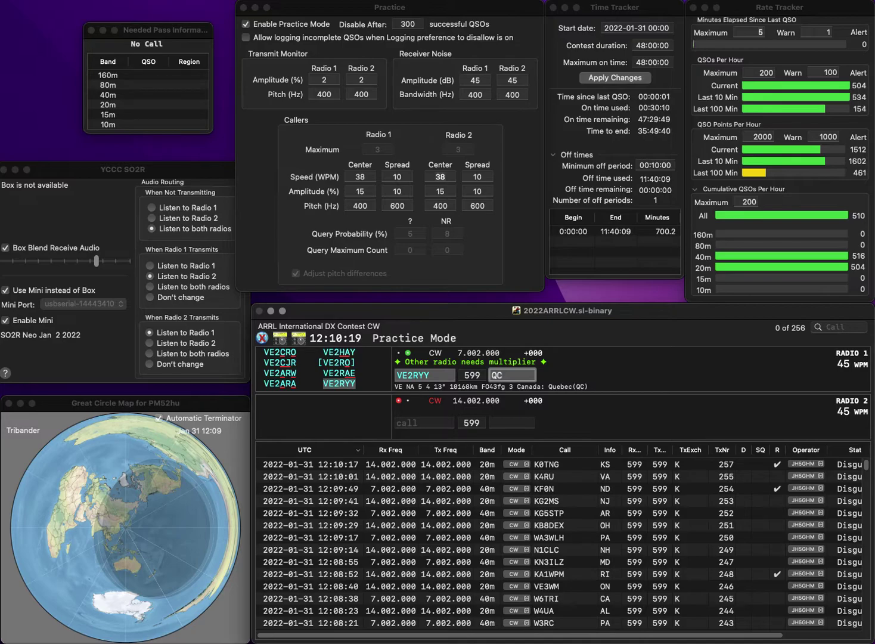
{"action": "key", "text": "Return"}
Step: Answer K4OW on Radio 2 and N0TR on Radio 1, correcting the miscopied first letter W to N
{"action": "type", "text": "K4OW"}
{"action": "key", "text": "Return"}
{"action": "type", "text": "W"}
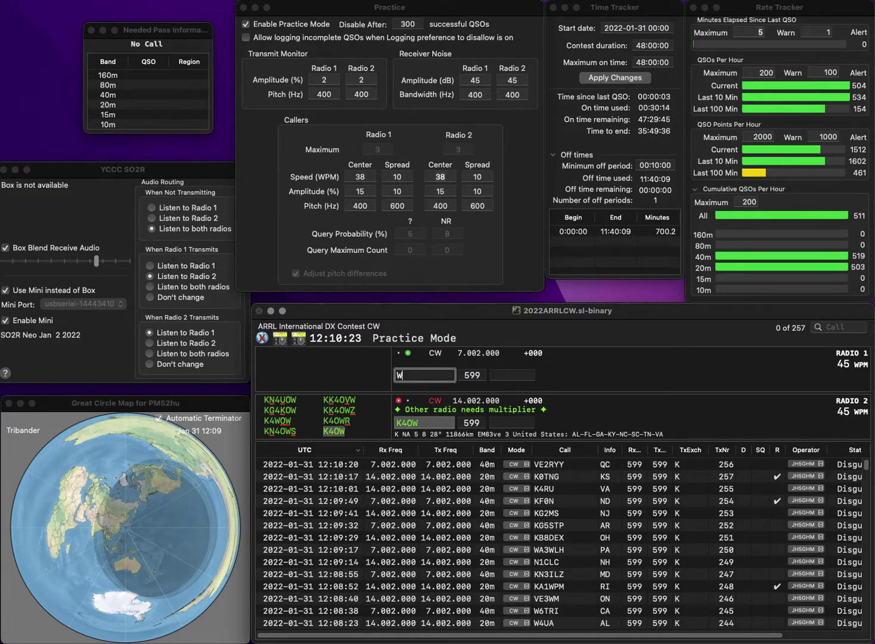
{"action": "type", "text": "0TR"}
{"action": "key", "text": "Left"}
{"action": "key", "text": "Left"}
{"action": "key", "text": "Left"}
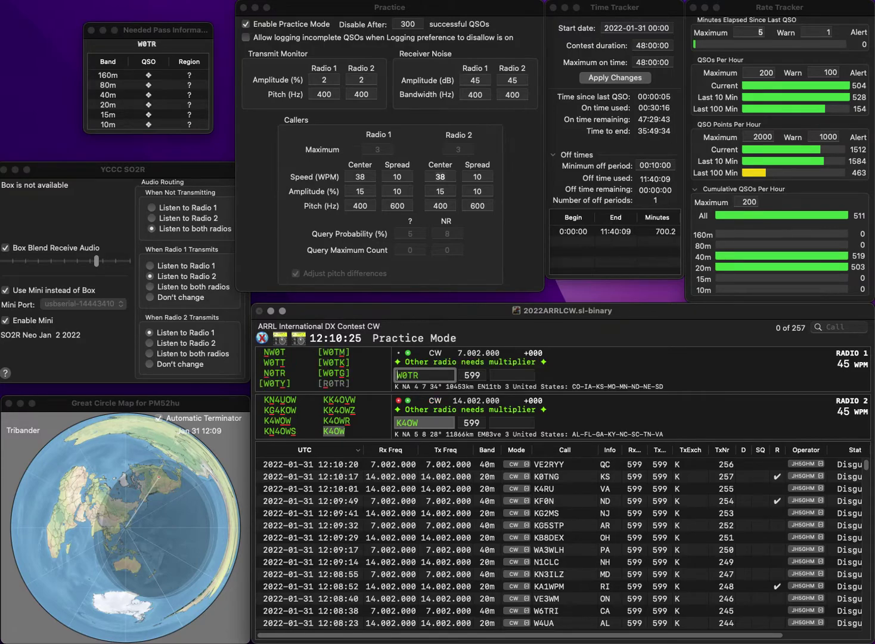
{"action": "key", "text": "BackSpace"}
{"action": "type", "text": "N"}
{"action": "key", "text": "Return"}
Step: Log K4OW with exchange VA on Radio 2
{"action": "left_click", "coordinate": [511, 422]}
{"action": "type", "text": "VA"}
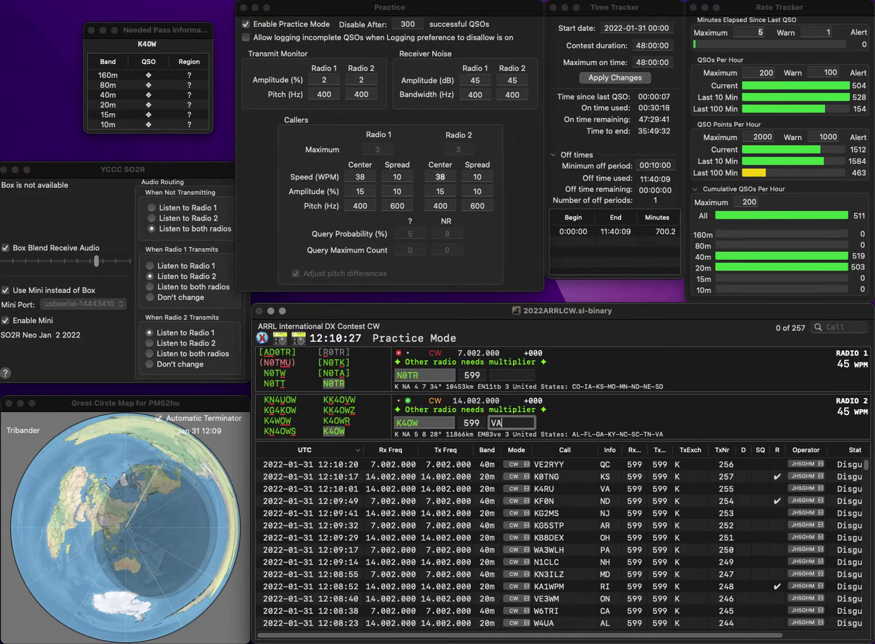
{"action": "key", "text": "Return"}
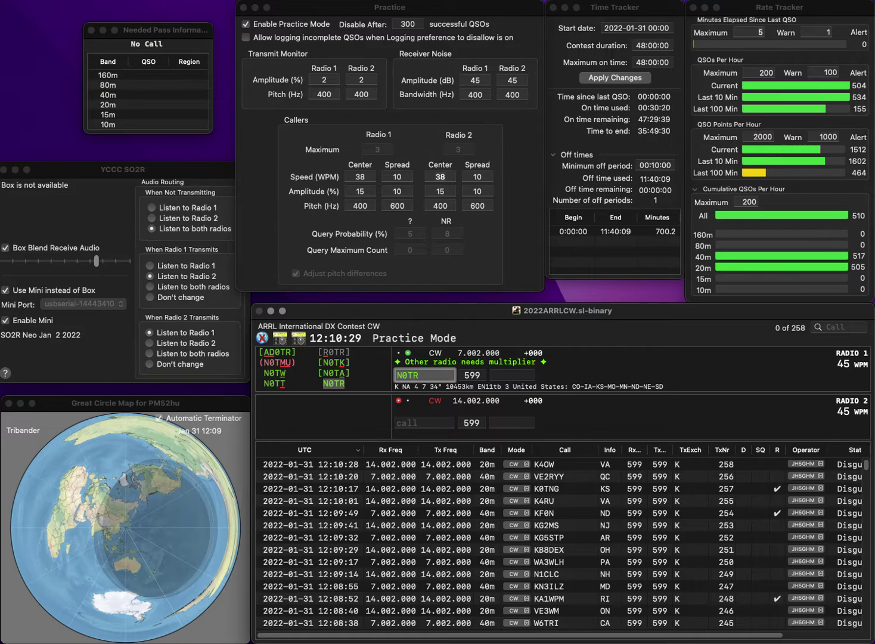
Step: Correct the Radio 1 call from N0TR to N0NR and resend it, and answer AG5GN on Radio 2
{"action": "key", "text": "space"}
{"action": "key", "text": "space"}
{"action": "key", "text": "Right"}
{"action": "key", "text": "Right"}
{"action": "key", "text": "BackSpace"}
{"action": "type", "text": "N"}
{"action": "key", "text": "Return"}
{"action": "type", "text": "AG5GN"}
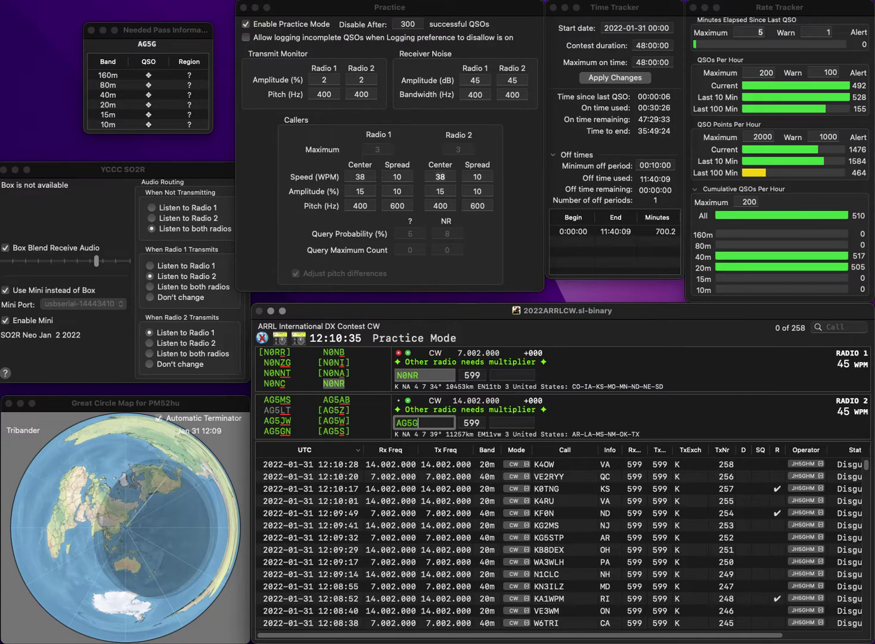
{"action": "key", "text": "Return"}
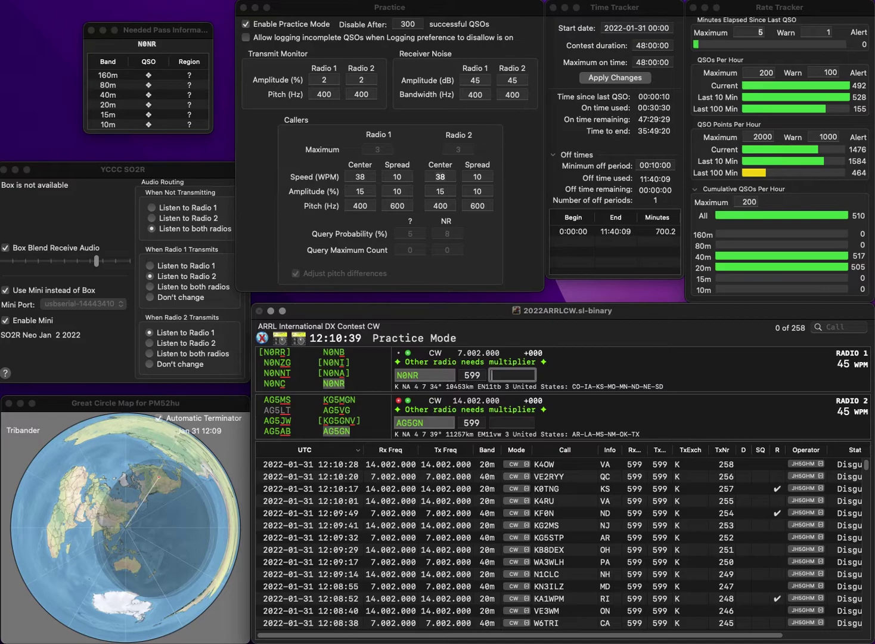
{"action": "key", "text": "Return"}
{"action": "type", "text": "OK"}
{"action": "key", "text": "Return"}
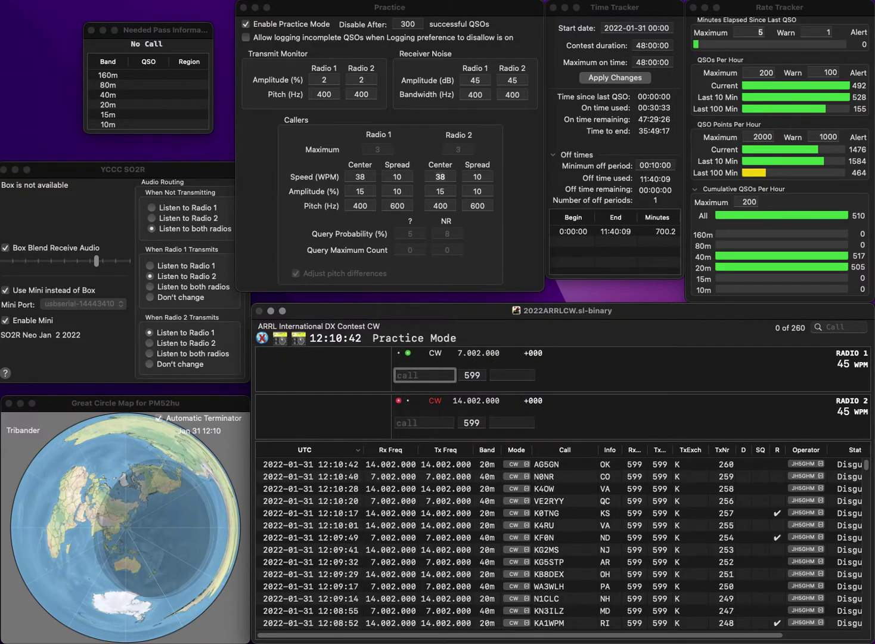
{"action": "type", "text": "N7RMK"}
{"action": "key", "text": "Return"}
{"action": "type", "text": "WN3DX"}
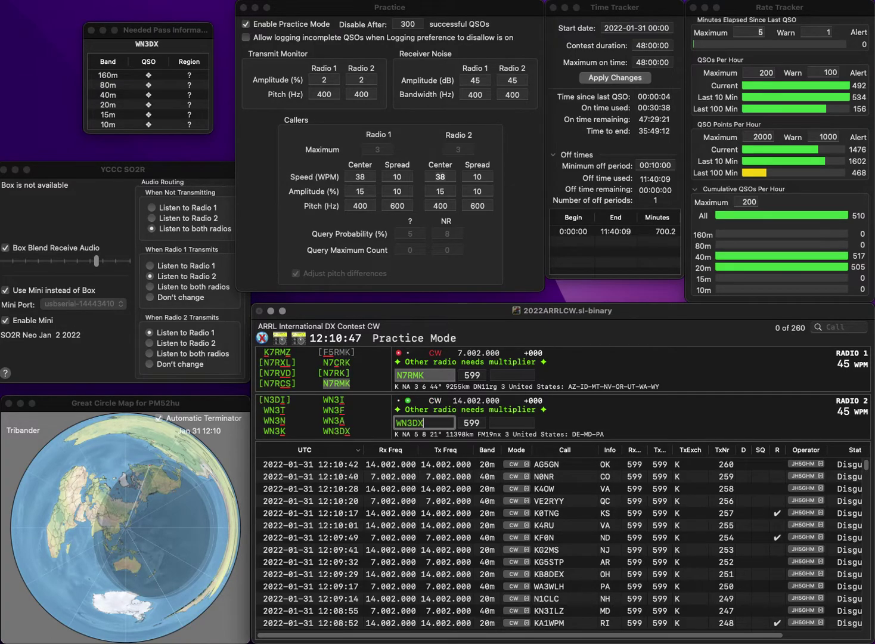
{"action": "key", "text": "Return"}
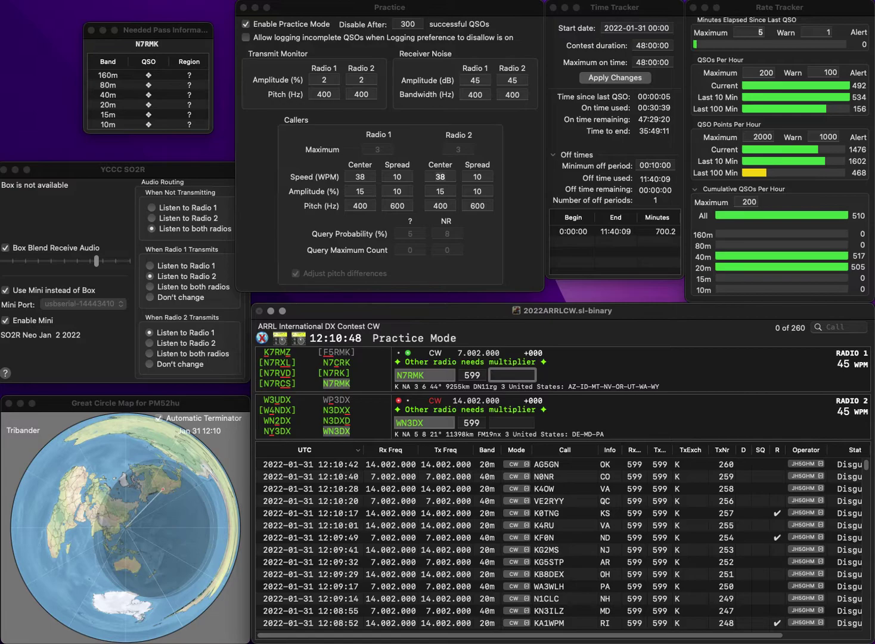
{"action": "type", "text": "WY"}
{"action": "key", "text": "Return"}
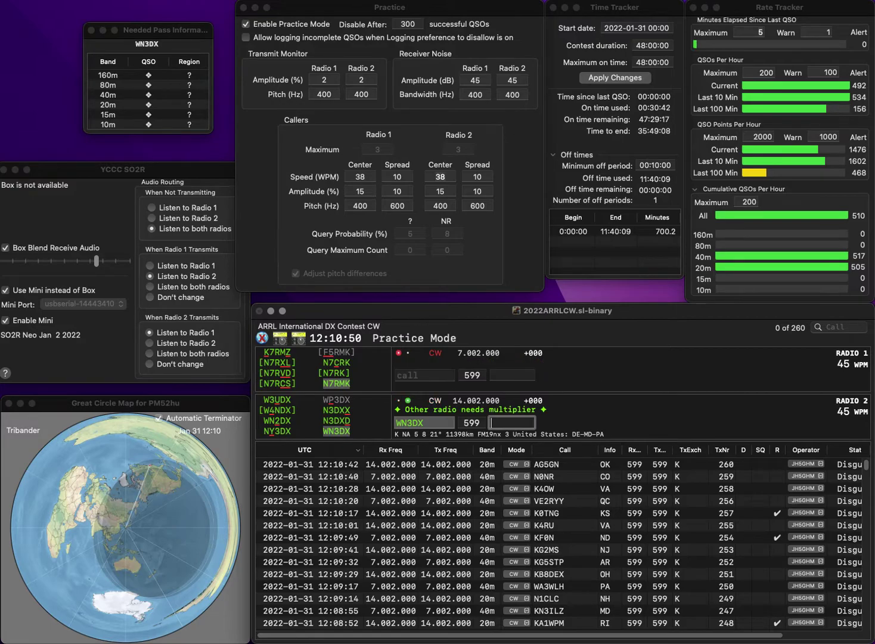
{"action": "type", "text": "PA"}
{"action": "key", "text": "Return"}
Step: Answer WQ2E on Radio 1 and WB8SS on Radio 2
{"action": "type", "text": "WQ"}
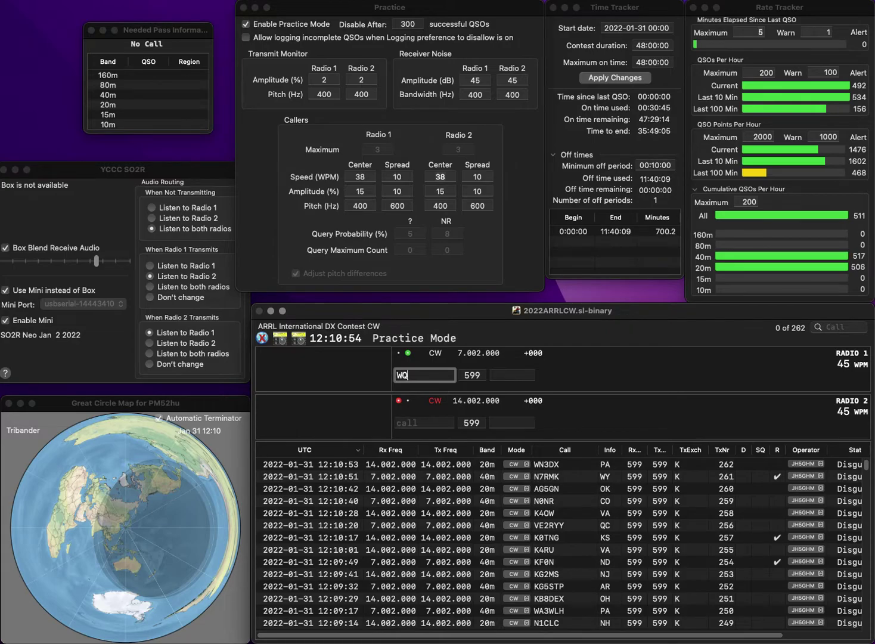
{"action": "type", "text": "2E"}
{"action": "key", "text": "Return"}
{"action": "type", "text": "WB8SS"}
{"action": "key", "text": "Return"}
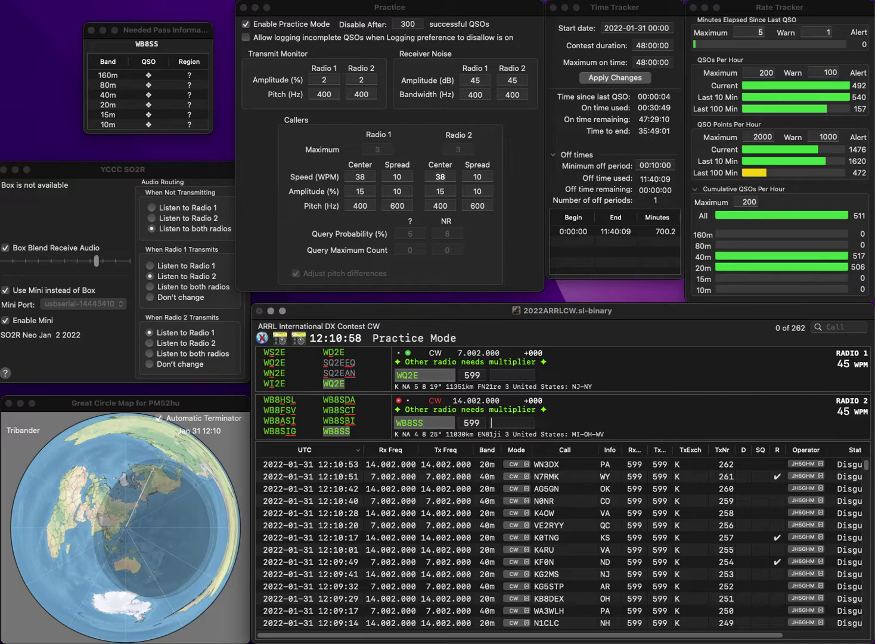
Step: Log WQ2E with exchange NY on Radio 1 and WB8SS with exchange WV on Radio 2
{"action": "key", "text": "space"}
{"action": "type", "text": "NY"}
{"action": "key", "text": "Return"}
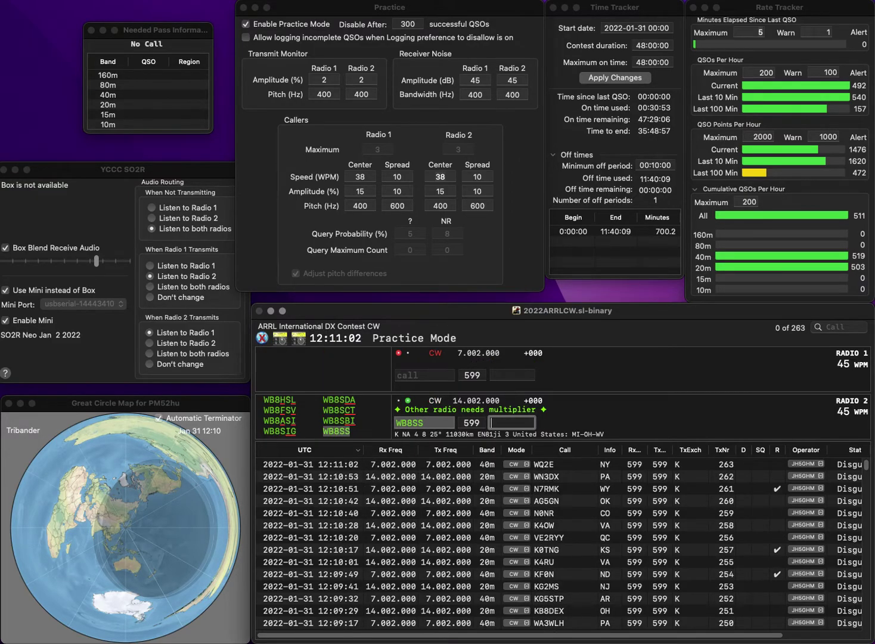
{"action": "type", "text": "WV"}
{"action": "key", "text": "Return"}
Step: Answer KO4PQT on Radio 1 and WR1ST on Radio 2
{"action": "type", "text": "KO4PQT"}
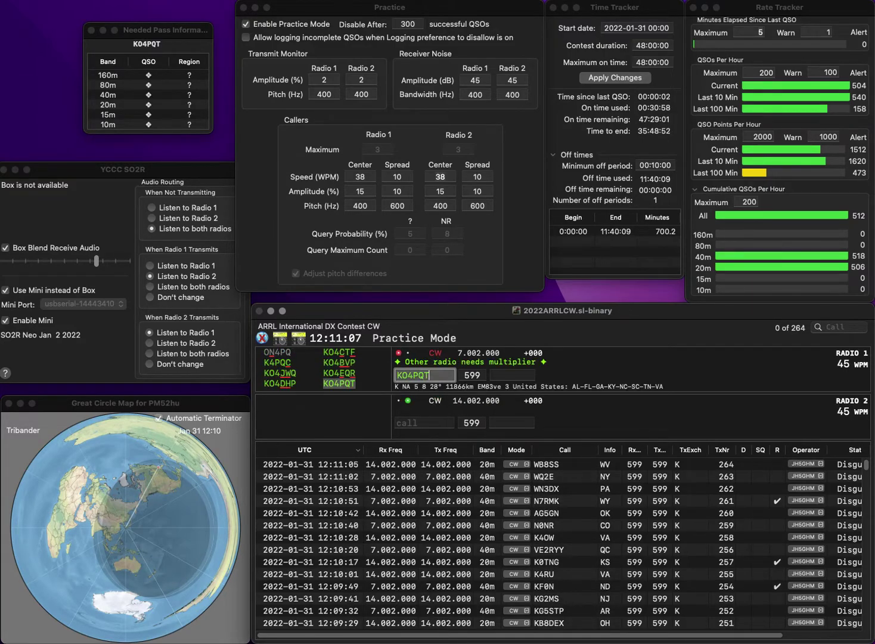
{"action": "key", "text": "Return"}
{"action": "type", "text": "WR1ST"}
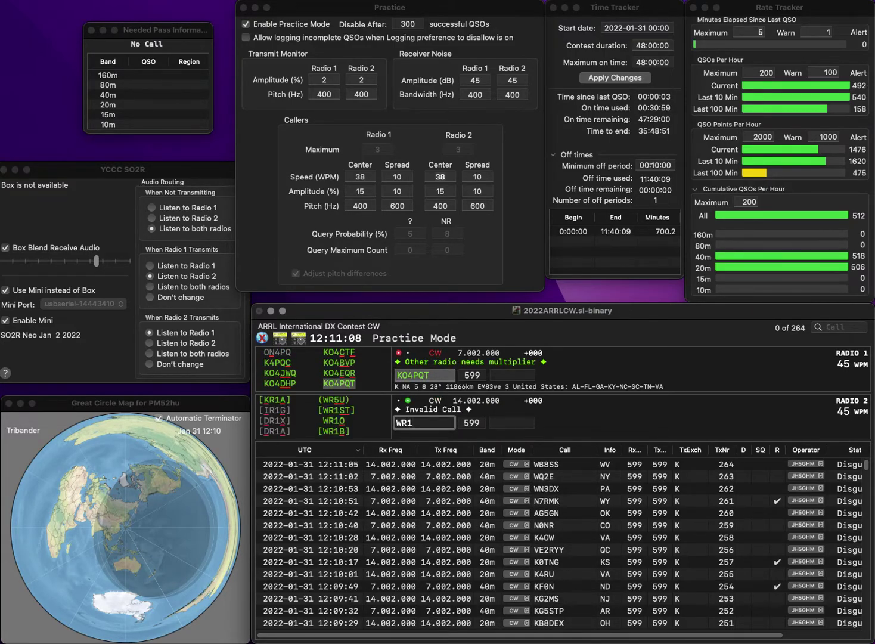
{"action": "key", "text": "Return"}
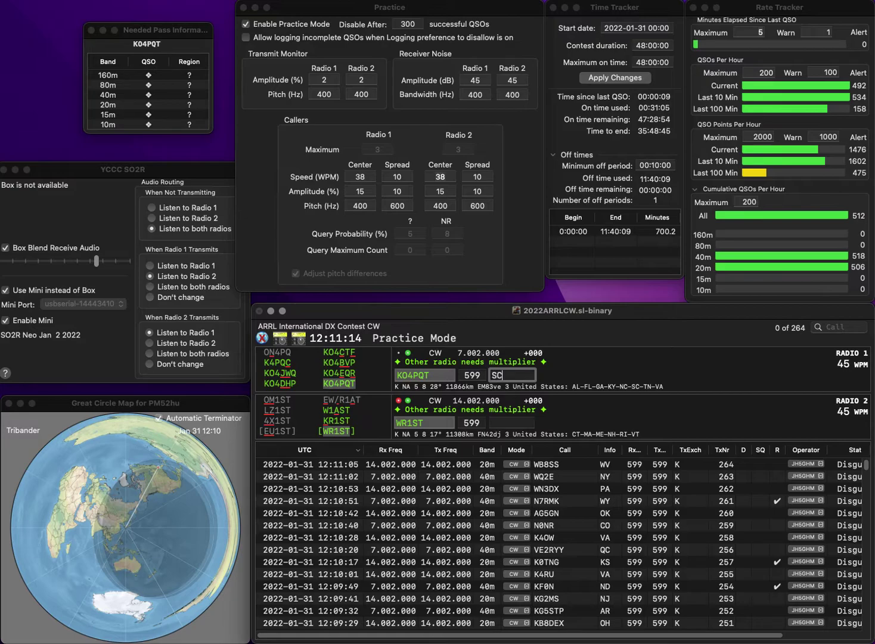
{"action": "key", "text": "Return"}
{"action": "type", "text": "VT"}
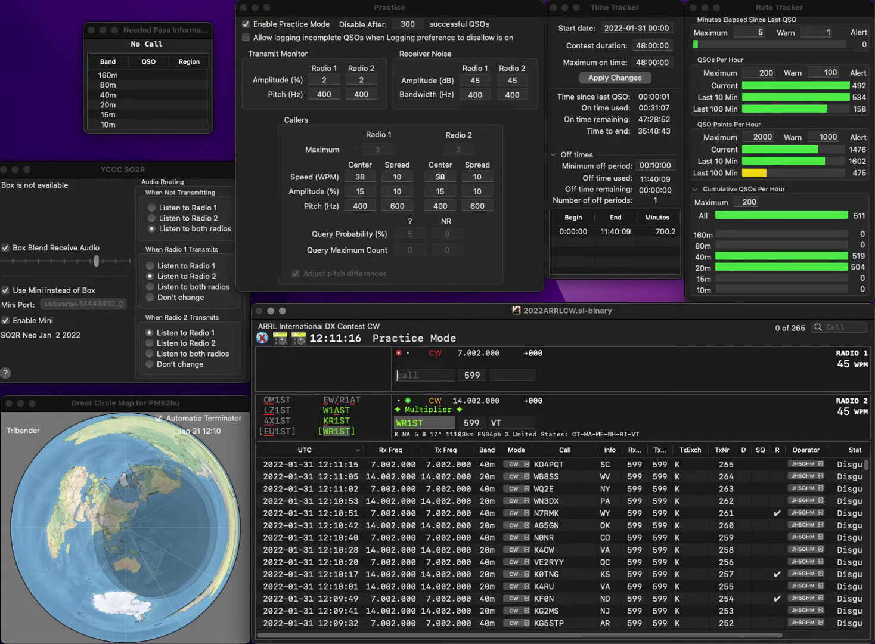
{"action": "key", "text": "Return"}
{"action": "type", "text": "W8AKR"}
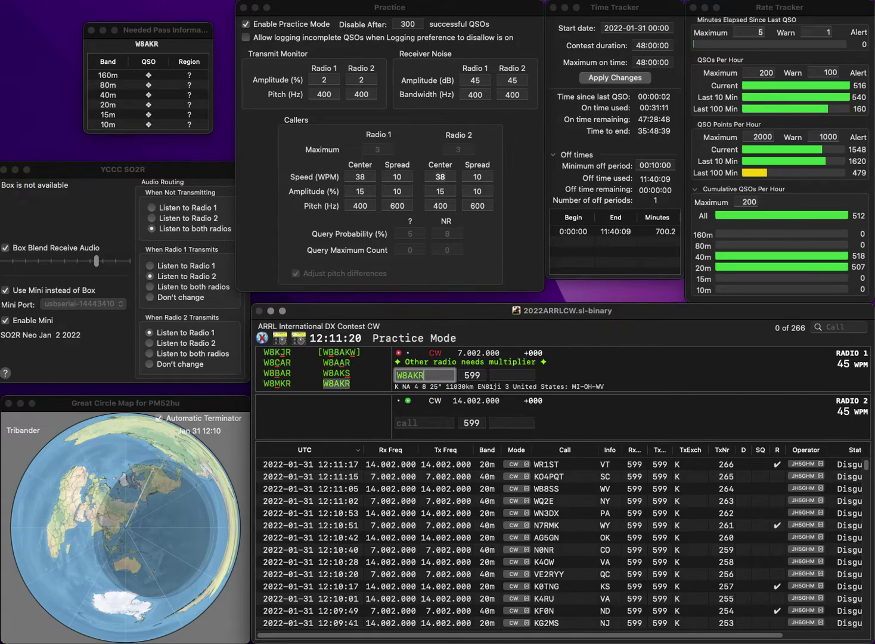
{"action": "key", "text": "Return"}
{"action": "type", "text": "WB5BH"}
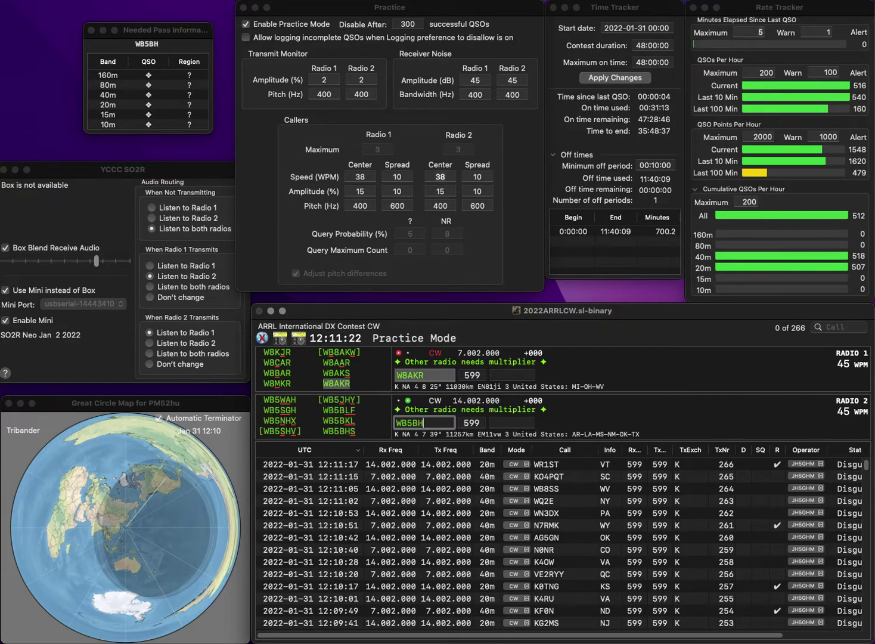
{"action": "type", "text": "S"}
{"action": "key", "text": "Return"}
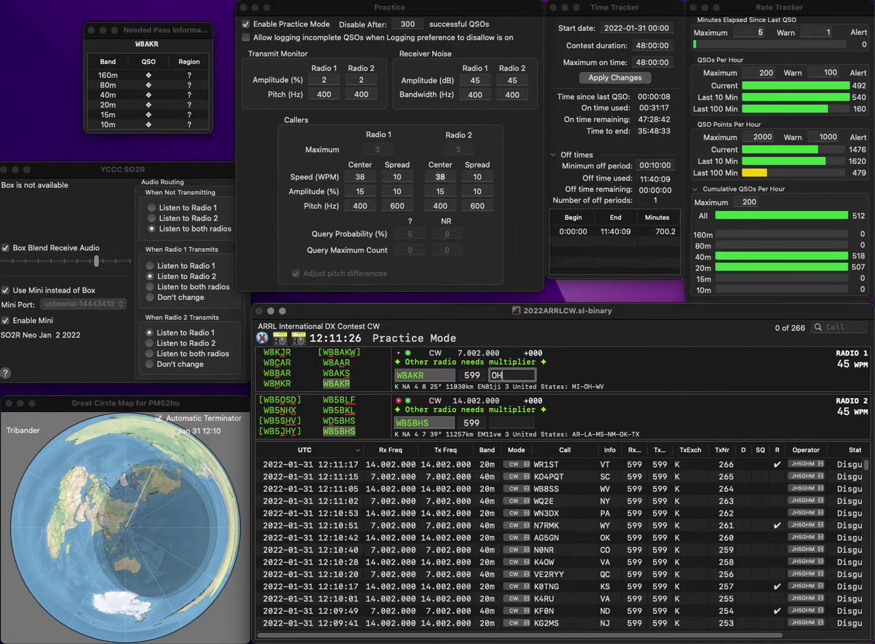
{"action": "key", "text": "Return"}
{"action": "type", "text": "AR"}
{"action": "key", "text": "Return"}
{"action": "type", "text": "K8JR"}
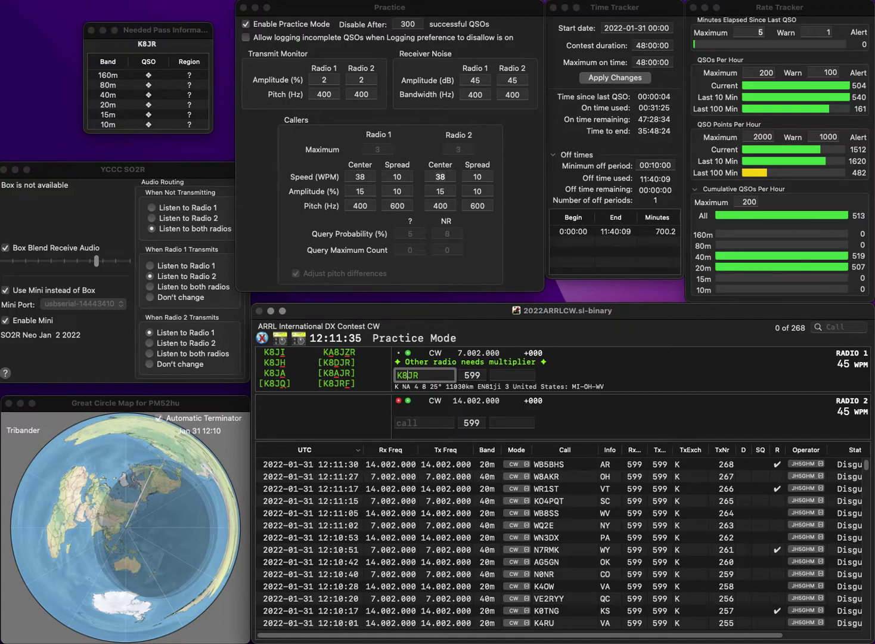
{"action": "type", "text": "D"}
{"action": "key", "text": "Return"}
{"action": "type", "text": "K"}
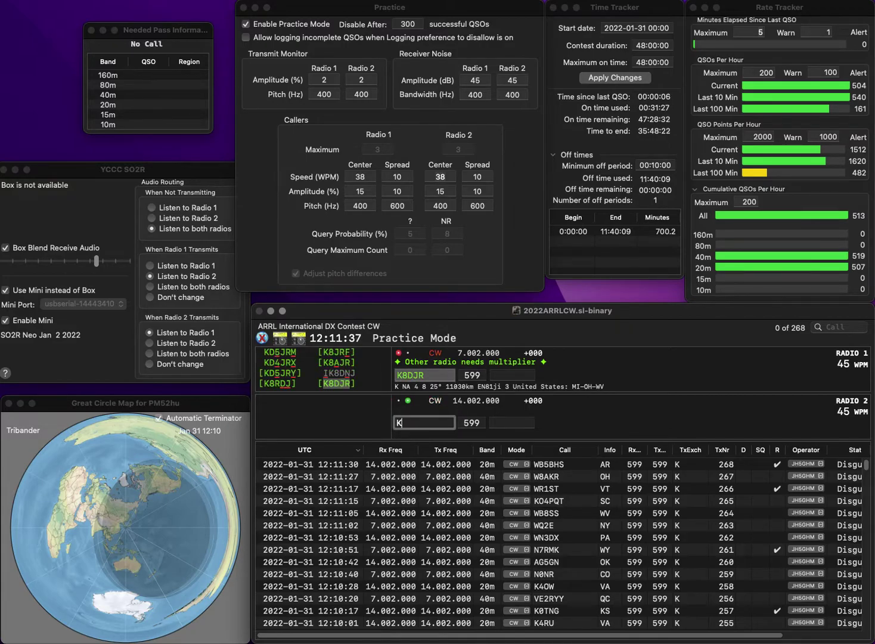
{"action": "type", "text": "RB"}
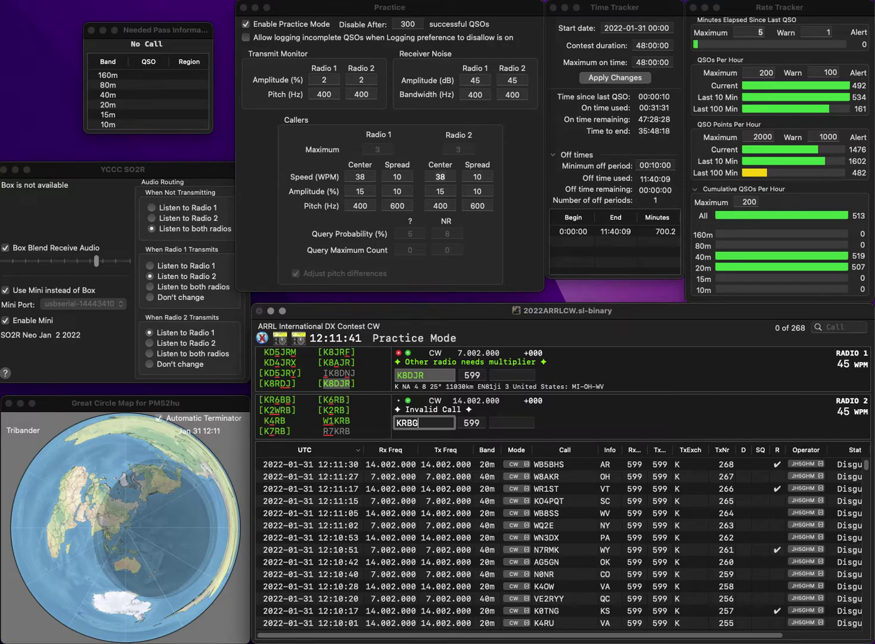
{"action": "type", "text": "G"}
{"action": "key", "text": "Return"}
{"action": "type", "text": "W"}
{"action": "left_click", "coordinate": [412, 423]}
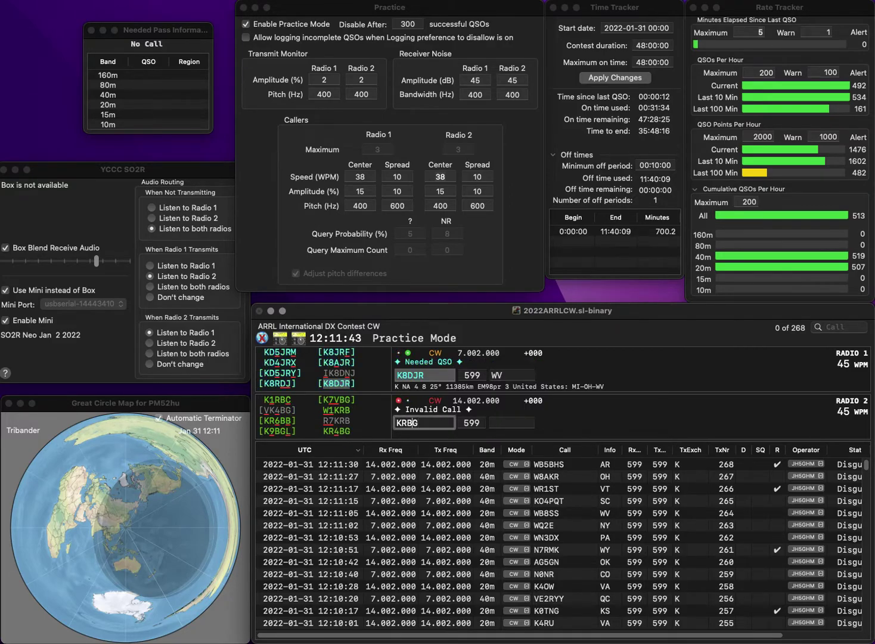
{"action": "type", "text": "4"}
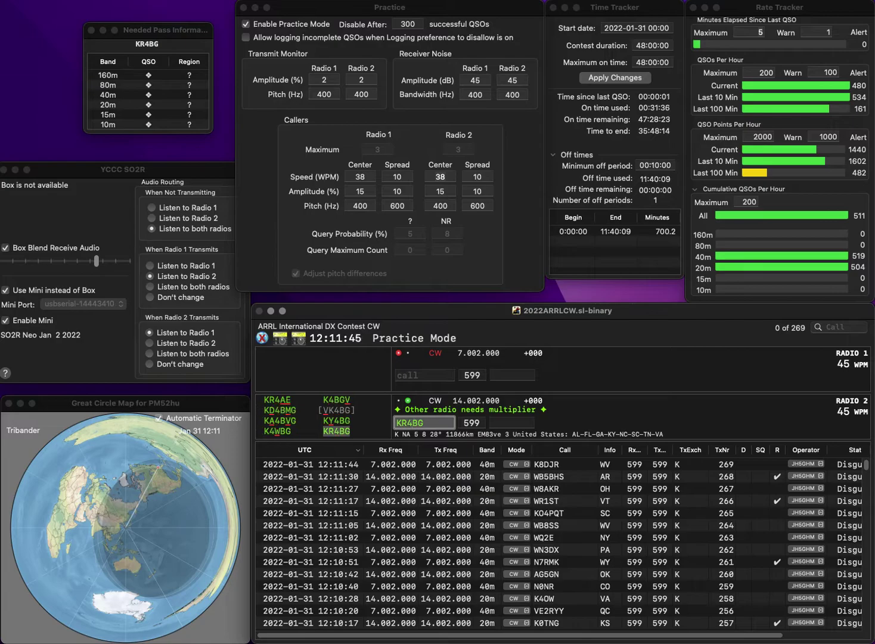
{"action": "key", "text": "Return"}
{"action": "type", "text": "N0MKA"}
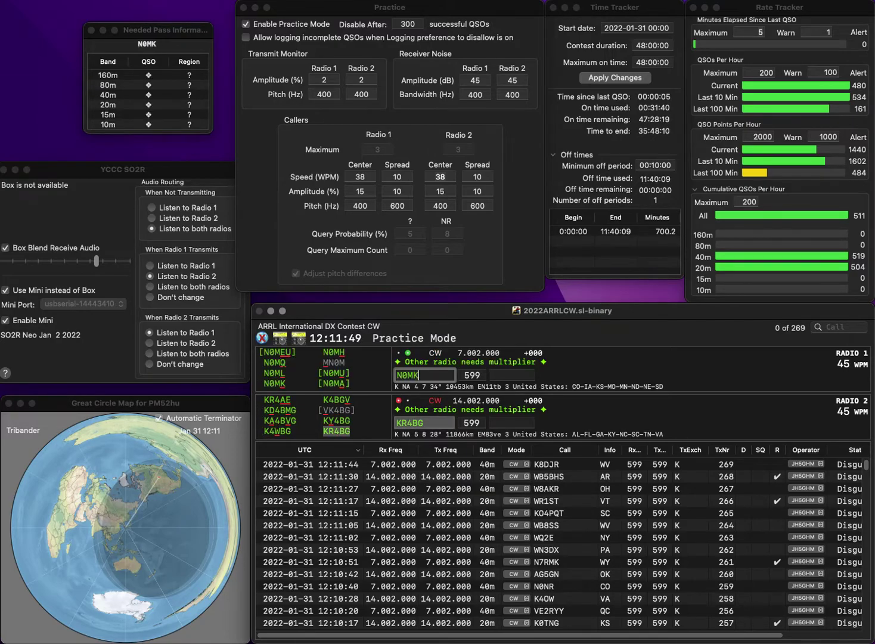
{"action": "key", "text": "Return"}
{"action": "left_click", "coordinate": [492, 421]}
{"action": "type", "text": "KY"}
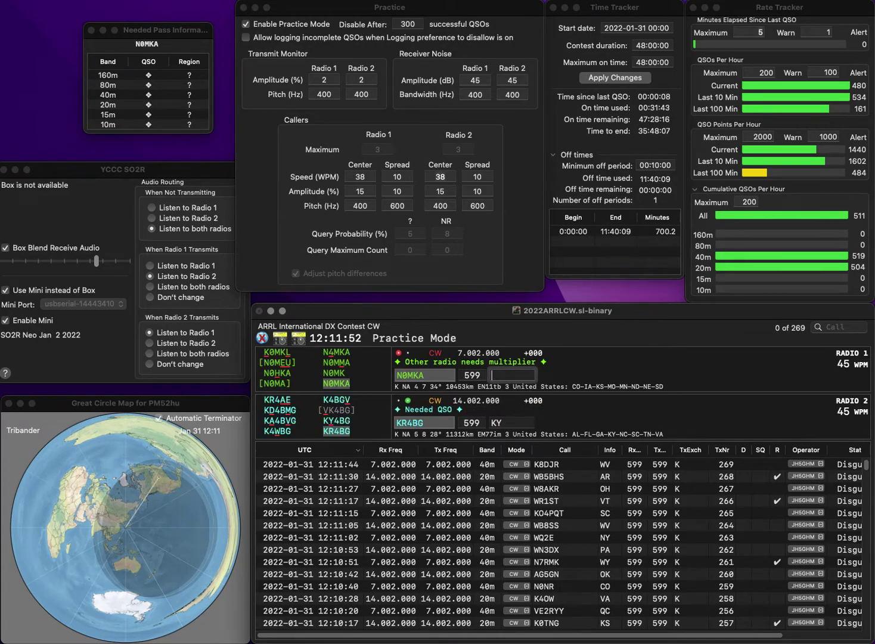
{"action": "key", "text": "Return"}
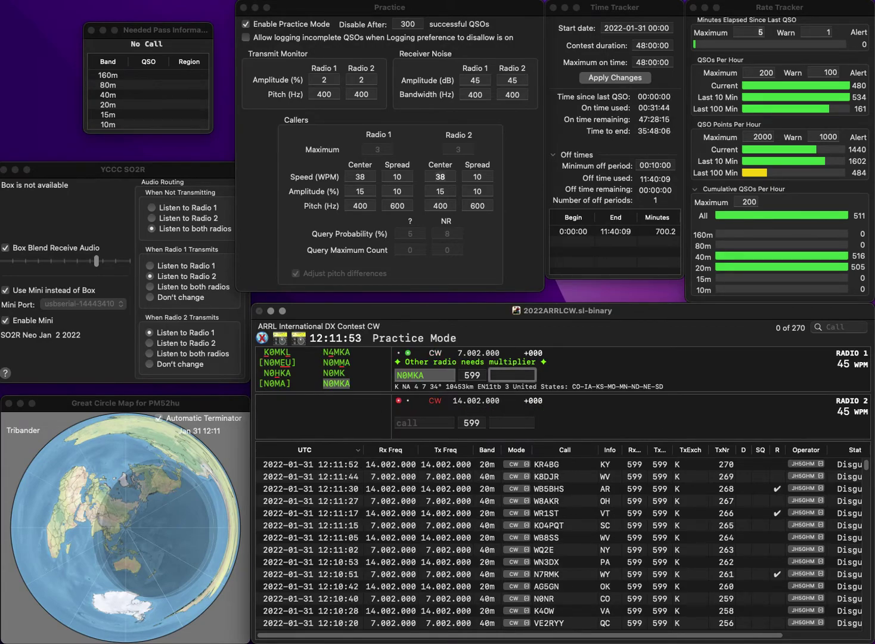
{"action": "type", "text": "IA"}
{"action": "key", "text": "Return"}
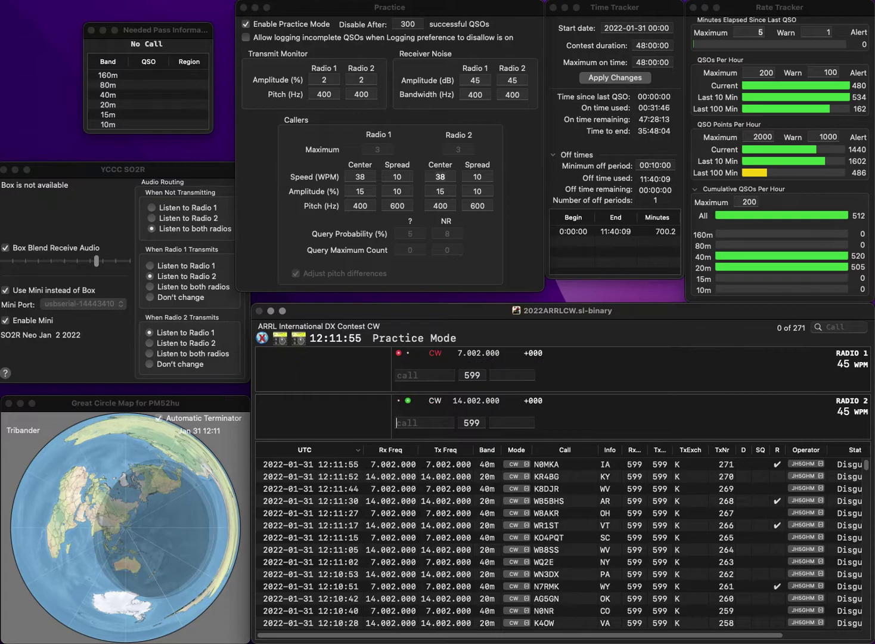
{"action": "type", "text": "K9QH"}
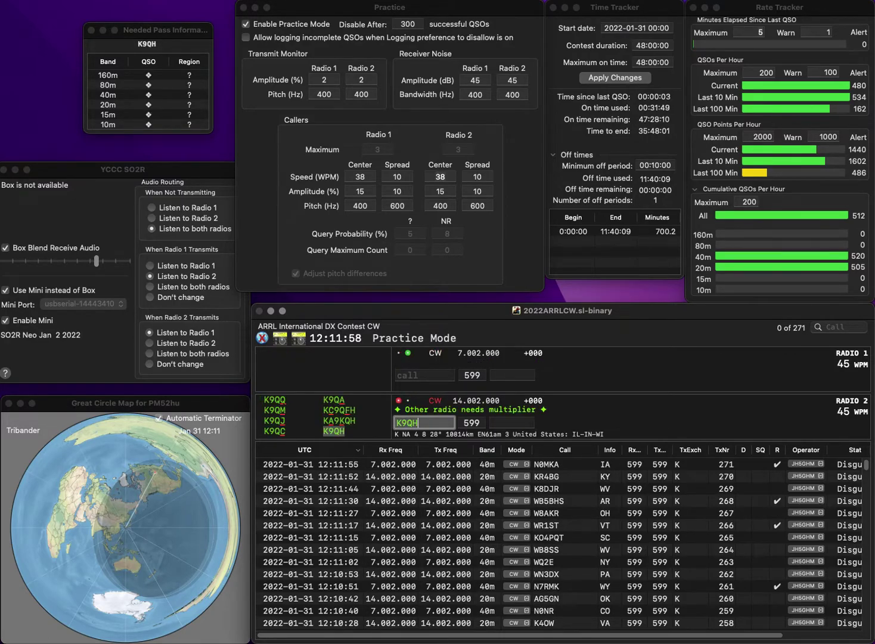
{"action": "key", "text": "Return"}
Step: Copy the suffix PGH on Radio 1, add the prefix K6, and answer K6PGH
{"action": "type", "text": "PGH"}
{"action": "key", "text": "Home"}
{"action": "type", "text": "K6"}
{"action": "key", "text": "Return"}
{"action": "key", "text": "space"}
{"action": "type", "text": "WI"}
{"action": "key", "text": "backslash"}
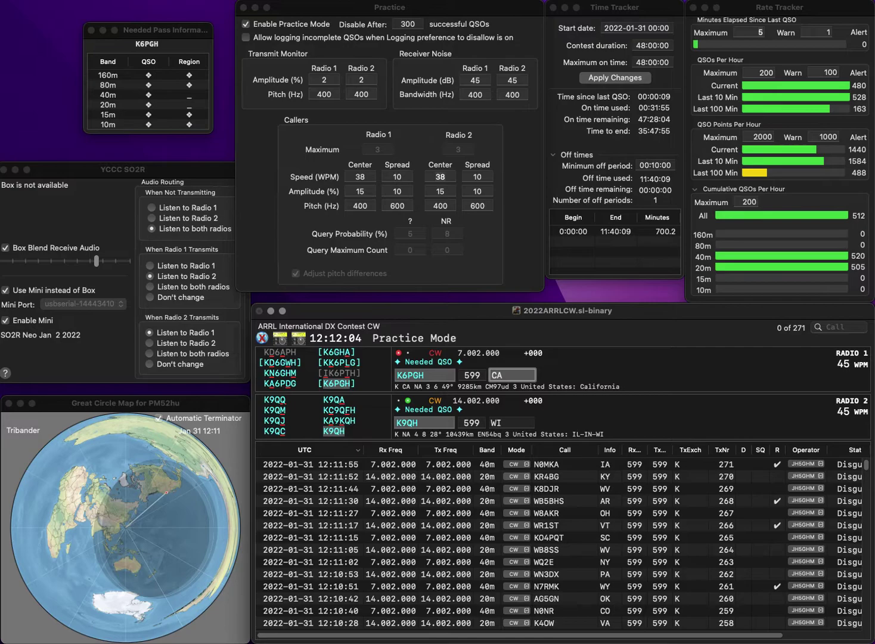
{"action": "key", "text": "backslash"}
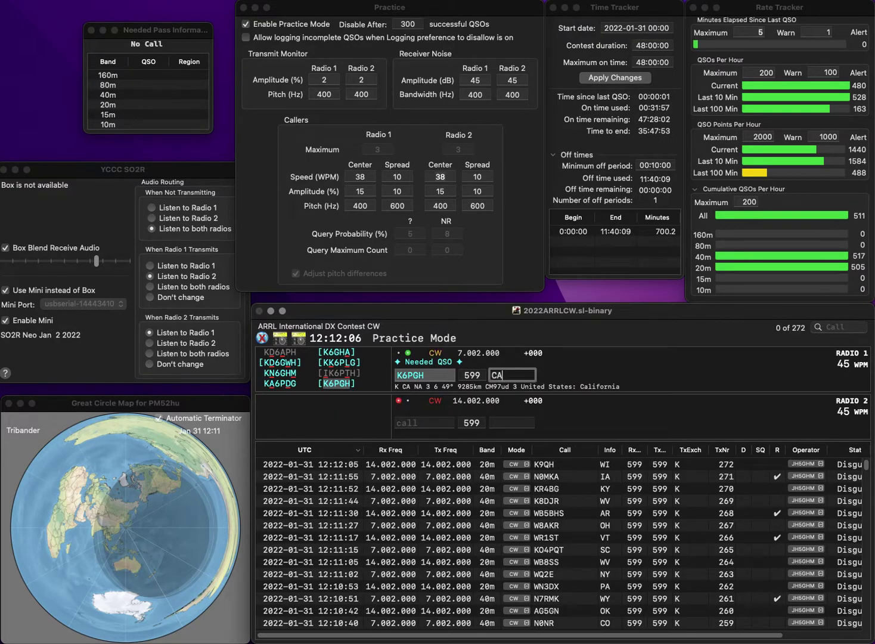
{"action": "type", "text": "K8MU"}
{"action": "key", "text": "Return"}
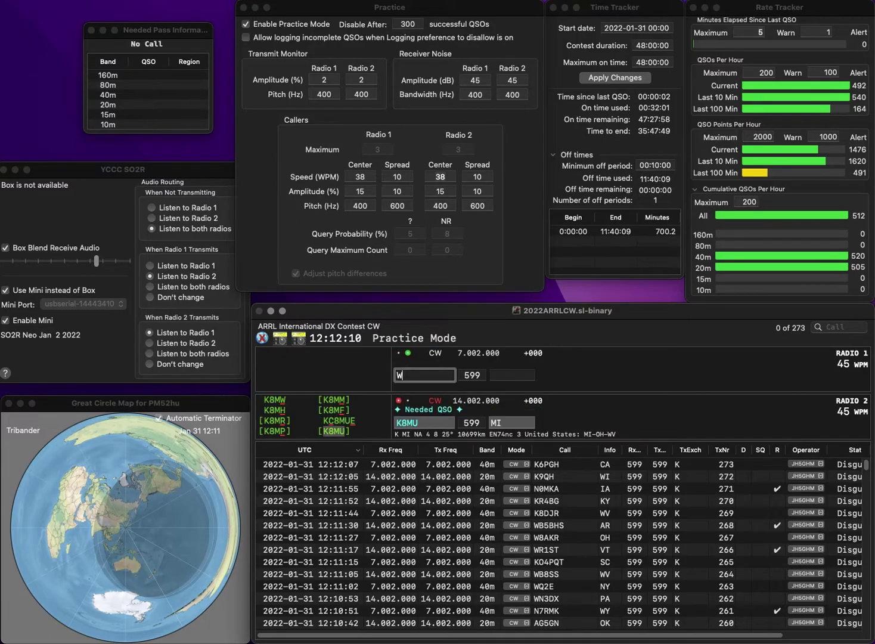
{"action": "type", "text": "WA1GPO"}
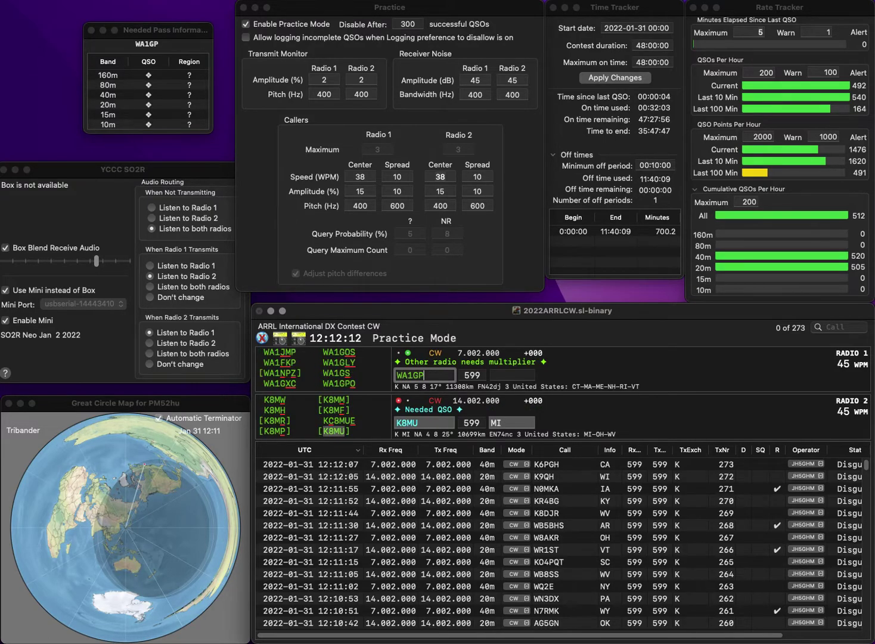
{"action": "key", "text": "Return"}
{"action": "key", "text": "Return"}
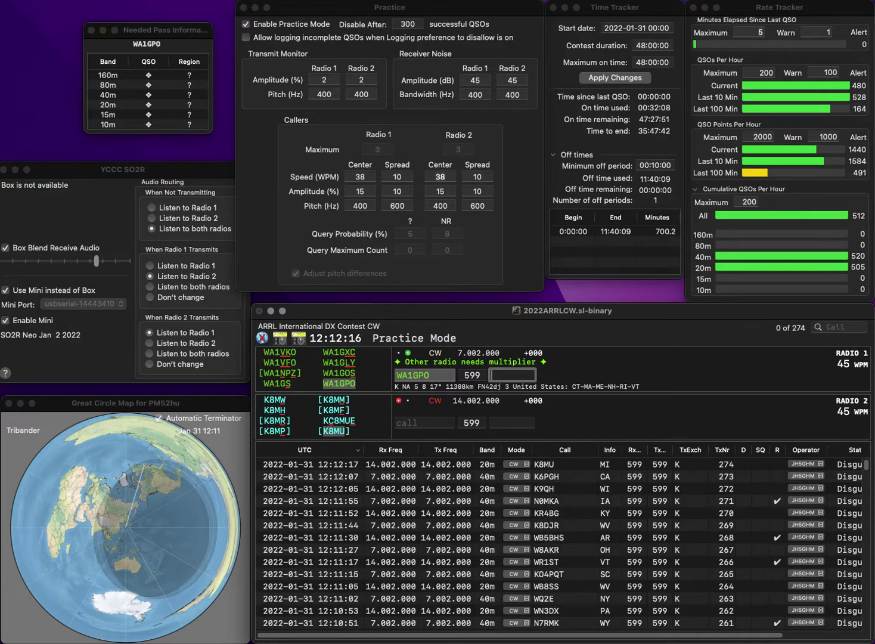
{"action": "type", "text": "MA"}
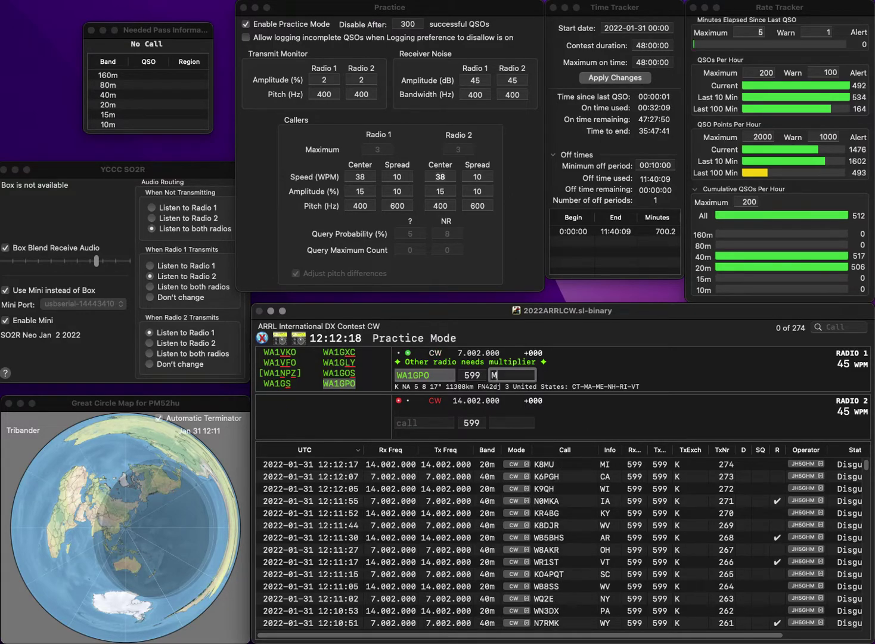
{"action": "key", "text": "Return"}
{"action": "type", "text": "W9DZ"}
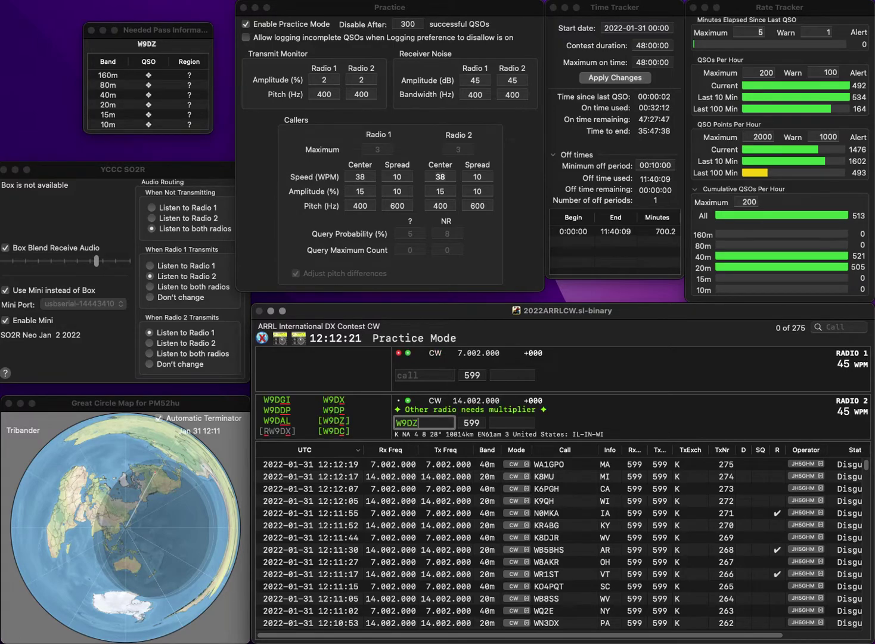
{"action": "key", "text": "Return"}
{"action": "type", "text": "K"}
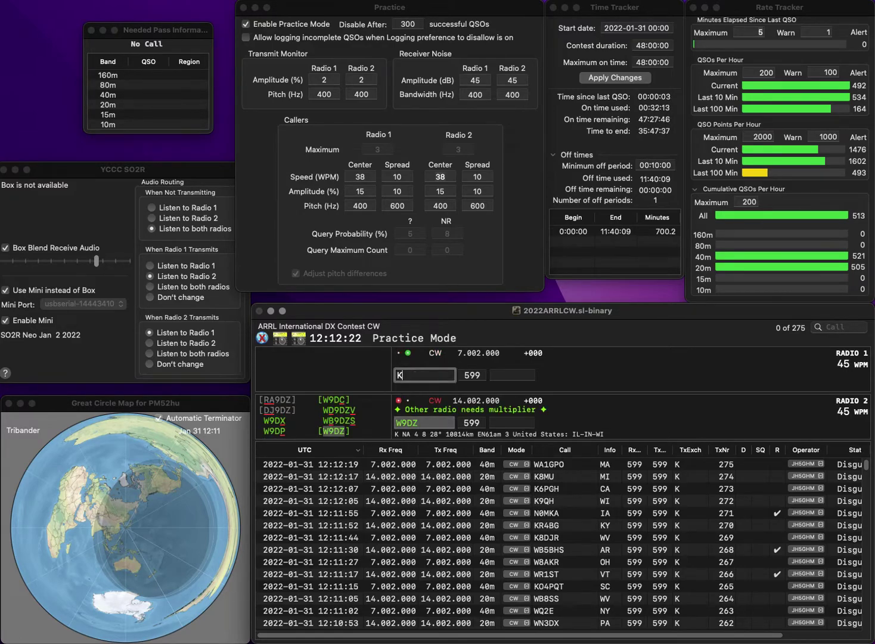
{"action": "type", "text": "40"}
{"action": "key", "text": "Return"}
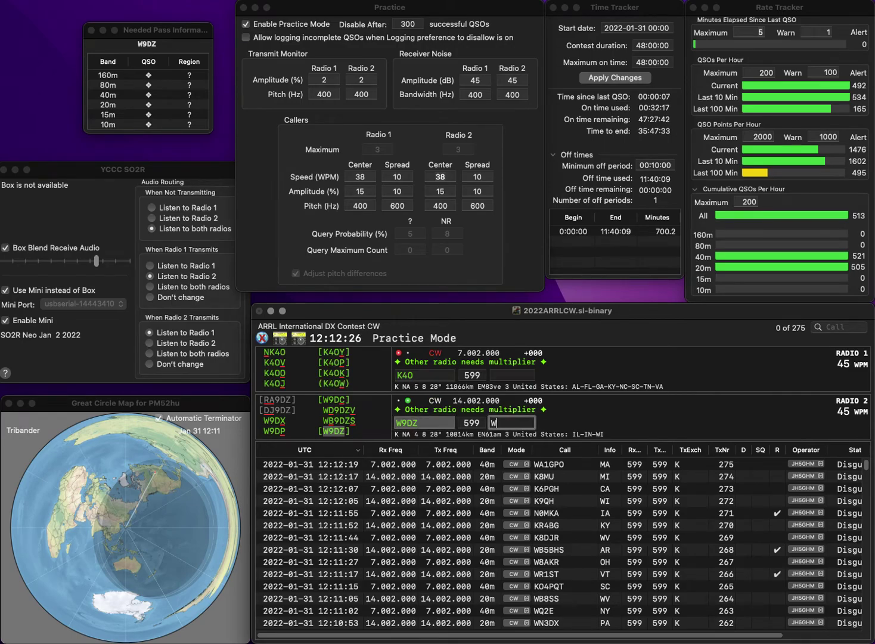
{"action": "key", "text": "Return"}
{"action": "type", "text": "NC"}
{"action": "key", "text": "Return"}
Step: Answer WB0PTO on Radio 2 and log K4NCO with exchange KY on Radio 1
{"action": "type", "text": "WB0PTO"}
{"action": "key", "text": "Return"}
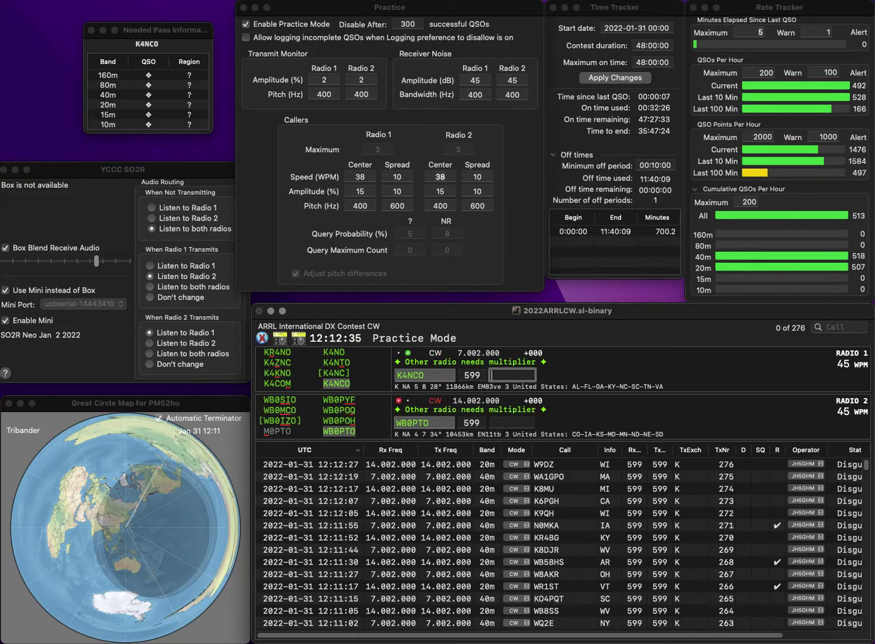
{"action": "type", "text": "KY"}
{"action": "key", "text": "Return"}
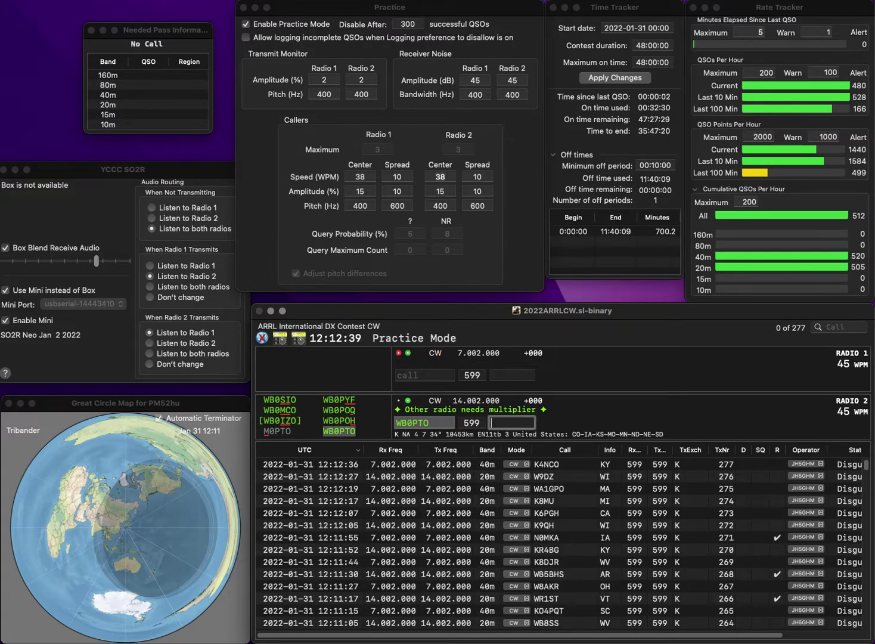
{"action": "key", "text": "Return"}
{"action": "type", "text": "WB9"}
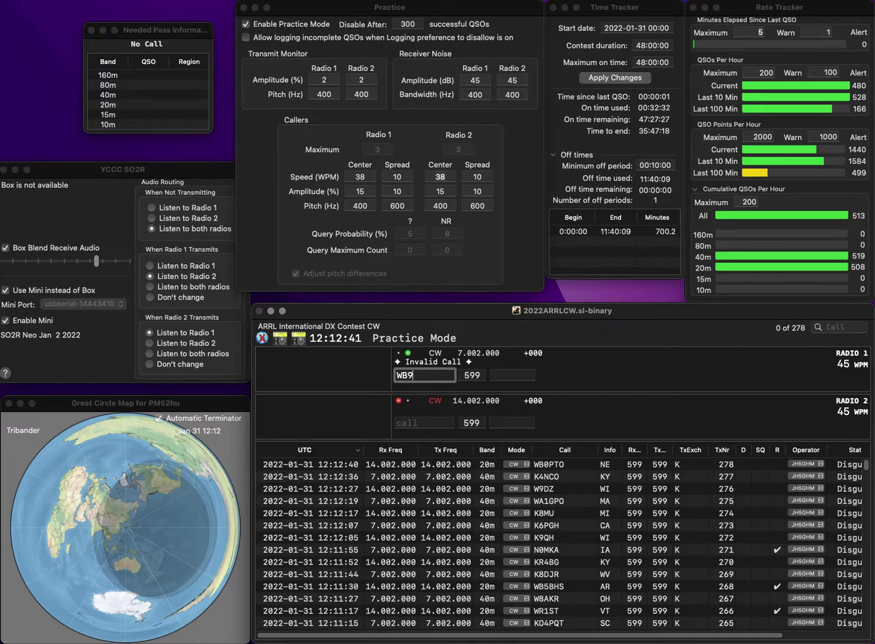
{"action": "type", "text": "EGZ"}
{"action": "key", "text": "Return"}
{"action": "type", "text": "WB"}
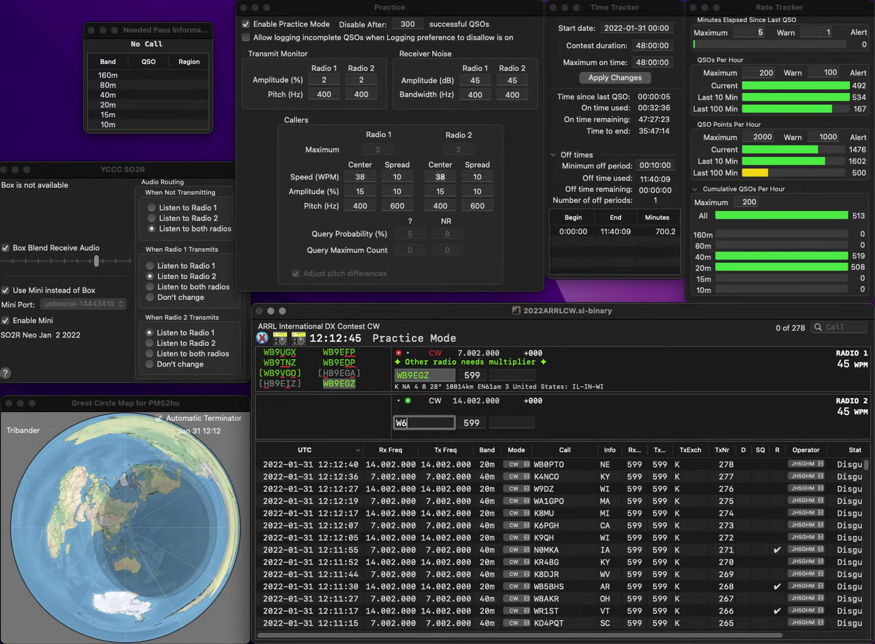
{"action": "key", "text": "Return"}
{"action": "key", "text": "space"}
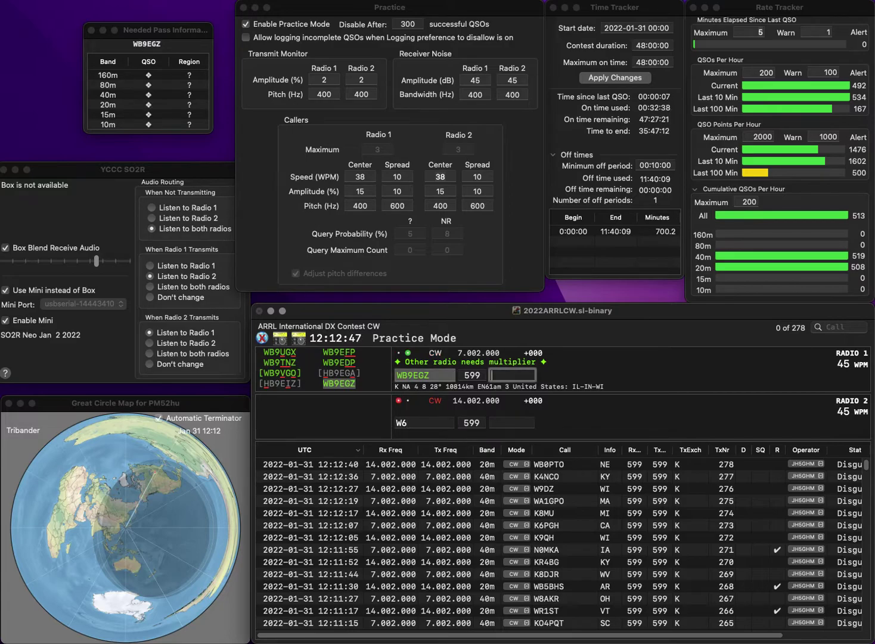
{"action": "key", "text": "Return"}
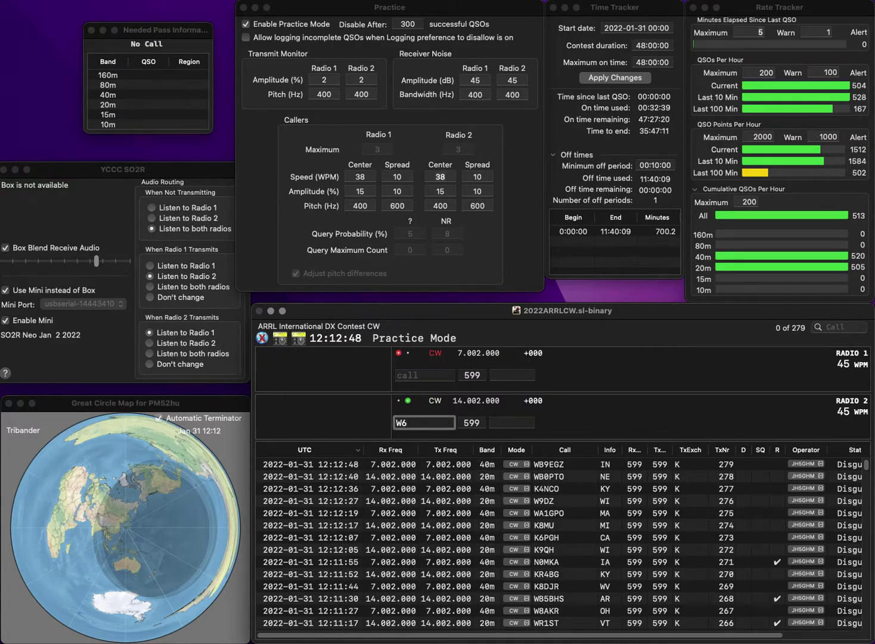
{"action": "type", "text": "MOB"}
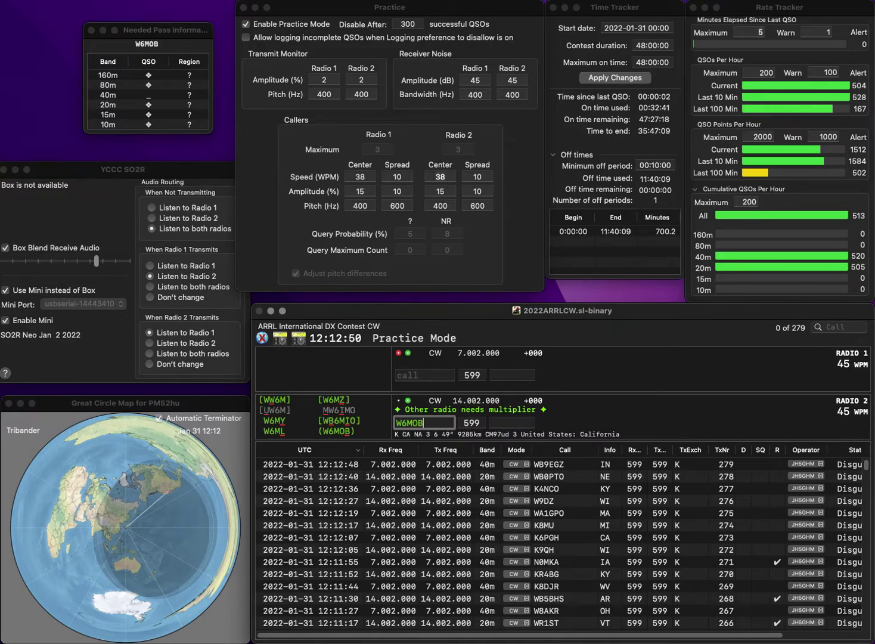
{"action": "key", "text": "Return"}
{"action": "type", "text": "KC8V"}
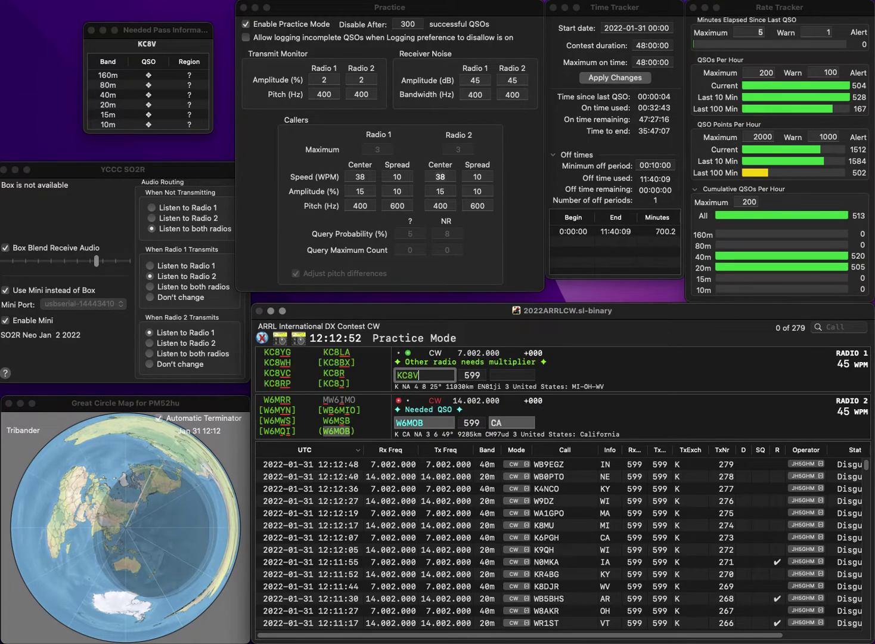
{"action": "type", "text": "C"}
{"action": "key", "text": "Return"}
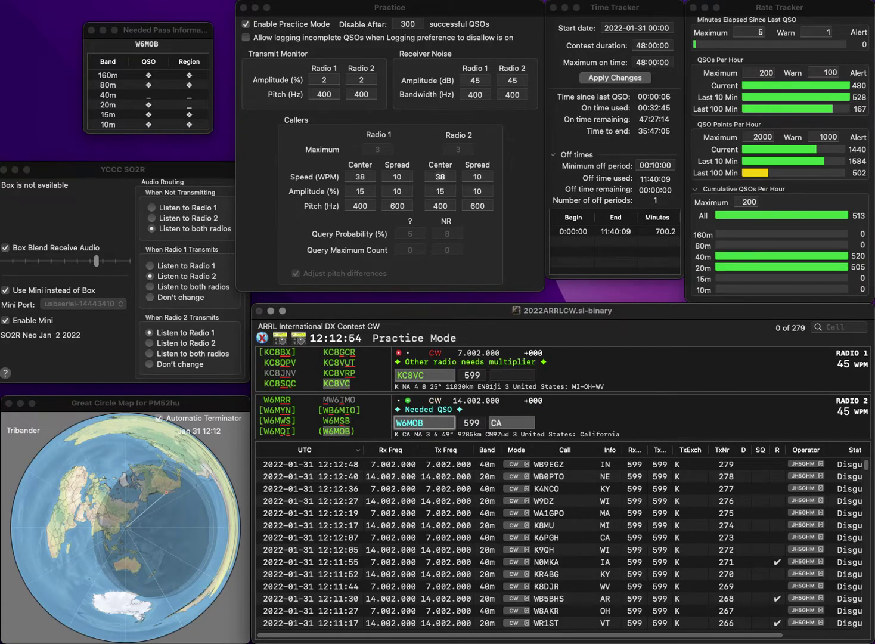
Step: Log W6MOB with exchange CA on Radio 2 and KC8VC with exchange WV on Radio 1
{"action": "type", "text": "CA"}
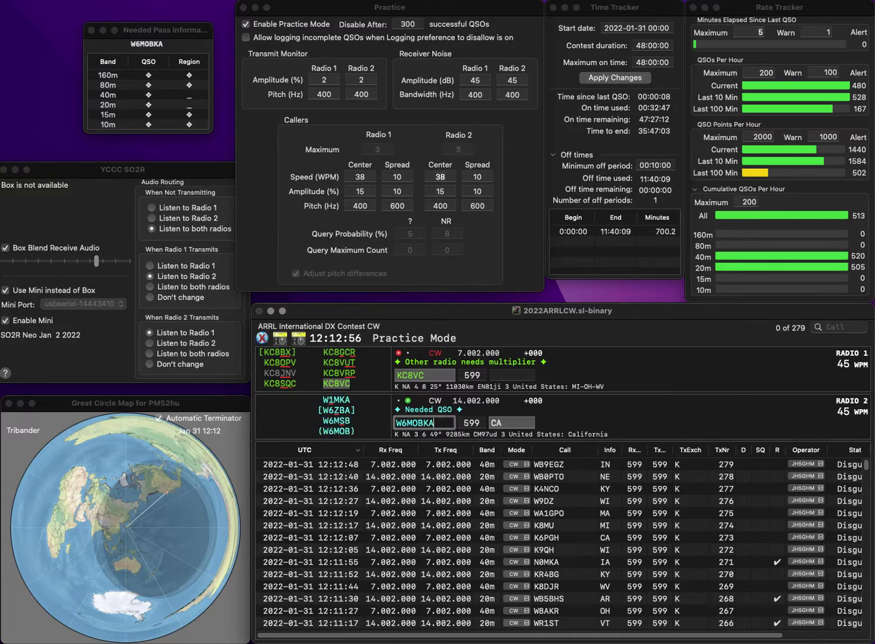
{"action": "key", "text": "BackSpace"}
{"action": "key", "text": "BackSpace"}
{"action": "key", "text": "space"}
{"action": "key", "text": "Return"}
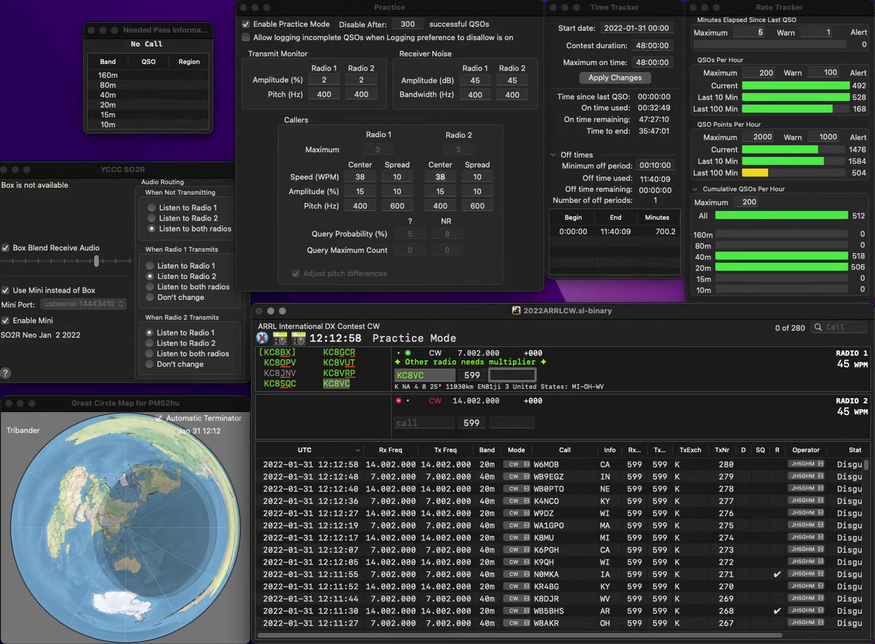
{"action": "key", "text": "Return"}
{"action": "type", "text": "K6UNR"}
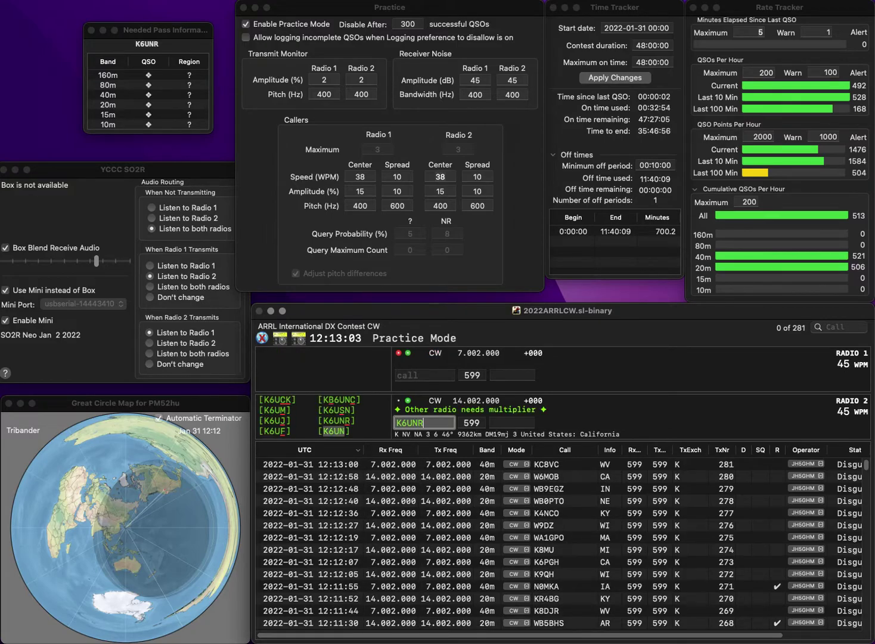
{"action": "key", "text": "Return"}
{"action": "type", "text": "VA3"}
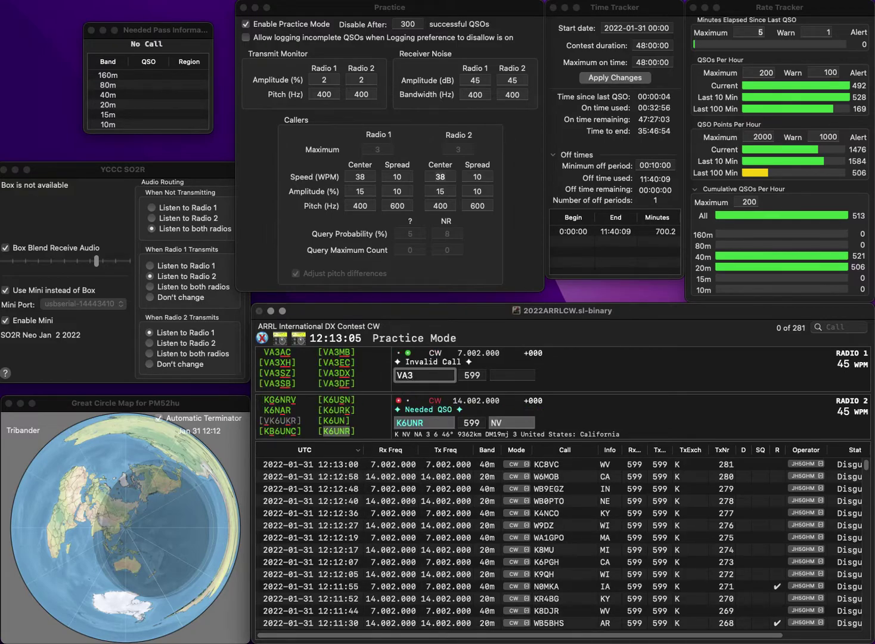
{"action": "type", "text": "YZX"}
{"action": "key", "text": "Return"}
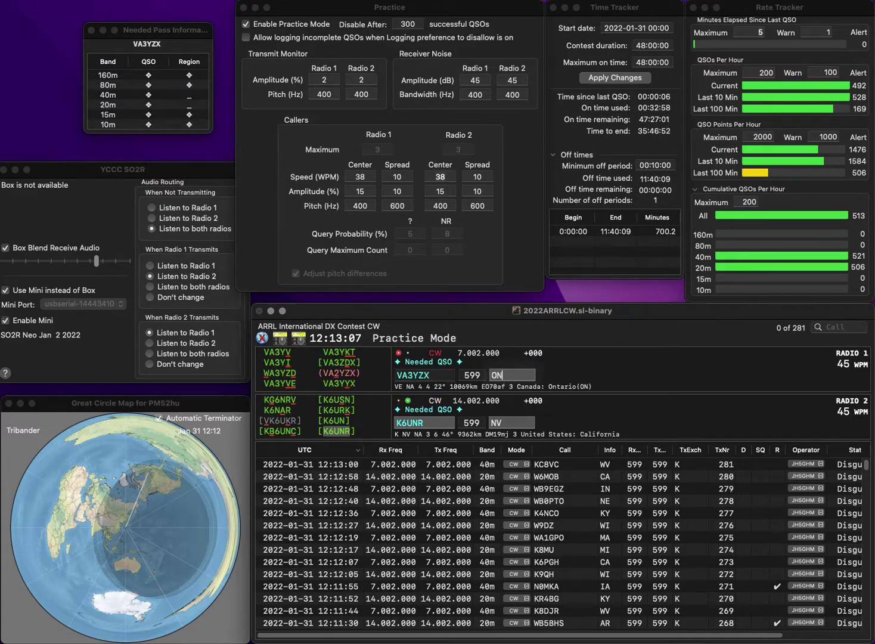
Step: Log K6UNR with exchange NV on Radio 2, and correct the Radio 1 call to VA2YZX and resend it
{"action": "key", "text": "Return"}
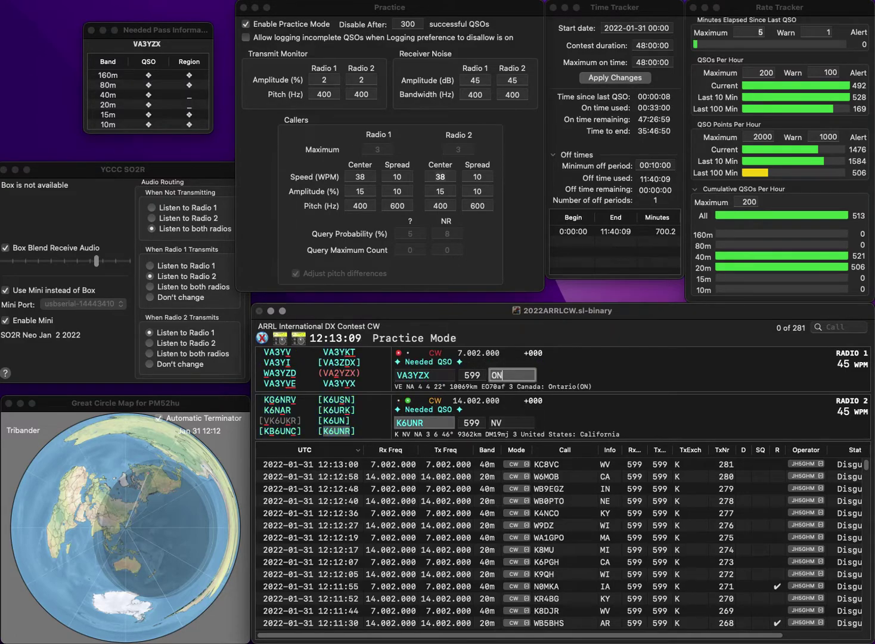
{"action": "key", "text": "space"}
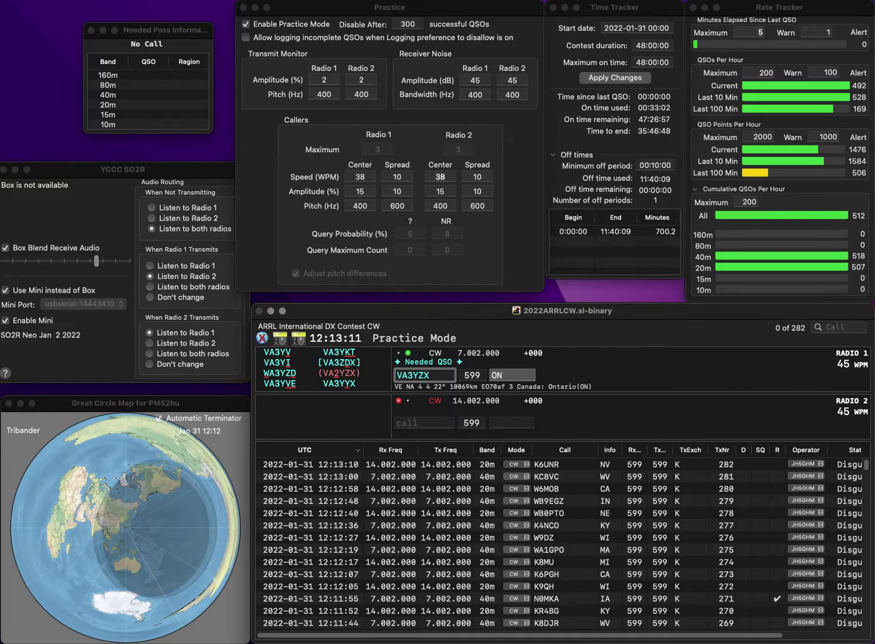
{"action": "key", "text": "Left"}
{"action": "key", "text": "Left"}
{"action": "key", "text": "BackSpace"}
{"action": "type", "text": "2"}
{"action": "key", "text": "Return"}
Step: Answer KK4YKS on Radio 2 and log VA2YZX with exchange QC on Radio 1
{"action": "type", "text": "KK"}
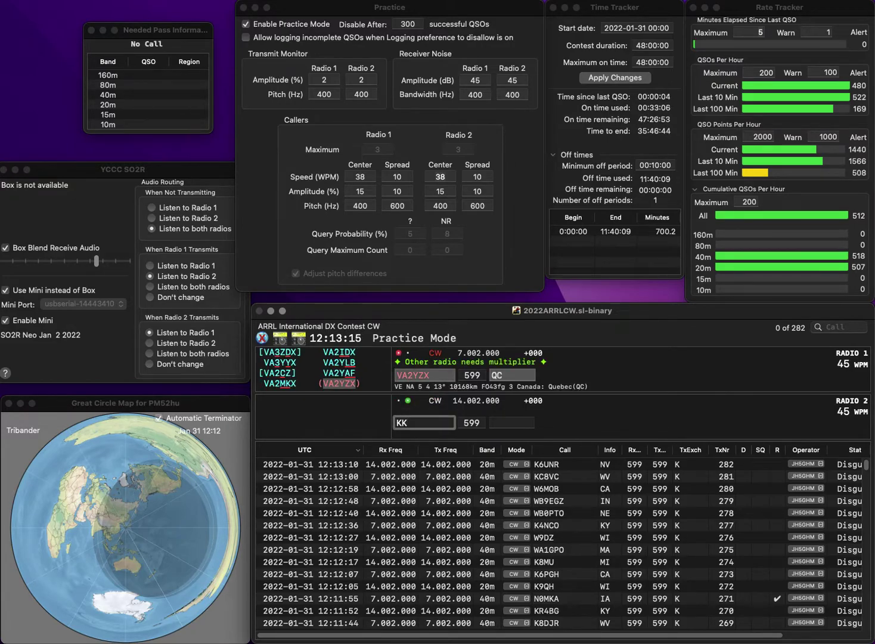
{"action": "type", "text": "4YKS"}
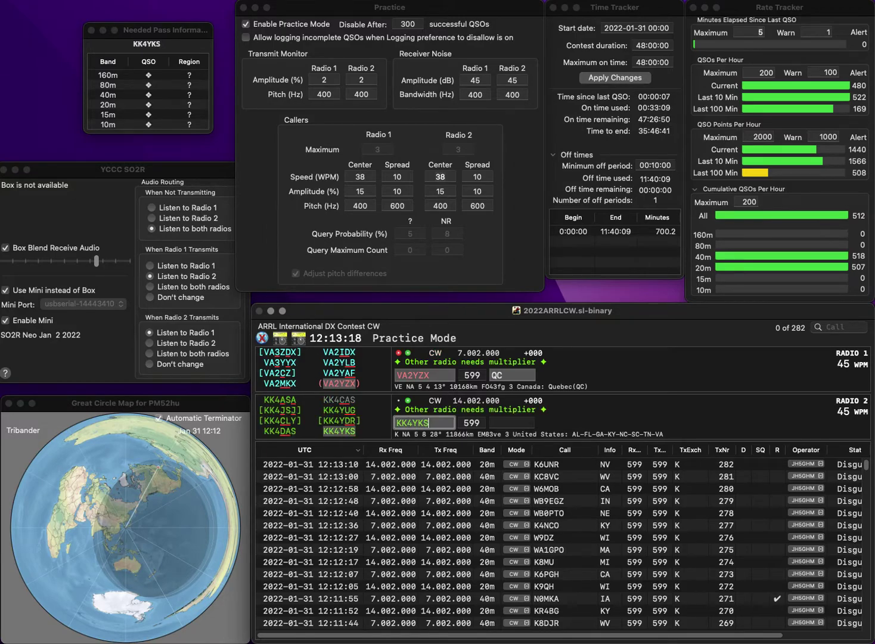
{"action": "key", "text": "Return"}
{"action": "key", "text": "space"}
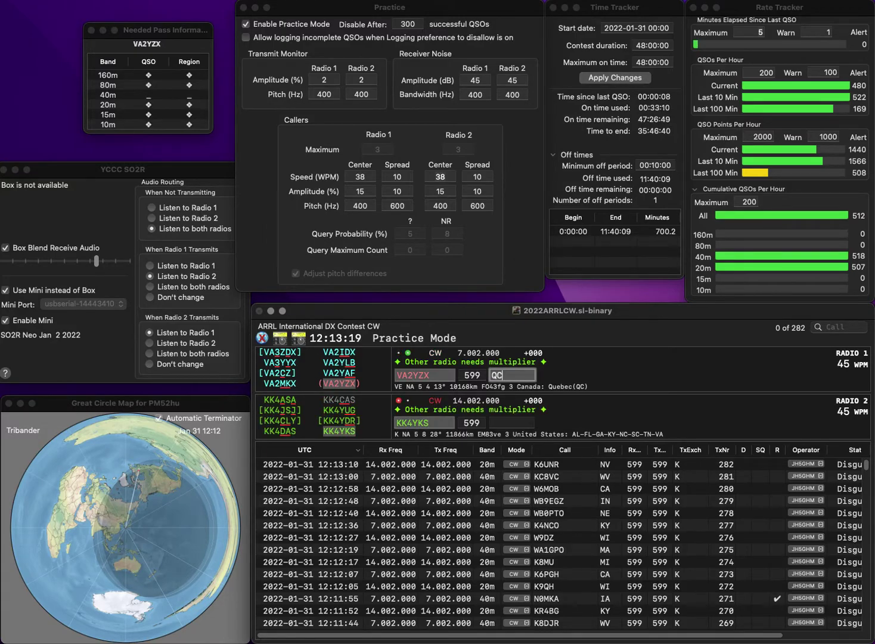
{"action": "key", "text": "Return"}
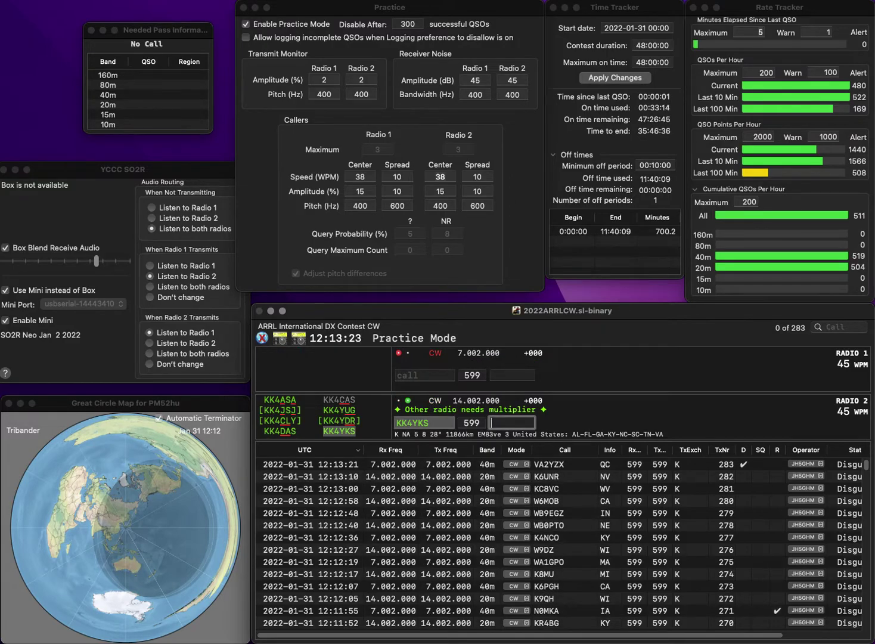
{"action": "type", "text": "T"}
{"action": "key", "text": "Return"}
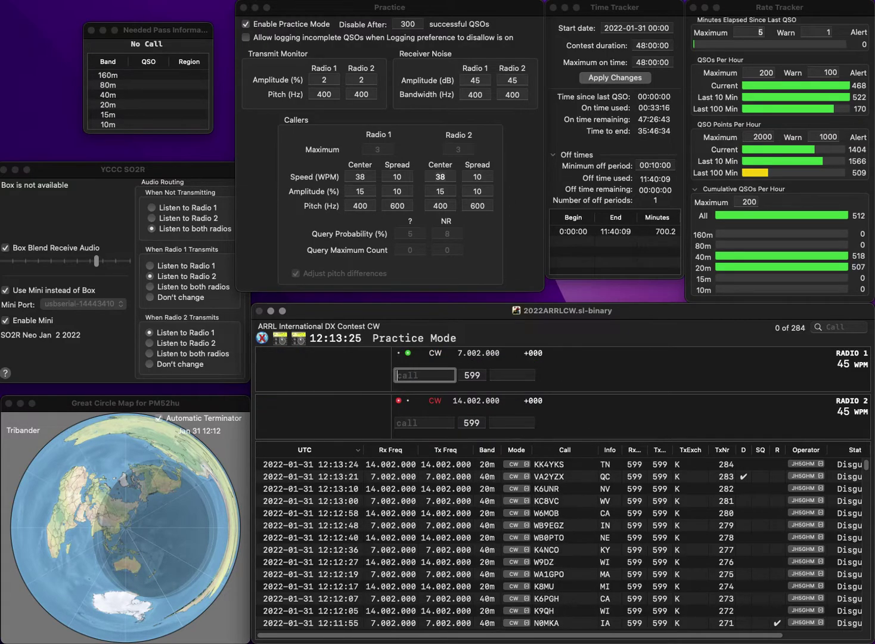
{"action": "type", "text": "W"}
{"action": "key", "text": "BackSpace"}
{"action": "type", "text": "KW"}
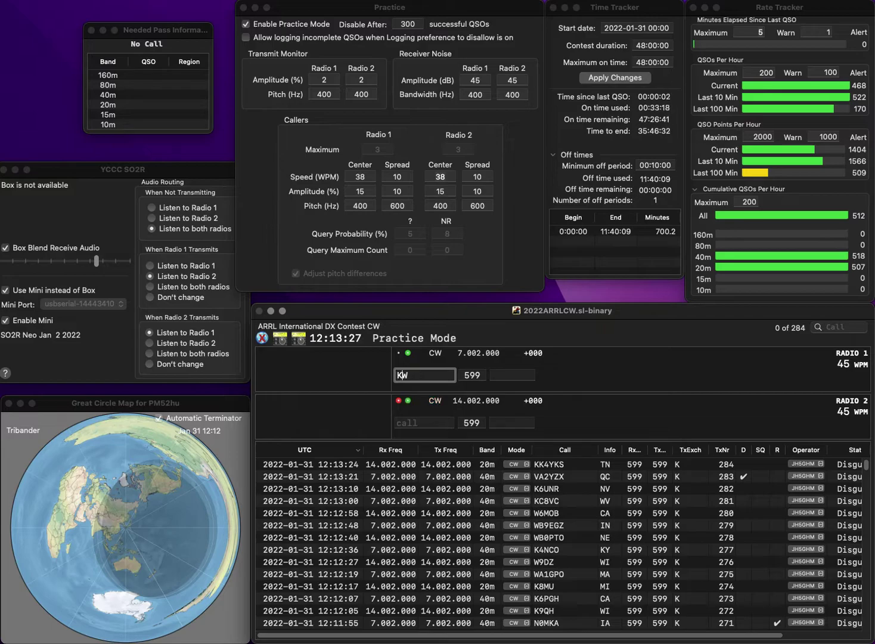
{"action": "key", "text": "Return"}
{"action": "type", "text": "VE1"}
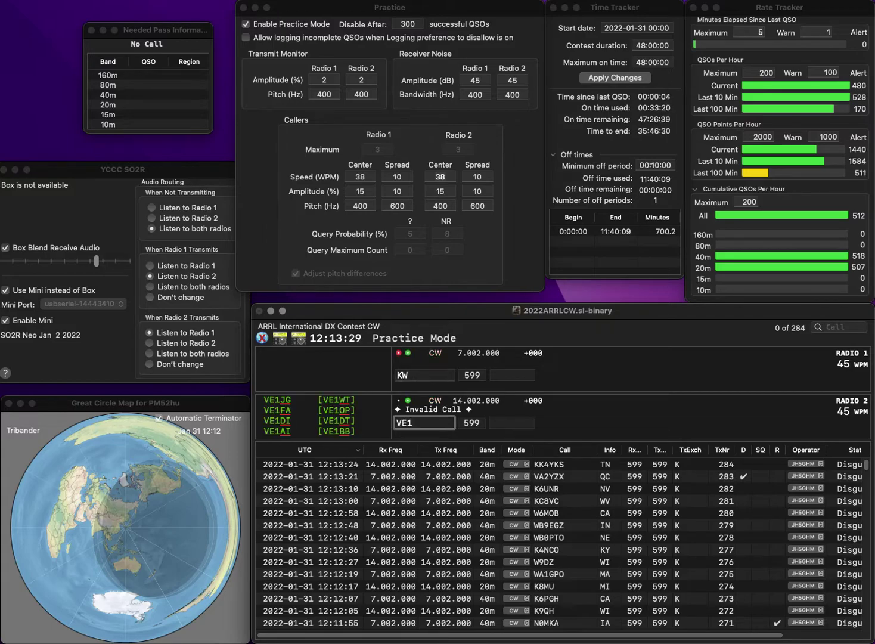
{"action": "type", "text": "CSL"}
{"action": "key", "text": "space"}
{"action": "key", "text": "Return"}
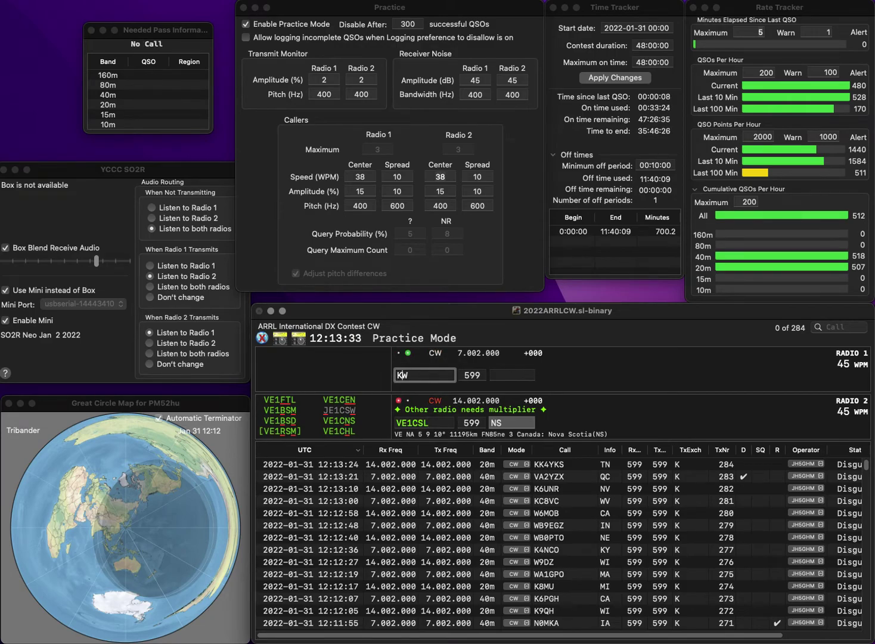
{"action": "type", "text": "A6"}
{"action": "key", "text": "Return"}
{"action": "key", "text": "BackSpace"}
{"action": "key", "text": "BackSpace"}
{"action": "type", "text": "HL"}
{"action": "key", "text": "Return"}
{"action": "type", "text": "CA"}
{"action": "key", "text": "Return"}
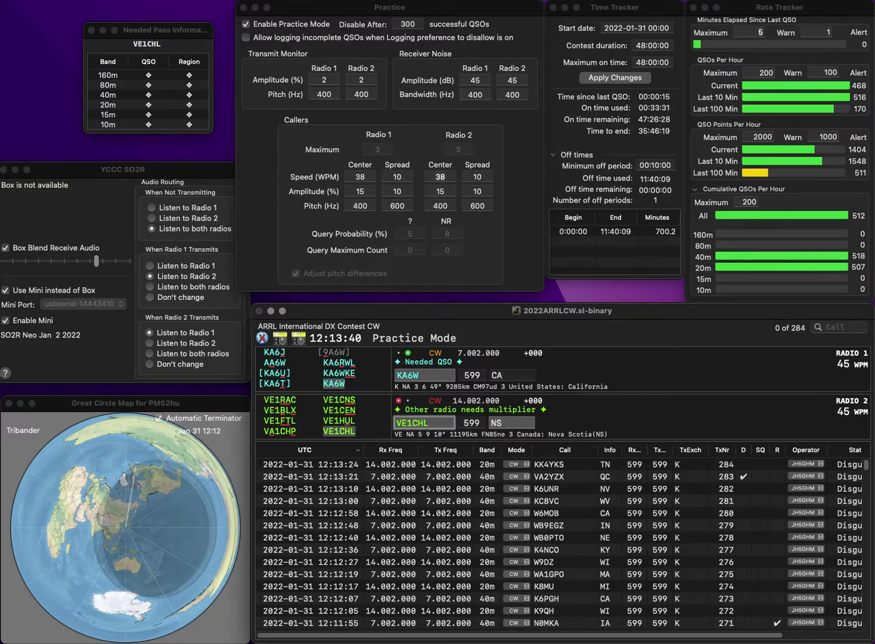
{"action": "key", "text": "Tab"}
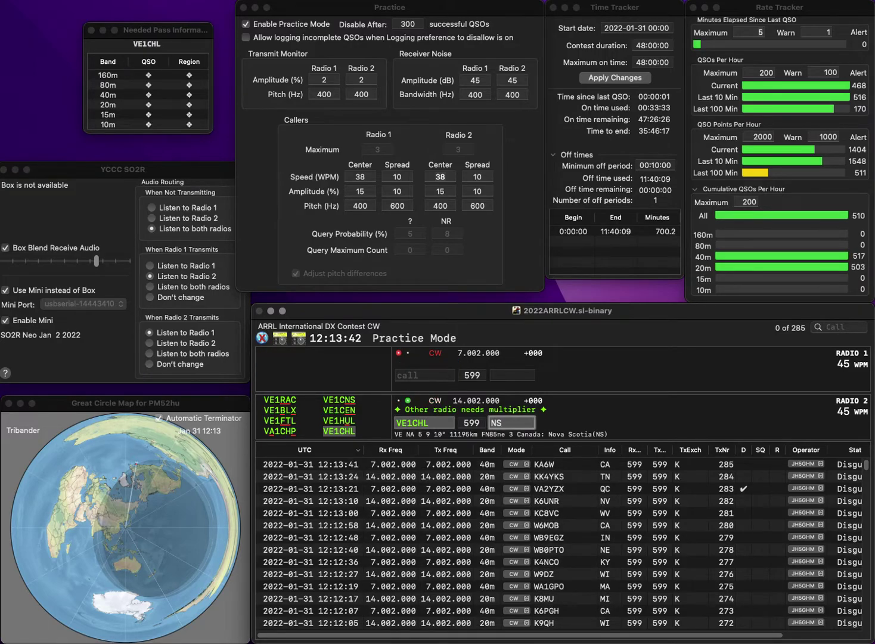
Step: Log VE1CHL with exchange NS on Radio 2 and answer VE6JY on Radio 1
{"action": "key", "text": "Return"}
{"action": "type", "text": "VE6"}
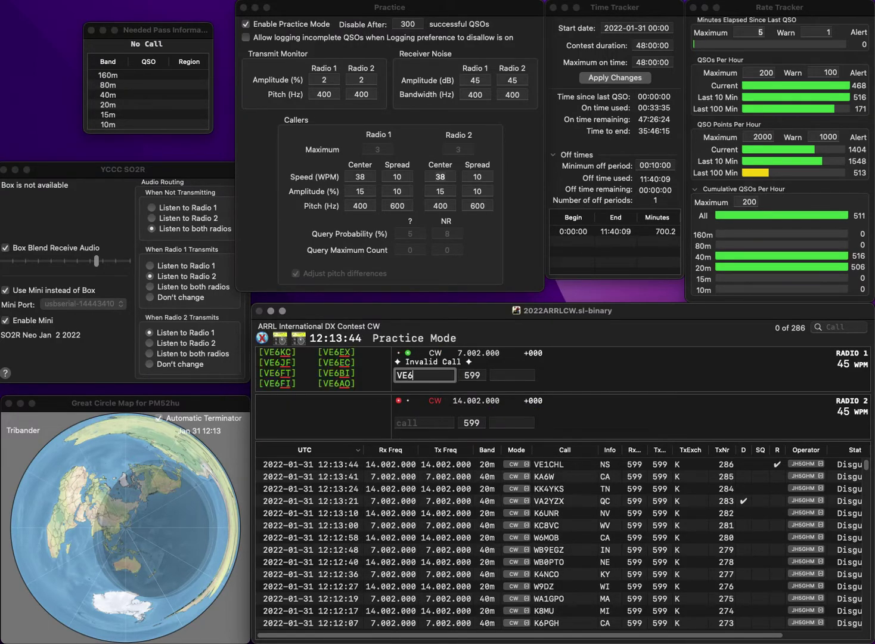
{"action": "type", "text": "JY"}
{"action": "key", "text": "Return"}
Step: Answer NU0Q on Radio 2 and log VE6JY with exchange AB on Radio 1
{"action": "type", "text": "NU0Q"}
{"action": "key", "text": "Return"}
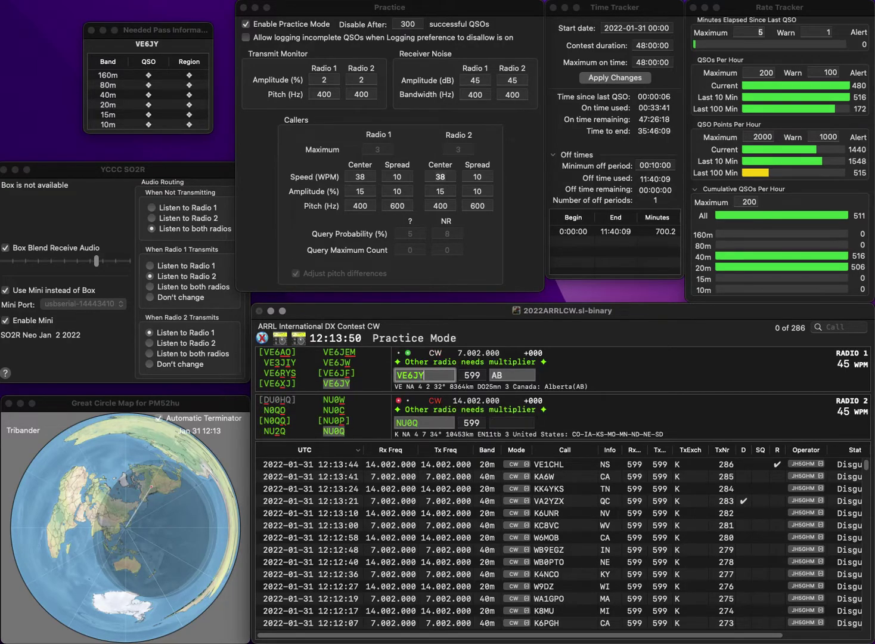
{"action": "key", "text": "Return"}
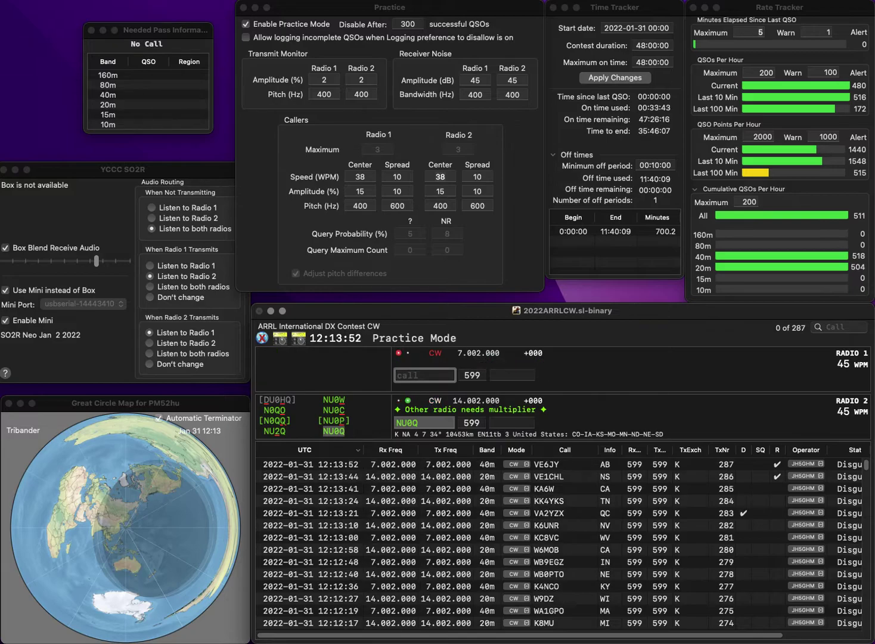
Step: Log NU0Q with exchange IA on Radio 2 and send the partial call VA on Radio 1
{"action": "key", "text": "space"}
{"action": "type", "text": "IA"}
{"action": "key", "text": "Return"}
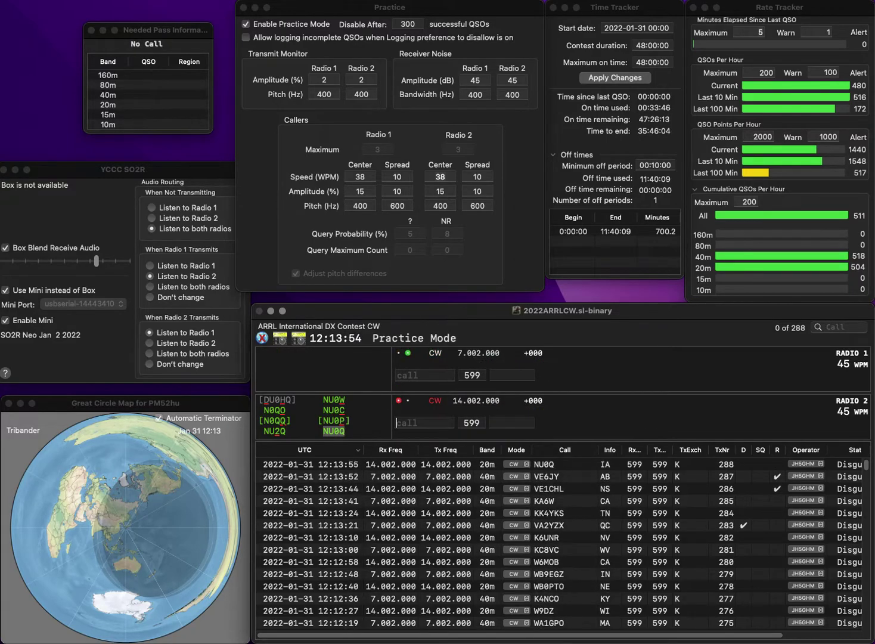
{"action": "type", "text": "KC"}
{"action": "key", "text": "BackSpace"}
{"action": "key", "text": "BackSpace"}
{"action": "type", "text": "VA"}
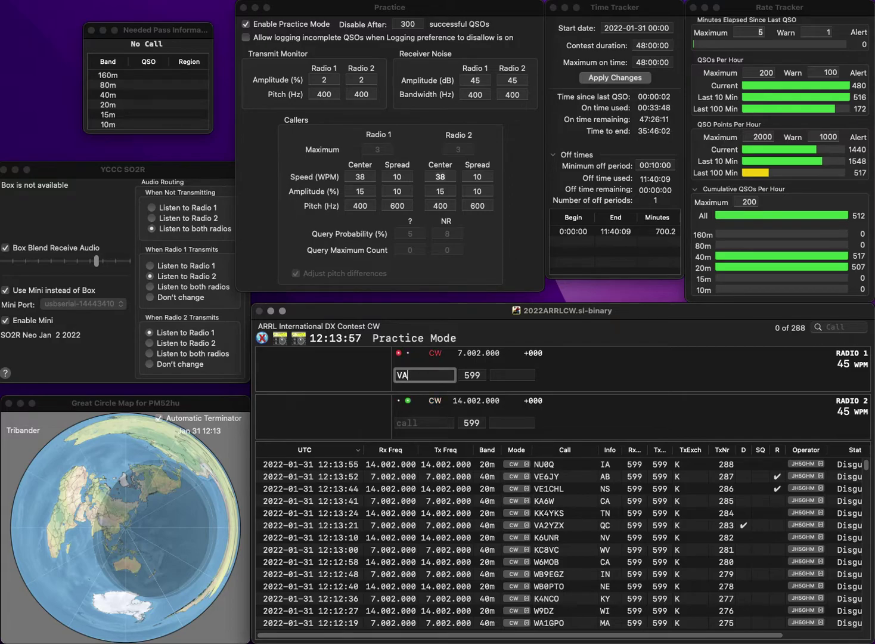
{"action": "key", "text": "Return"}
Step: Send the partial call CGK on Radio 2, and complete and answer the Radio 1 call as VA3IU
{"action": "type", "text": "C"}
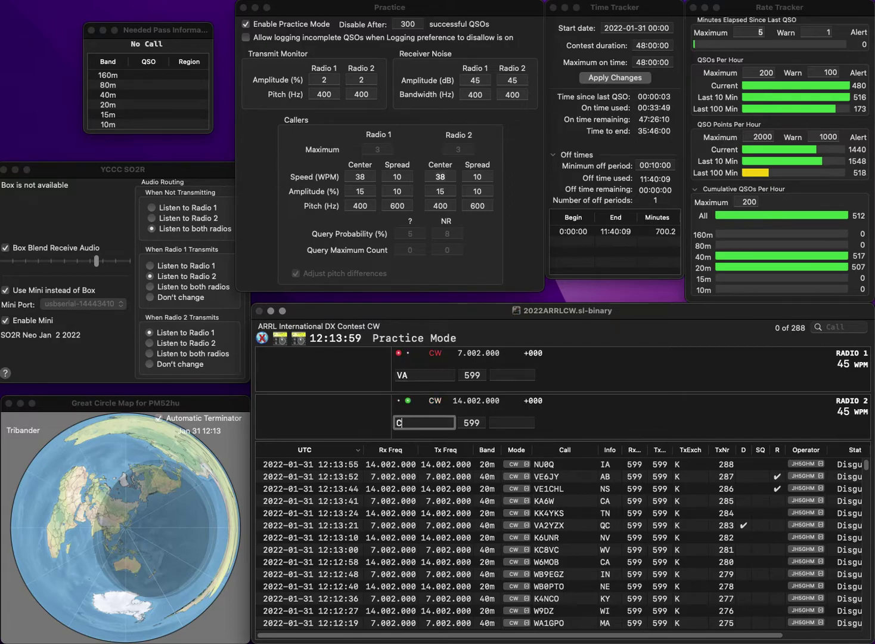
{"action": "type", "text": "GK"}
{"action": "key", "text": "Return"}
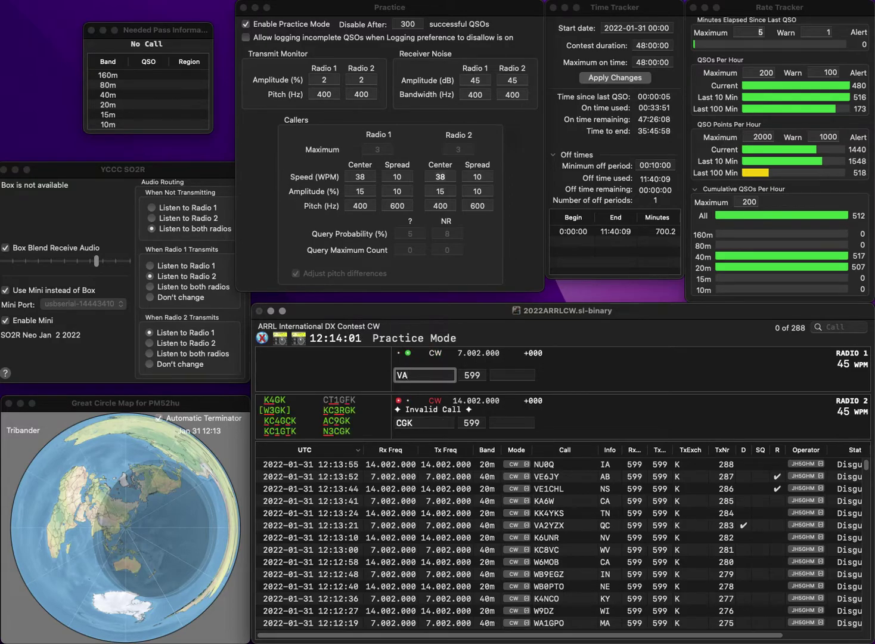
{"action": "type", "text": "3IU"}
{"action": "key", "text": "Return"}
Step: Complete and answer the Radio 2 call as N3CGK, and change the Radio 1 call to VA3IV and resend it
{"action": "type", "text": "N3"}
{"action": "key", "text": "Return"}
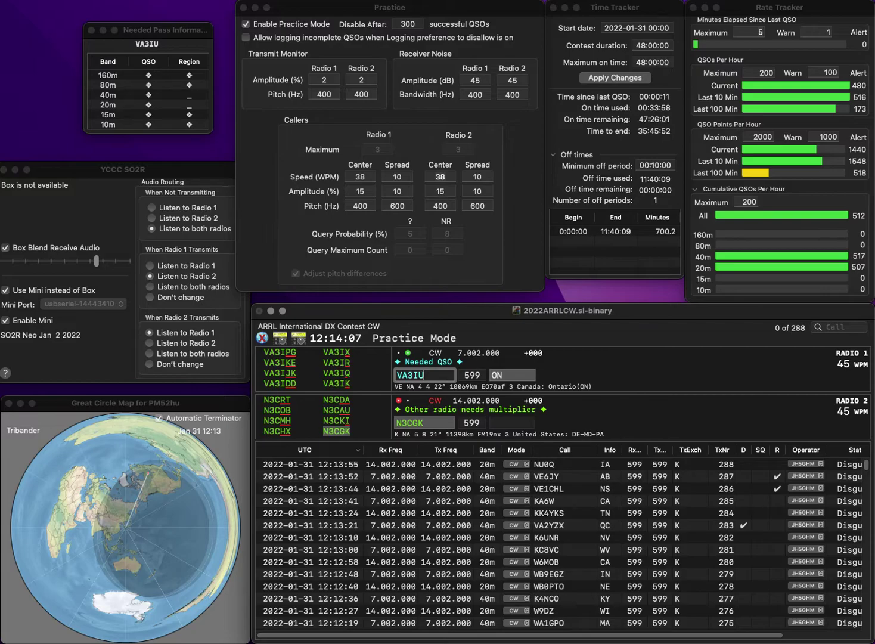
{"action": "type", "text": "V"}
{"action": "key", "text": "Return"}
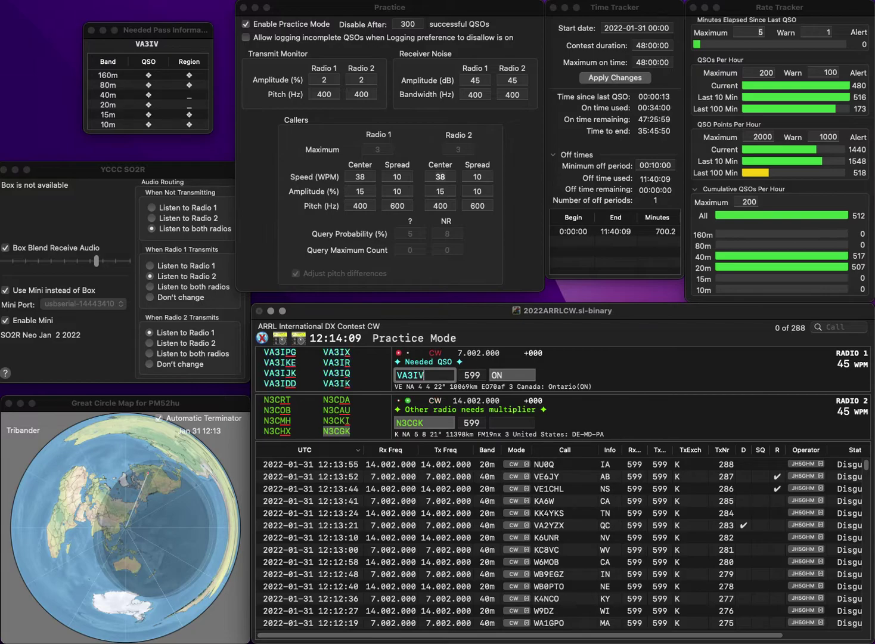
Step: Log N3CGK with exchange PA on Radio 2
{"action": "key", "text": "Tab"}
{"action": "type", "text": "PA"}
{"action": "key", "text": "Return"}
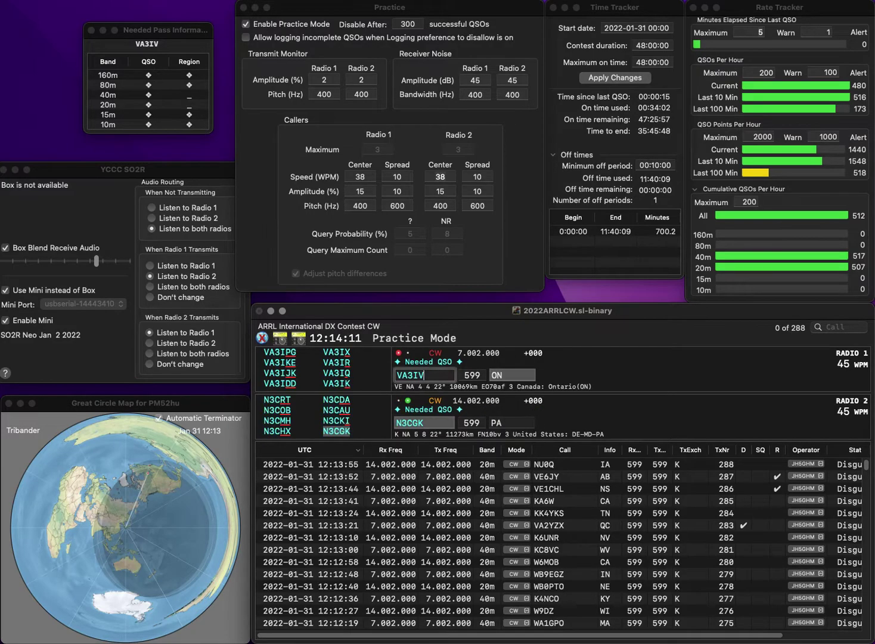
{"action": "key", "text": "BackSpace"}
{"action": "type", "text": "2"}
{"action": "key", "text": "Right"}
{"action": "key", "text": "Right"}
{"action": "key", "text": "BackSpace"}
{"action": "type", "text": "U"}
{"action": "key", "text": "Return"}
Step: Answer VE7BC on Radio 2 and log VA2IU with exchange QC on Radio 1
{"action": "key", "text": "Tab"}
{"action": "type", "text": "VEC"}
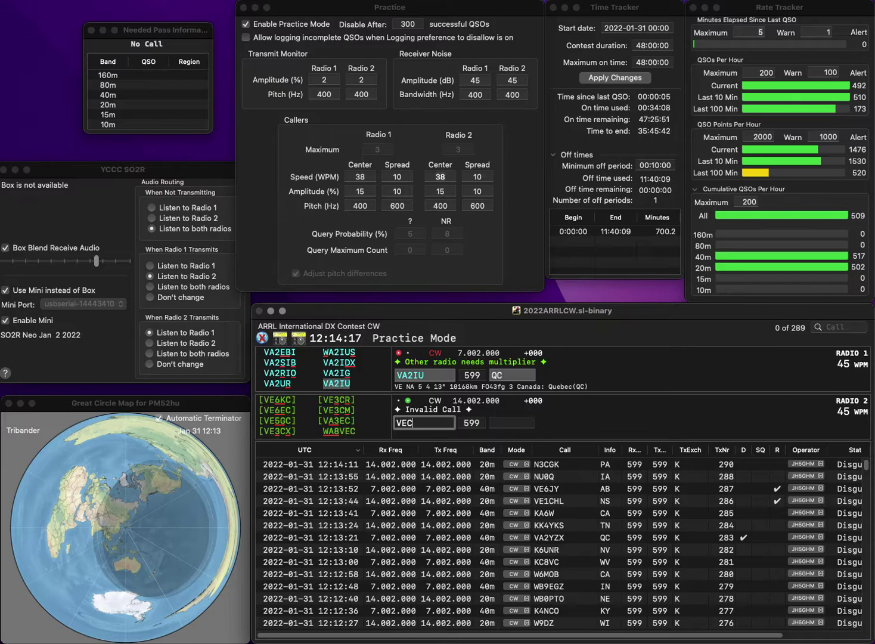
{"action": "type", "text": "7B"}
{"action": "key", "text": "Tab"}
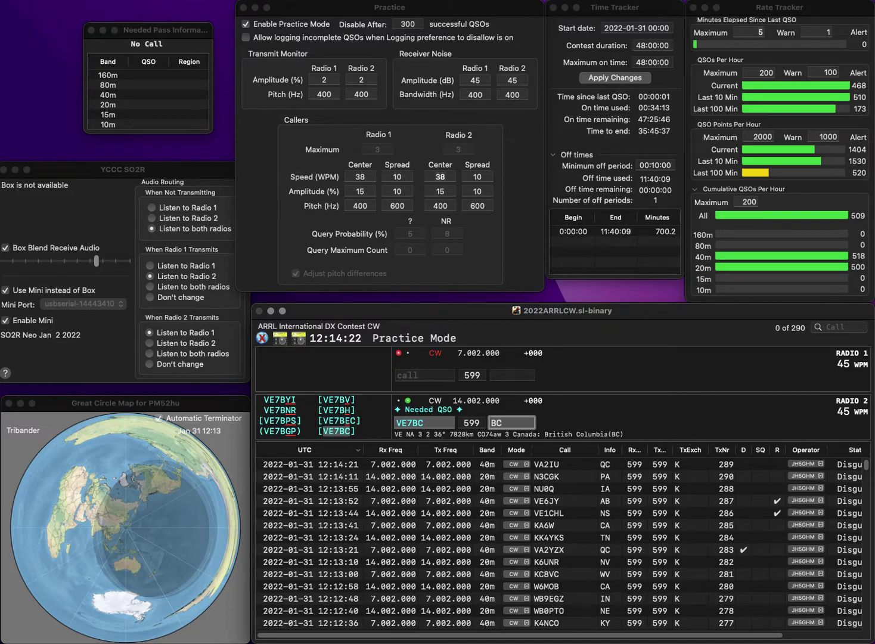
{"action": "key", "text": "Return"}
{"action": "type", "text": "KC1LST"}
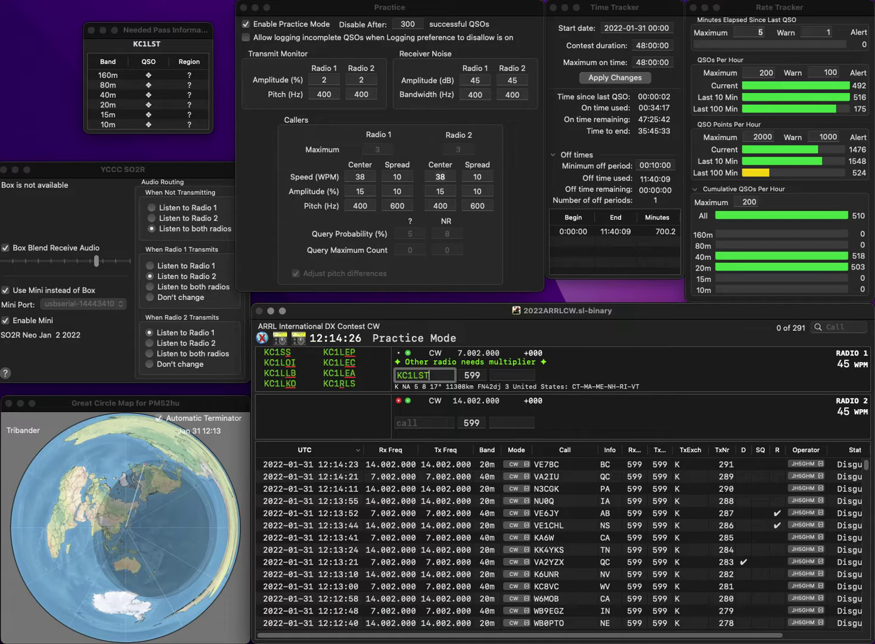
{"action": "key", "text": "Return"}
Step: Send the partial call KDXV on Radio 2
{"action": "type", "text": "DXV"}
{"action": "key", "text": "Left"}
{"action": "key", "text": "Left"}
{"action": "key", "text": "Left"}
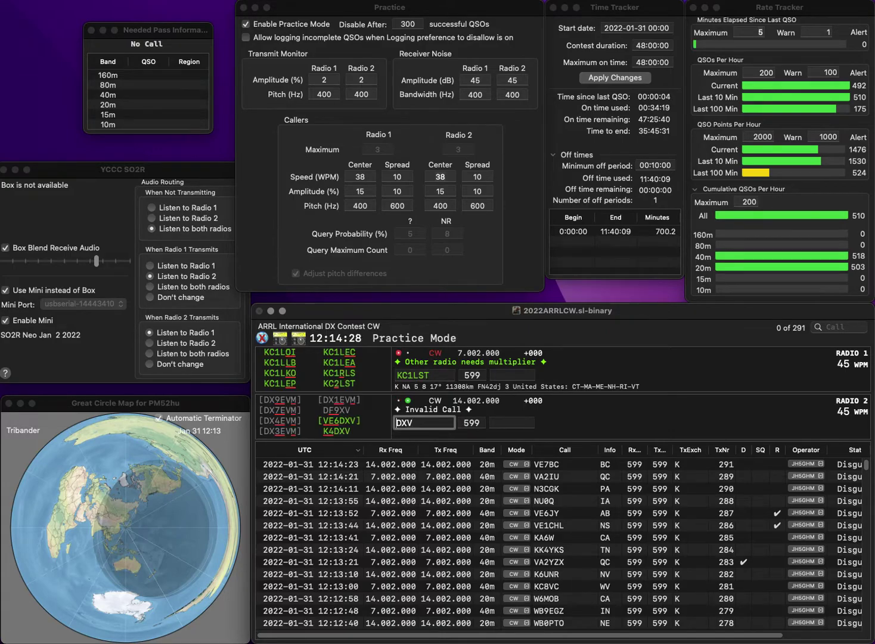
{"action": "key", "text": "Return"}
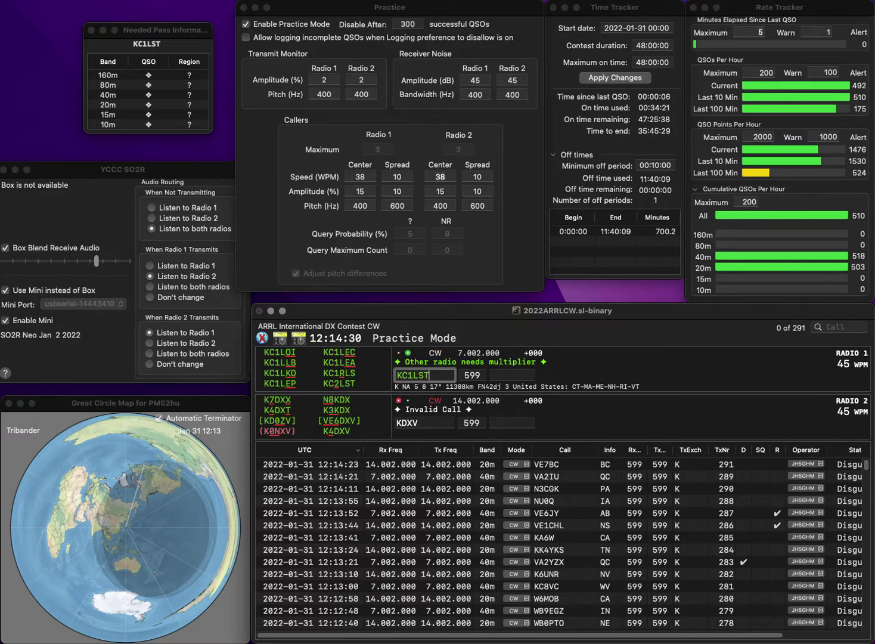
Step: Correct the Radio 1 call to KC2LST and resend it
{"action": "key", "text": "Left"}
{"action": "key", "text": "Left"}
{"action": "key", "text": "Left"}
{"action": "key", "text": "BackSpace"}
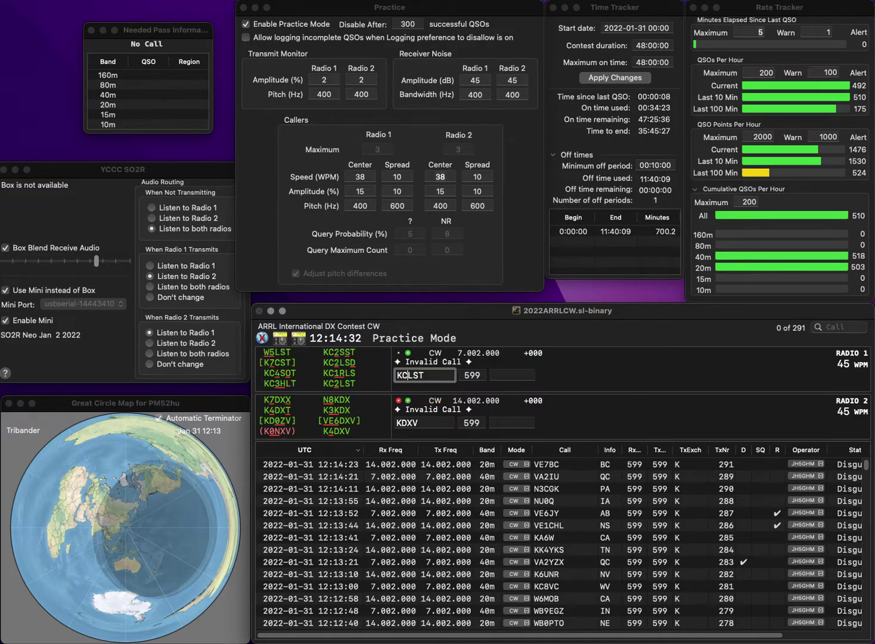
{"action": "type", "text": "2"}
{"action": "key", "text": "Return"}
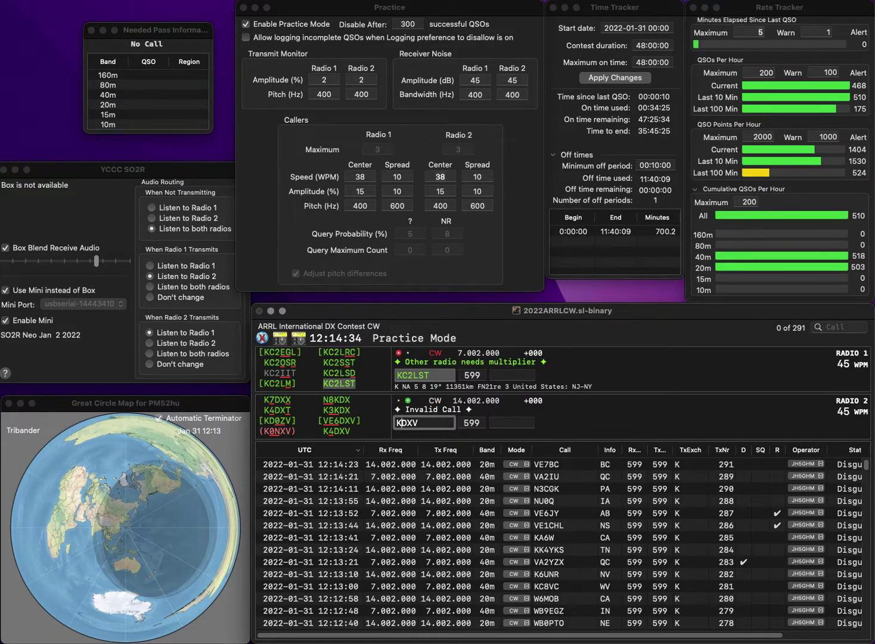
{"action": "type", "text": "5"}
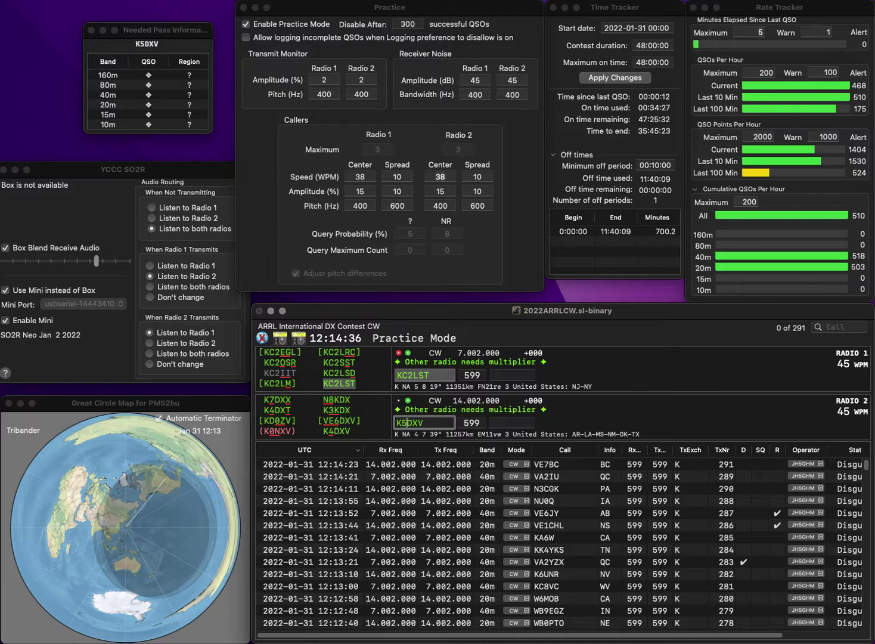
{"action": "key", "text": "Delete"}
{"action": "type", "text": "L"}
{"action": "key", "text": "Return"}
{"action": "type", "text": "NY"}
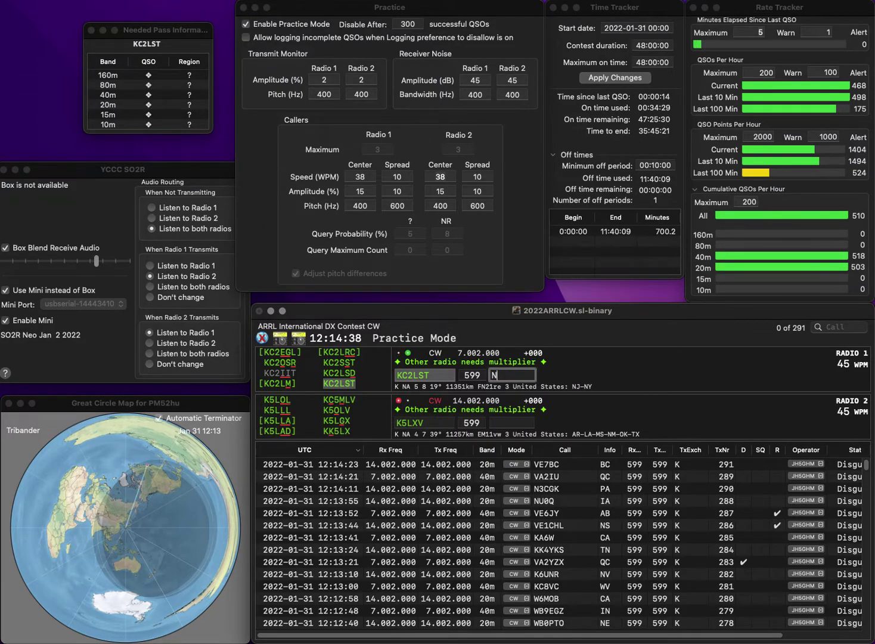
{"action": "key", "text": "Return"}
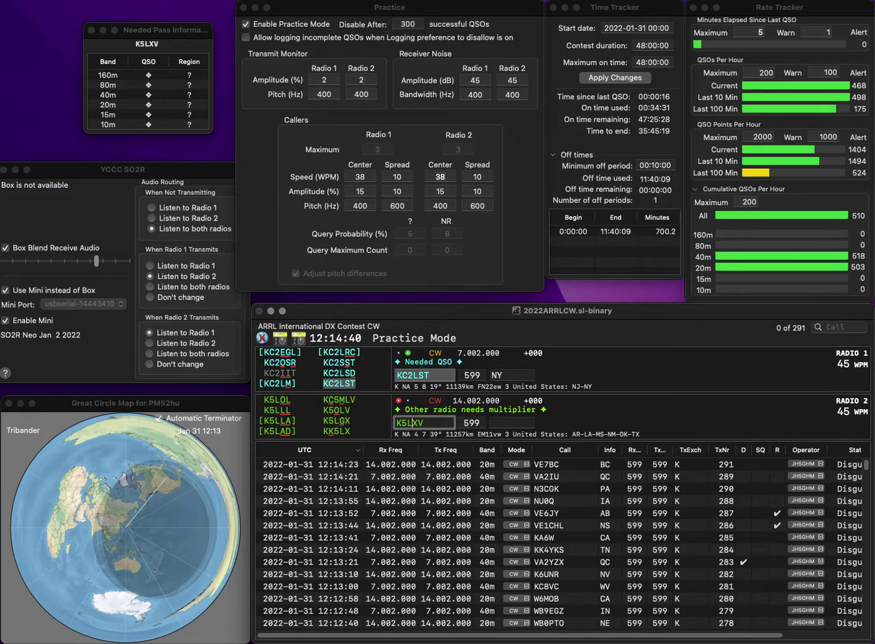
Step: Log KC2LST on Radio 1, and correct and answer the Radio 2 call as K4DXV
{"action": "key", "text": "Return"}
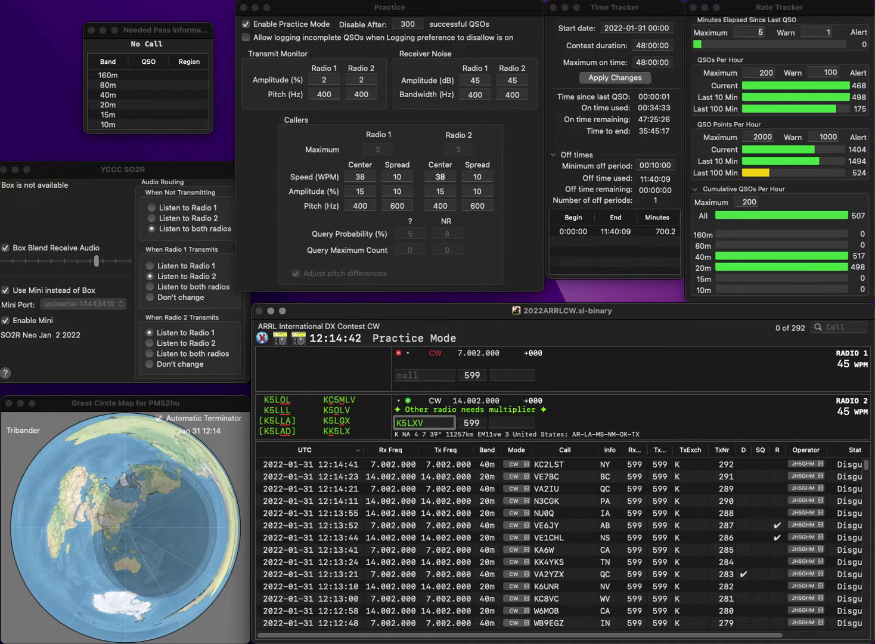
{"action": "key", "text": "BackSpace"}
{"action": "type", "text": "4"}
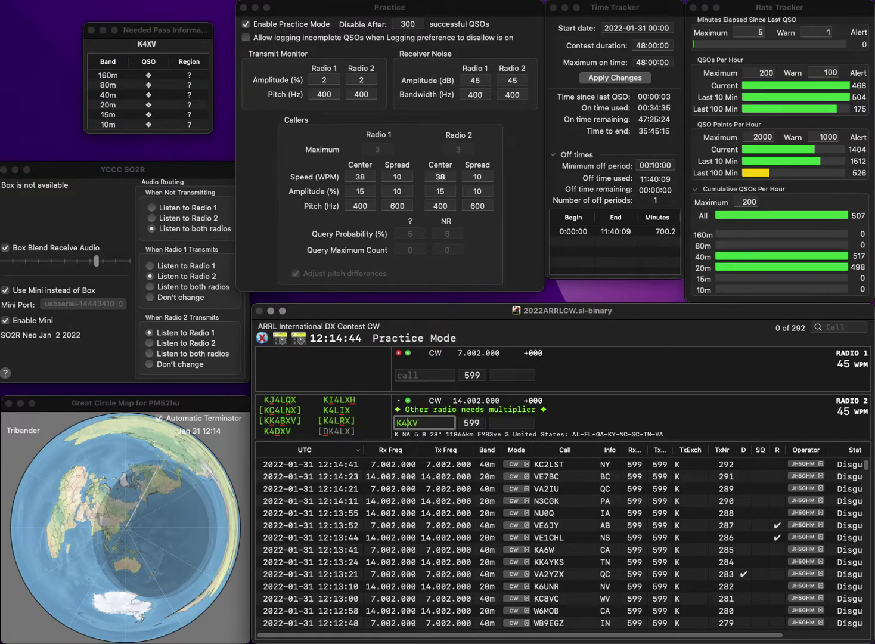
{"action": "type", "text": "D"}
{"action": "key", "text": "Return"}
{"action": "type", "text": "N"}
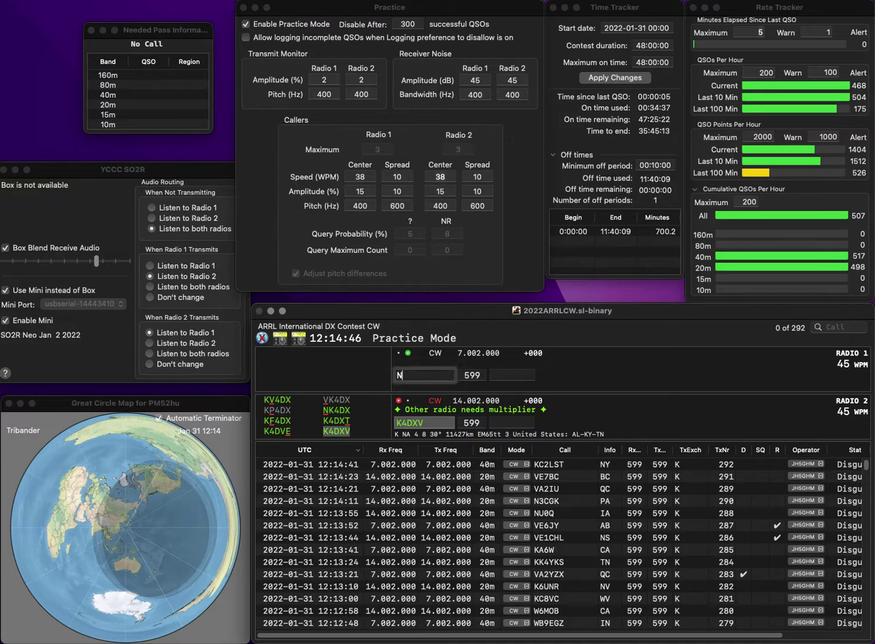
{"action": "type", "text": "3XF"}
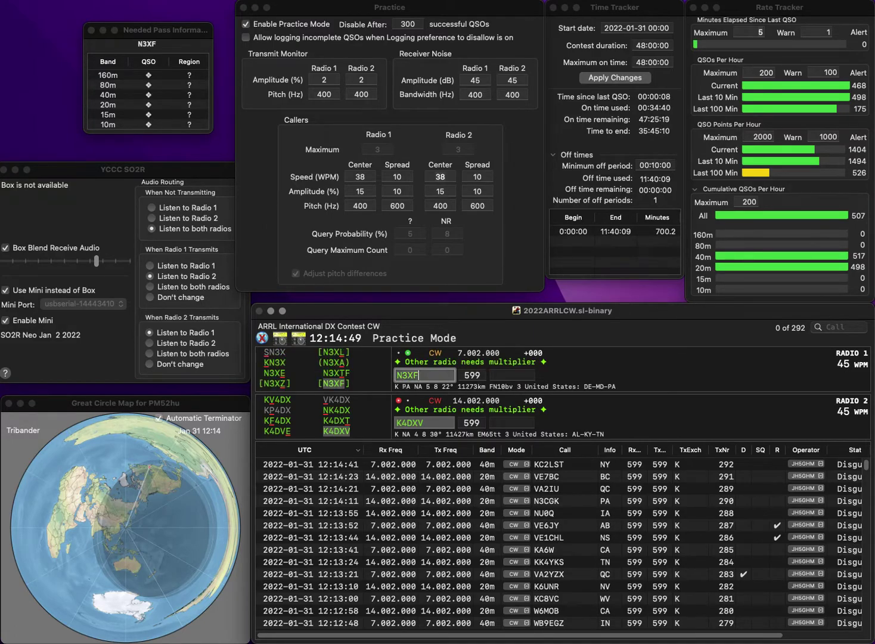
{"action": "key", "text": "Return"}
{"action": "key", "text": "Tab"}
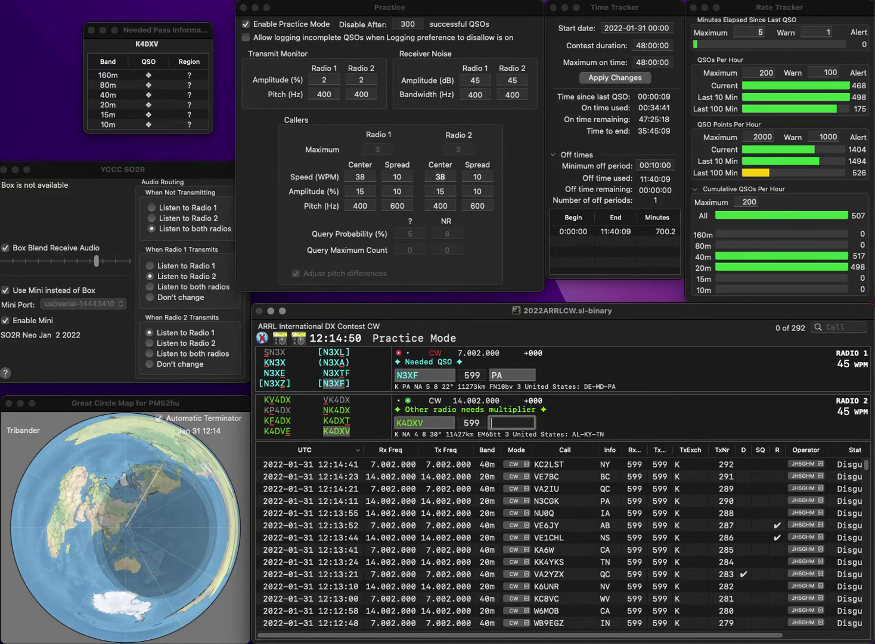
{"action": "type", "text": "AL"}
{"action": "key", "text": "Return"}
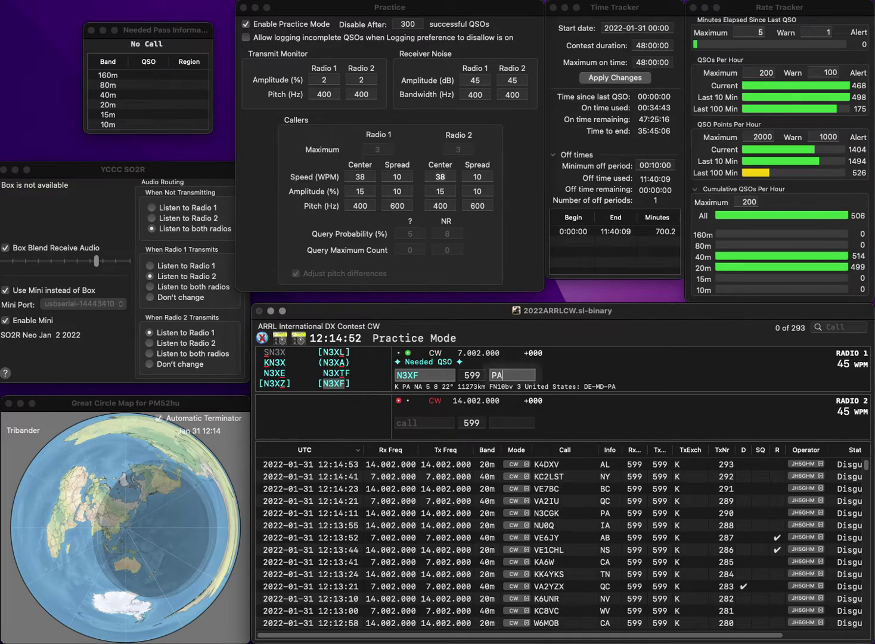
{"action": "key", "text": "Return"}
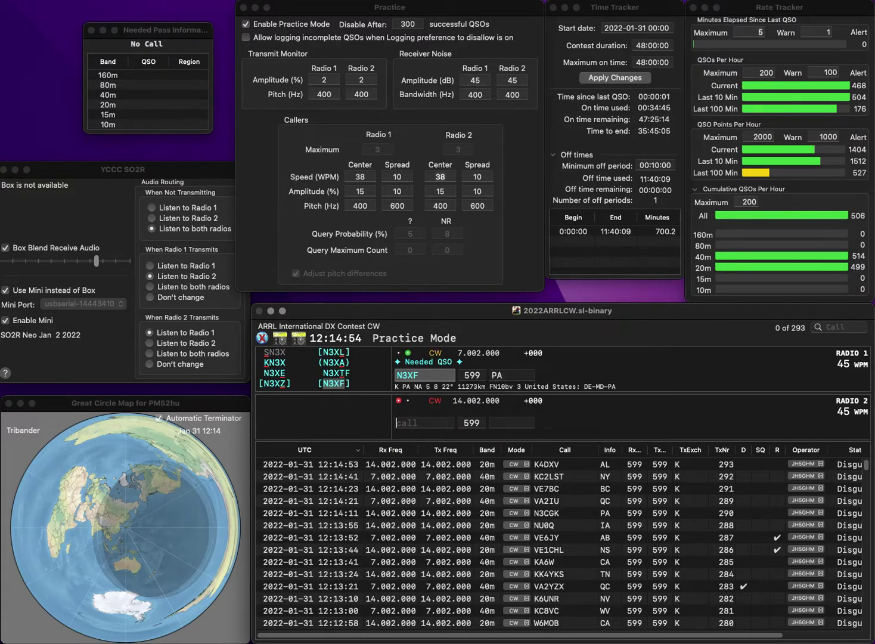
Step: Answer W0EWD on Radio 2 and K3ND on Radio 1
{"action": "type", "text": "W"}
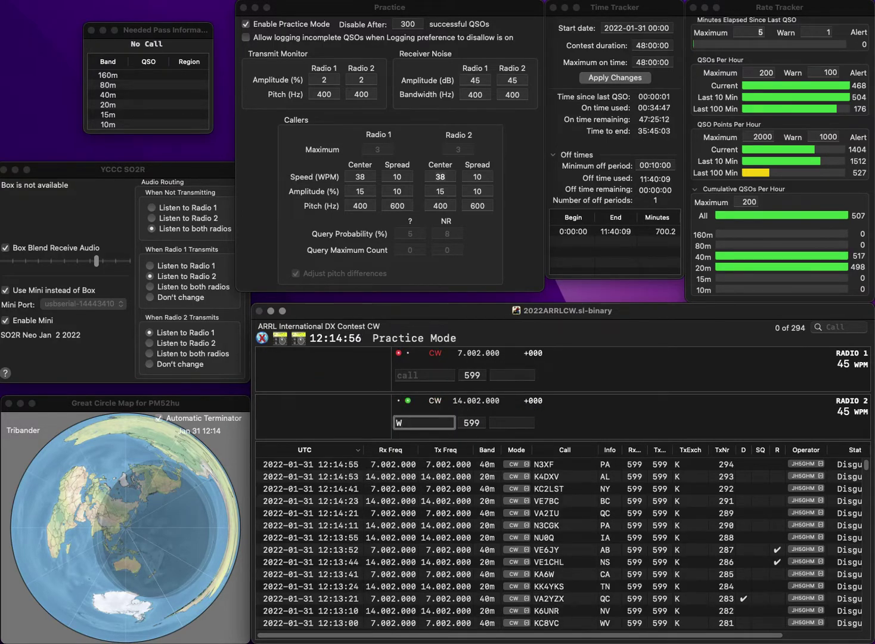
{"action": "type", "text": "0EWD"}
{"action": "key", "text": "Return"}
{"action": "type", "text": "3ND"}
{"action": "key", "text": "Home"}
{"action": "type", "text": "K"}
{"action": "key", "text": "Return"}
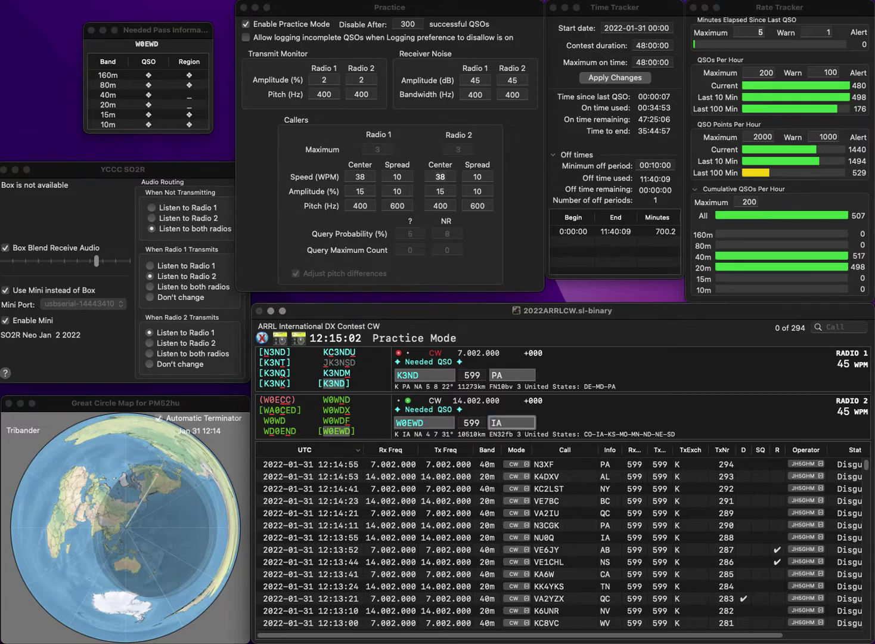
{"action": "key", "text": "Return"}
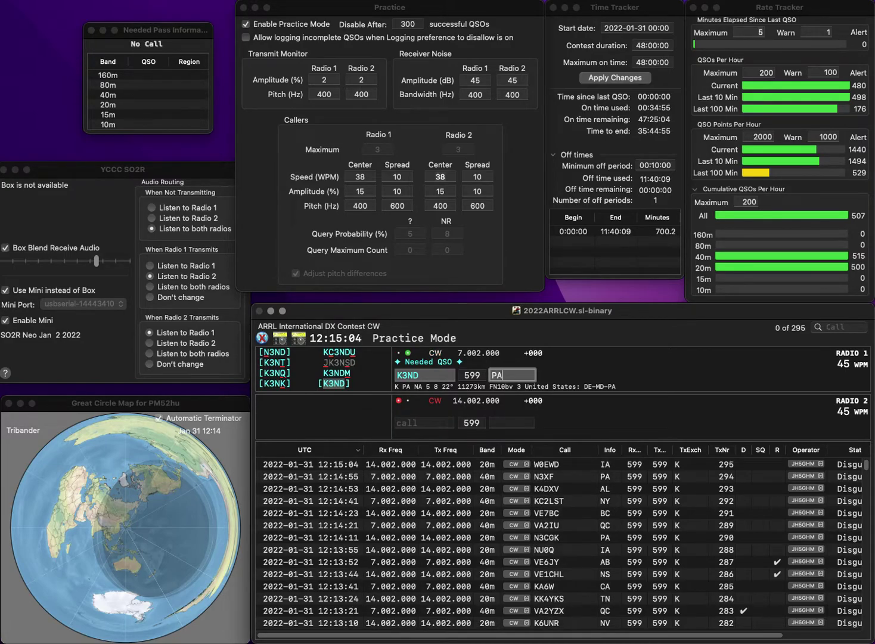
{"action": "key", "text": "Return"}
{"action": "type", "text": "KR9L"}
{"action": "key", "text": "Return"}
{"action": "type", "text": "MOEP"}
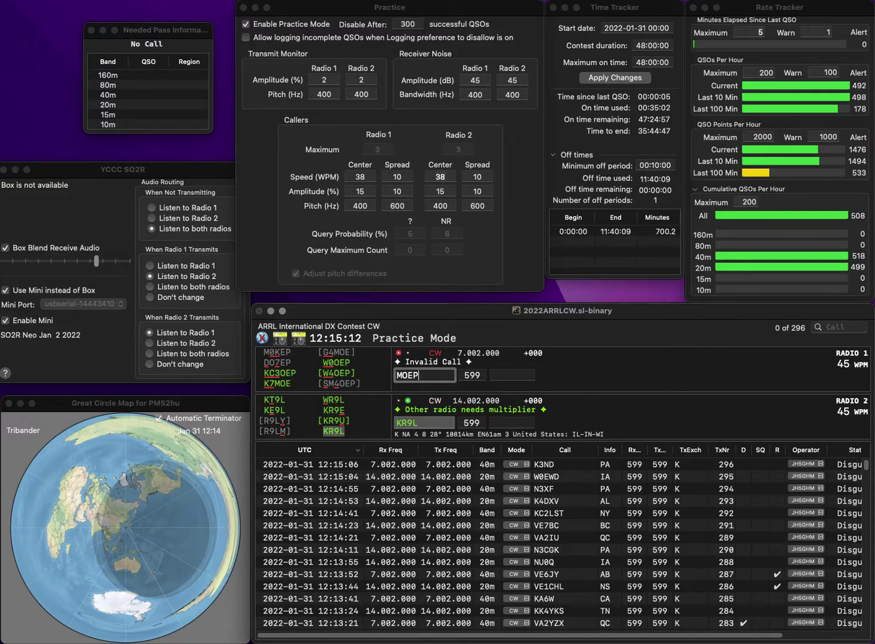
{"action": "key", "text": "Return"}
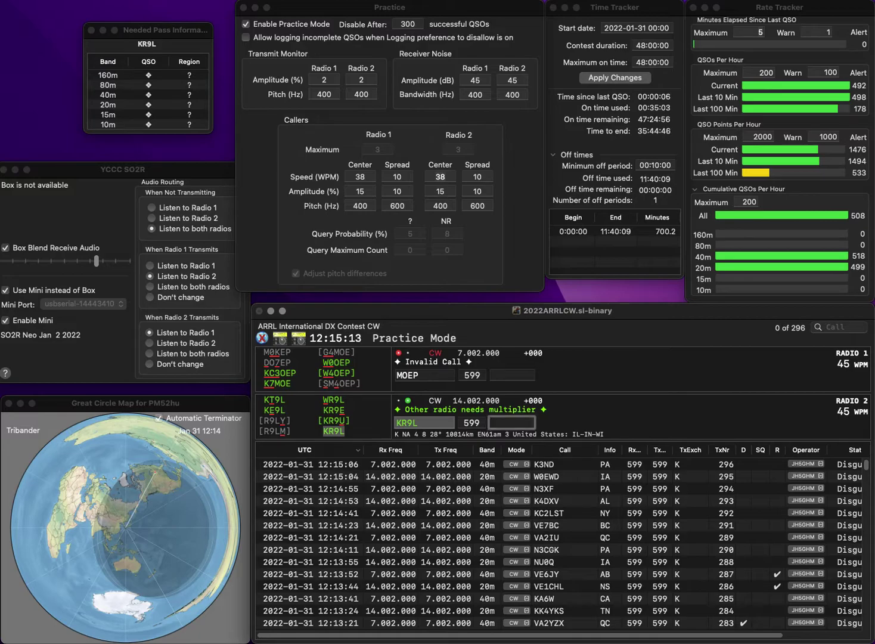
Step: Log KR9L with exchange WI on Radio 2, and correct the Radio 1 call to KO4EV and resend it
{"action": "type", "text": "WI"}
{"action": "key", "text": "Return"}
{"action": "key", "text": "BackSpace"}
{"action": "key", "text": "BackSpace"}
{"action": "type", "text": "4EV"}
{"action": "key", "text": "Left"}
{"action": "key", "text": "Left"}
{"action": "key", "text": "Left"}
{"action": "key", "text": "Left"}
{"action": "key", "text": "BackSpace"}
{"action": "type", "text": "K"}
{"action": "key", "text": "Return"}
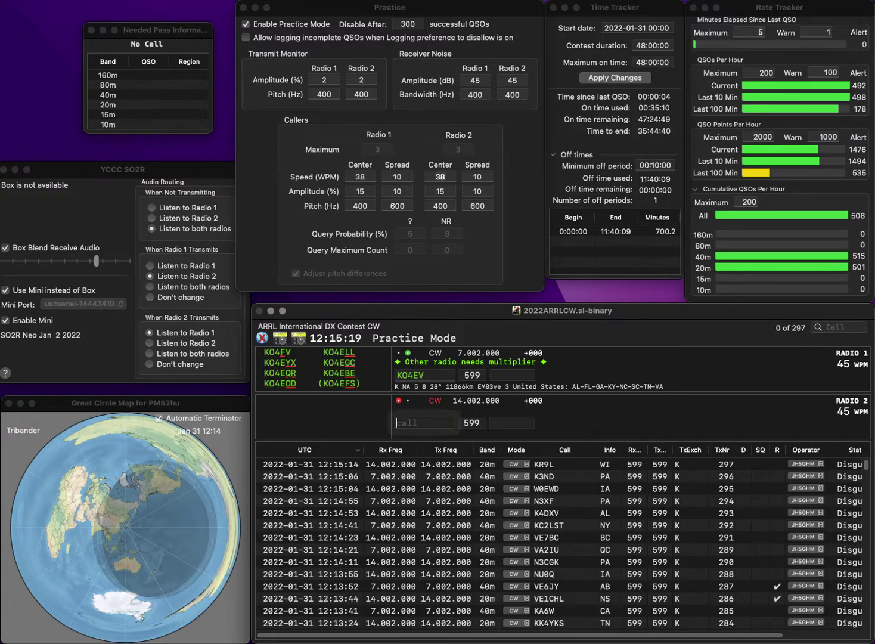
{"action": "type", "text": "N0SB"}
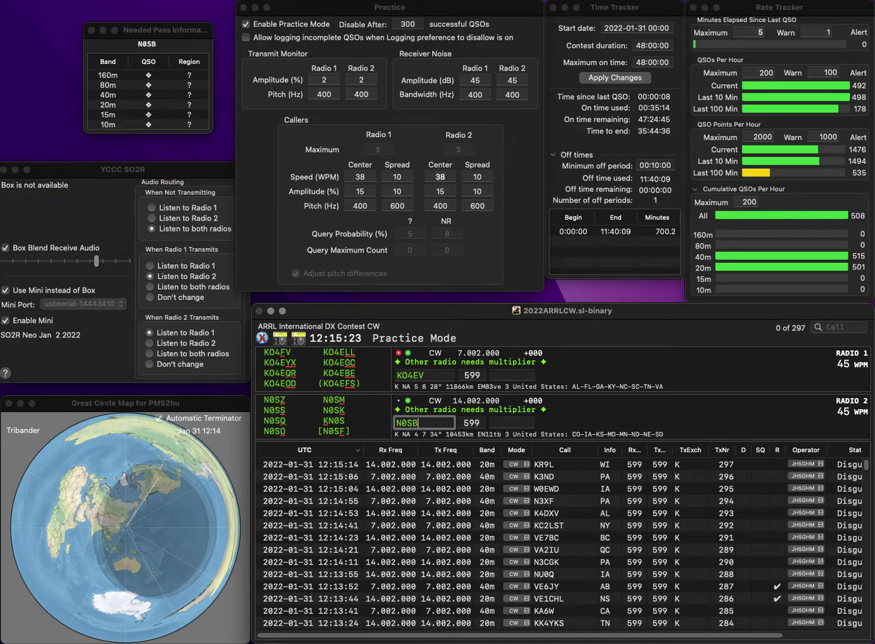
{"action": "type", "text": "E"}
{"action": "key", "text": "Return"}
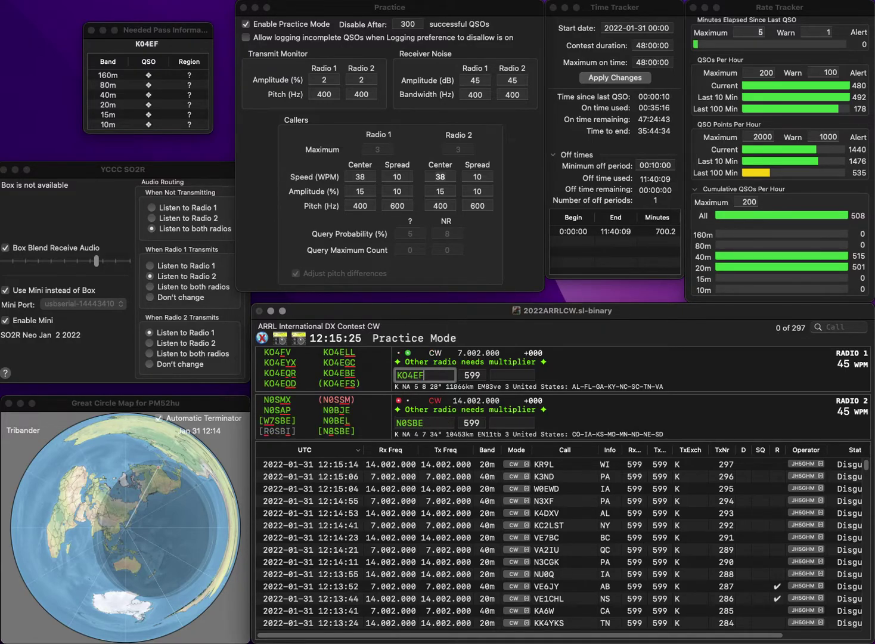
{"action": "type", "text": "S"}
{"action": "key", "text": "Return"}
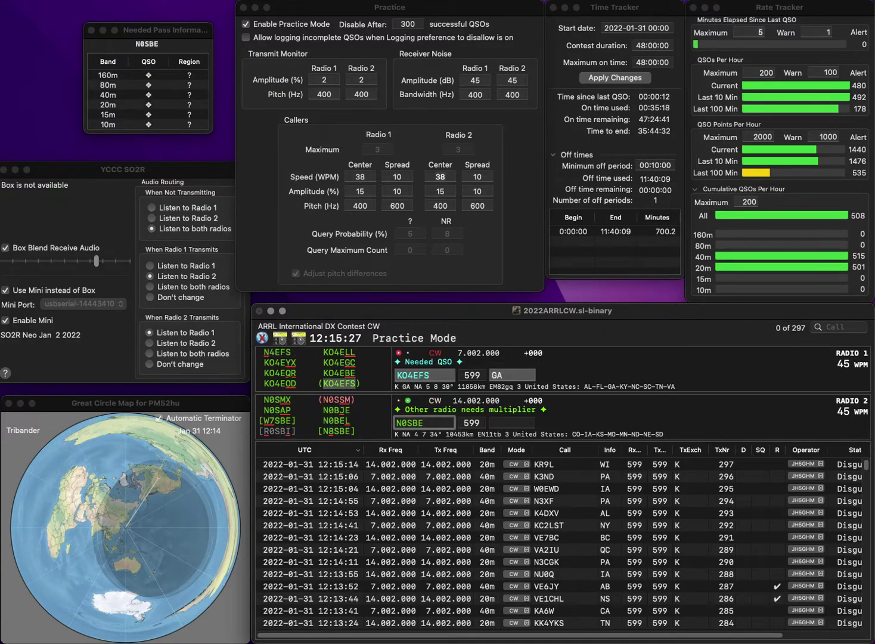
Step: Resend the Radio 2 call with one letter changed to H, and log KO4EFS with exchange GA on Radio 1
{"action": "key", "text": "BackSpace"}
{"action": "type", "text": "H"}
{"action": "key", "text": "Return"}
{"action": "key", "text": "Return"}
{"action": "key", "text": "space"}
{"action": "key", "text": "BackSpace"}
{"action": "type", "text": "9"}
{"action": "key", "text": "Right"}
{"action": "key", "text": "BackSpace"}
{"action": "type", "text": "S"}
{"action": "key", "text": "Up"}
{"action": "key", "text": "Down"}
{"action": "key", "text": "Return"}
Step: Answer W5SUI on Radio 1, and correct the Radio 2 call to N9HDE and resend it
{"action": "type", "text": "W5SUI"}
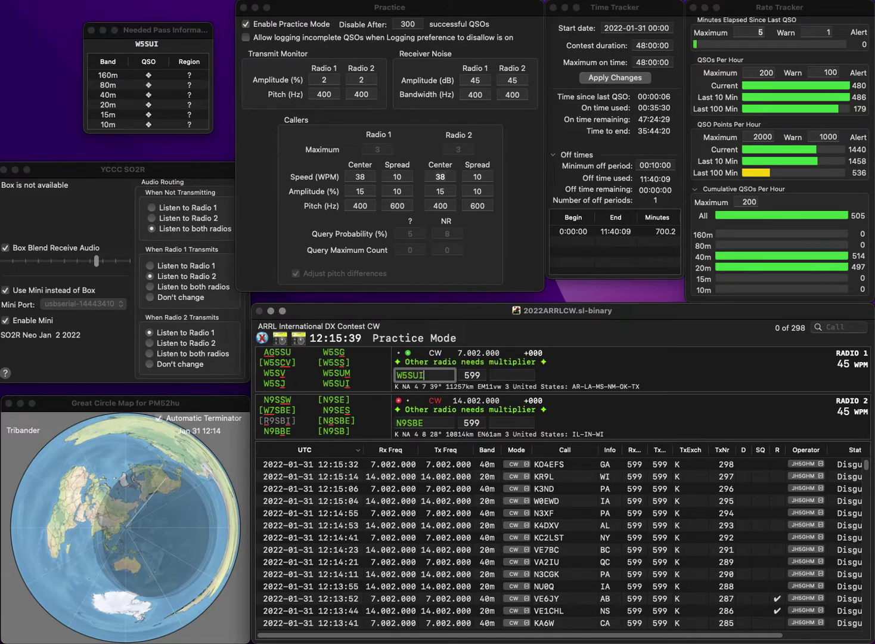
{"action": "key", "text": "Return"}
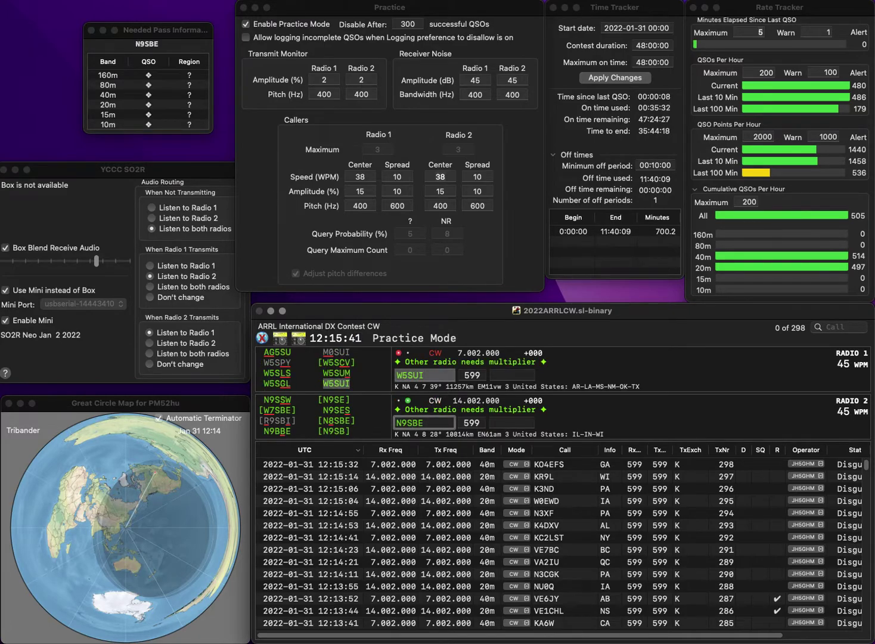
{"action": "key", "text": "Delete"}
{"action": "type", "text": "D"}
{"action": "key", "text": "Left"}
{"action": "key", "text": "BackSpace"}
{"action": "type", "text": "H"}
{"action": "key", "text": "Return"}
{"action": "key", "text": "Return"}
{"action": "type", "text": "AR"}
{"action": "key", "text": "Return"}
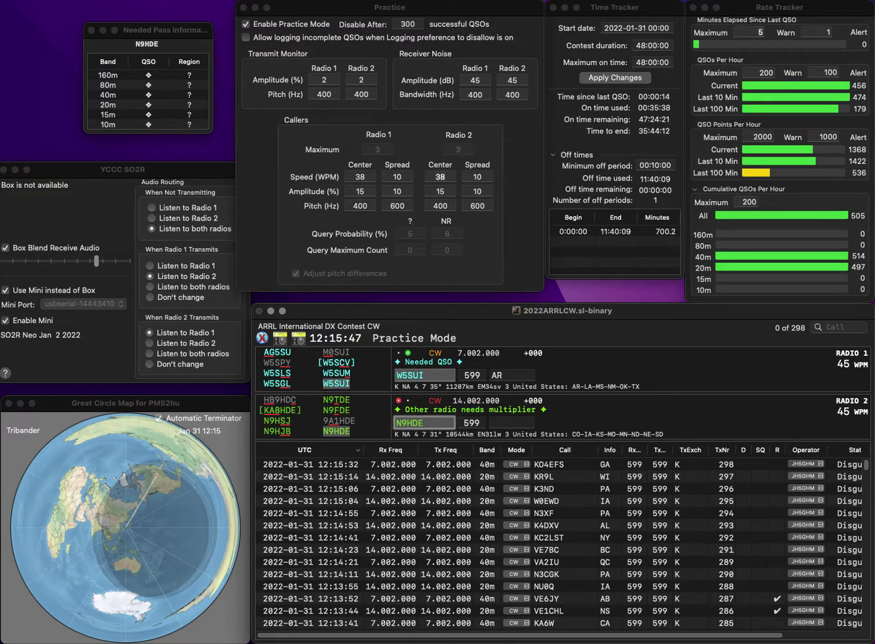
{"action": "key", "text": "space"}
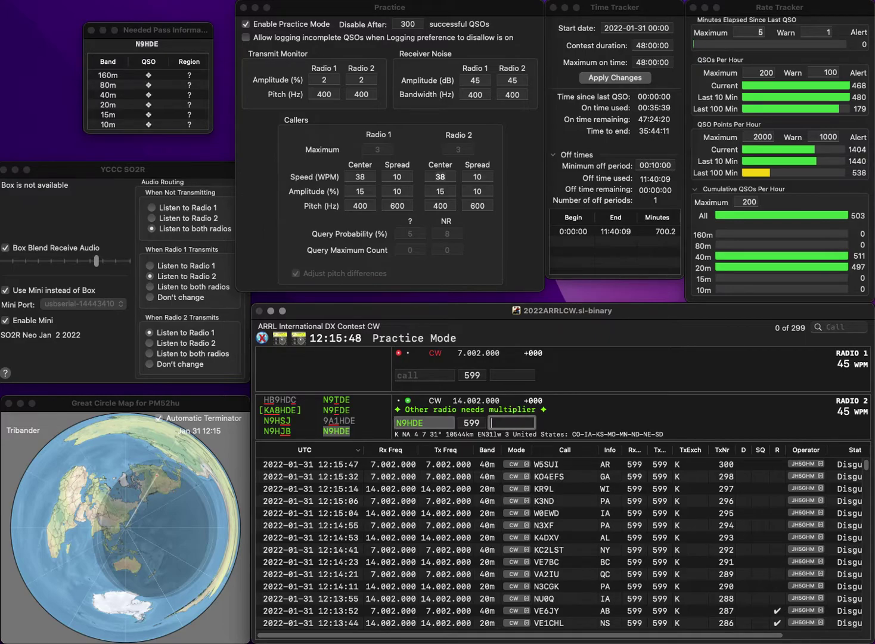
{"action": "key", "text": "Return"}
Step: Answer KB0YH on Radio 1 and W8TWA on Radio 2
{"action": "type", "text": "B0YH"}
{"action": "key", "text": "Home"}
{"action": "type", "text": "K"}
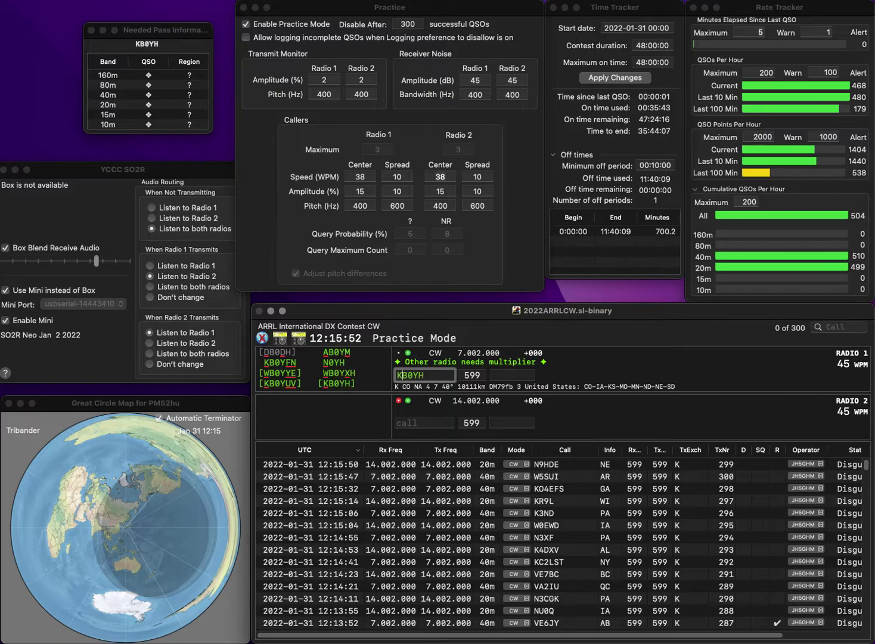
{"action": "key", "text": "Return"}
{"action": "type", "text": "TWA"}
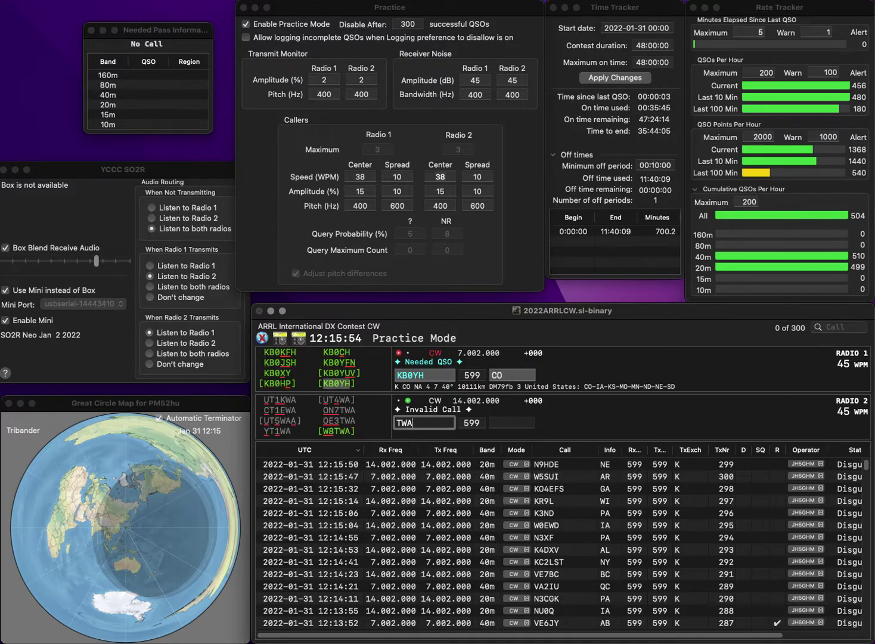
{"action": "type", "text": "W8"}
{"action": "key", "text": "Return"}
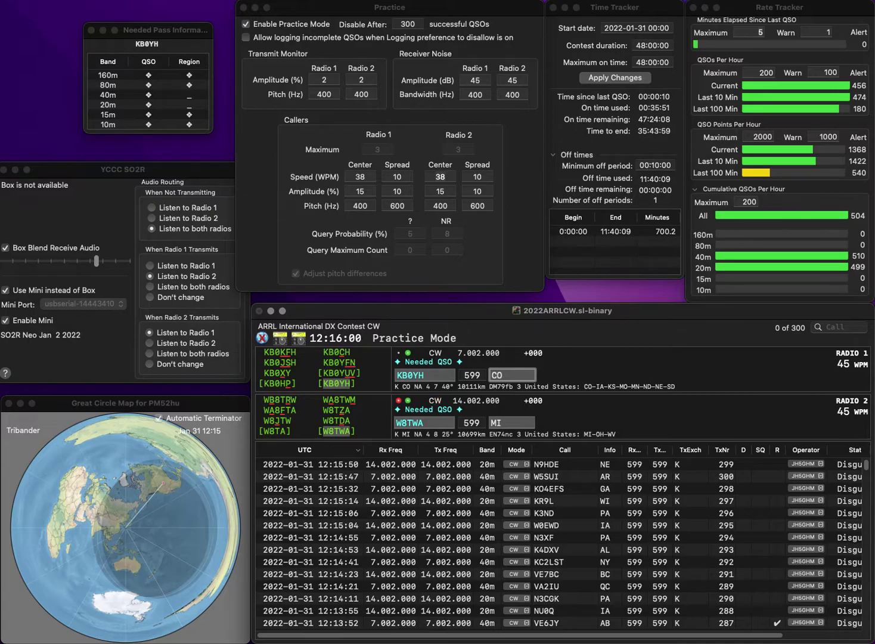
{"action": "key", "text": "Return"}
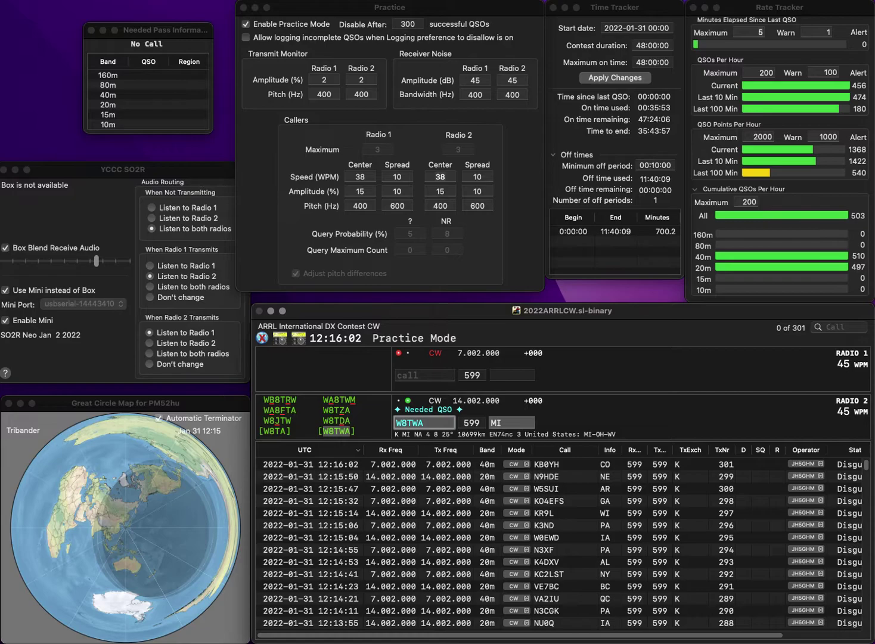
{"action": "key", "text": "Return"}
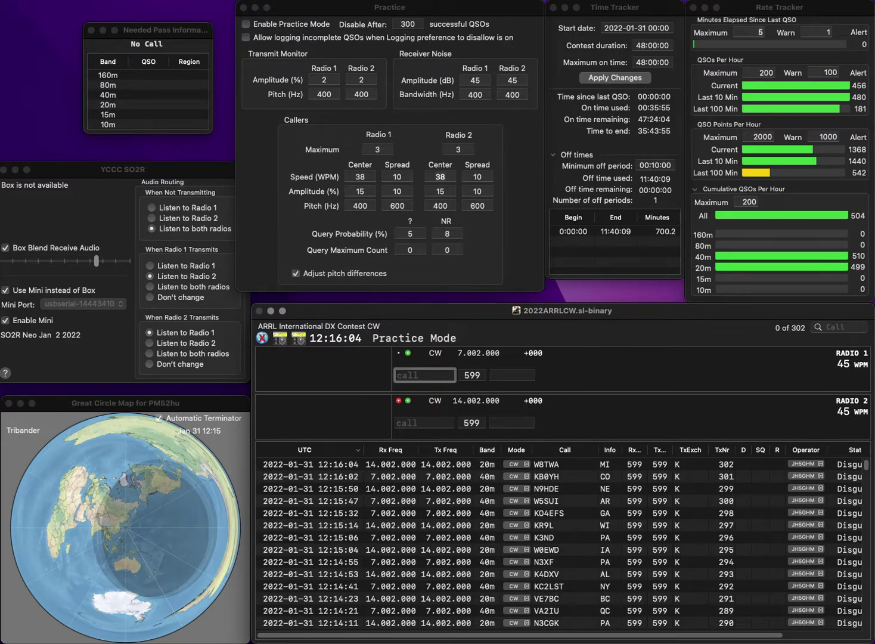
{"action": "left_click", "coordinate": [245, 24]}
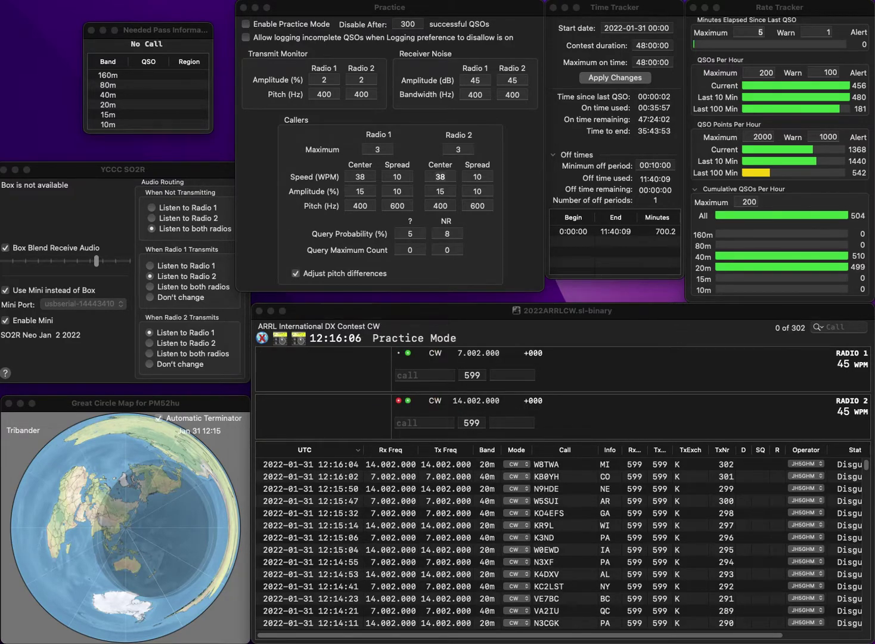